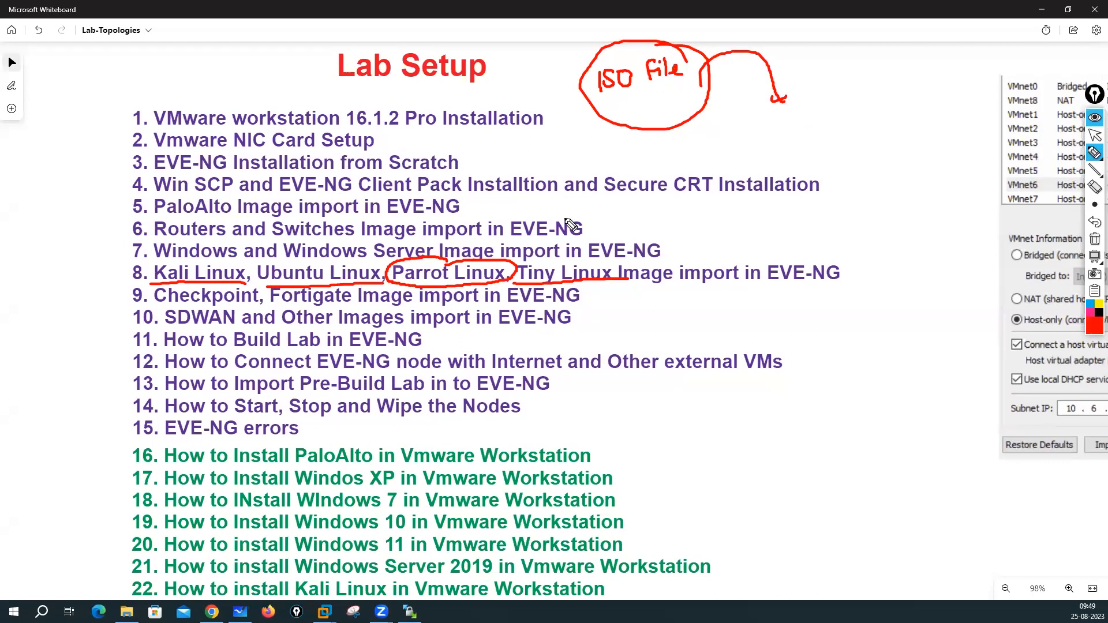
- Mark the image-import, Checkpoint/Fortigate and SDWAN lines in red, then erase all ink
mouse_move(447, 241)
left_mouse_down()
mouse_move(445, 261)
mouse_move(454, 258)
left_mouse_up()
left_click_drag(155, 305, 413, 307)
left_click_drag(165, 328, 408, 327)
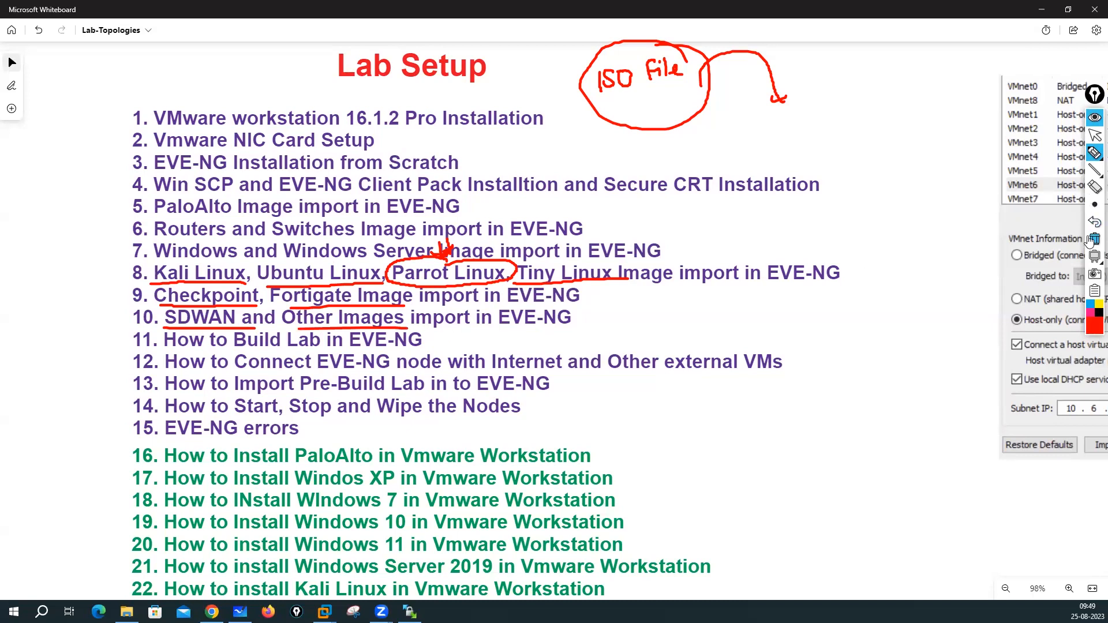
left_click(1095, 238)
left_click(1095, 136)
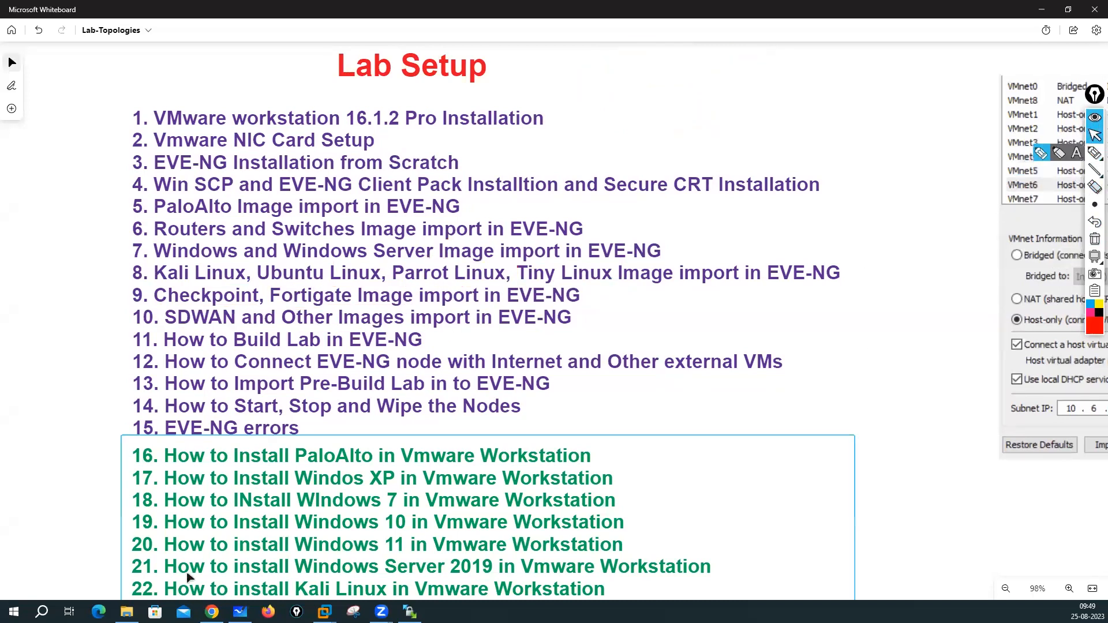
- Open the Sianets channel's playlists on YouTube and page through the playlist carousel
left_click(211, 612)
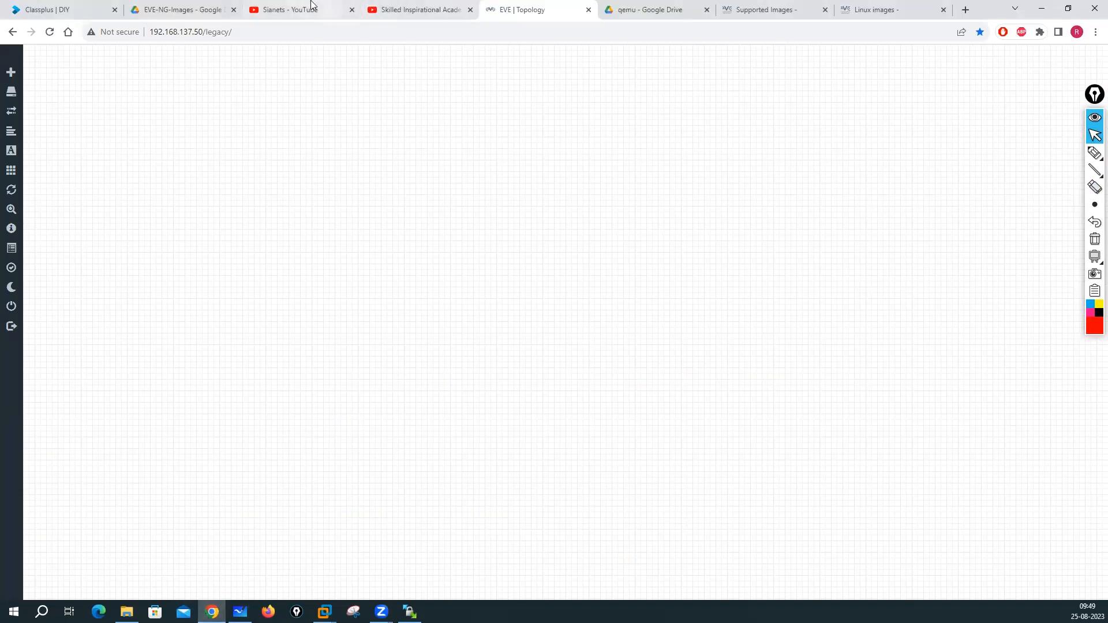
key("ctrl+3")
left_click(540, 345)
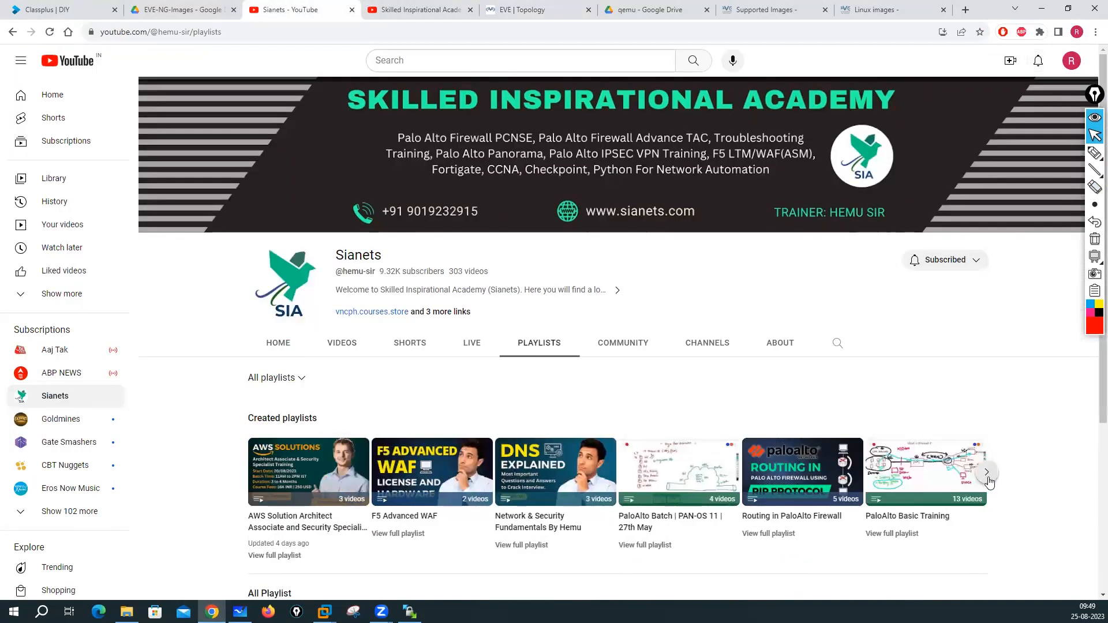
left_click(987, 474)
left_click(988, 474)
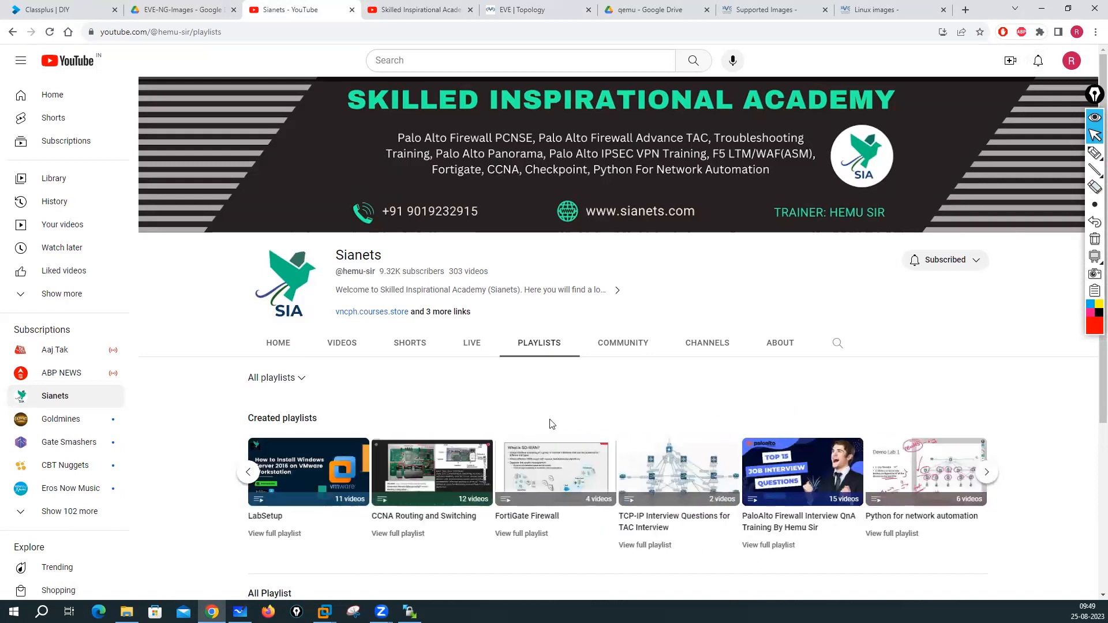
left_click(248, 472)
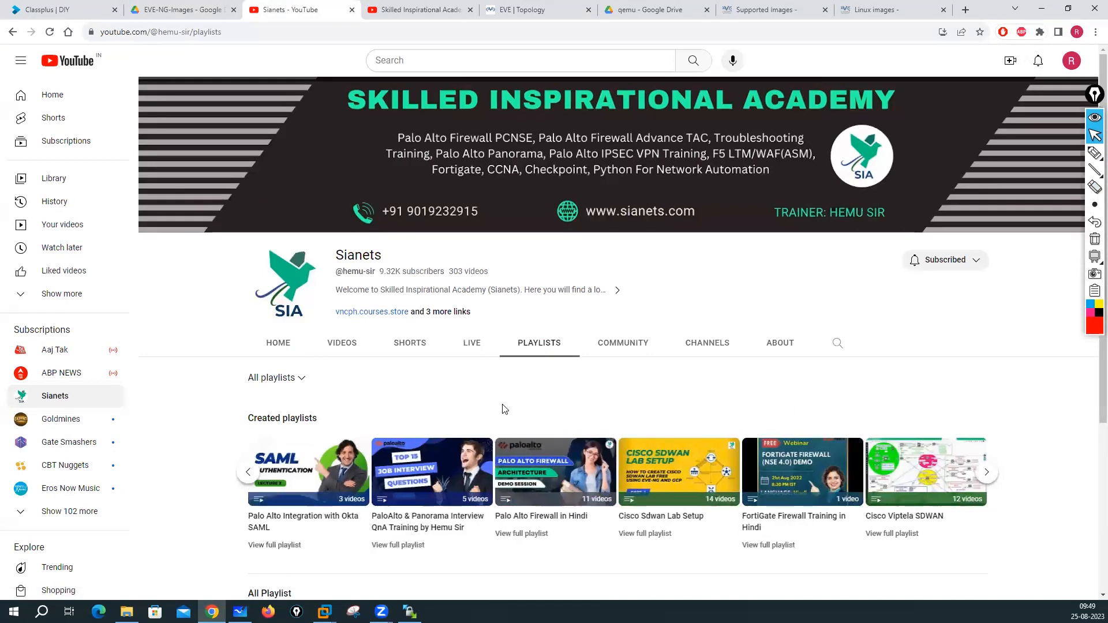
scroll(600, 472, "down", 1)
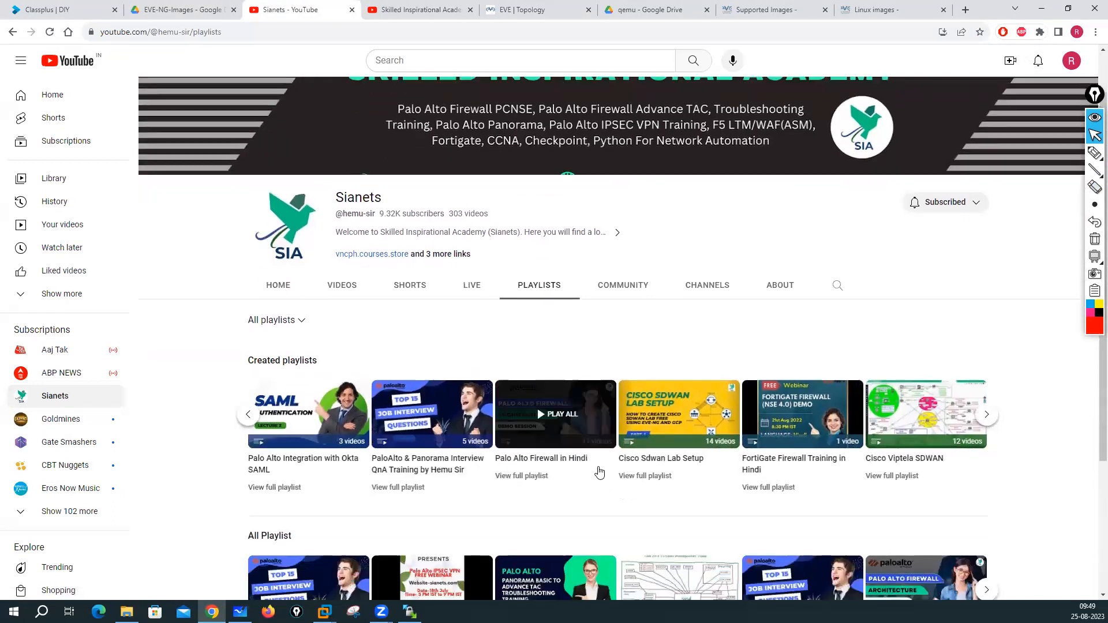
- Browse the full Cisco Sdwan Lab Setup playlist, then return to the channel's playlists
left_click(649, 480)
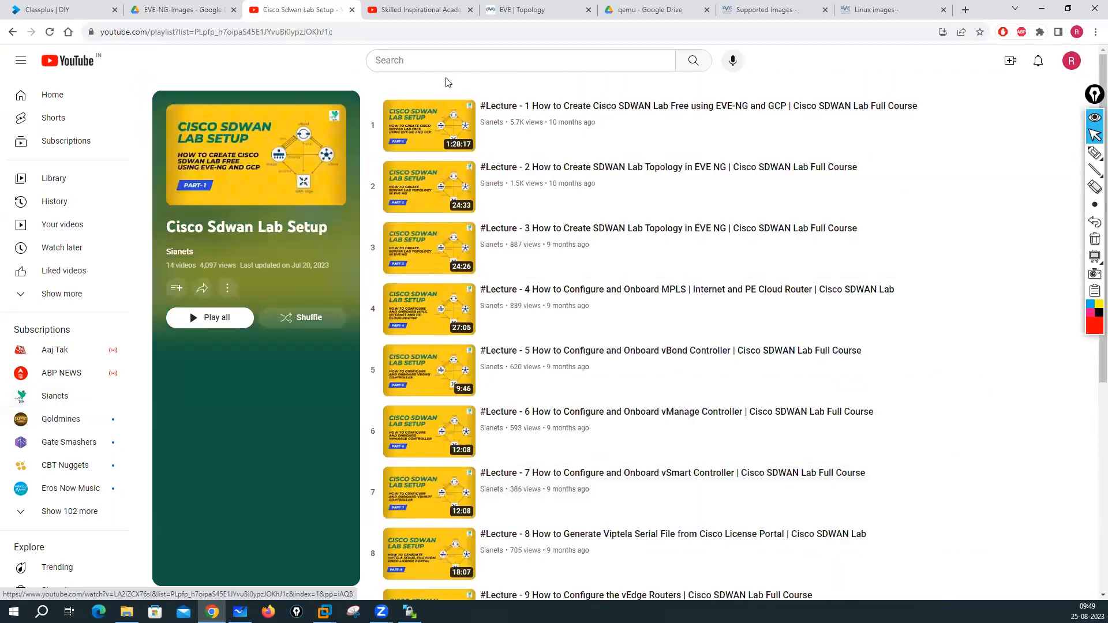
scroll(574, 210, "down", 2)
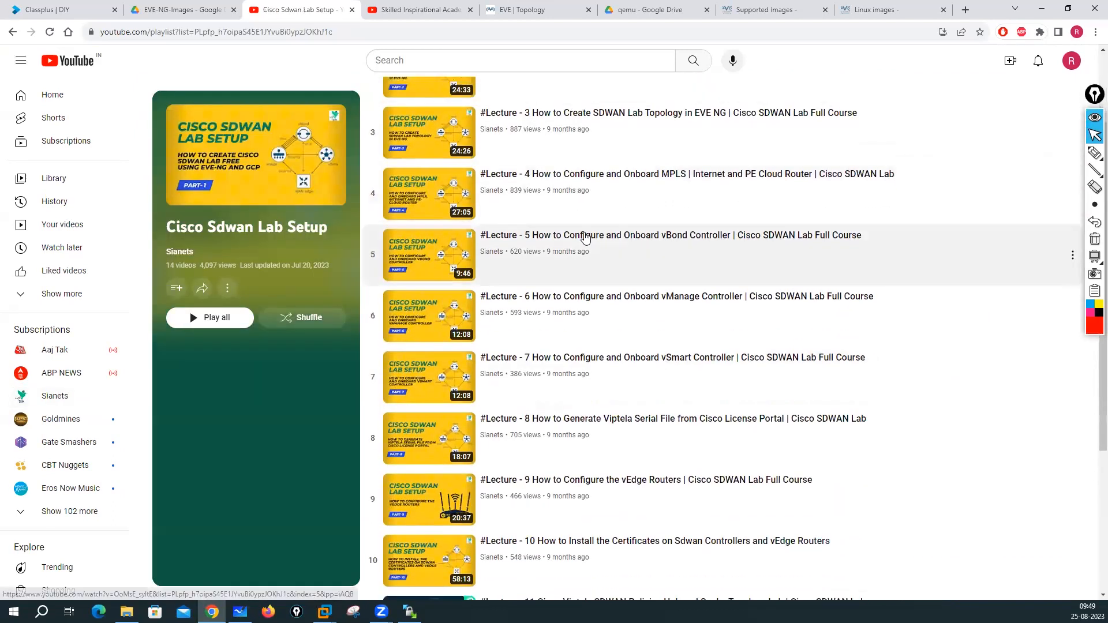
scroll(585, 237, "down", 4)
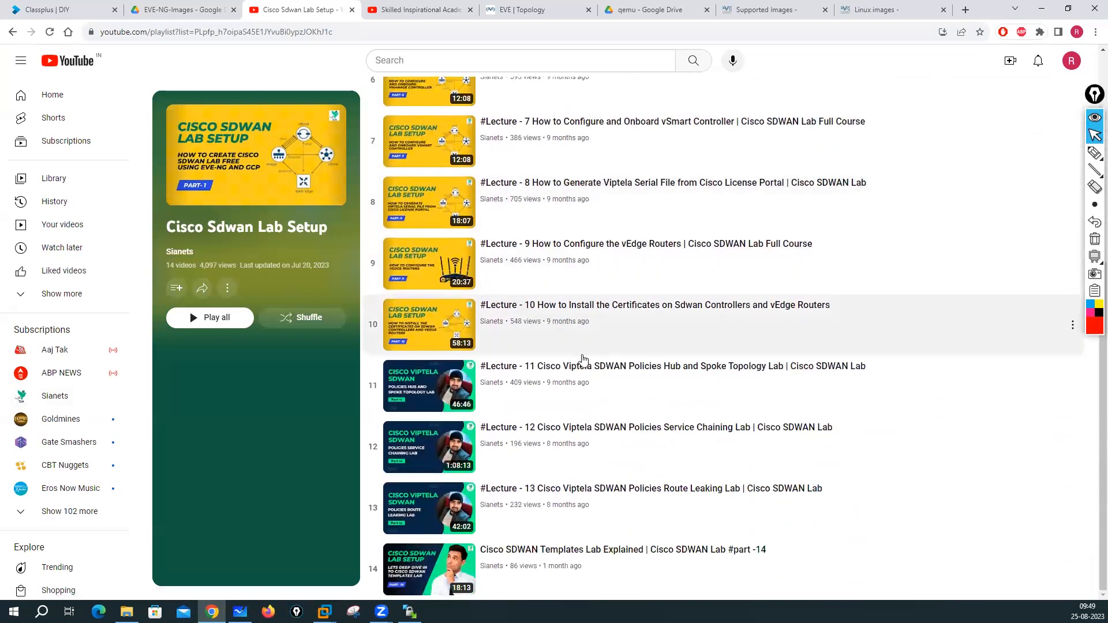
scroll(556, 463, "up", 5)
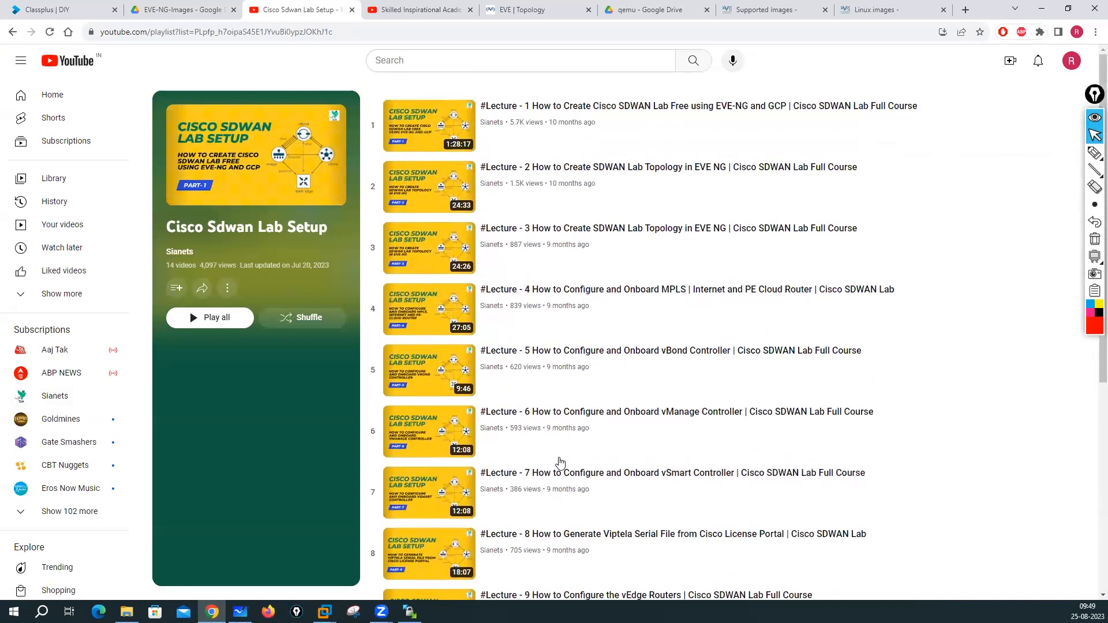
left_click(13, 32)
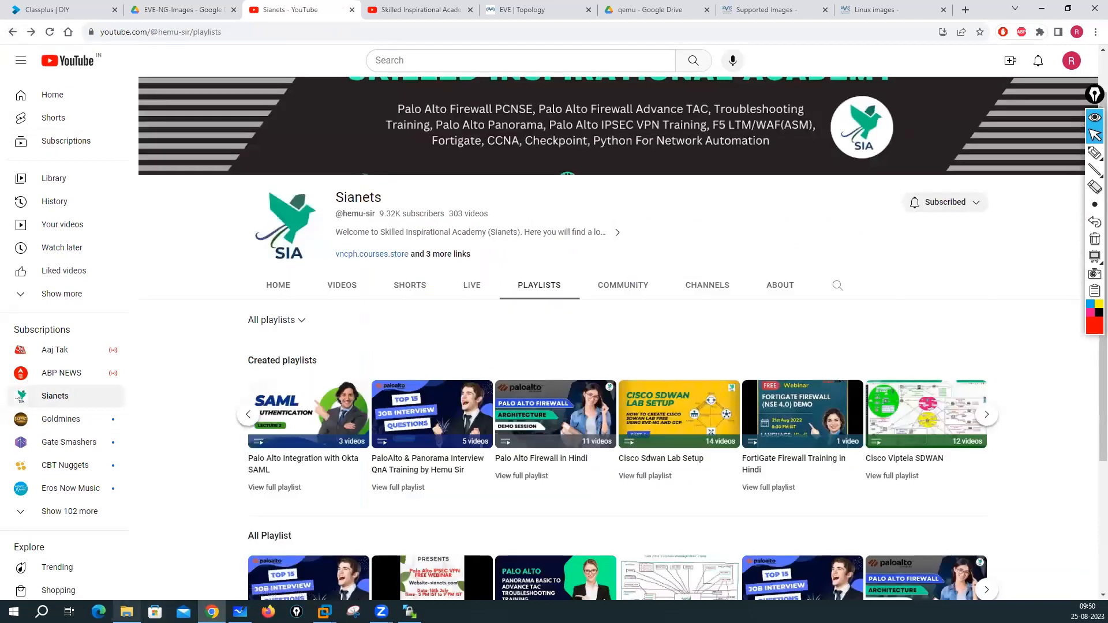
left_click(127, 612)
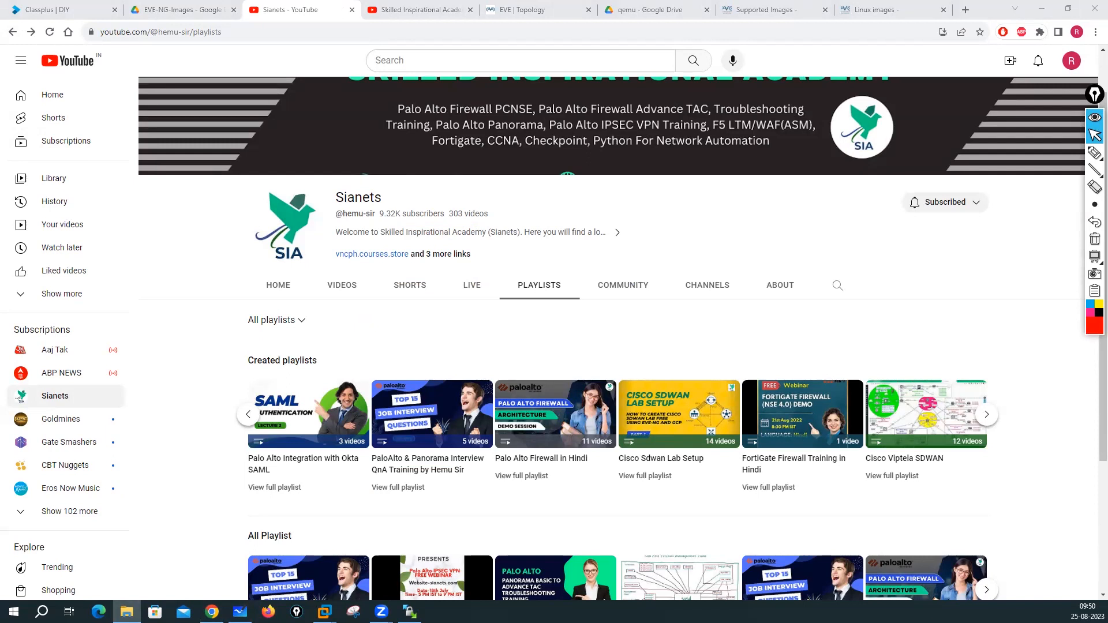
- Show the EVE-NG-Images folder in Google Drive and dismiss the upload-complete notice
left_click(173, 10)
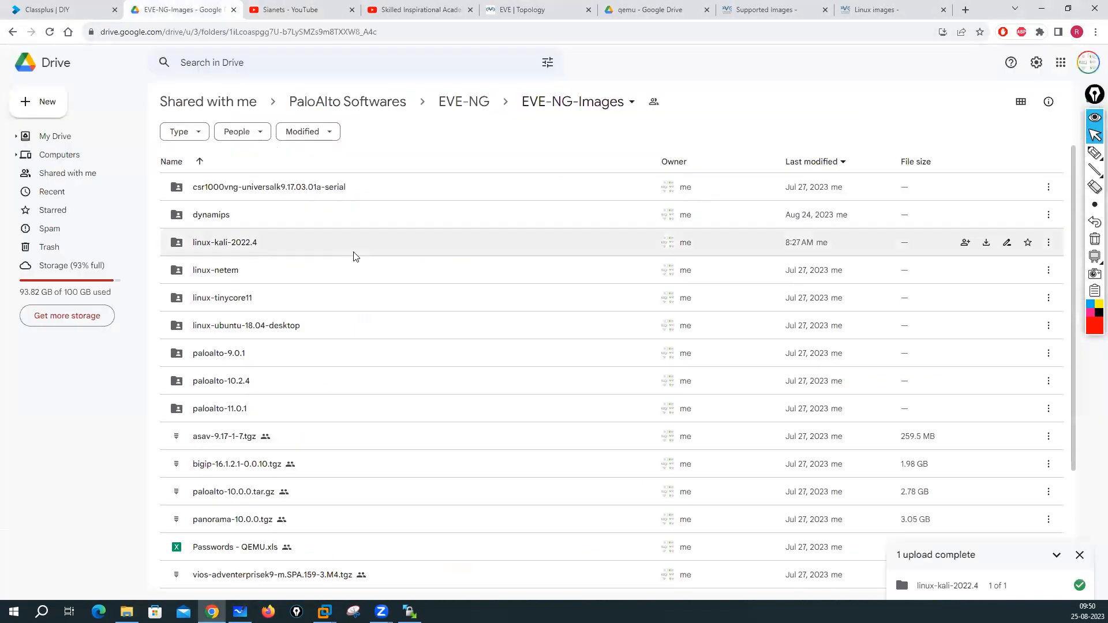
scroll(197, 251, "up", 1)
left_click(1078, 556)
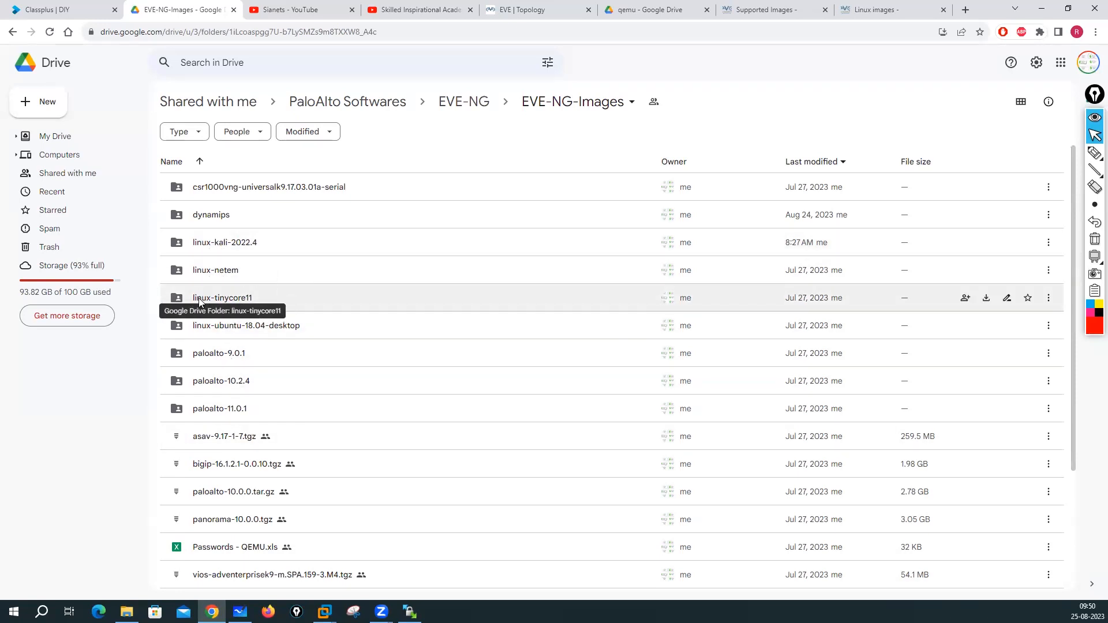
- Look inside the linux-kali-2022.4 and linux-tinycore11 folders, returning to EVE-NG-Images each time
left_click(212, 243)
double_click(212, 243)
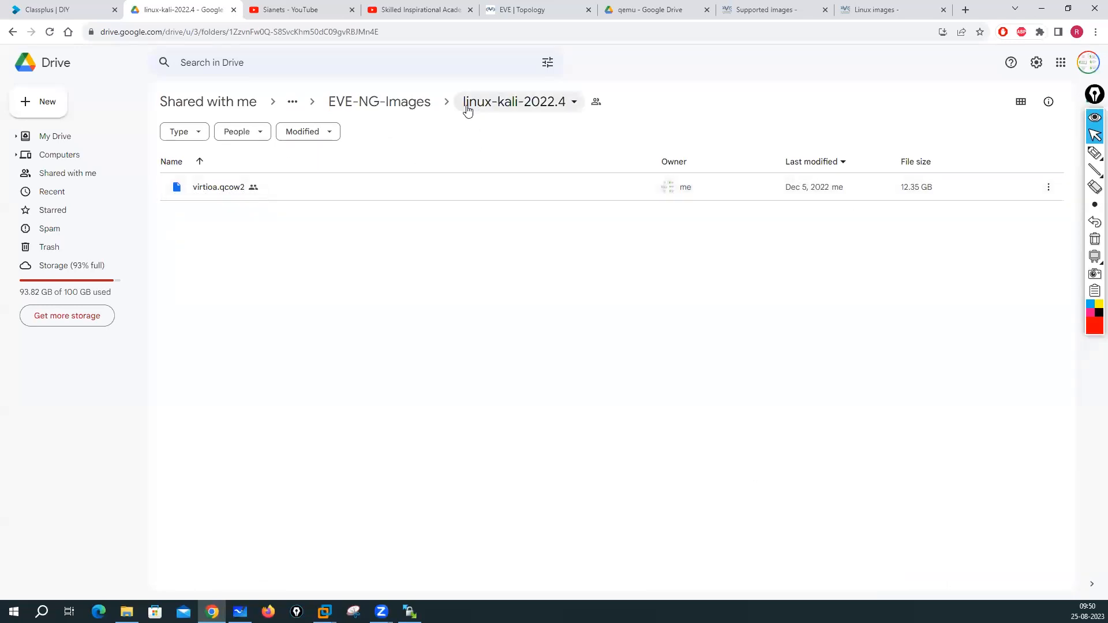
left_click(414, 104)
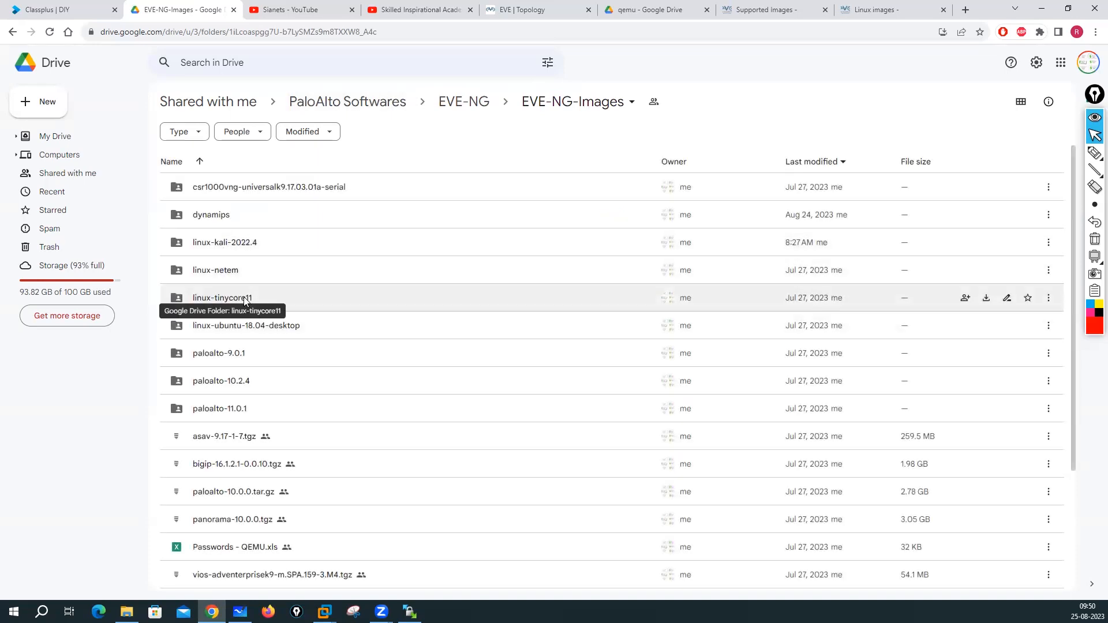
double_click(240, 296)
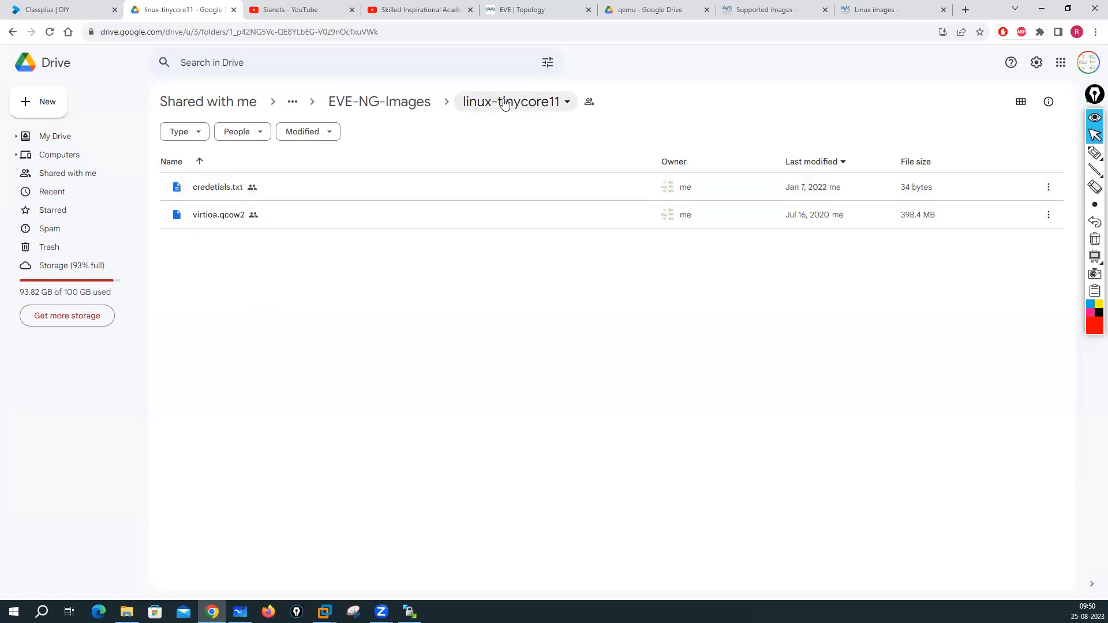
left_click(391, 105)
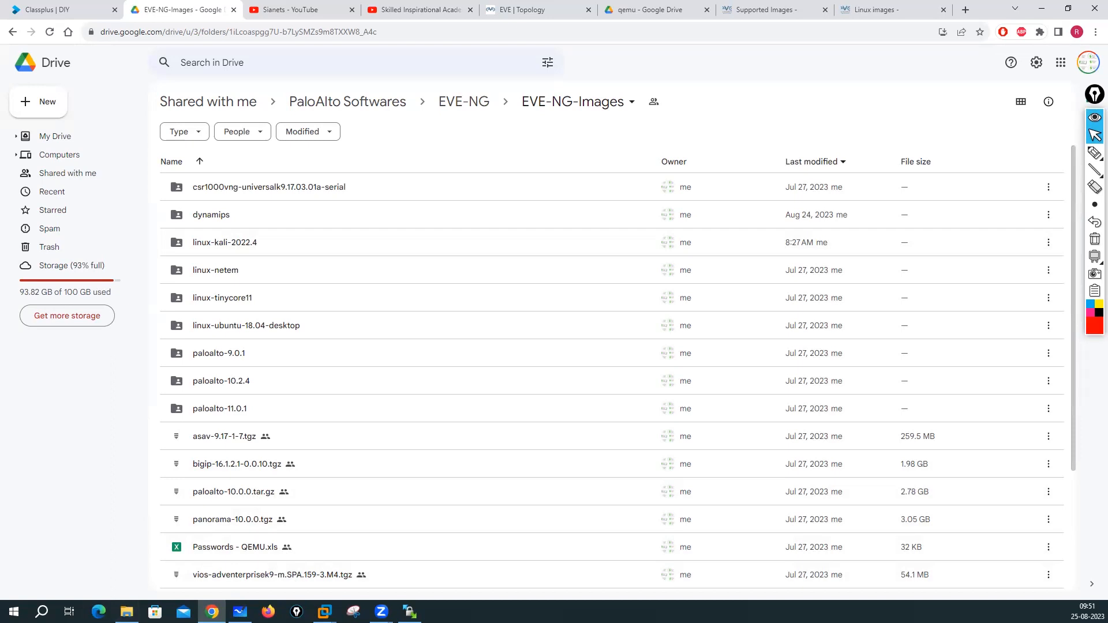
left_click(126, 612)
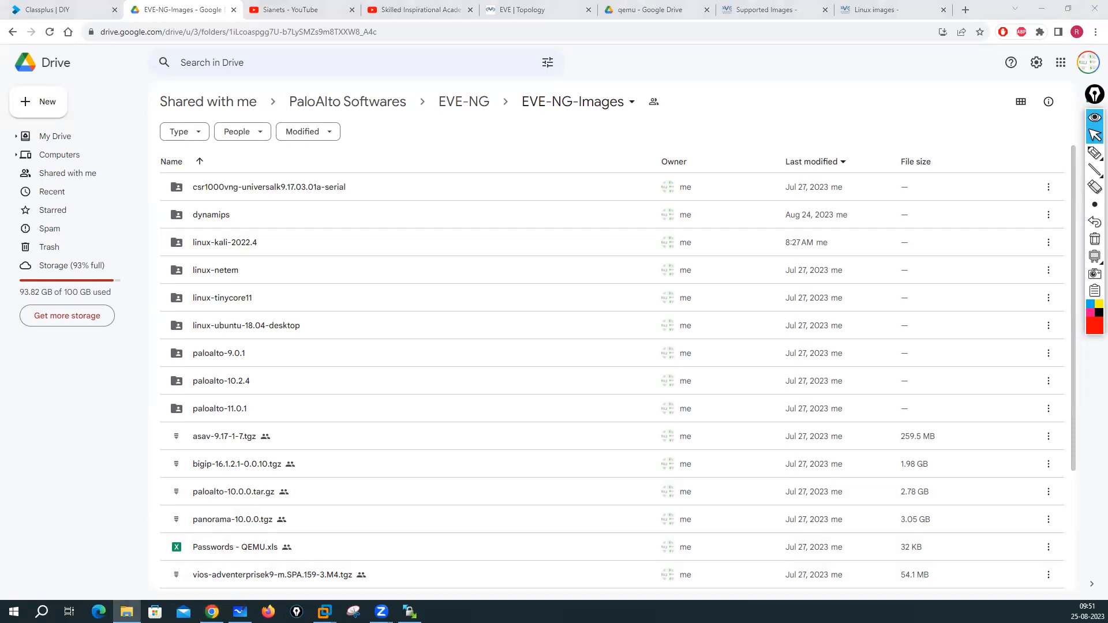
- Maximize Explorer and check linux-kali-2022.4, rhel-8.4, tinycore11, ubuntu and ubuntu-server-20.04 folders
double_click(546, 123)
scroll(200, 254, "down", 7)
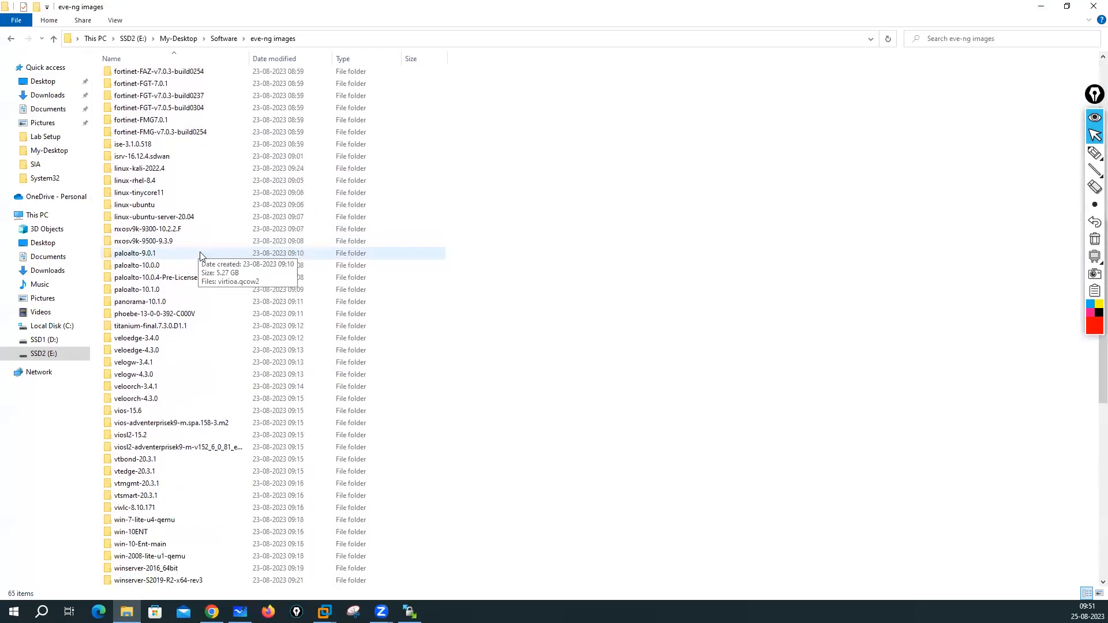
left_click(142, 169)
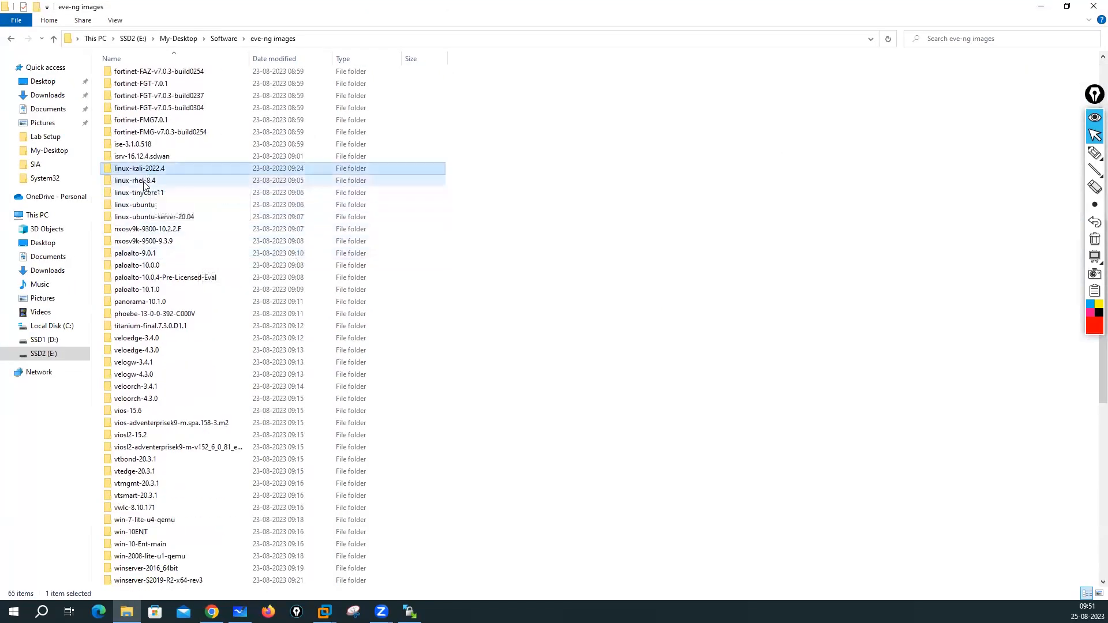
left_click(143, 181)
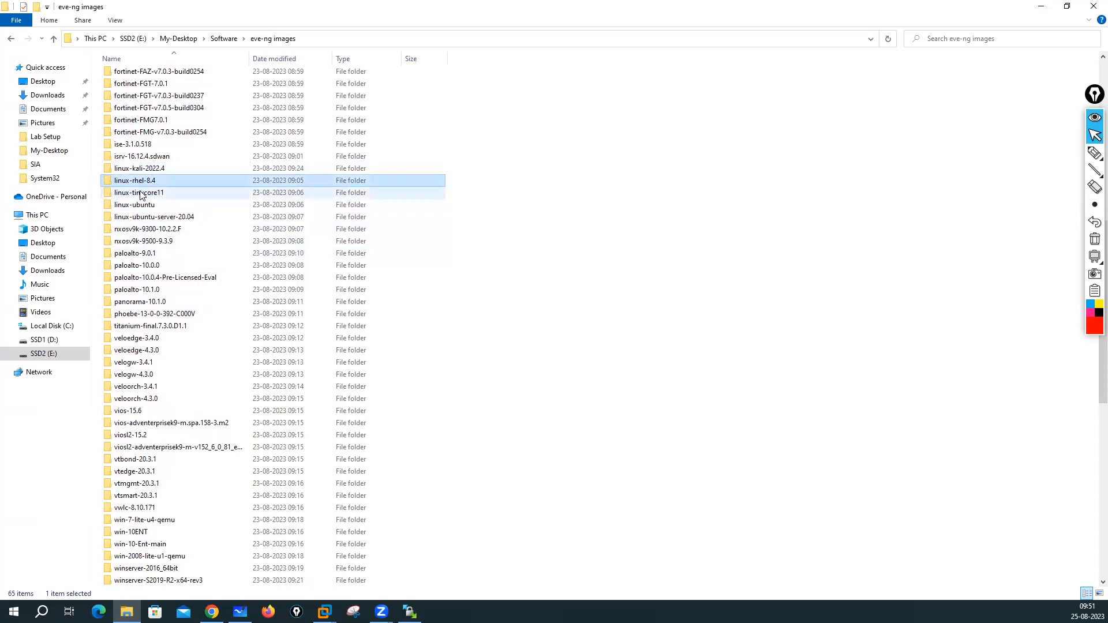
left_click(141, 194)
left_click(141, 205)
left_click(140, 218)
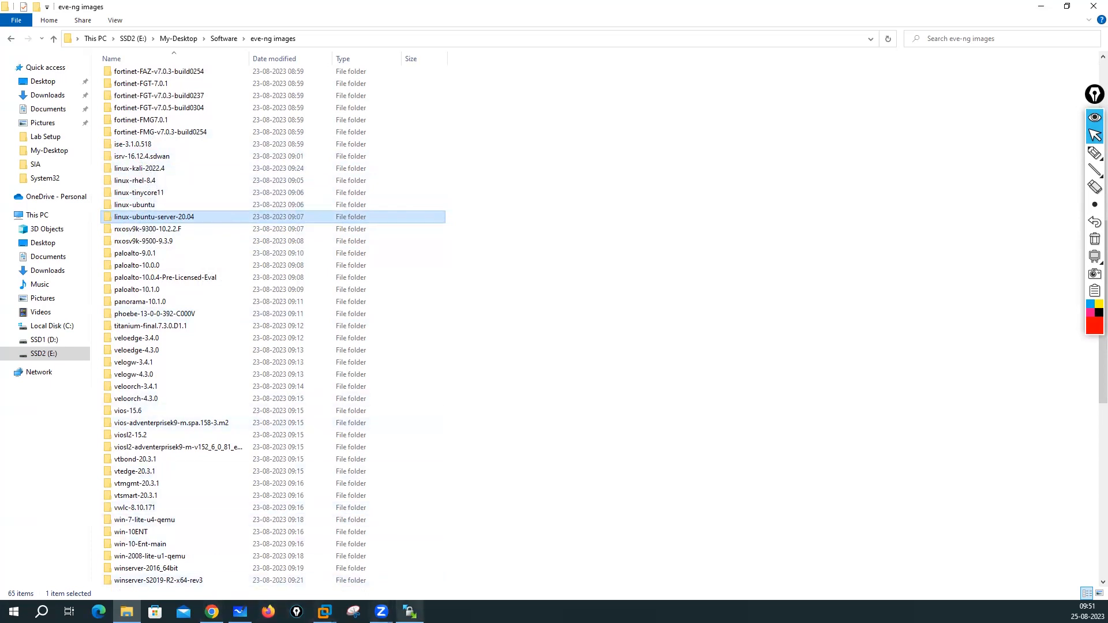
left_click(410, 612)
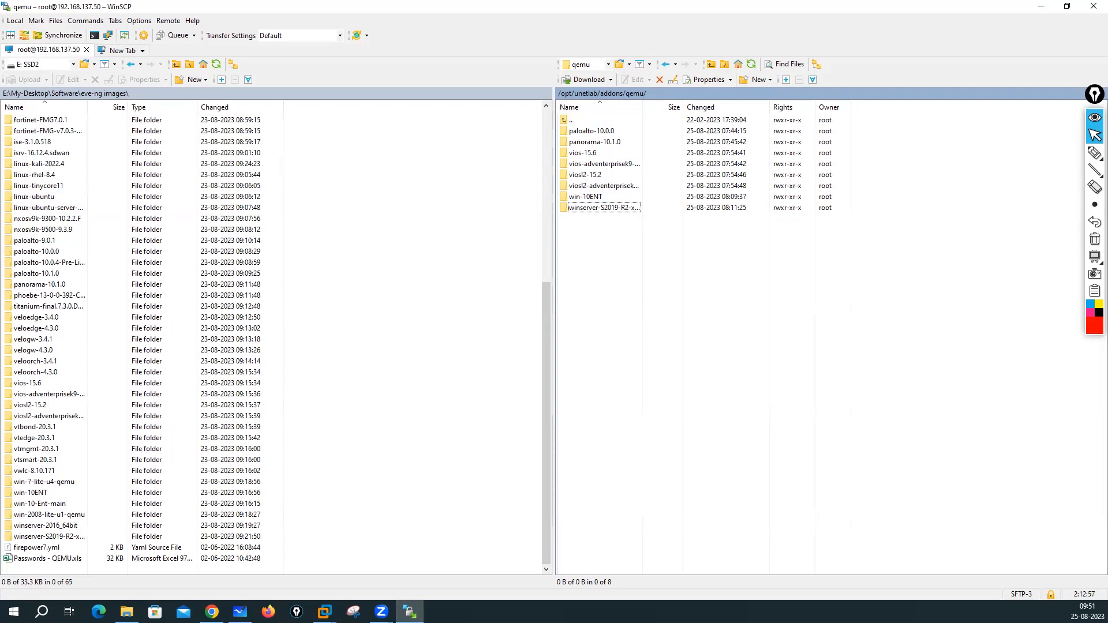
- Copy linux-kali-2022.4, linux-rhel-8.4, linux-tinycore11 and linux-ubuntu to the server's qemu folder
left_click(663, 342)
left_click(42, 165)
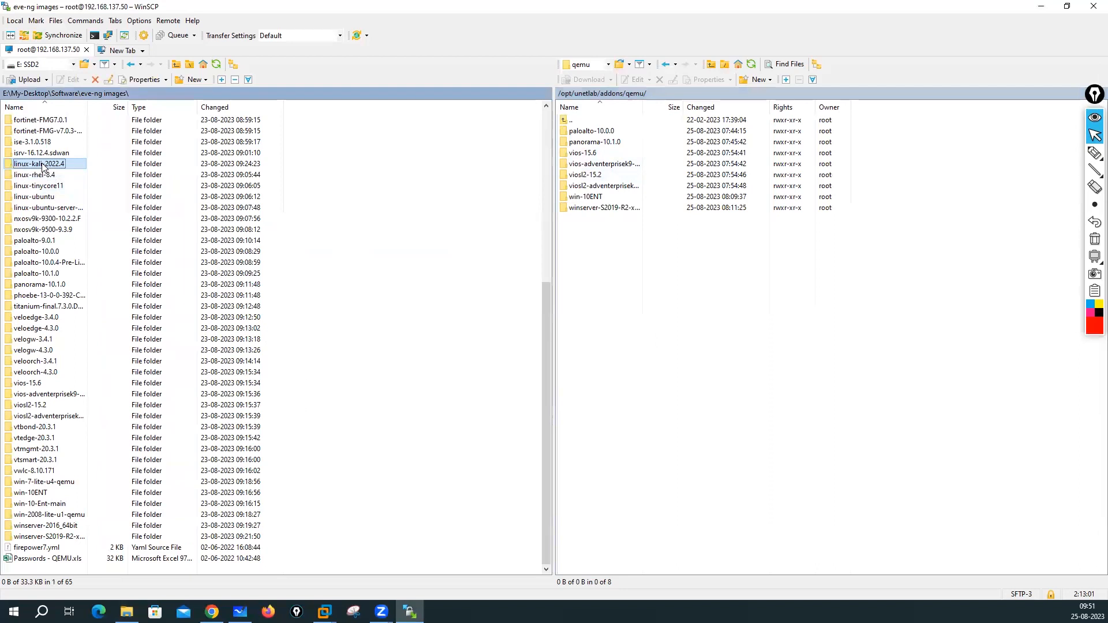
left_click(48, 176, "ctrl")
left_click(43, 186, "ctrl")
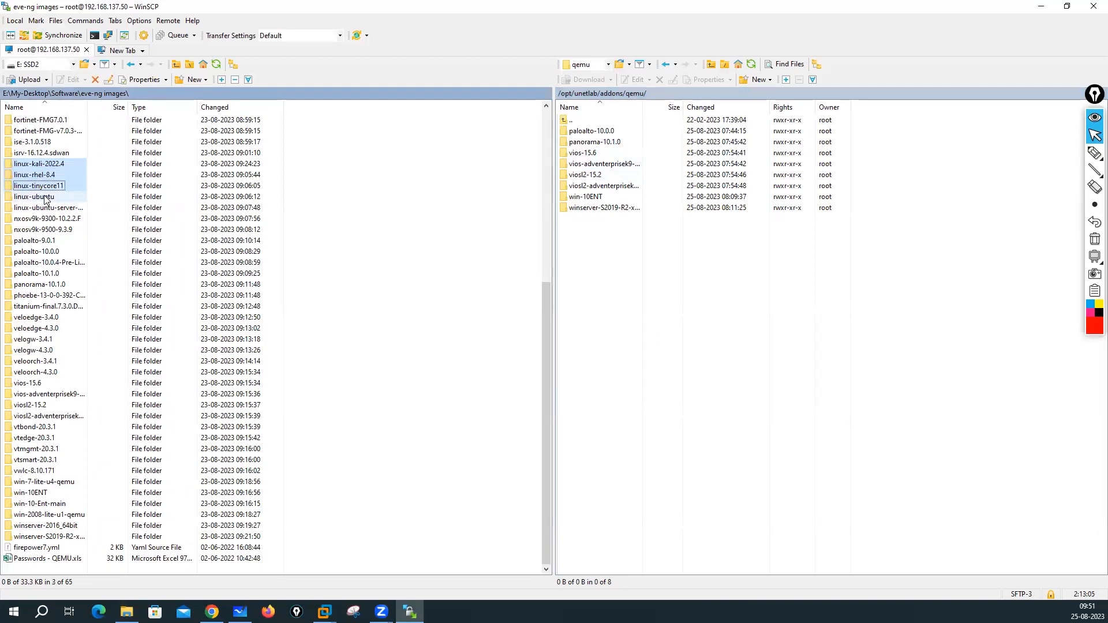
left_click(68, 197, "ctrl")
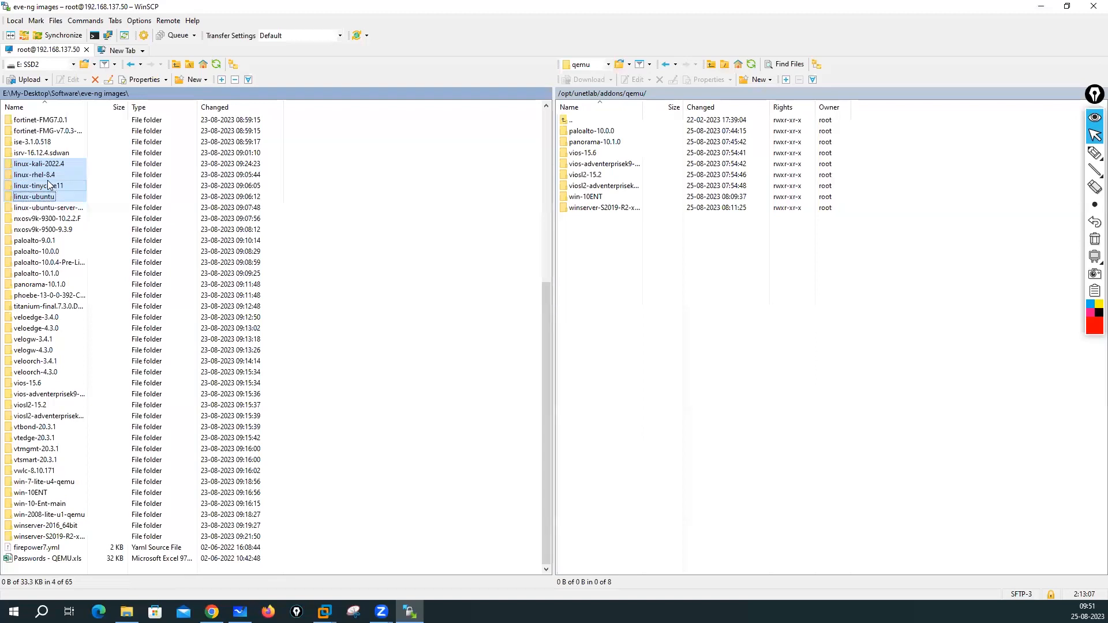
left_click_drag(40, 179, 678, 329)
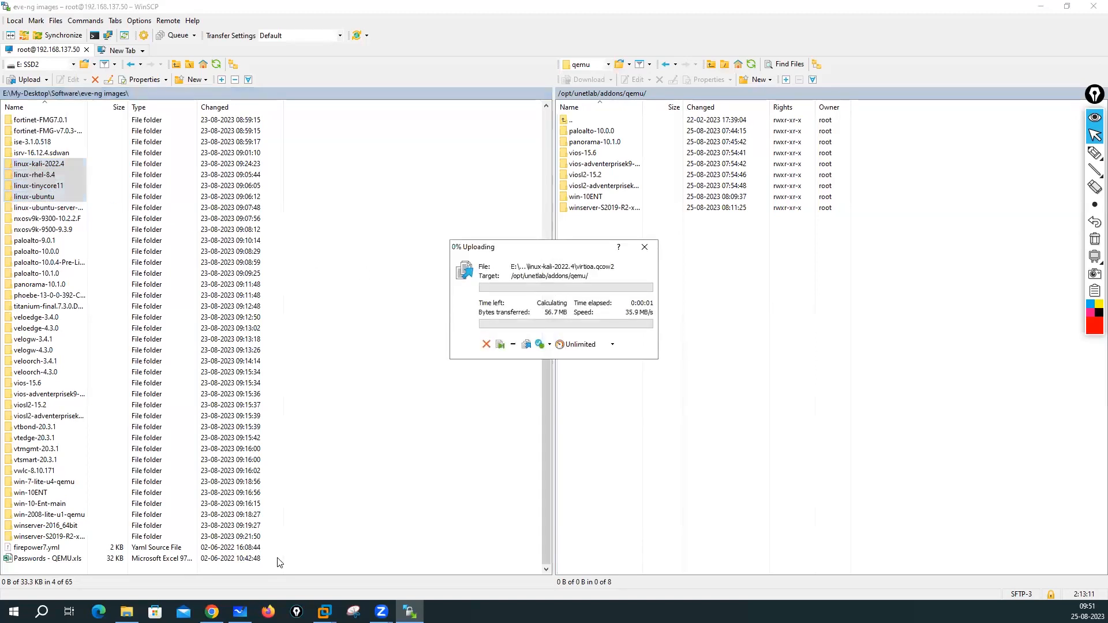
- Glance at the lab-topics whiteboard, then return to Chrome in a new tab
left_click(240, 612)
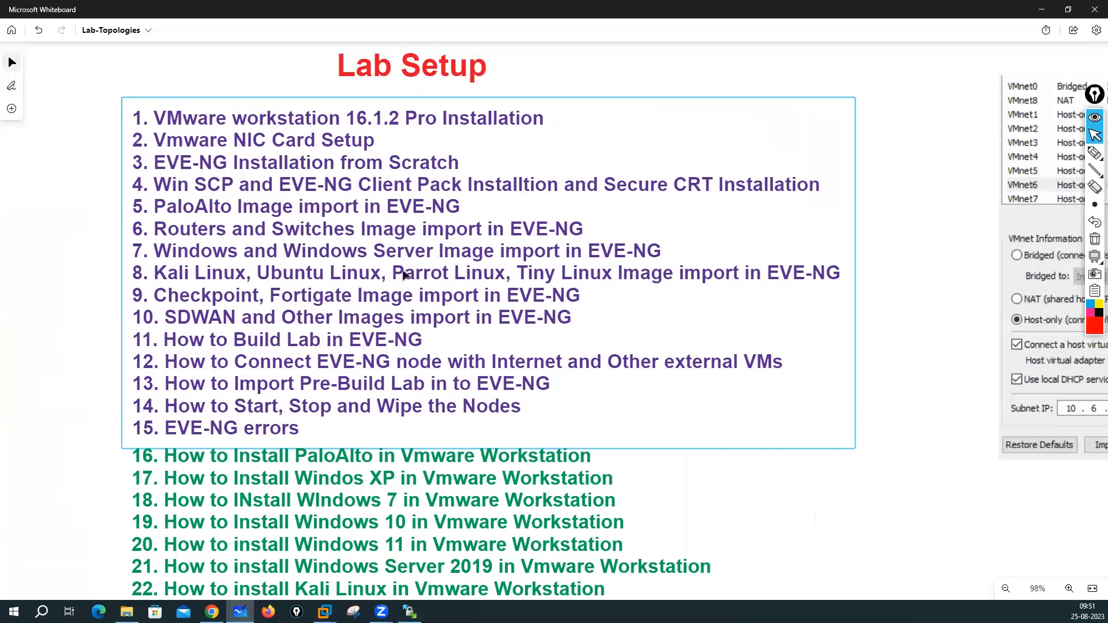
left_click(1041, 9)
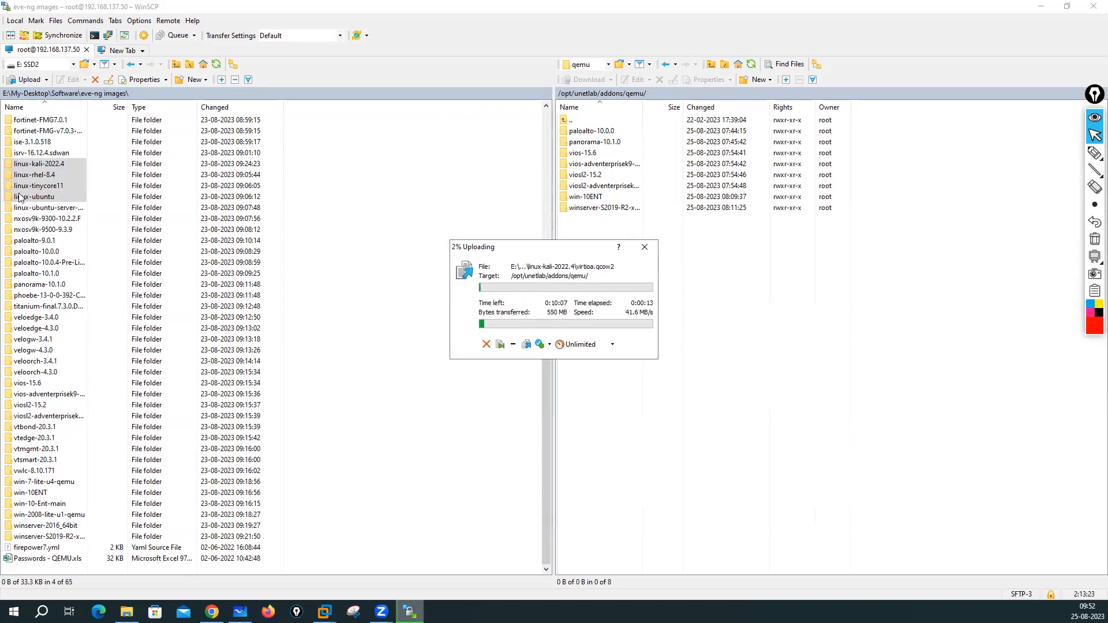
left_click(212, 612)
left_click(966, 10)
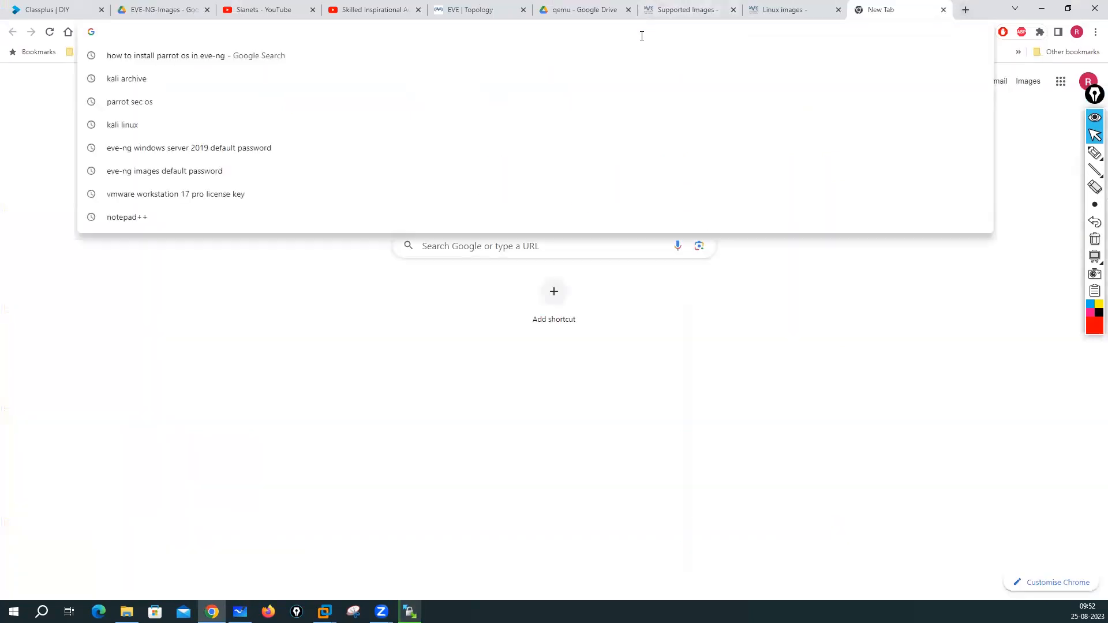
- Go to kali.org and open the Download page's pre-built virtual machines section
type("kali")
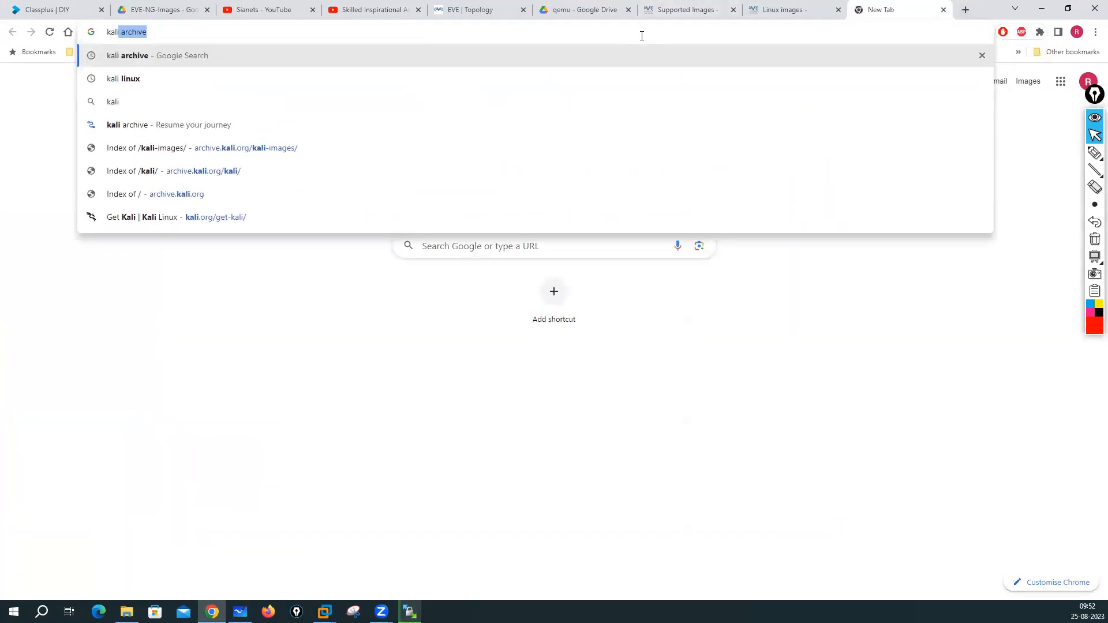
type(".orf")
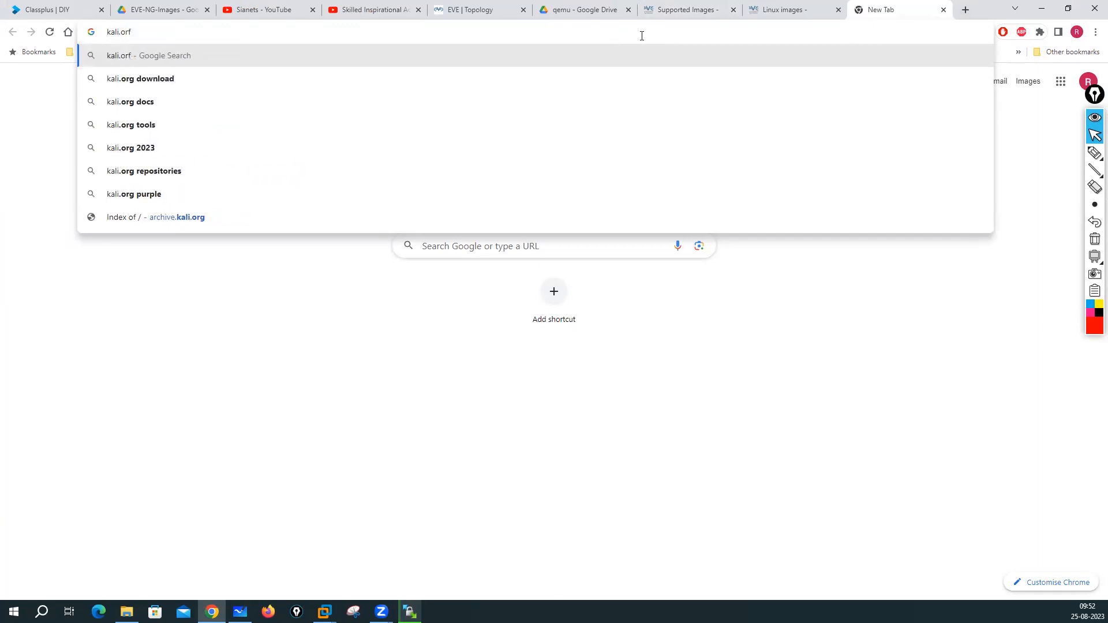
key("BackSpace")
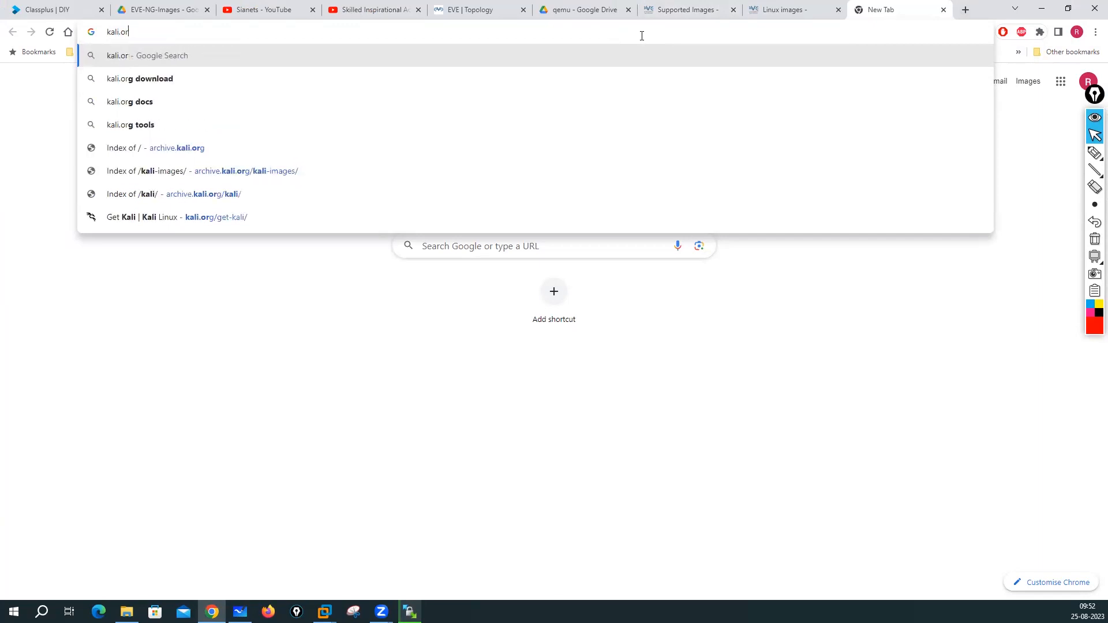
key("BackSpace")
type("rg")
key("Return")
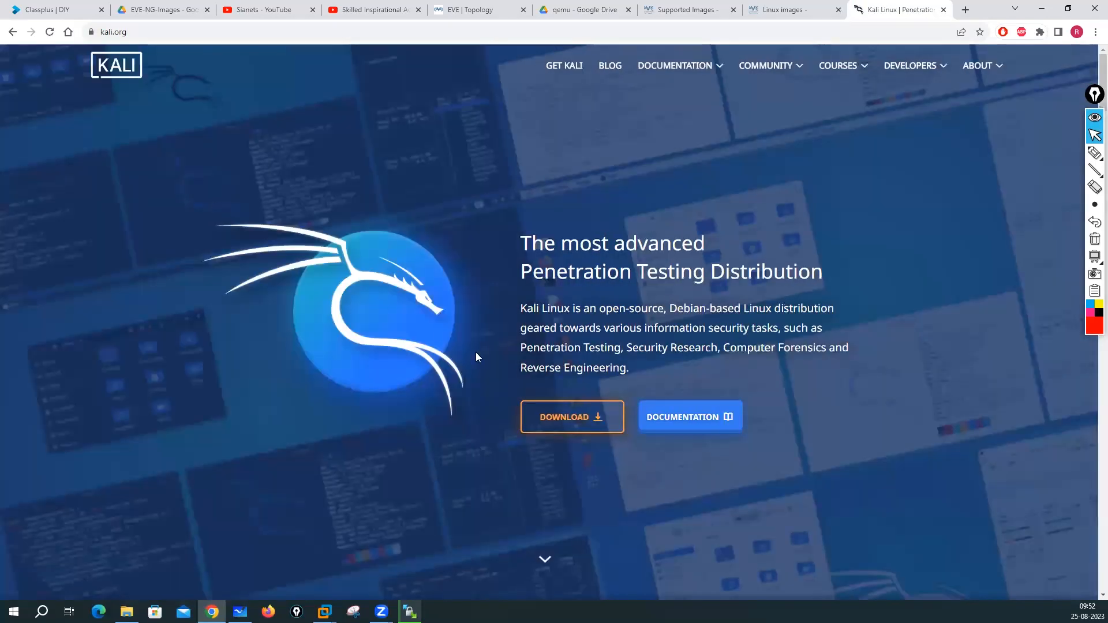
left_click(559, 423)
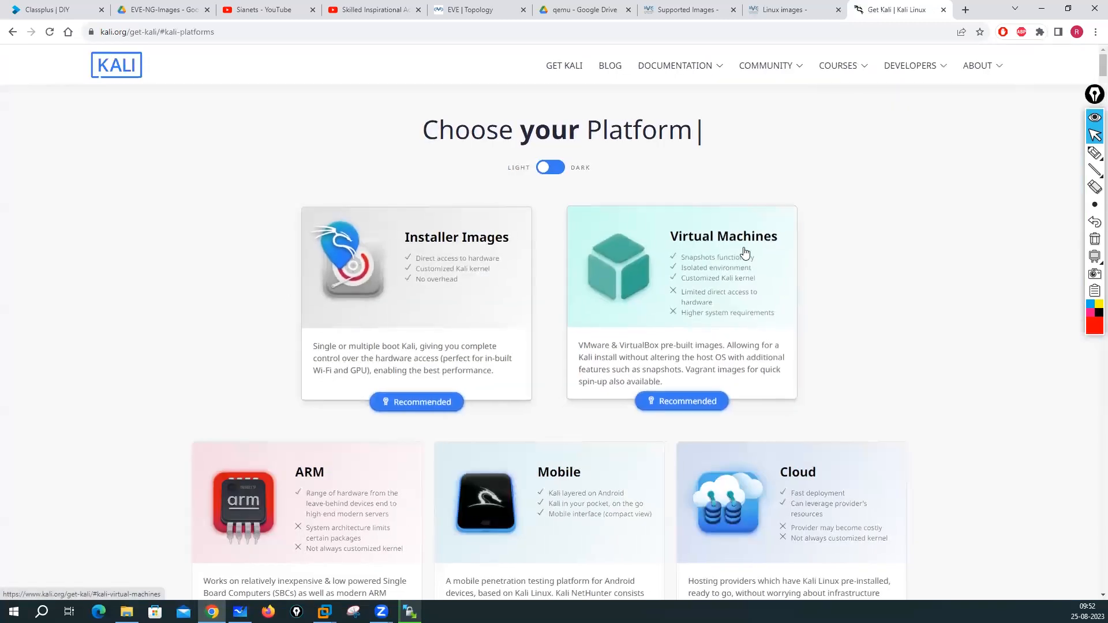
scroll(354, 298, "down", 1)
scroll(353, 299, "down", 1)
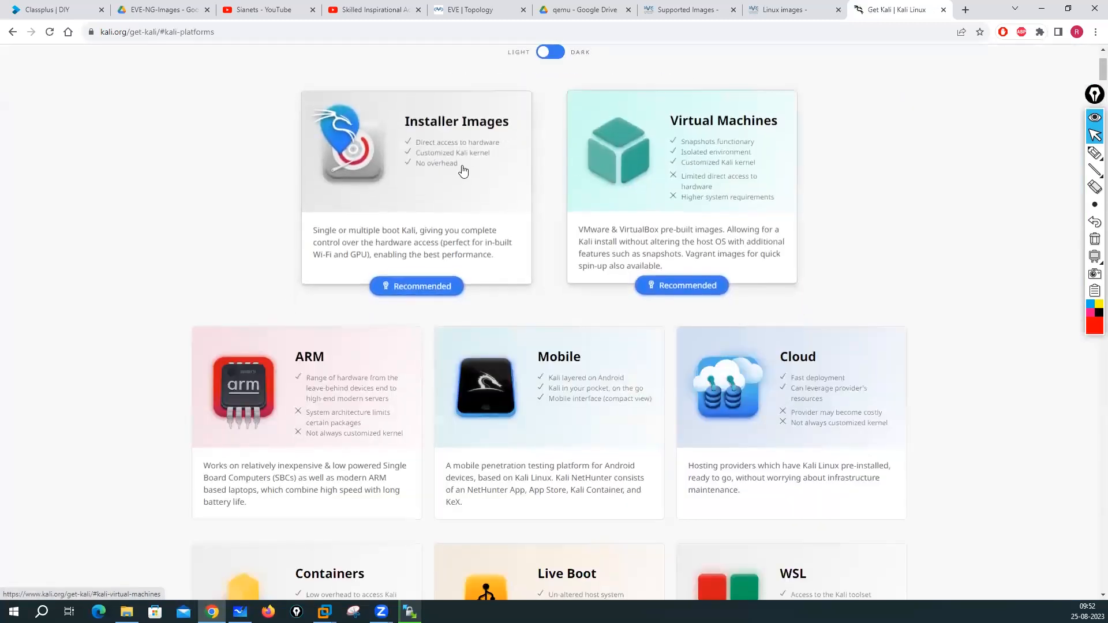
left_click(725, 127)
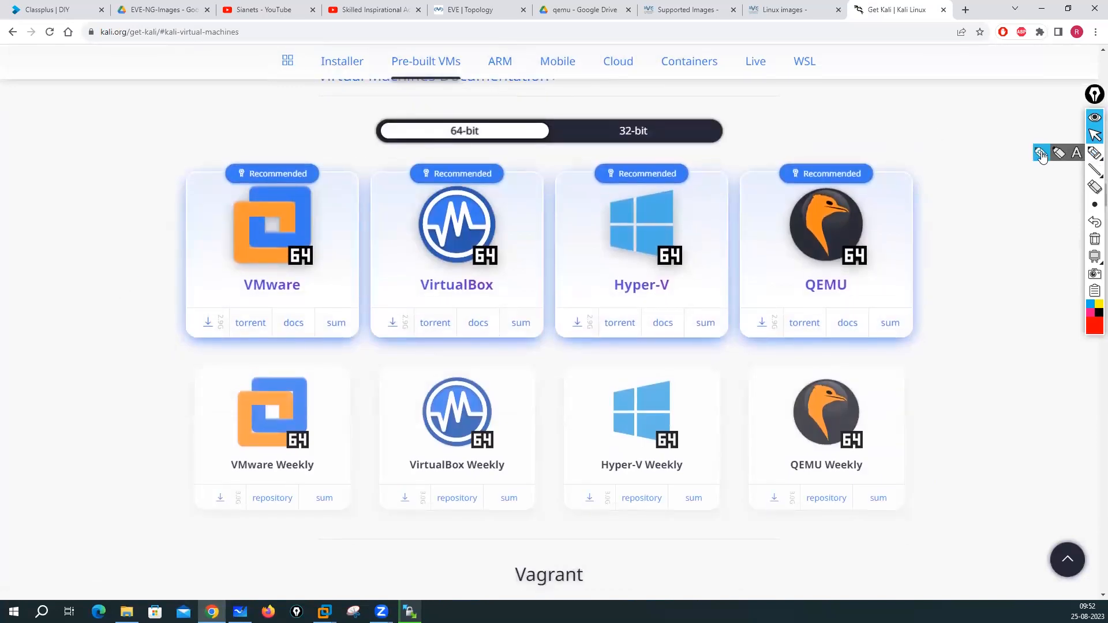
- Circle the VMware, VirtualBox, Hyper-V and QEMU image cards in red, then clear the marks
left_click(1095, 152)
mouse_move(272, 140)
left_mouse_down()
mouse_move(206, 401)
mouse_move(317, 163)
mouse_move(273, 145)
left_mouse_up()
mouse_move(149, 224)
left_mouse_down()
mouse_move(199, 231)
mouse_move(202, 219)
left_mouse_up()
mouse_move(484, 166)
left_mouse_down()
mouse_move(375, 240)
mouse_move(539, 322)
mouse_move(475, 147)
left_mouse_up()
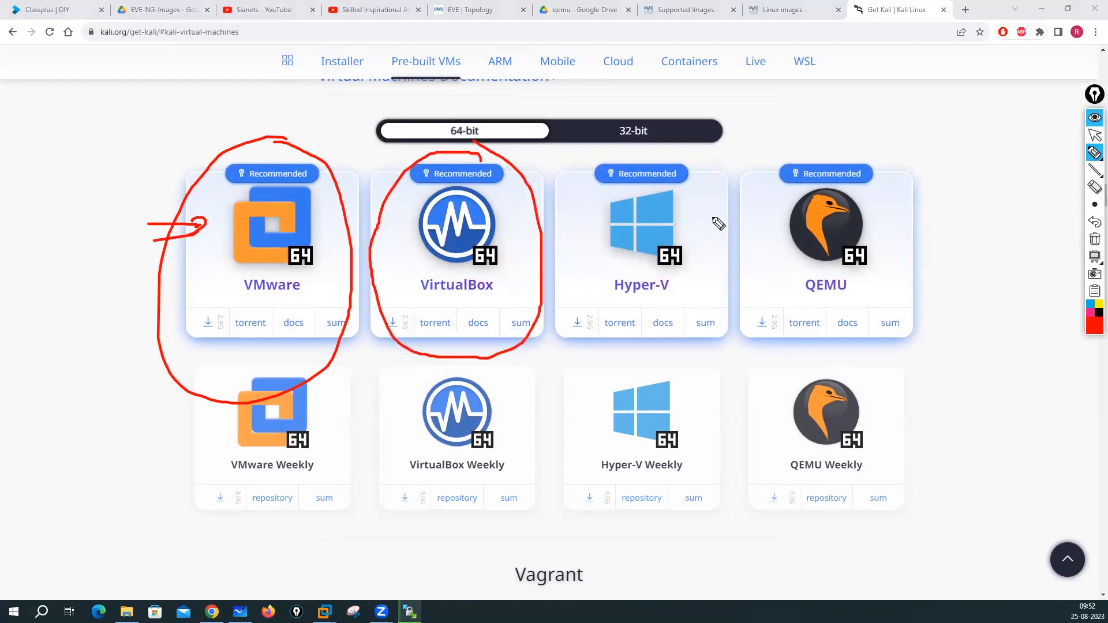
mouse_move(666, 155)
left_mouse_down()
mouse_move(676, 347)
mouse_move(683, 156)
mouse_move(653, 141)
left_mouse_up()
mouse_move(710, 180)
left_mouse_down()
mouse_move(696, 200)
mouse_move(713, 205)
left_mouse_up()
mouse_move(875, 151)
left_mouse_down()
mouse_move(767, 196)
mouse_move(824, 363)
mouse_move(847, 152)
left_mouse_up()
mouse_move(883, 206)
left_mouse_down()
mouse_move(871, 228)
mouse_move(923, 233)
mouse_move(923, 266)
left_mouse_up()
mouse_move(848, 279)
left_mouse_down()
mouse_move(789, 288)
mouse_move(844, 281)
left_mouse_up()
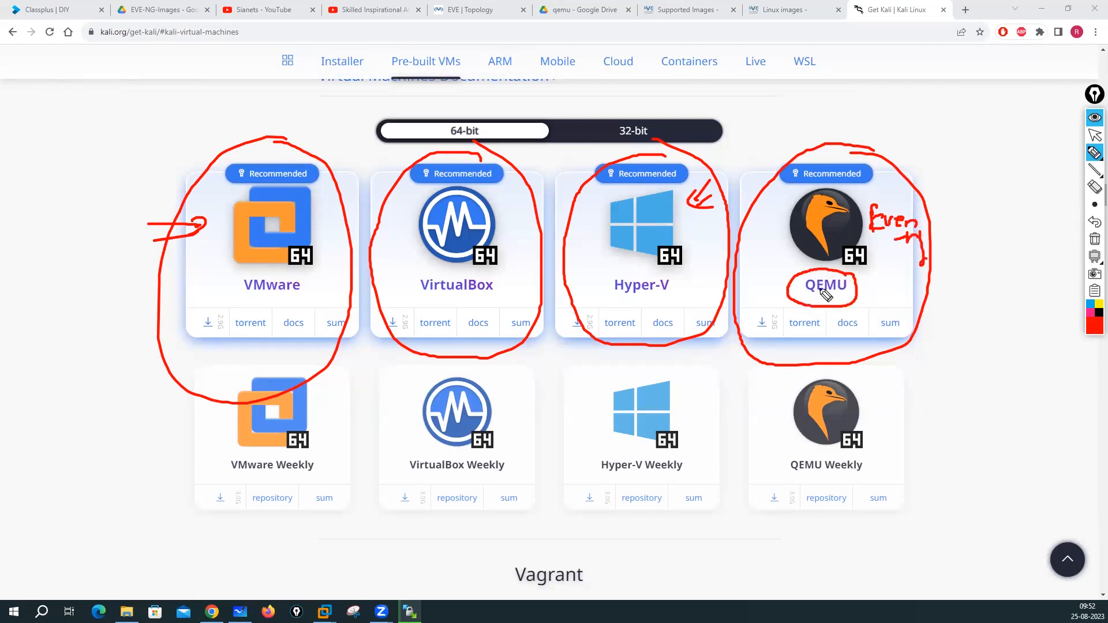
left_click(1095, 239)
left_click(1095, 135)
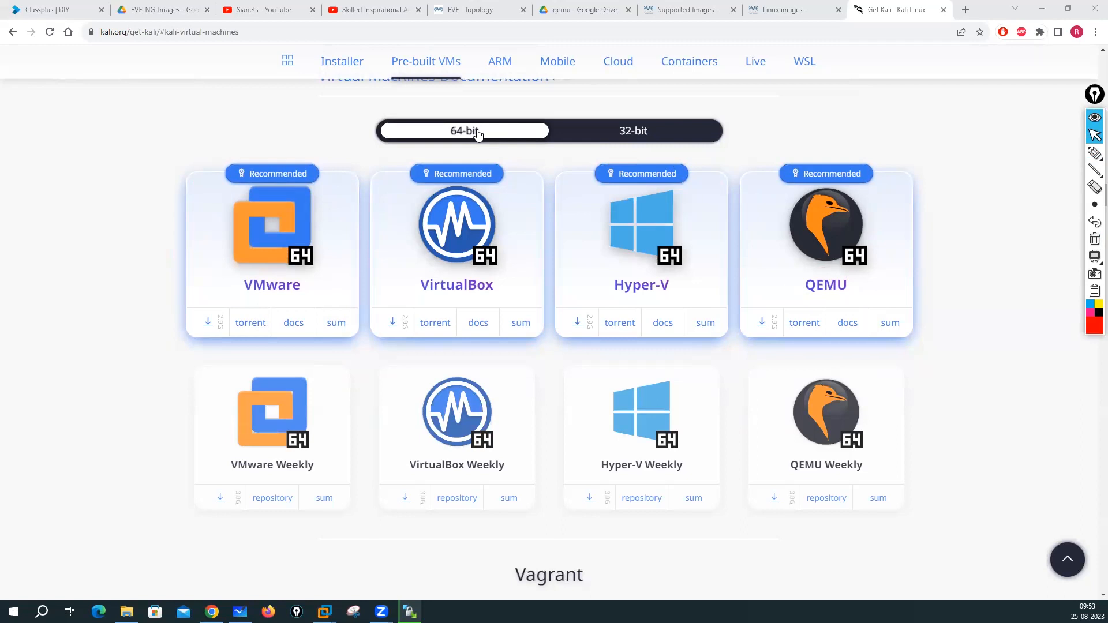
- Toggle the images to 32-bit and back to 64-bit, then cancel the VMware Weekly download
left_click(642, 132)
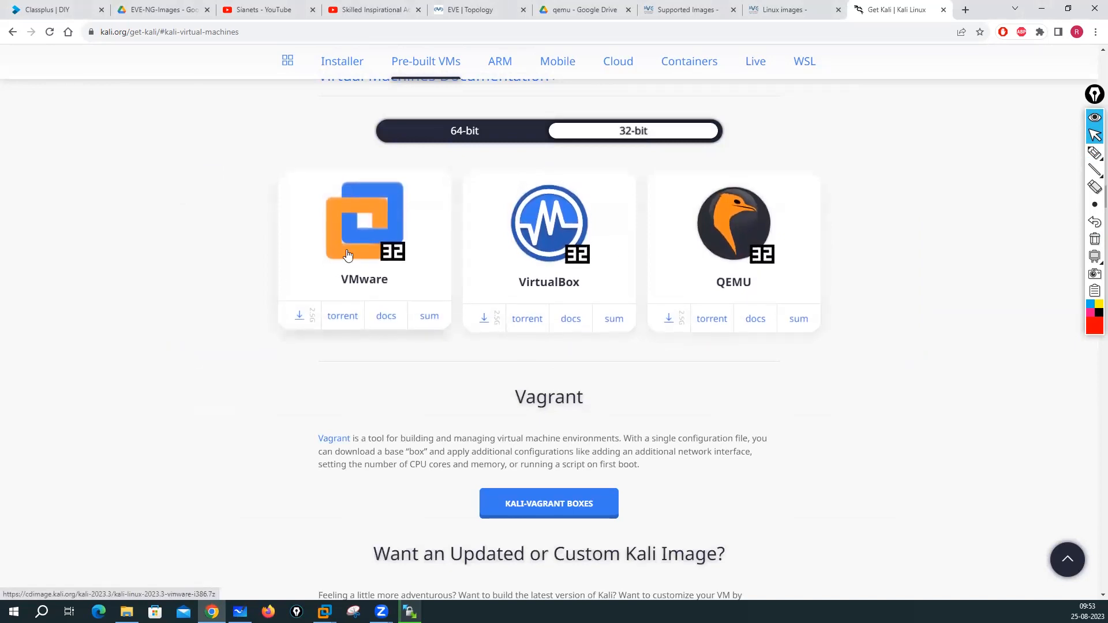
left_click(470, 131)
scroll(475, 348, "down", 2)
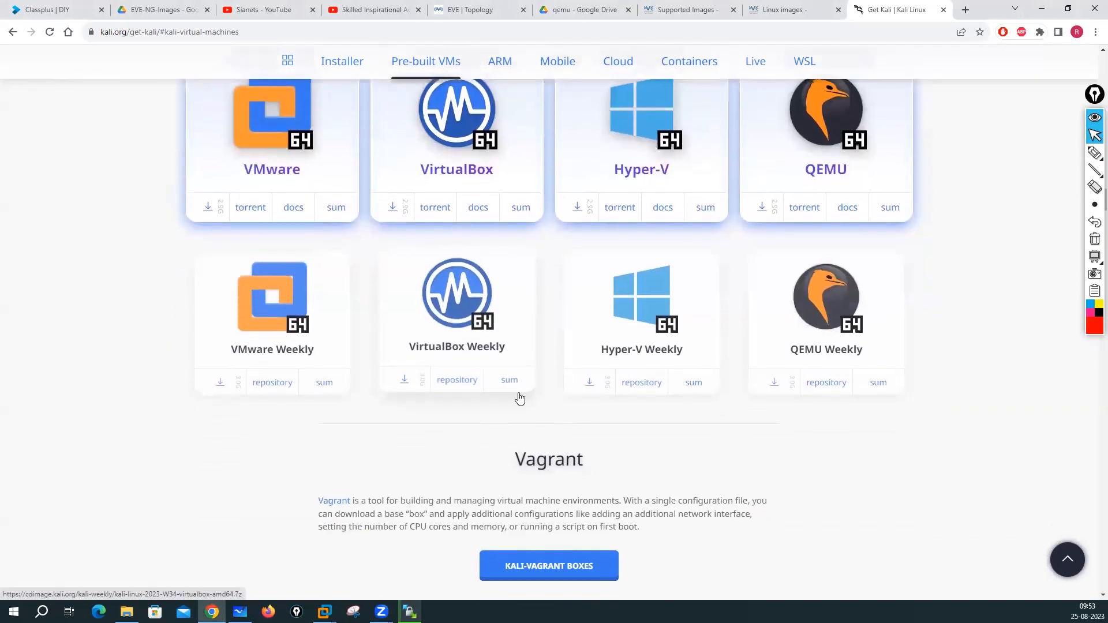
scroll(520, 392, "down", 2)
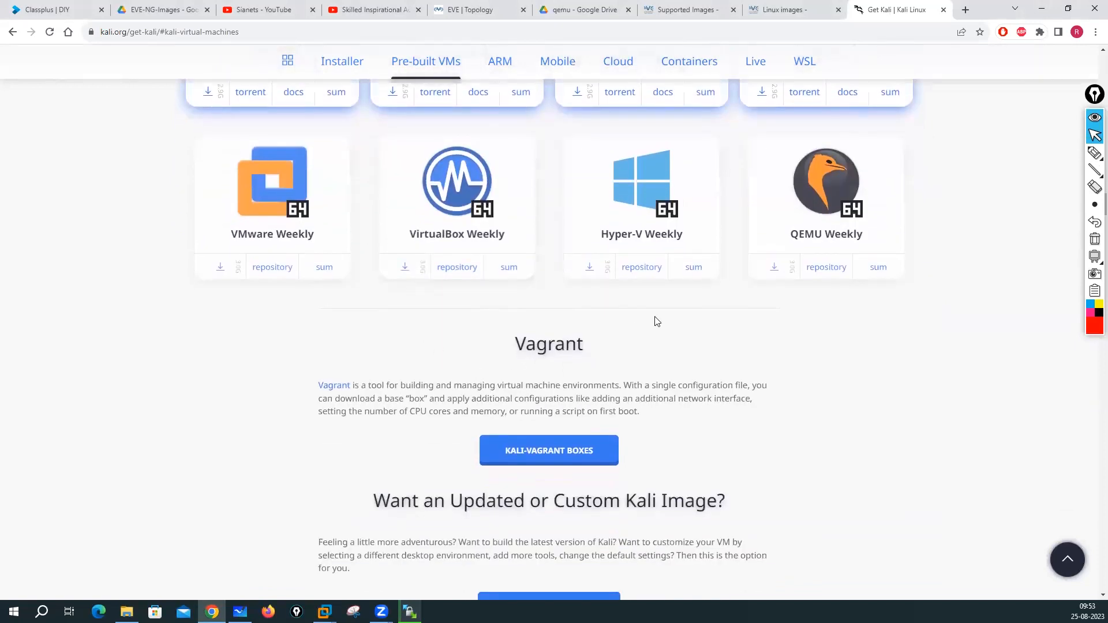
scroll(656, 322, "up", 1)
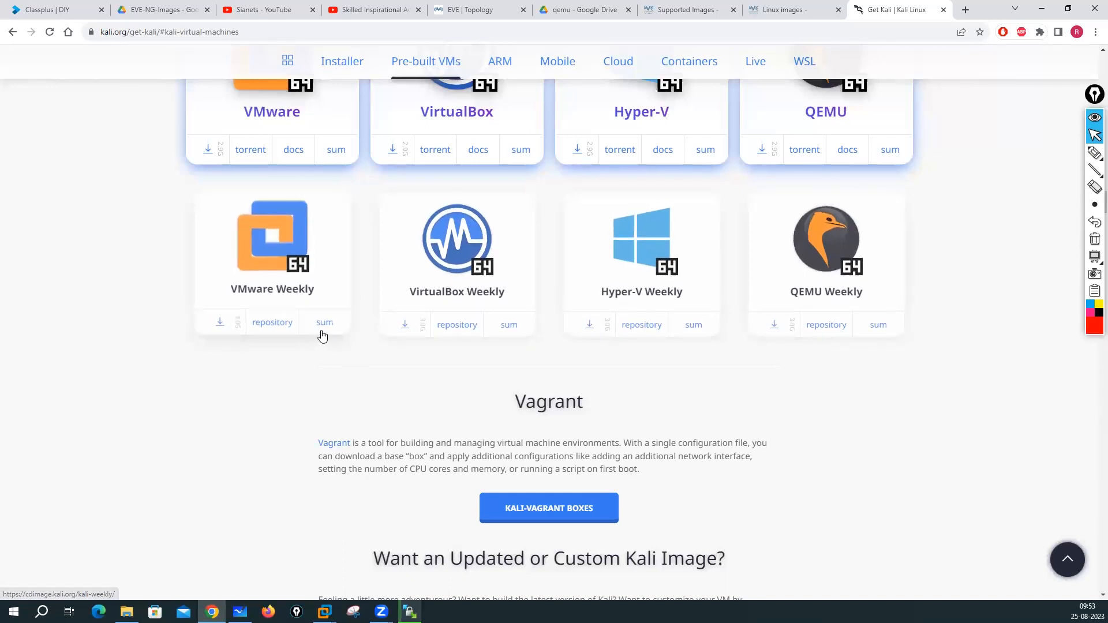
left_click(267, 241)
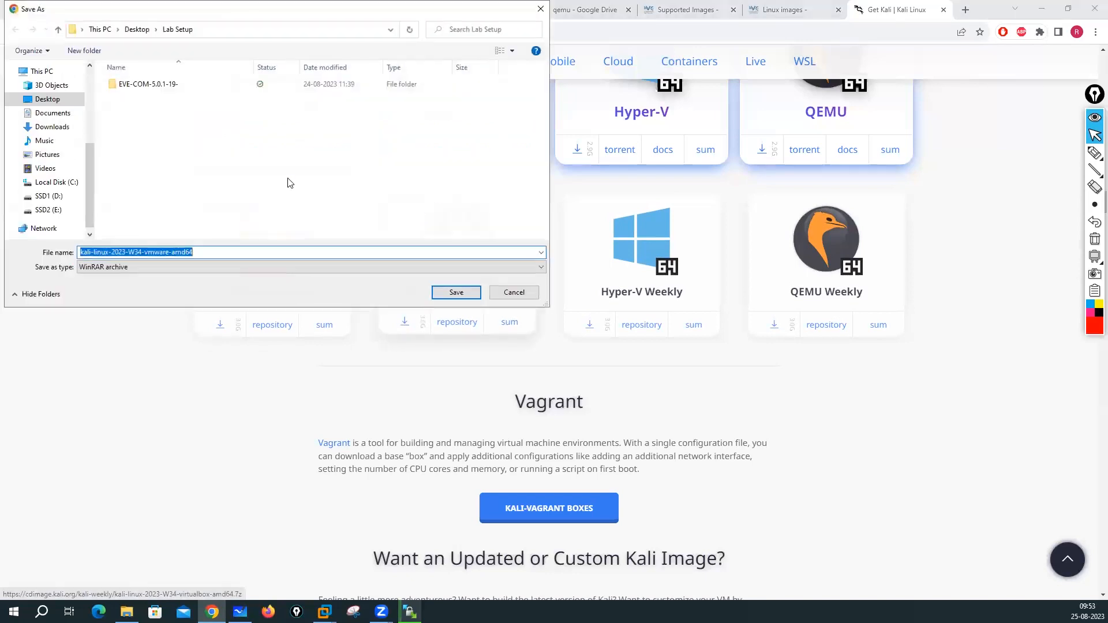
left_click(513, 293)
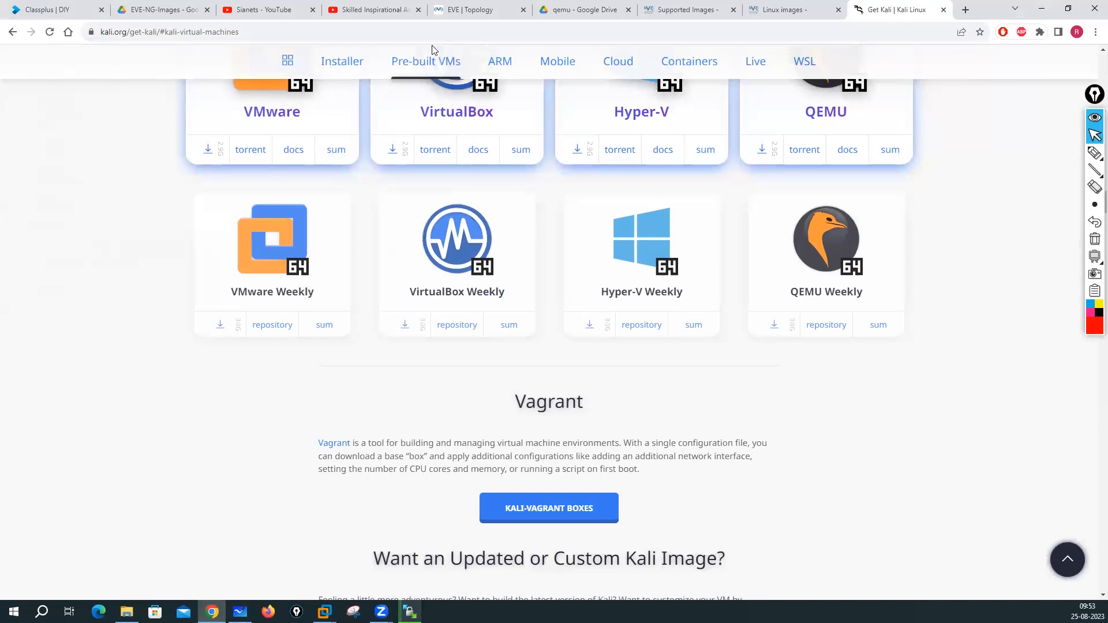
left_click(376, 35)
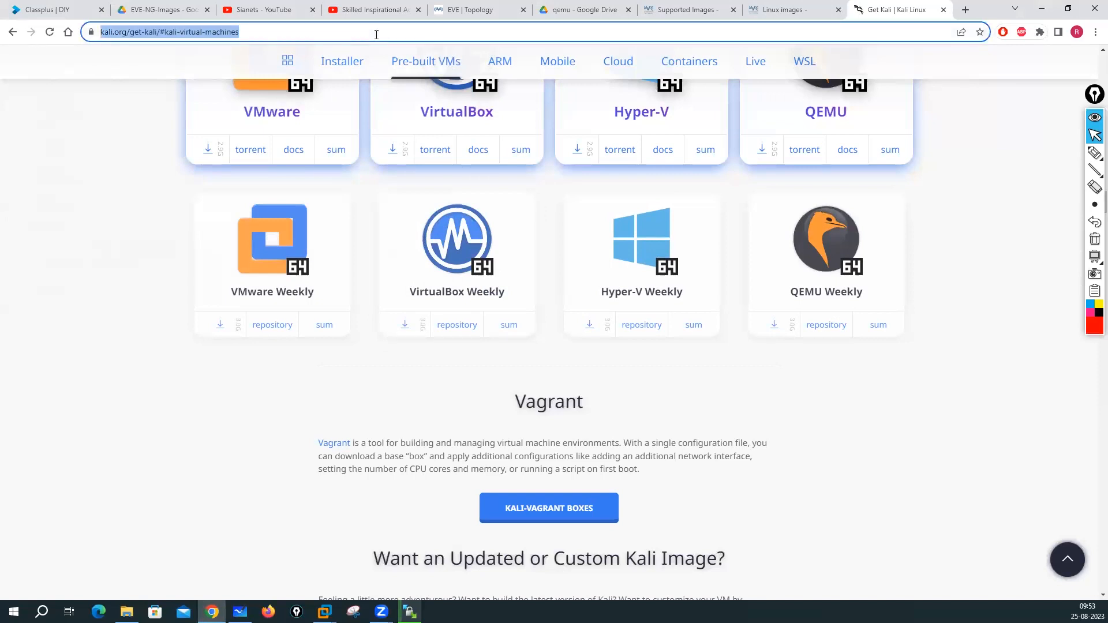
- Search for 'kali archive.org' from the address bar, then go back to the results
type("kali")
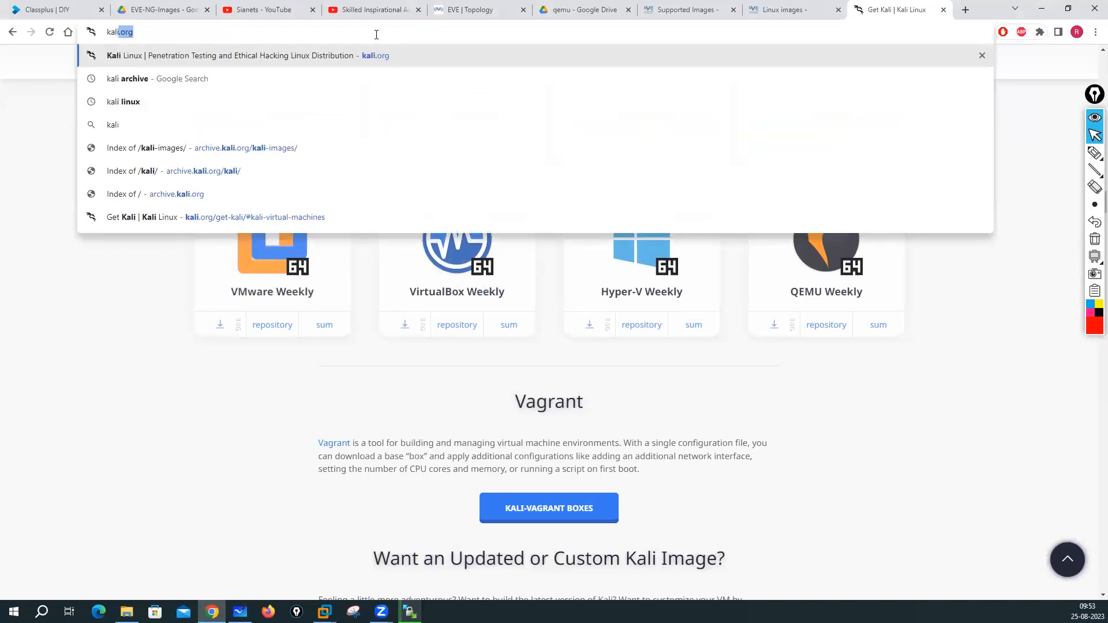
key("Right")
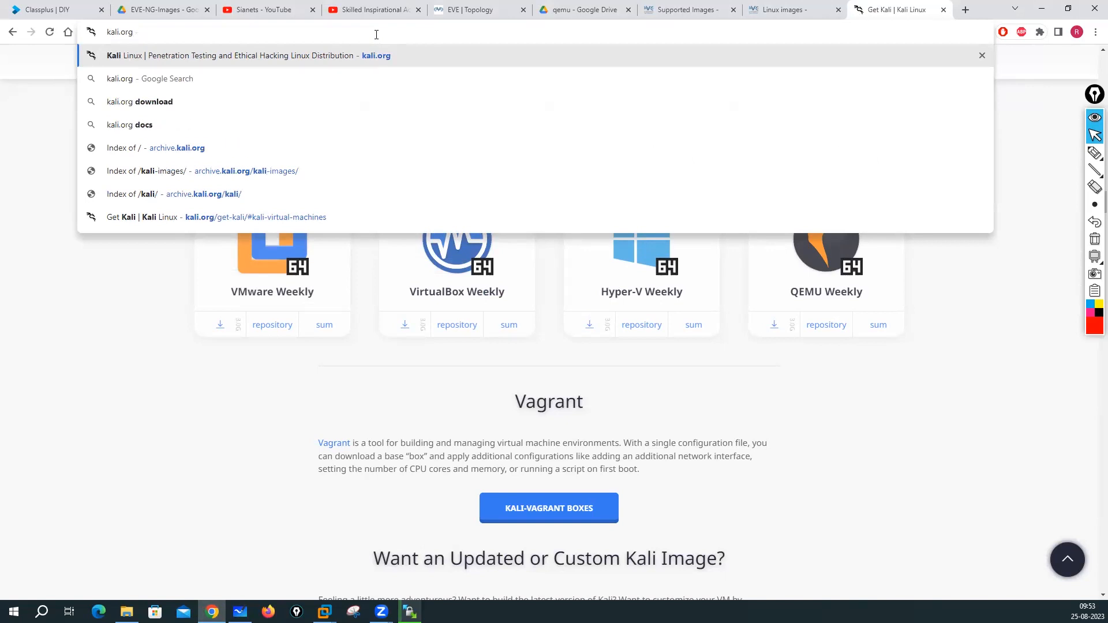
type("arc")
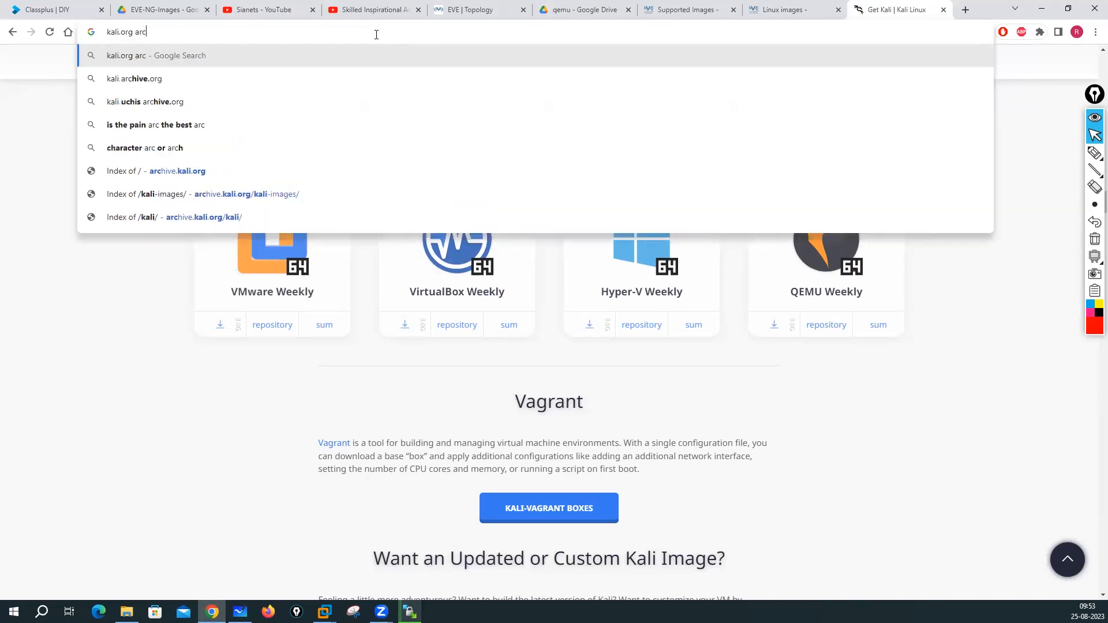
left_click(145, 78)
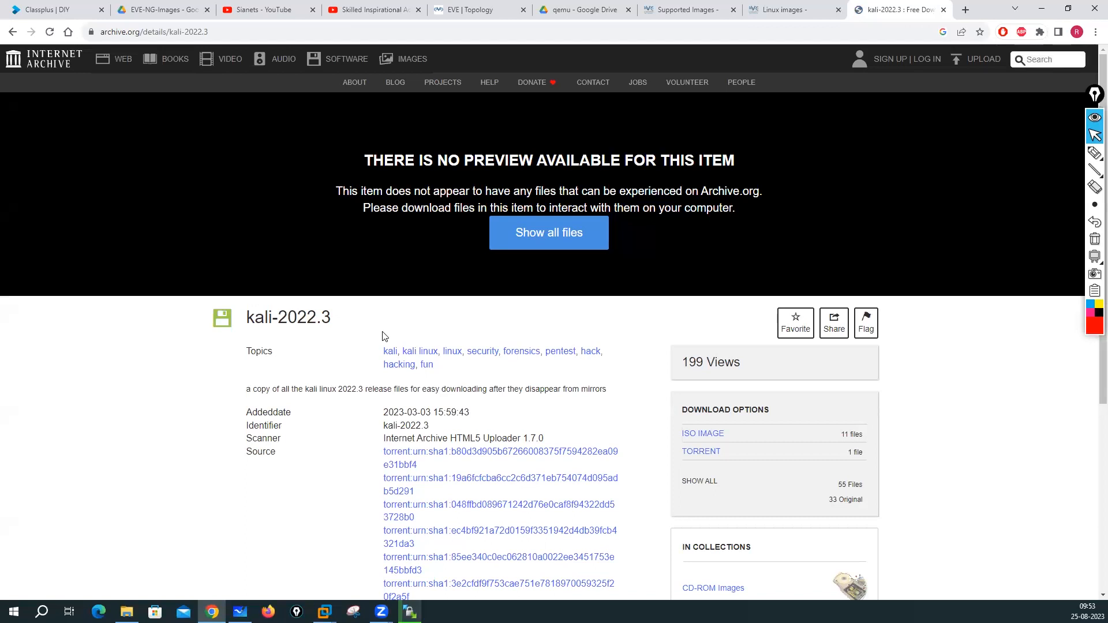
left_click(13, 33)
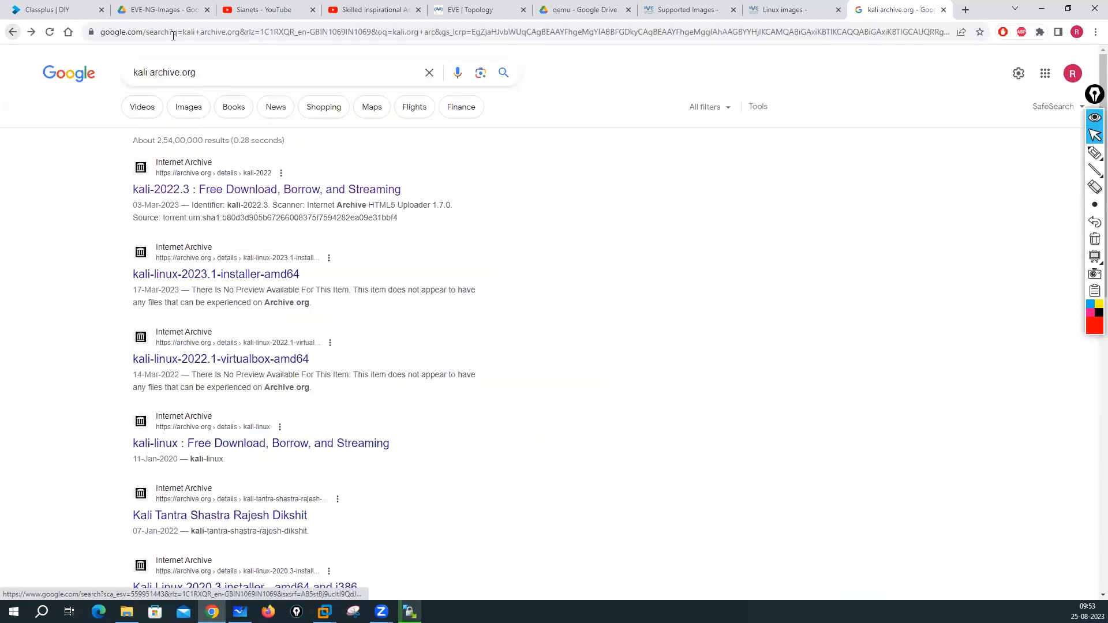
- Refine the search to 'kali archive' and run it
double_click(196, 74)
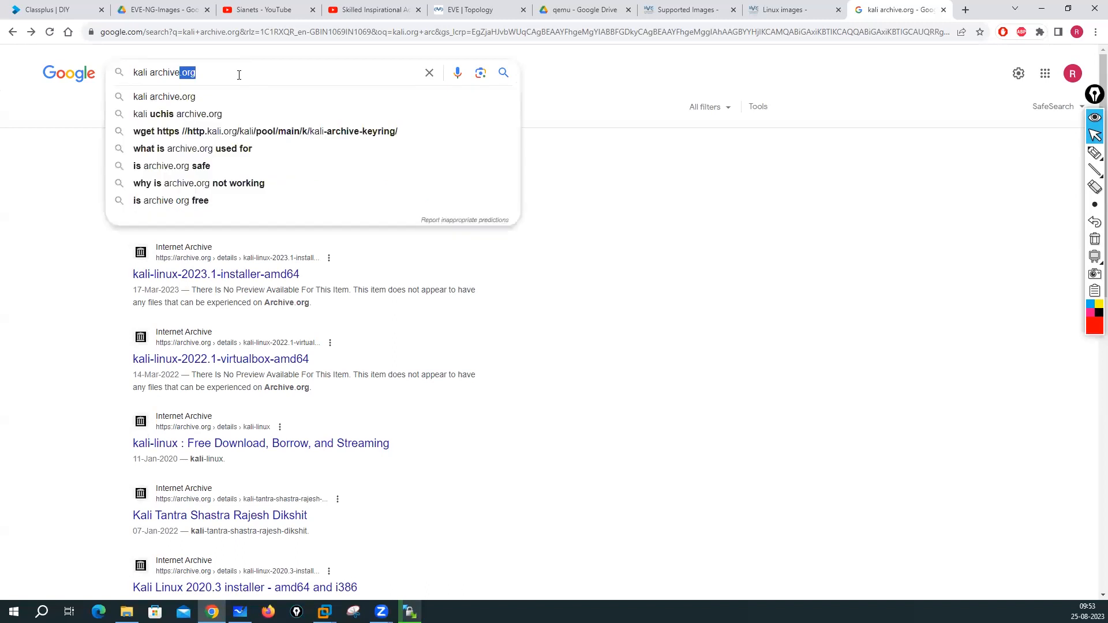
key("BackSpace")
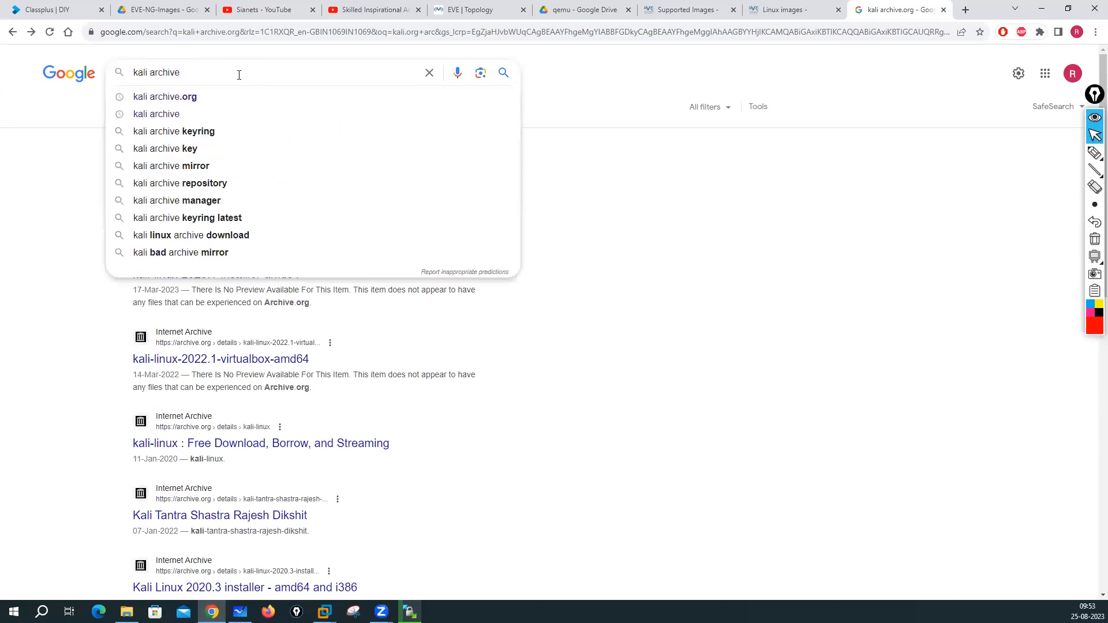
key("Return")
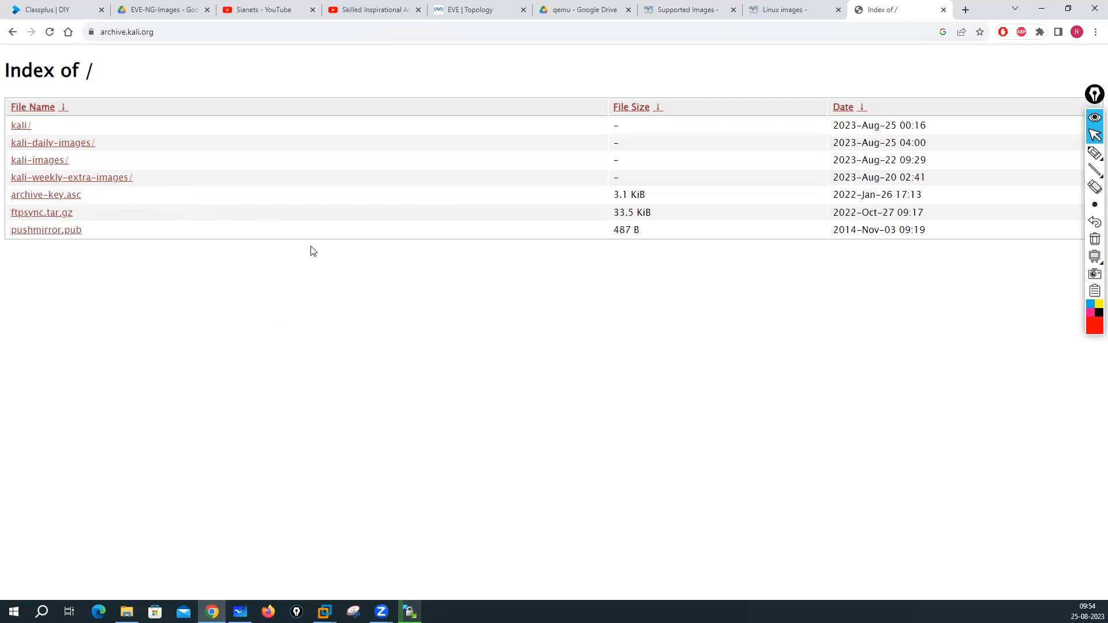
left_click(1095, 153)
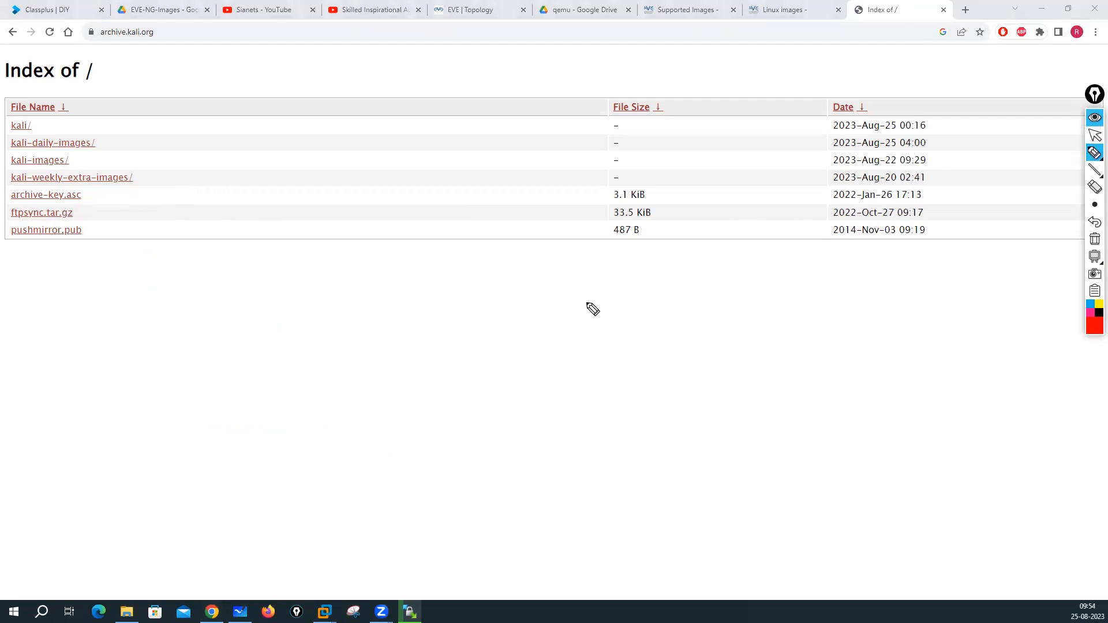
mouse_move(245, 216)
left_mouse_down()
mouse_move(279, 213)
mouse_move(272, 224)
left_mouse_up()
left_click(263, 206)
left_click_drag(260, 264, 292, 259)
left_click_drag(285, 252, 293, 265)
mouse_move(272, 315)
left_mouse_down()
mouse_move(302, 308)
mouse_move(298, 317)
left_mouse_up()
mouse_move(286, 365)
left_mouse_down()
mouse_move(318, 359)
mouse_move(312, 367)
left_mouse_up()
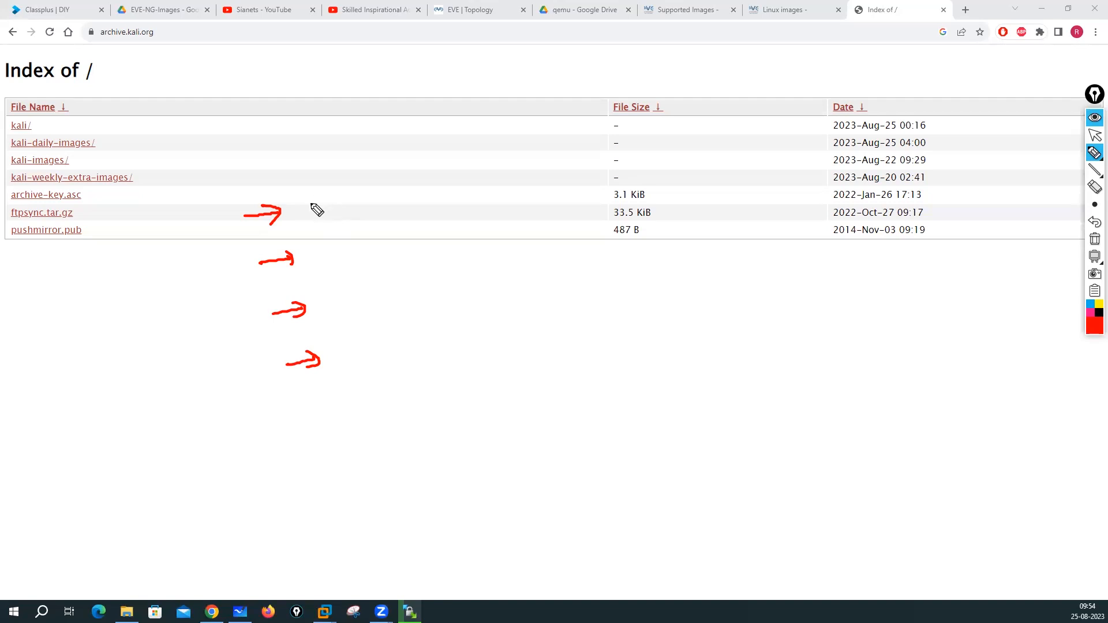
mouse_move(301, 192)
left_mouse_down()
mouse_move(315, 208)
mouse_move(347, 196)
mouse_move(375, 205)
left_mouse_up()
left_click(359, 195)
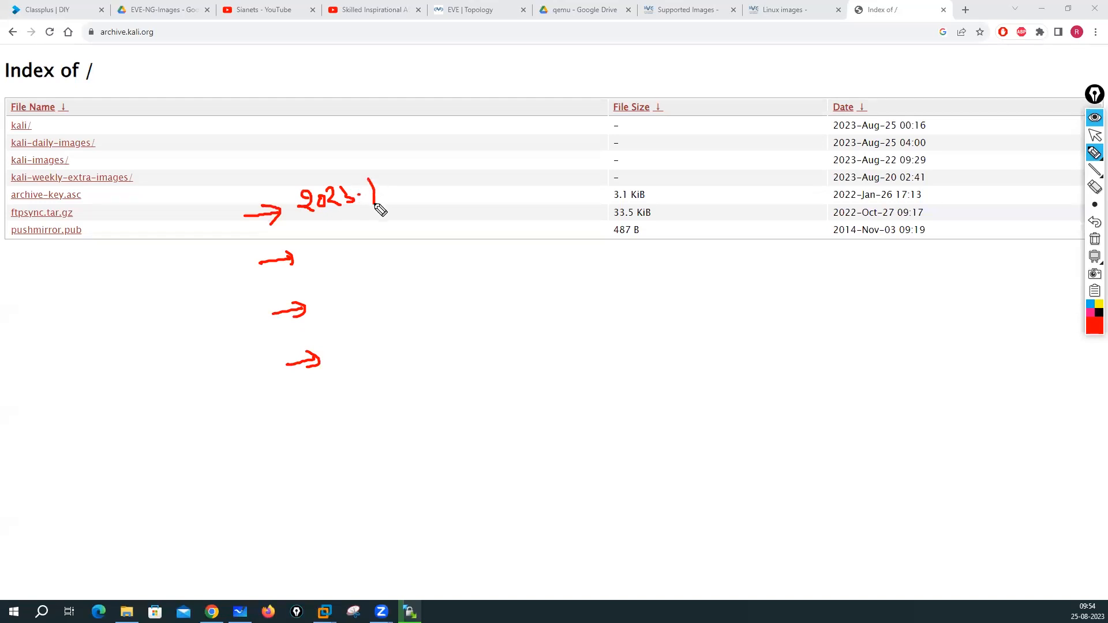
mouse_move(314, 245)
left_mouse_down()
mouse_move(333, 263)
mouse_move(340, 249)
mouse_move(396, 256)
left_mouse_up()
left_click(374, 247)
mouse_move(322, 293)
left_mouse_down()
mouse_move(337, 309)
mouse_move(340, 296)
mouse_move(359, 307)
left_mouse_up()
mouse_move(363, 290)
left_mouse_down()
mouse_move(369, 304)
mouse_move(402, 293)
mouse_move(393, 304)
left_mouse_up()
left_click(381, 298)
left_click_drag(351, 340, 374, 360)
mouse_move(381, 340)
left_mouse_down()
mouse_move(395, 354)
mouse_move(439, 335)
mouse_move(438, 346)
mouse_move(457, 339)
mouse_move(280, 353)
mouse_move(485, 418)
mouse_move(426, 319)
left_mouse_up()
left_click(420, 341)
mouse_move(497, 329)
left_mouse_down()
mouse_move(498, 343)
mouse_move(519, 332)
left_mouse_up()
left_click_drag(505, 346, 539, 330)
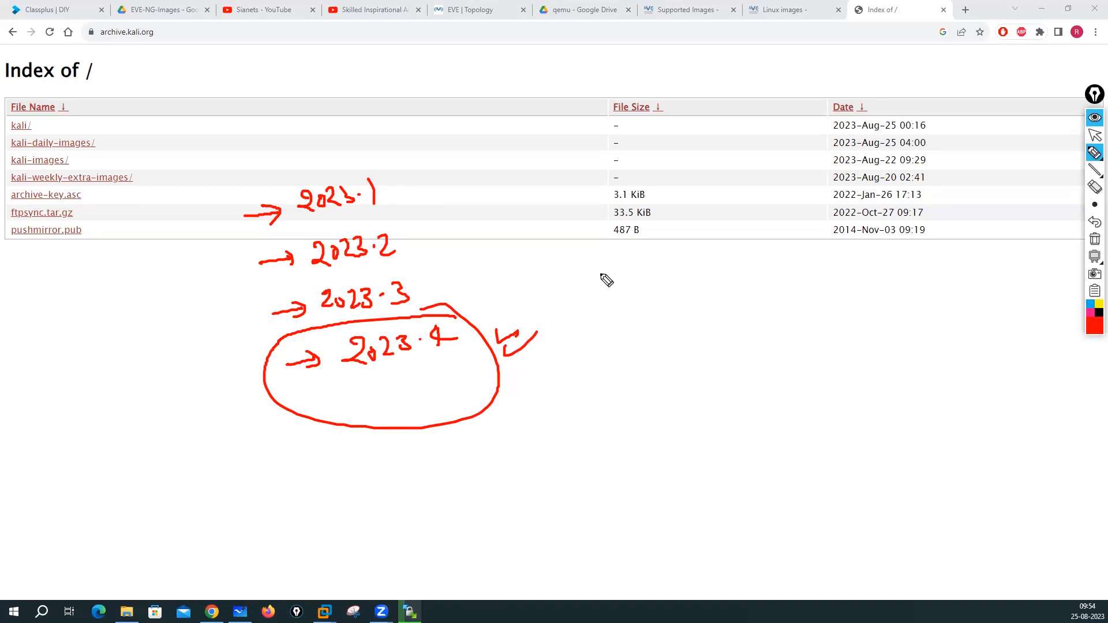
left_click_drag(424, 179, 404, 184)
mouse_move(421, 191)
left_mouse_down()
mouse_move(406, 194)
mouse_move(412, 207)
left_mouse_up()
mouse_move(421, 231)
left_mouse_down()
mouse_move(406, 238)
mouse_move(420, 246)
left_mouse_up()
left_click_drag(411, 234, 428, 231)
mouse_move(437, 273)
left_mouse_down()
mouse_move(424, 279)
mouse_move(430, 287)
left_mouse_up()
left_click_drag(428, 282, 437, 280)
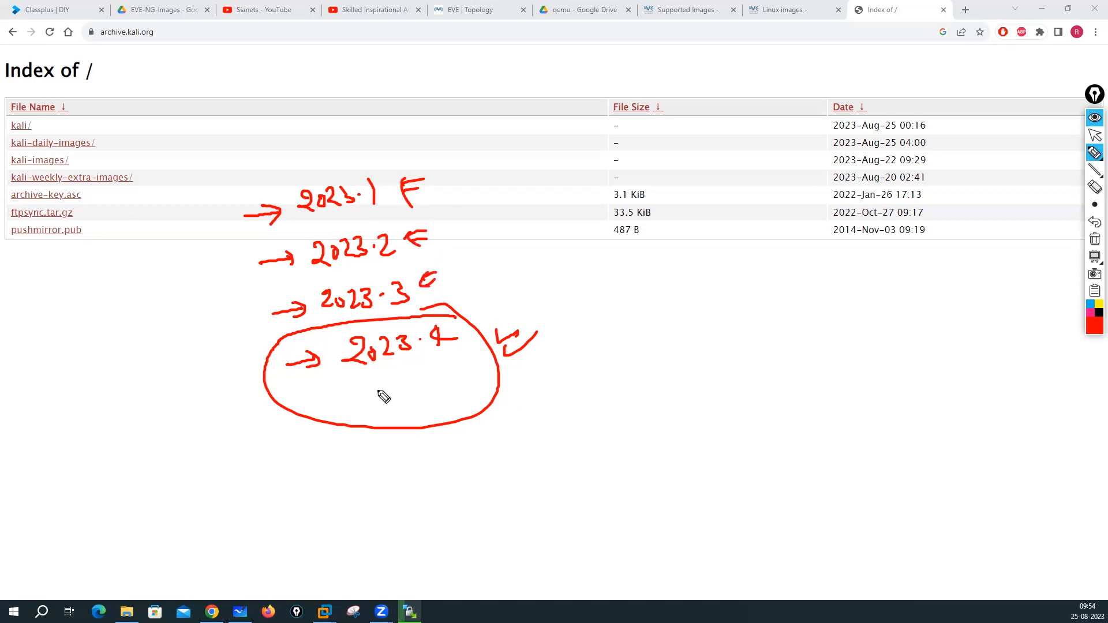
mouse_move(379, 377)
left_mouse_down()
mouse_move(381, 386)
mouse_move(402, 375)
left_mouse_up()
left_click_drag(381, 386, 407, 385)
mouse_move(432, 357)
left_mouse_down()
mouse_move(437, 388)
mouse_move(461, 379)
left_mouse_up()
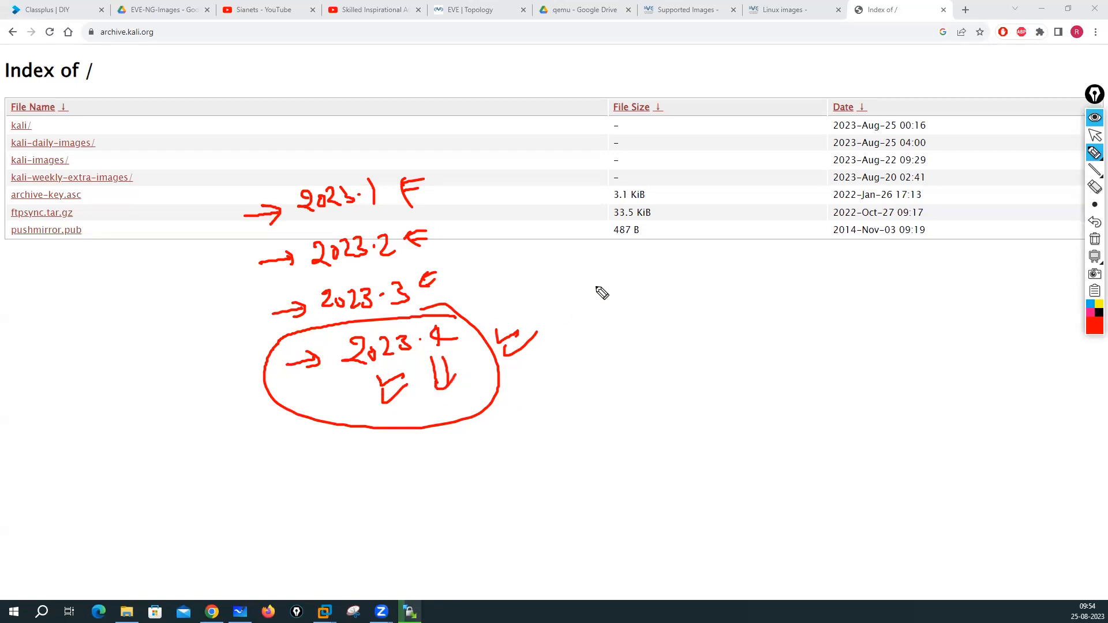
mouse_move(610, 271)
left_mouse_down()
mouse_move(622, 292)
mouse_move(696, 278)
mouse_move(686, 288)
mouse_move(695, 255)
mouse_move(762, 258)
left_mouse_up()
left_click(663, 280)
mouse_move(723, 279)
left_mouse_down()
mouse_move(766, 271)
mouse_move(748, 292)
left_mouse_up()
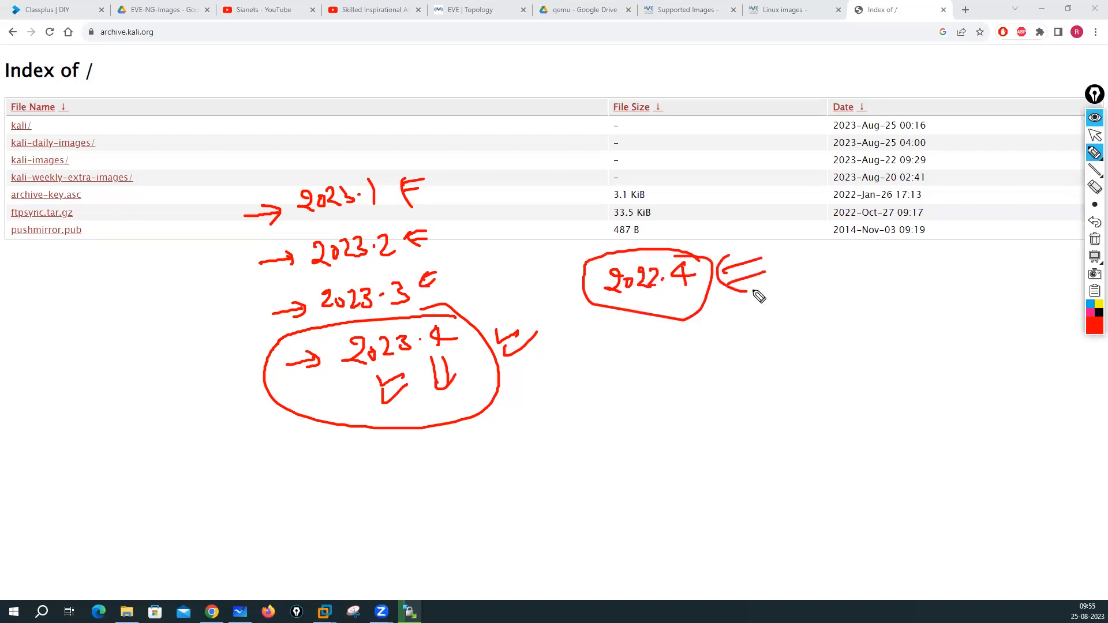
left_click(1095, 242)
left_click(1095, 136)
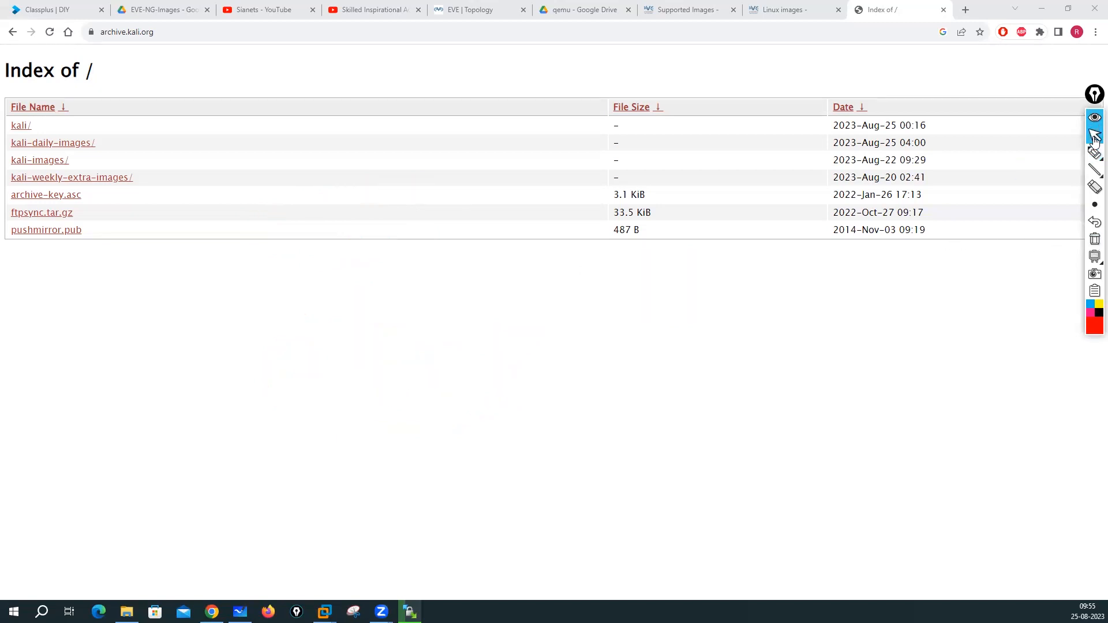
- Open kali/, return to the archive root, then browse kali-images/ and its current/ folder
left_click(20, 126)
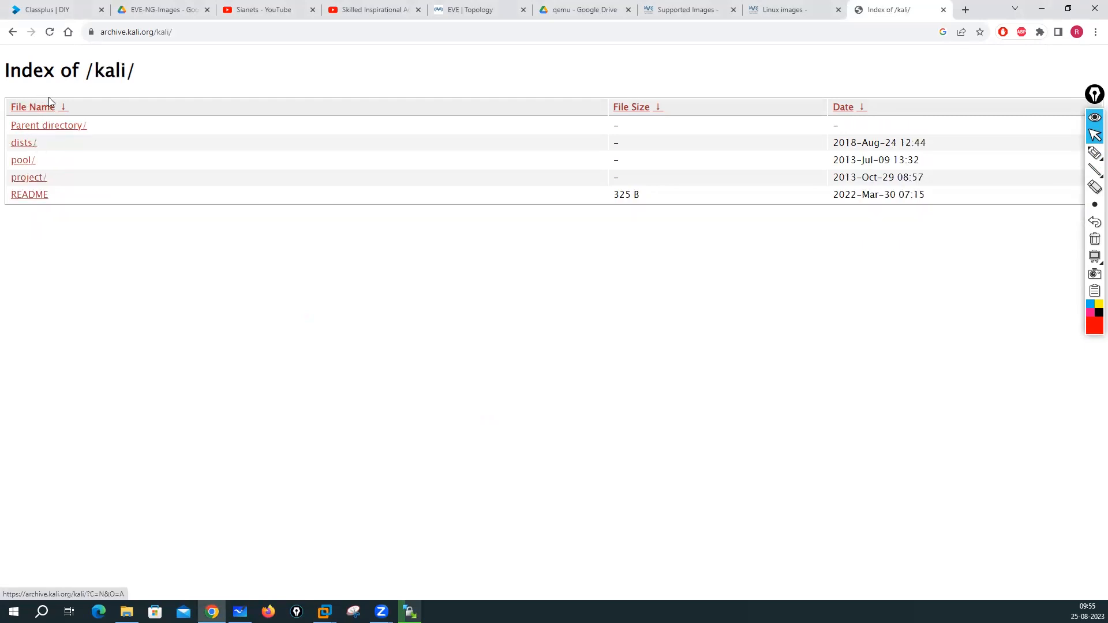
left_click(37, 126)
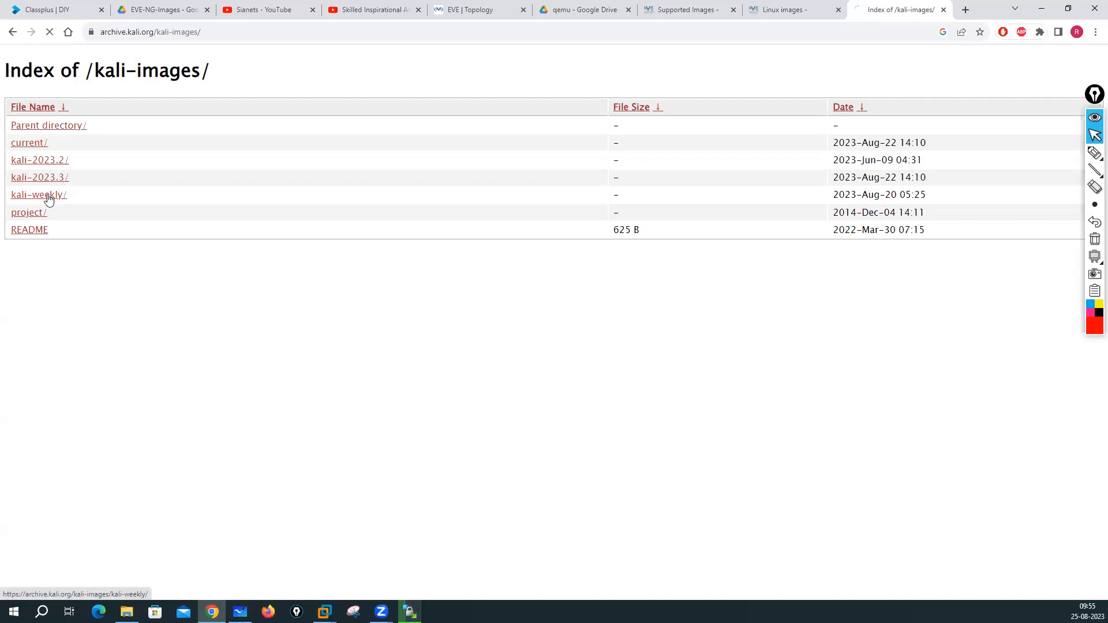
scroll(227, 254, "down", 1)
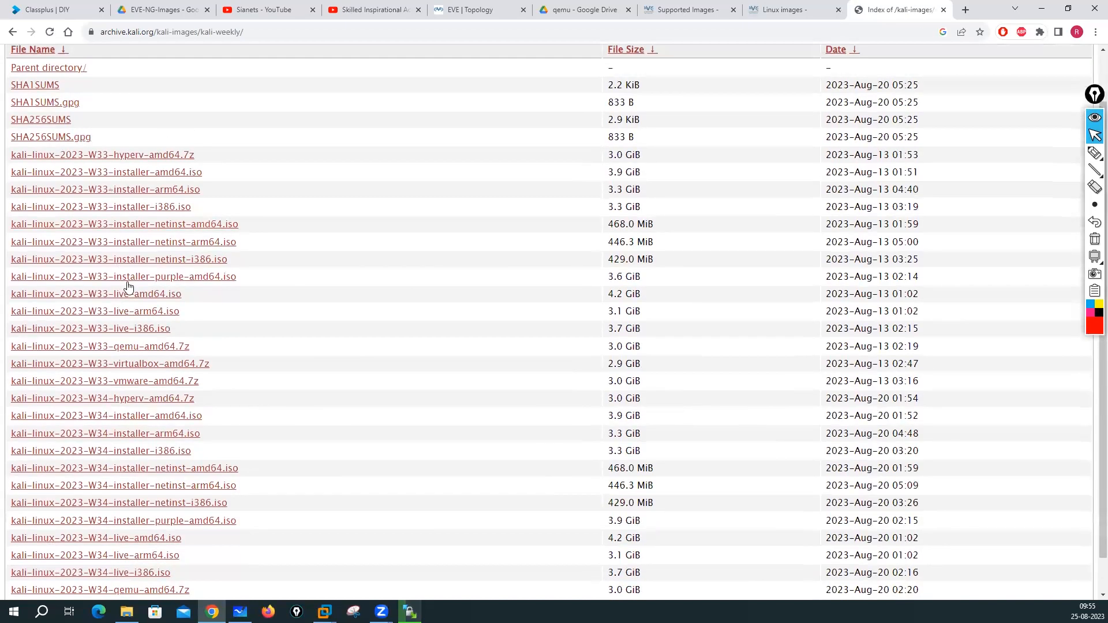
scroll(128, 287, "down", 1)
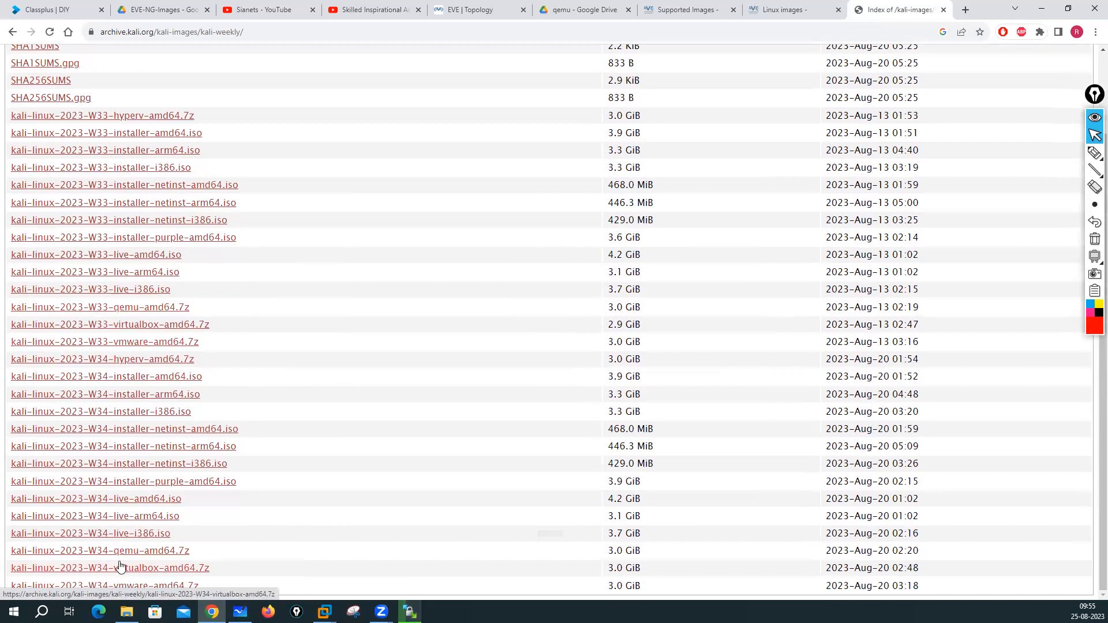
scroll(164, 225, "up", 2)
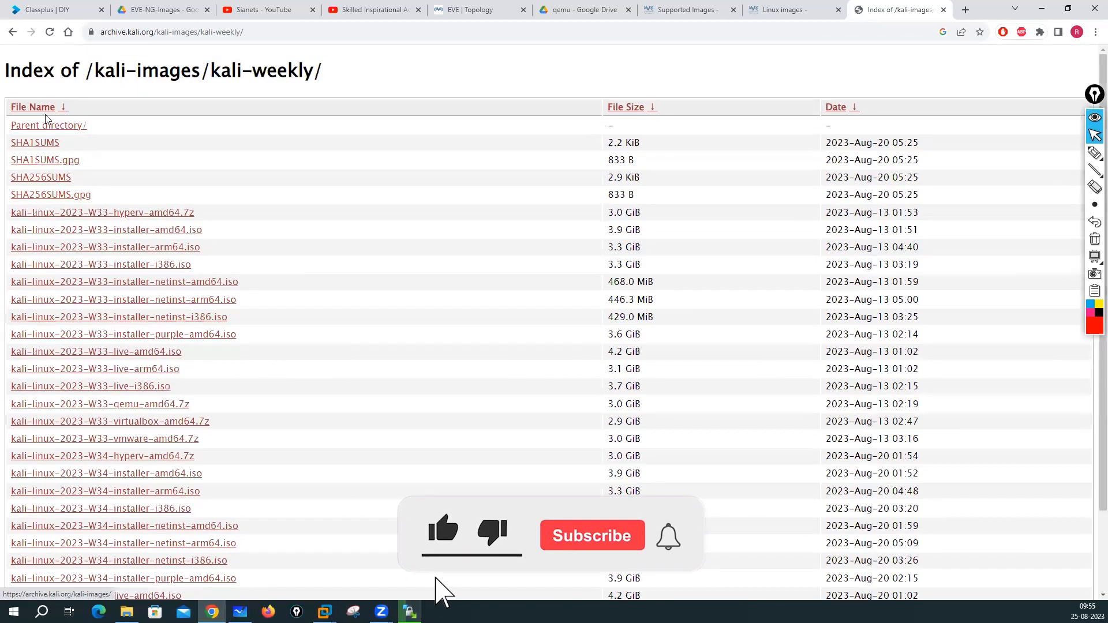
left_click(47, 127)
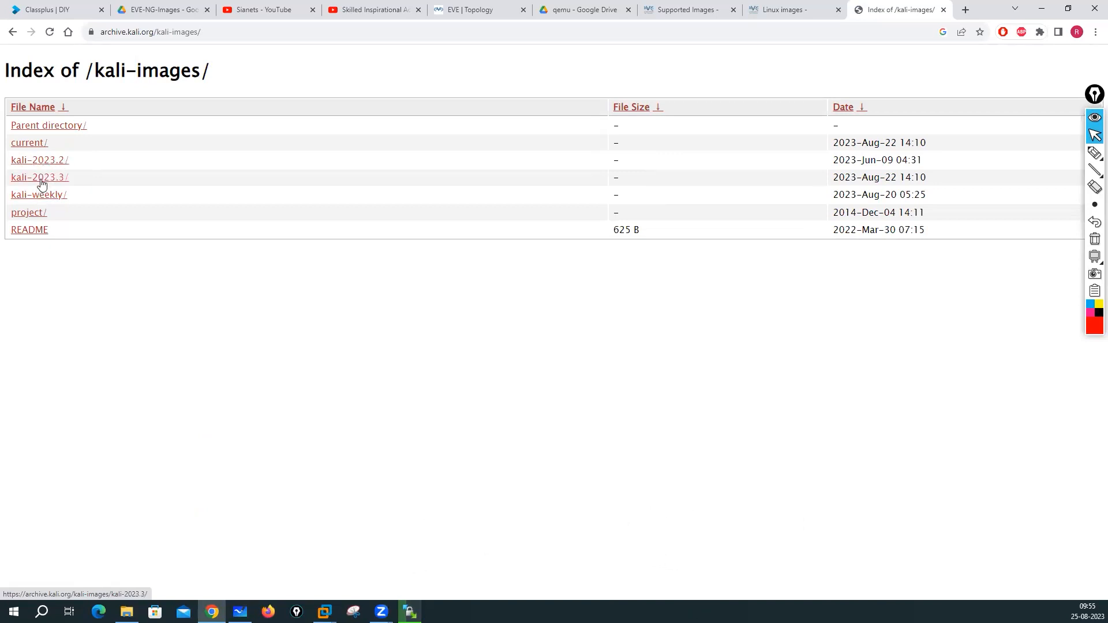
left_click(34, 143)
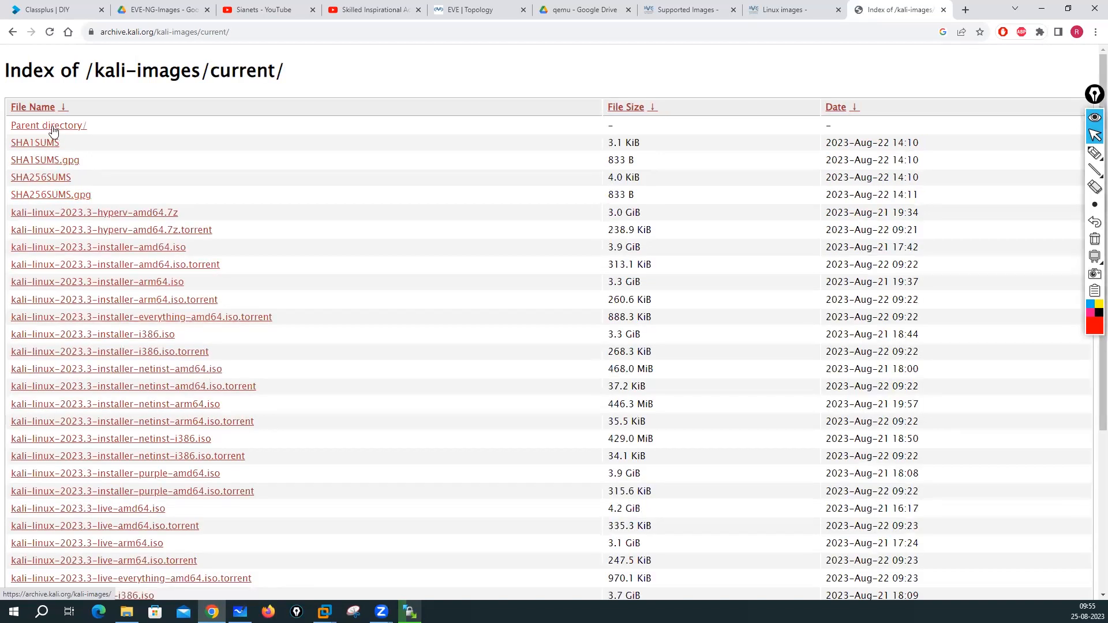
scroll(150, 396, "down", 3)
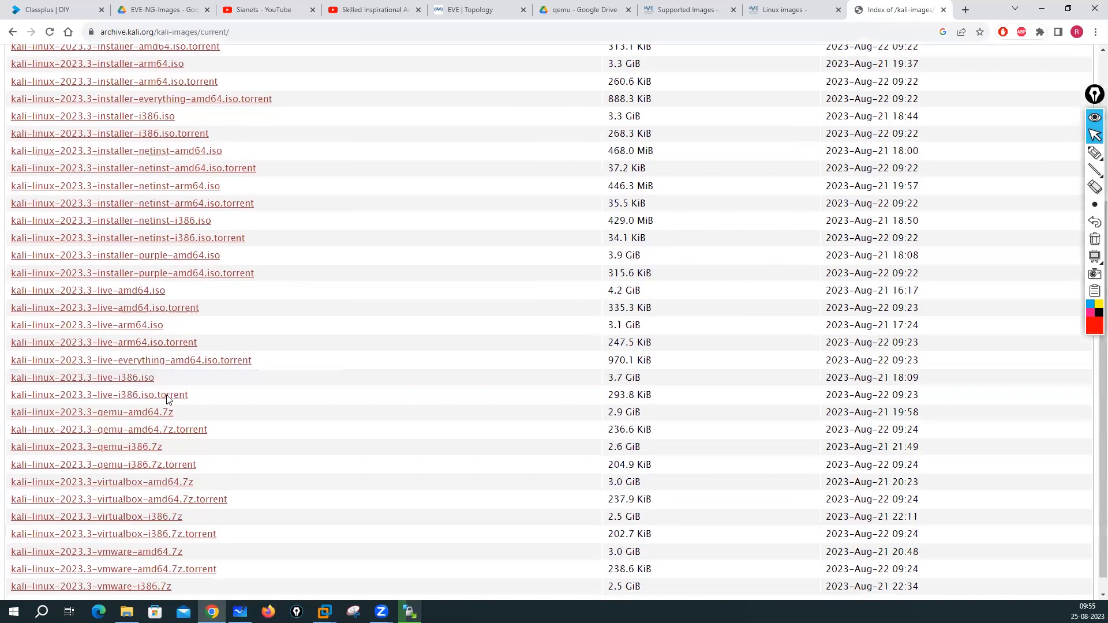
scroll(166, 396, "up", 3)
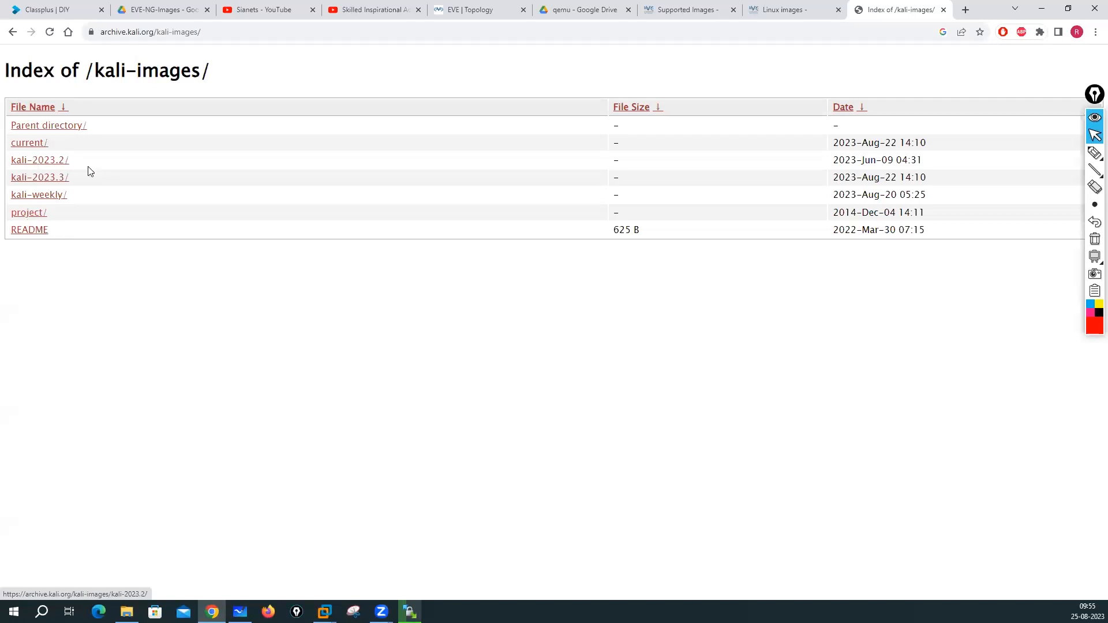
- Look through kali-images' project/ and trace/ folders, returning to the kali-images listing
left_click(35, 218)
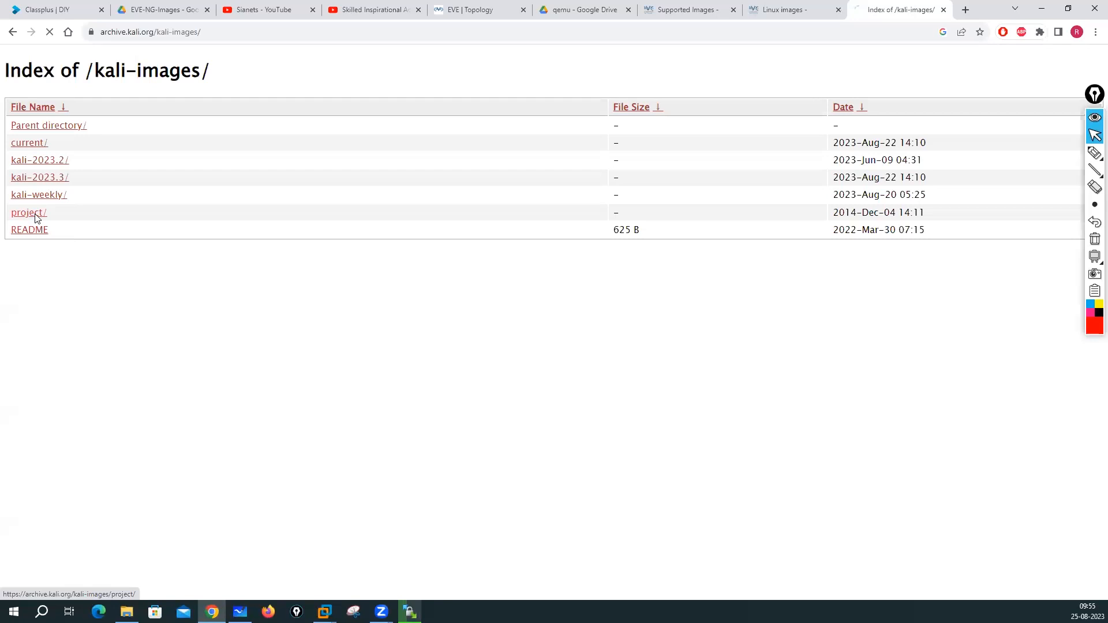
left_click(50, 127)
left_click(27, 214)
left_click(22, 144)
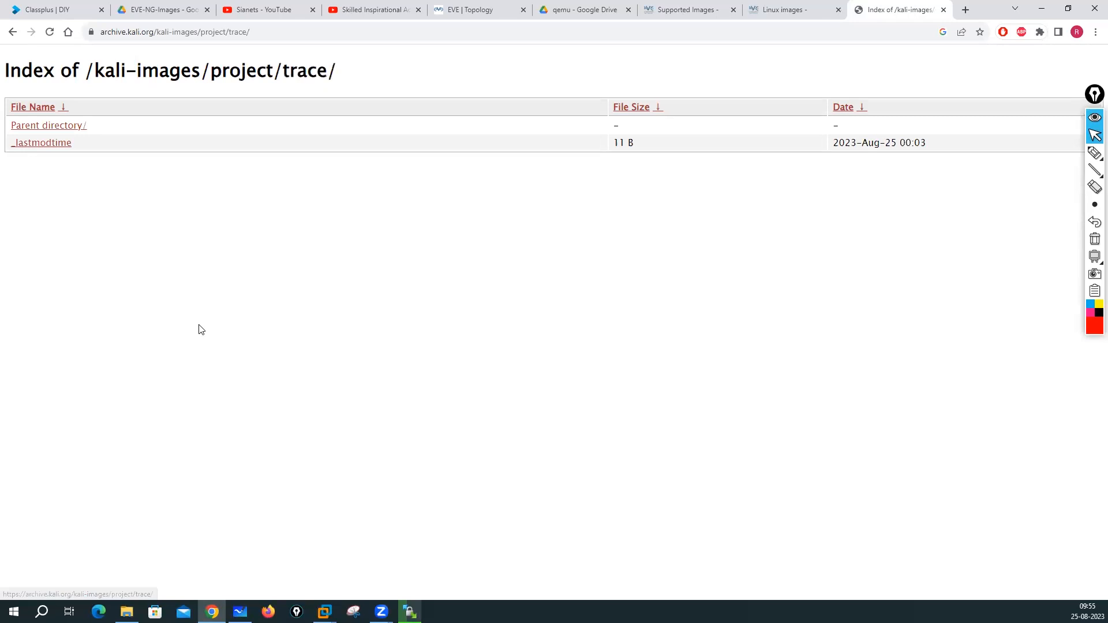
left_click(50, 133)
left_click(51, 132)
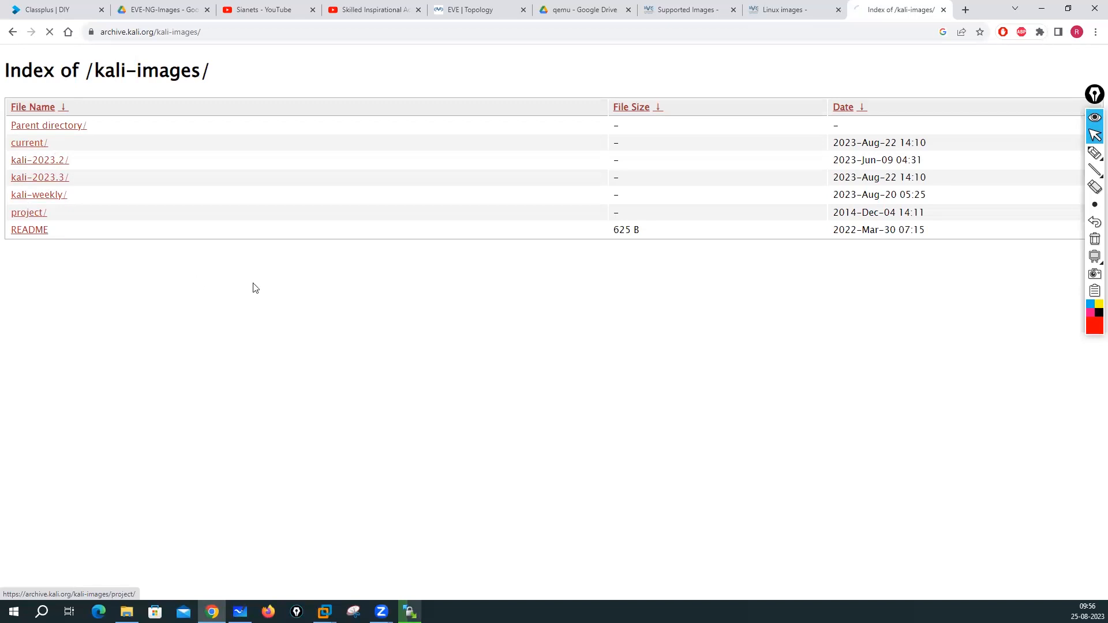
scroll(253, 287, "down", 2)
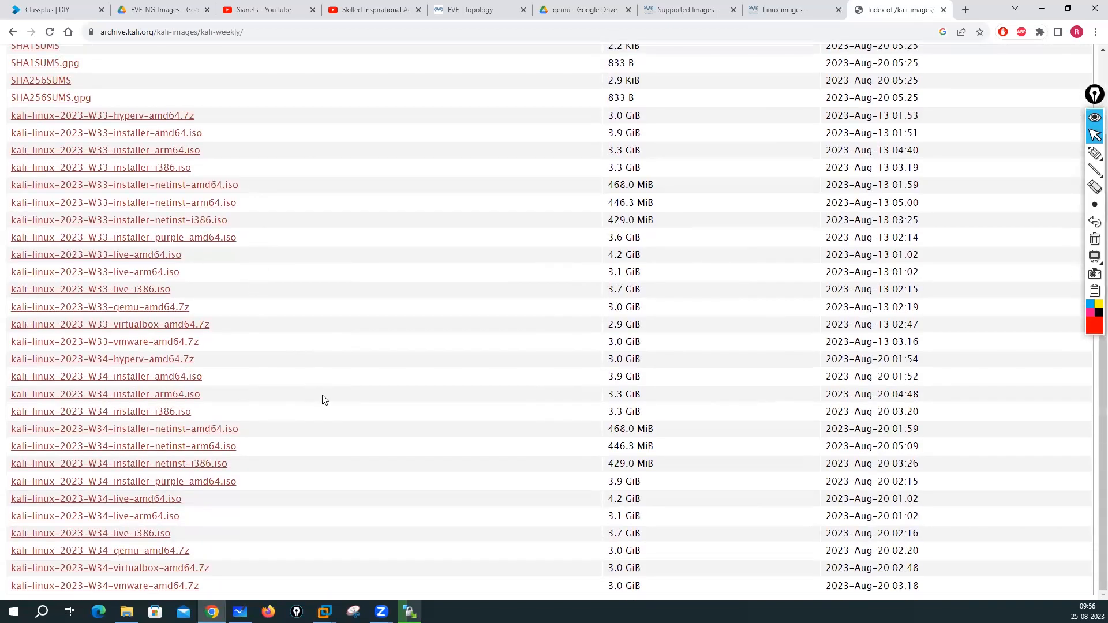
scroll(325, 399, "up", 2)
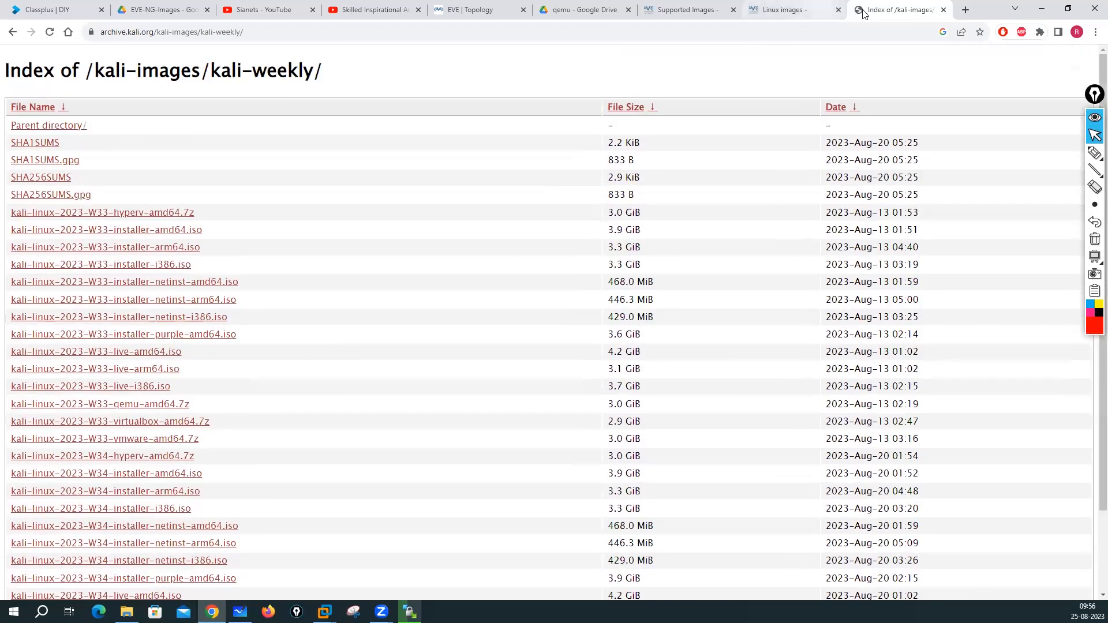
left_click(966, 10)
- Search 'kali archive 2022' and open the archive root index in a background tab
left_click(633, 37)
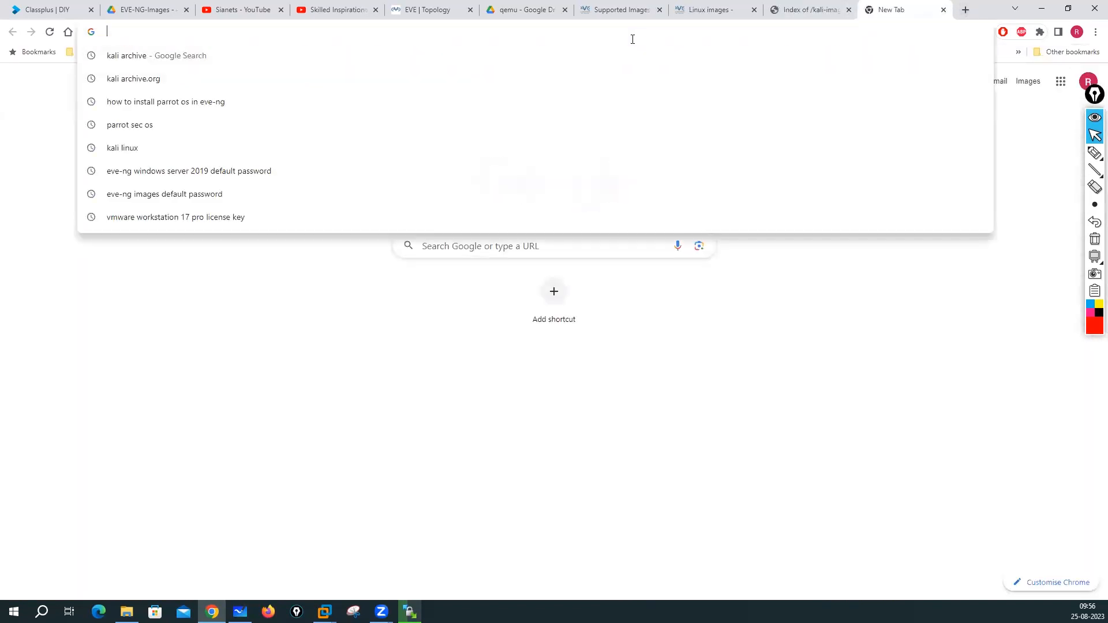
type("kali ")
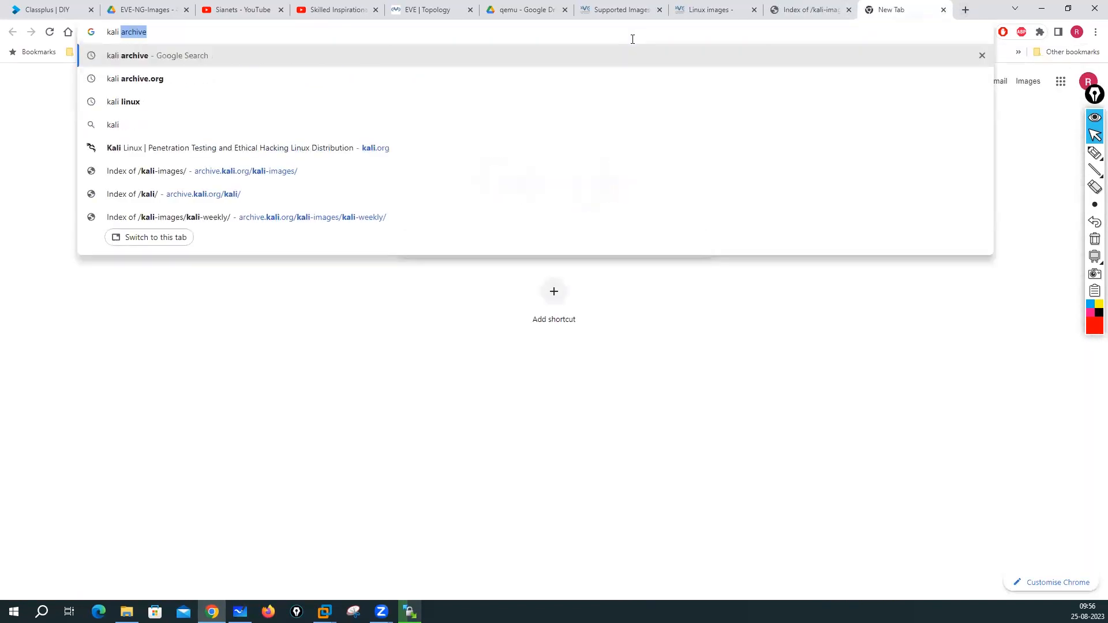
type("arch")
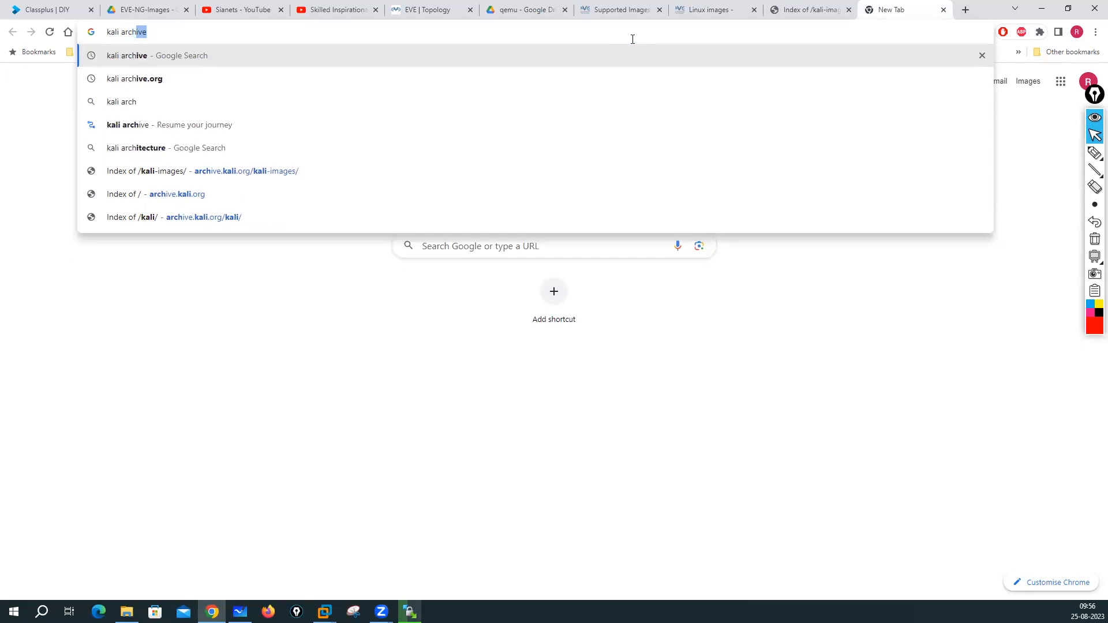
type("ive 2022")
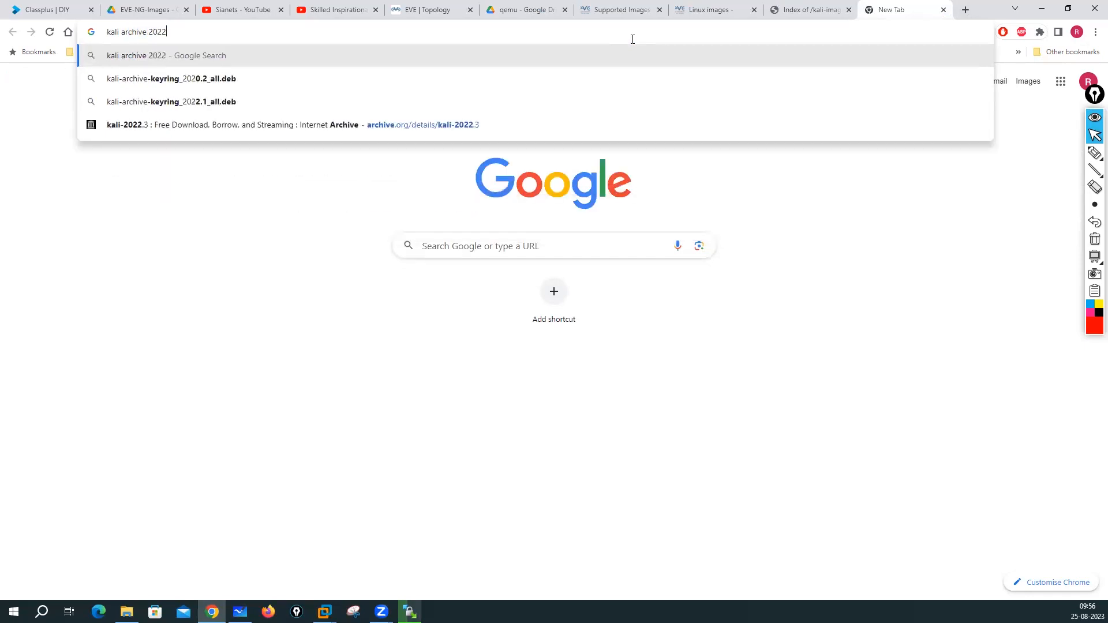
key("Return")
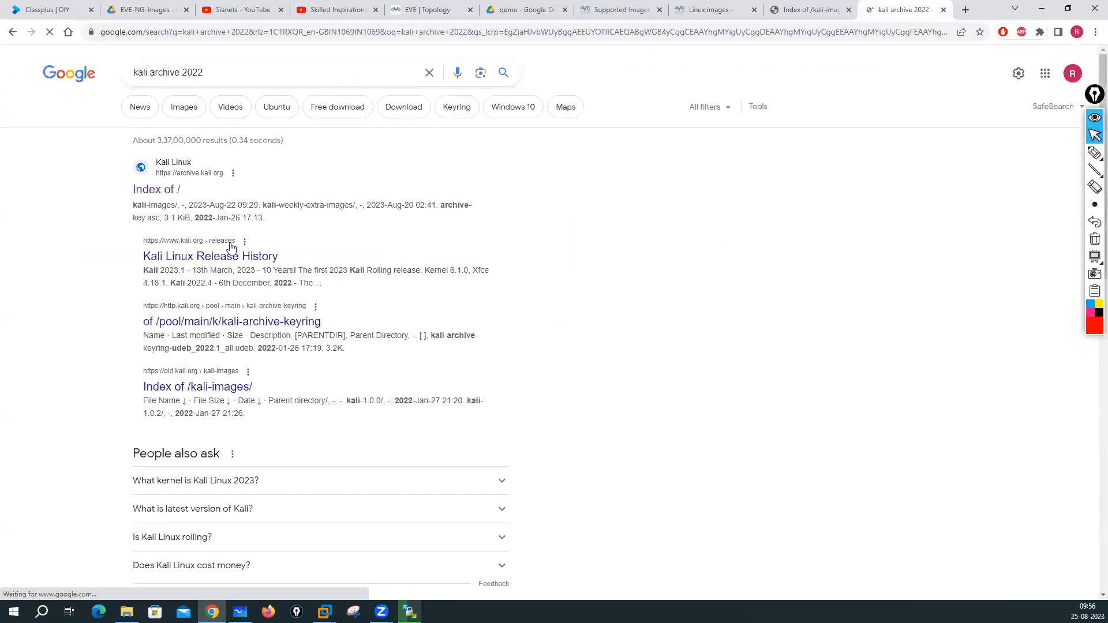
right_click(156, 196)
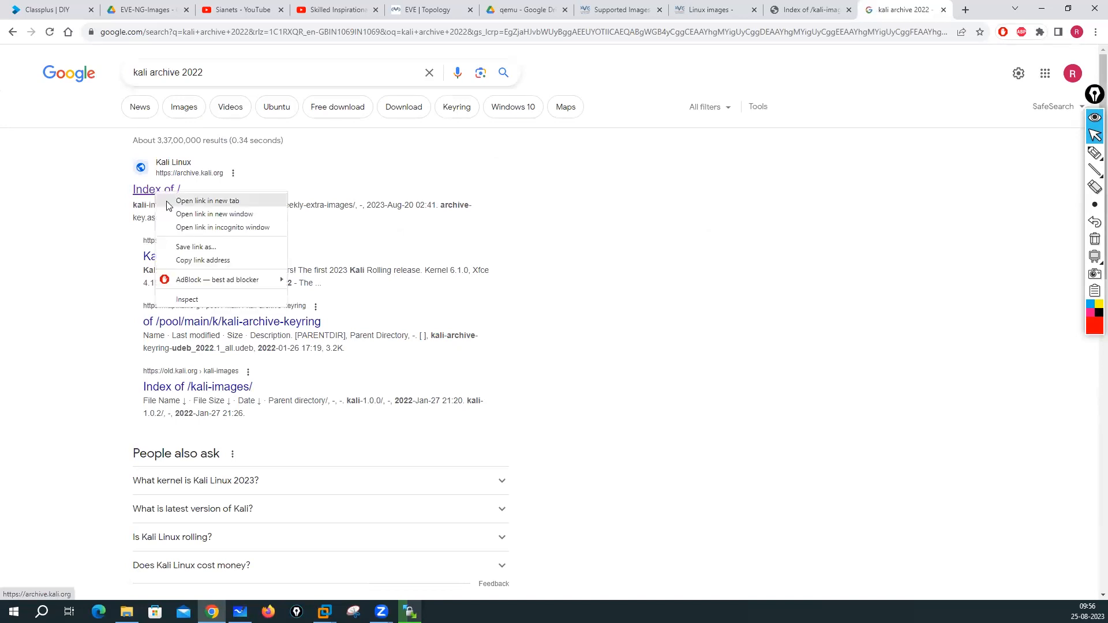
left_click(199, 201)
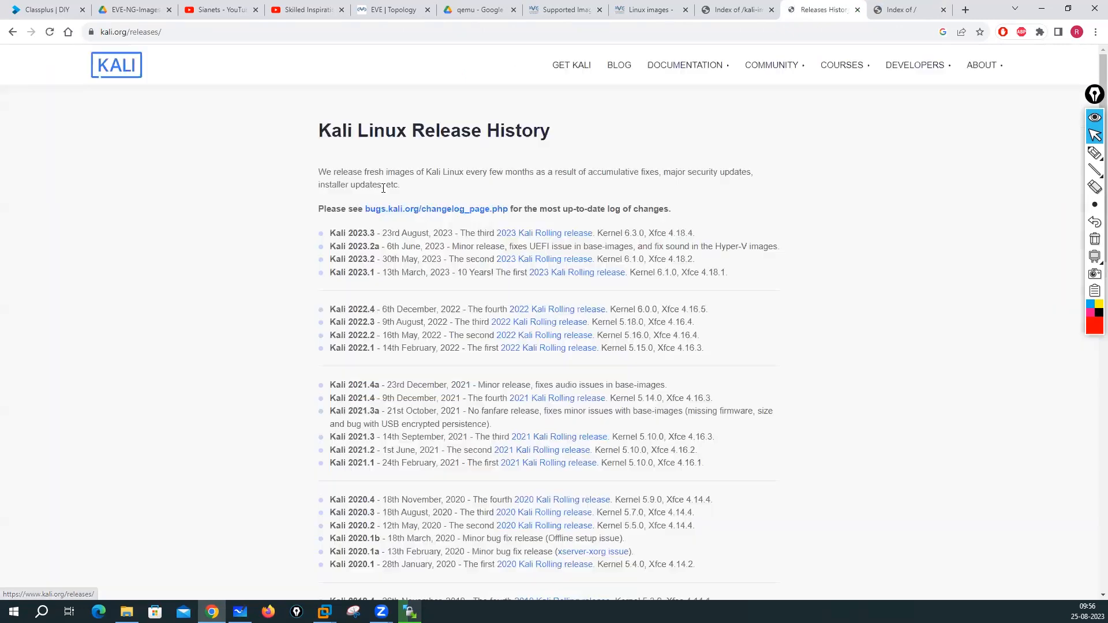
- Highlight the 2022 and 2023 releases, read the Kali 2022.4 announcement, then close it
scroll(340, 315, "down", 2)
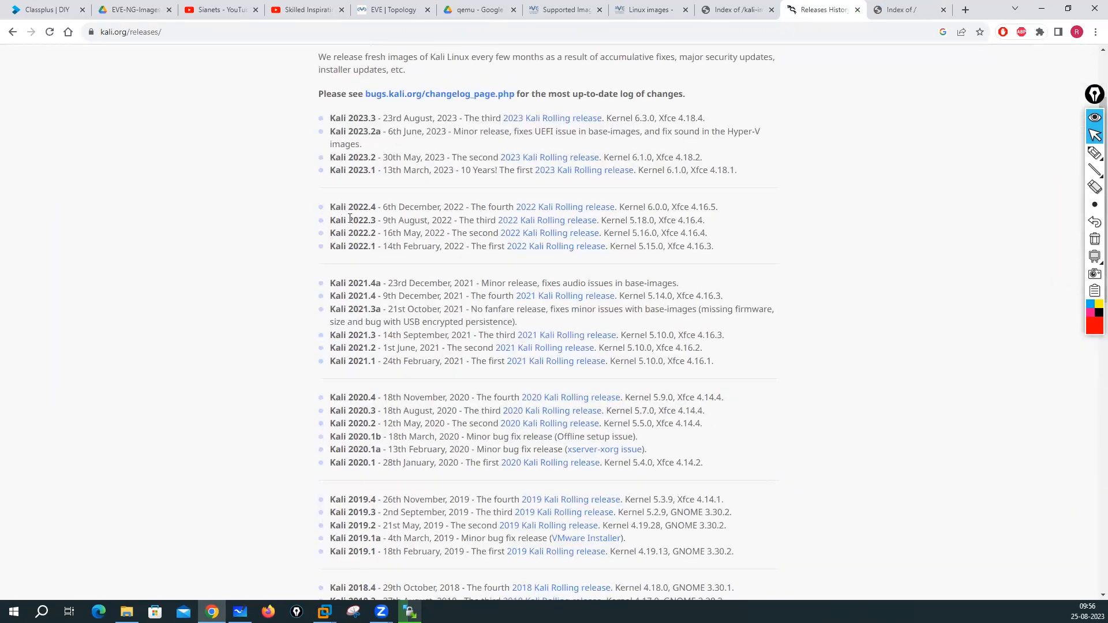
left_click_drag(329, 203, 390, 250)
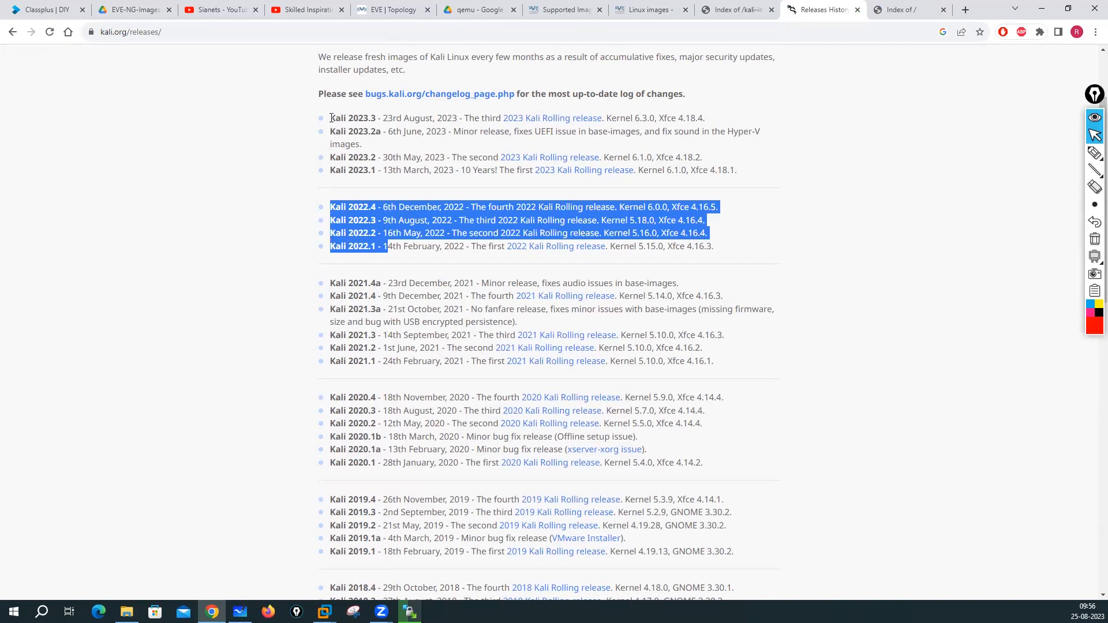
left_click_drag(331, 118, 384, 170)
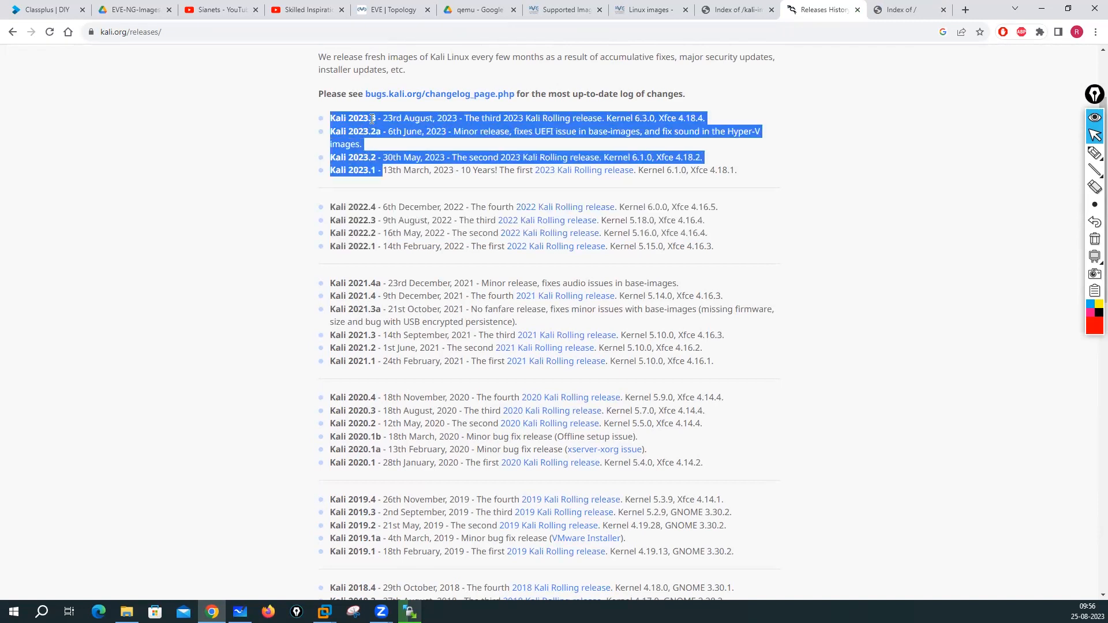
left_click(298, 305)
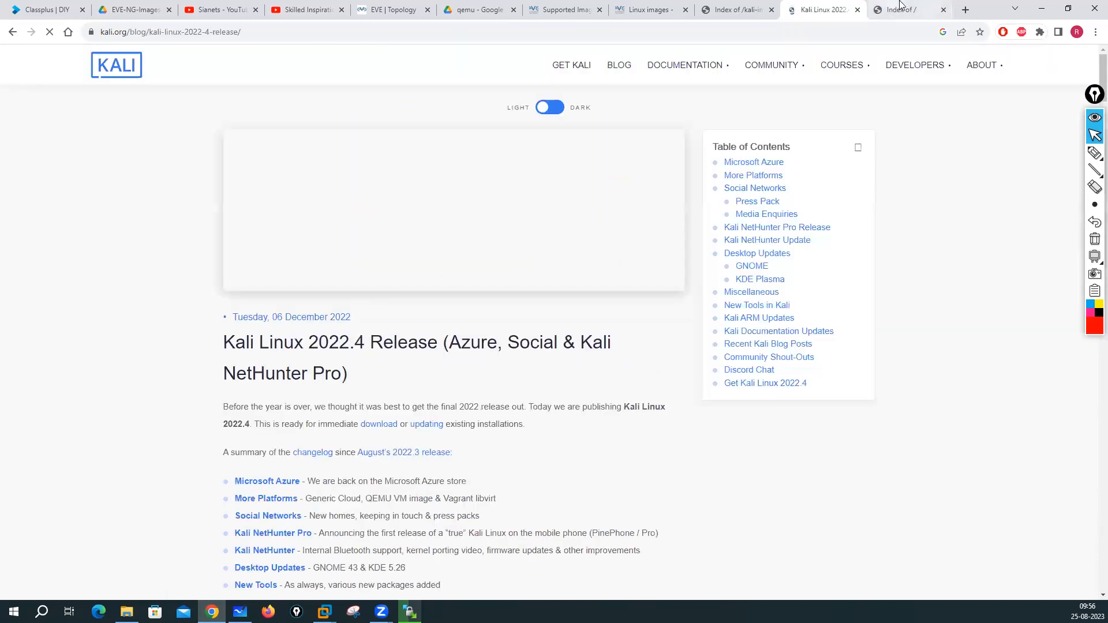
scroll(497, 400, "down", 2)
scroll(498, 400, "down", 8)
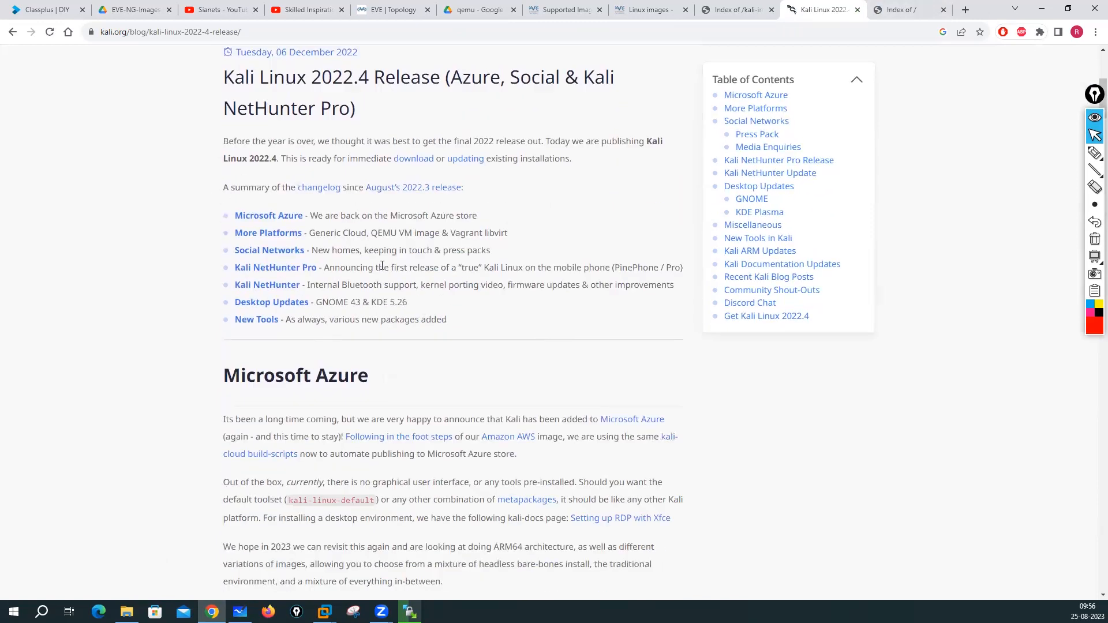
scroll(666, 400, "down", 20)
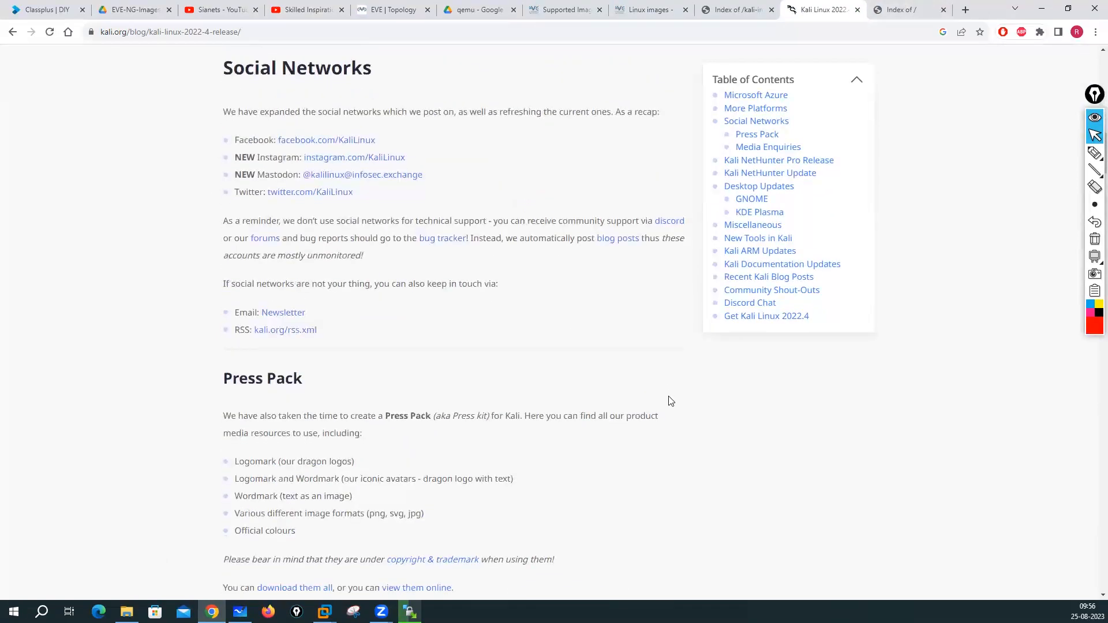
scroll(670, 402, "down", 5)
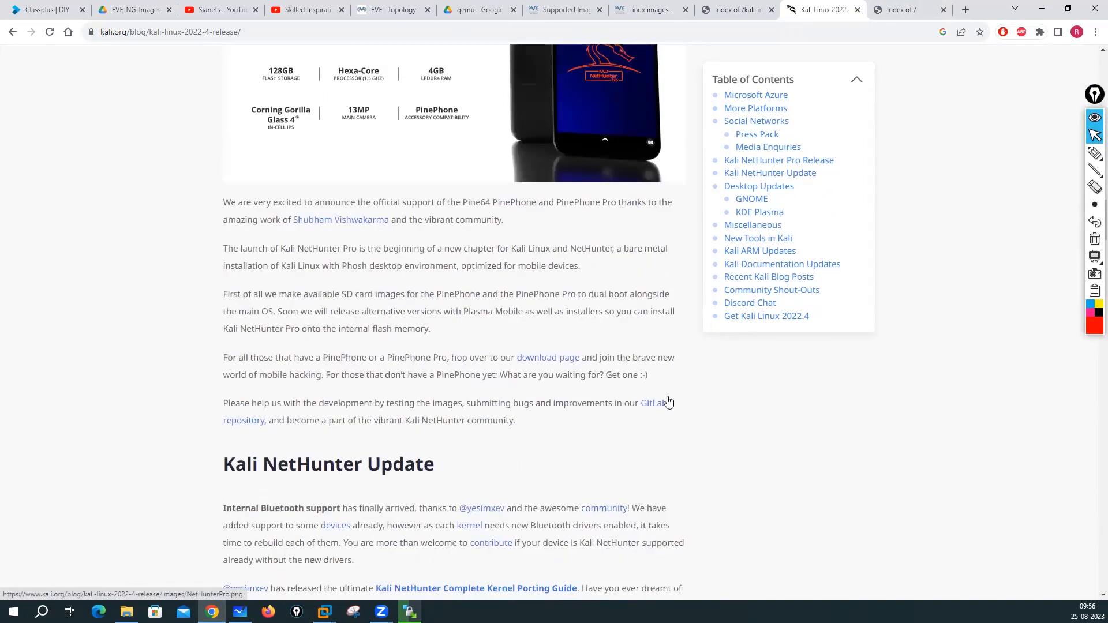
scroll(665, 396, "up", 17)
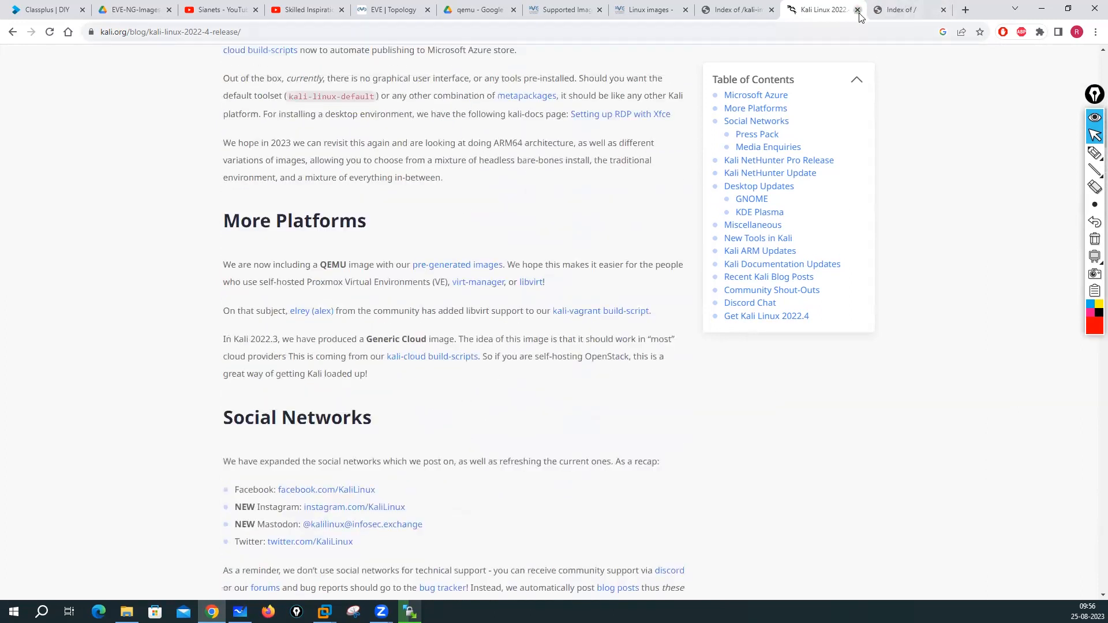
left_click(857, 10)
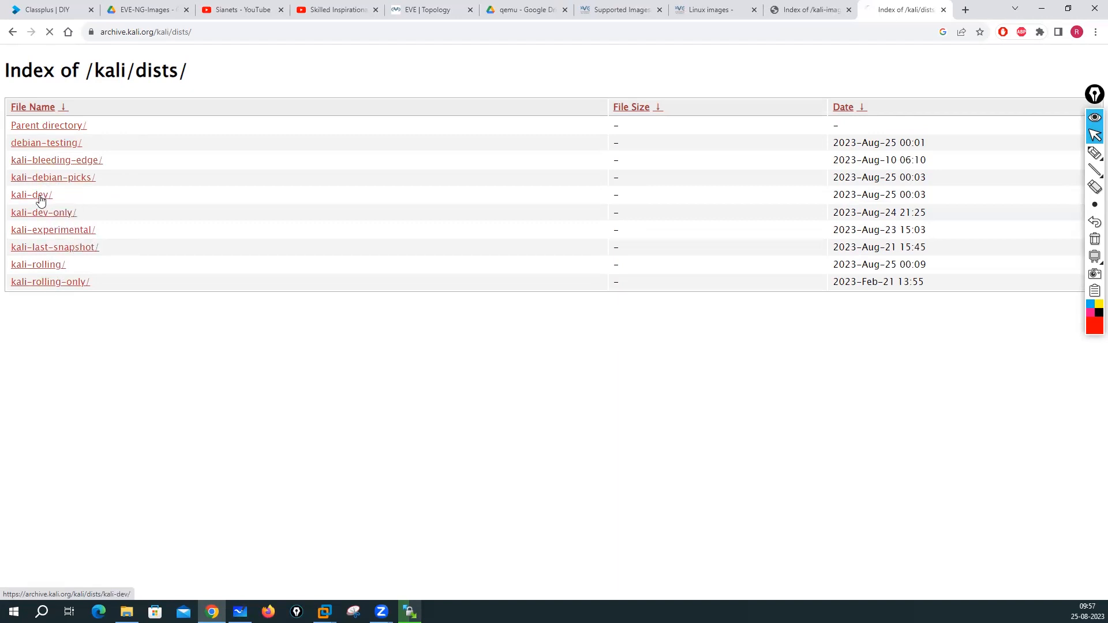
- Move between the archive root, kali-images/, kali/ and its dists/ folder
left_click(48, 127)
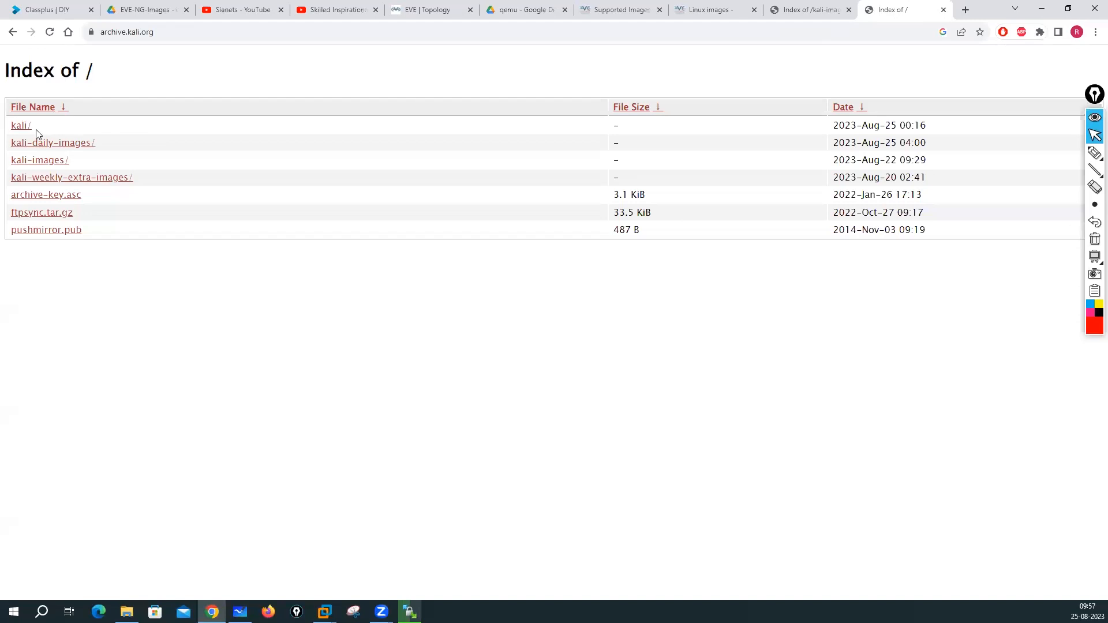
left_click(40, 164)
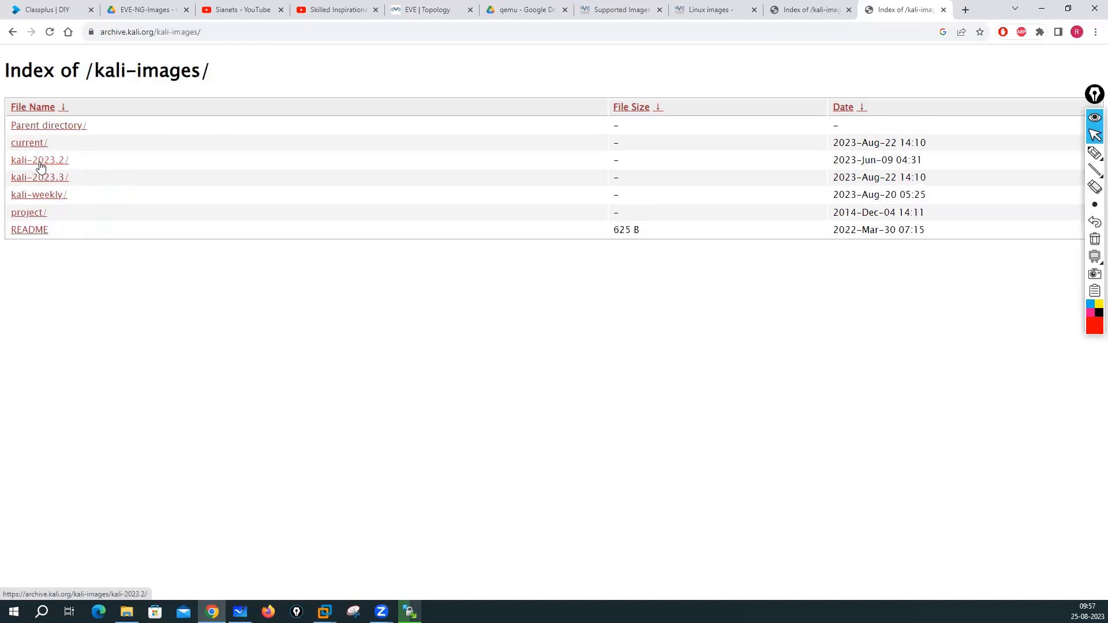
left_click(46, 130)
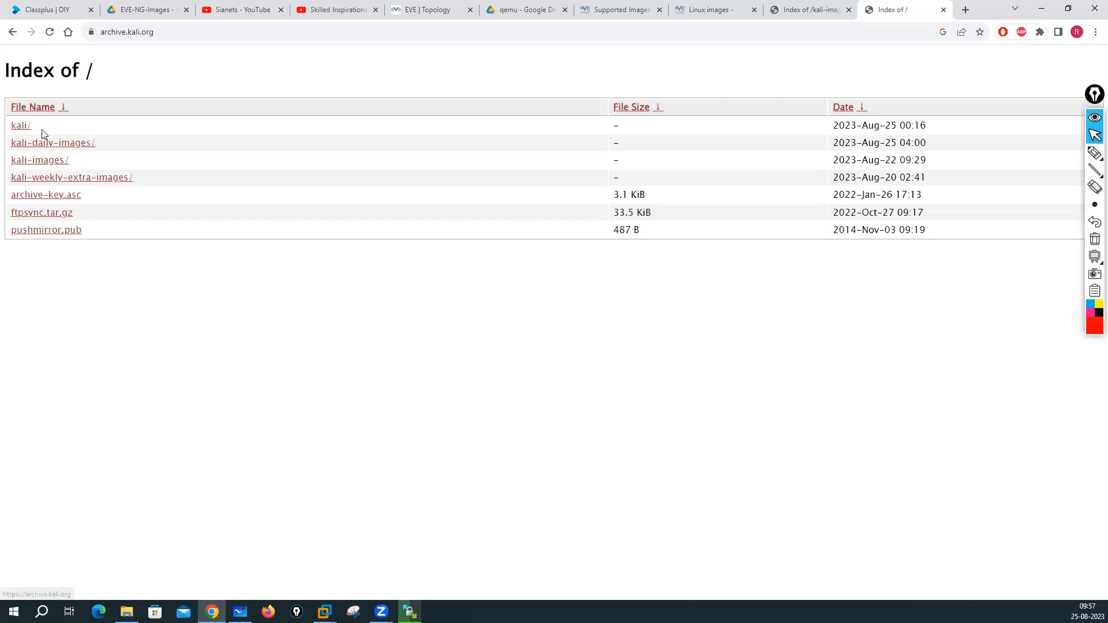
left_click(18, 124)
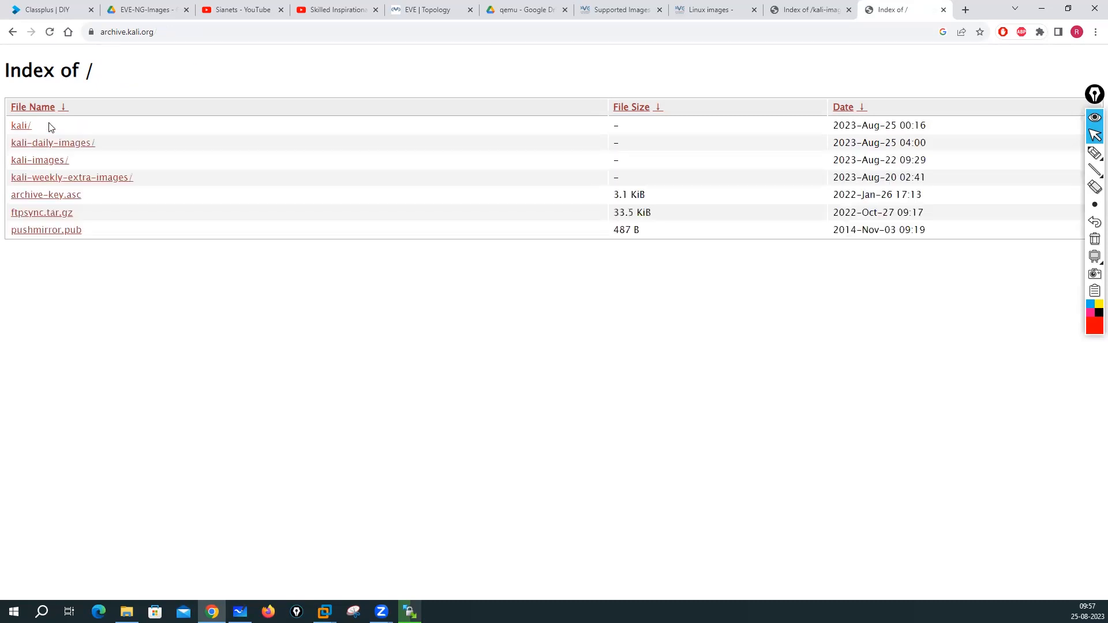
left_click(22, 126)
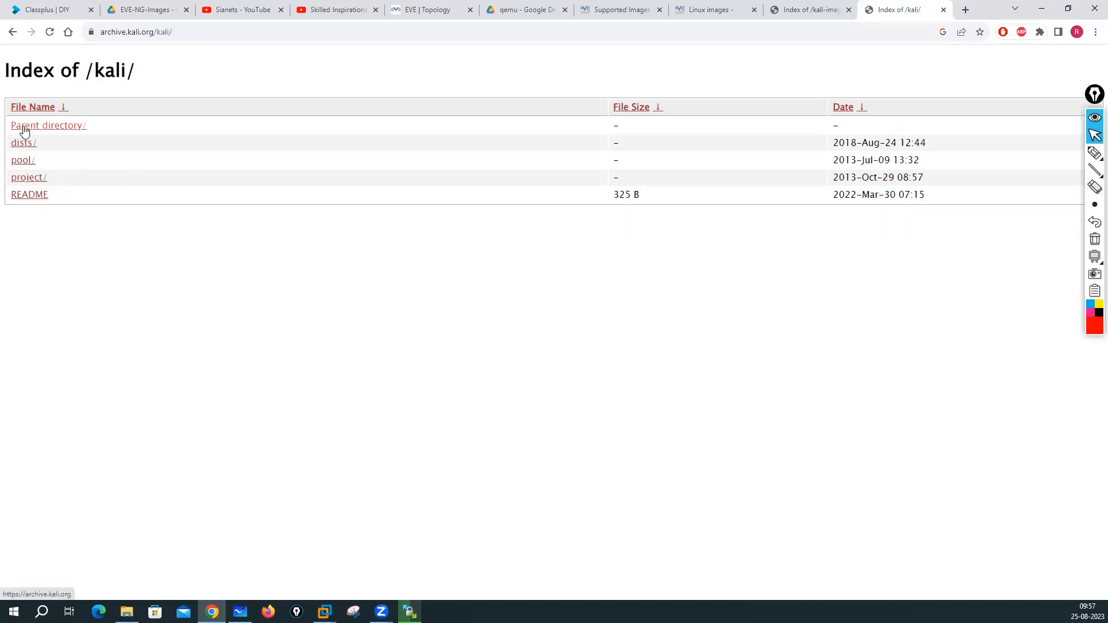
left_click(23, 144)
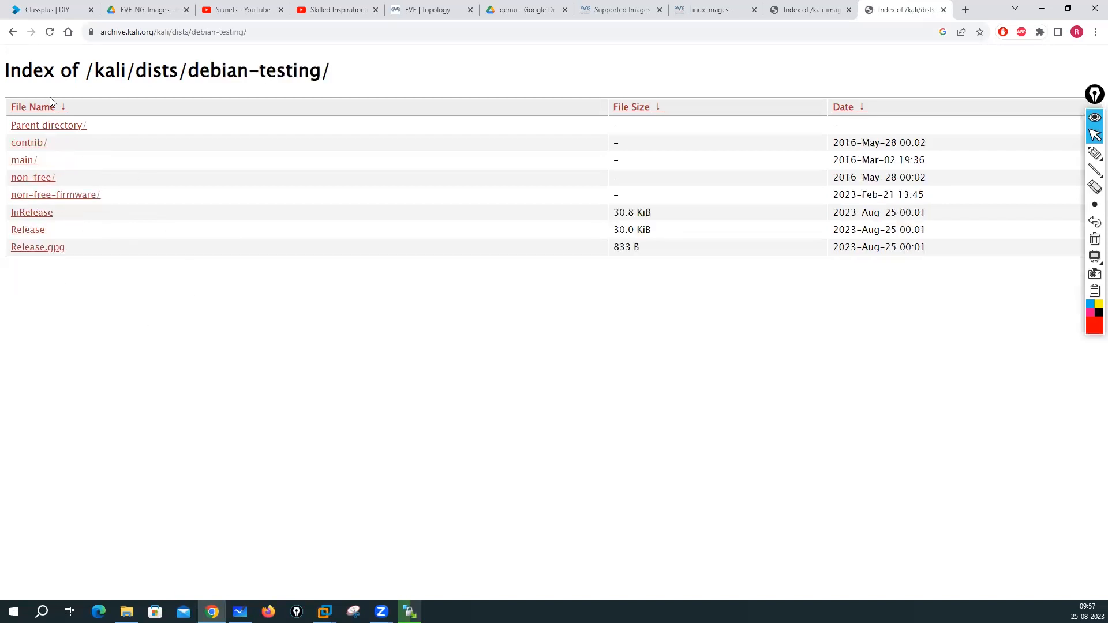
left_click(39, 128)
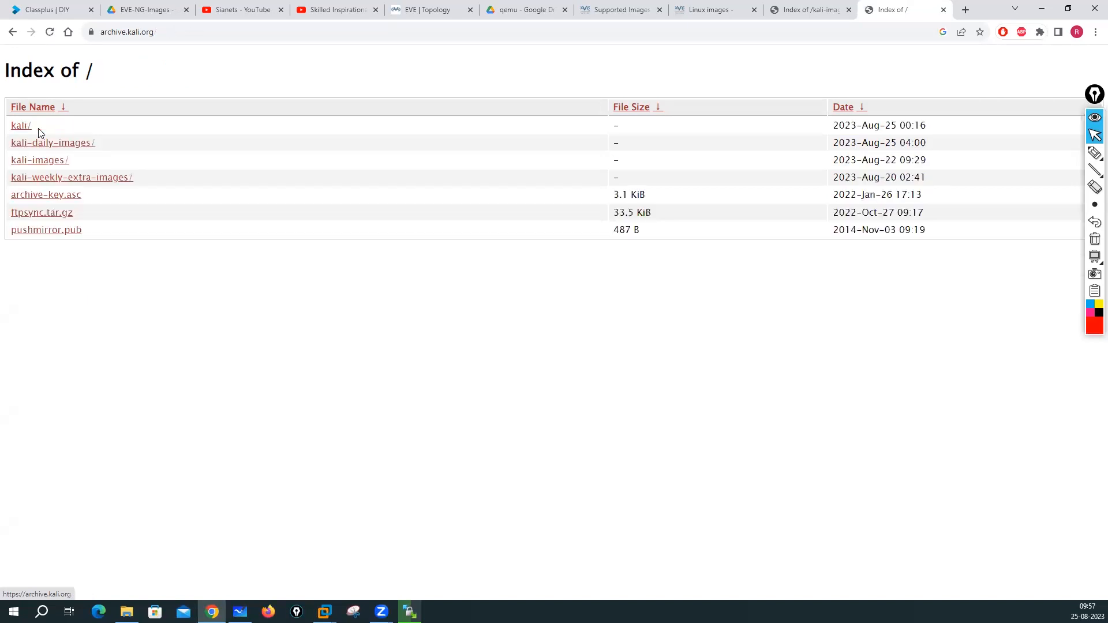
- View kali-images' current/ and kali-weekly/ builds, then return to the archive root listing
left_click(41, 164)
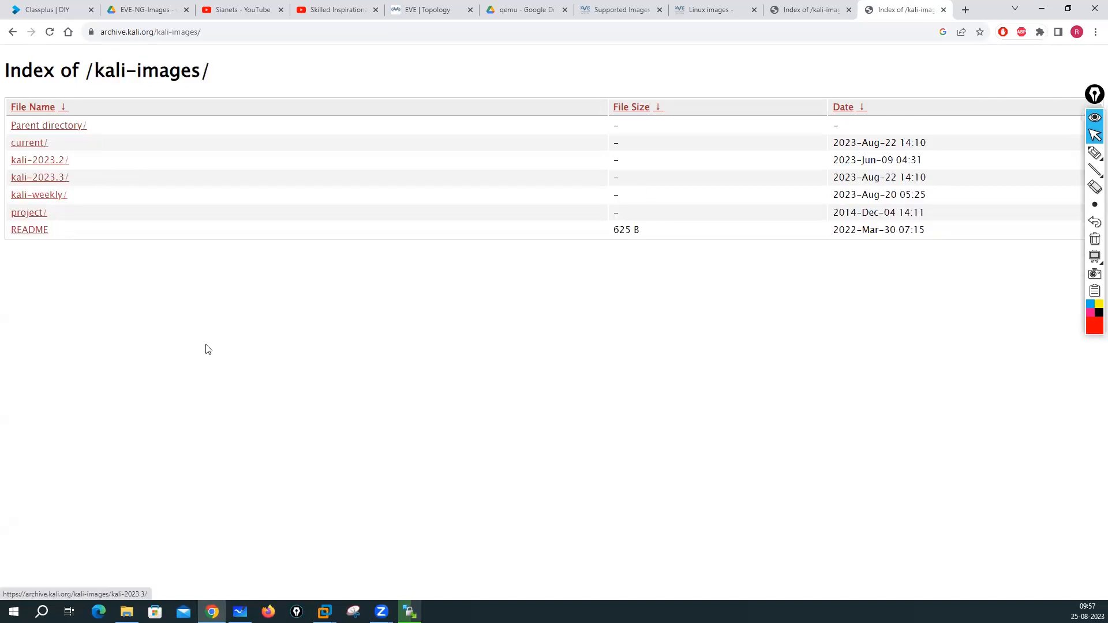
left_click(36, 146)
scroll(235, 347, "down", 4)
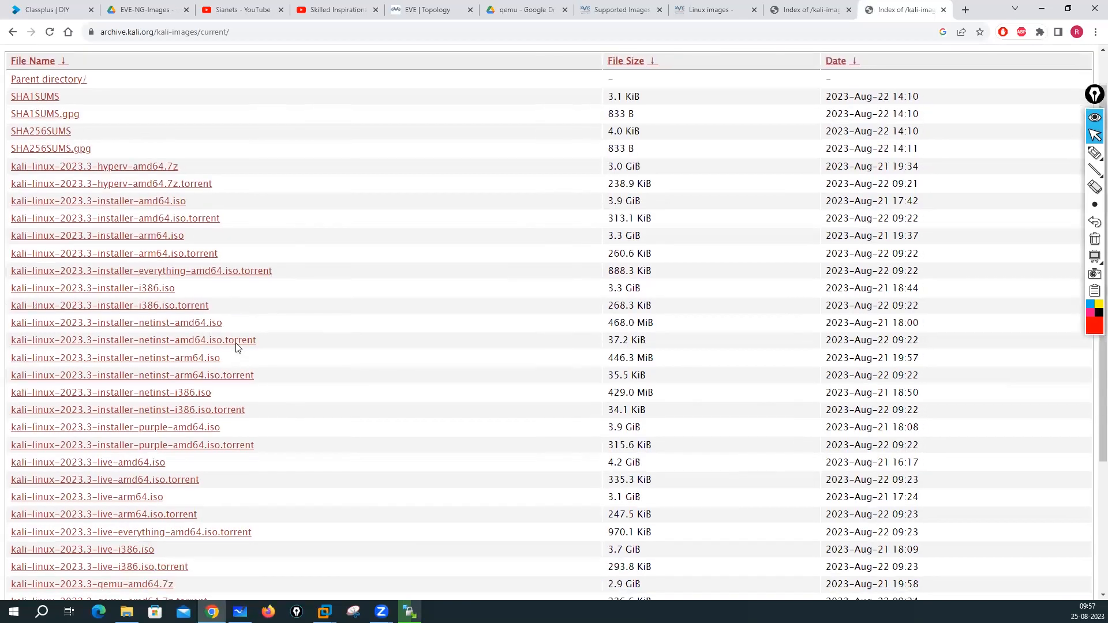
scroll(164, 225, "up", 4)
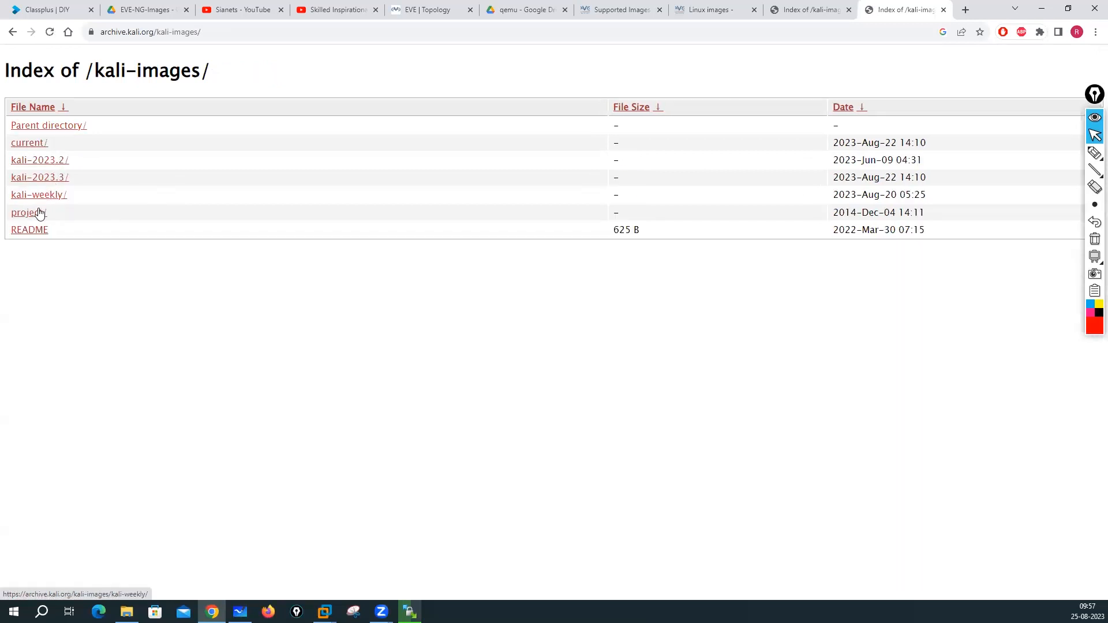
left_click(26, 196)
scroll(190, 283, "down", 2)
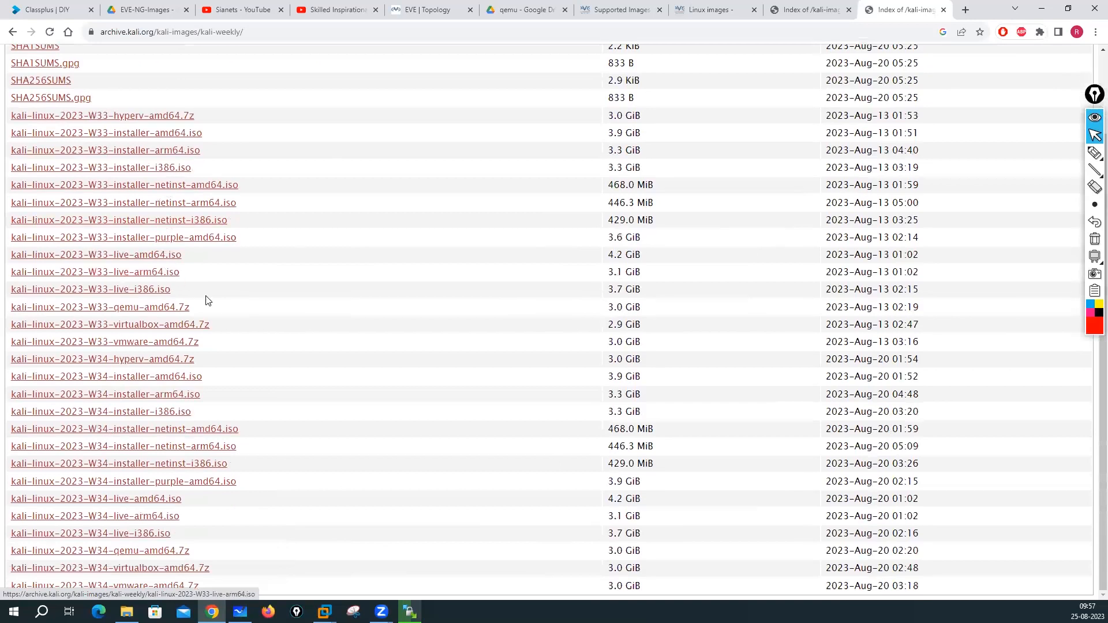
scroll(212, 299, "up", 2)
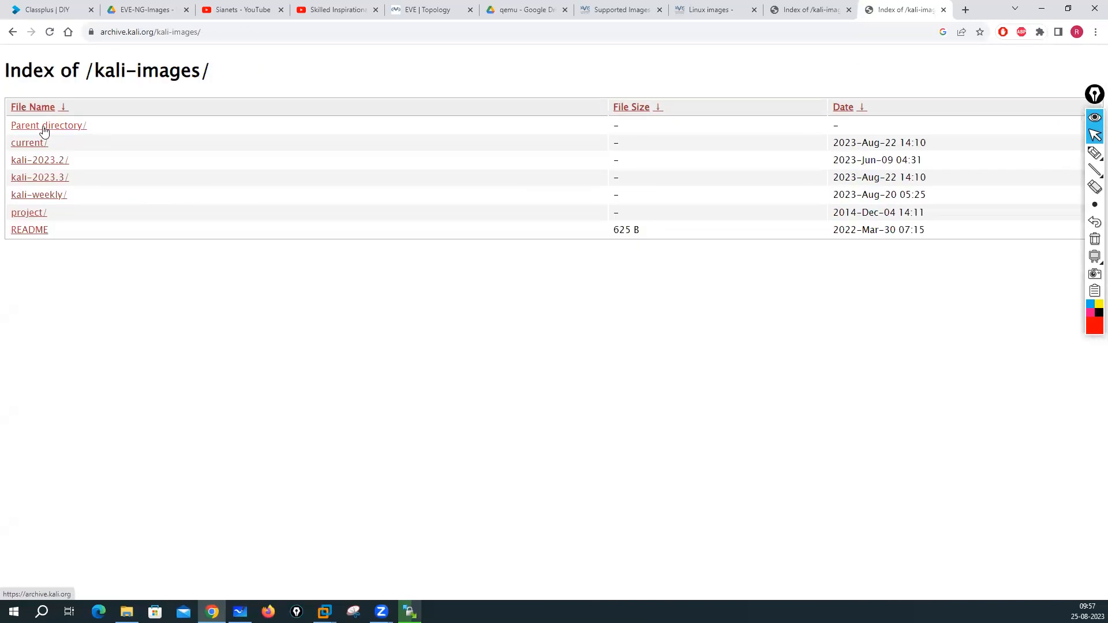
left_click(45, 126)
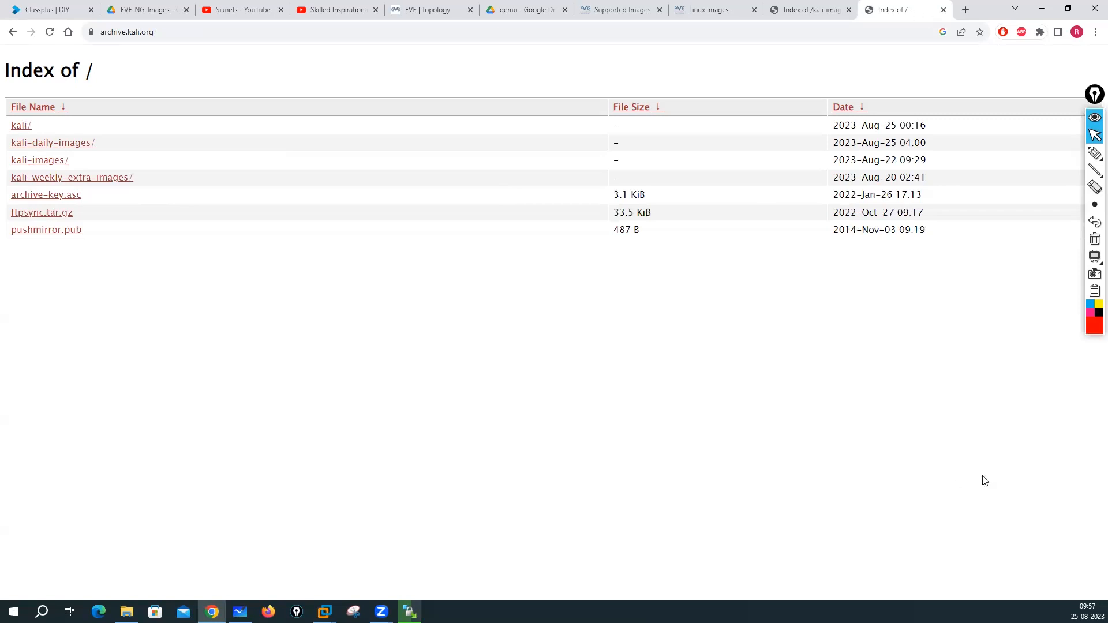
left_click(409, 612)
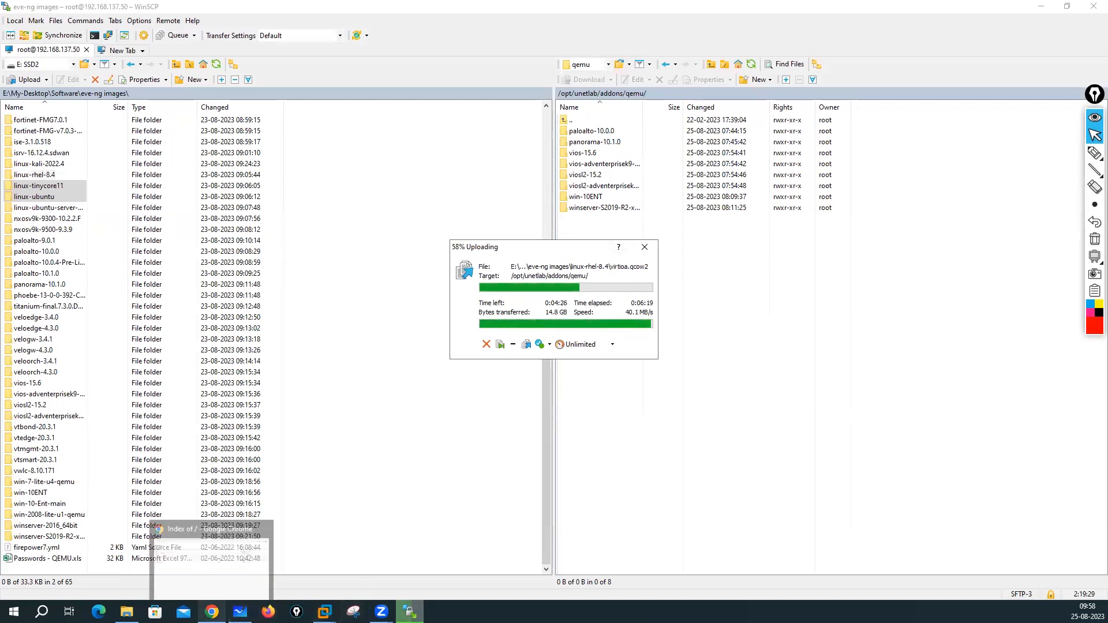
- Return to the lab topology and start a new node from the Linux template
left_click(212, 612)
left_click(471, 5)
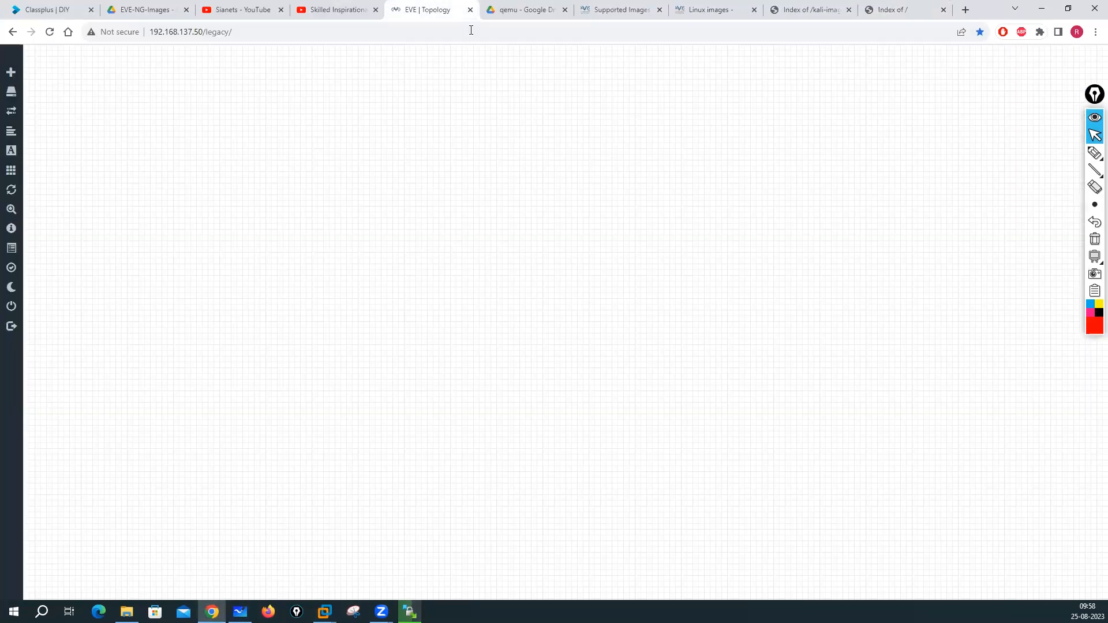
right_click(397, 153)
left_click(441, 178)
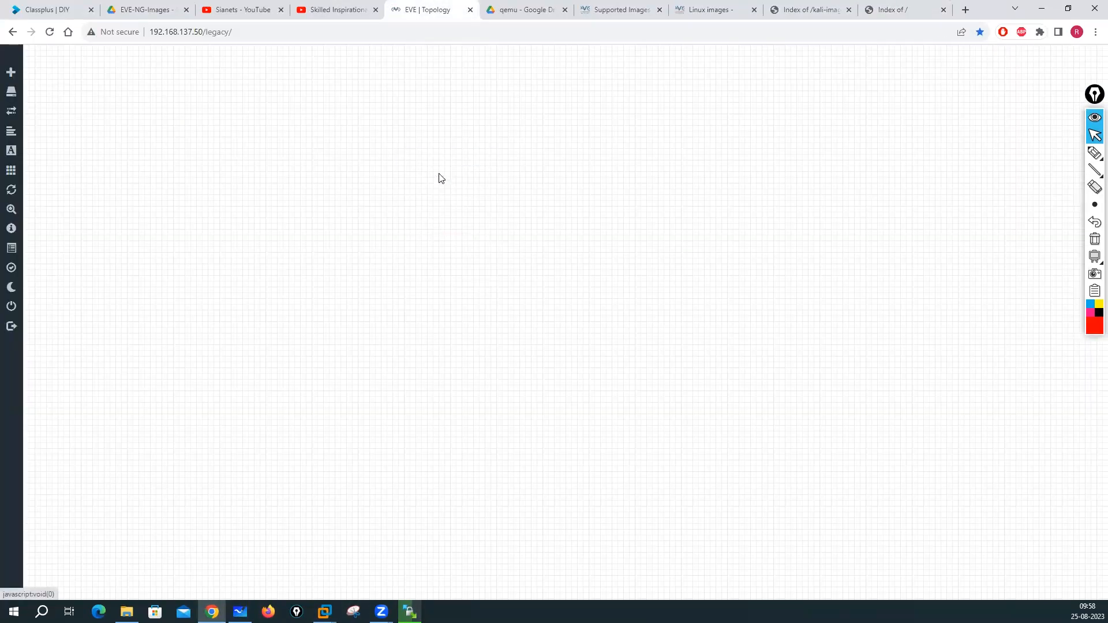
scroll(483, 364, "down", 15)
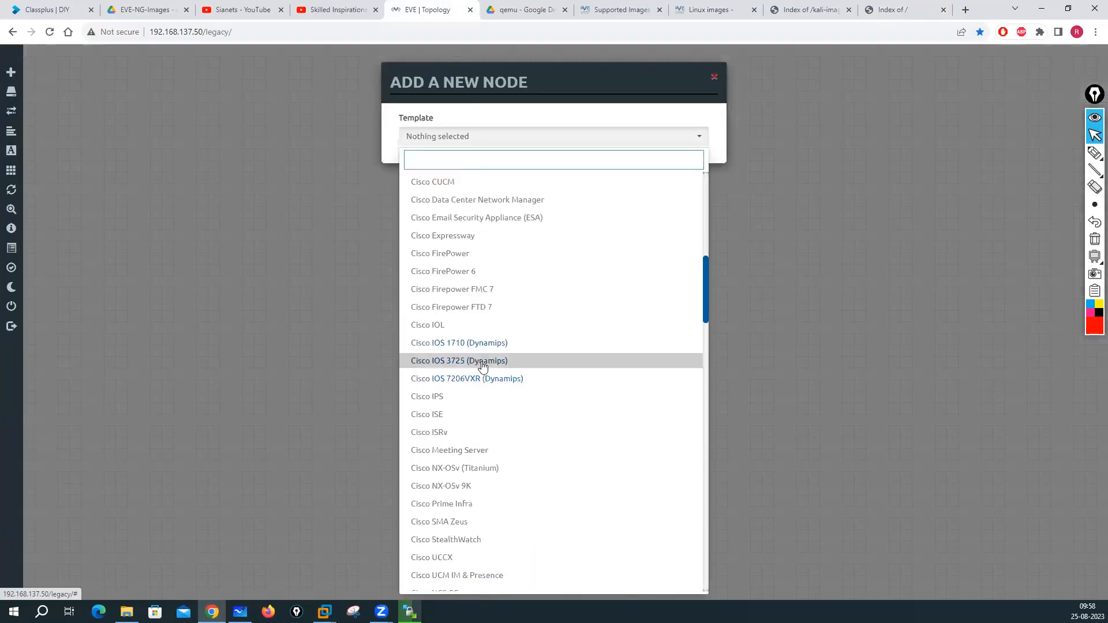
scroll(483, 367, "down", 10)
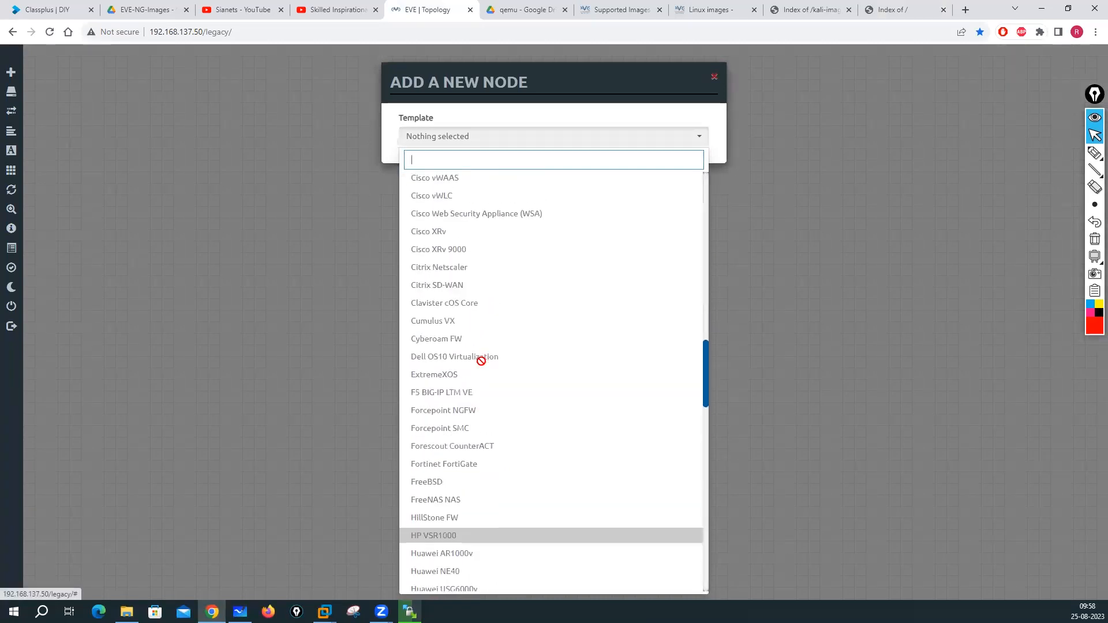
scroll(481, 361, "down", 3)
left_click(439, 343)
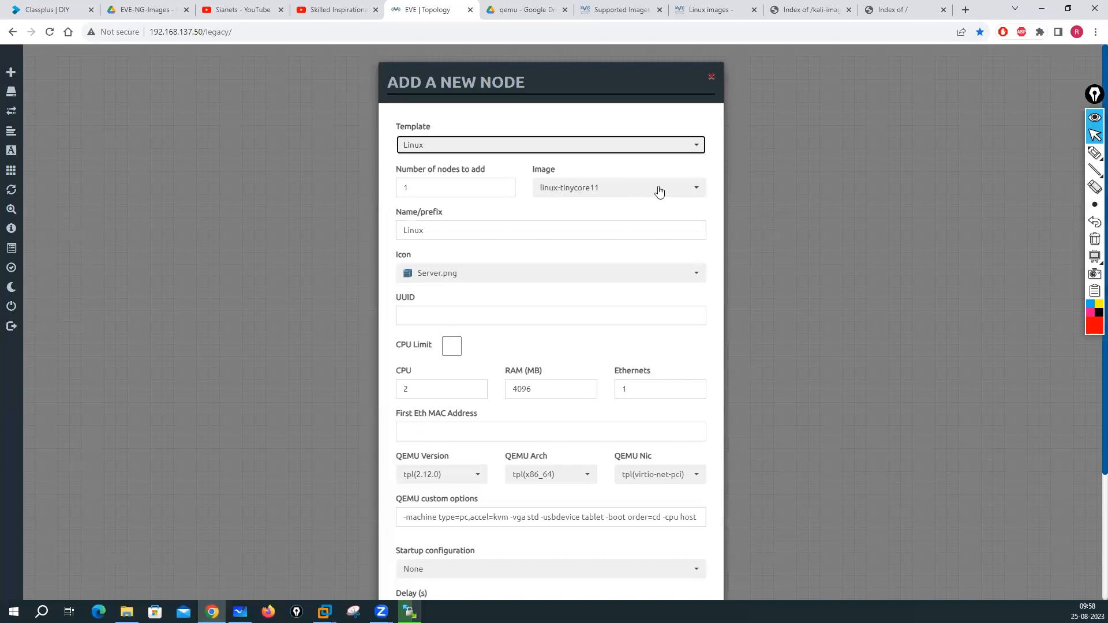
left_click(659, 191)
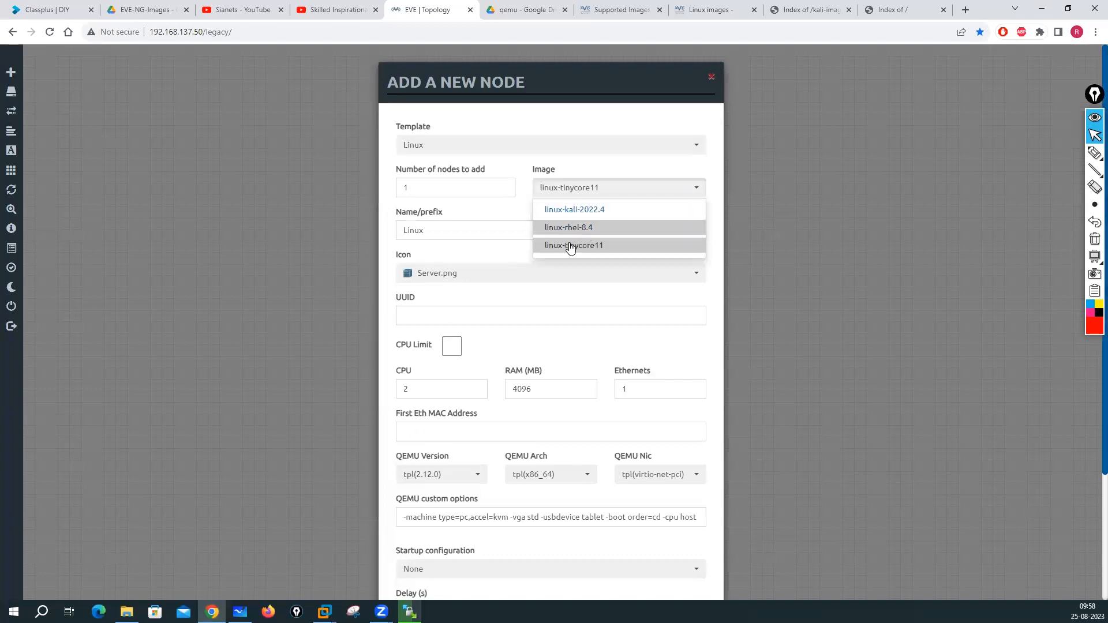
left_click(482, 287)
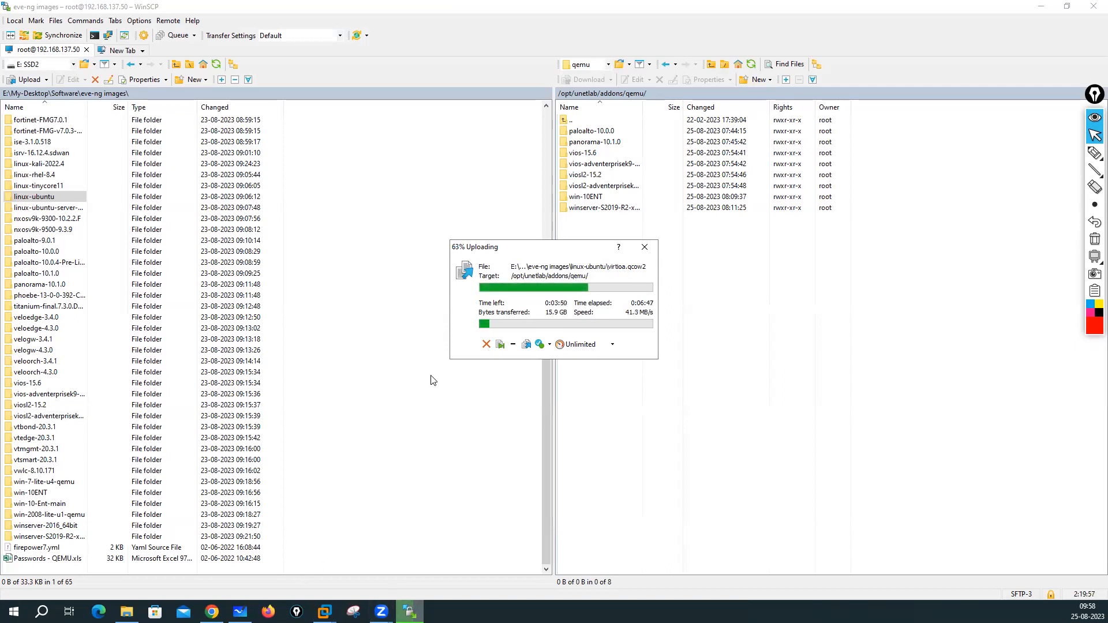
- Set the node image to linux-kali-2022.4, keep 4096 MB RAM, and save it
left_click(212, 612)
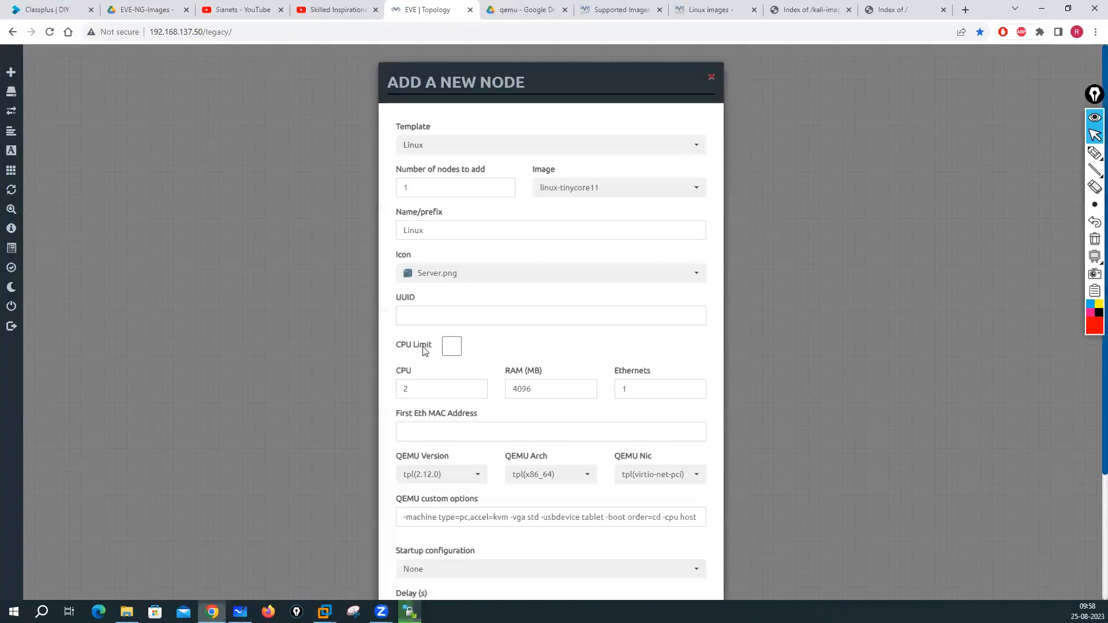
left_click(576, 198)
left_click(572, 209)
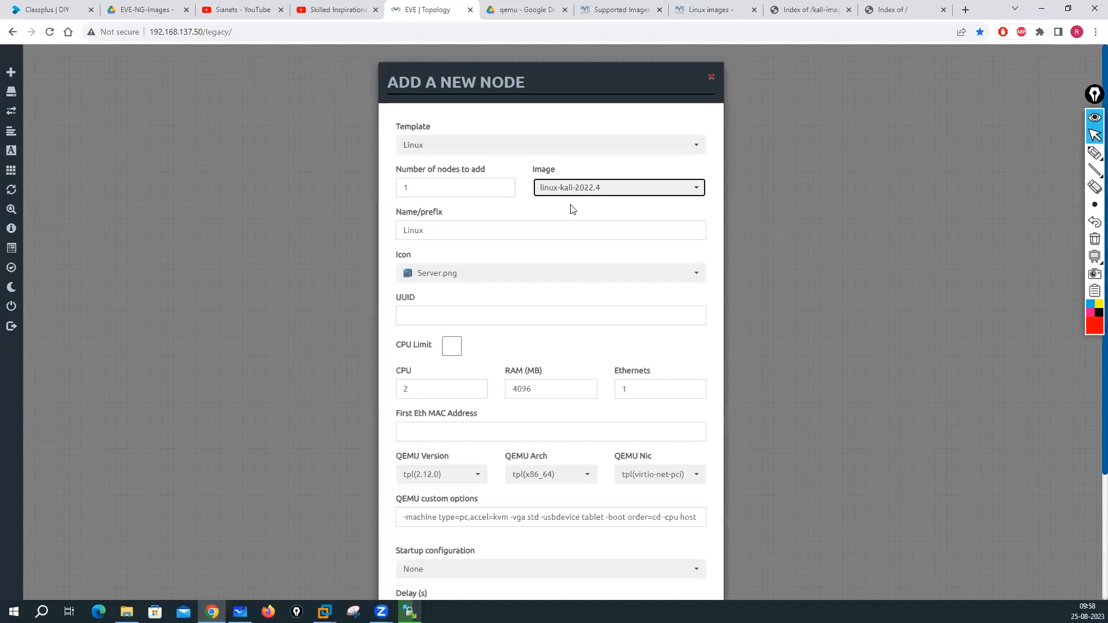
double_click(526, 389)
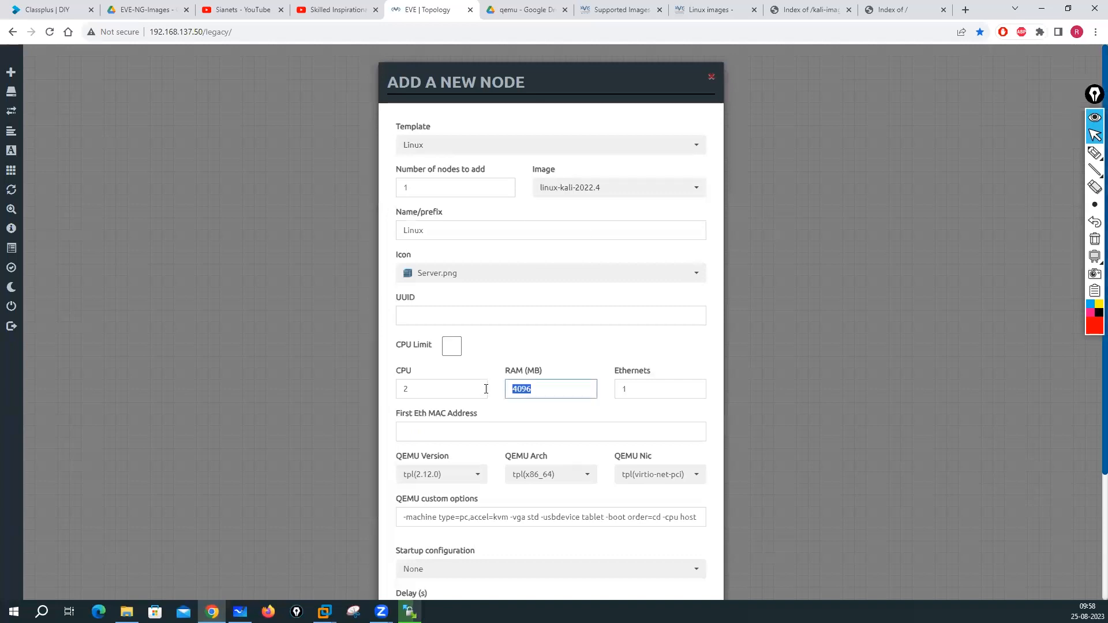
scroll(519, 391, "down", 3)
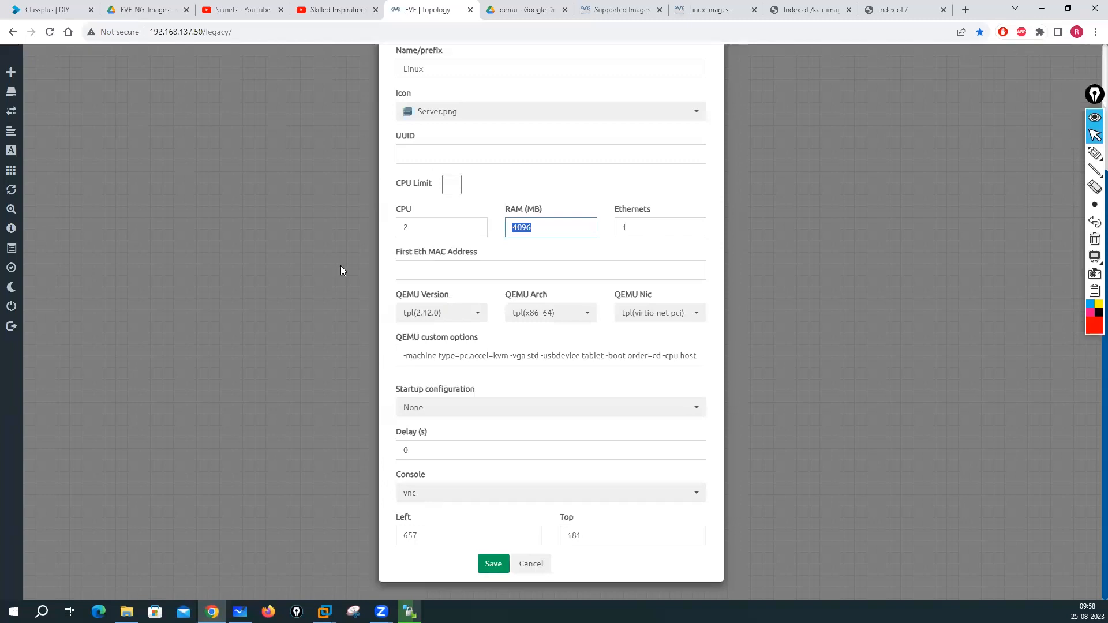
left_click(490, 565)
right_click(539, 251)
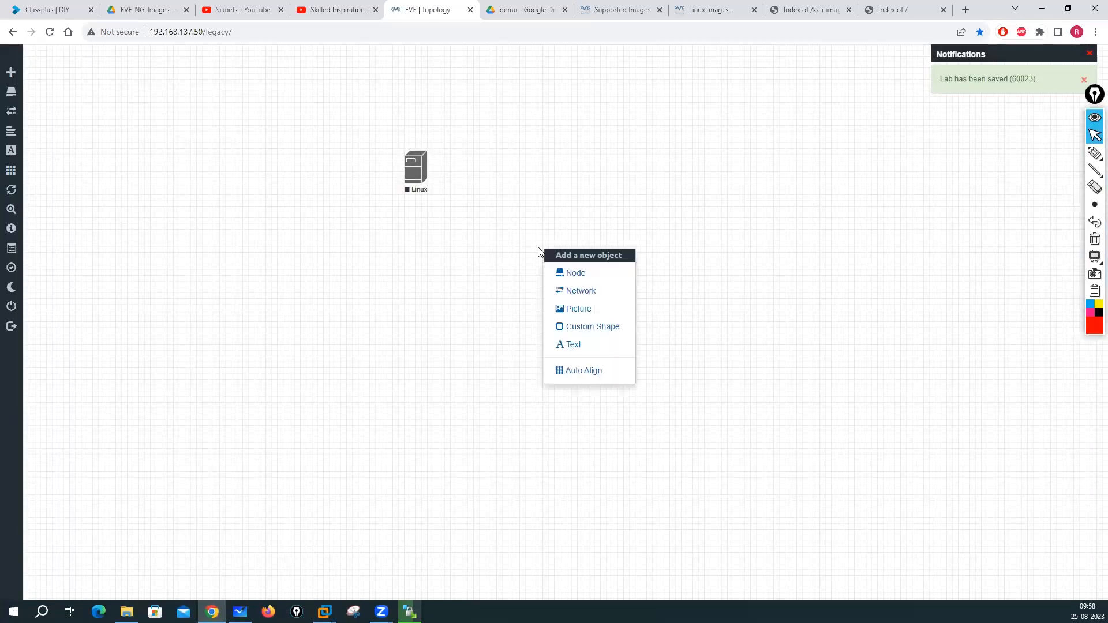
- Cancel the new-node dialog and open the existing Linux node's edit settings
left_click(568, 273)
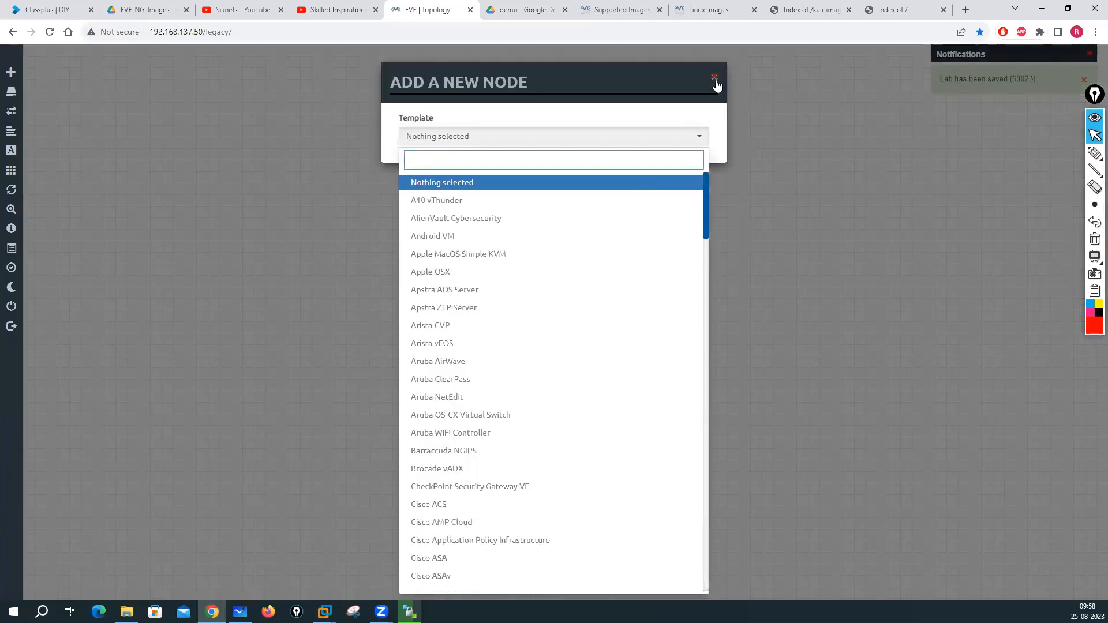
left_click(714, 77)
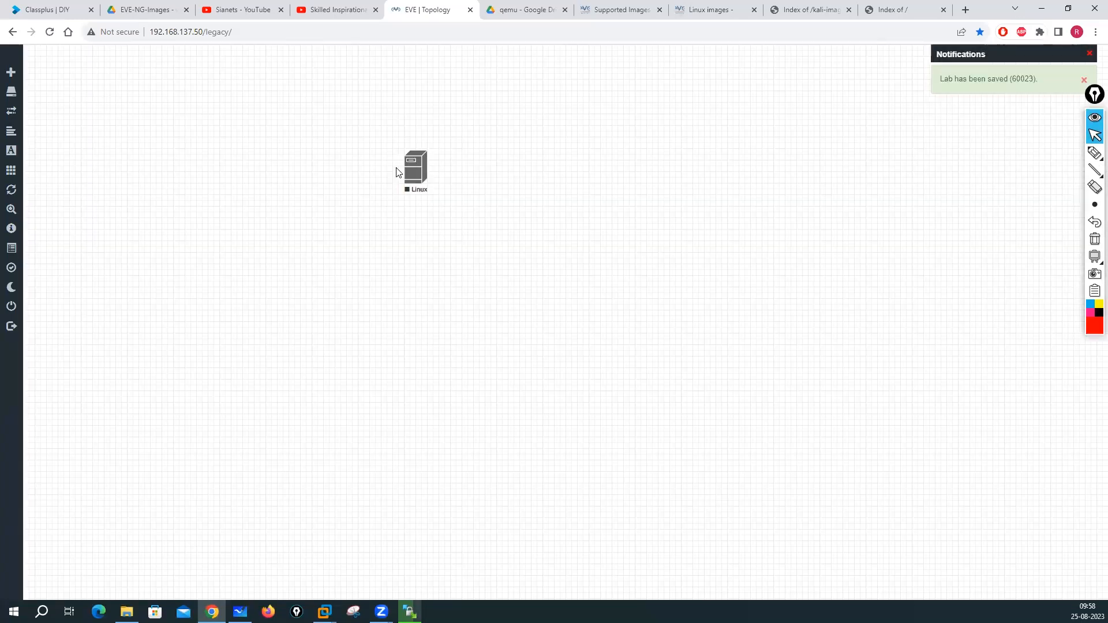
right_click(417, 175)
left_click(453, 300)
- Change the node's icon to Kali.png and save the edit
left_click(697, 318)
scroll(566, 368, "down", 2)
scroll(565, 368, "down", 4)
scroll(565, 369, "down", 5)
scroll(565, 368, "up", 10)
scroll(565, 369, "up", 5)
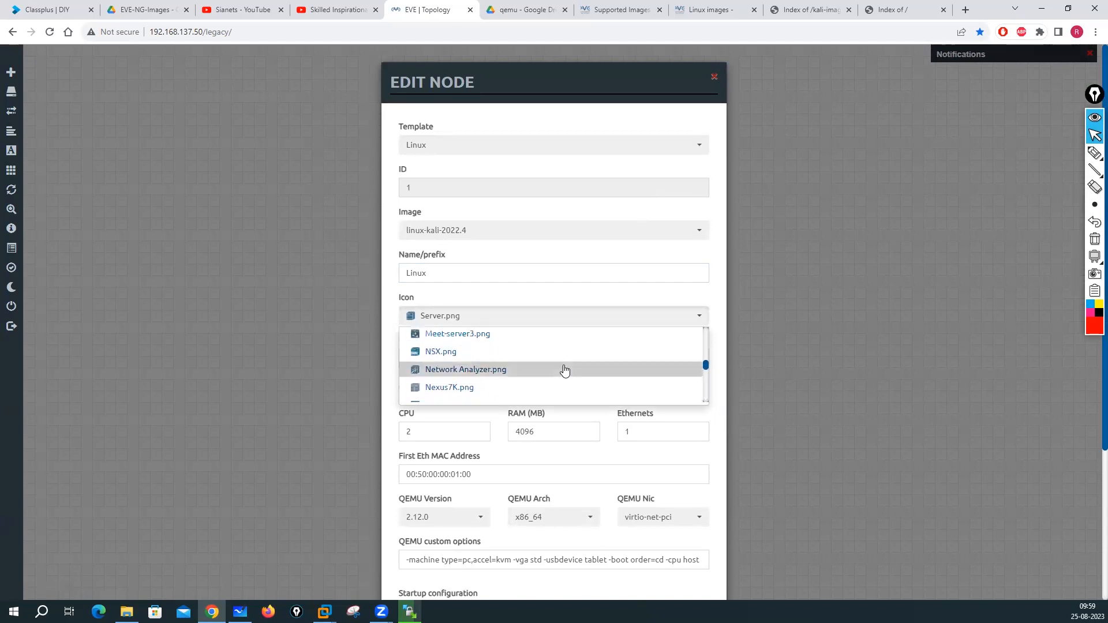
scroll(565, 370, "up", 2)
scroll(565, 370, "up", 1)
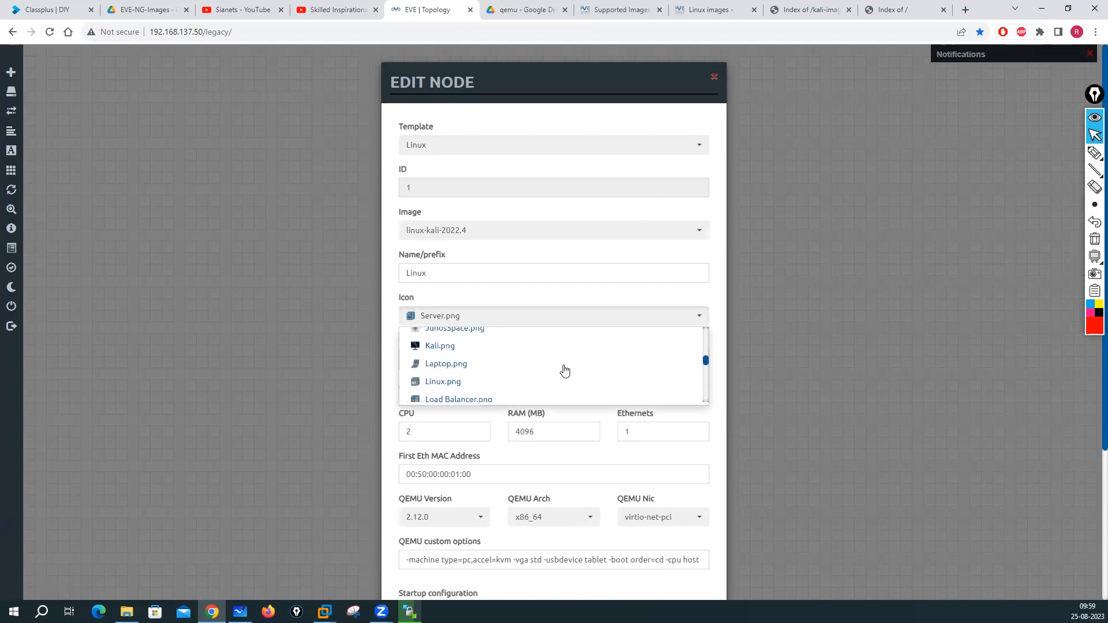
left_click(467, 350)
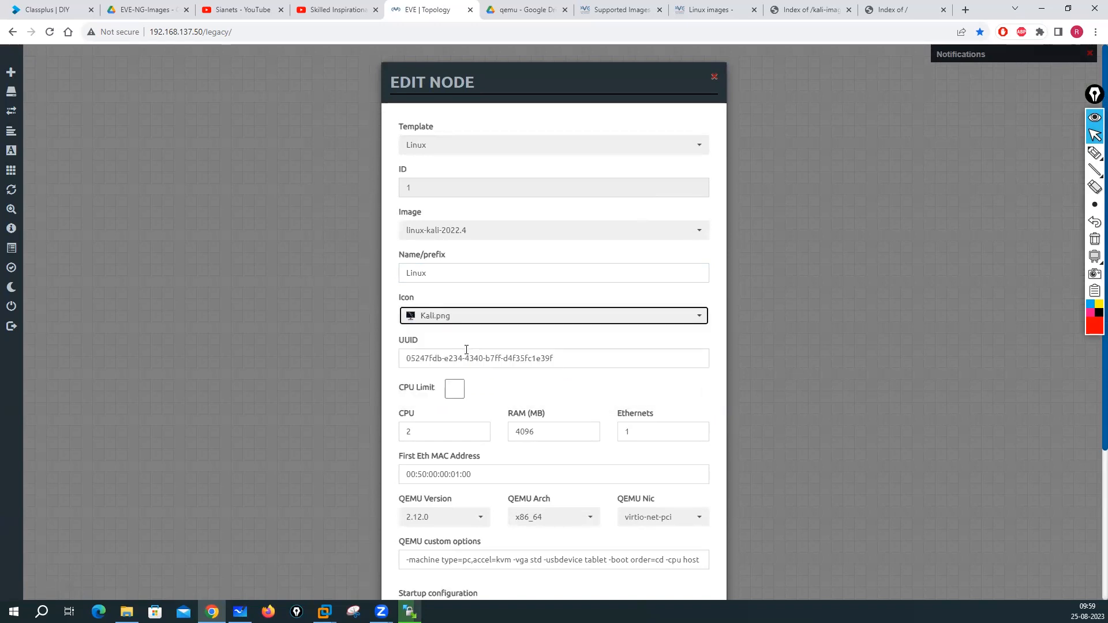
scroll(619, 514, "down", 4)
left_click(495, 567)
right_click(582, 186)
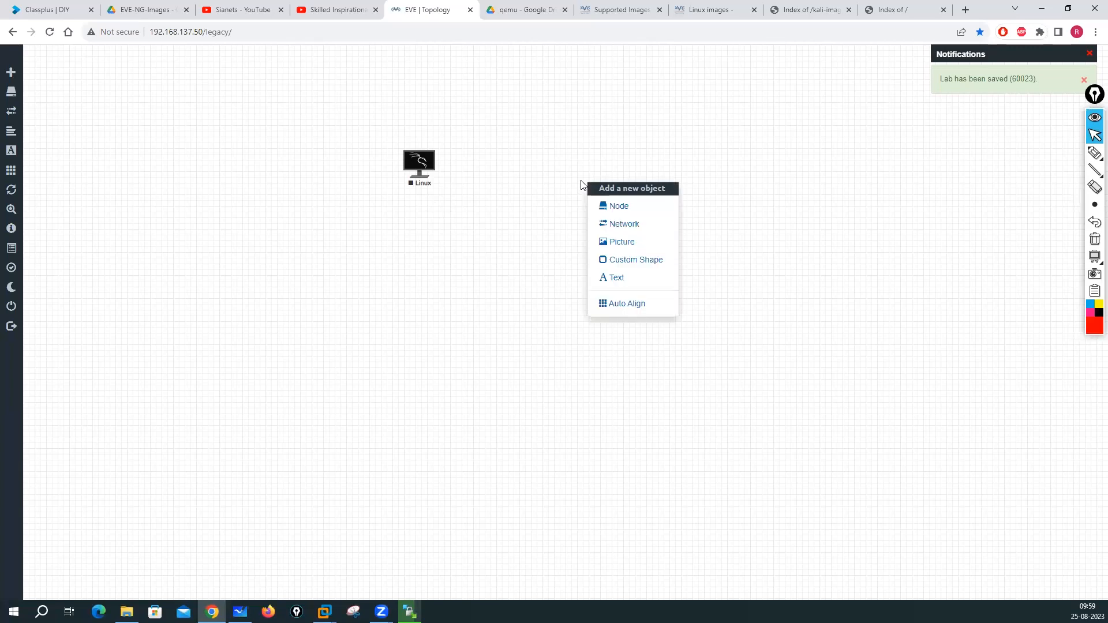
- Add a new node from the Linux template using the linux-tinycore11 image
left_click(620, 206)
scroll(492, 400, "down", 1)
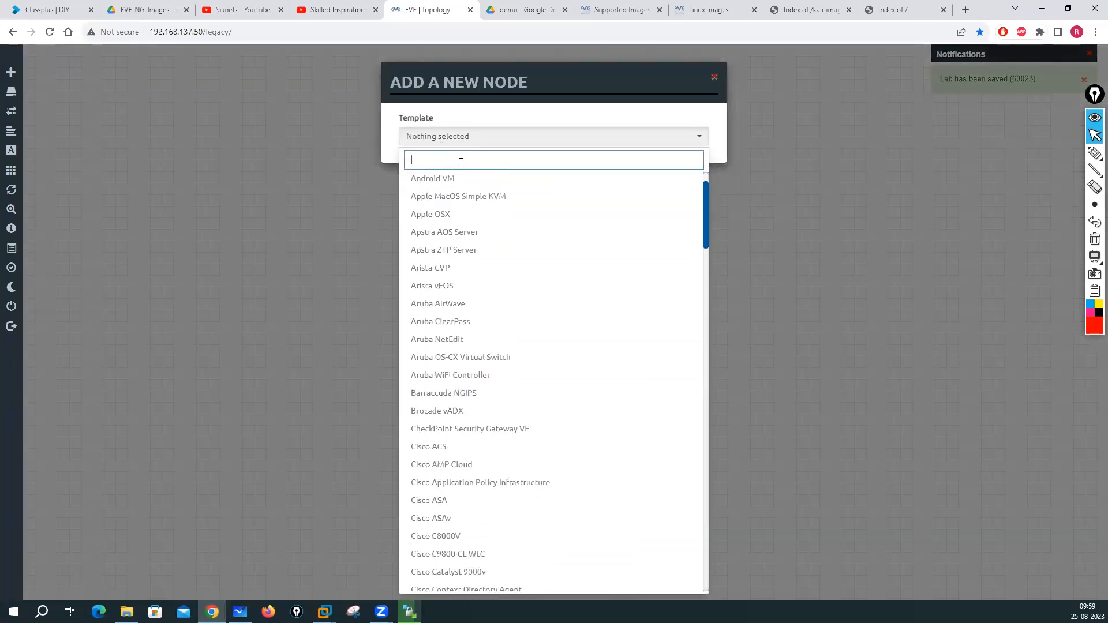
type("li")
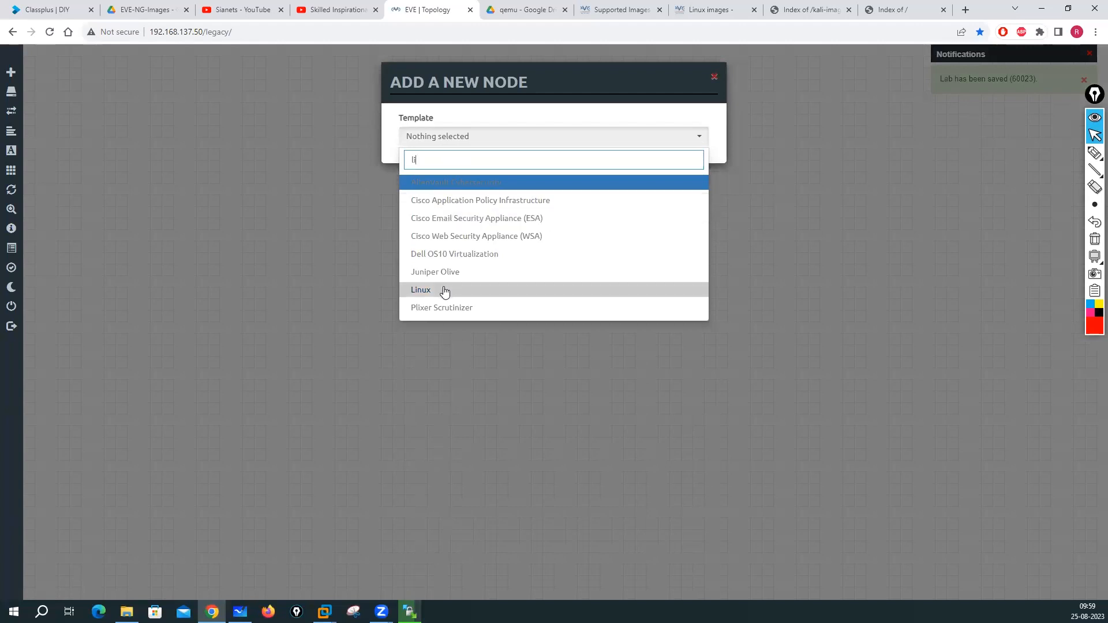
left_click(444, 291)
left_click(700, 188)
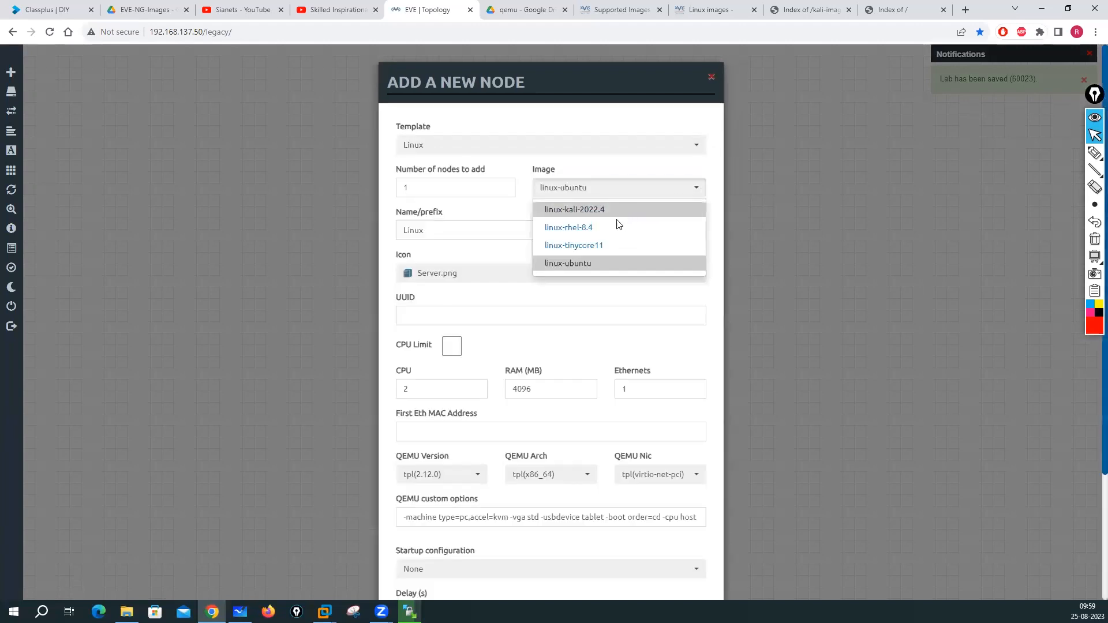
left_click(585, 249)
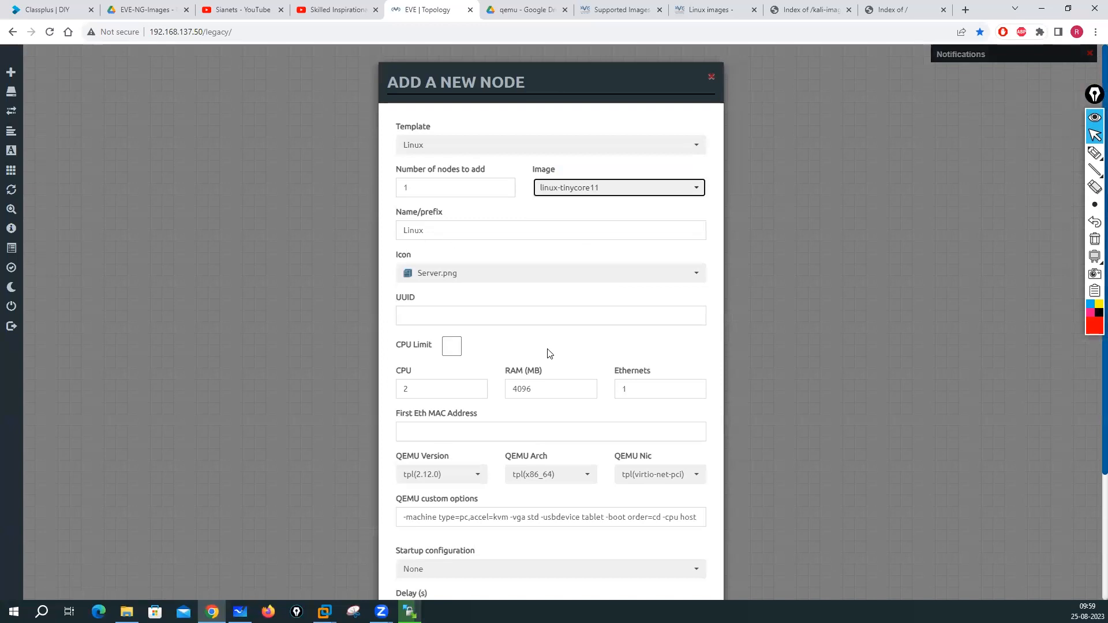
- Give the TinyCore node the Linux.png icon, save it, and move it level with Kali
left_click(515, 283)
scroll(490, 336, "up", 10)
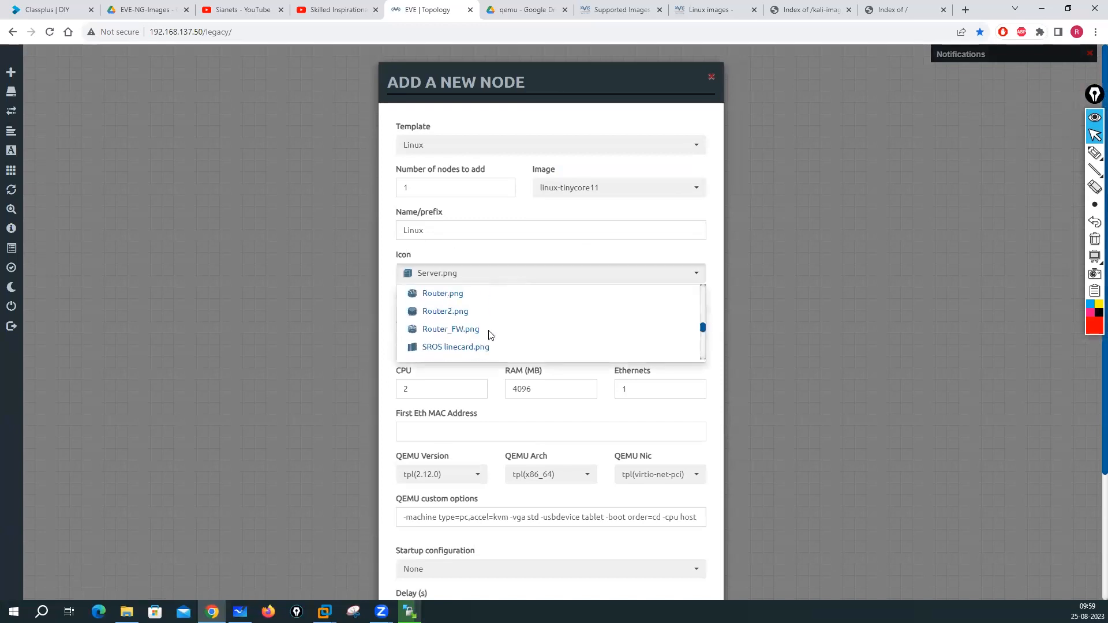
scroll(490, 336, "up", 10)
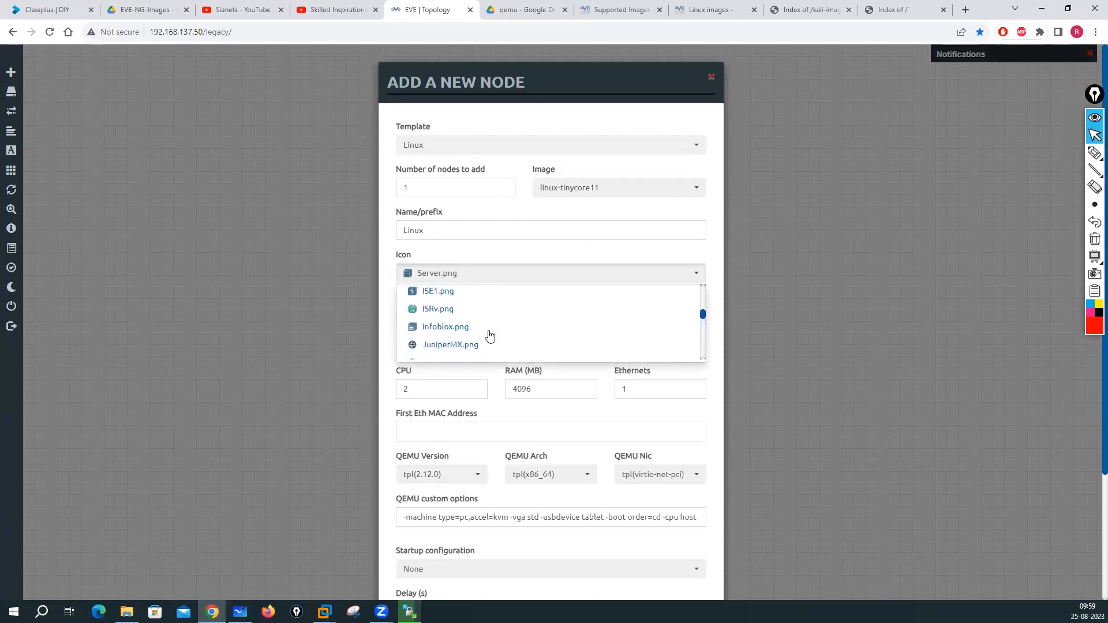
scroll(490, 336, "up", 4)
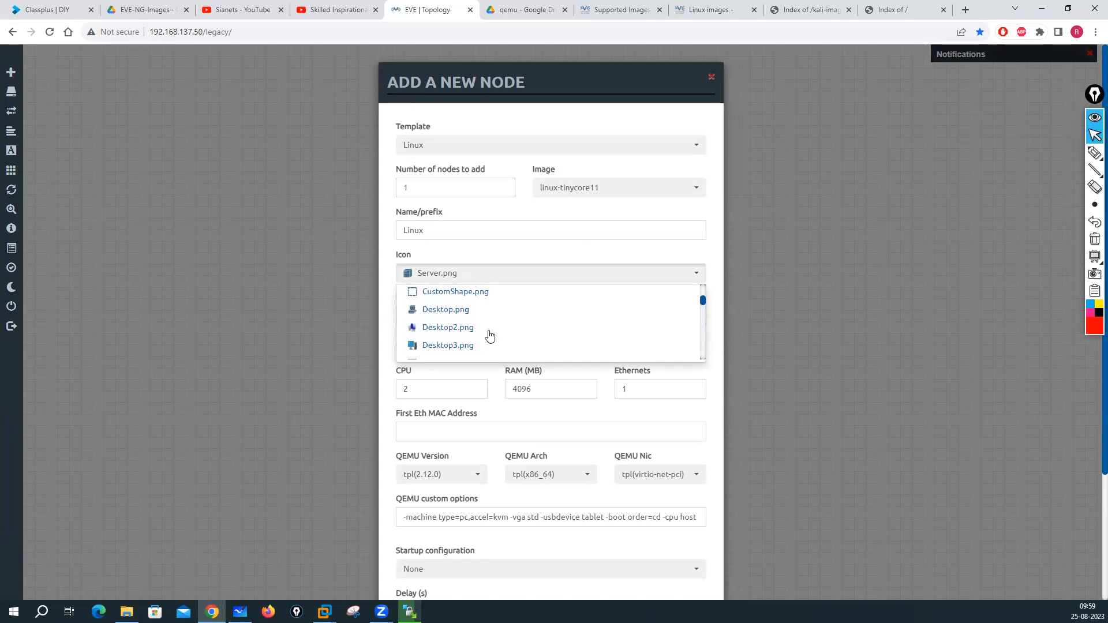
scroll(489, 336, "down", 3)
scroll(489, 336, "down", 6)
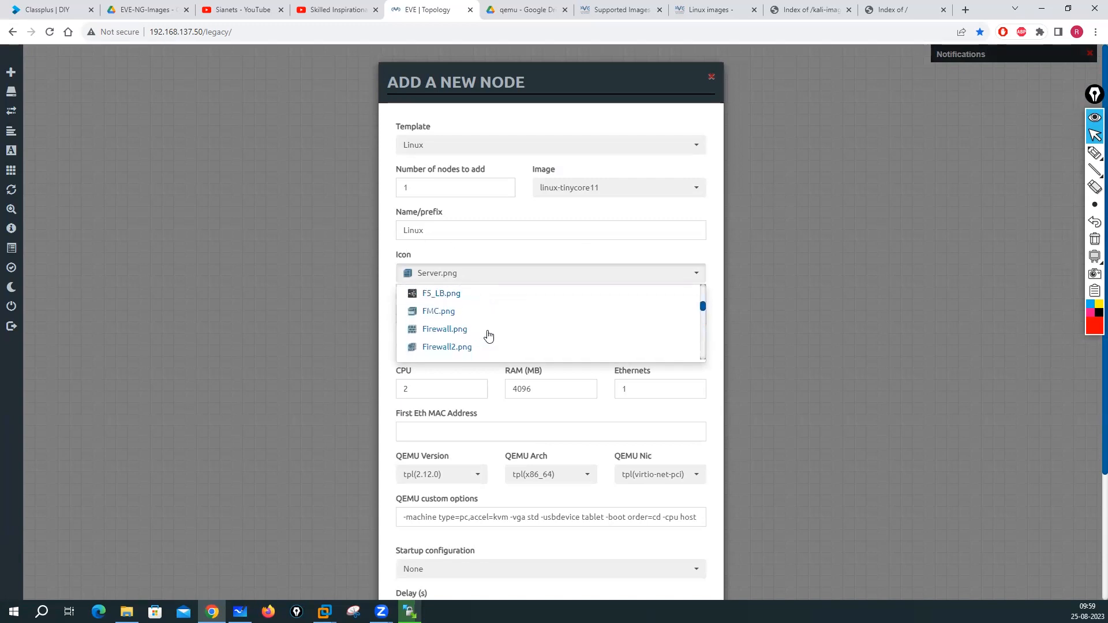
scroll(489, 336, "down", 6)
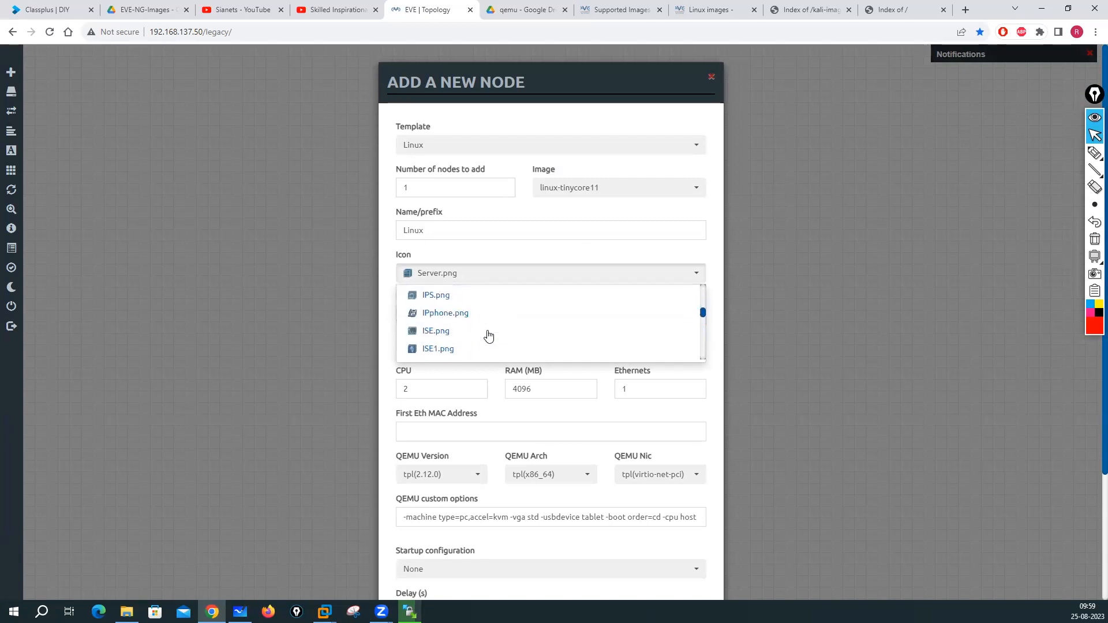
scroll(489, 336, "down", 2)
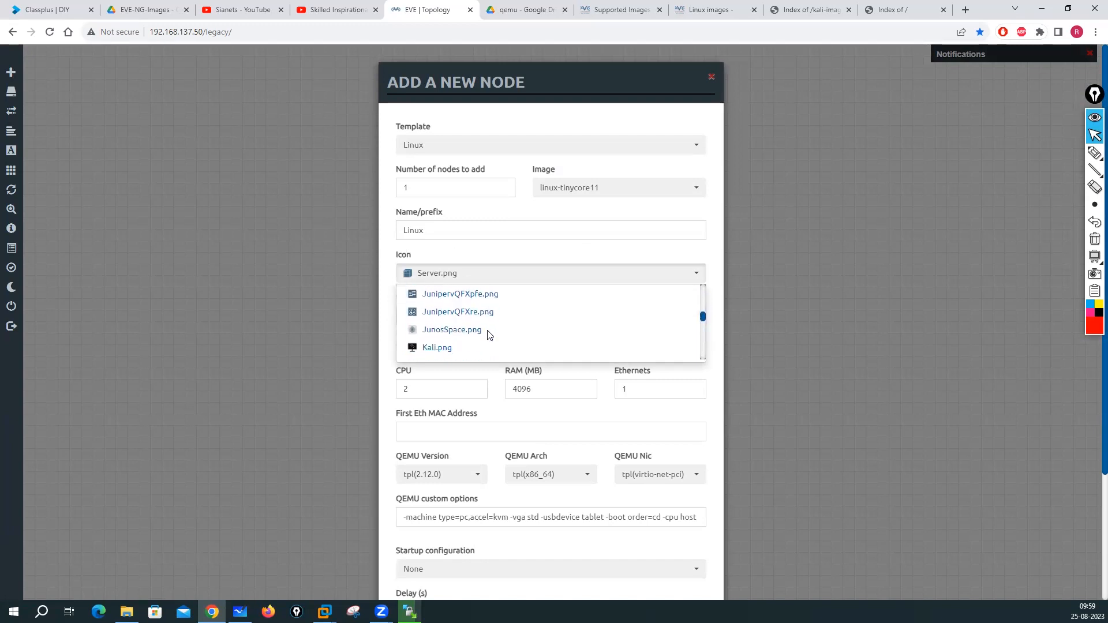
scroll(453, 351, "down", 3)
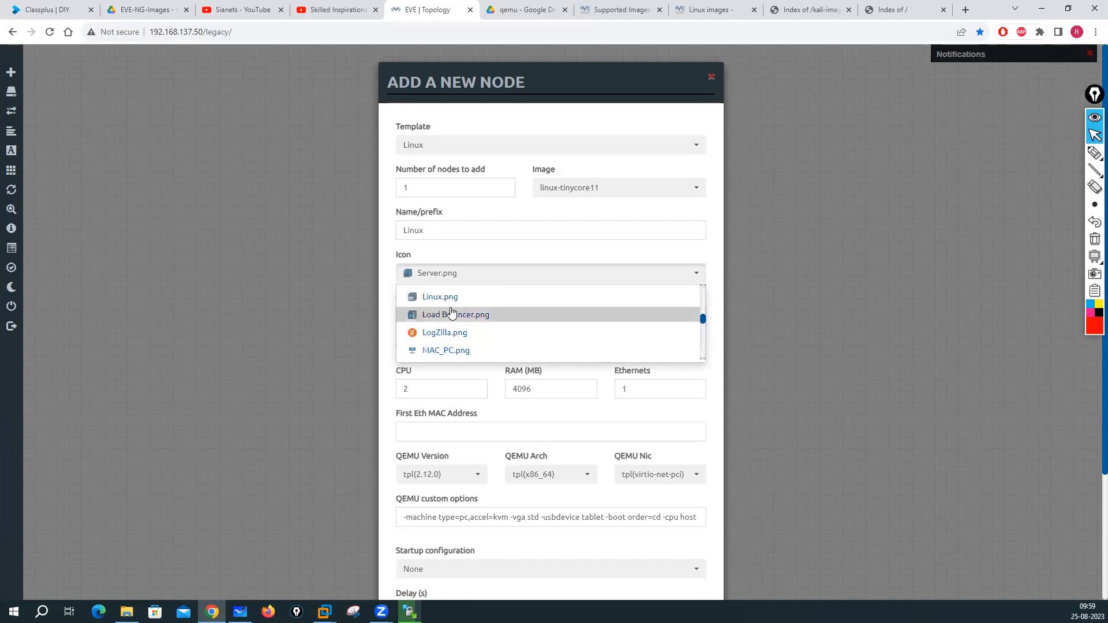
left_click(434, 307)
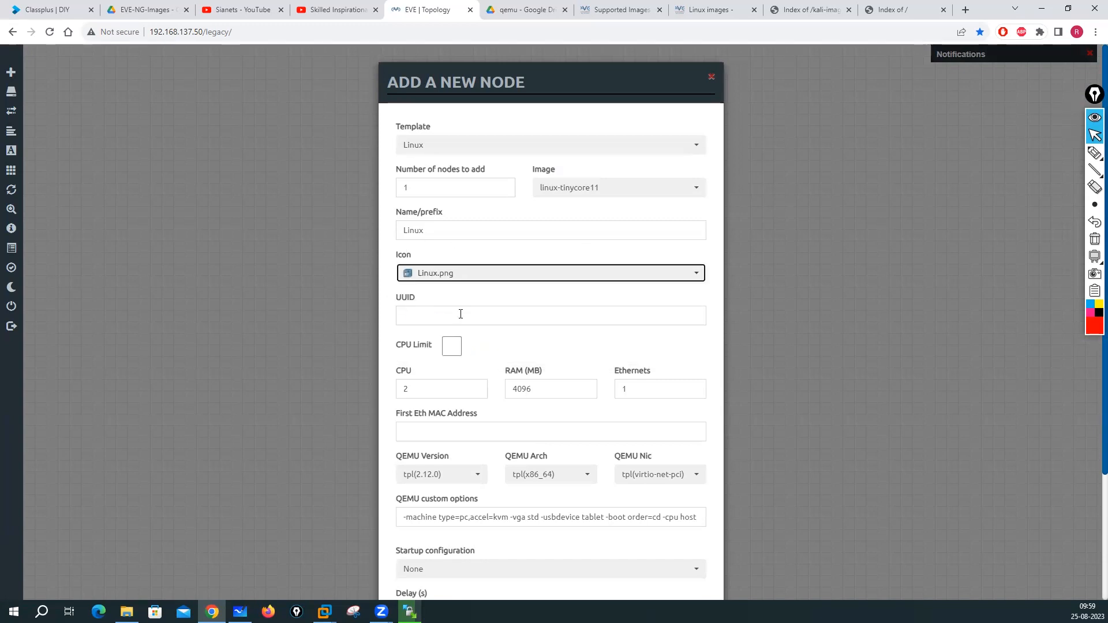
scroll(525, 410, "down", 3)
left_click(494, 564)
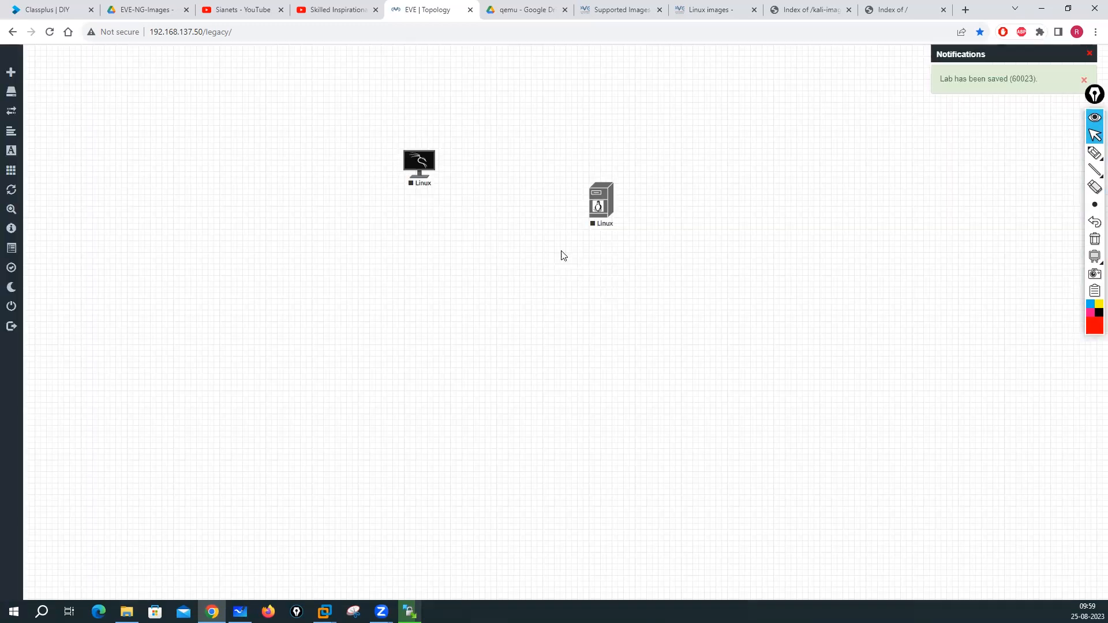
left_click_drag(592, 212, 603, 172)
- Start a third node with the Linux template and linux-ubuntu image, checking the WinSCP upload
right_click(535, 239)
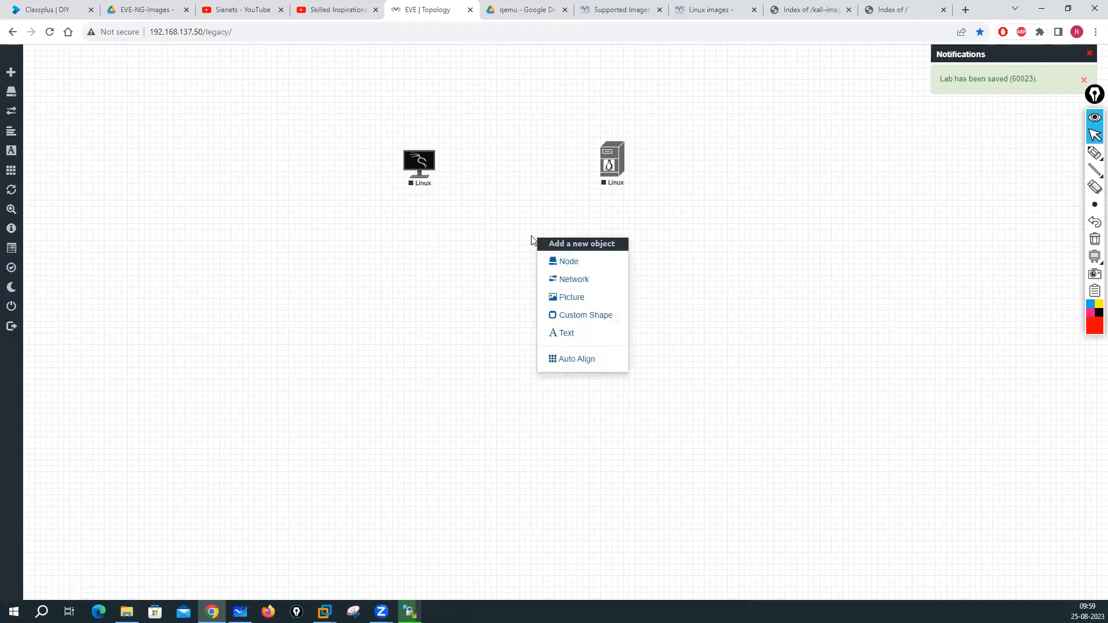
left_click(567, 265)
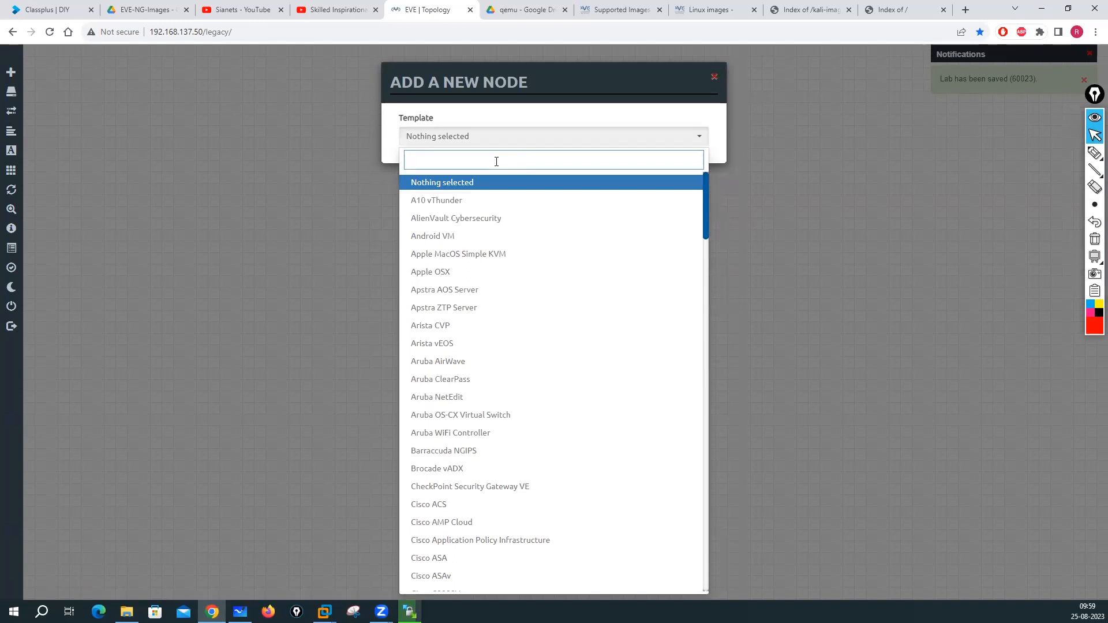
type("linu")
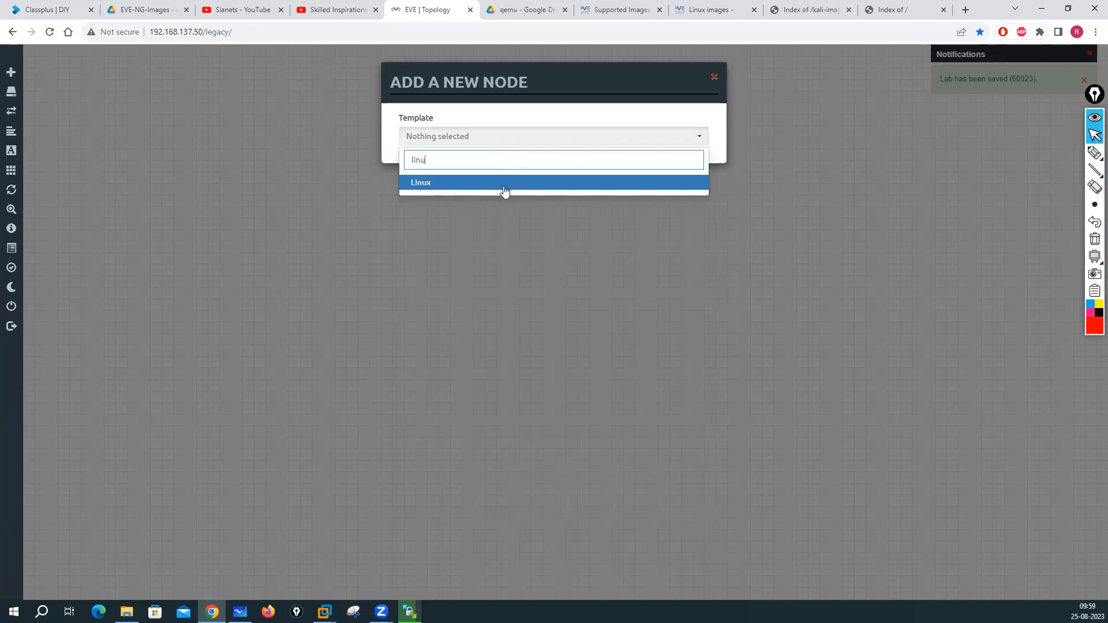
left_click(504, 186)
left_click(669, 195)
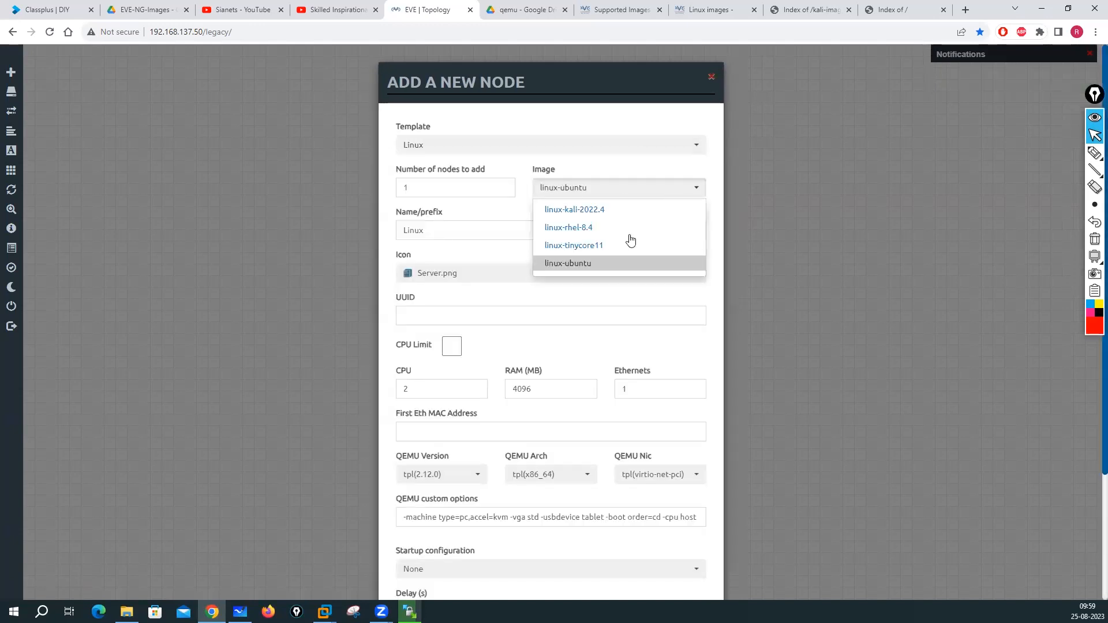
left_click(565, 264)
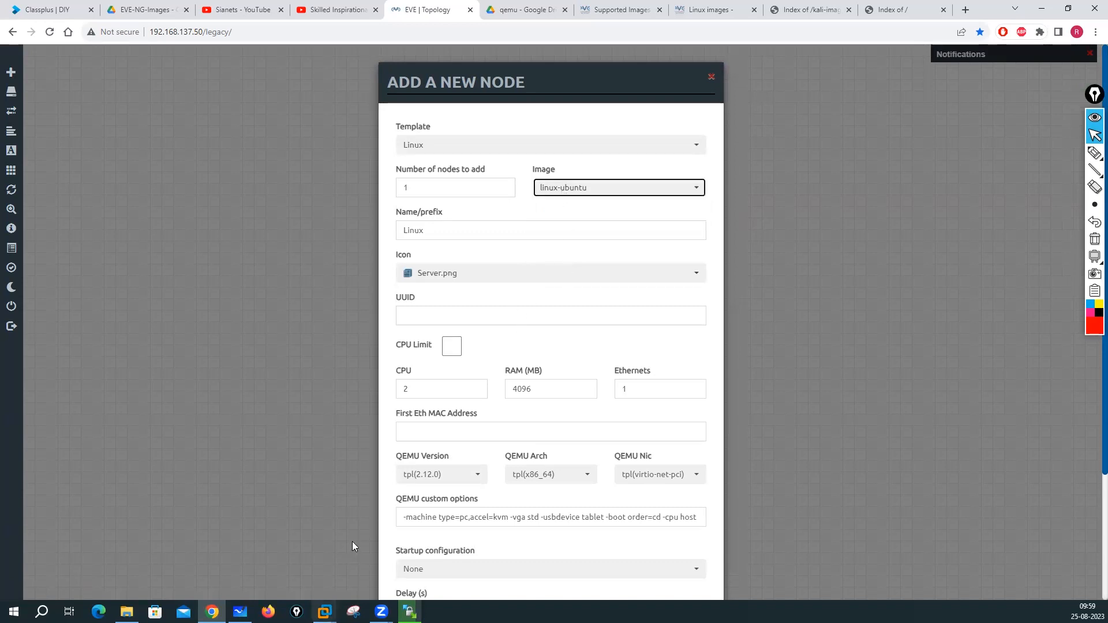
left_click(409, 611)
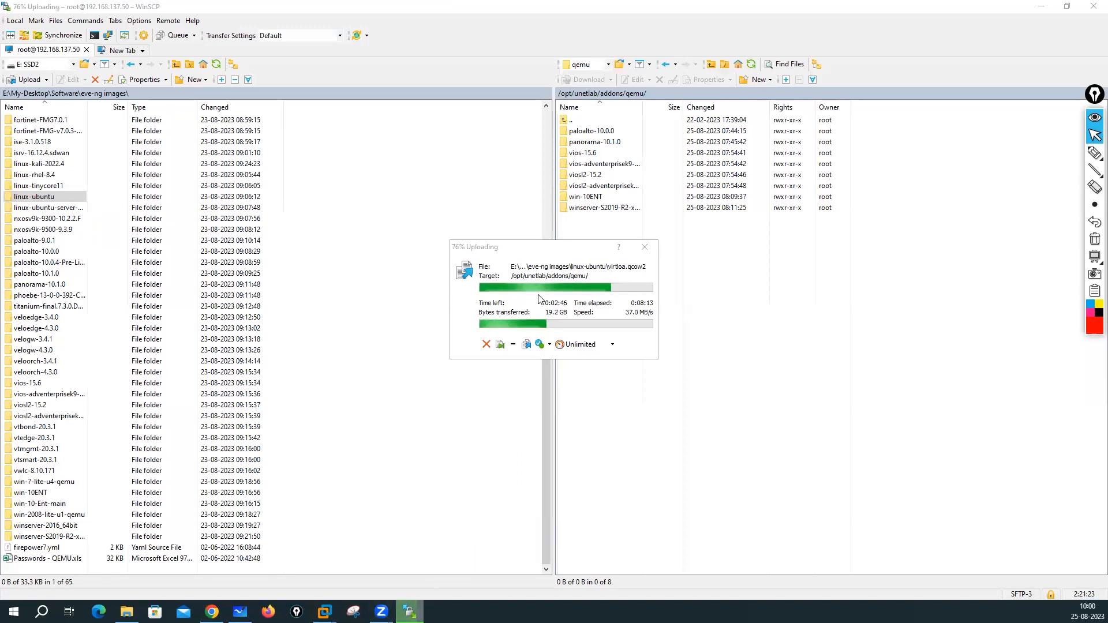
left_click(212, 611)
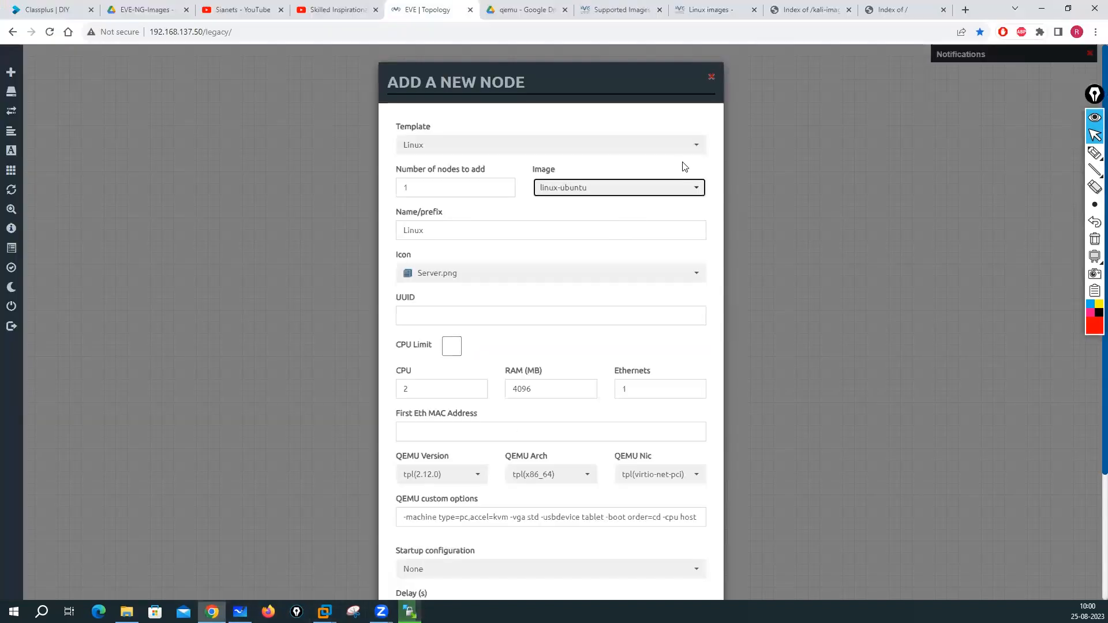
- Switch the node image to linux-rhel-8.4 and set its icon to Laptop.png
left_click(698, 188)
left_click(593, 226)
left_click(479, 276)
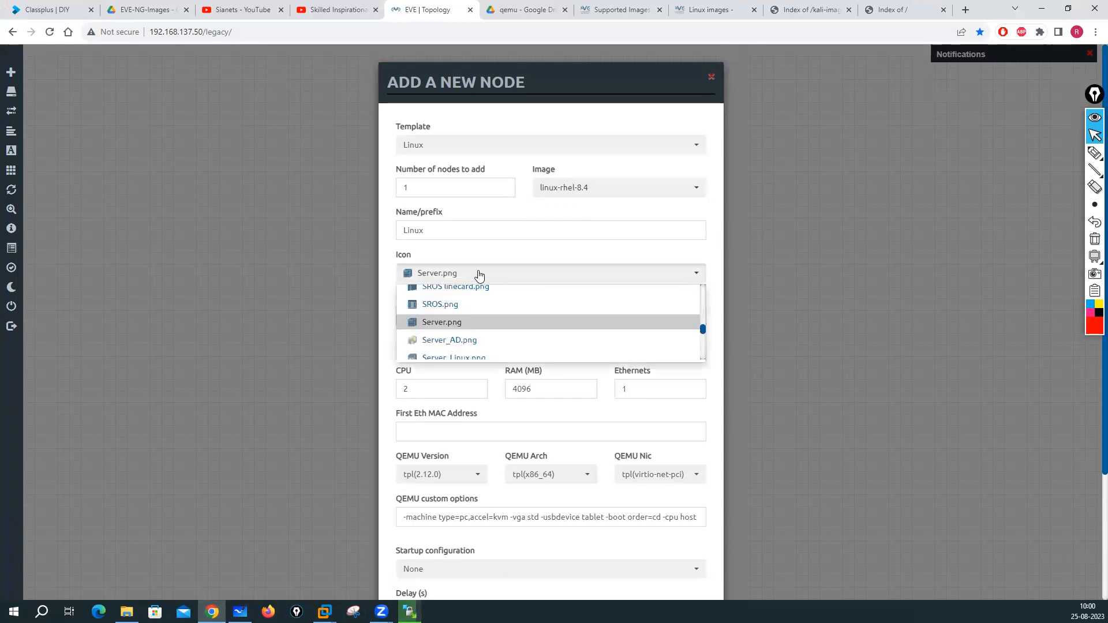
scroll(494, 321, "up", 6)
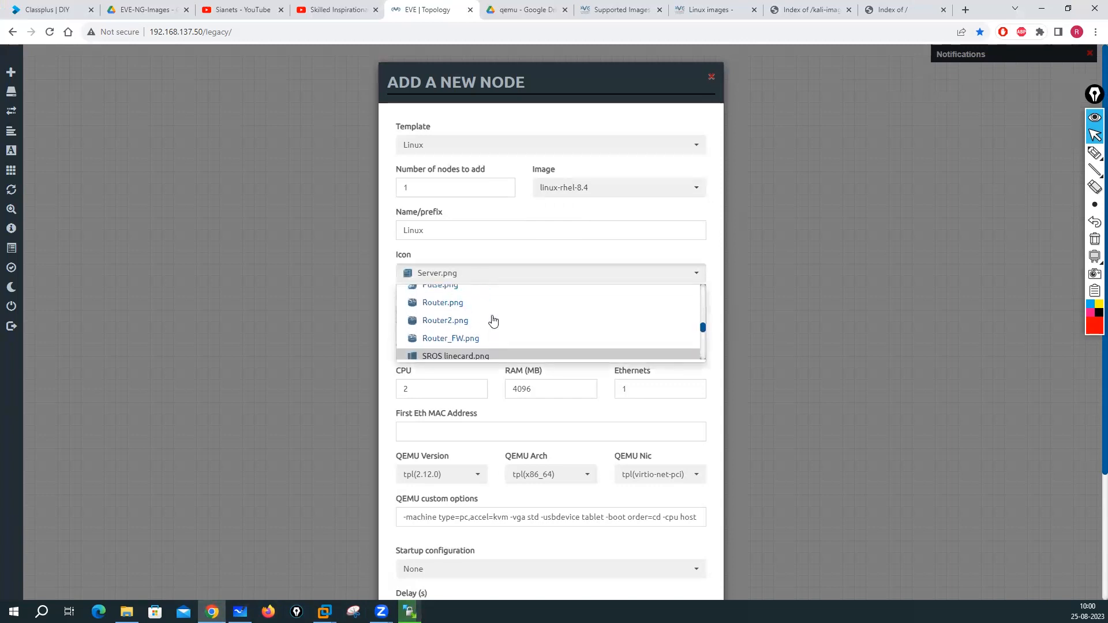
scroll(494, 322, "down", 5)
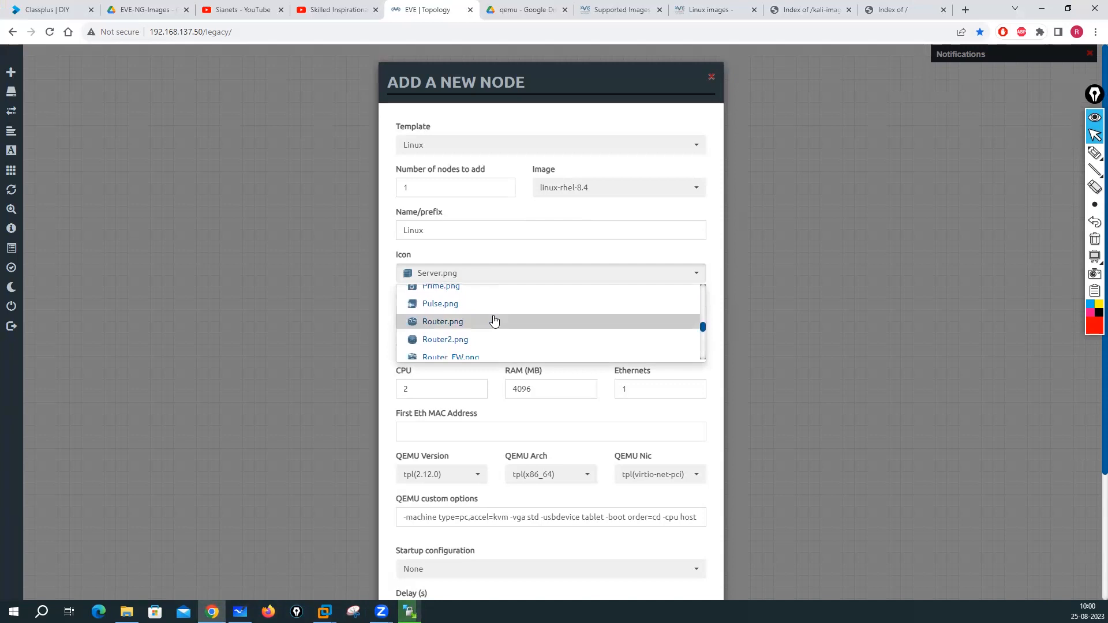
scroll(494, 321, "up", 6)
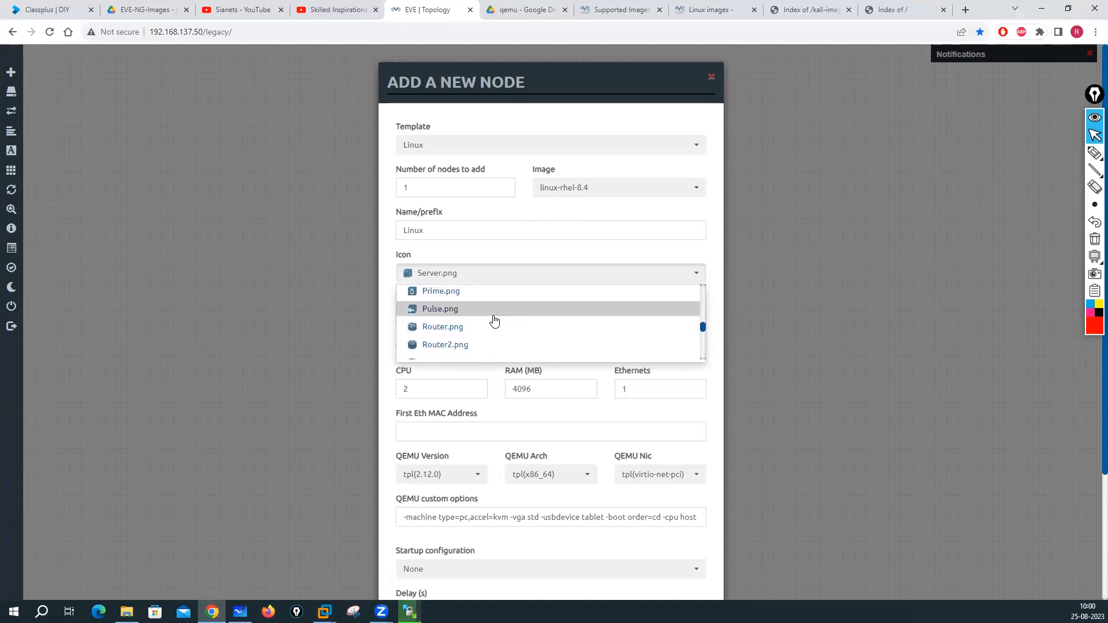
scroll(493, 322, "up", 4)
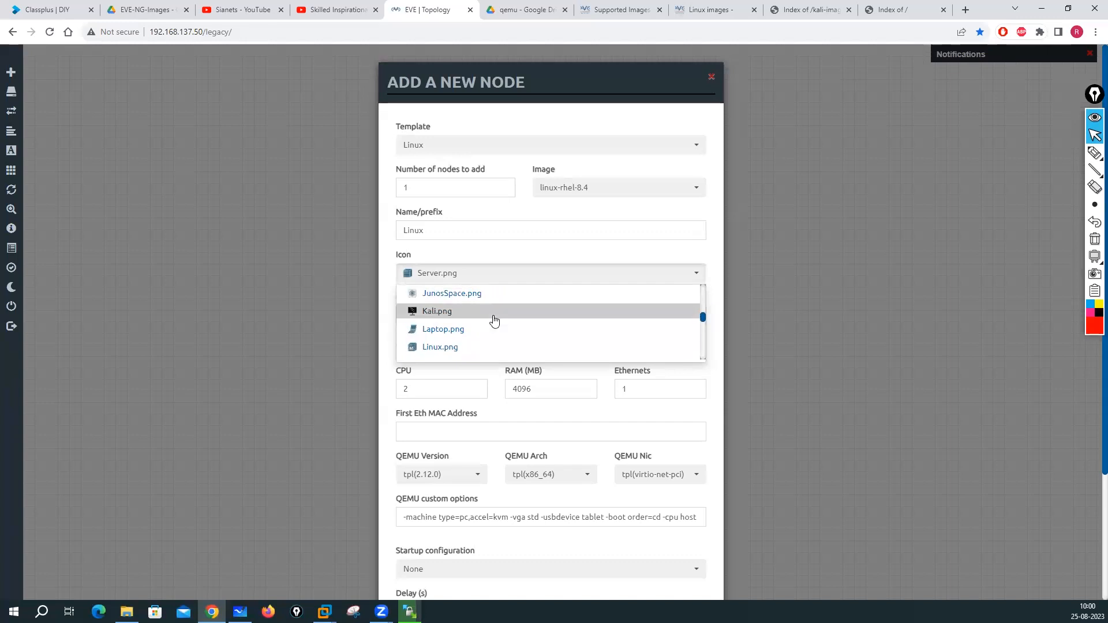
scroll(459, 340, "up", 3)
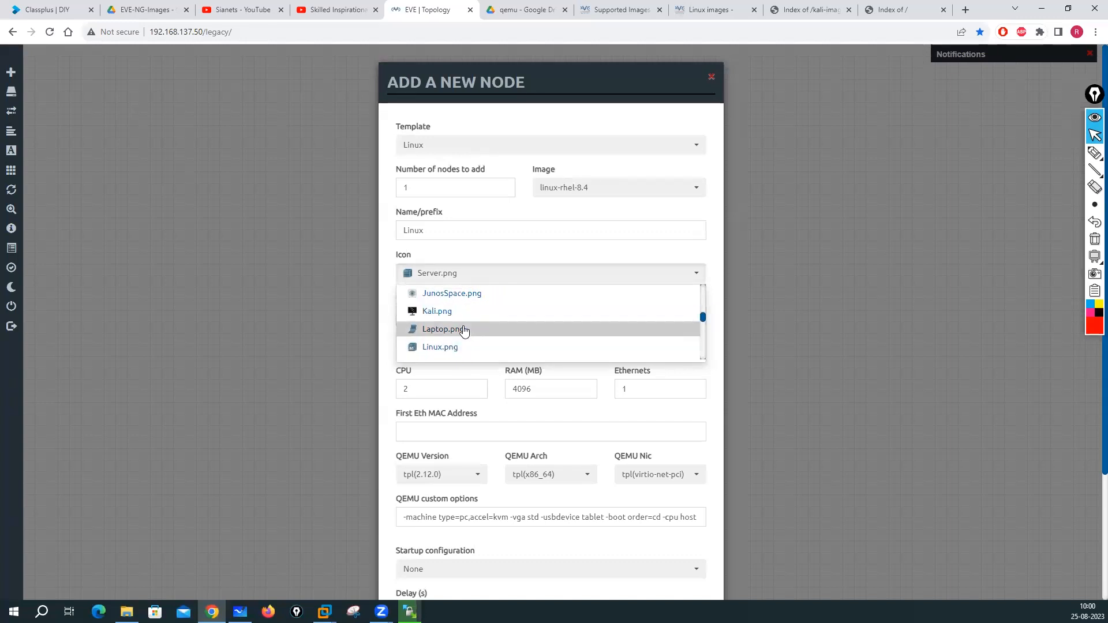
scroll(465, 330, "up", 4)
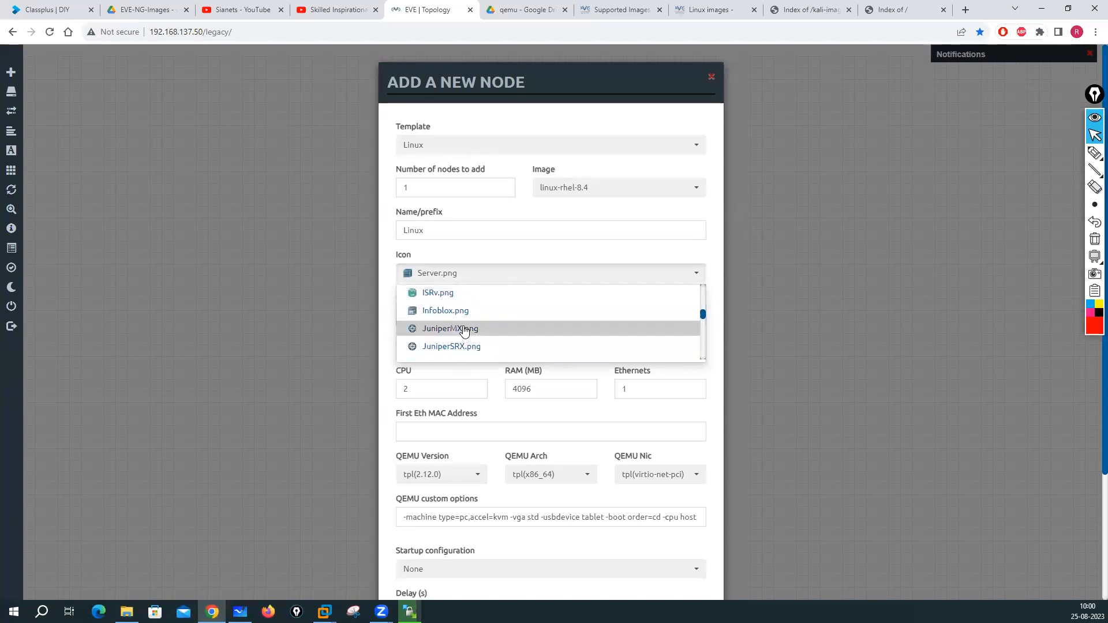
scroll(465, 331, "up", 3)
scroll(465, 330, "down", 2)
scroll(465, 331, "up", 2)
scroll(465, 330, "up", 6)
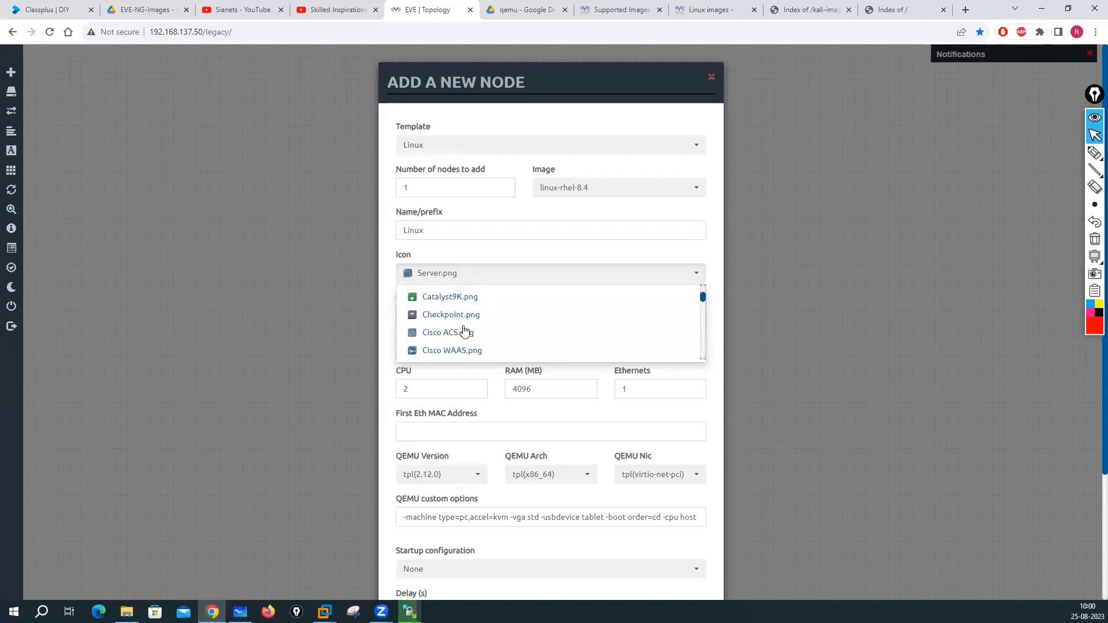
scroll(464, 330, "down", 5)
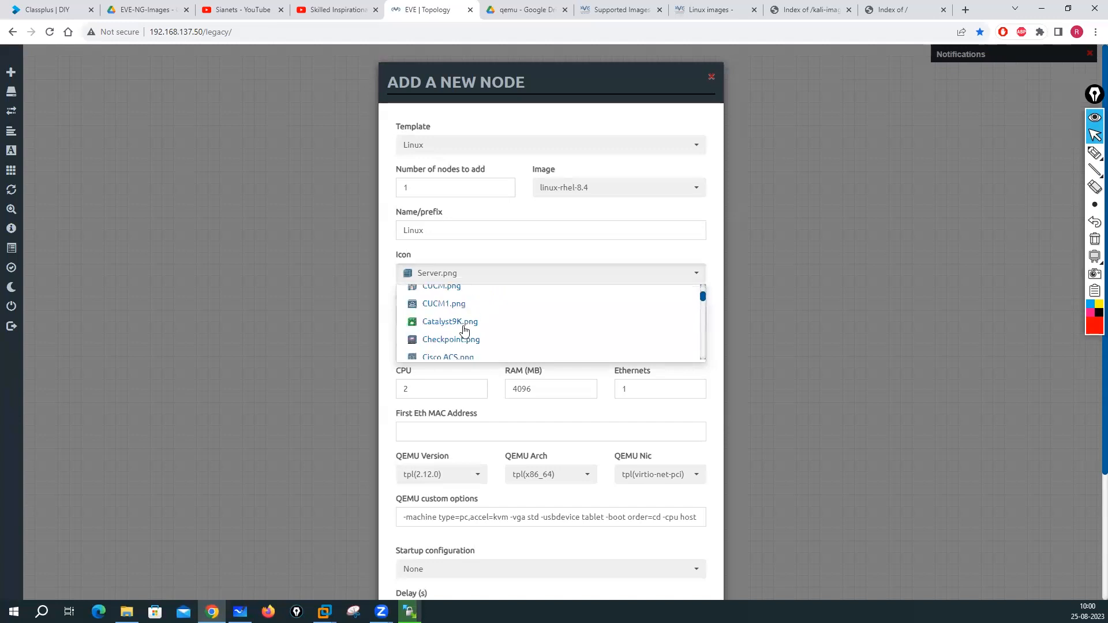
scroll(477, 330, "down", 3)
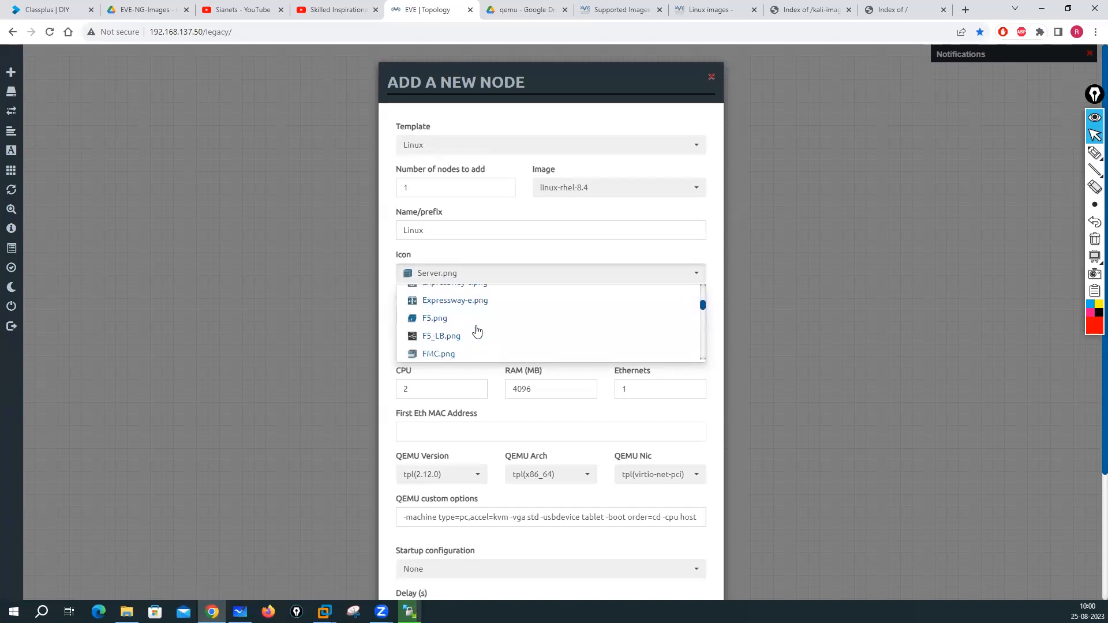
scroll(476, 330, "down", 3)
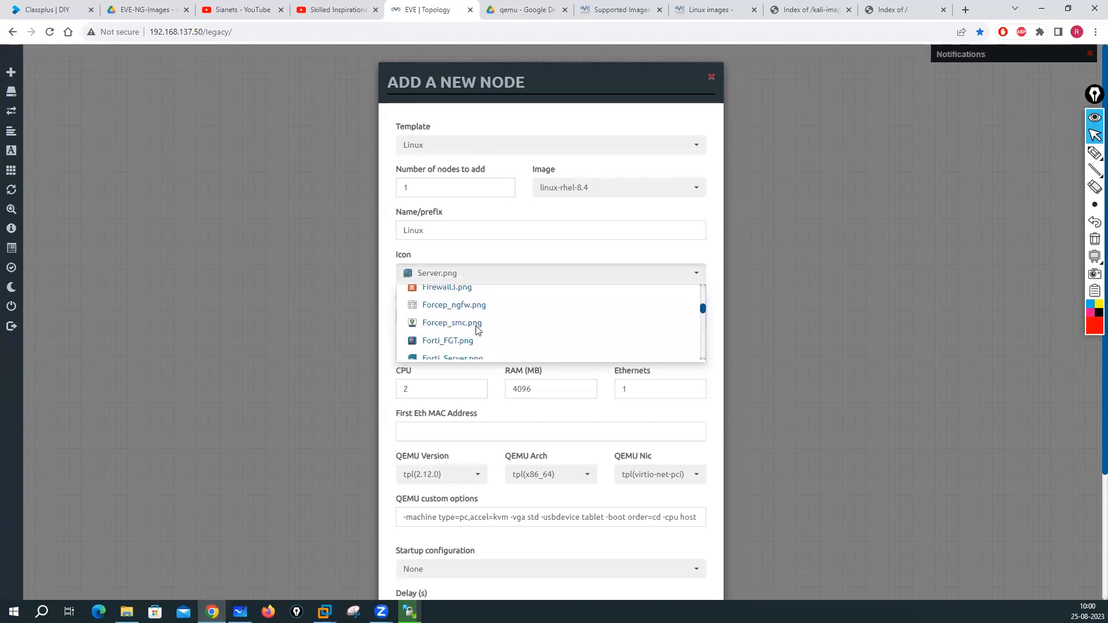
scroll(477, 330, "down", 4)
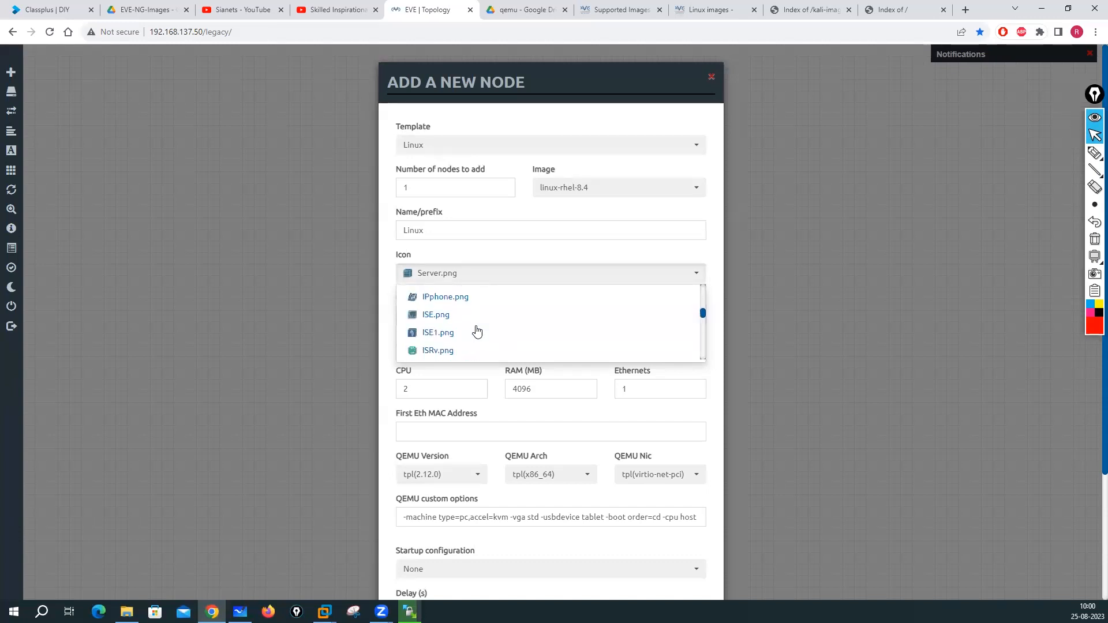
scroll(477, 330, "down", 3)
scroll(477, 330, "up", 3)
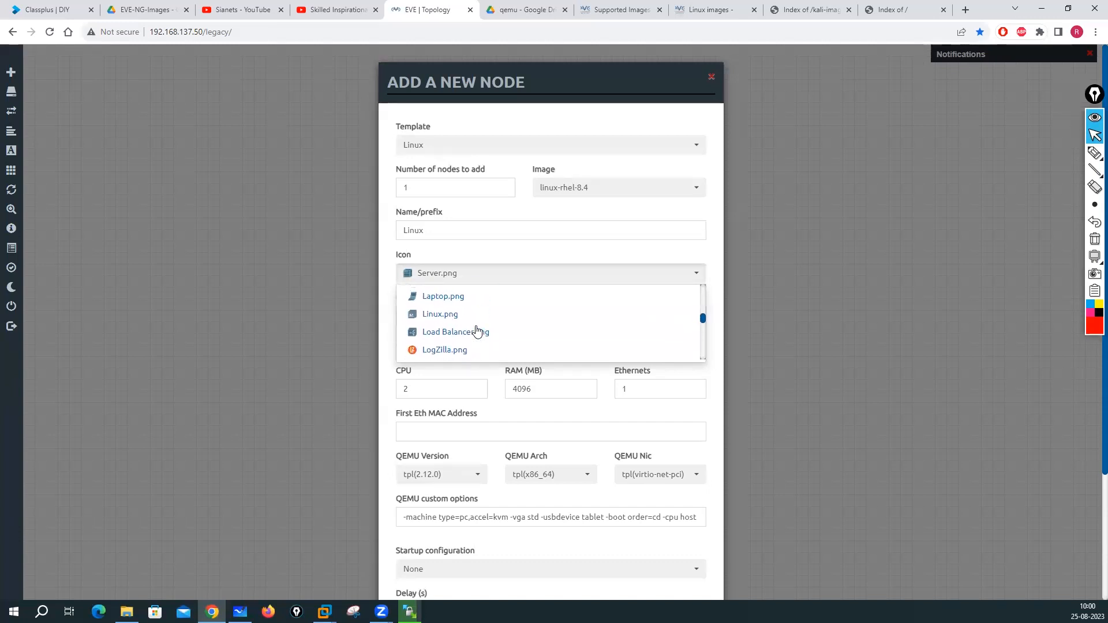
left_click(462, 332)
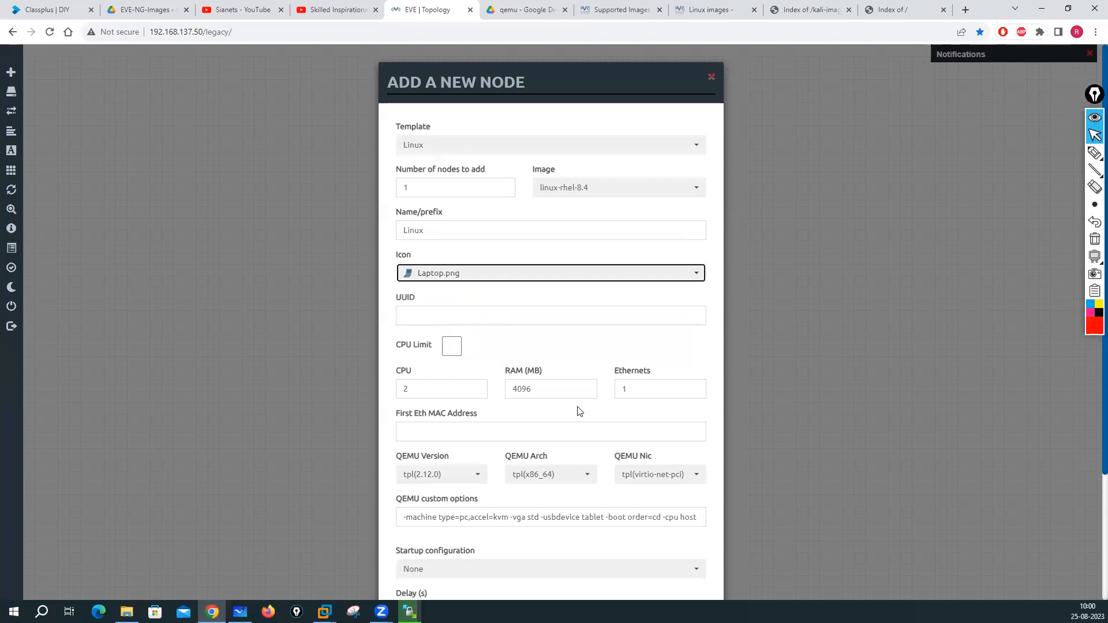
- Save the RHEL node and move it slightly lower on the canvas
scroll(579, 410, "down", 3)
left_click(497, 566)
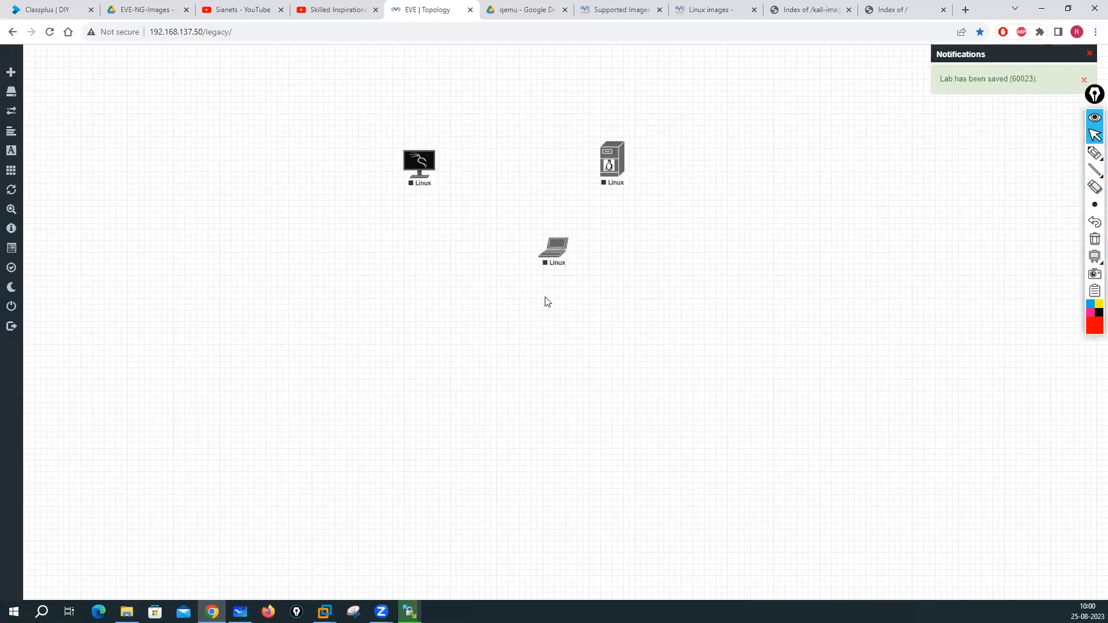
left_click_drag(547, 258, 547, 289)
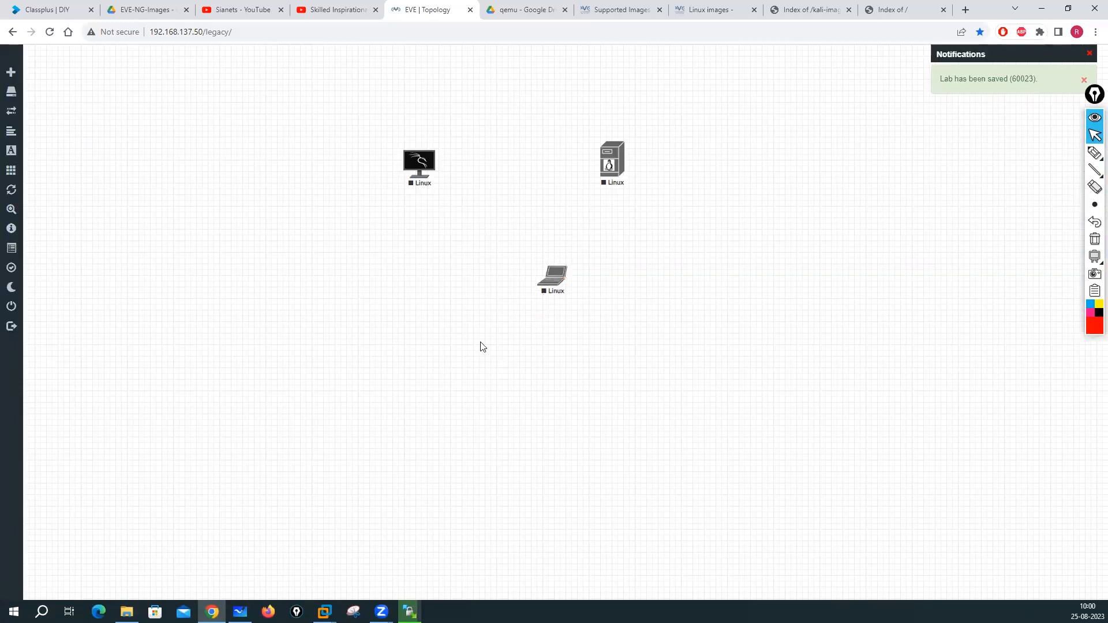
- Start the Kali, server and laptop nodes, then launch the Kali console via ultravnc_wrapper
right_click(419, 164)
left_click(454, 184)
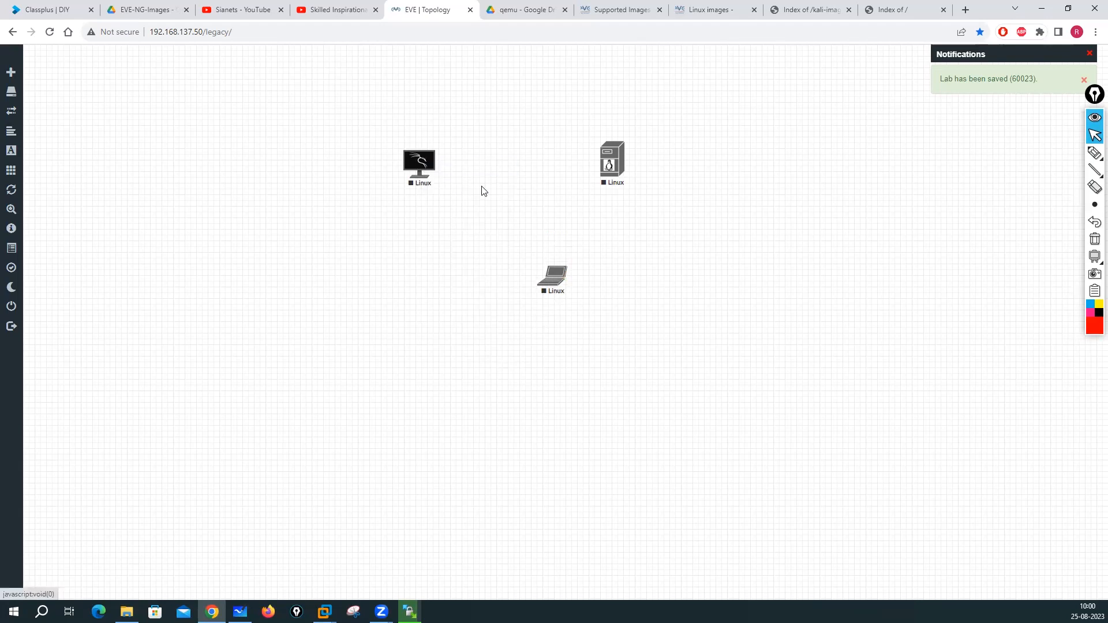
right_click(615, 169)
left_click(647, 189)
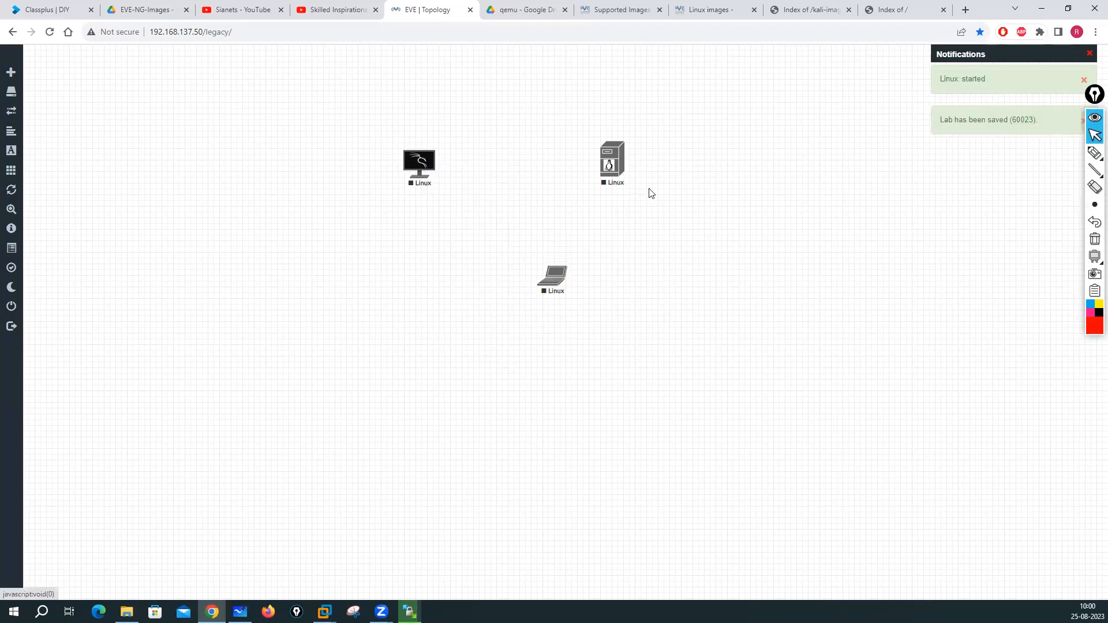
right_click(543, 284)
left_click(565, 306)
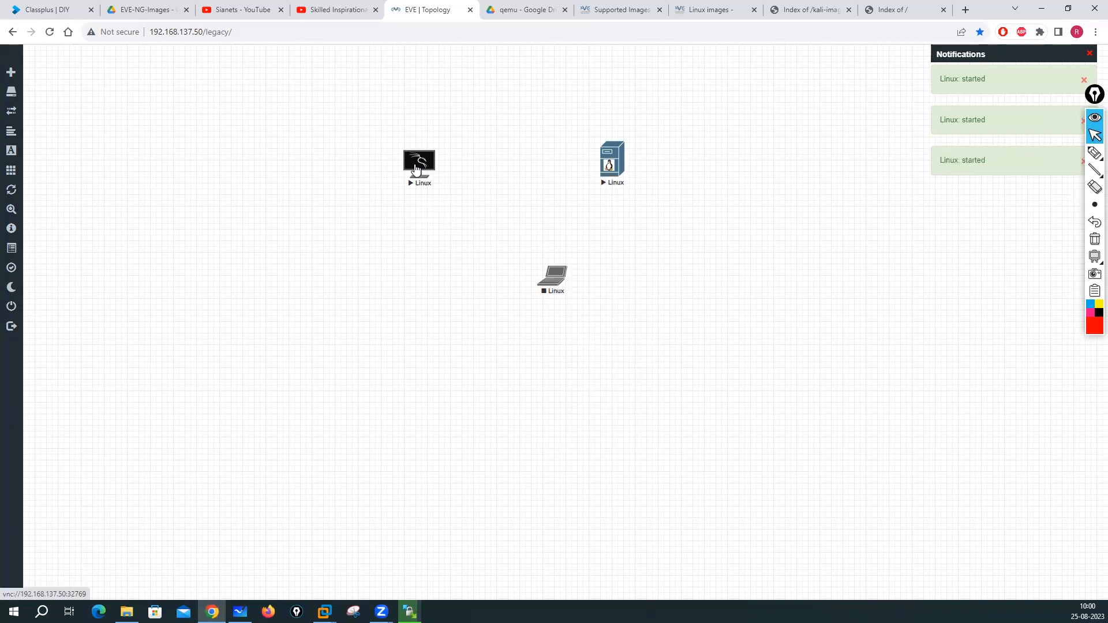
left_click(414, 166)
left_click(584, 113)
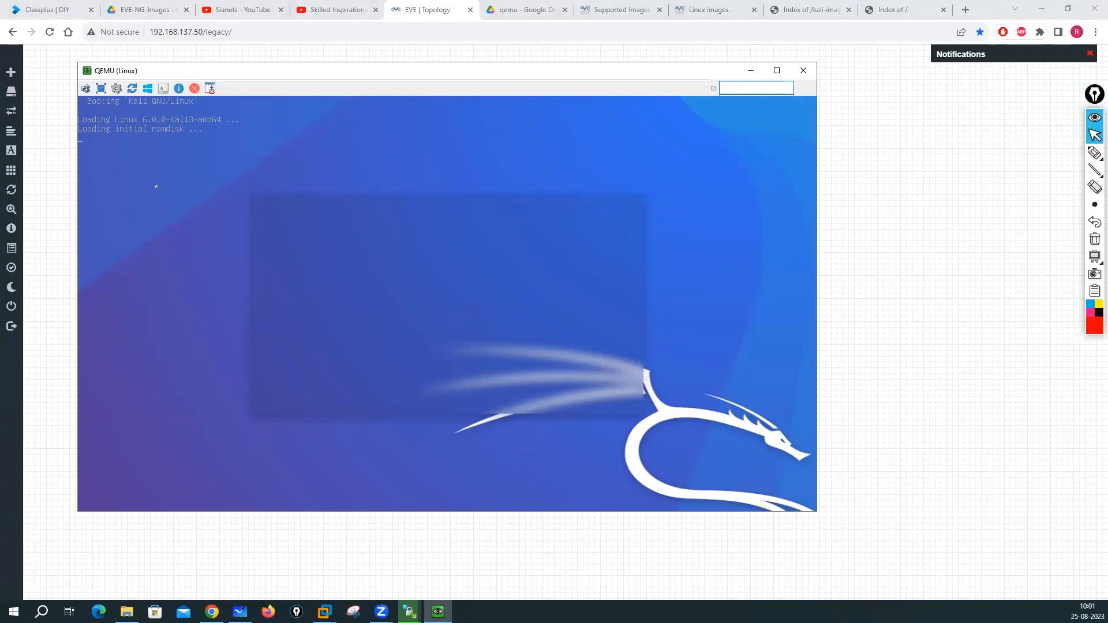
- Open the consoles for the server and laptop nodes as well
left_click(905, 129)
left_click(612, 162)
left_click(612, 104)
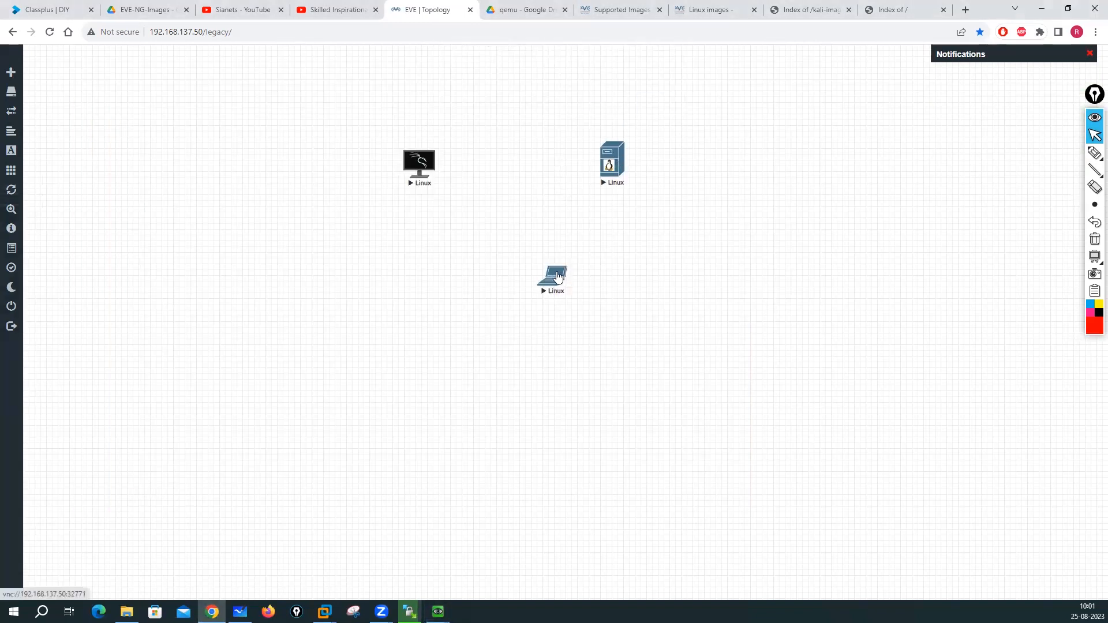
left_click(547, 281)
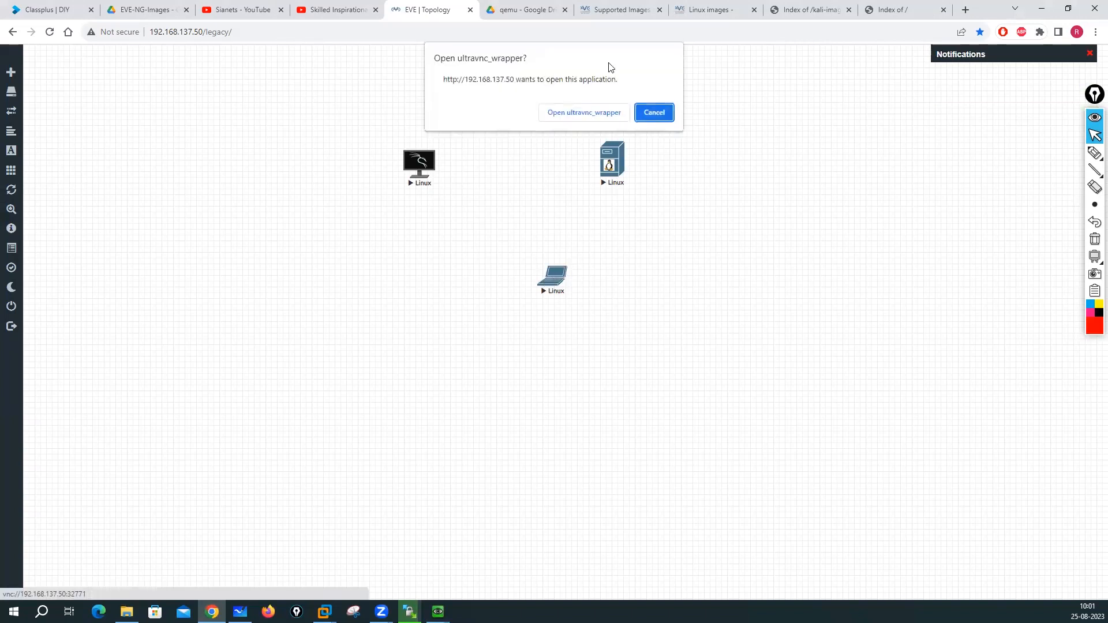
left_click(584, 111)
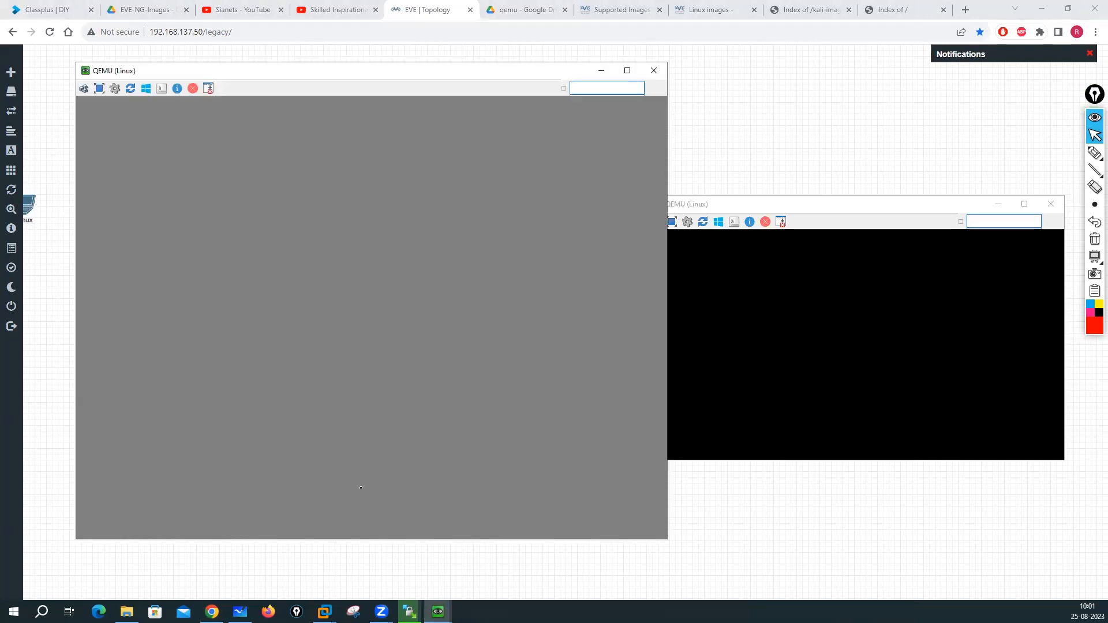
- Cycle through the three QEMU console windows, moving the black one to the upper right
left_click(446, 569)
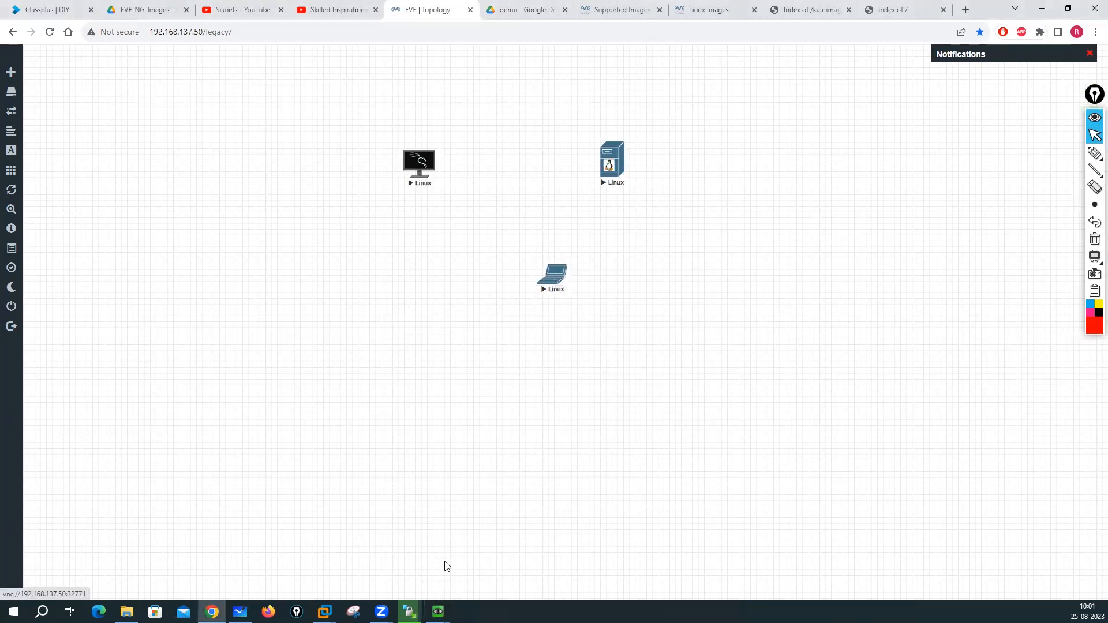
mouse_move(438, 612)
left_click(348, 575)
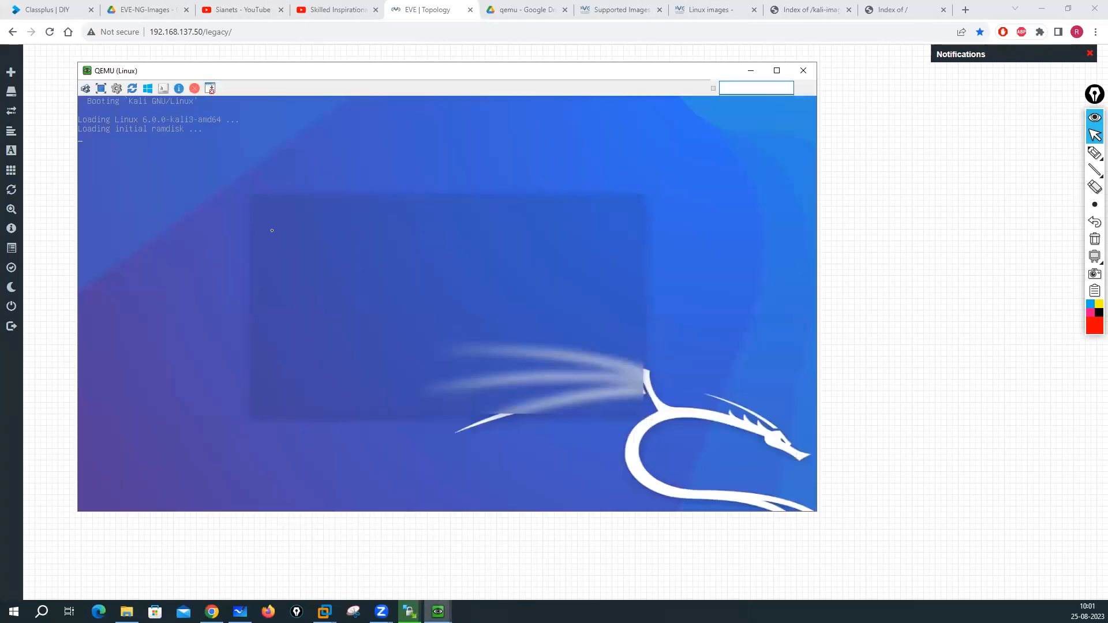
left_click(418, 560)
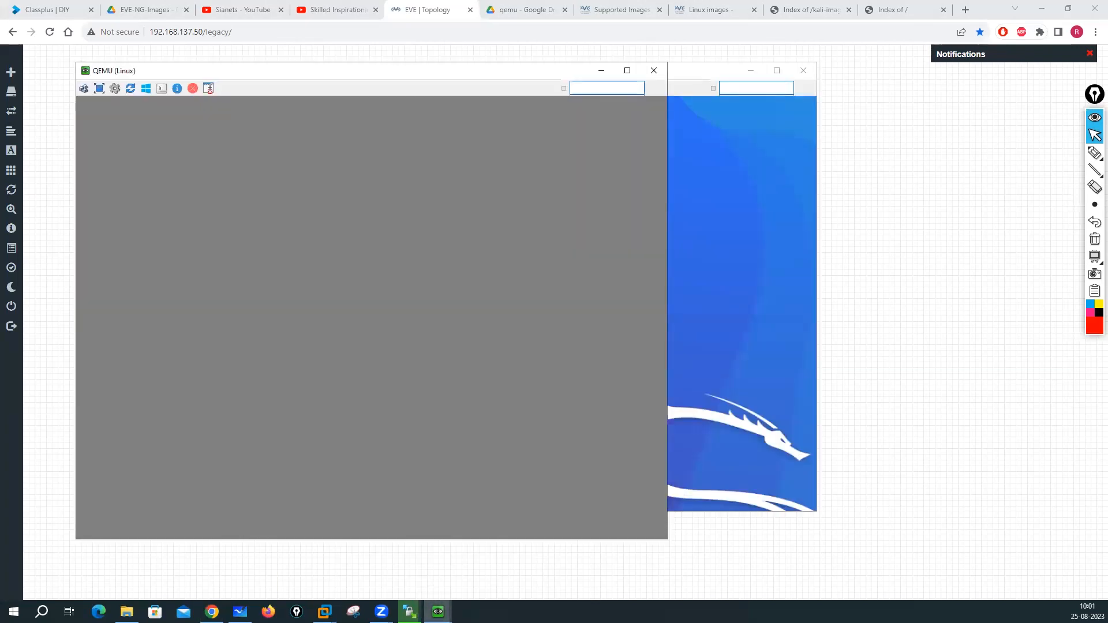
left_click(541, 563)
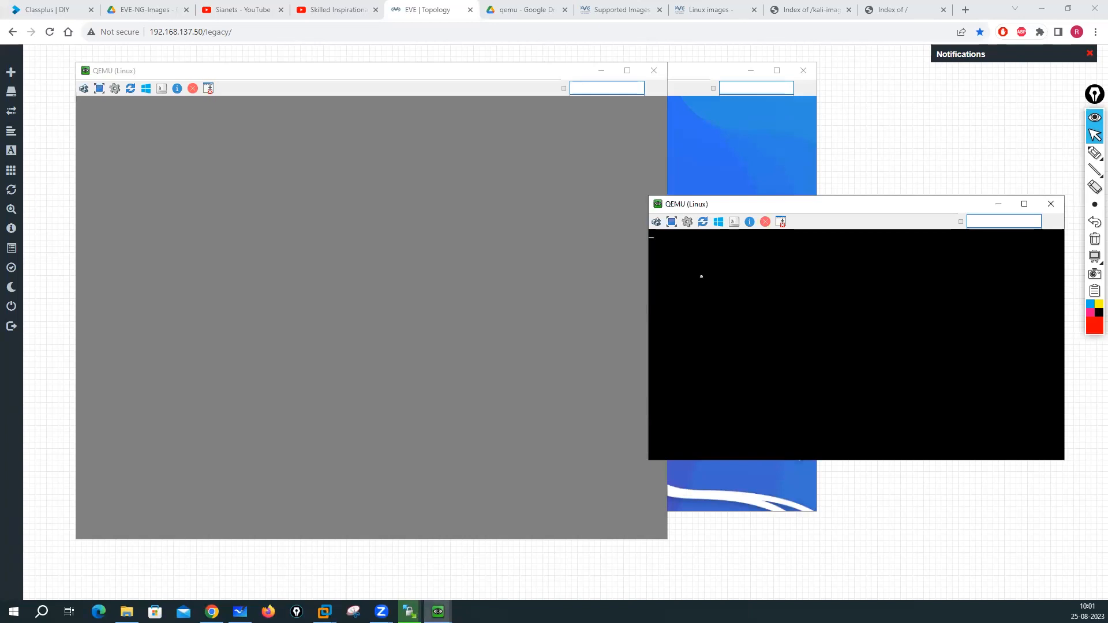
left_click_drag(717, 207, 762, 134)
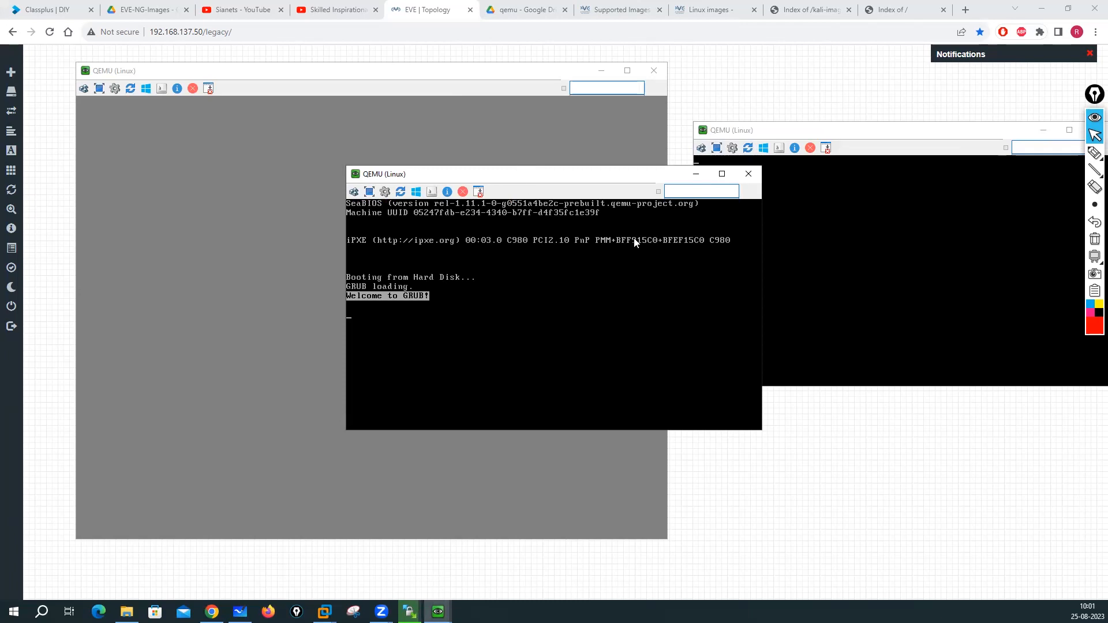
left_click(459, 81)
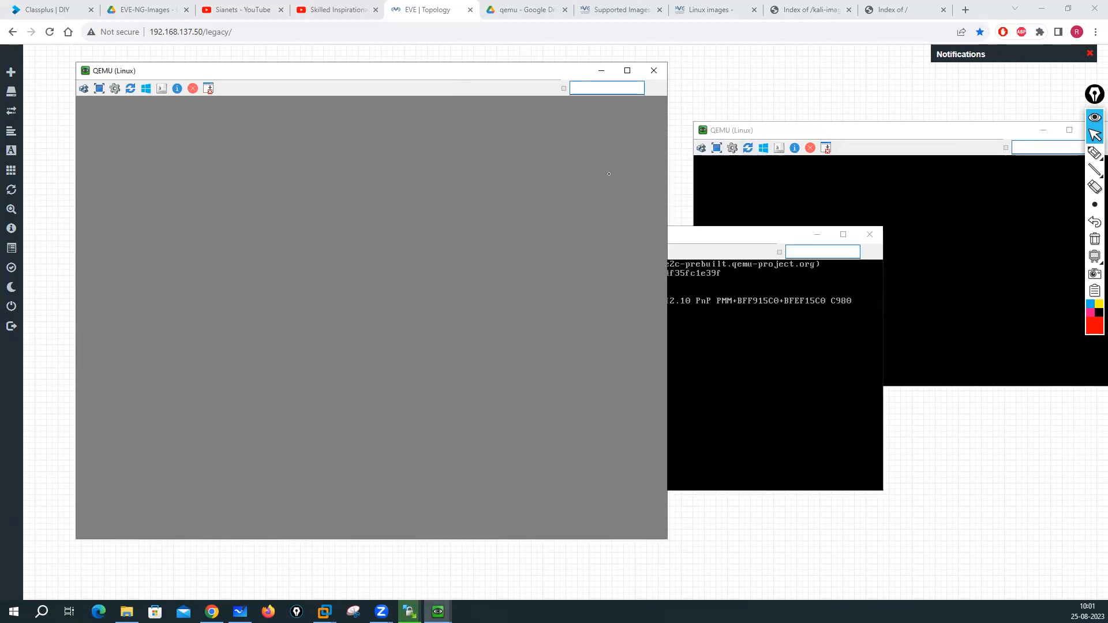
left_click(713, 258)
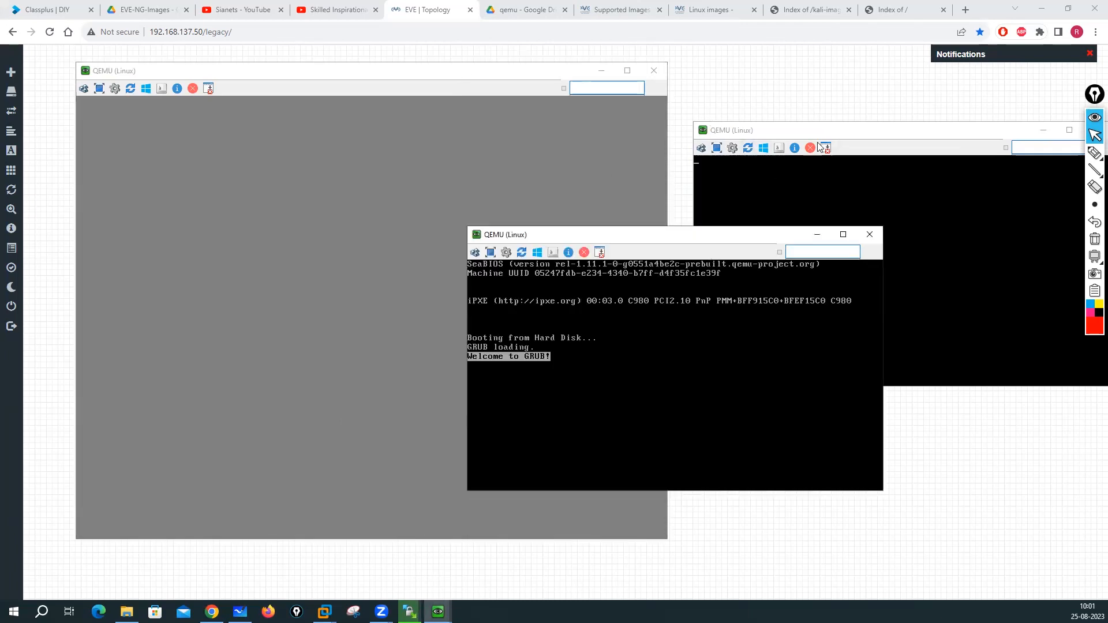
left_click(868, 132)
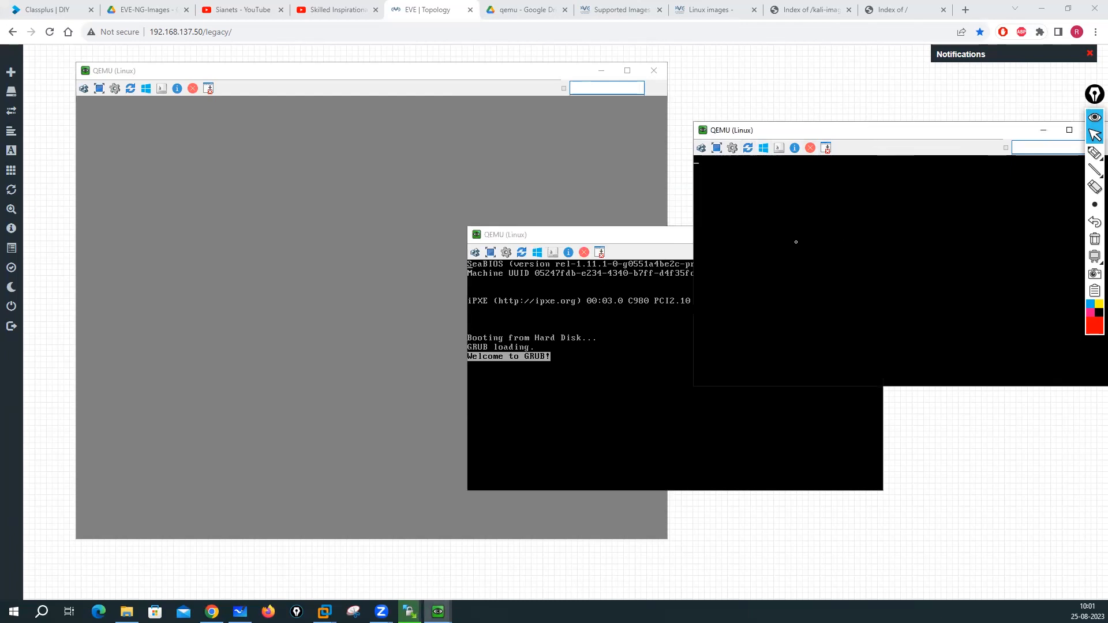
left_click(619, 327)
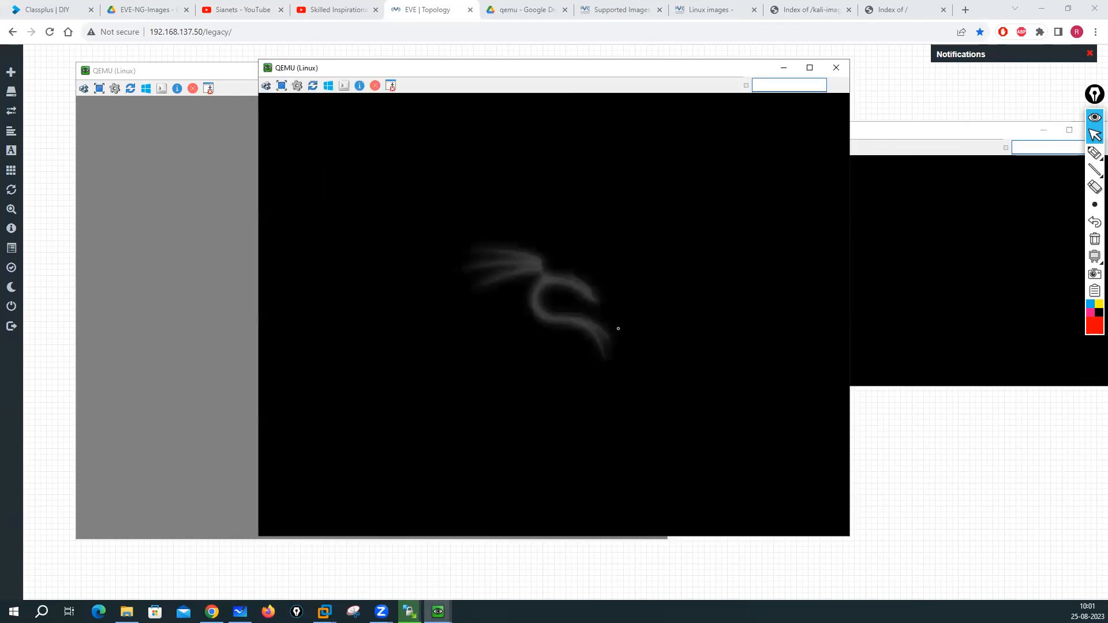
- Check the WinSCP upload, then drag consoles aside to uncover the Kali login screen
left_click(410, 611)
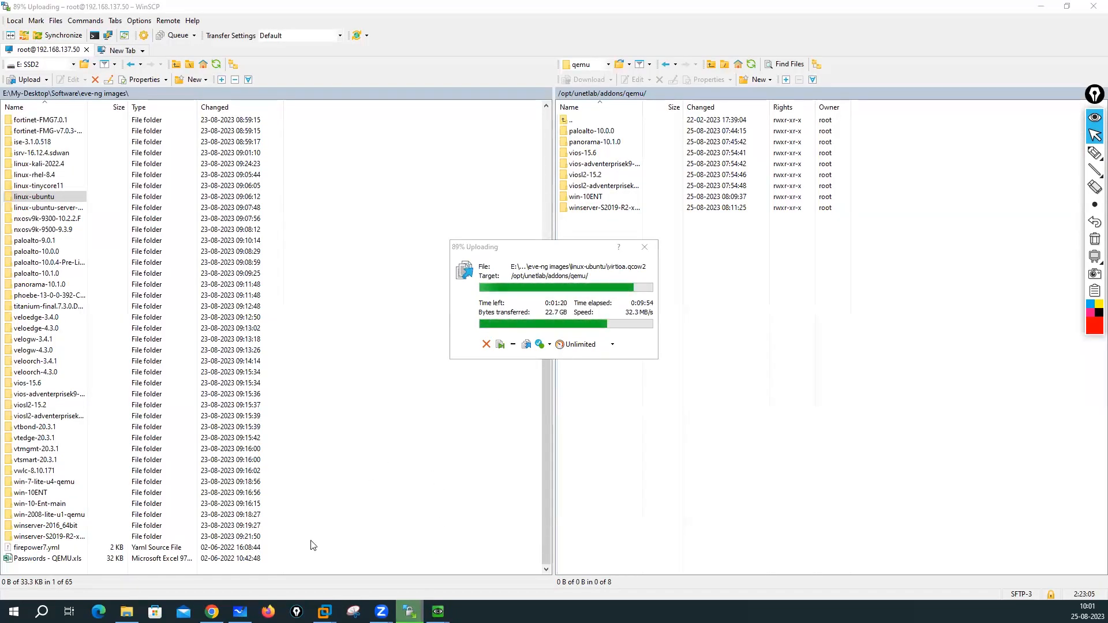
left_click(212, 611)
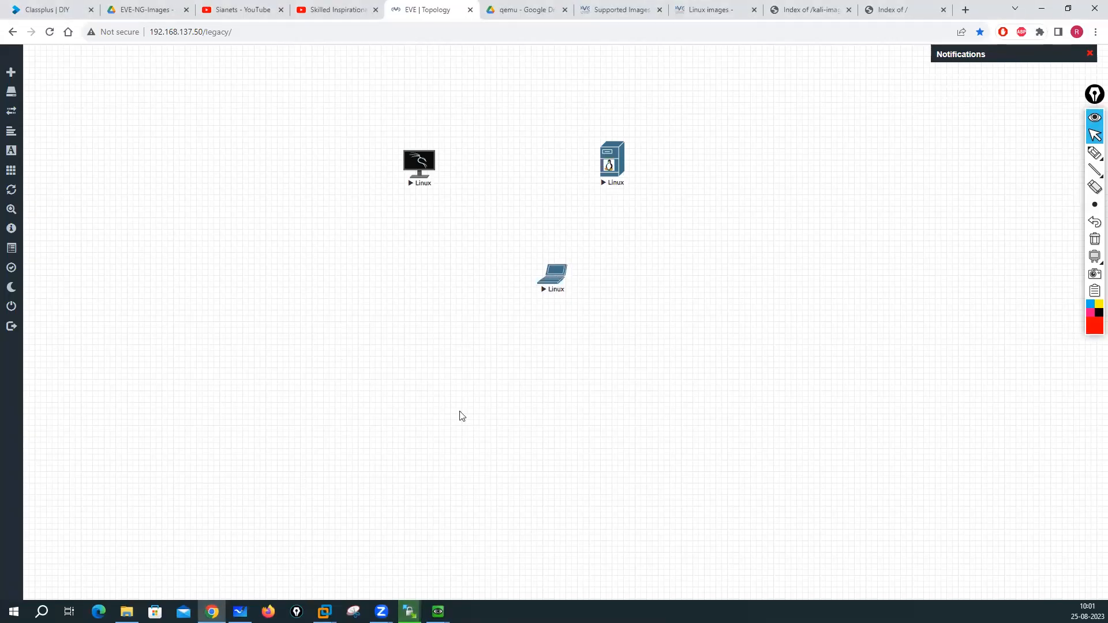
mouse_move(438, 612)
left_click(366, 564)
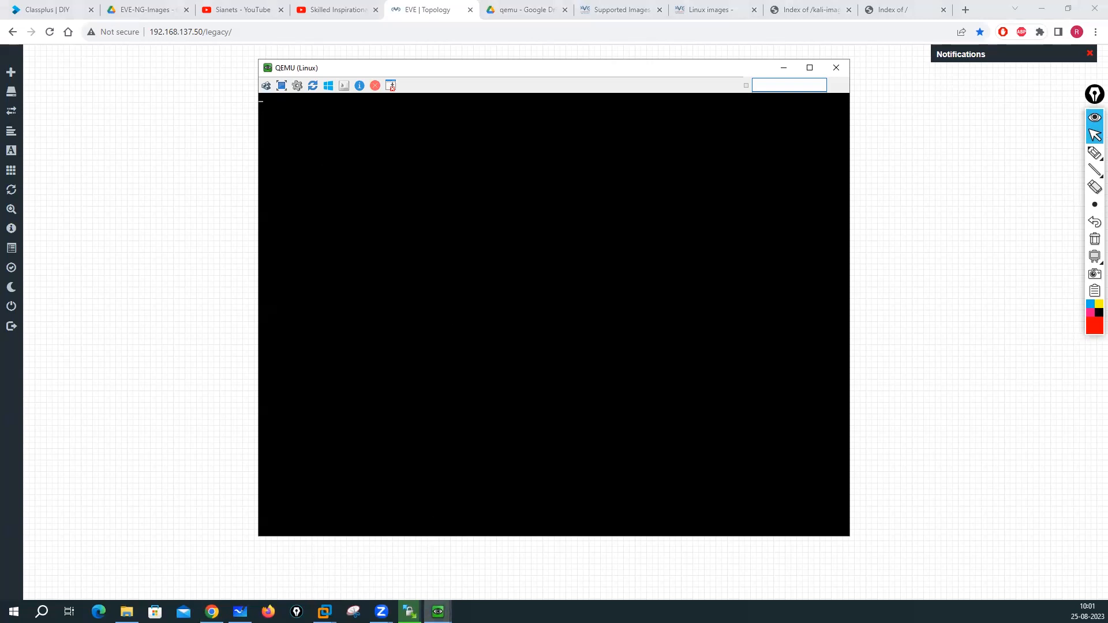
mouse_move(438, 611)
left_click(460, 553)
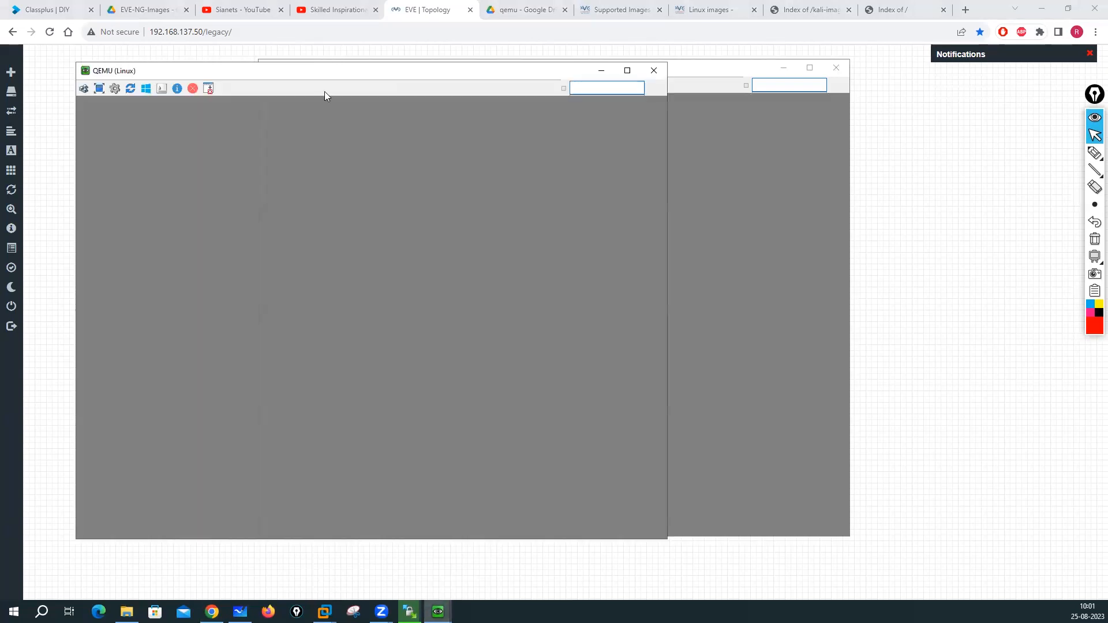
left_click_drag(357, 74, 710, 83)
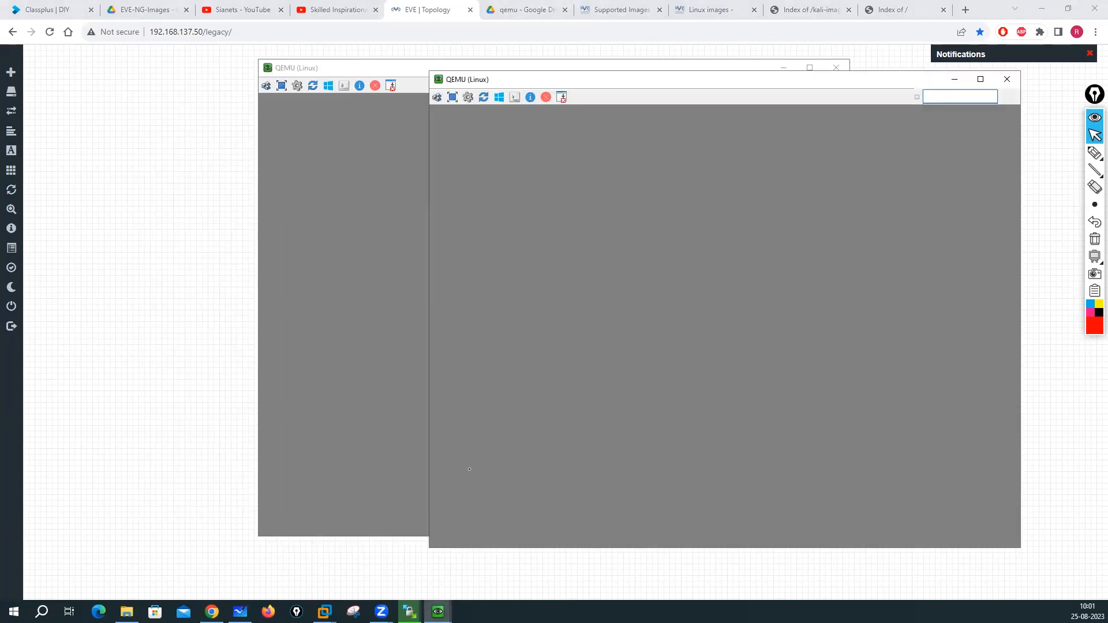
left_click(438, 612)
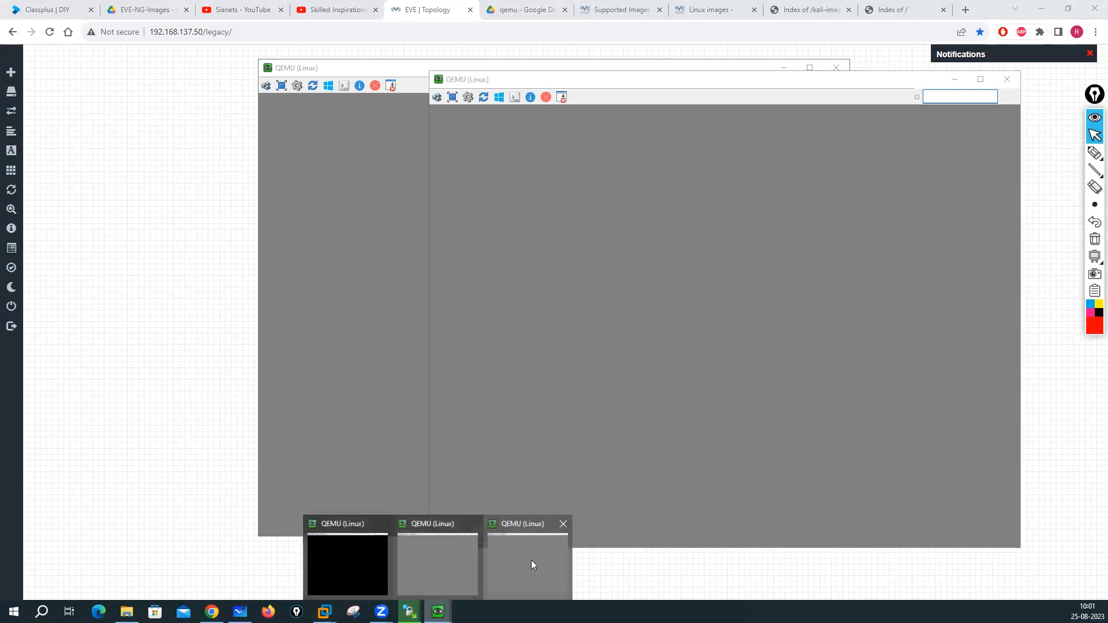
left_click(531, 560)
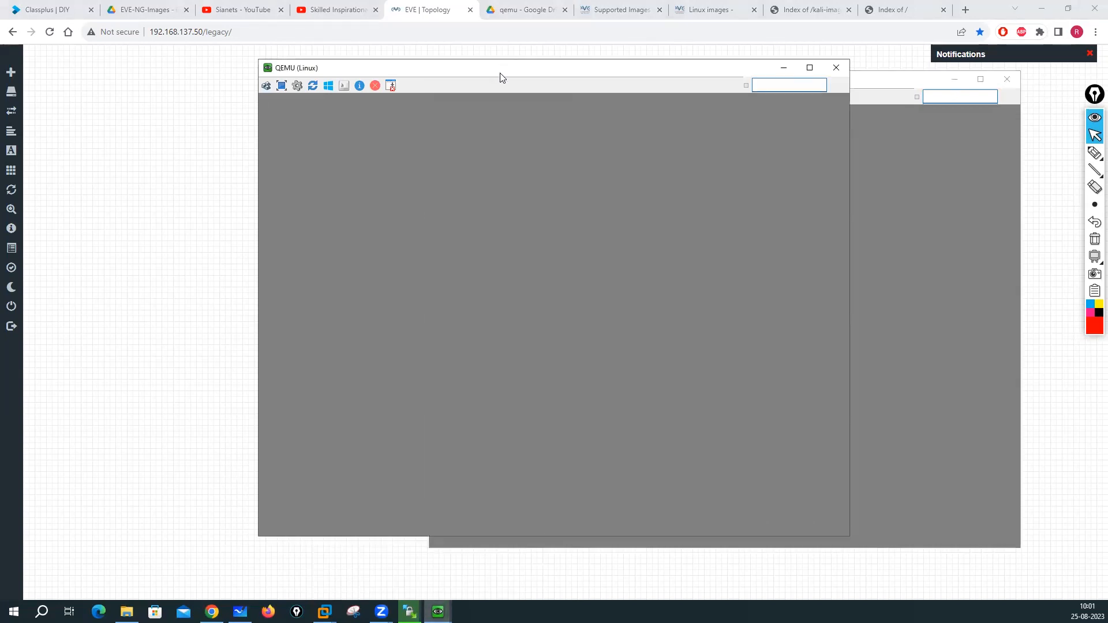
left_click_drag(500, 77, 772, 113)
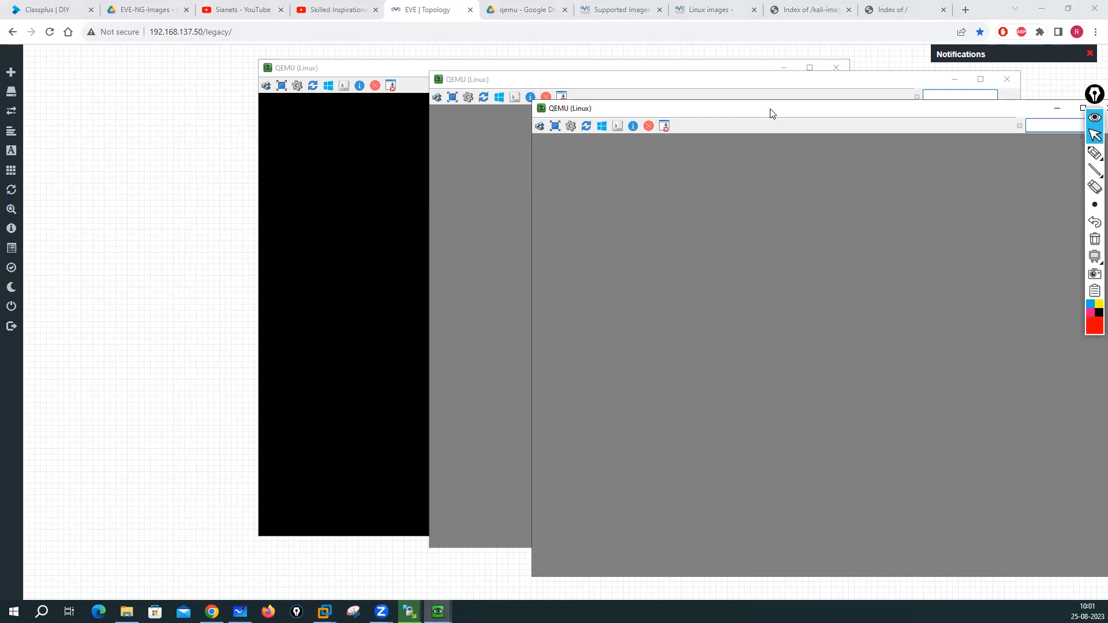
left_click(376, 174)
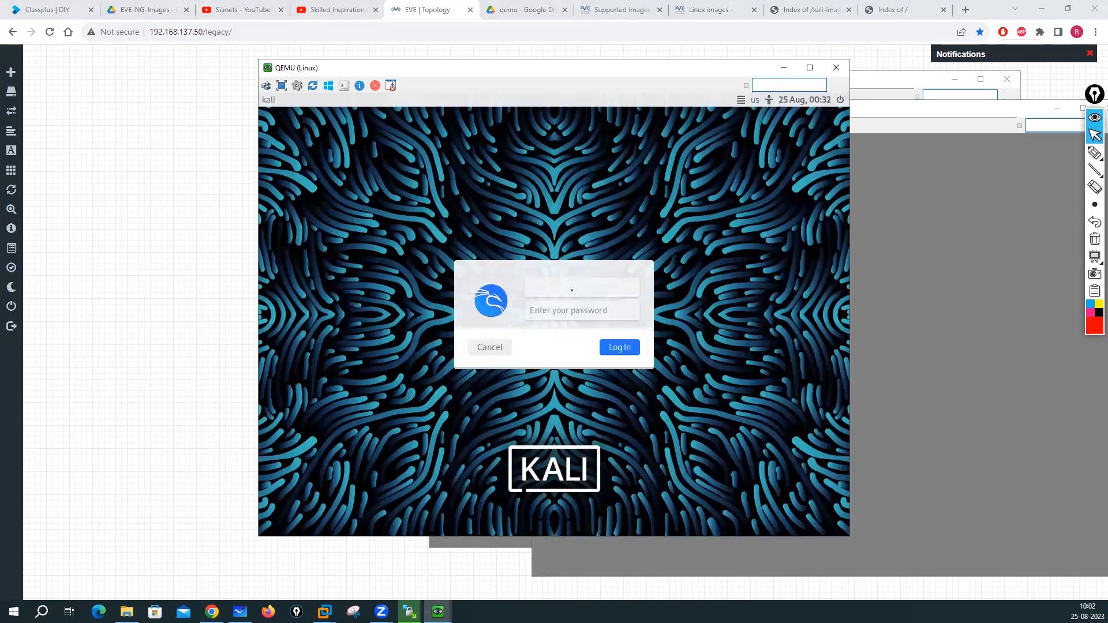
- Sign in to Kali, then maximize, restore and reposition its console window
key("Tab")
left_click(627, 348)
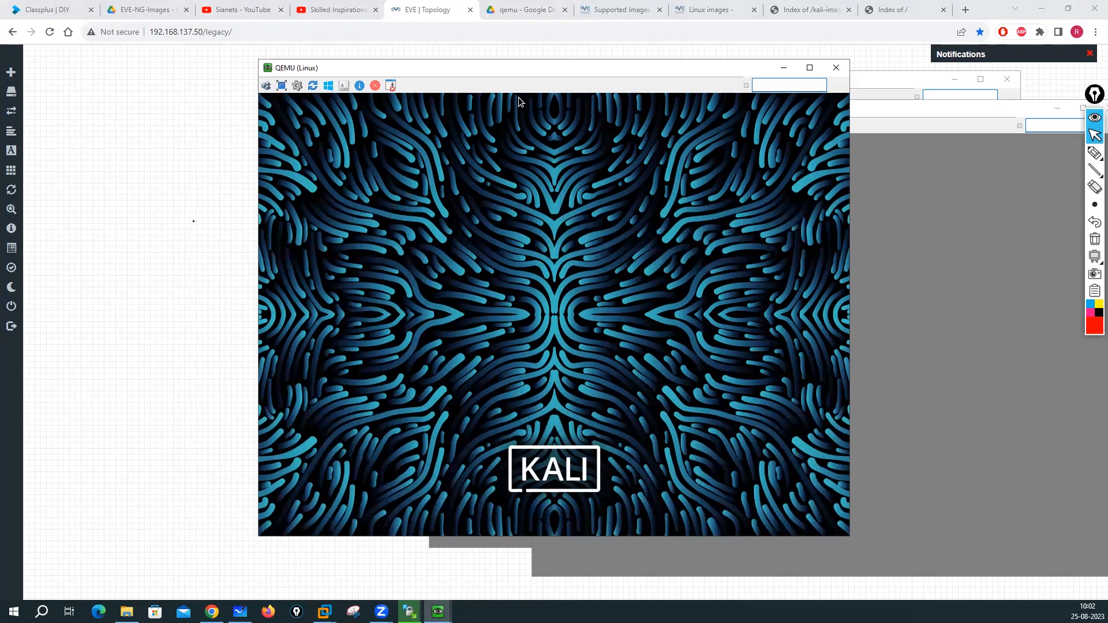
left_click_drag(518, 68, 328, 61)
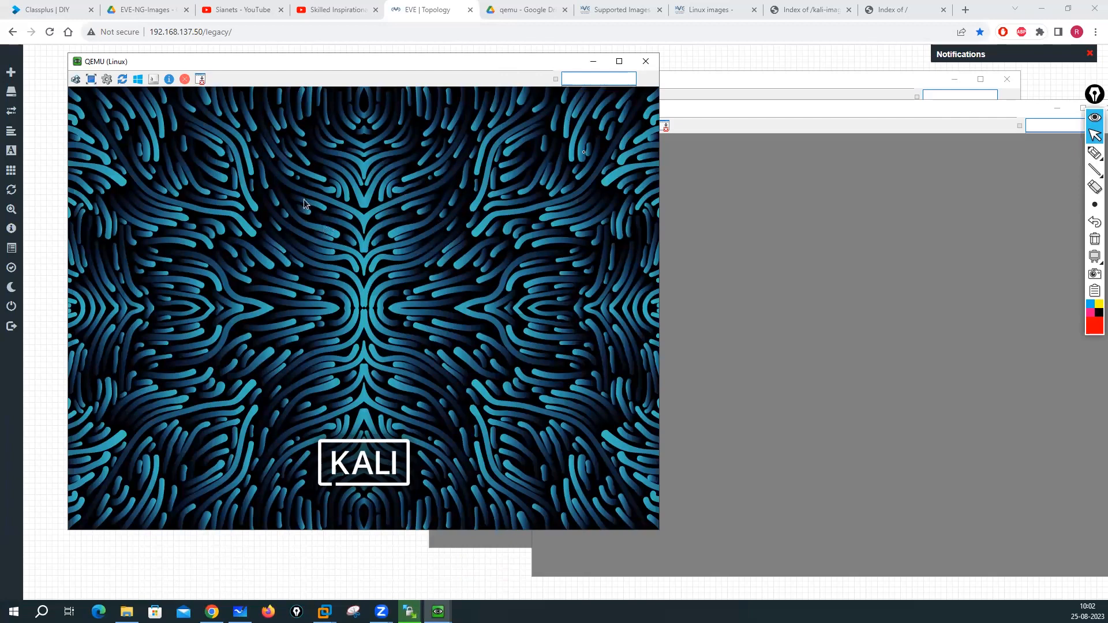
left_click(620, 61)
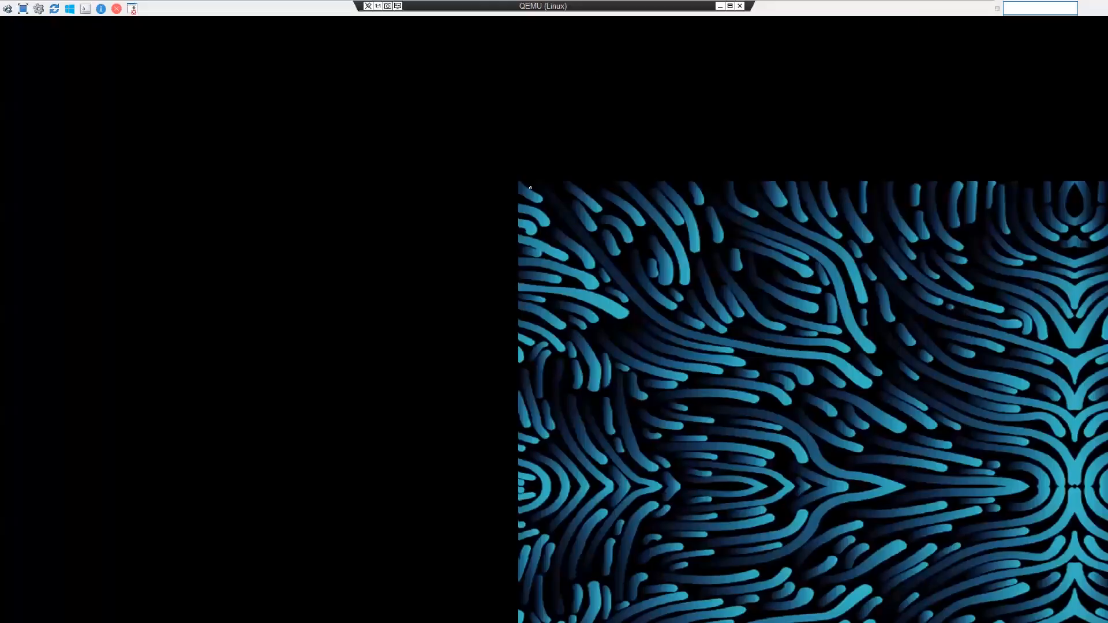
left_click(731, 6)
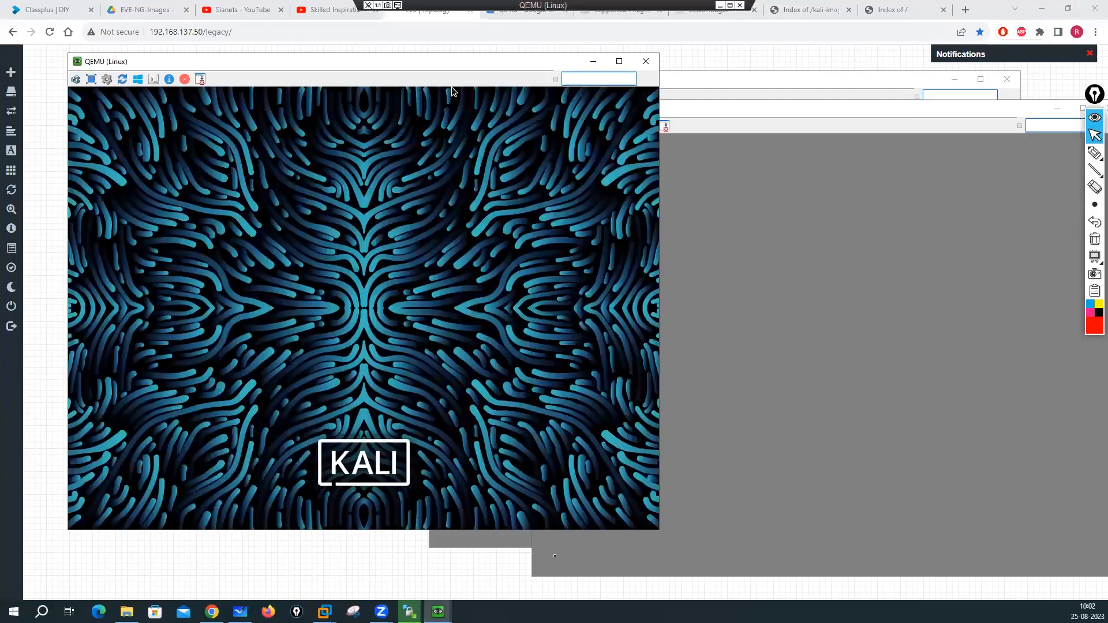
left_click_drag(370, 60, 344, 40)
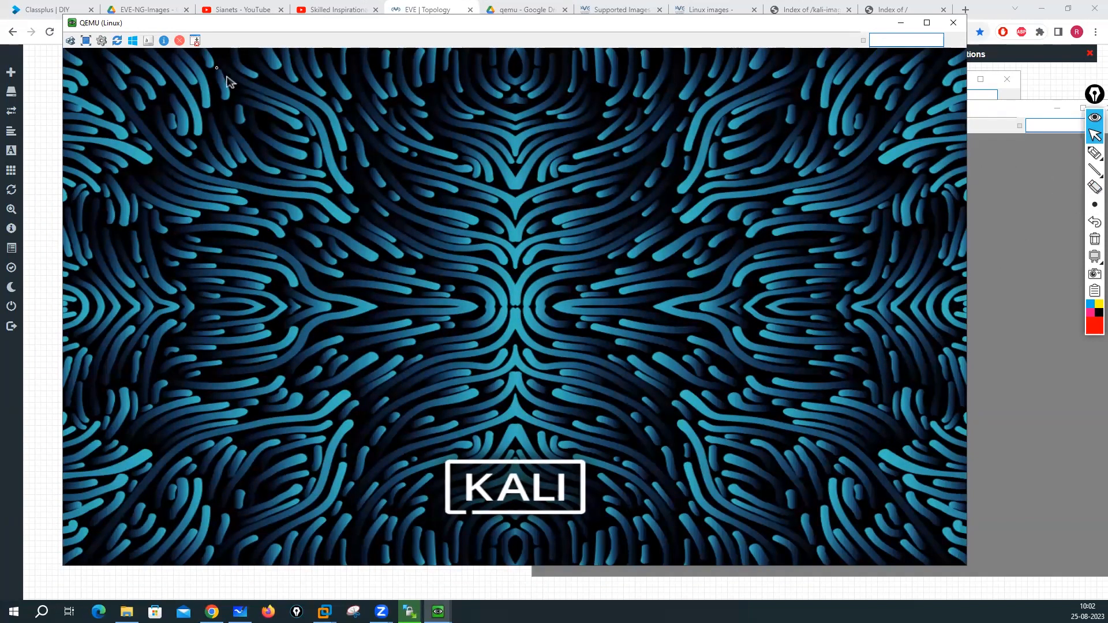
- Switch among the node consoles, finishing back on the Kali console
left_click_drag(284, 28, 267, 28)
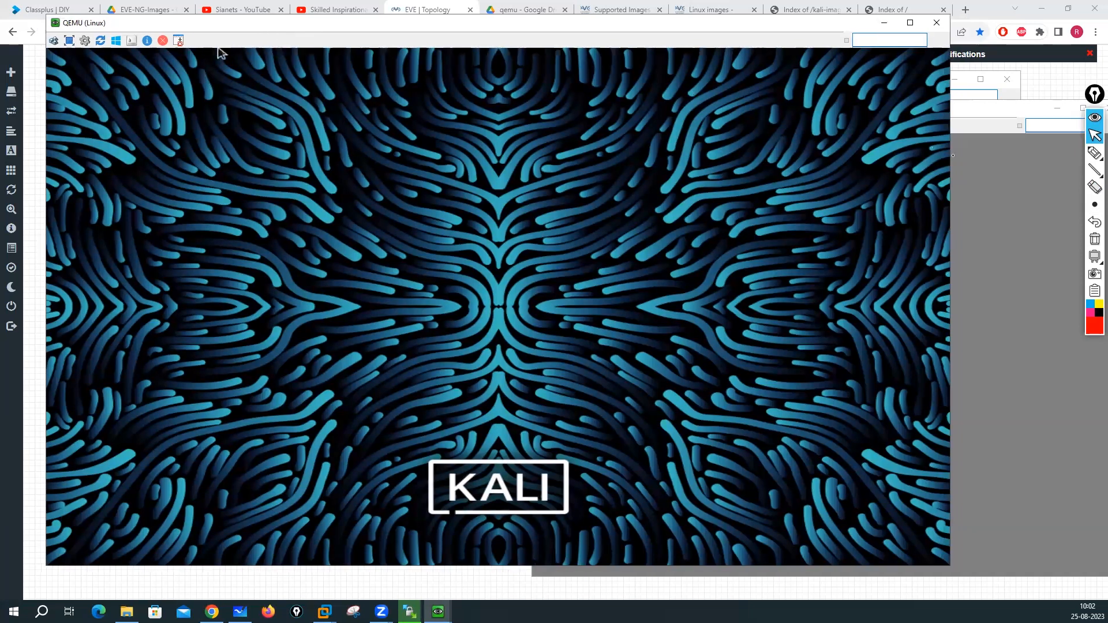
left_click(1018, 199)
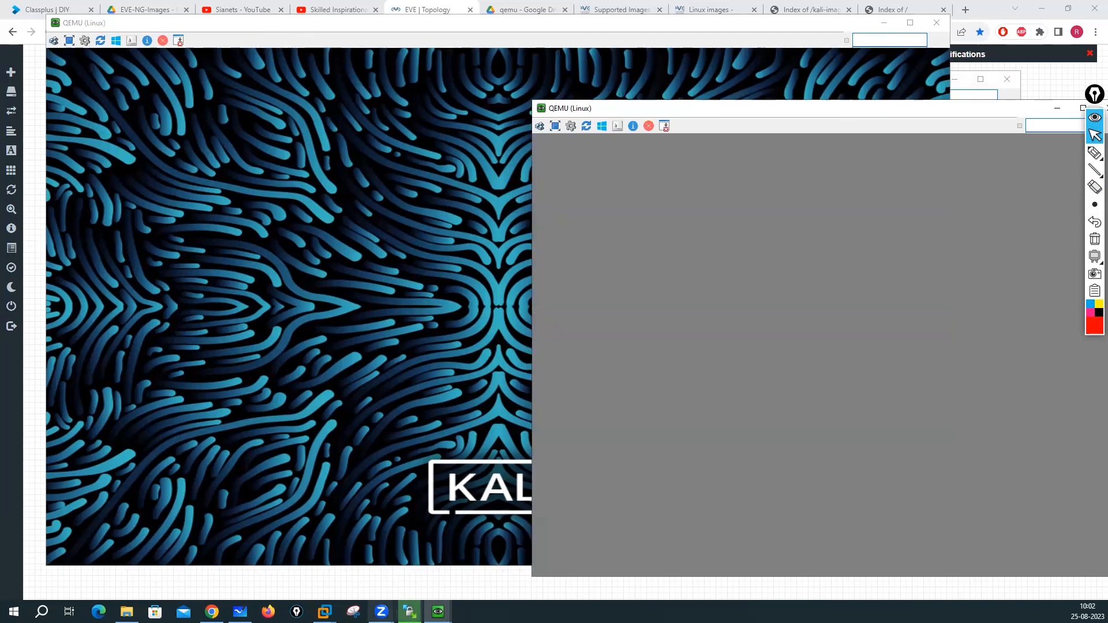
mouse_move(438, 612)
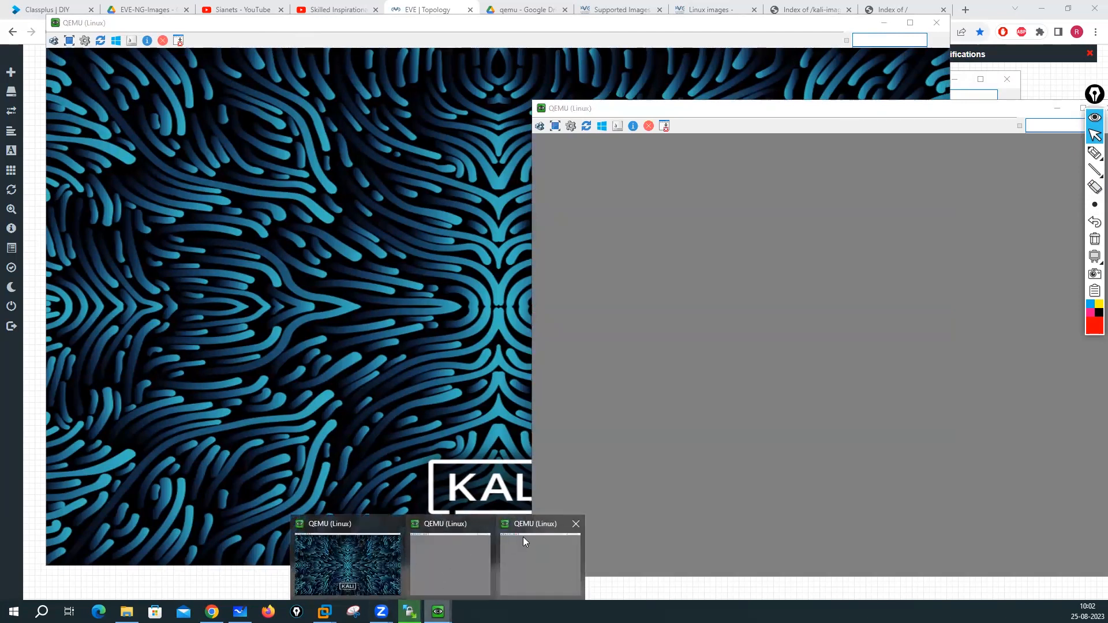
left_click(444, 542)
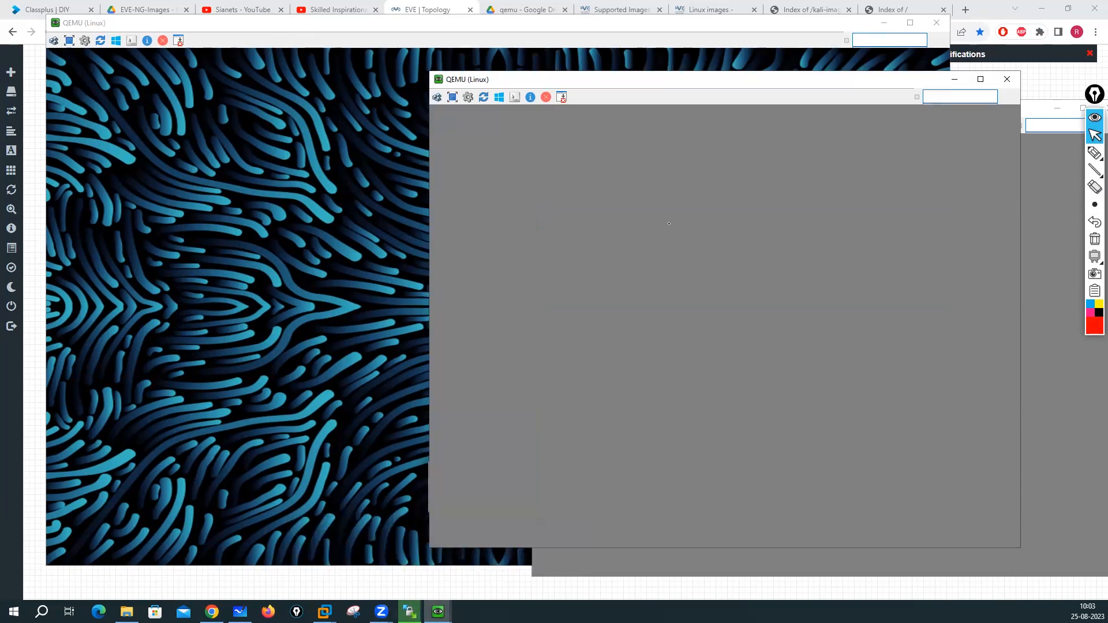
left_click(218, 207)
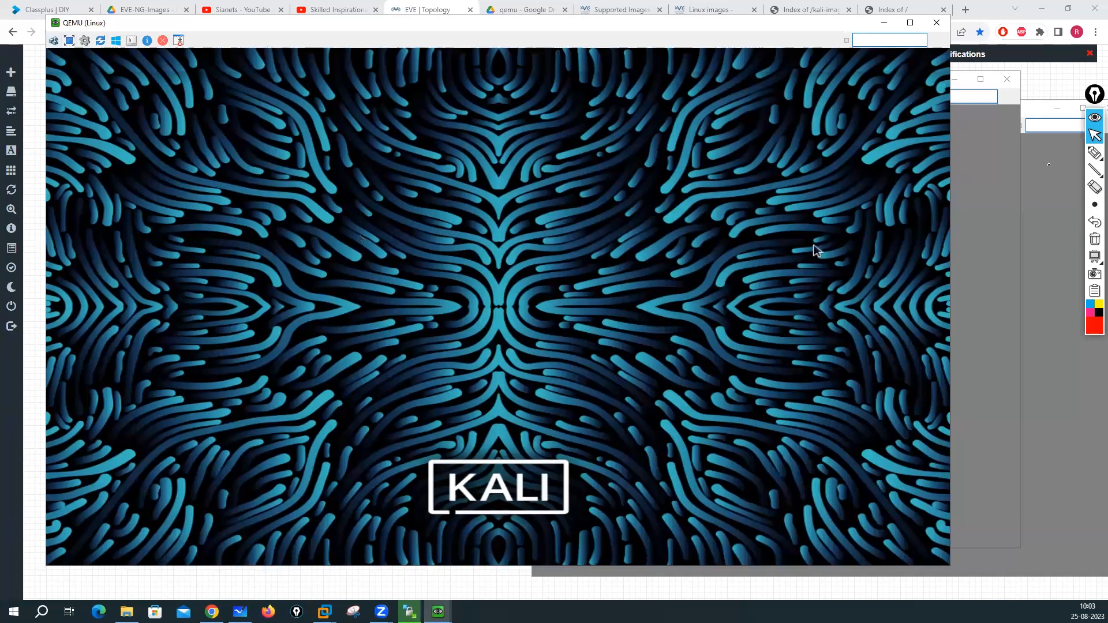
- Return to the lab topology and launch Task Manager from the taskbar
left_click(1046, 86)
right_click(314, 238)
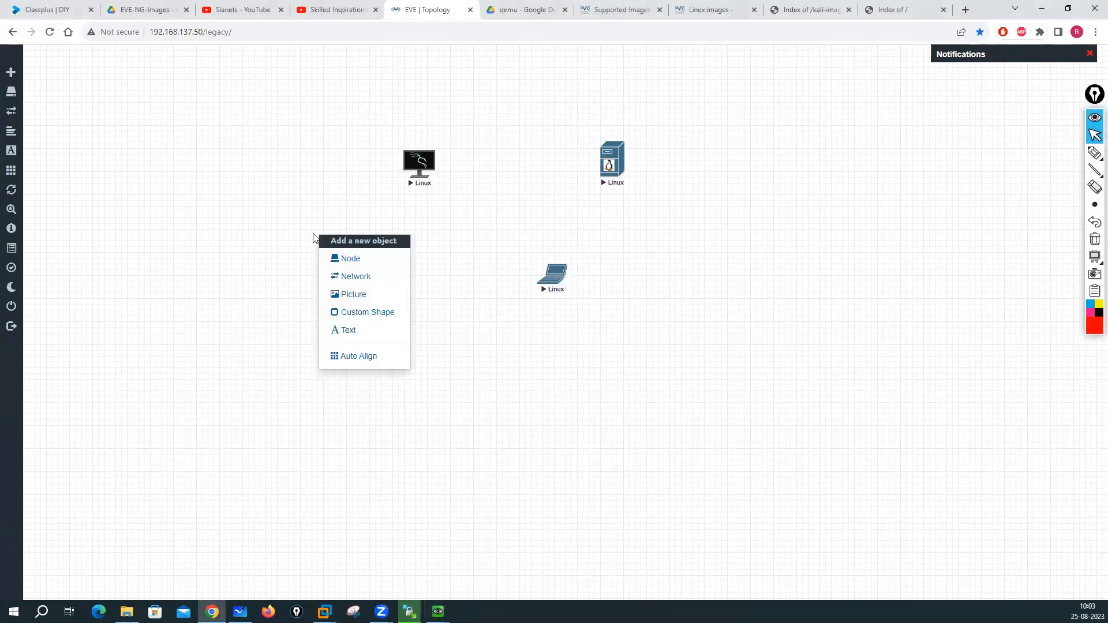
left_click(230, 245)
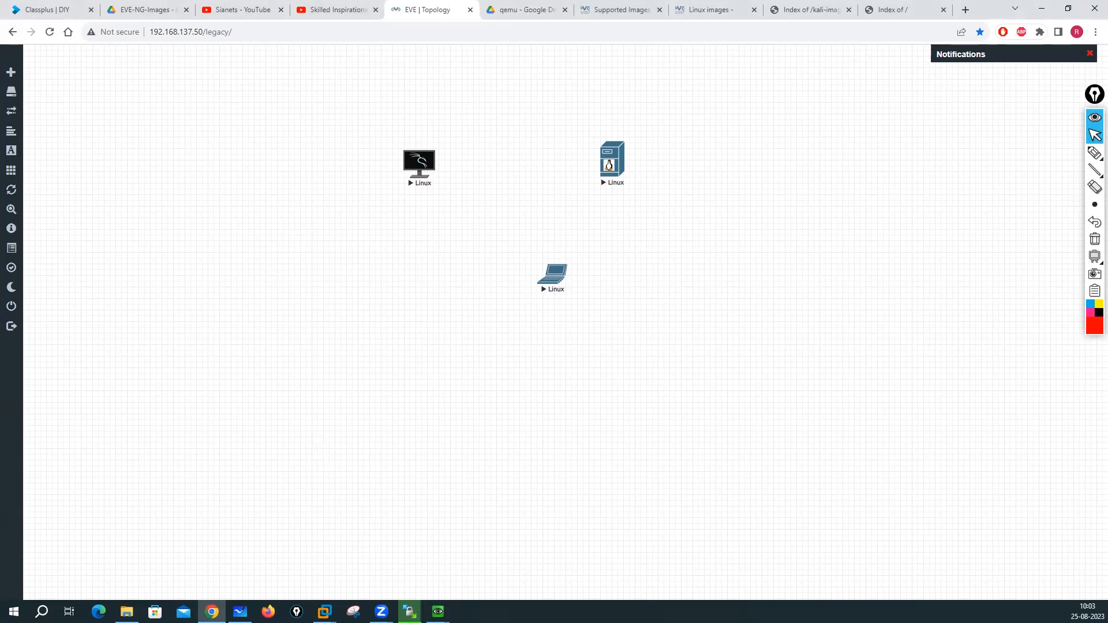
right_click(537, 611)
left_click(572, 555)
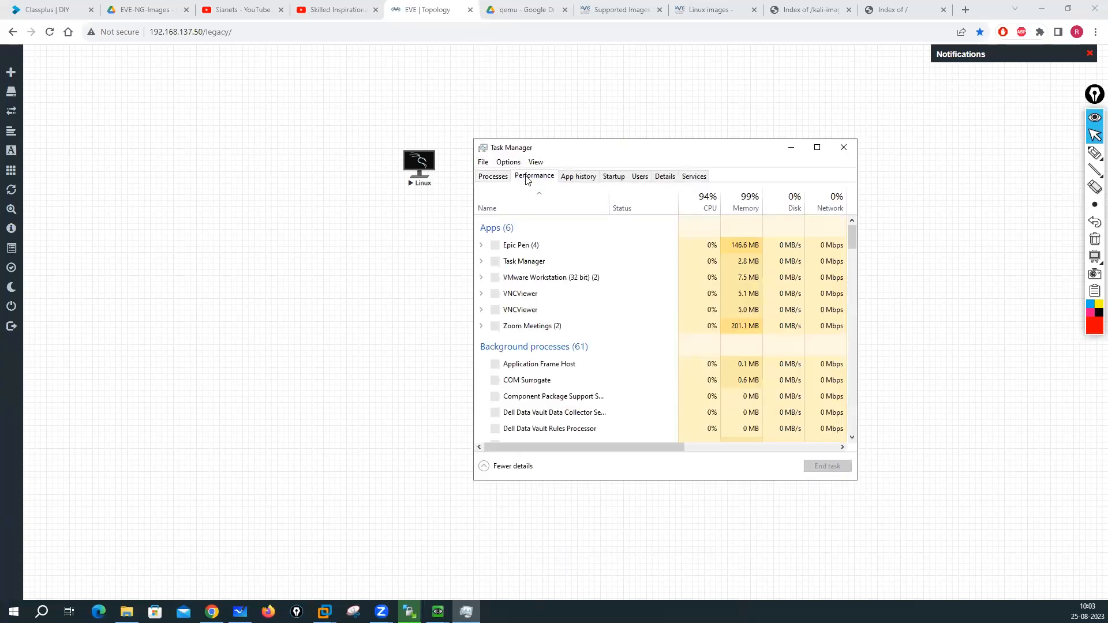
- Review the Memory, Disk 0 and CPU performance graphs, then close Task Manager
left_click(528, 179)
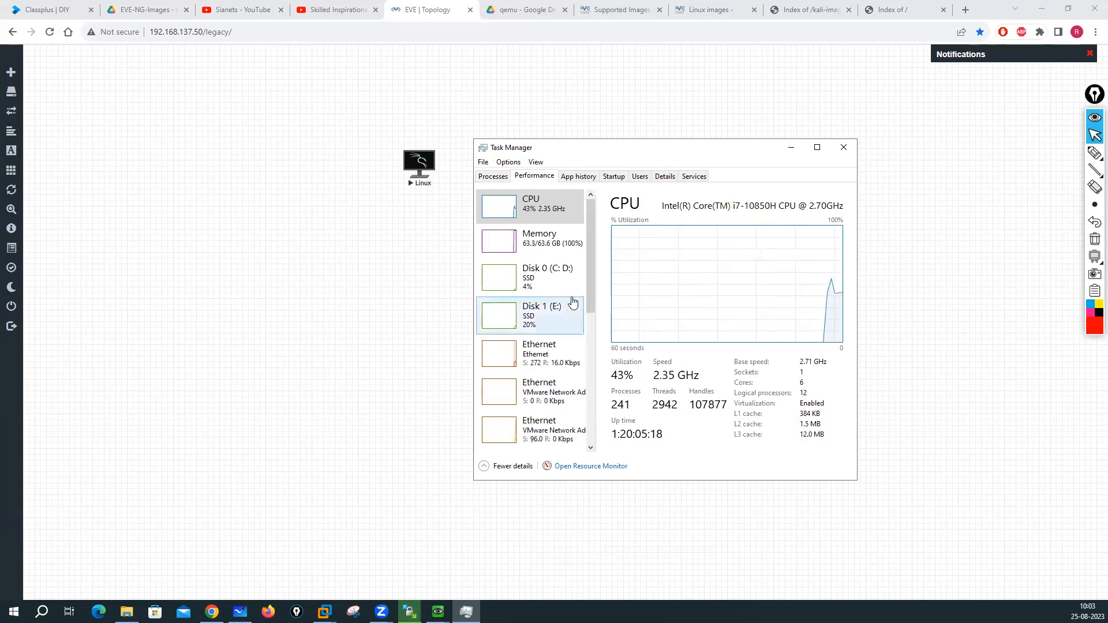
left_click(536, 253)
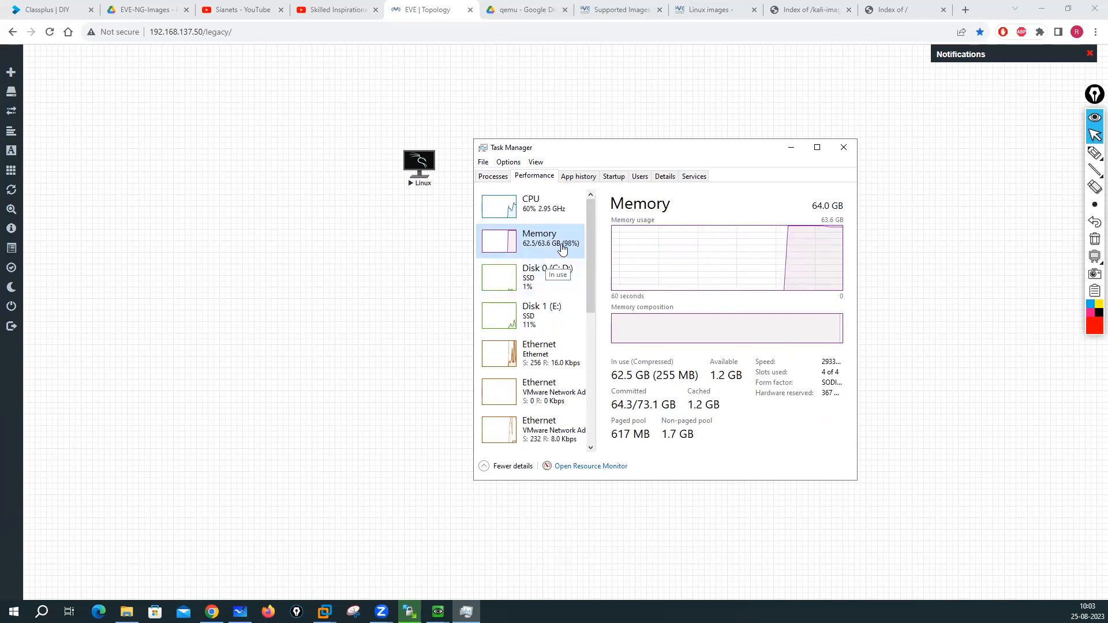
left_click(548, 282)
left_click(522, 239)
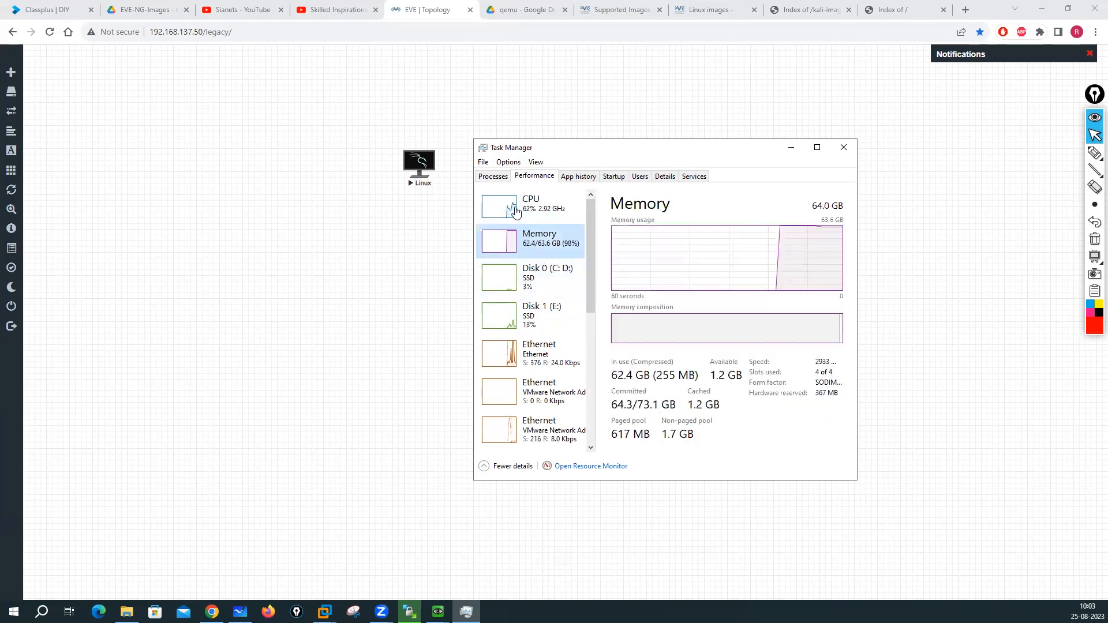
left_click(515, 212)
left_click(558, 286)
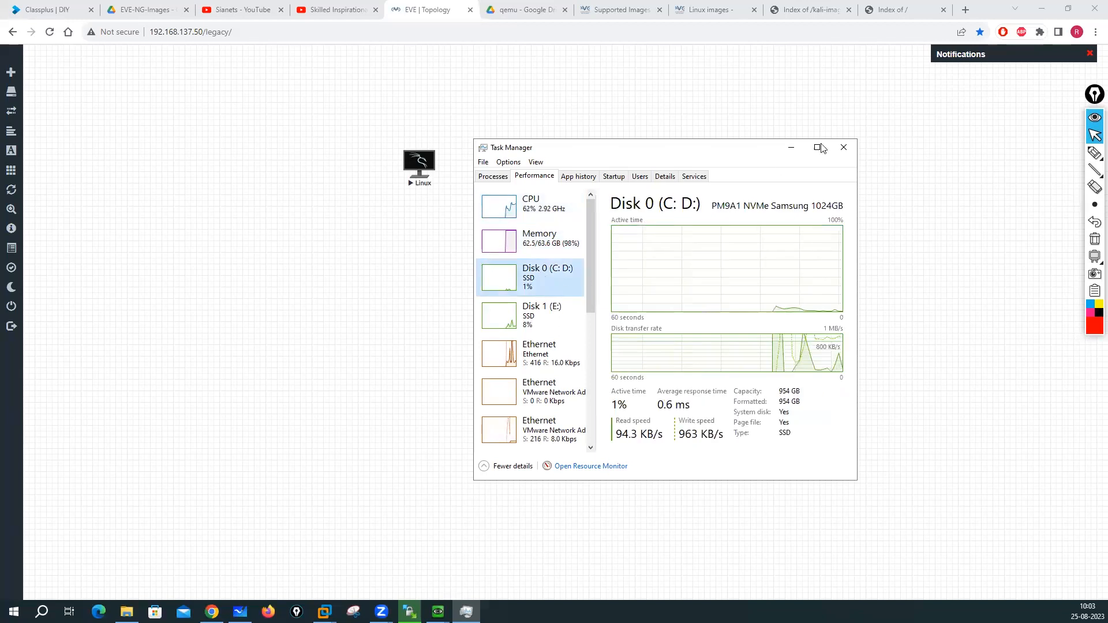
left_click(844, 147)
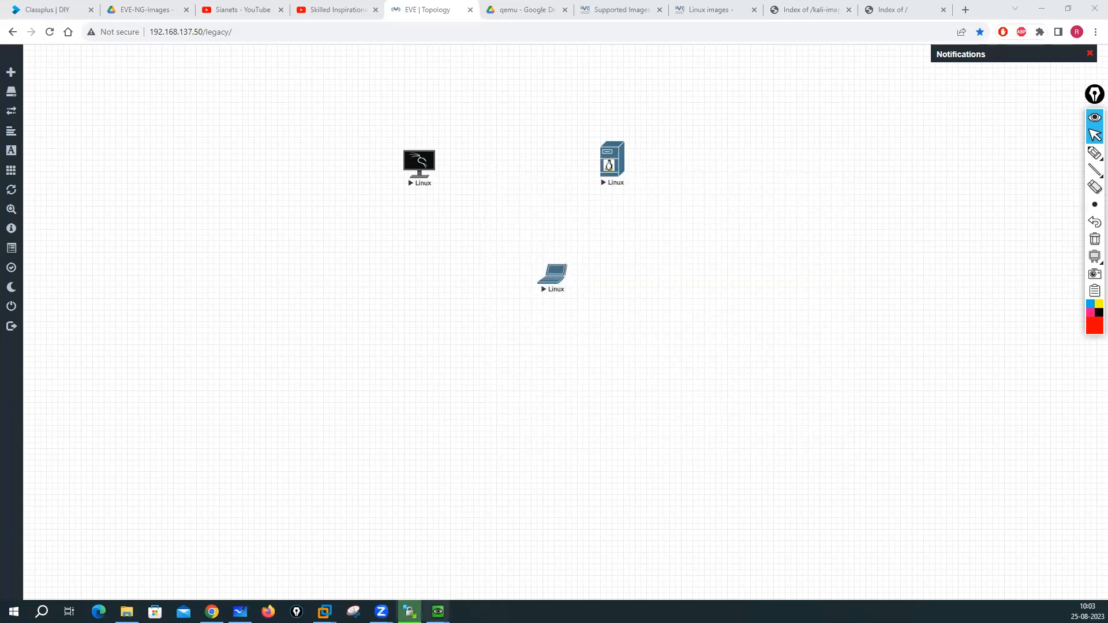
- Cycle through the open QEMU console windows and return to the Kali console
mouse_move(438, 612)
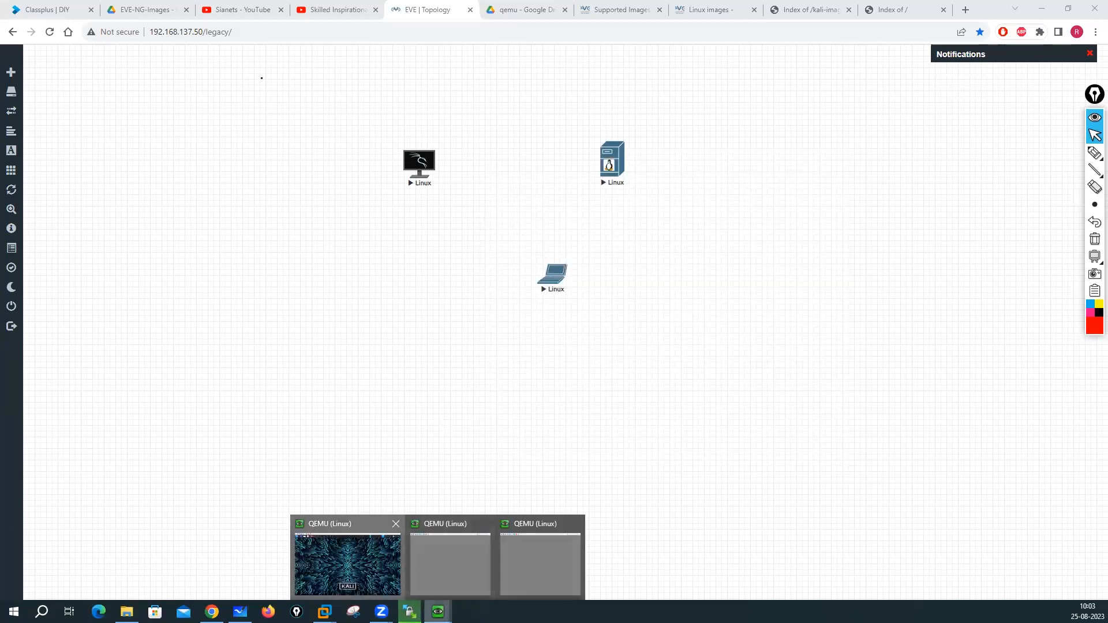
left_click(347, 564)
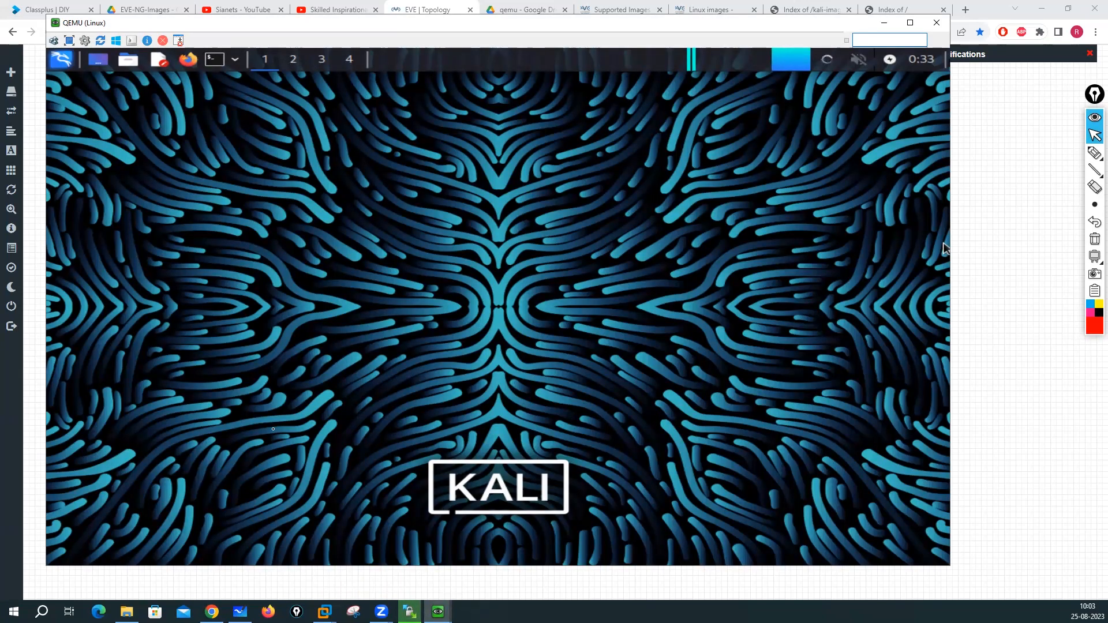
left_click(438, 612)
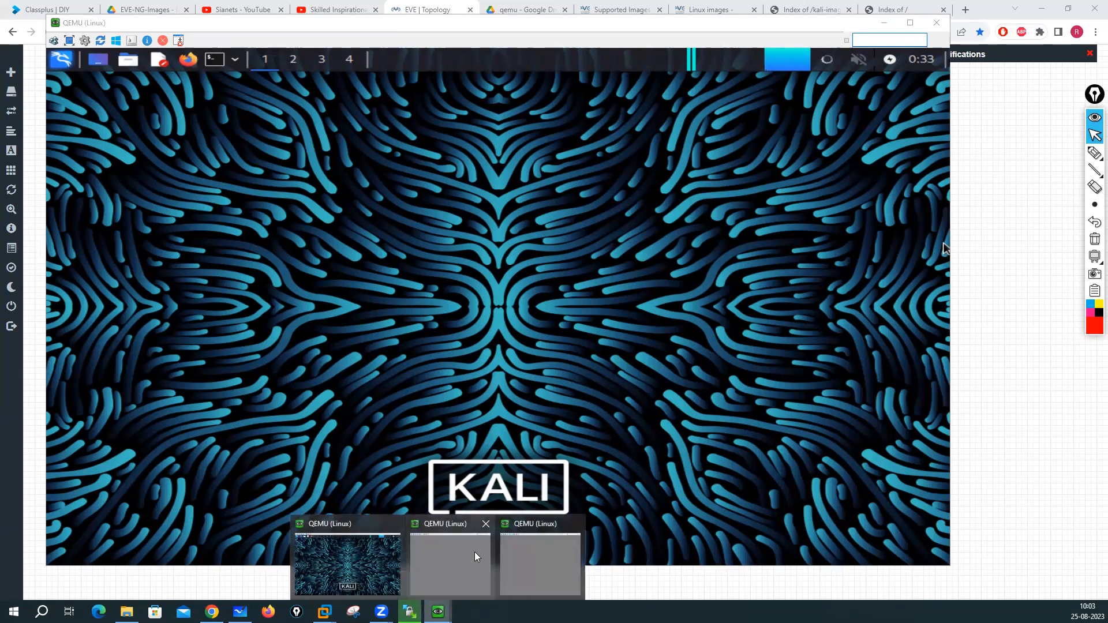
left_click(474, 552)
mouse_move(438, 612)
left_click(509, 571)
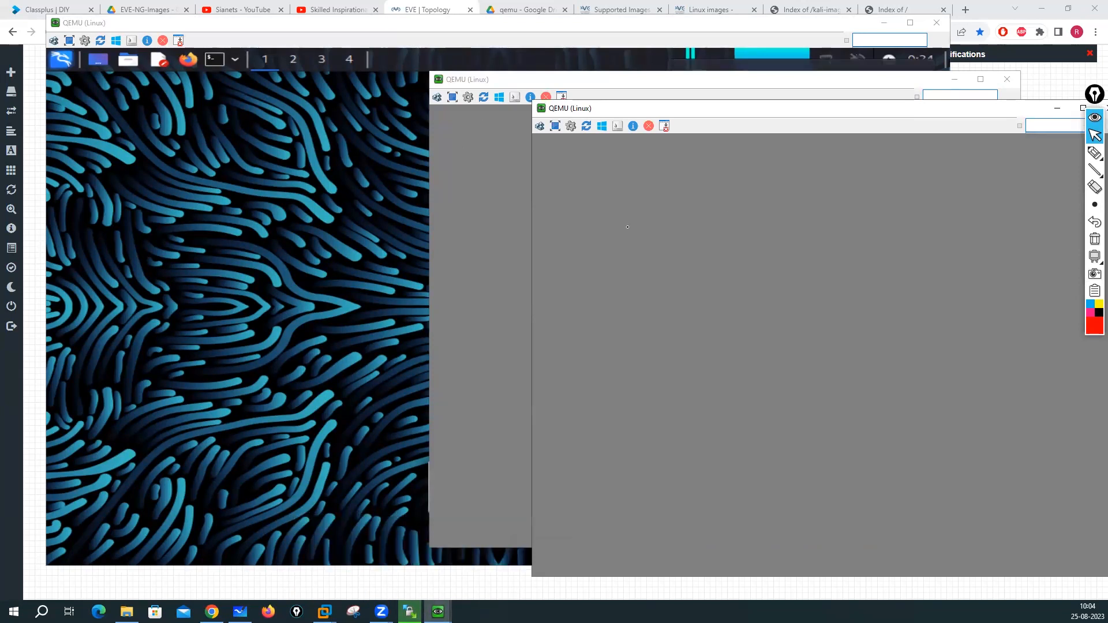
left_click(206, 178)
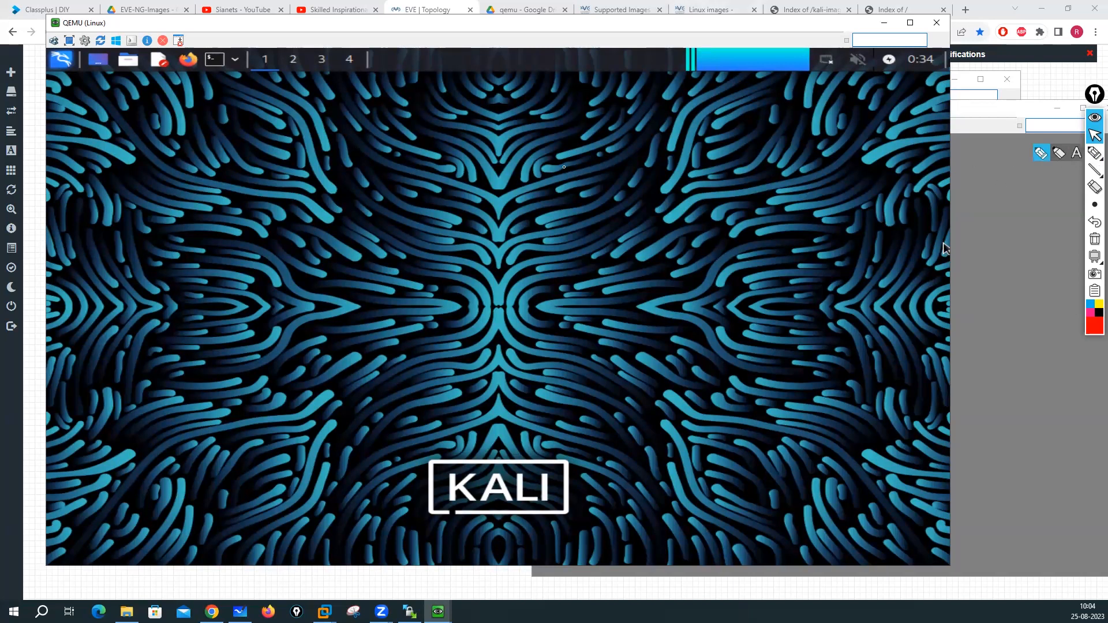
- Close the empty grey console window and start opening the Linux server node's console
left_click(1022, 204)
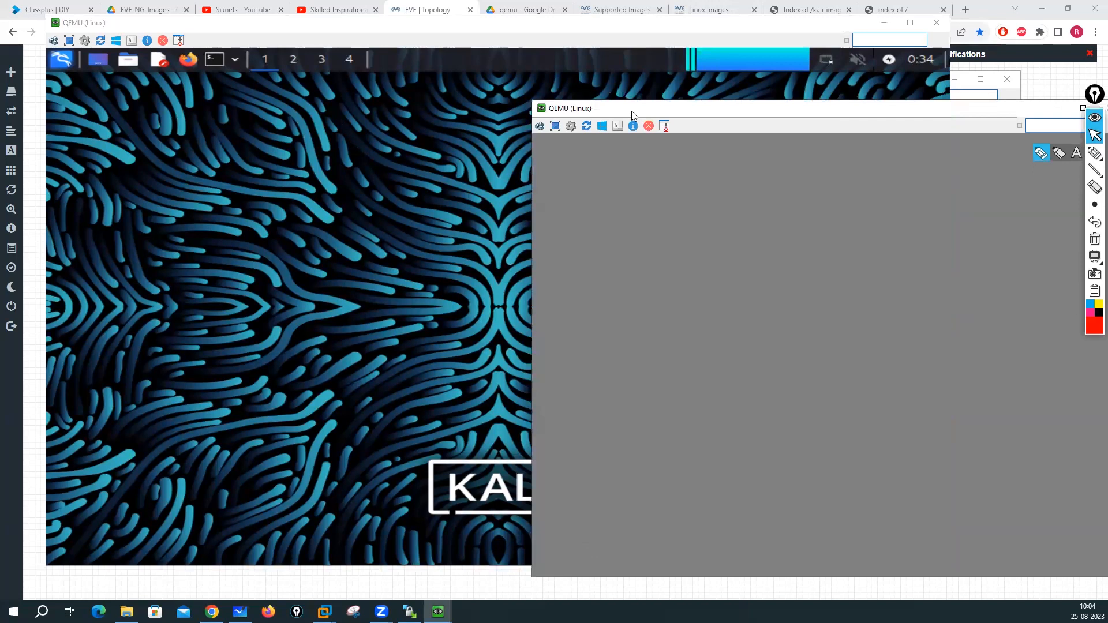
left_click_drag(603, 114, 293, 69)
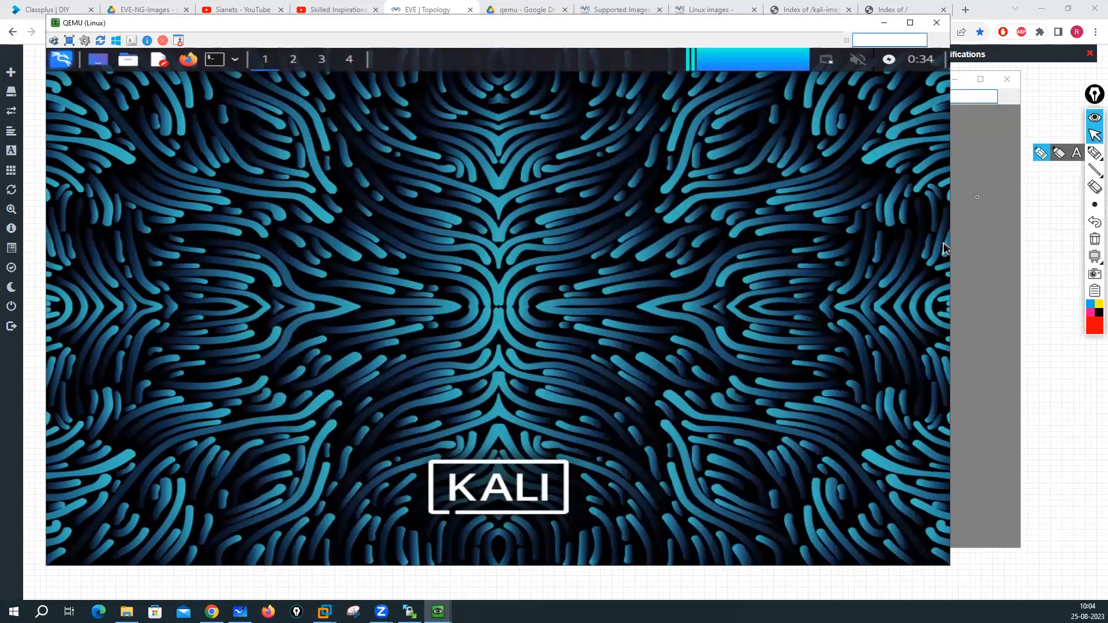
left_click(977, 210)
left_click(1005, 80)
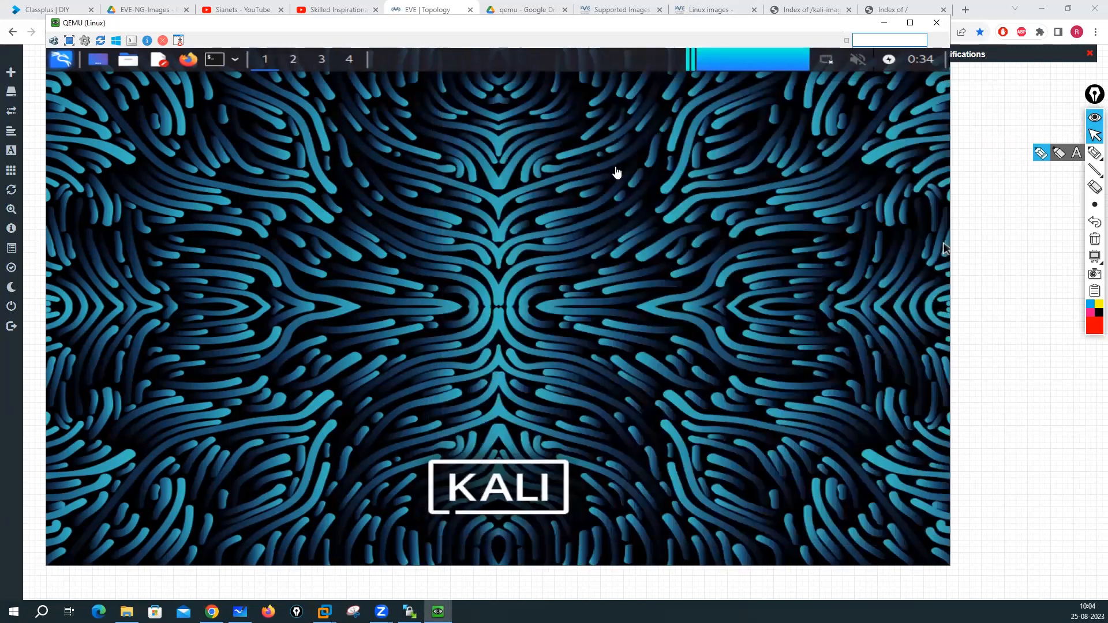
left_click(616, 169)
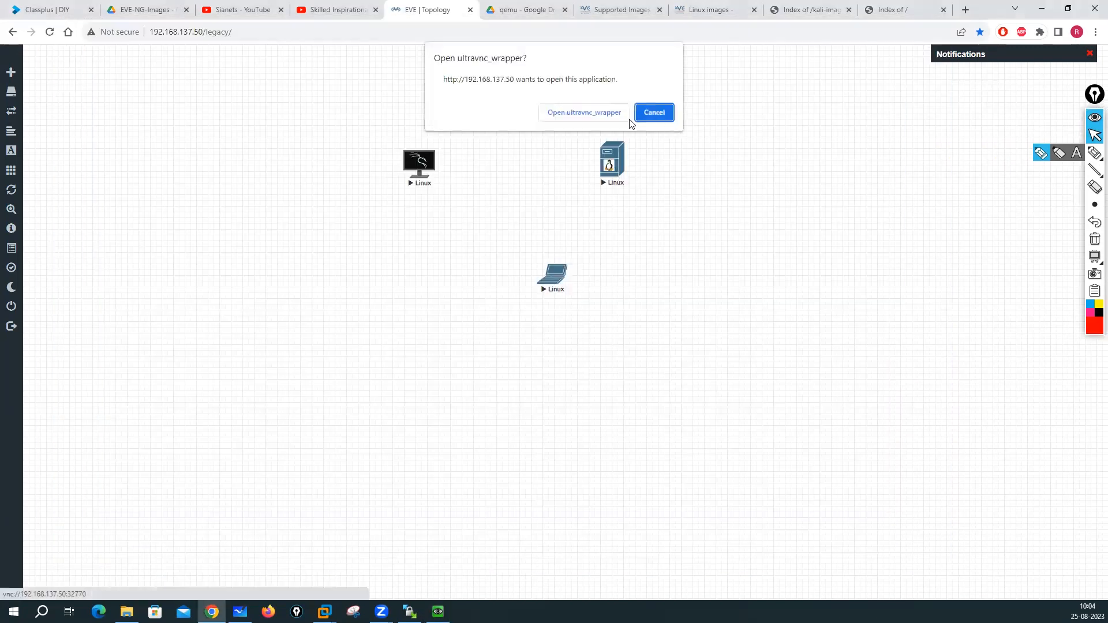
- Open the TinyCore and Red Hat laptop node consoles, choosing the 'user' account at the RHEL login
left_click(601, 114)
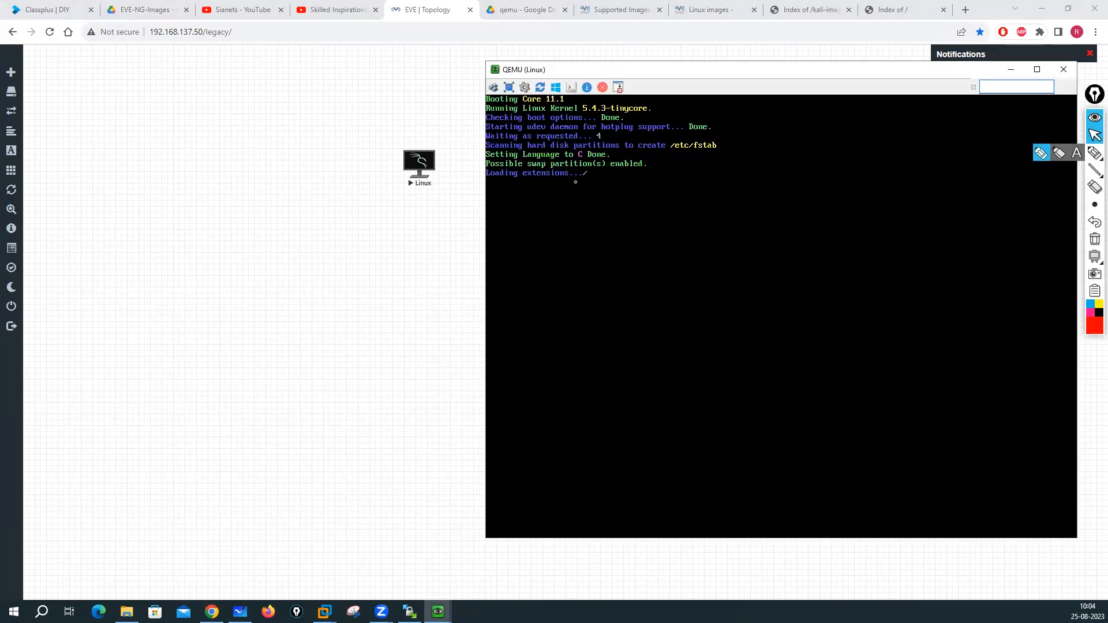
left_click(401, 271)
left_click(553, 275)
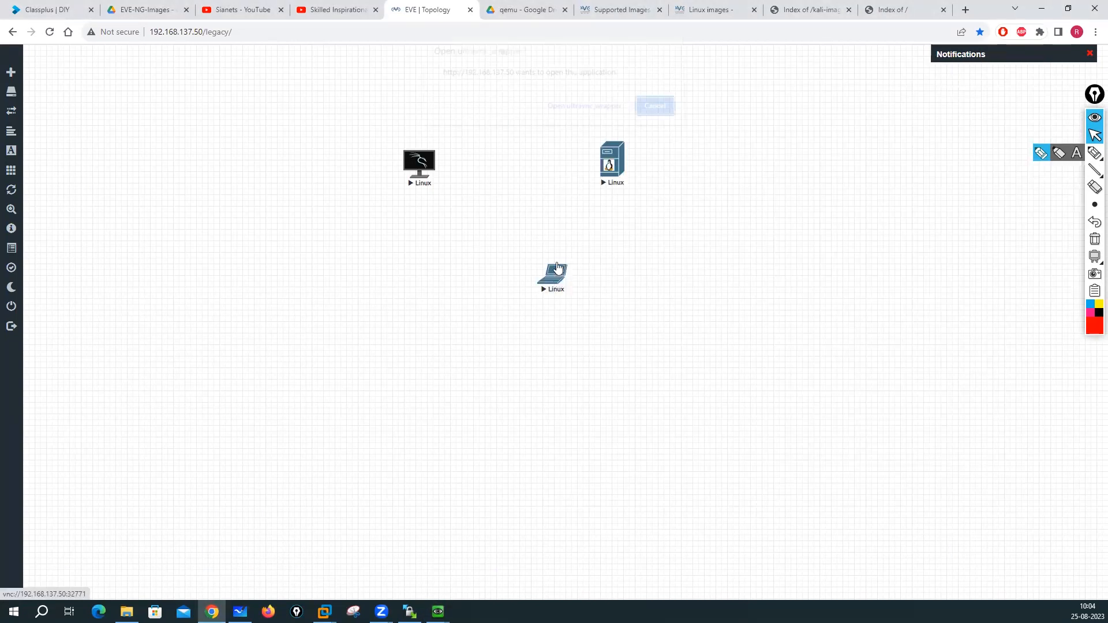
left_click(582, 113)
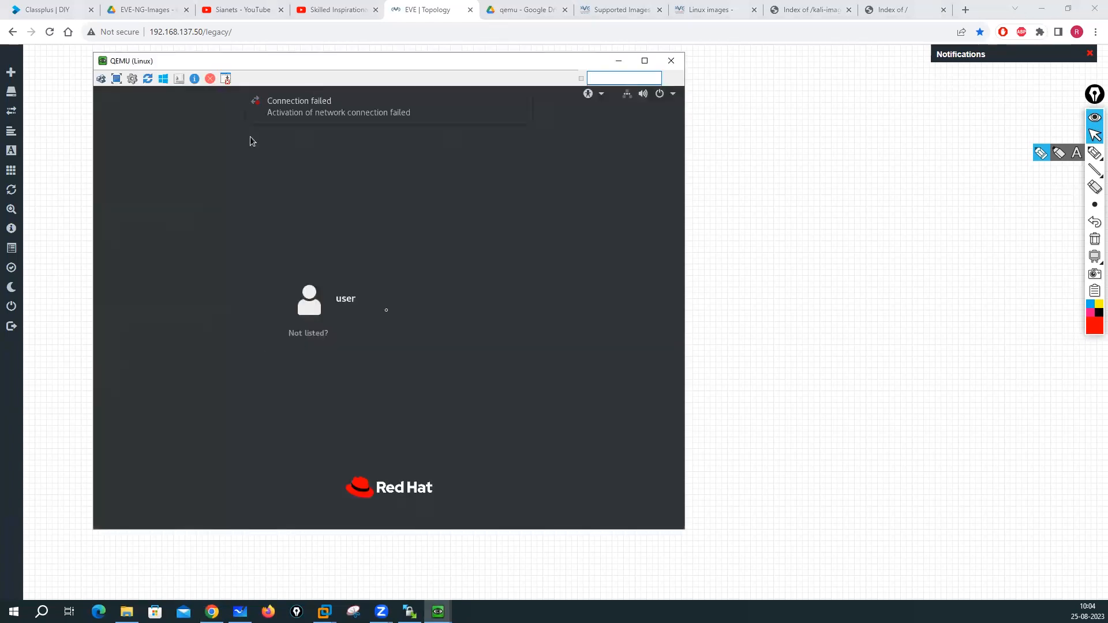
left_click(340, 300)
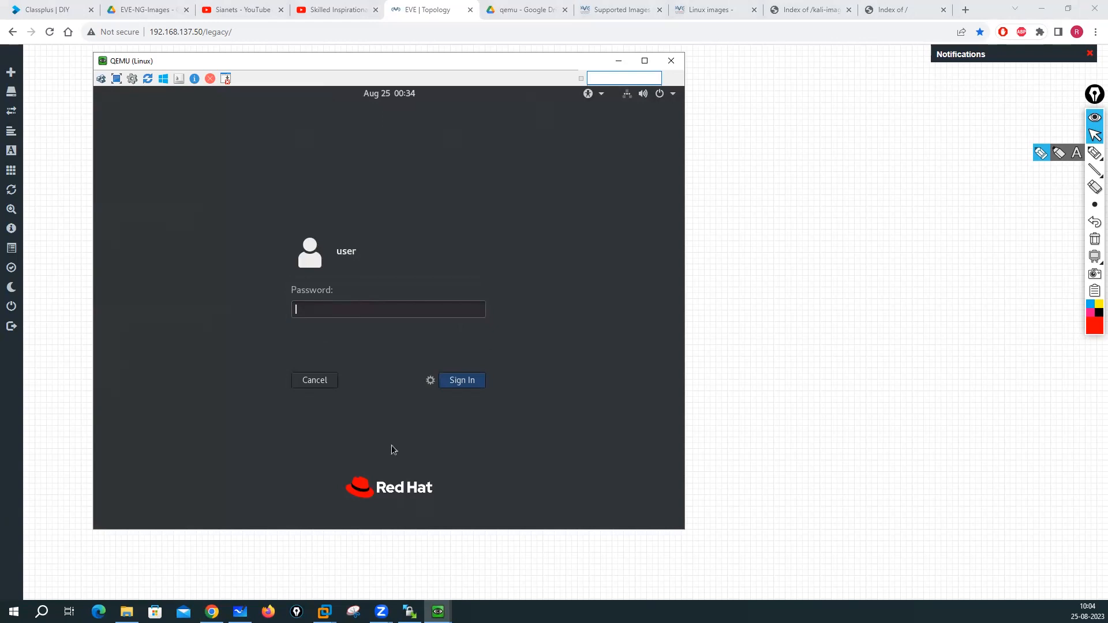
- Bring the TinyCore console forward, then switch Chrome to the EVE-NG Supported Images page
left_click(438, 612)
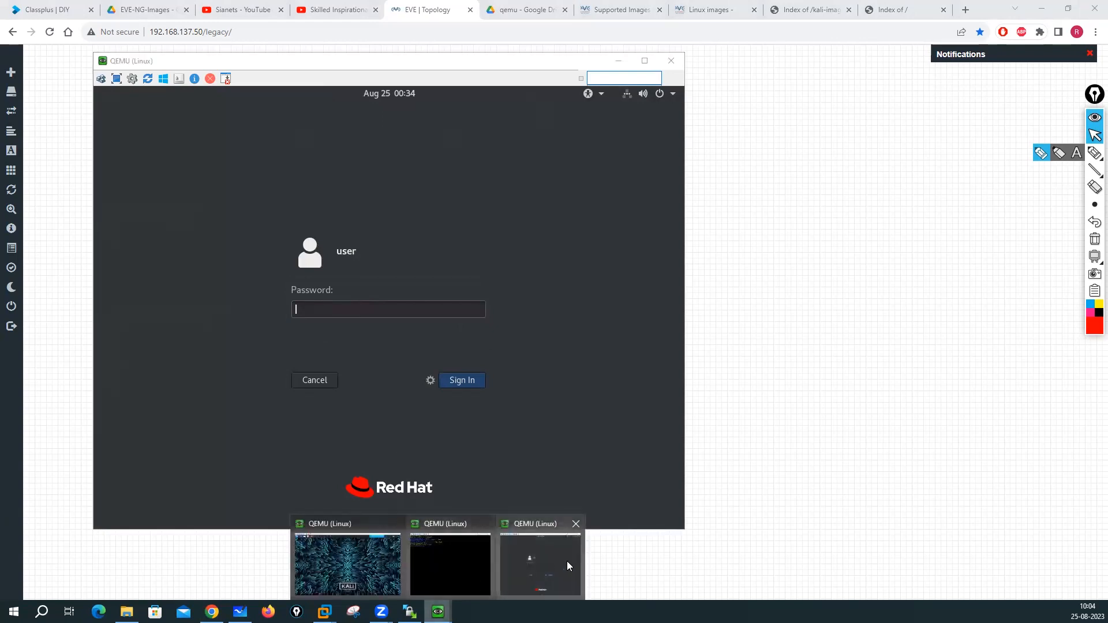
left_click(421, 571)
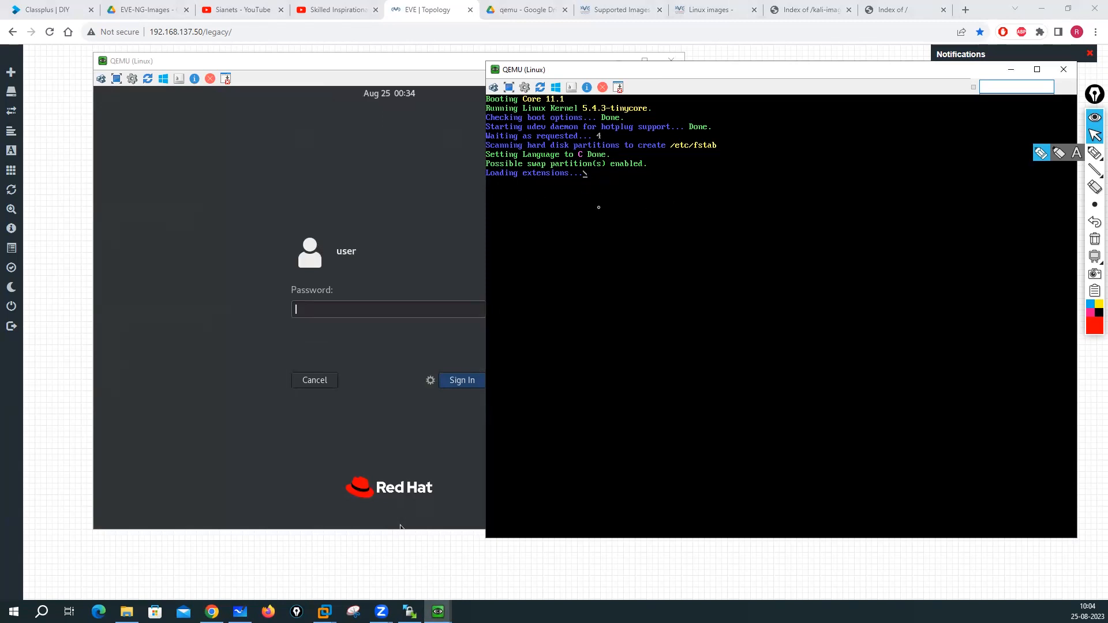
left_click(718, 4)
left_click(603, 4)
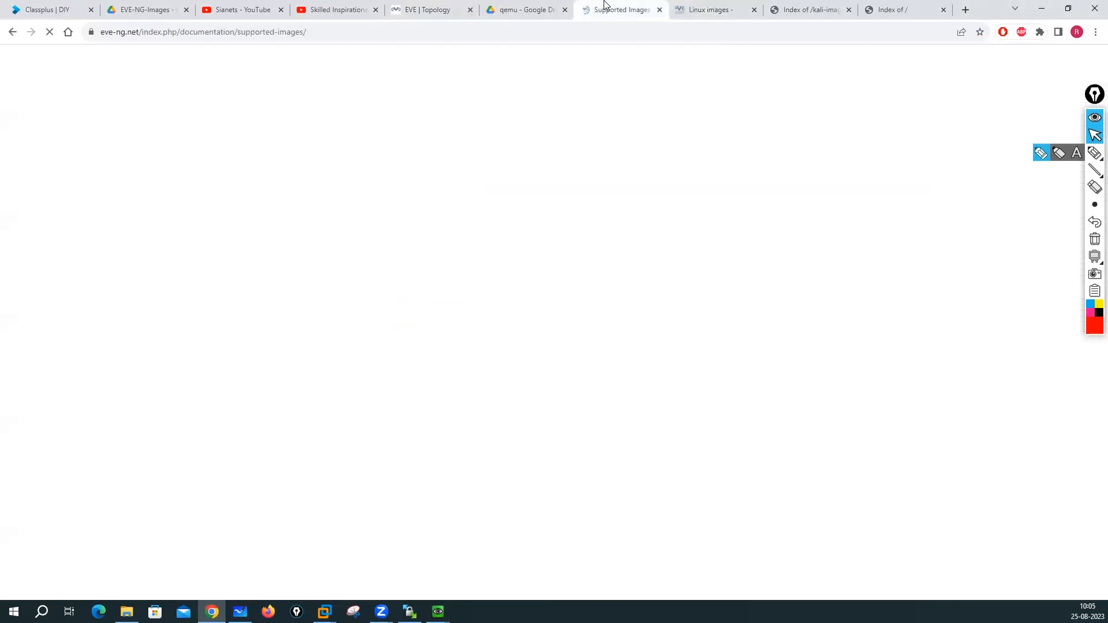
- Check the Linux image credentials table on the EVE-NG page, then return to the Red Hat console
left_click(718, 4)
scroll(479, 331, "up", 2)
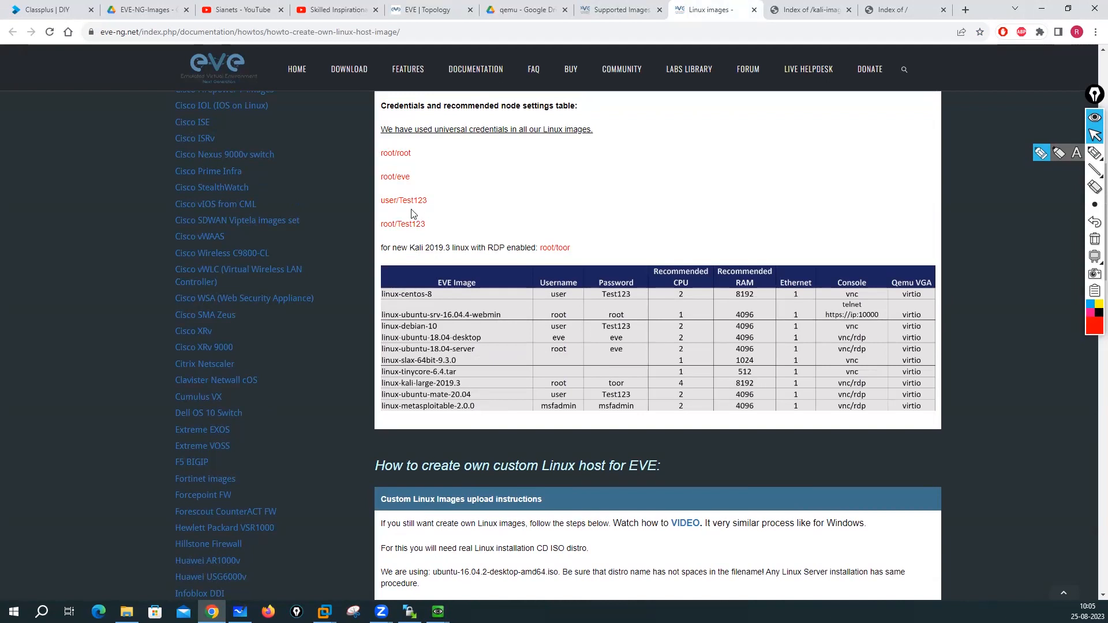
left_click(438, 612)
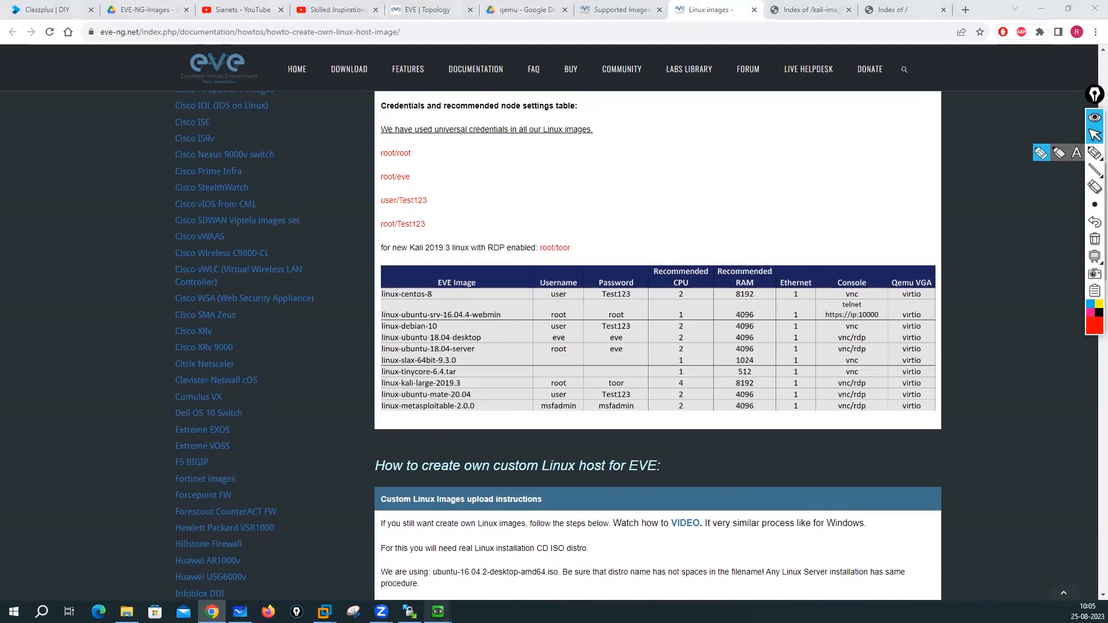
left_click(534, 560)
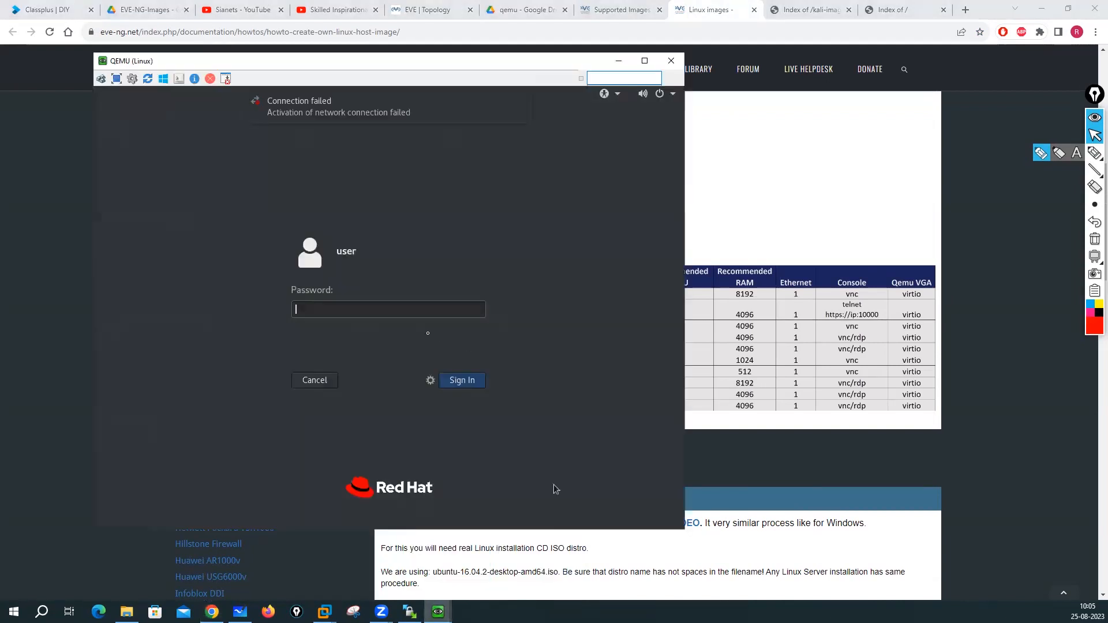
- Enter the user's password to sign in to the RHEL 8 desktop
type("Test123")
key("Return")
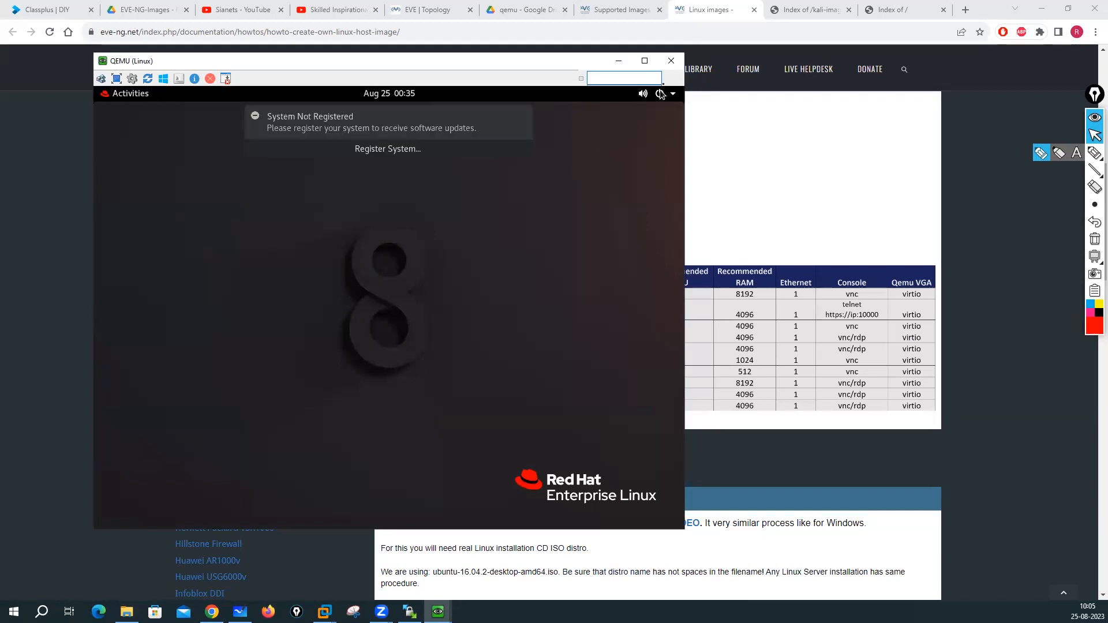
right_click(399, 234)
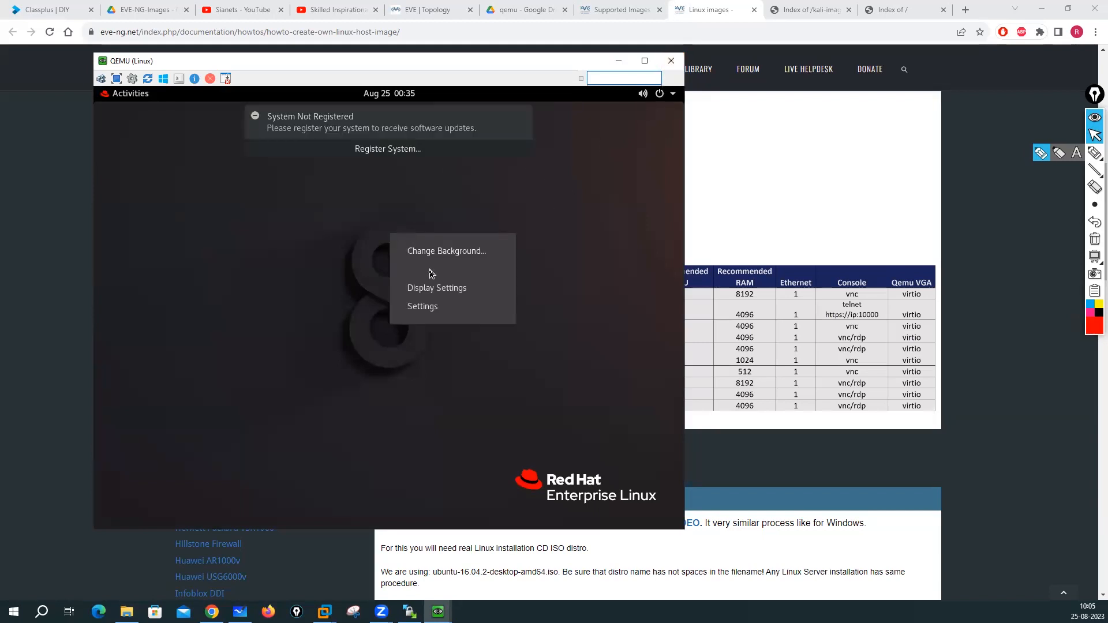
left_click(302, 242)
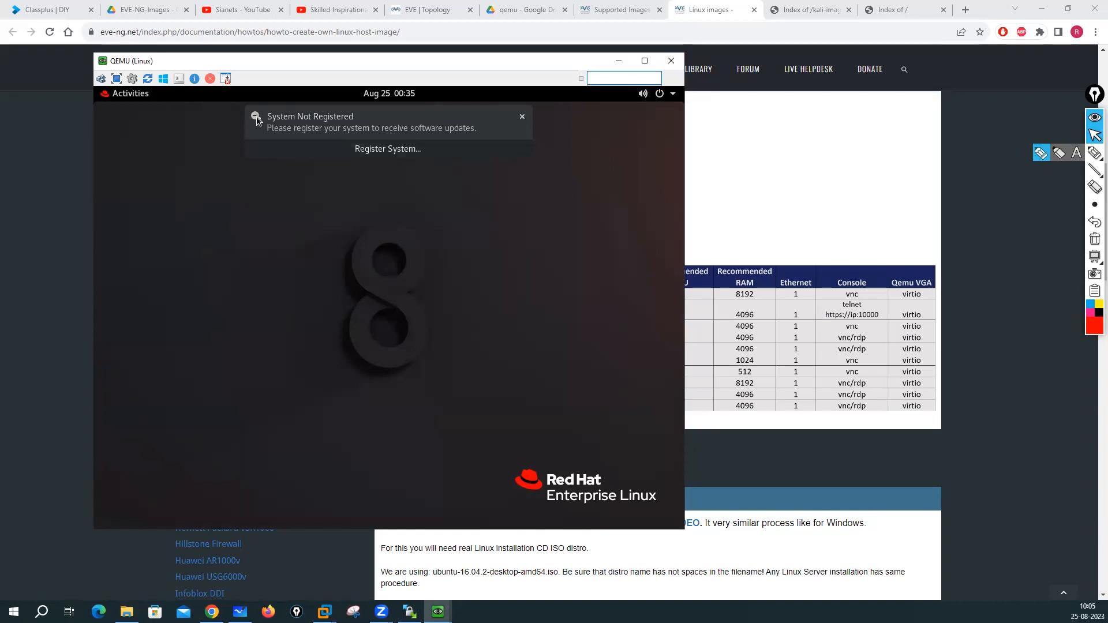
right_click(177, 141)
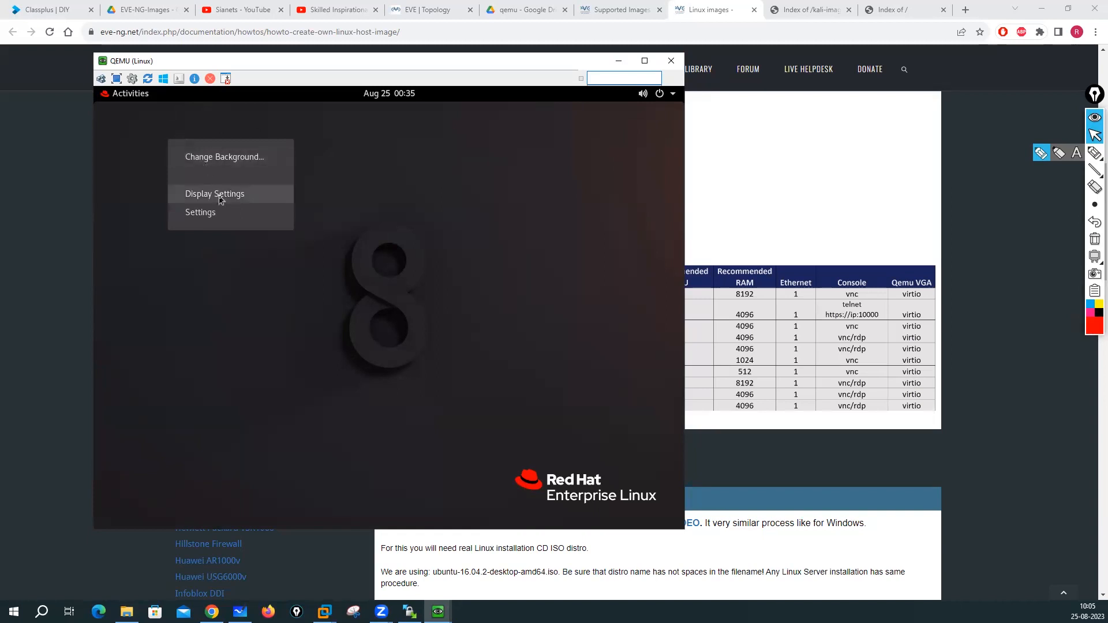
left_click(292, 307)
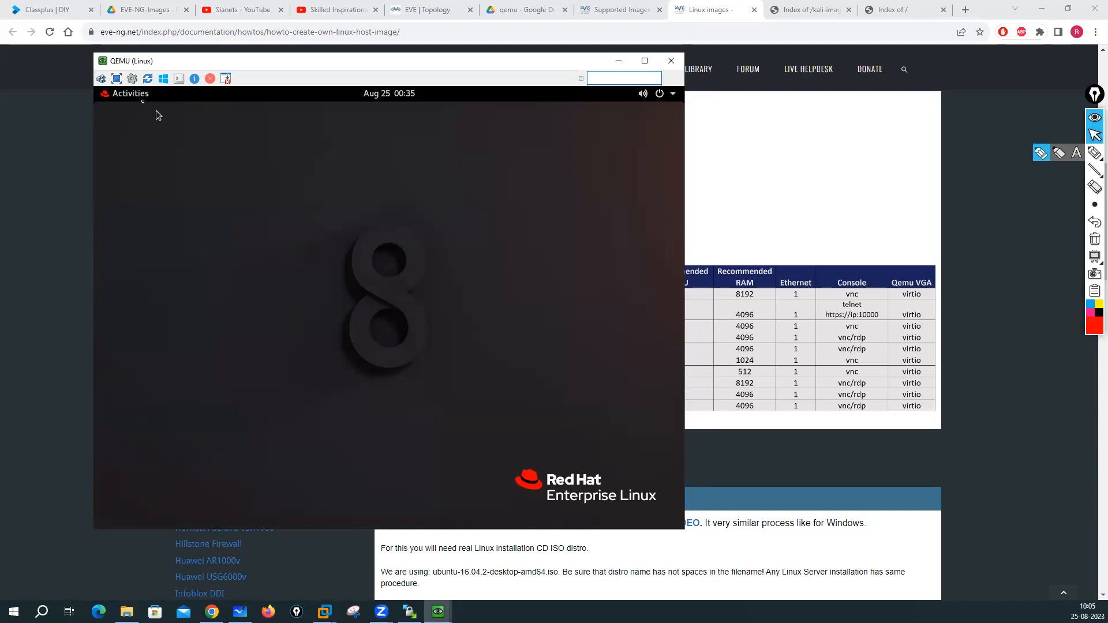
- Launch Terminal by searching 'termi' in Activities and run ifconfig
left_click(128, 96)
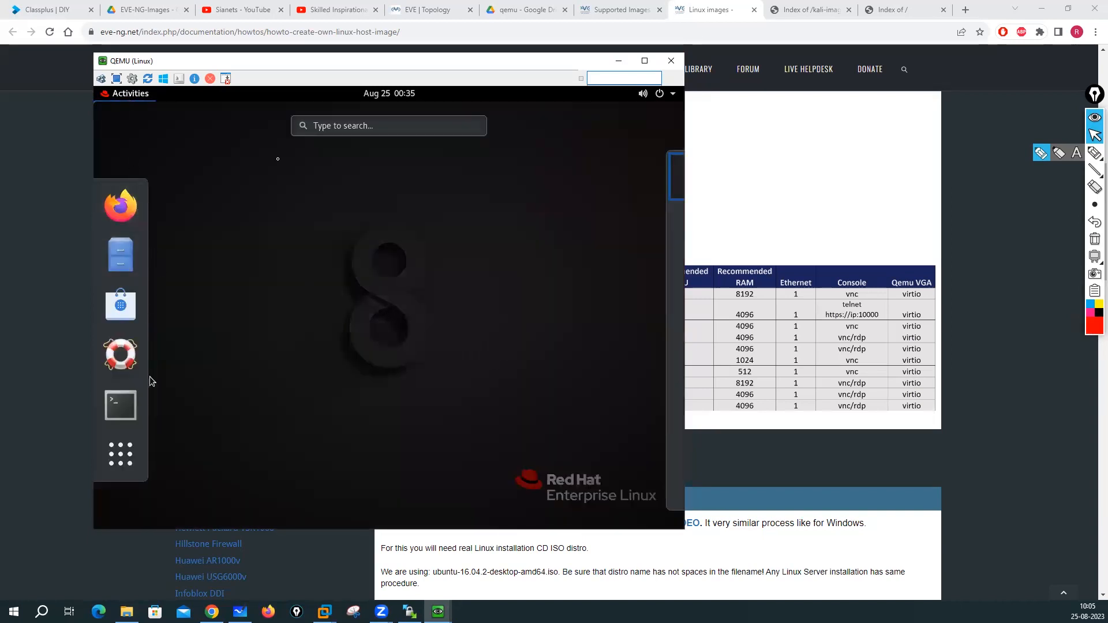
left_click(330, 127)
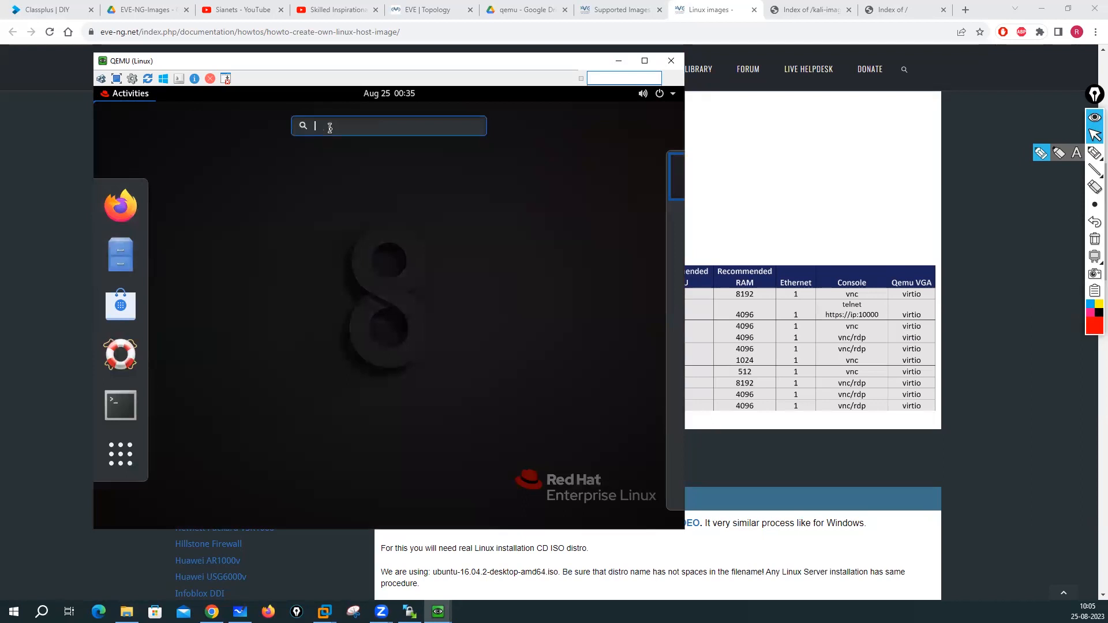
type("termi")
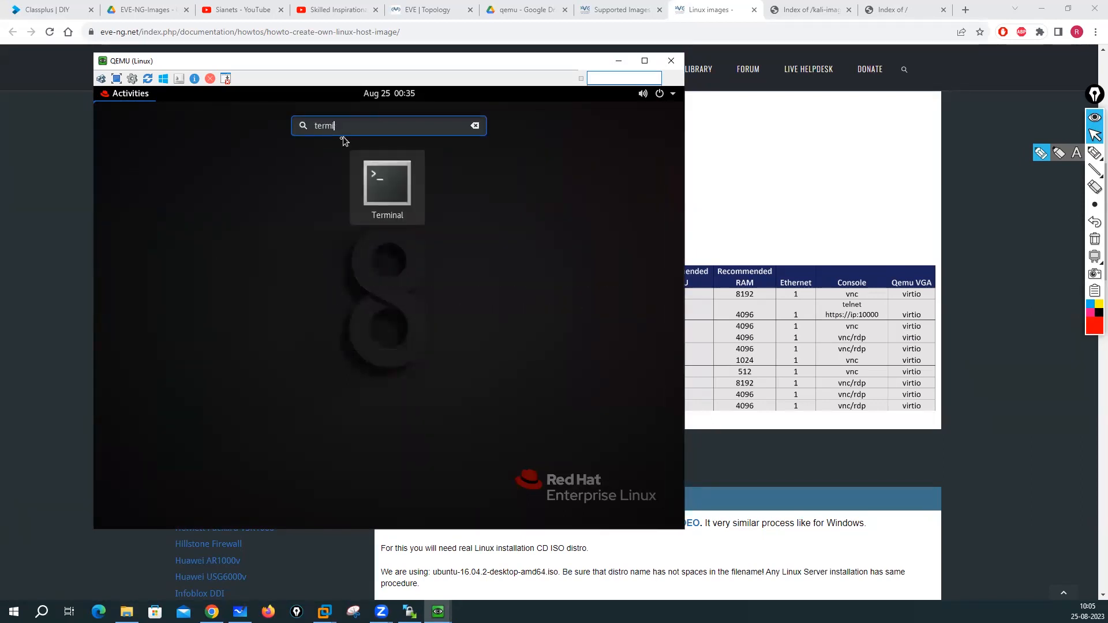
left_click(381, 191)
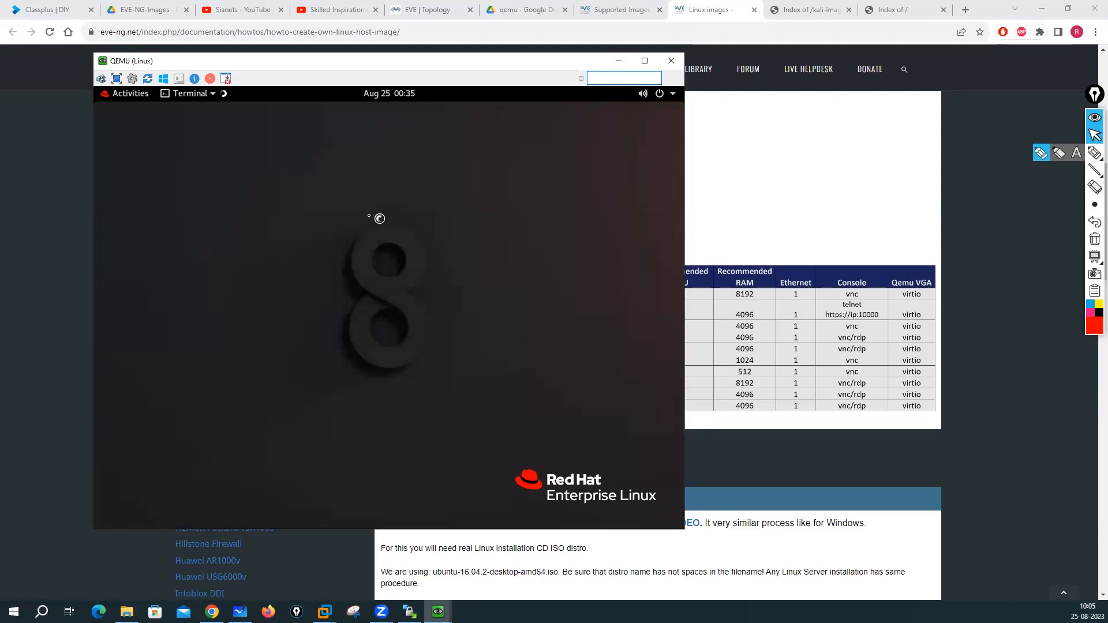
type("ifconfig")
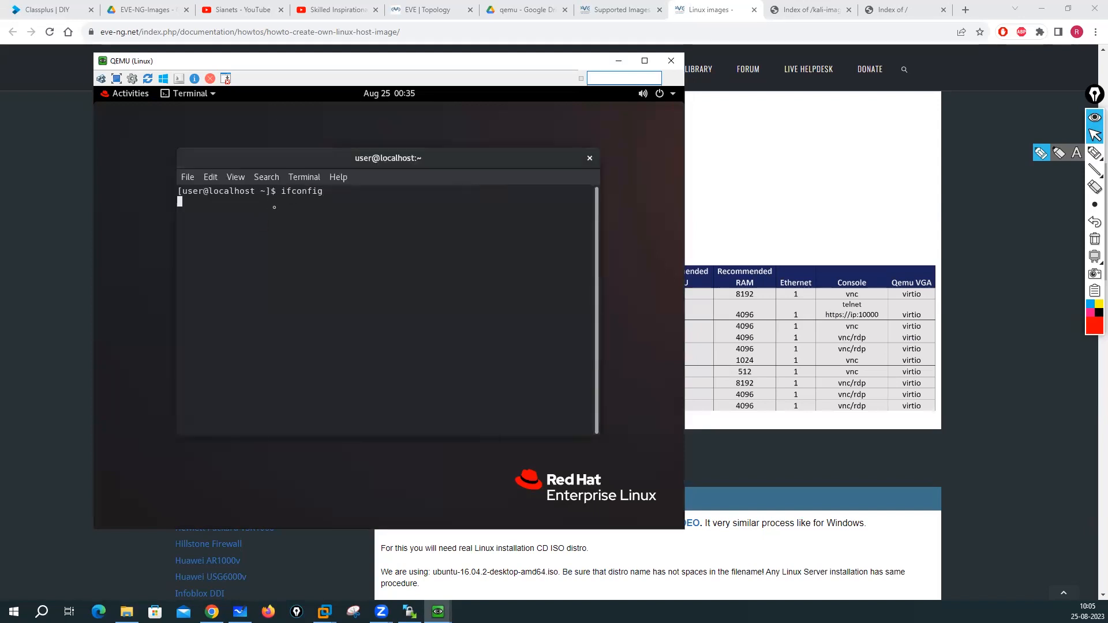
key("Return")
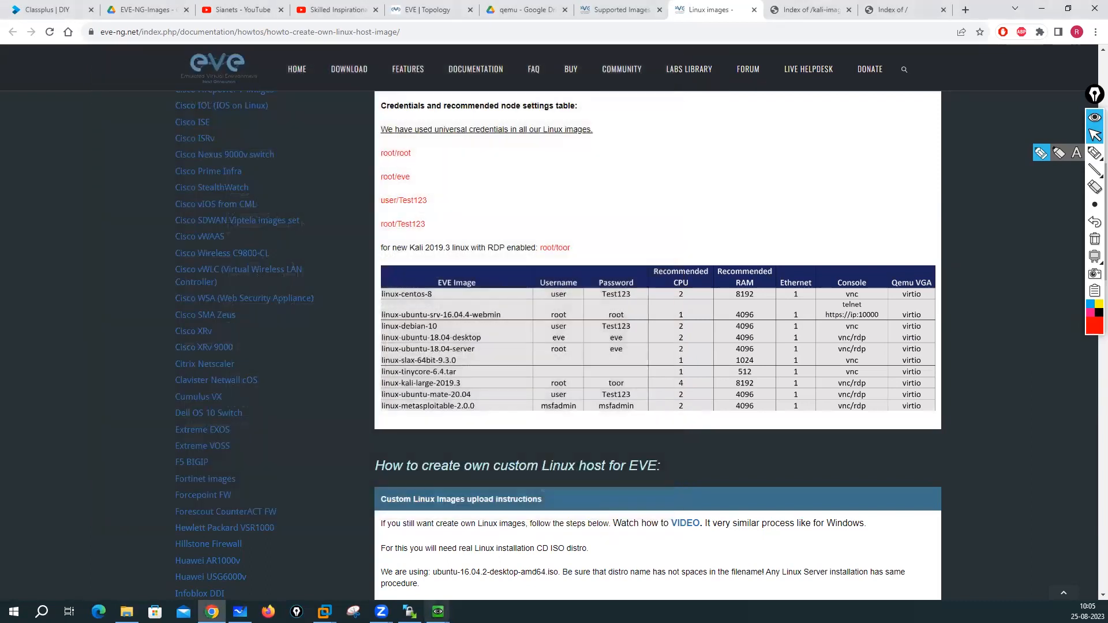
left_click(437, 611)
- Open a terminal on the Kali desktop and run ifconfig to show eth0 and loopback
left_click(415, 563)
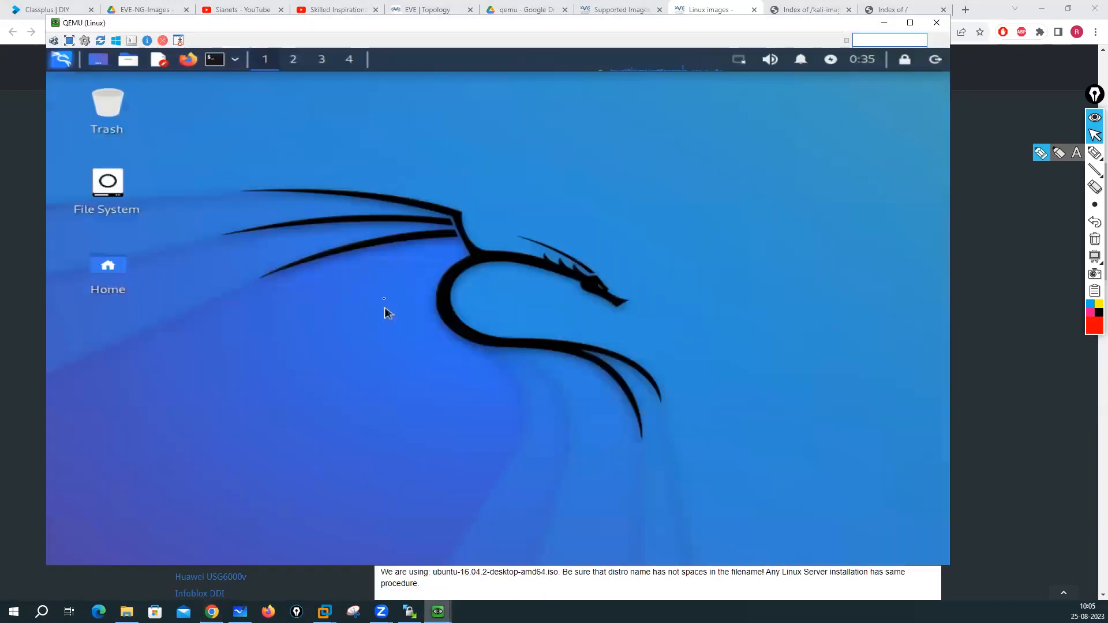
right_click(344, 220)
left_click(228, 133)
left_click(217, 61)
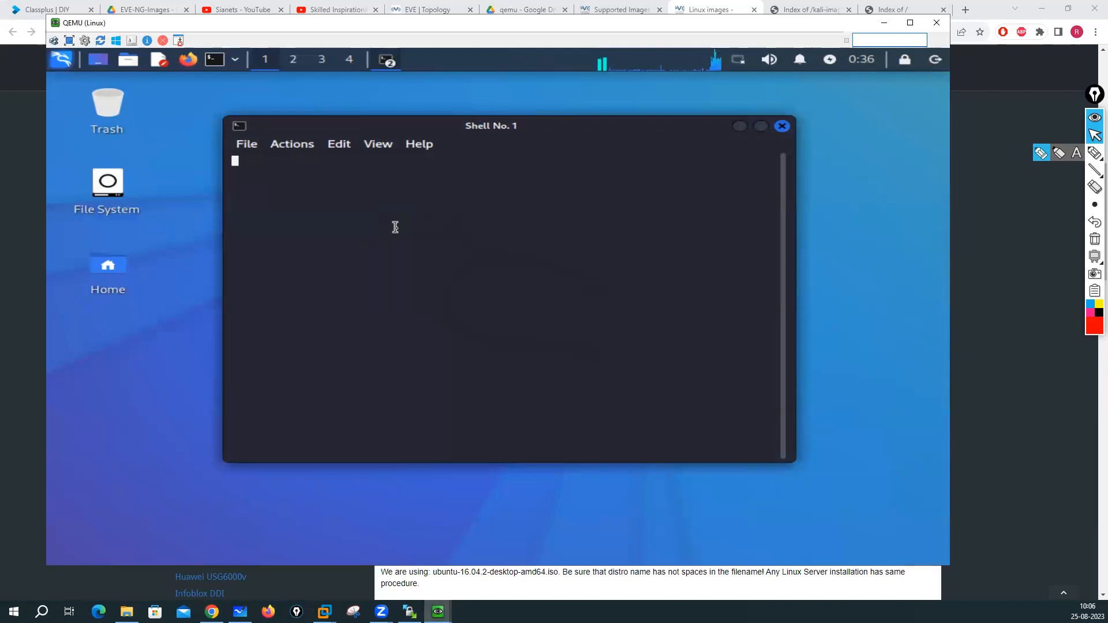
key("Return")
key("Return")
key("Return")
key("Return")
type("ifconfig")
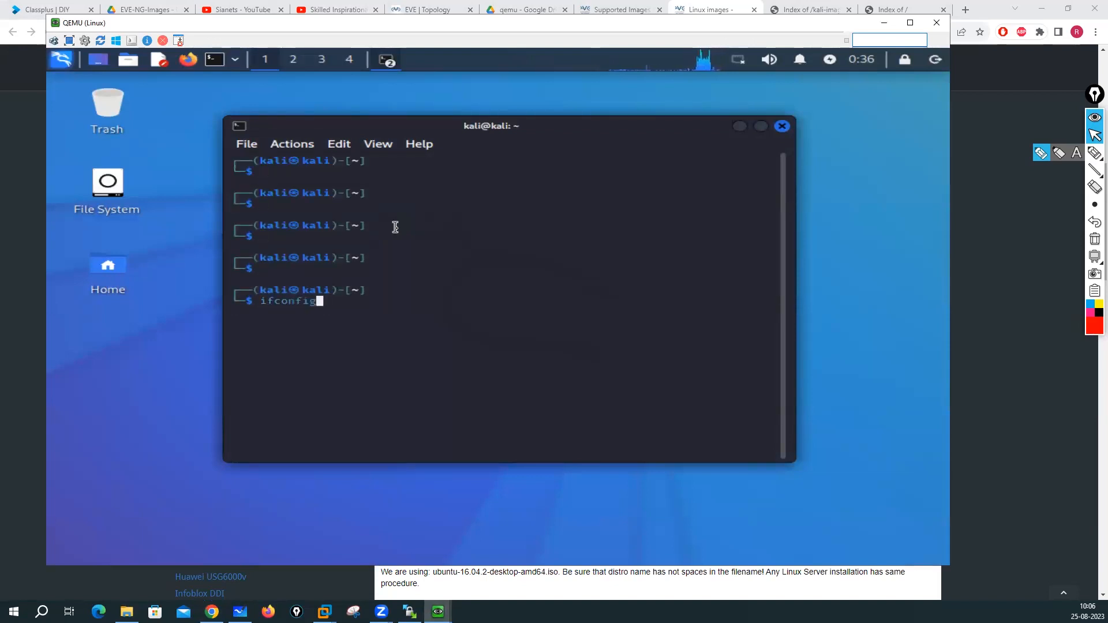
key("Return")
key("Return")
key("Return")
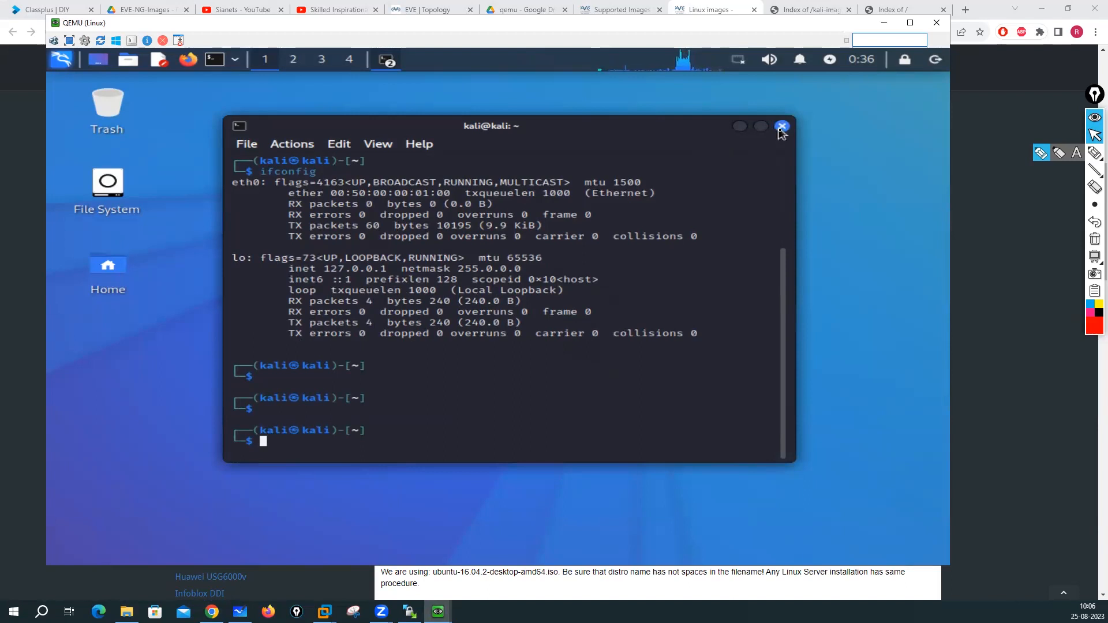
- Close the Kali terminal and console window, bringing the TinyCore console to the front
left_click(781, 126)
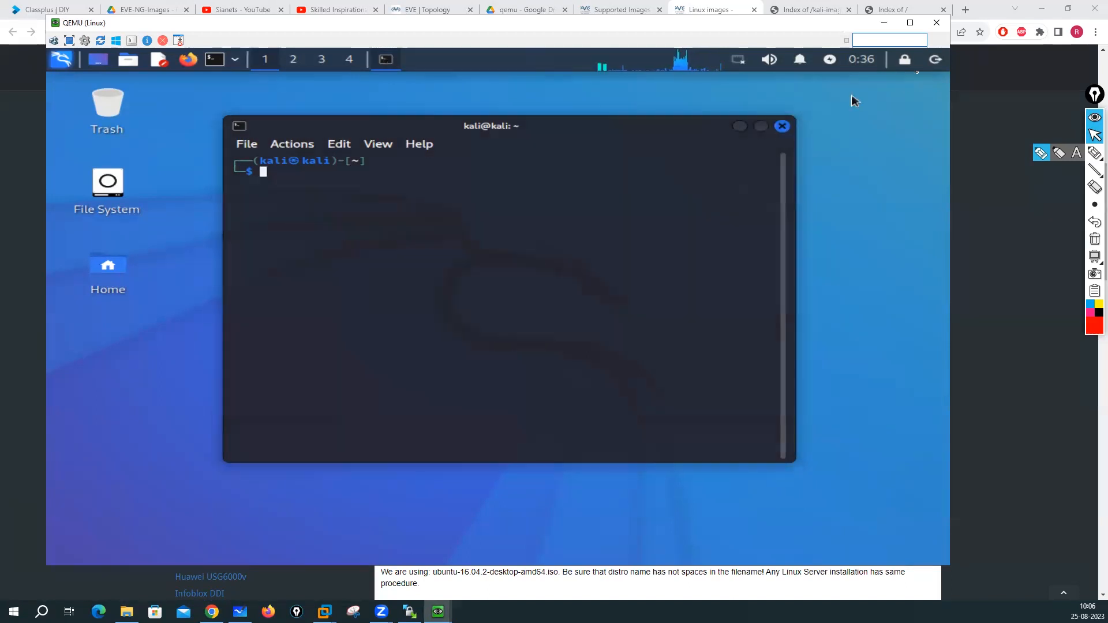
left_click(938, 23)
left_click(438, 610)
right_click(623, 208)
- Run ifconfig in a TinyCore terminal, close its console, and return to the EVE lab topology
mouse_move(637, 224)
left_click(600, 351)
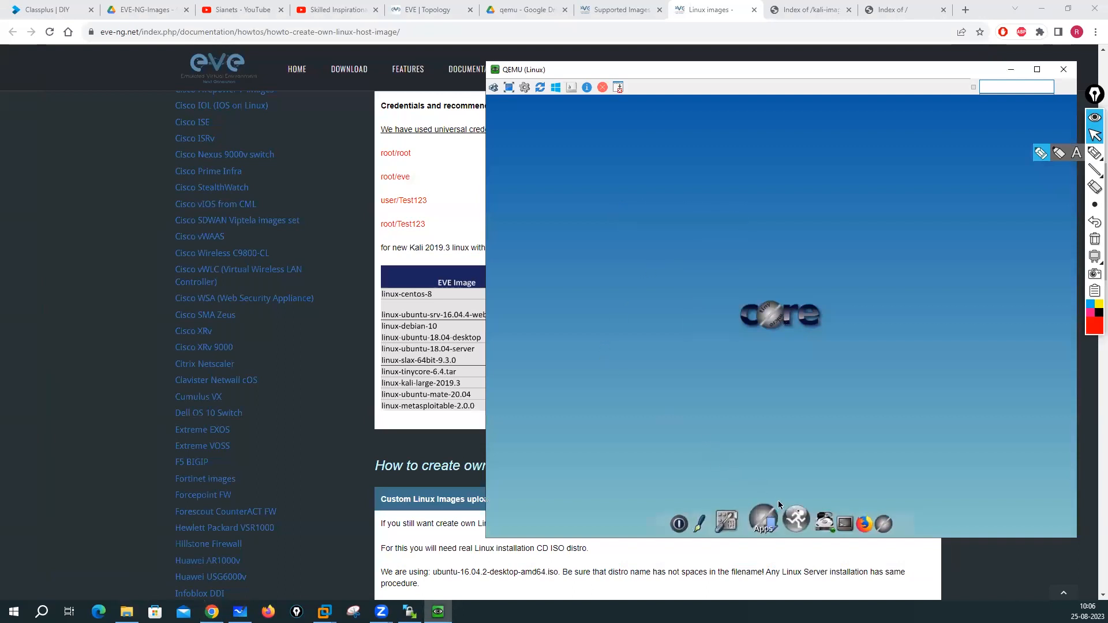
left_click(822, 522)
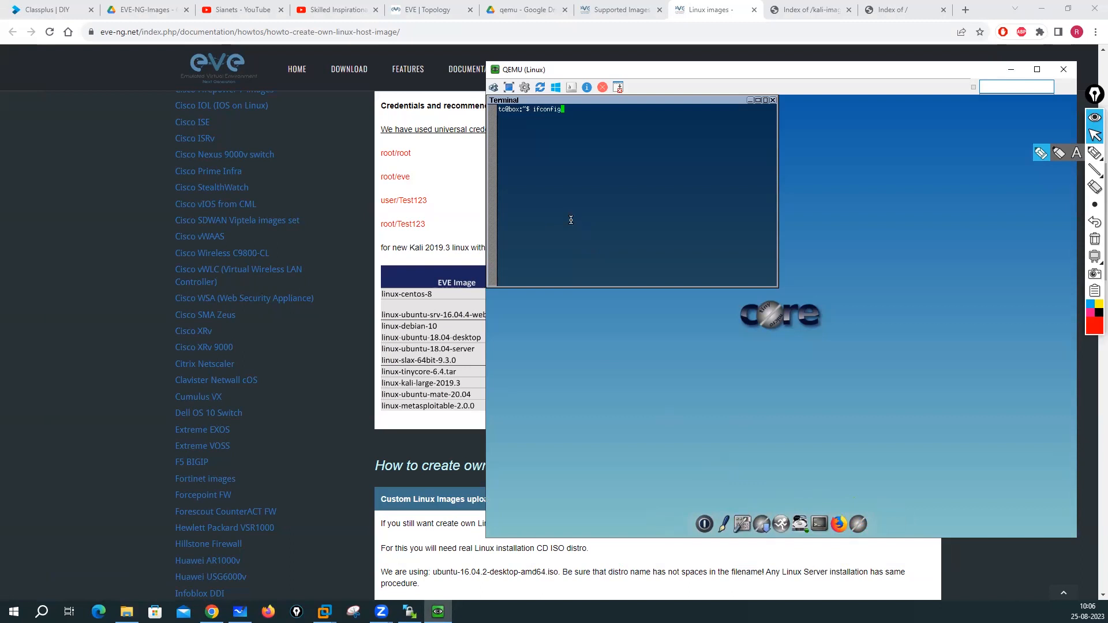
type("ifconfig")
key("Return")
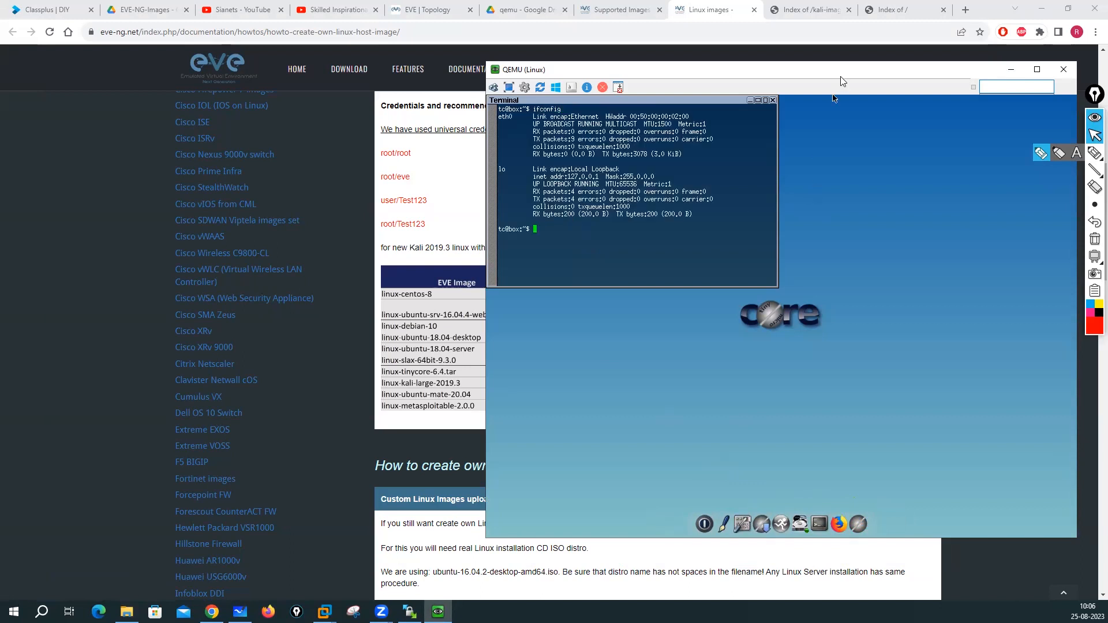
left_click_drag(830, 77, 657, 90)
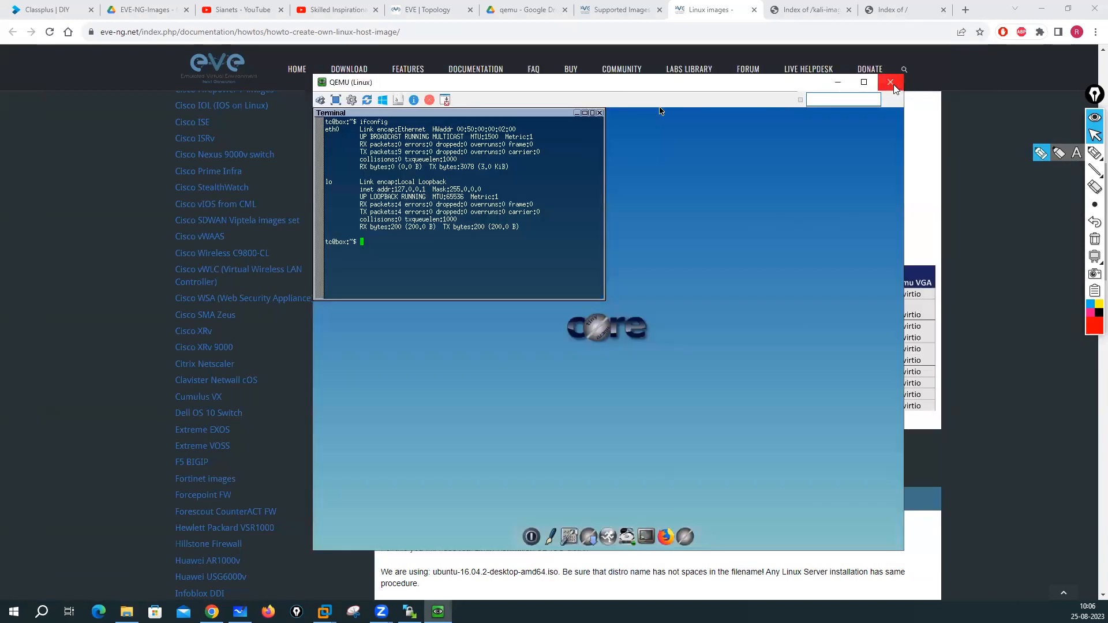
left_click(893, 90)
left_click(414, 5)
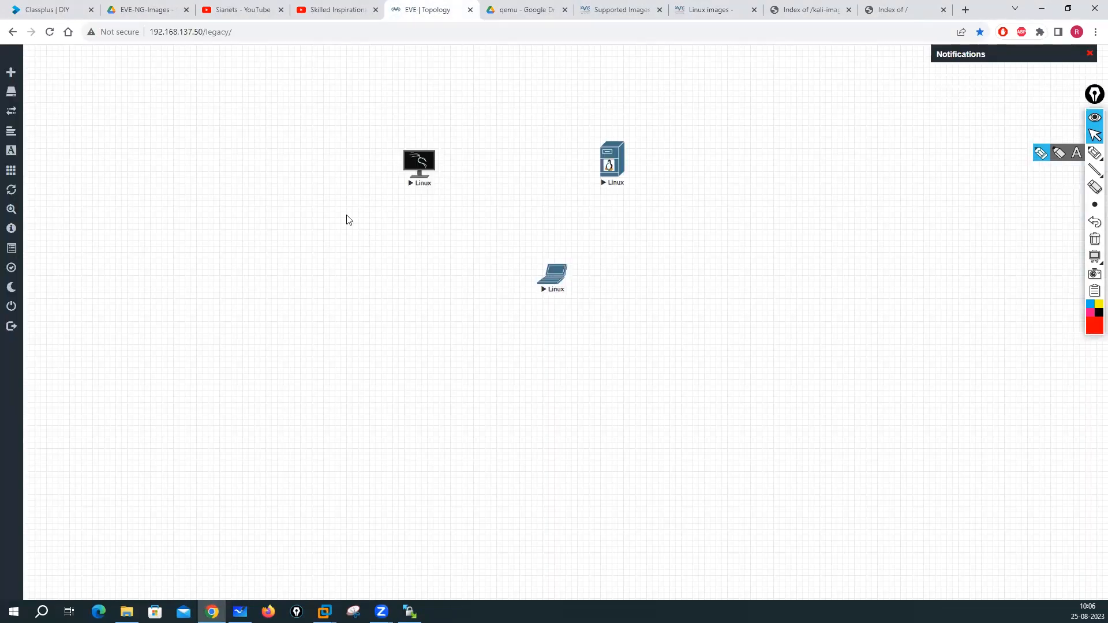
- Select all three Linux nodes, stop them, then delete them and confirm the warning
left_click_drag(300, 67, 790, 318)
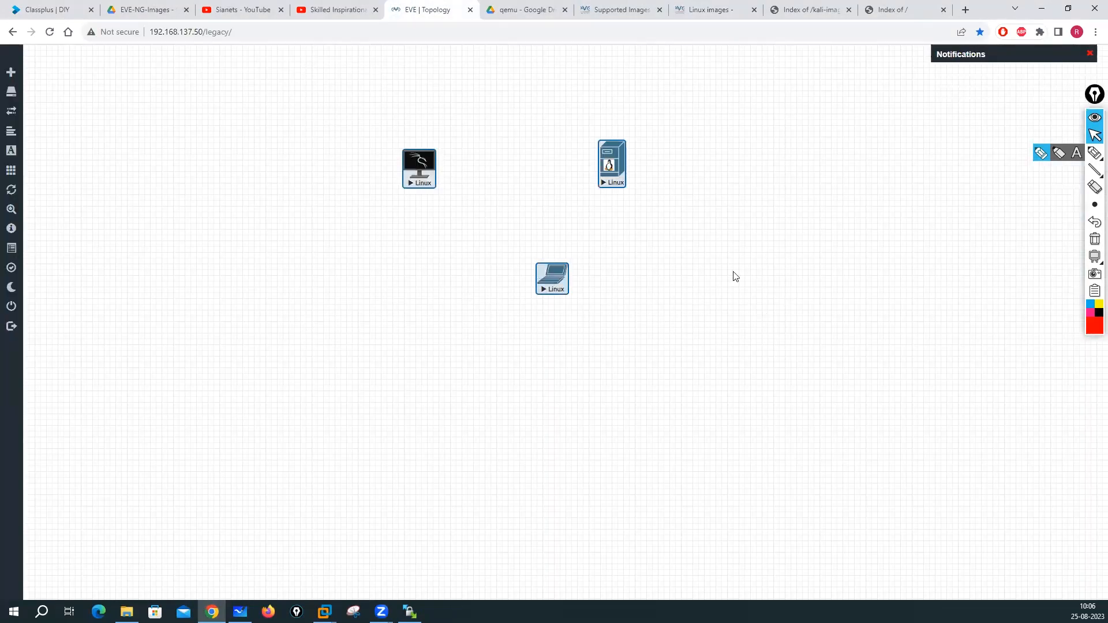
right_click(616, 169)
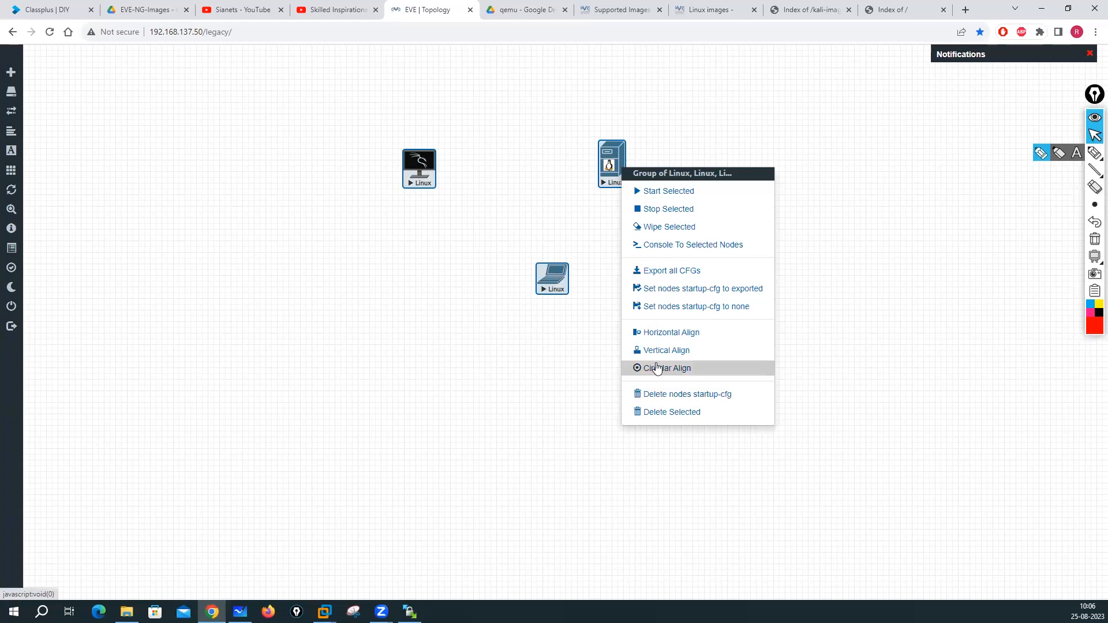
left_click(668, 209)
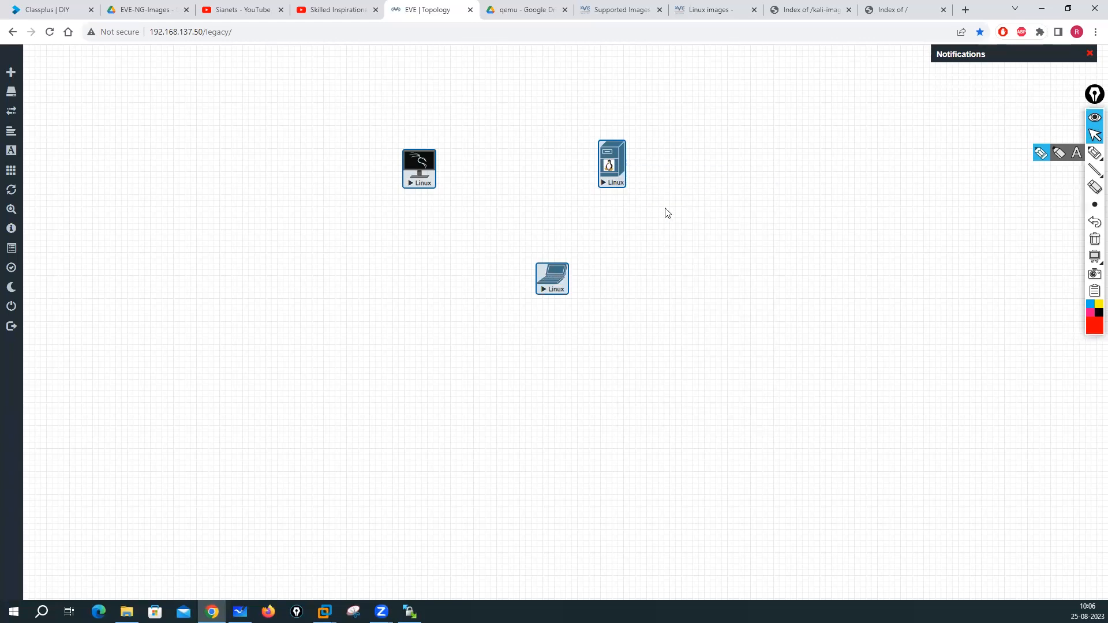
right_click(607, 171)
left_click(657, 416)
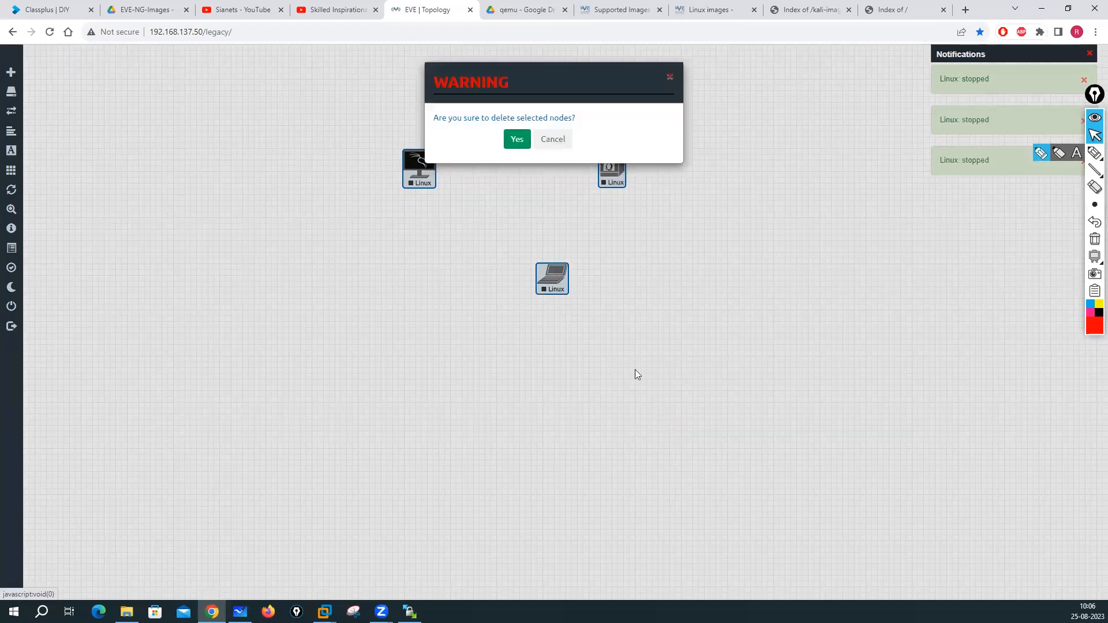
left_click(516, 138)
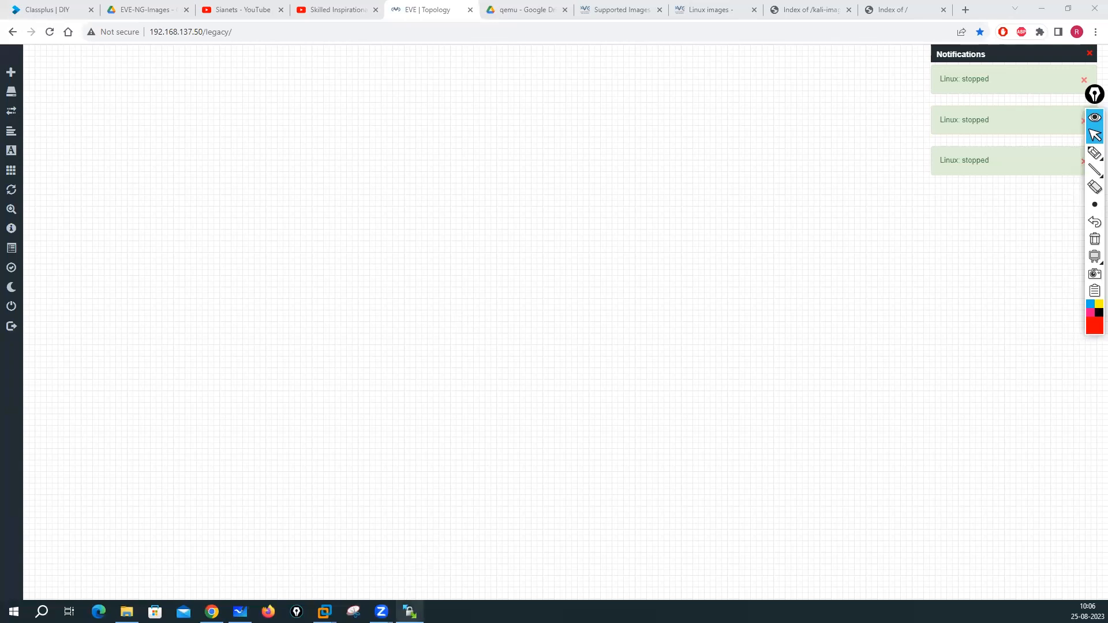
- Open the linux-tinycore11 folder, read its credetials file in Notepad, then return to eve-ng images
left_click(126, 612)
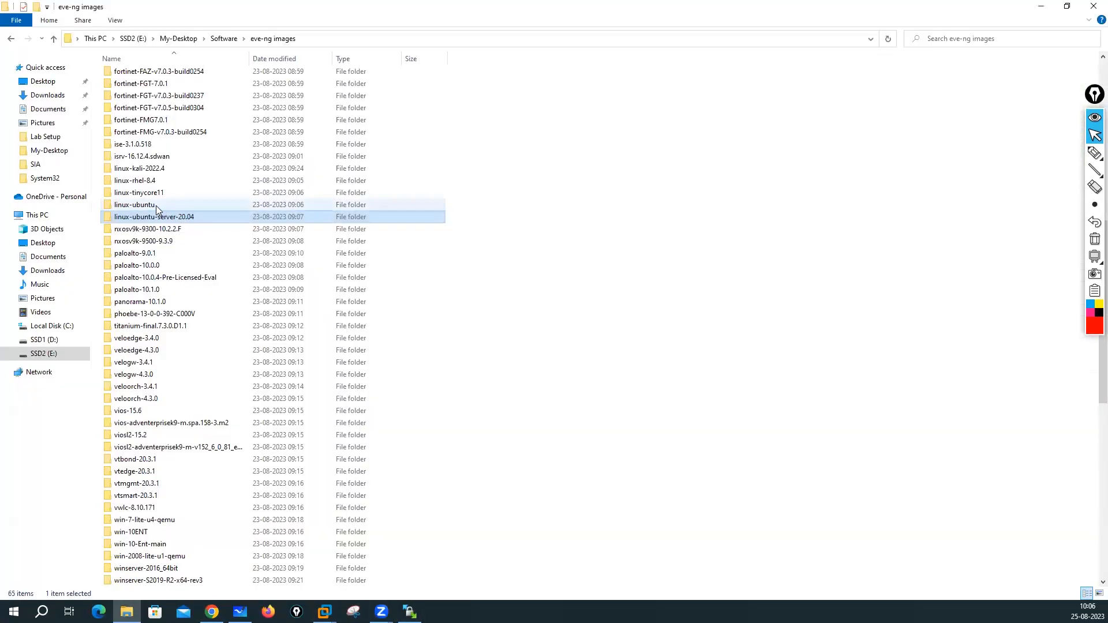
left_click(128, 195)
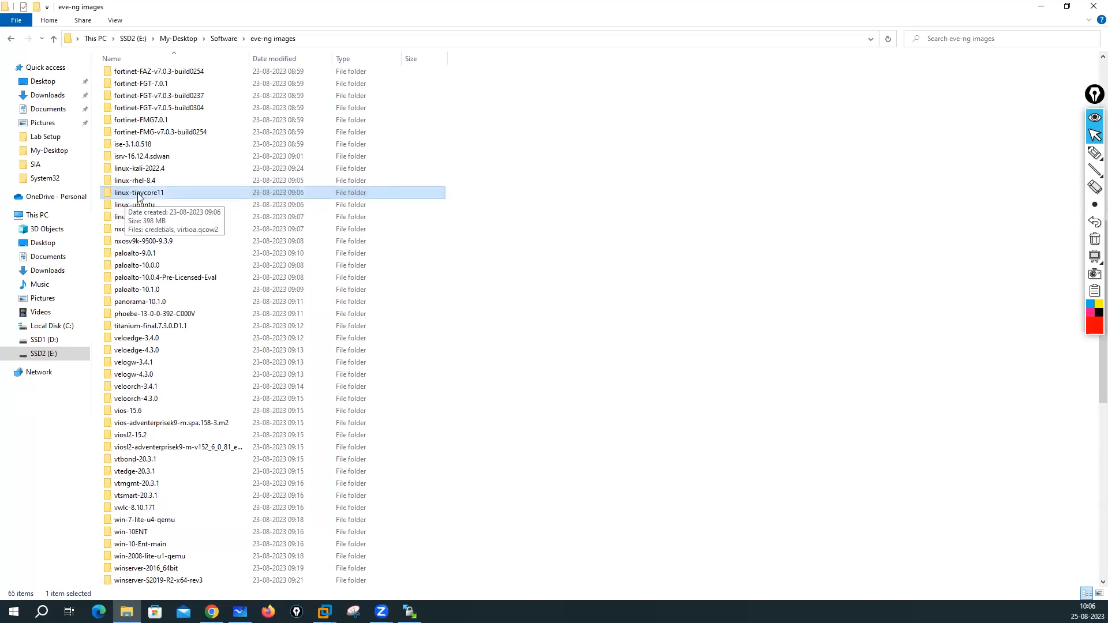
double_click(143, 196)
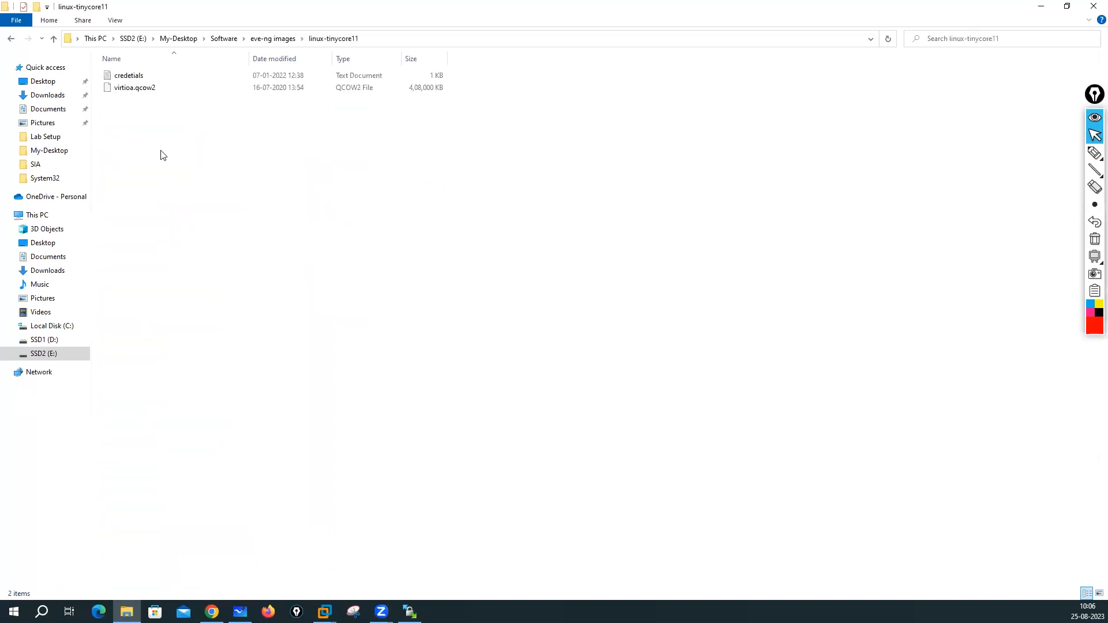
left_click(139, 88)
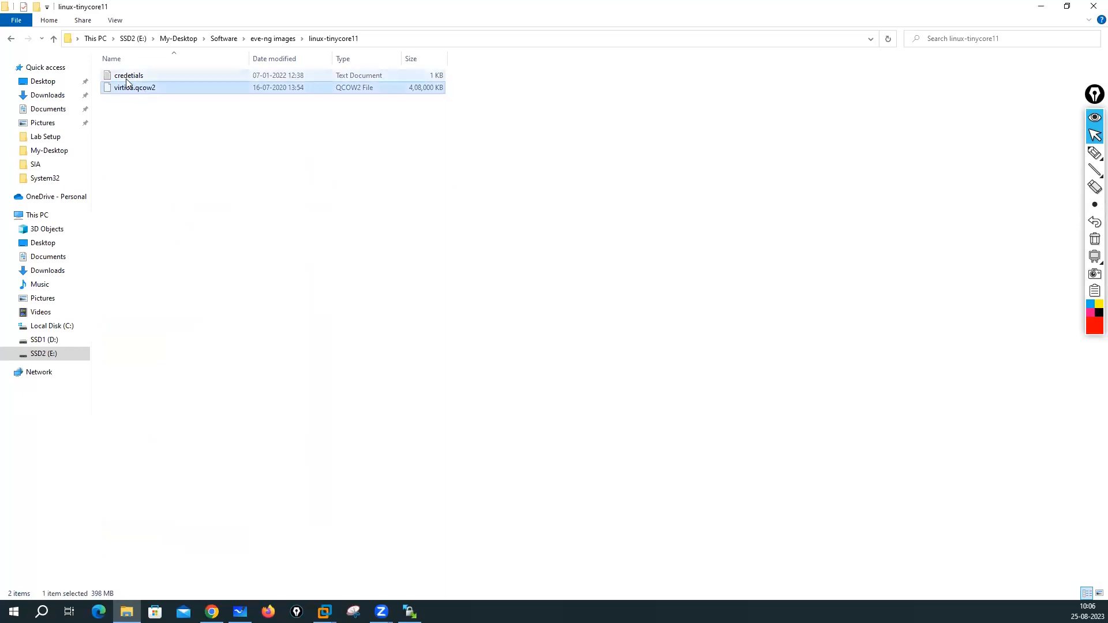
double_click(128, 76)
double_click(199, 133)
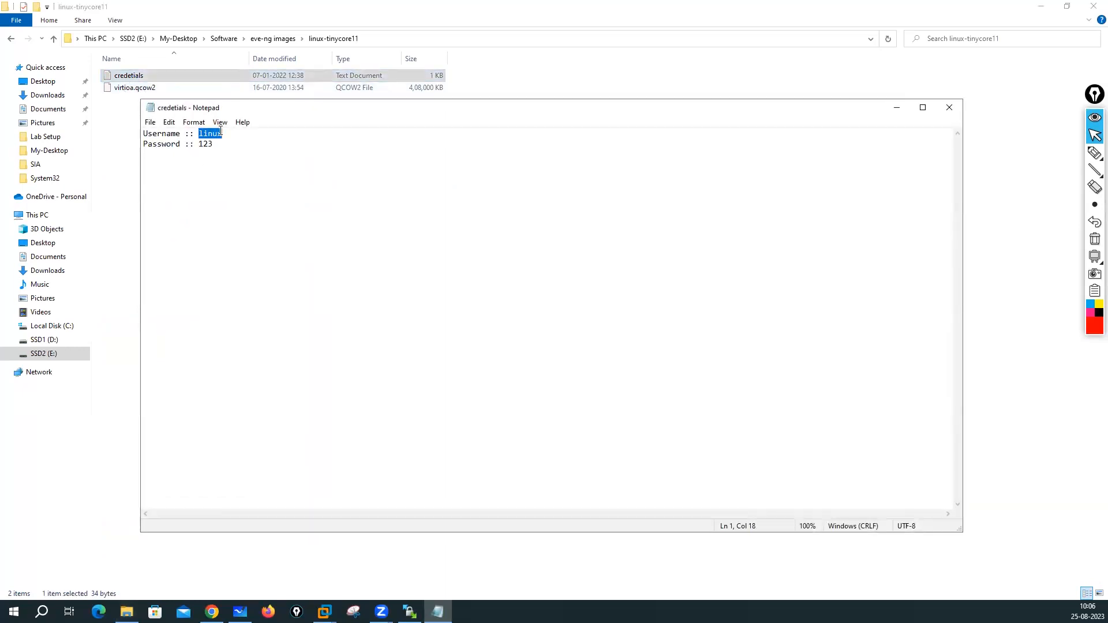
left_click(949, 108)
left_click(272, 38)
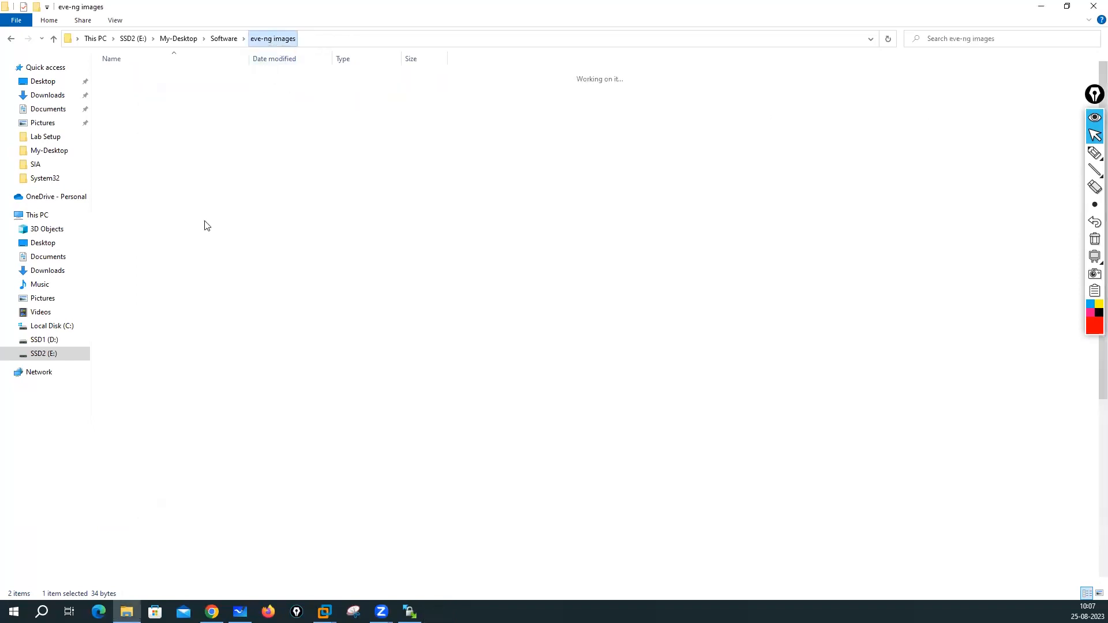
- Check the virtioa.qcow2 images in linux-kali-2022.4, linux-rhel-8.4 and linux-ubuntu (10.0 GB), then switch to Whiteboard
double_click(139, 416)
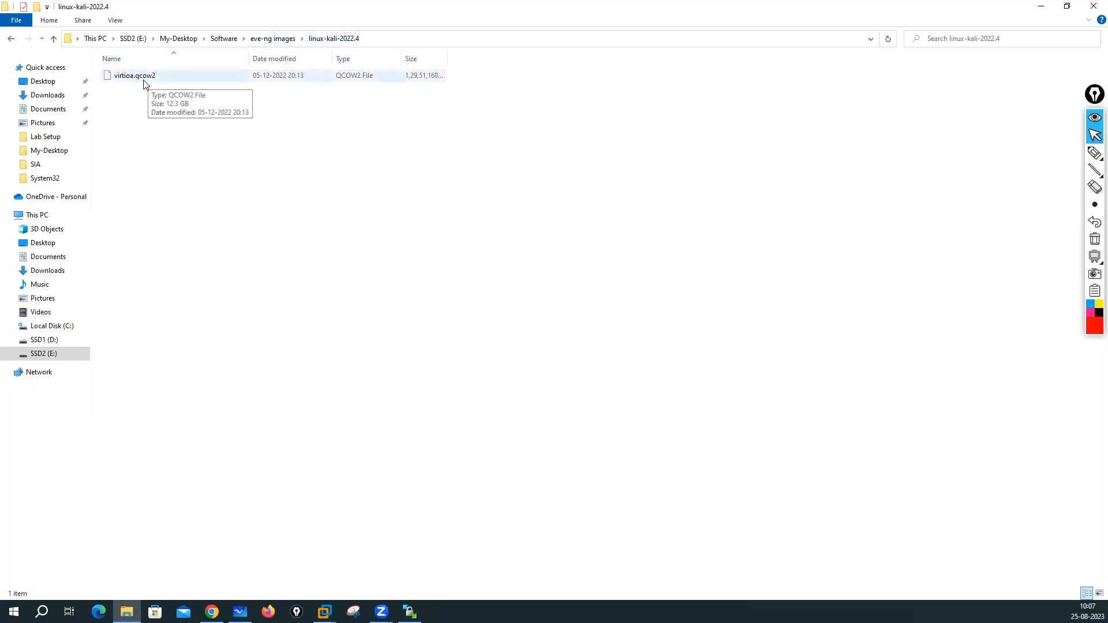
left_click(263, 39)
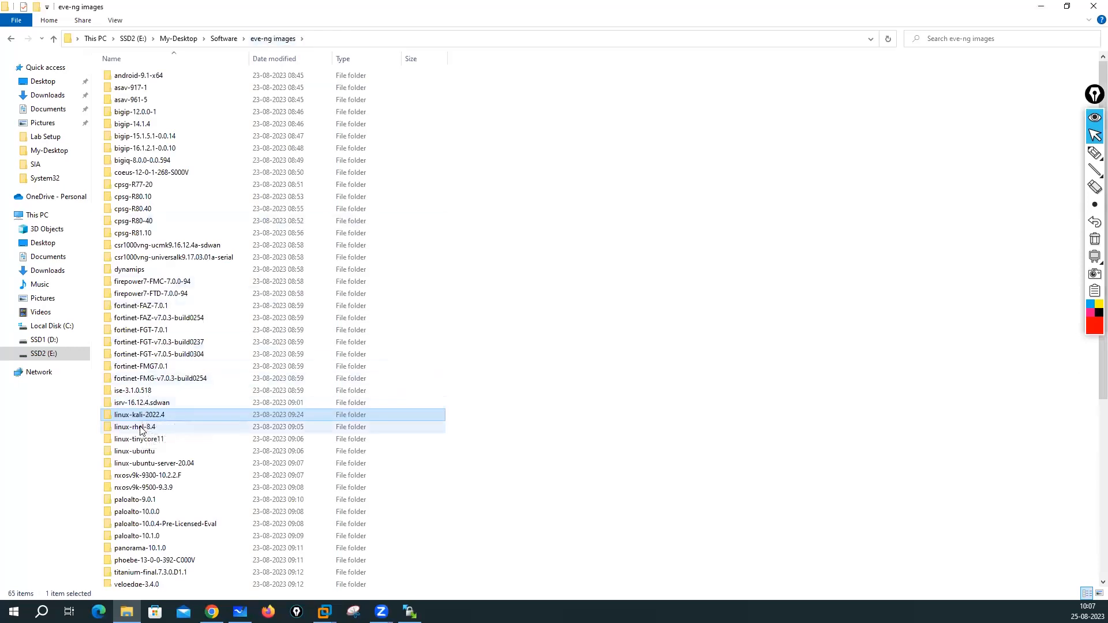
double_click(141, 430)
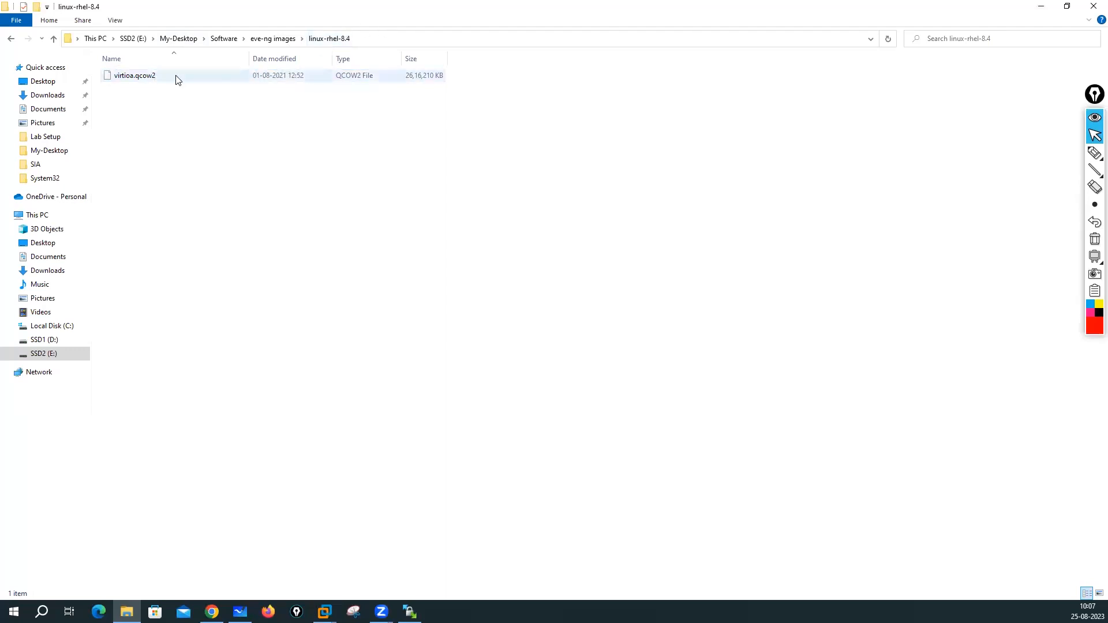
left_click(289, 37)
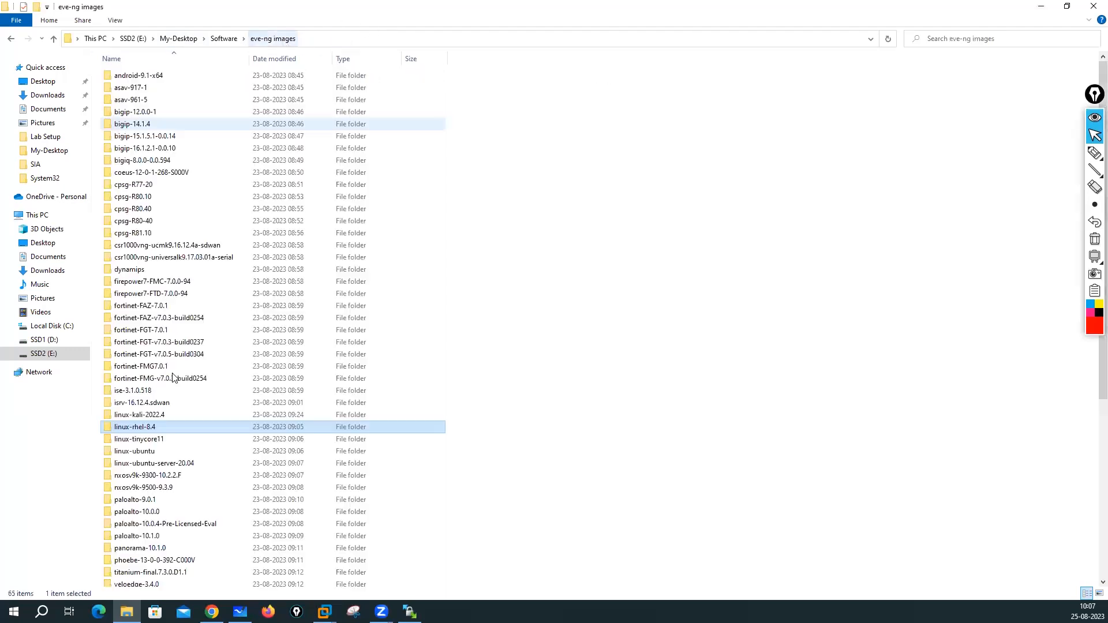
double_click(144, 451)
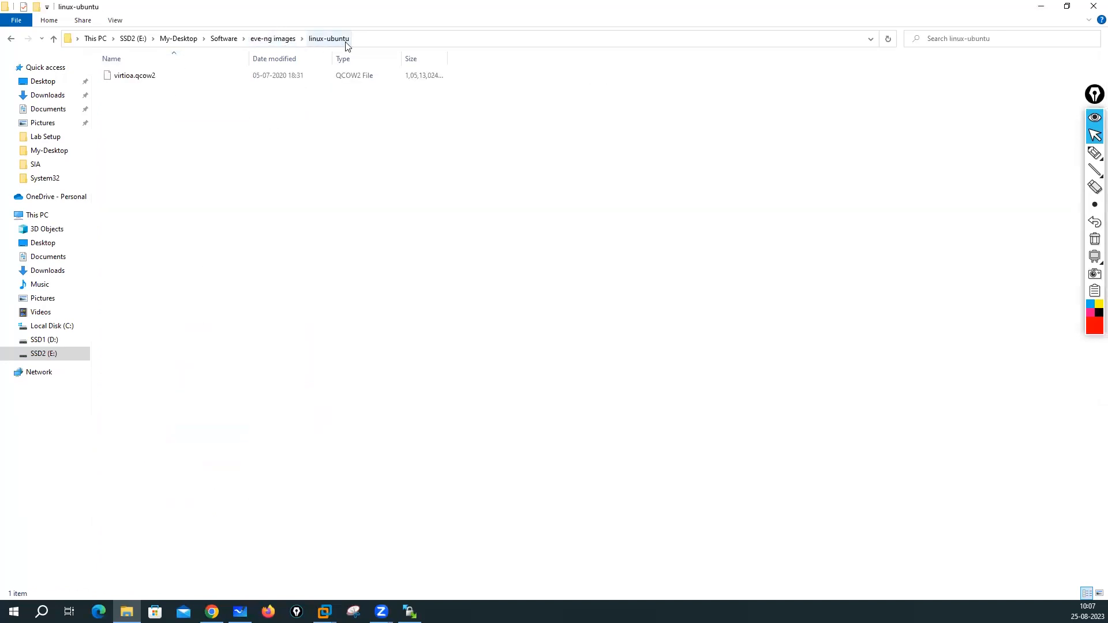
left_click(169, 81)
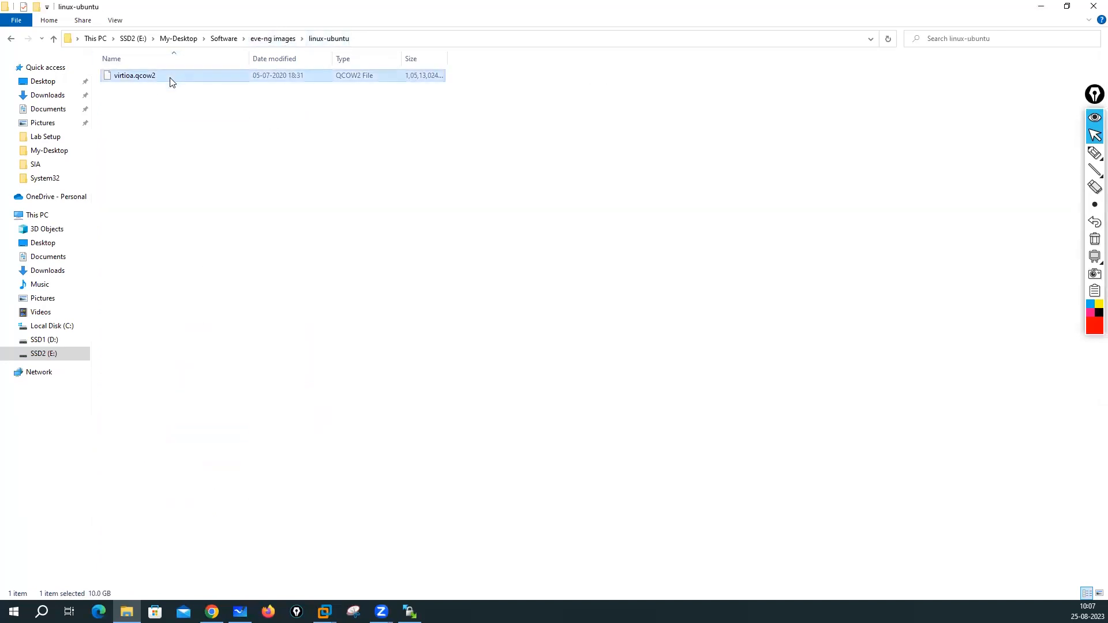
left_click(261, 40)
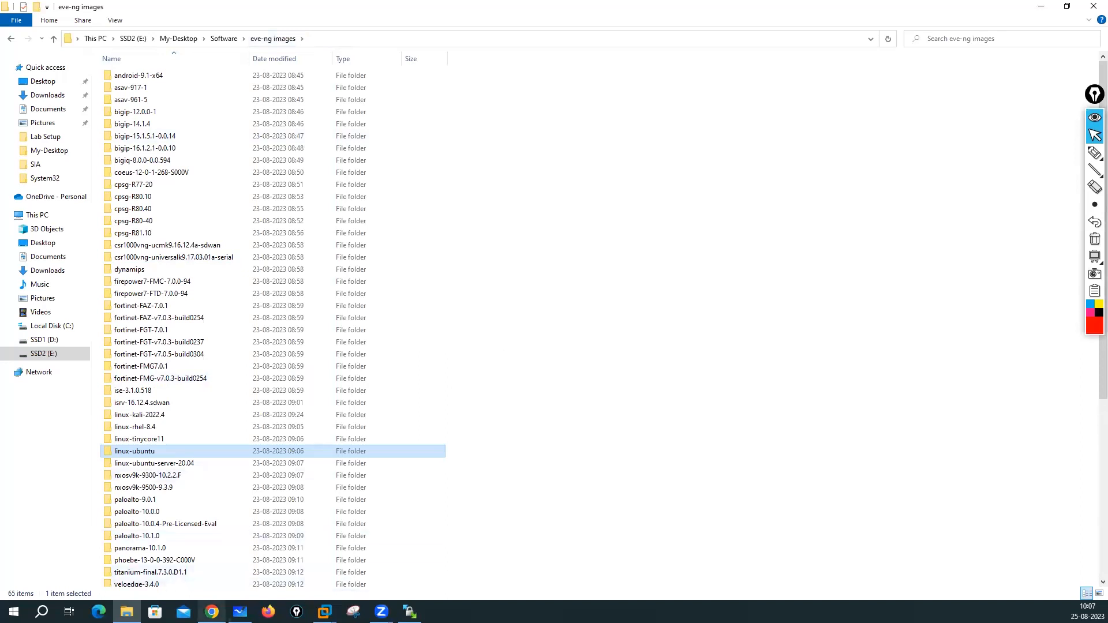
left_click(241, 612)
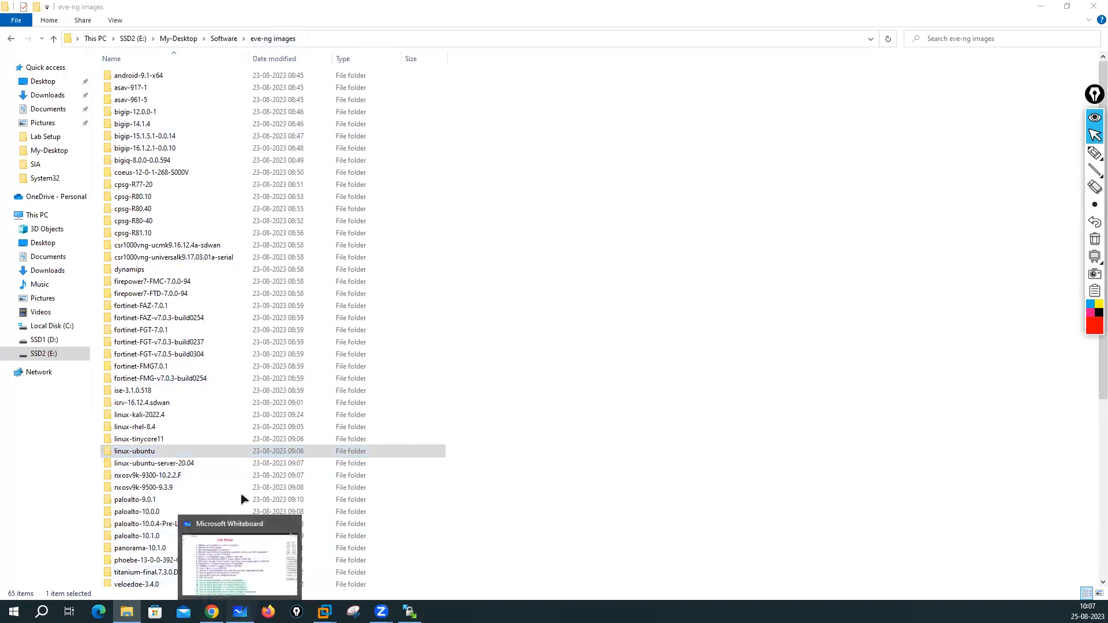
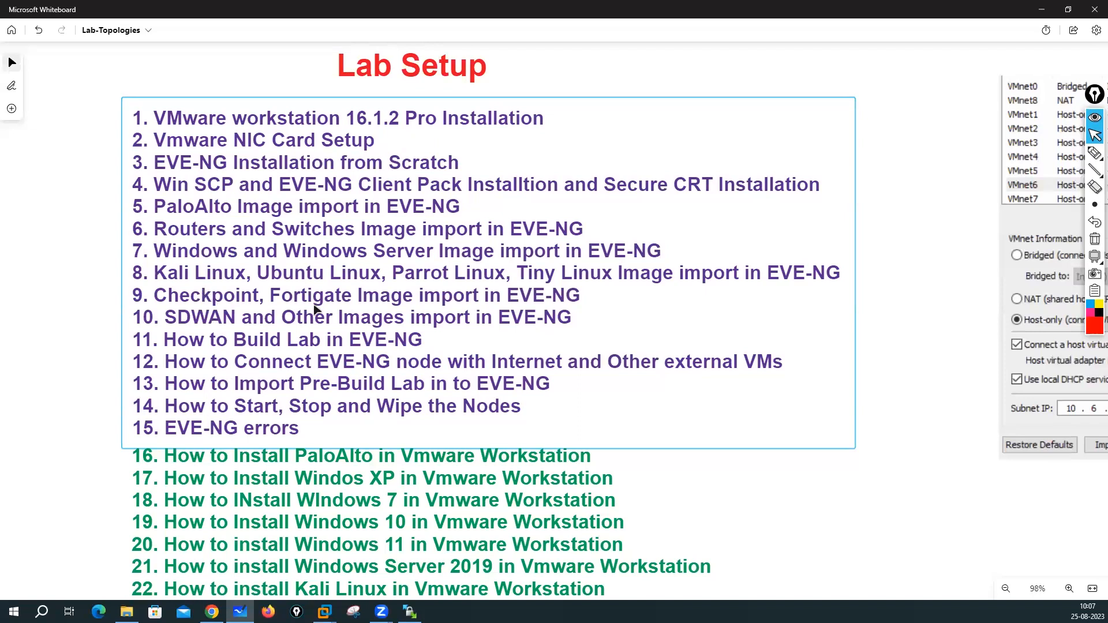
- Bring up Chrome and look through the shared EVE-NG-Images folder in Google Drive
left_click(209, 607)
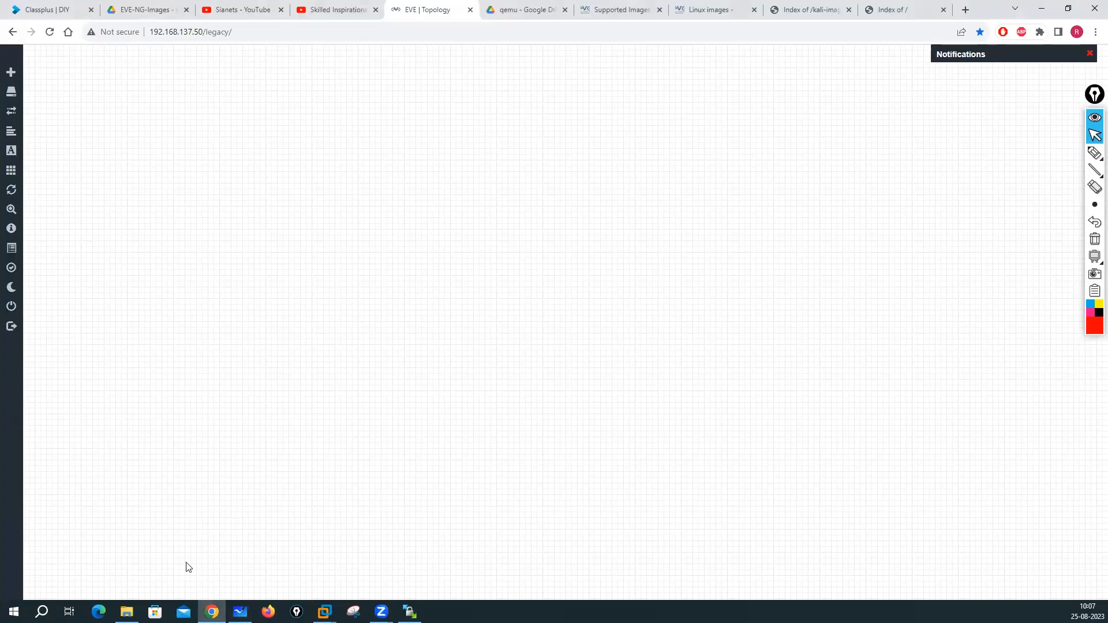
left_click(138, 9)
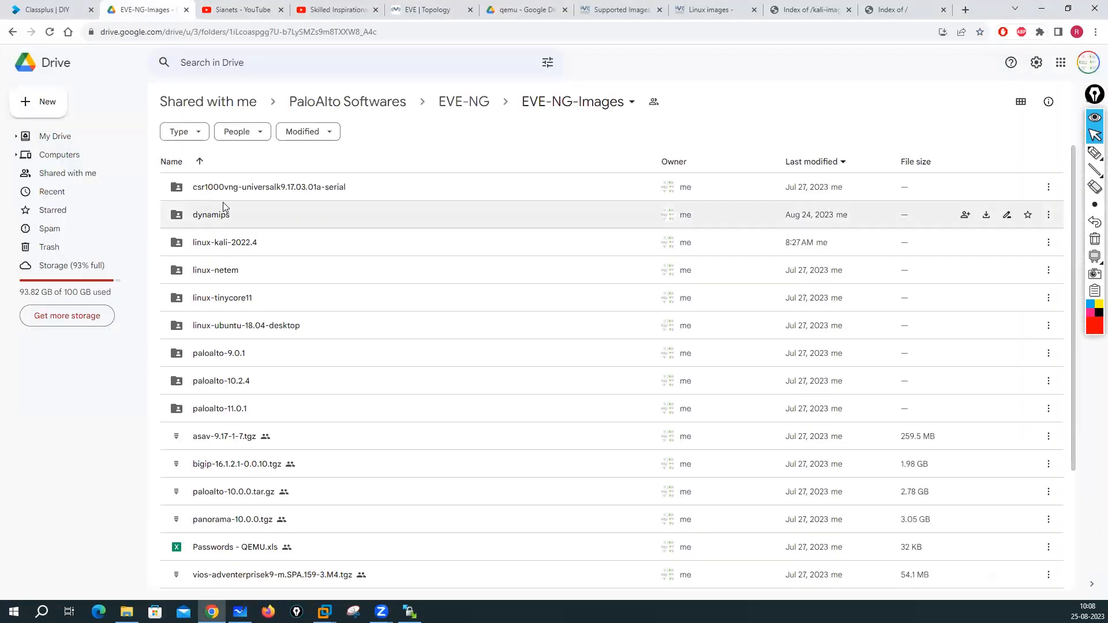
scroll(259, 263, "down", 2)
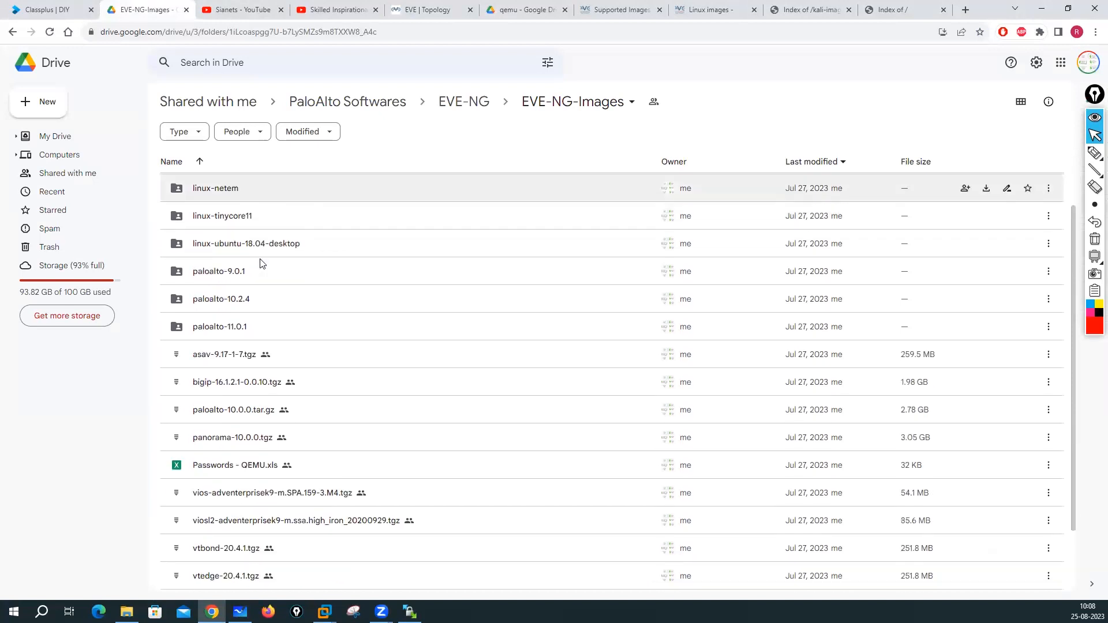
scroll(260, 265, "up", 2)
scroll(260, 264, "down", 4)
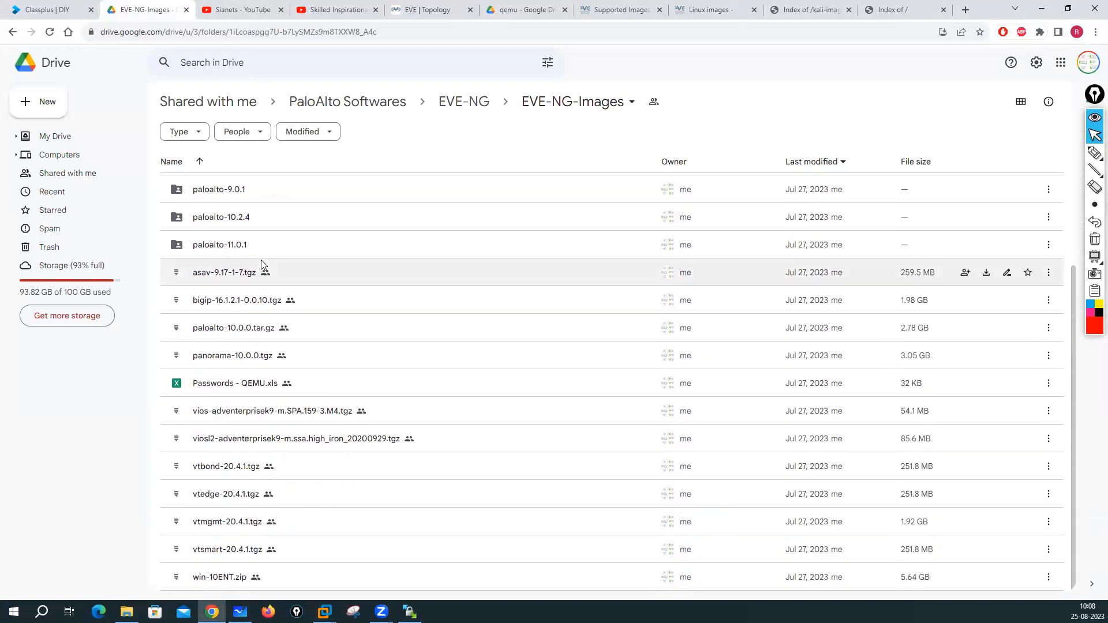
scroll(311, 466, "up", 3)
scroll(311, 466, "down", 1)
scroll(309, 463, "up", 2)
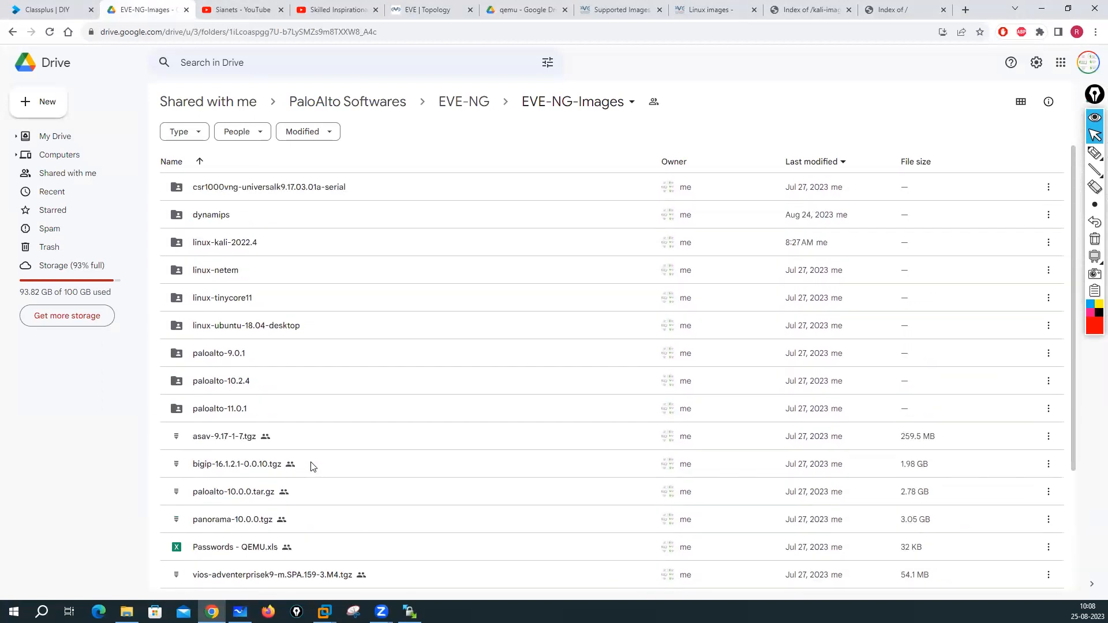
- Scroll through the qemu Drive folder's Fortinet and other image folders and archives
left_click(515, 9)
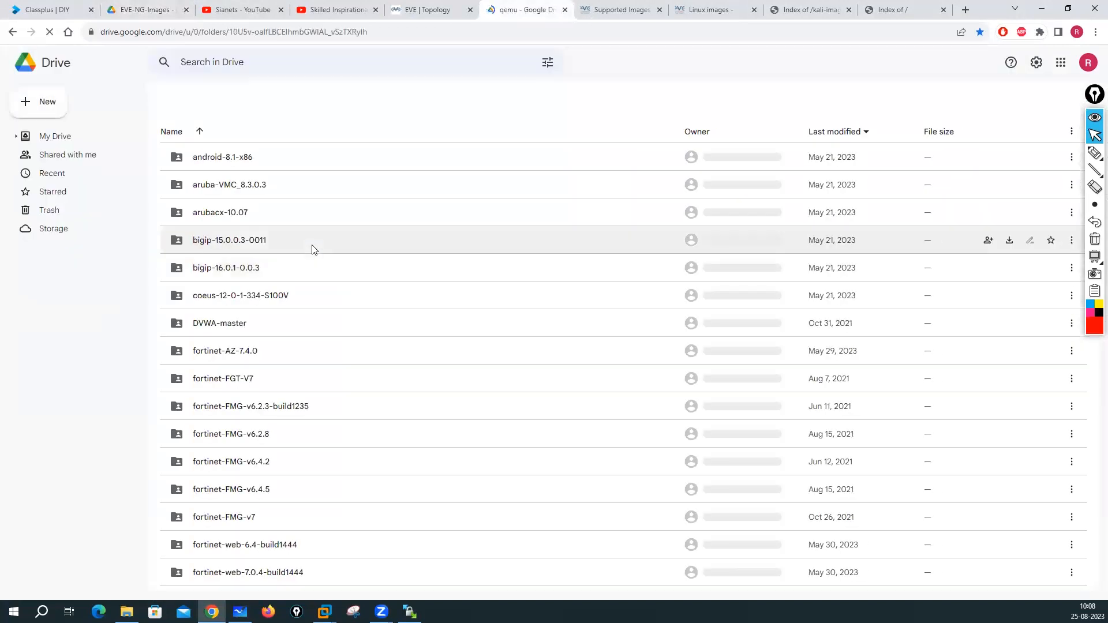
scroll(347, 323, "down", 3)
scroll(346, 325, "down", 2)
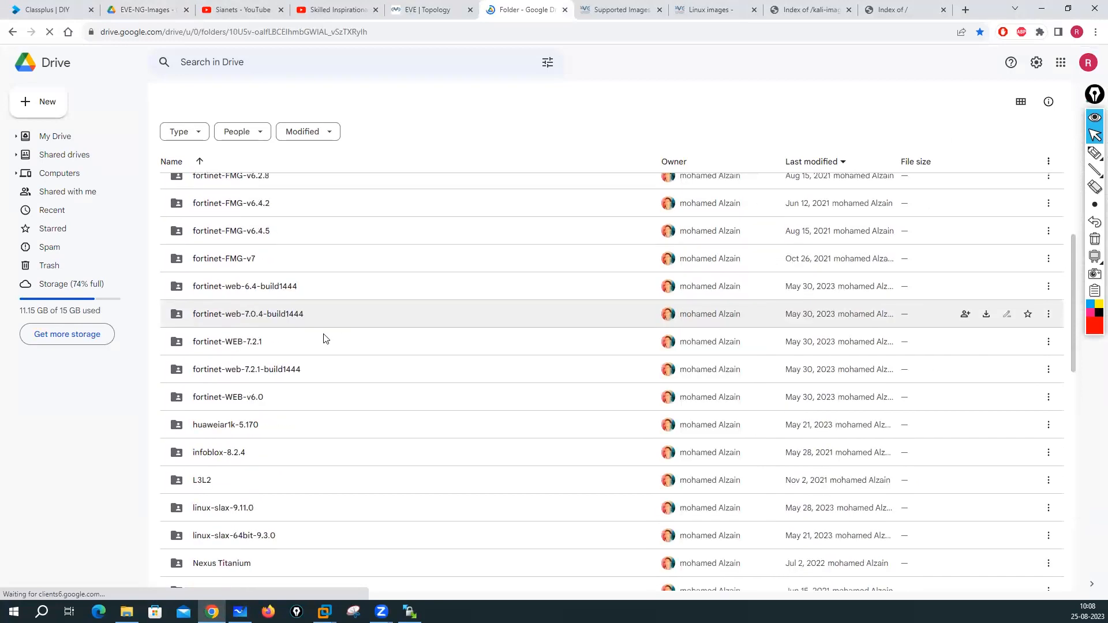
scroll(322, 340, "up", 5)
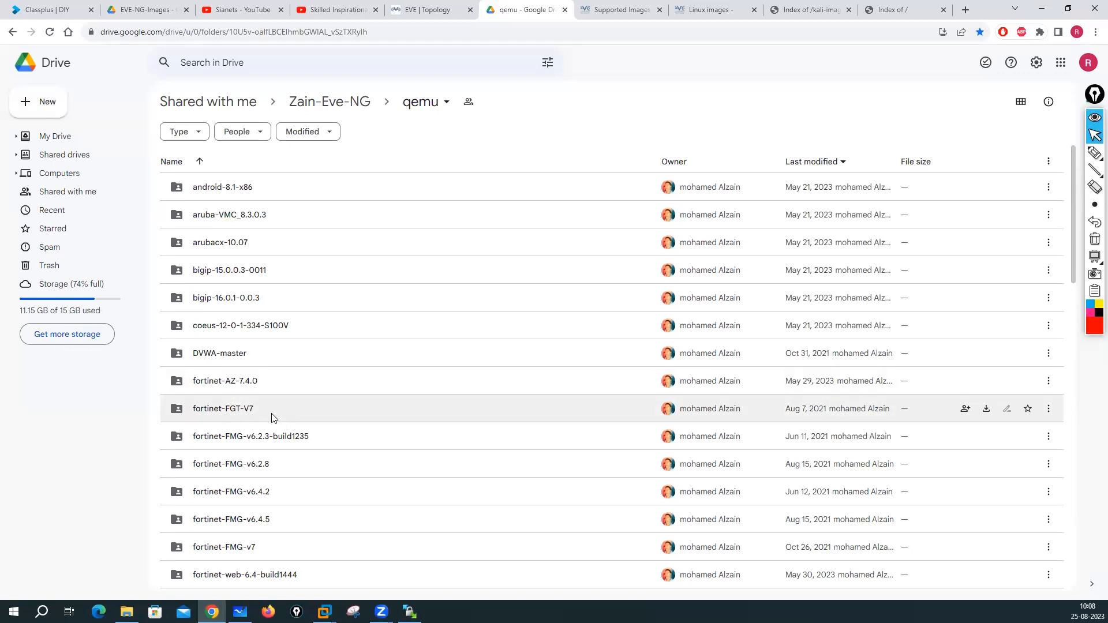
scroll(219, 441, "down", 2)
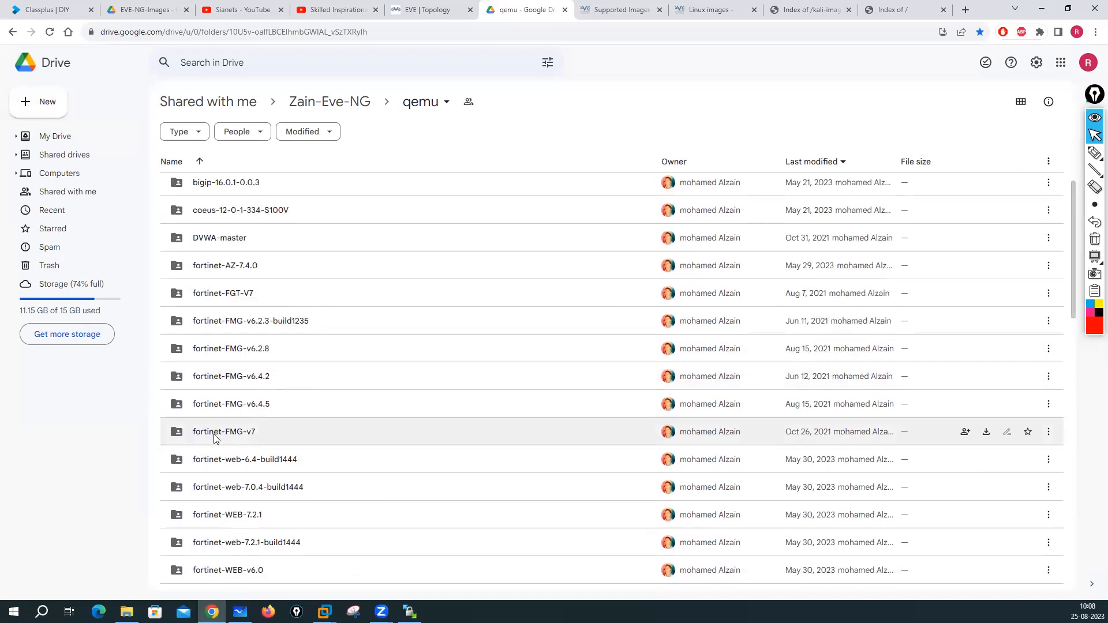
scroll(243, 442, "down", 1)
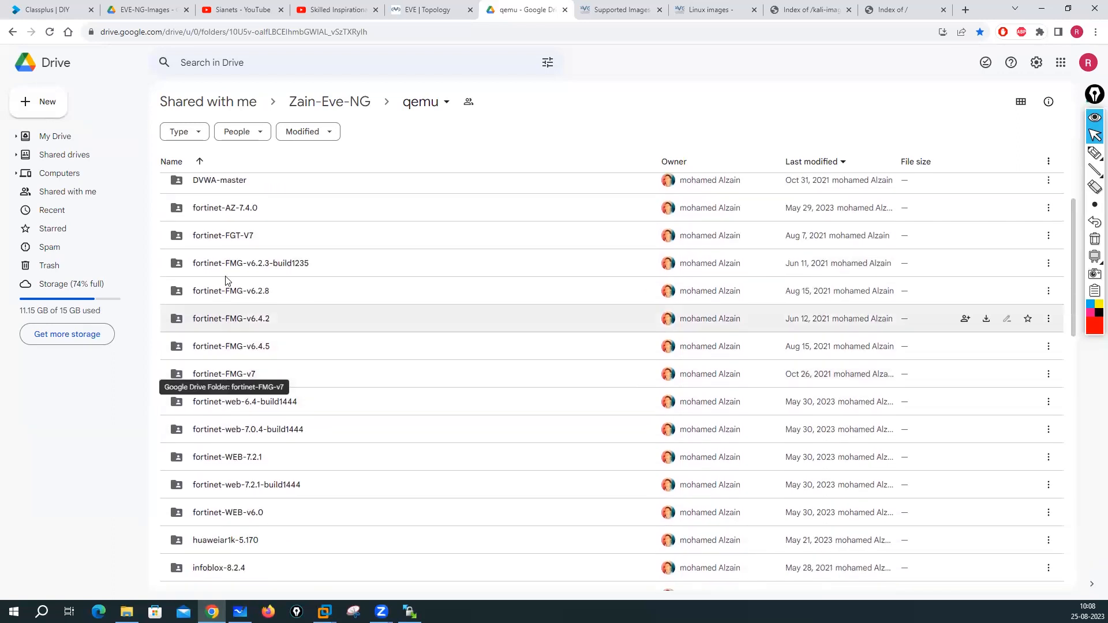
scroll(248, 280, "up", 1)
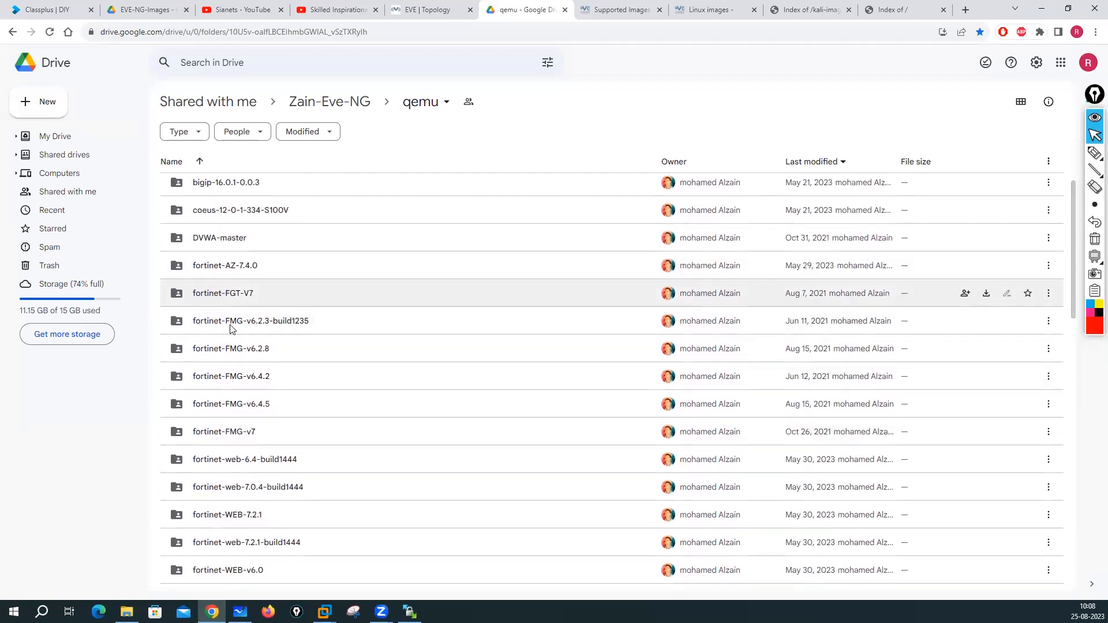
scroll(234, 335, "down", 1)
scroll(260, 334, "down", 2)
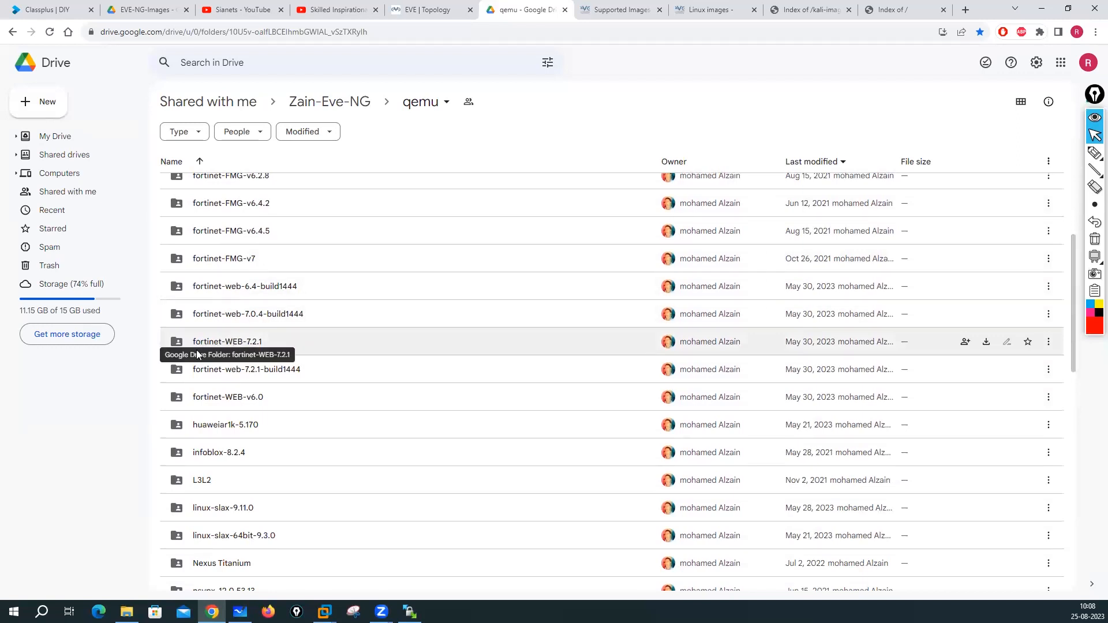
scroll(231, 382, "down", 3)
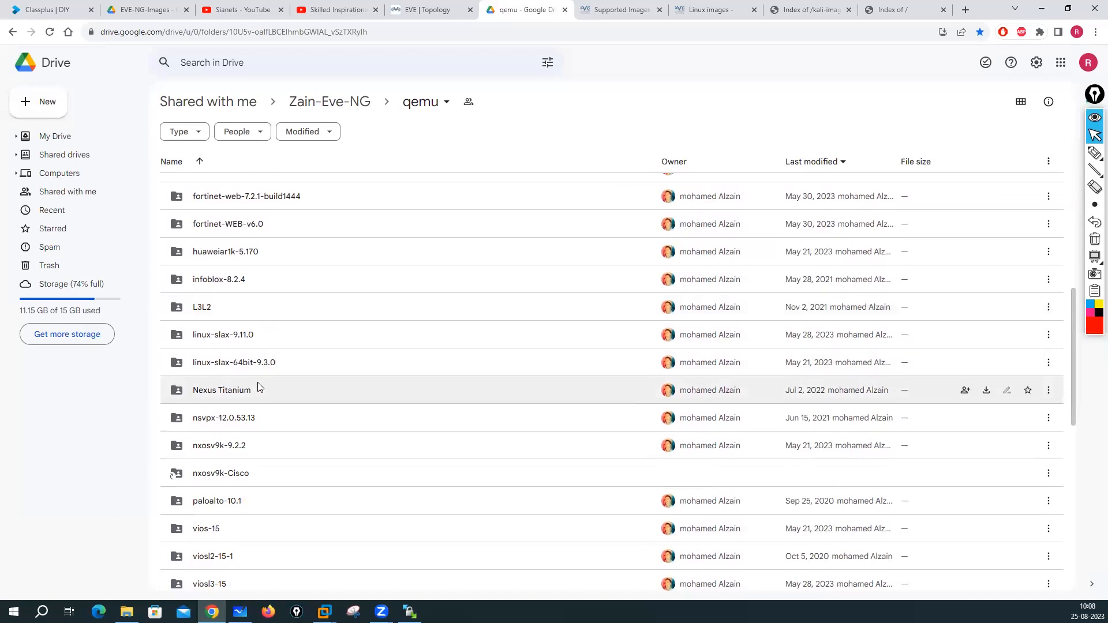
scroll(258, 387, "up", 8)
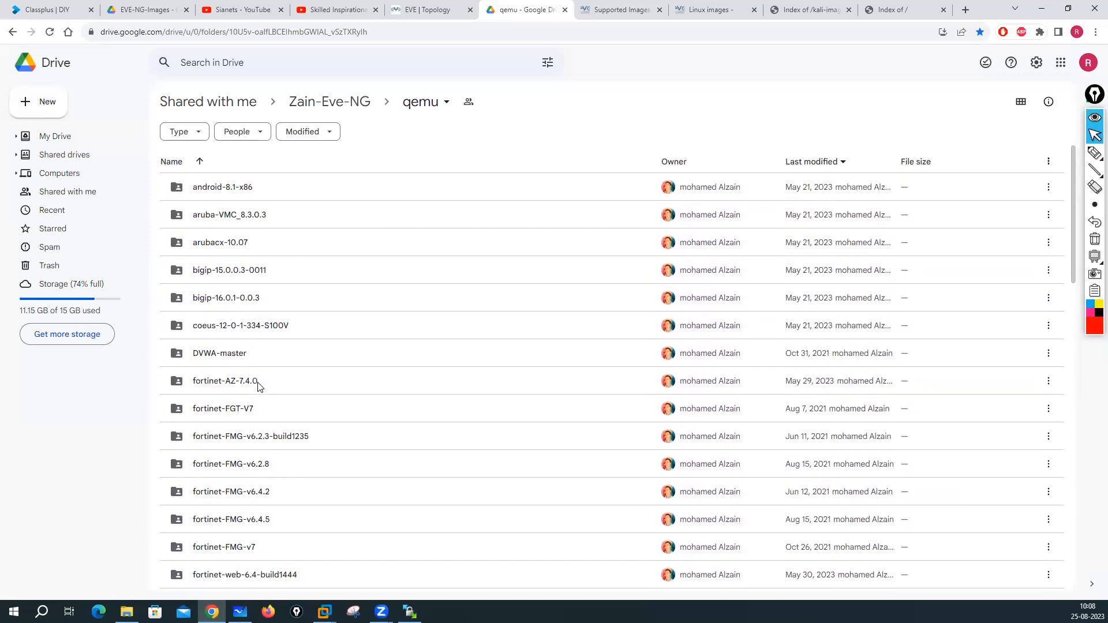
scroll(258, 387, "down", 15)
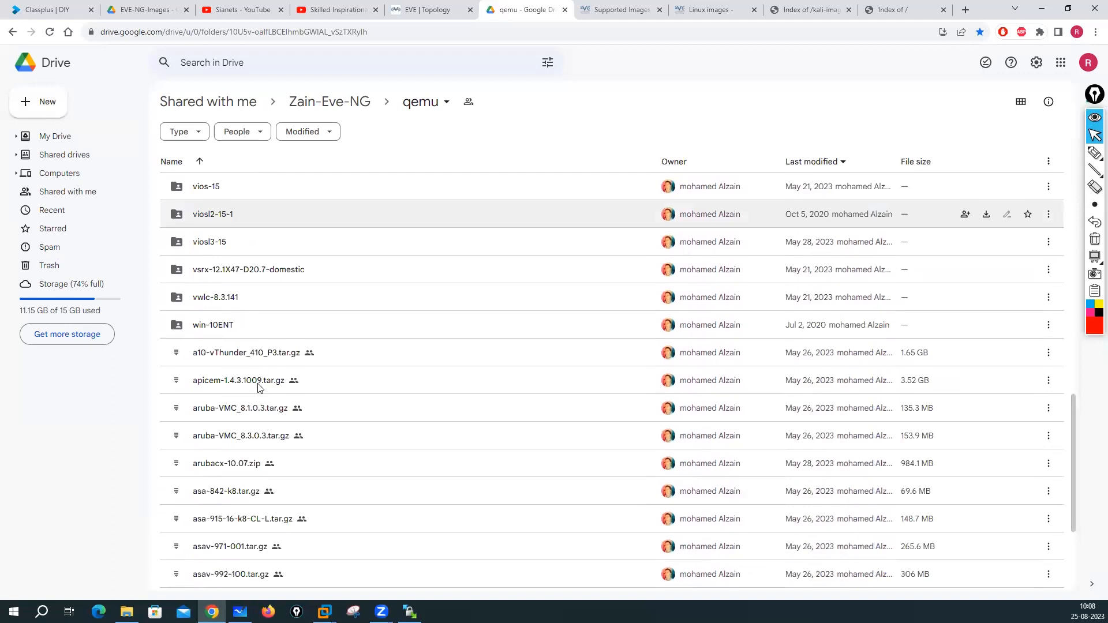
scroll(258, 387, "down", 5)
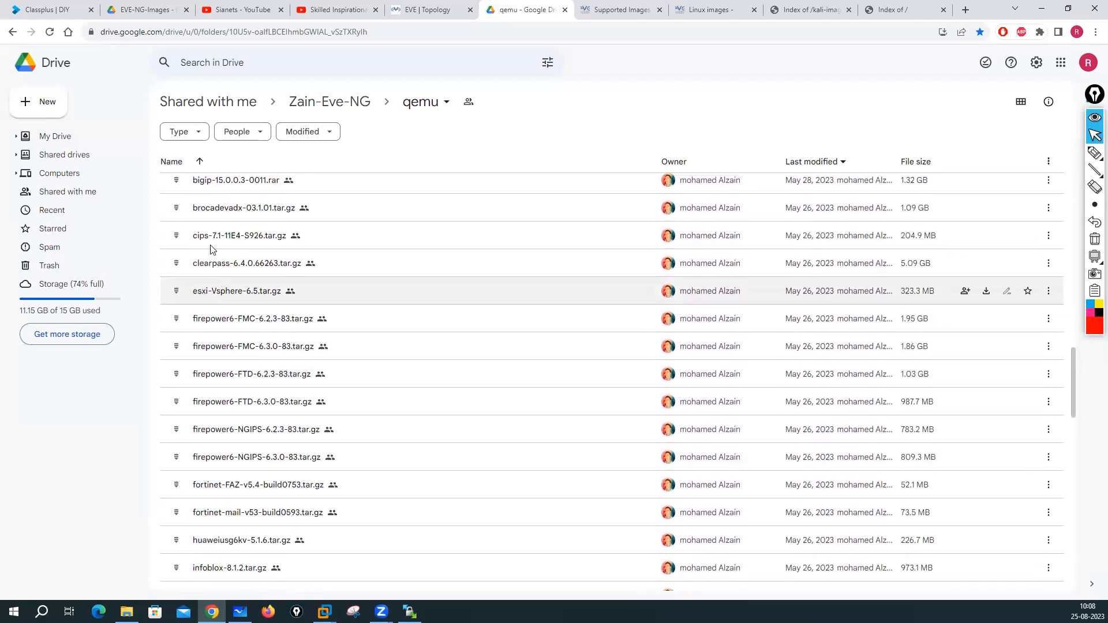
scroll(182, 242, "up", 1)
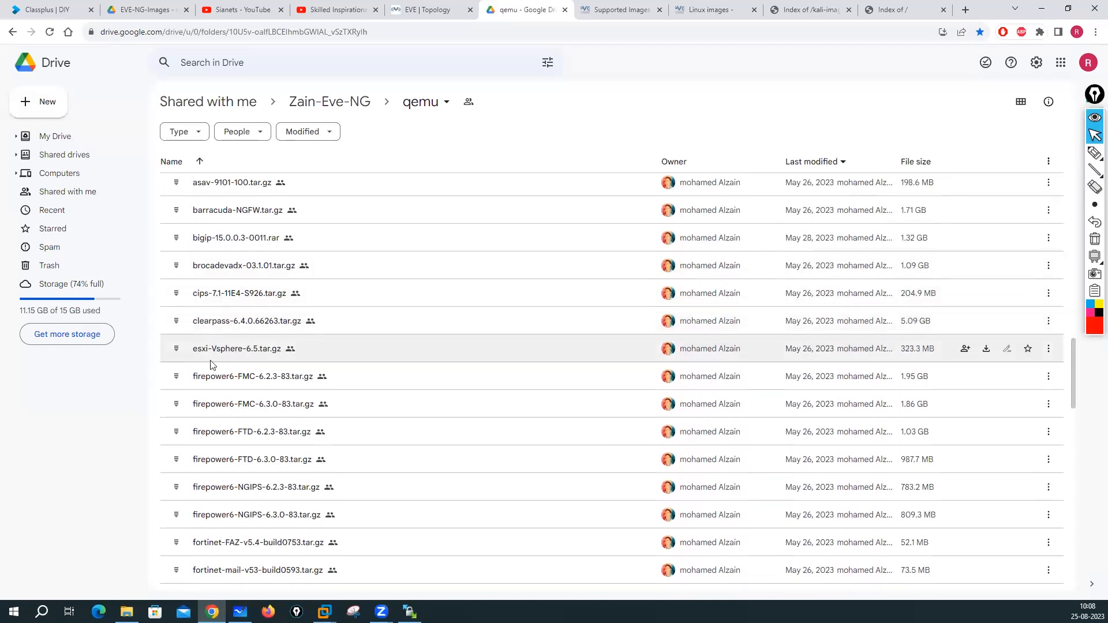
scroll(206, 408, "down", 5)
scroll(300, 400, "up", 3)
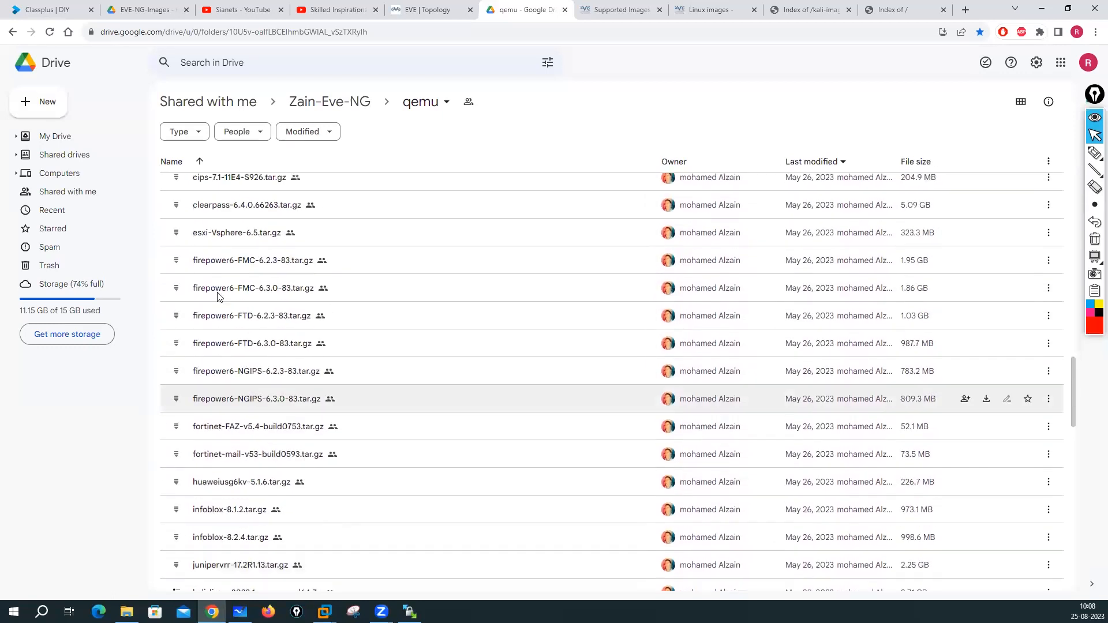
scroll(279, 398, "down", 3)
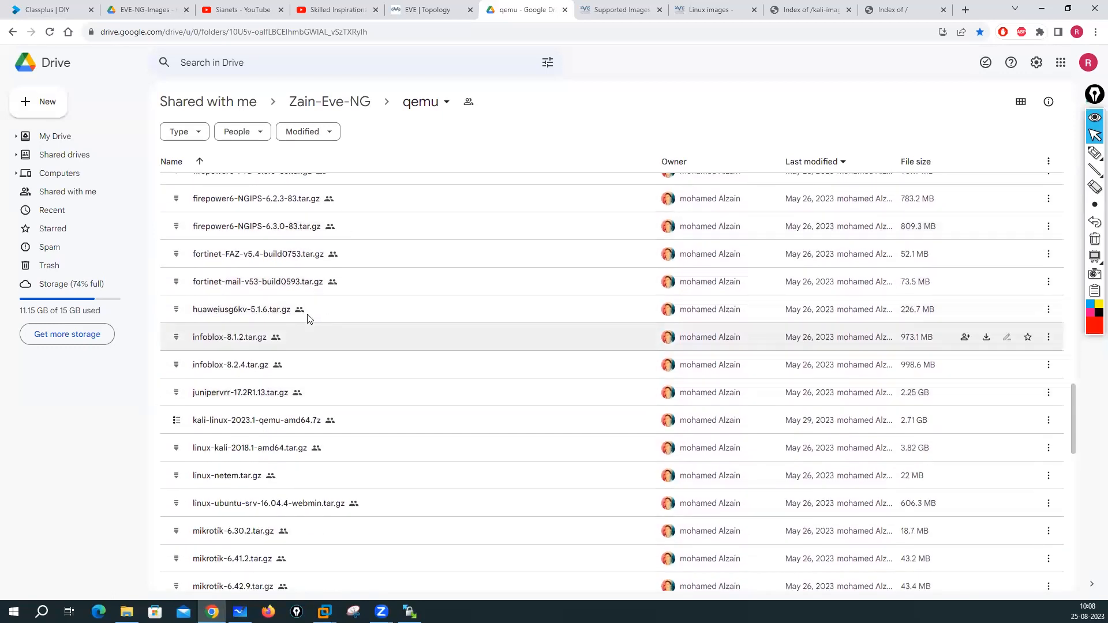
scroll(258, 334, "down", 4)
scroll(259, 345, "down", 10)
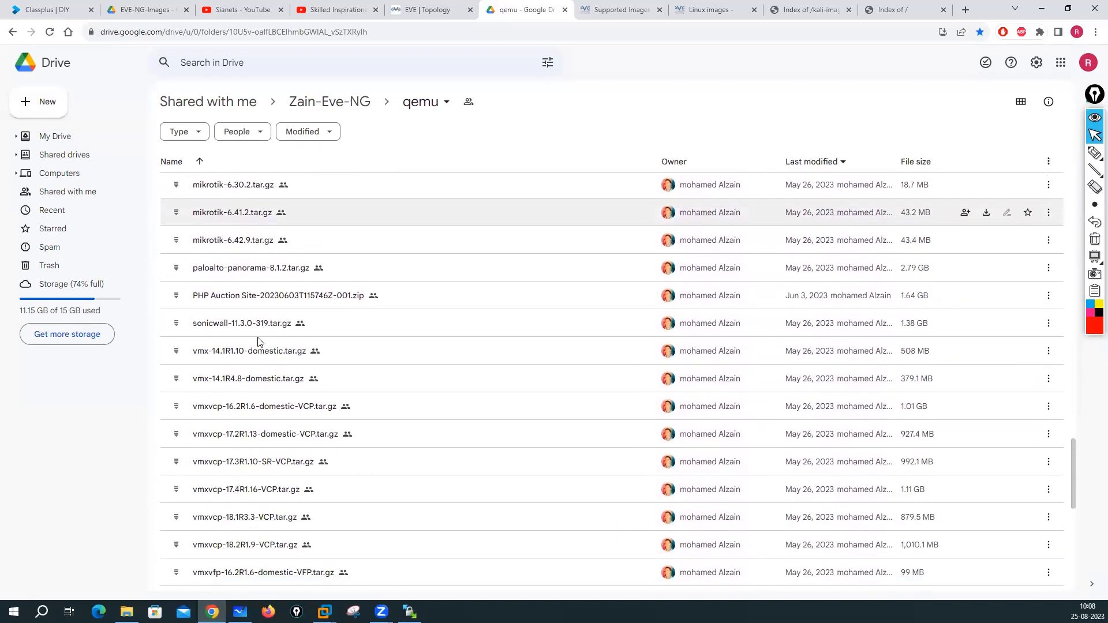
scroll(262, 349, "down", 1)
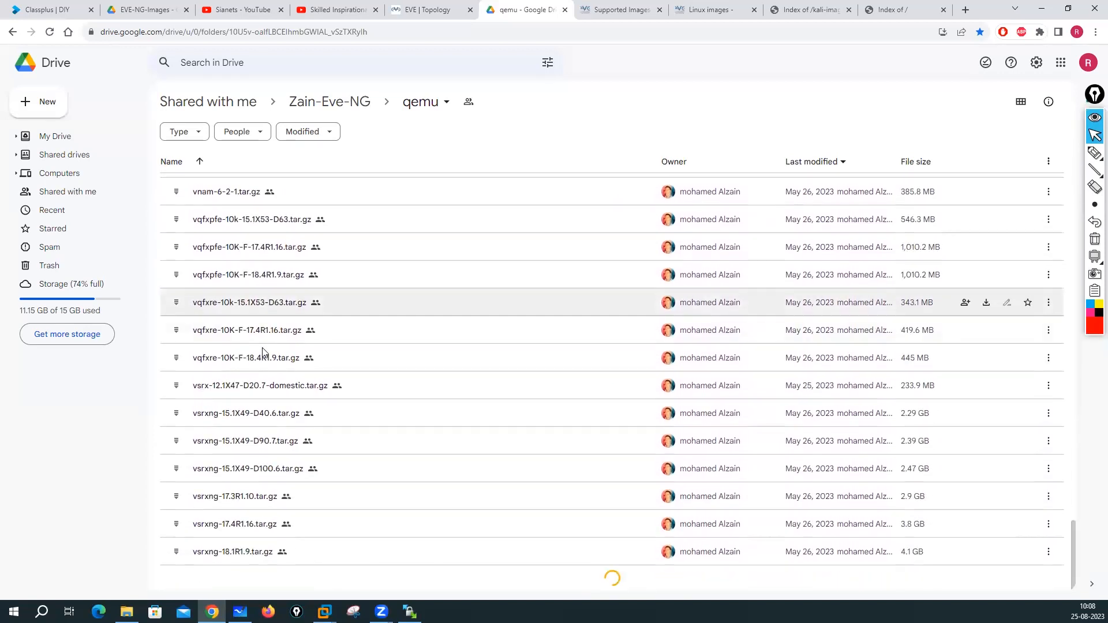
scroll(318, 326, "up", 20)
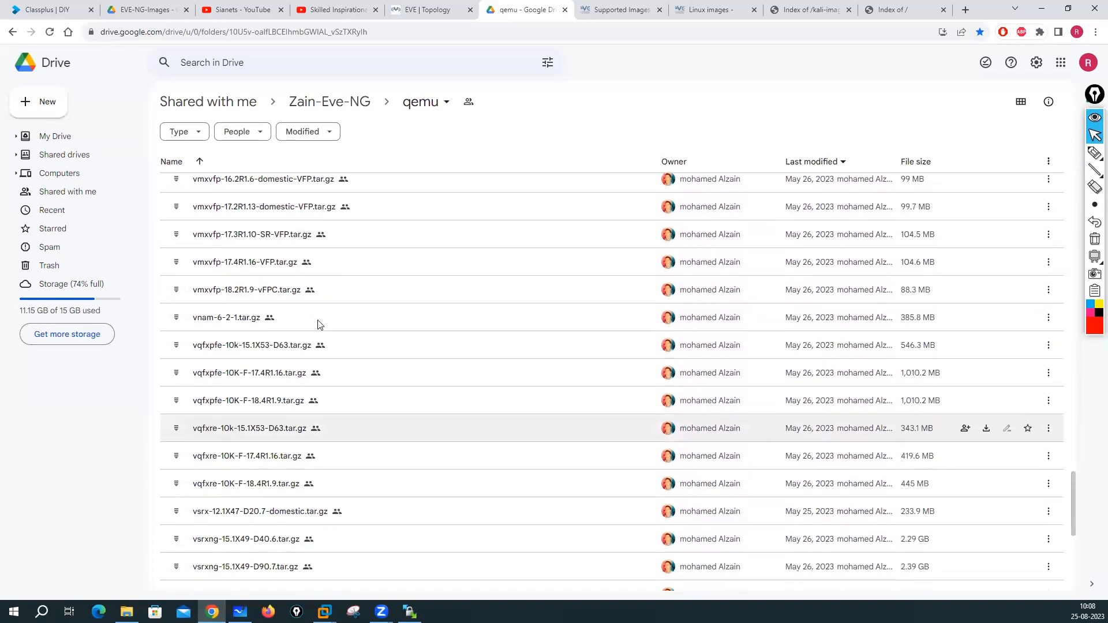
scroll(316, 325, "up", 7)
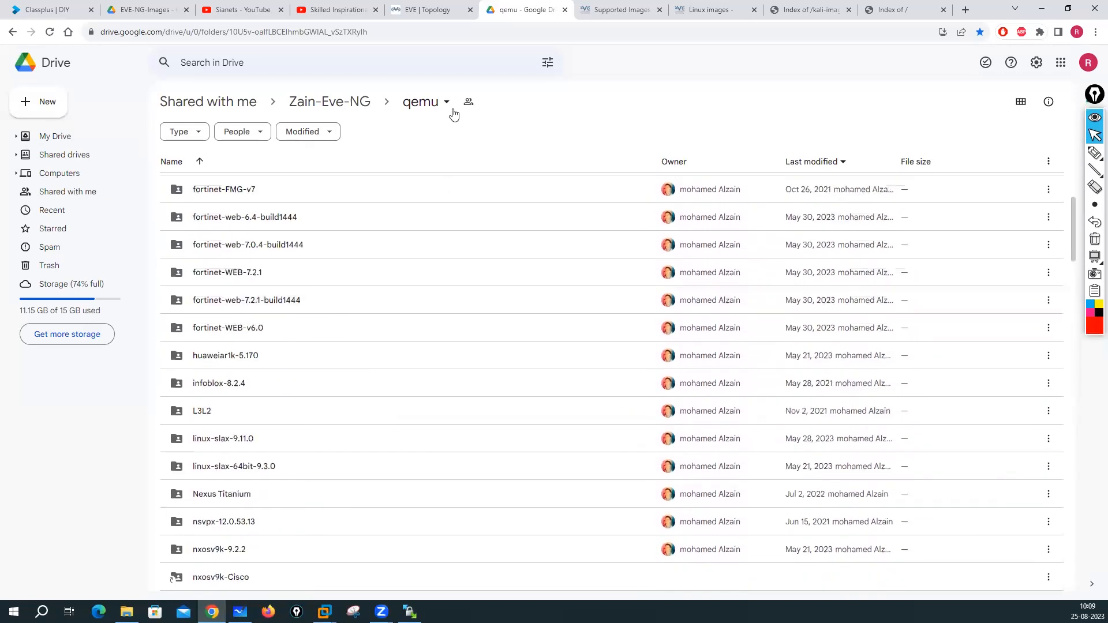
left_click(649, 11)
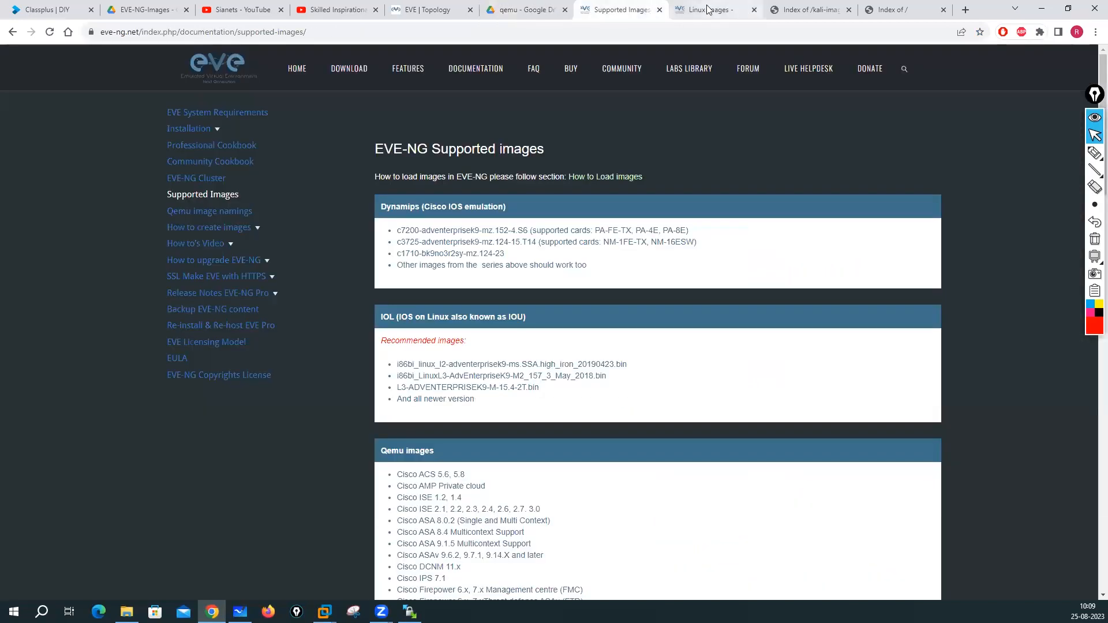
- Open the CheckPoint image guide from the EVE-NG How to create images sidebar
left_click(708, 10)
scroll(437, 368, "up", 9)
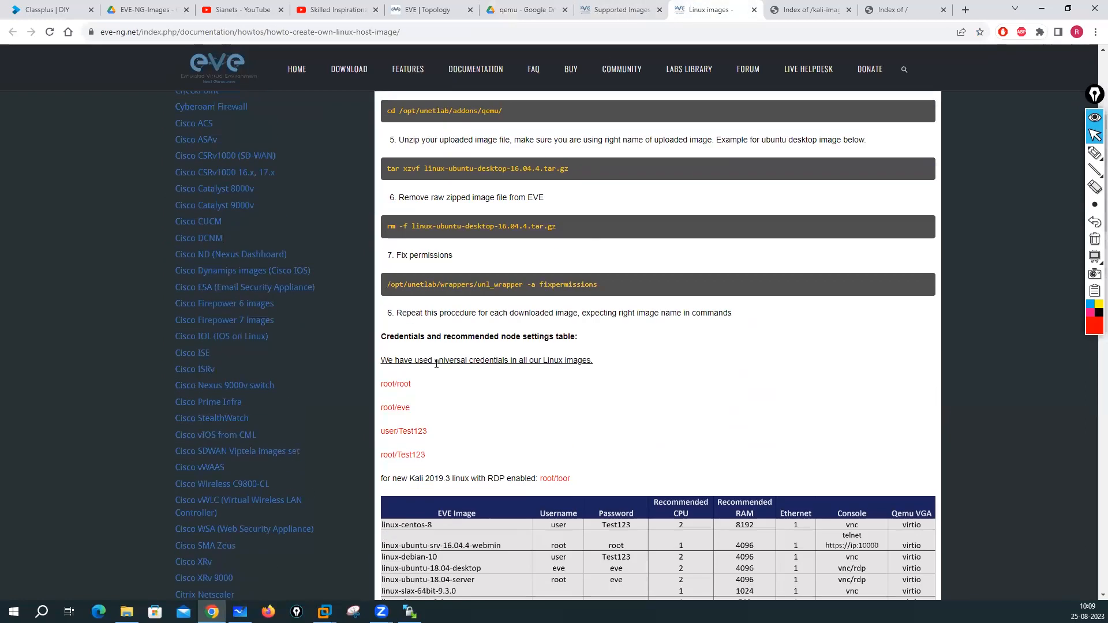
scroll(177, 368, "down", 4)
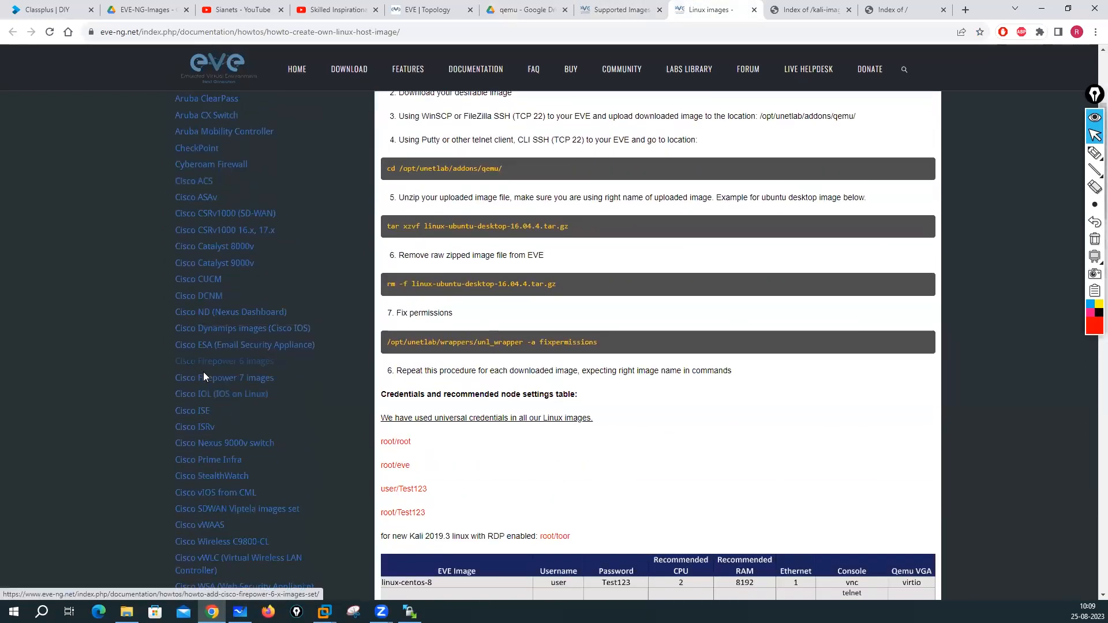
scroll(203, 372, "down", 4)
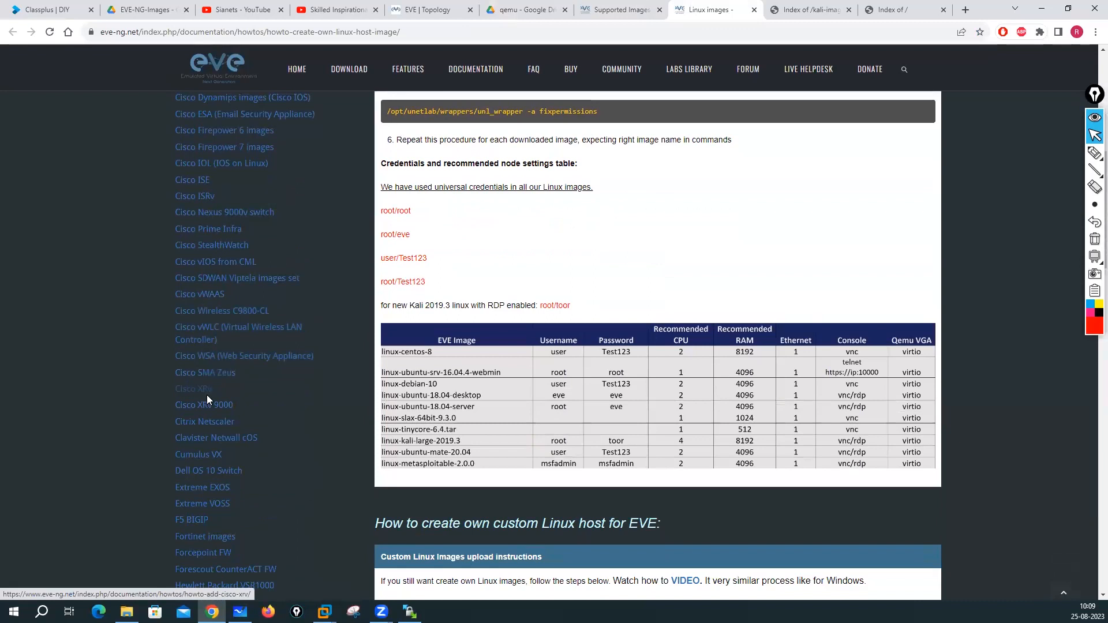
scroll(204, 381, "down", 3)
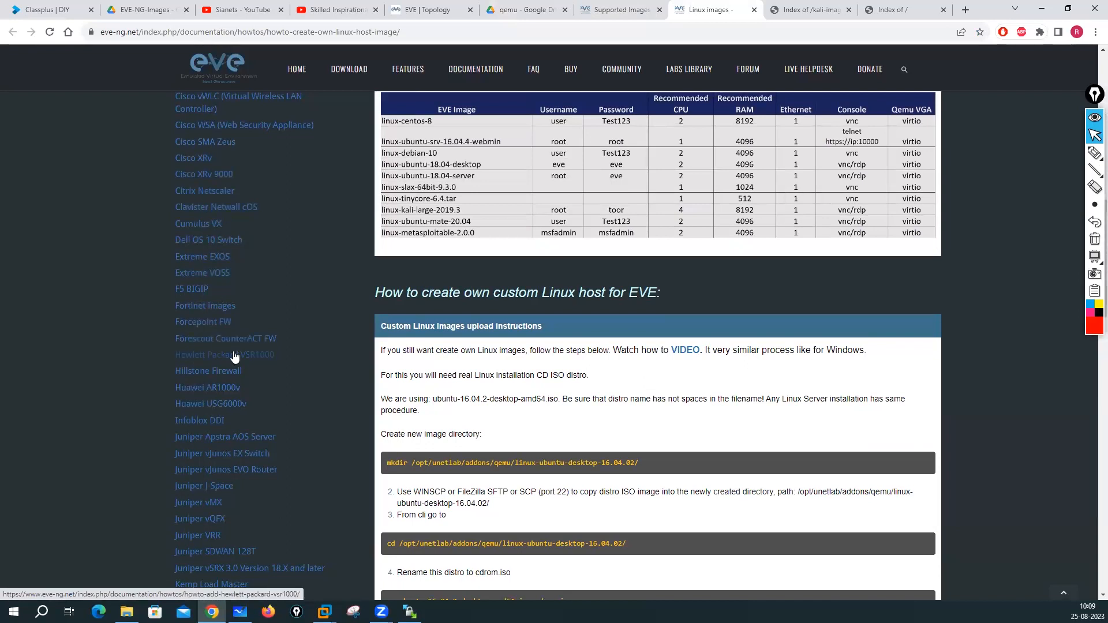
scroll(234, 357, "up", 6)
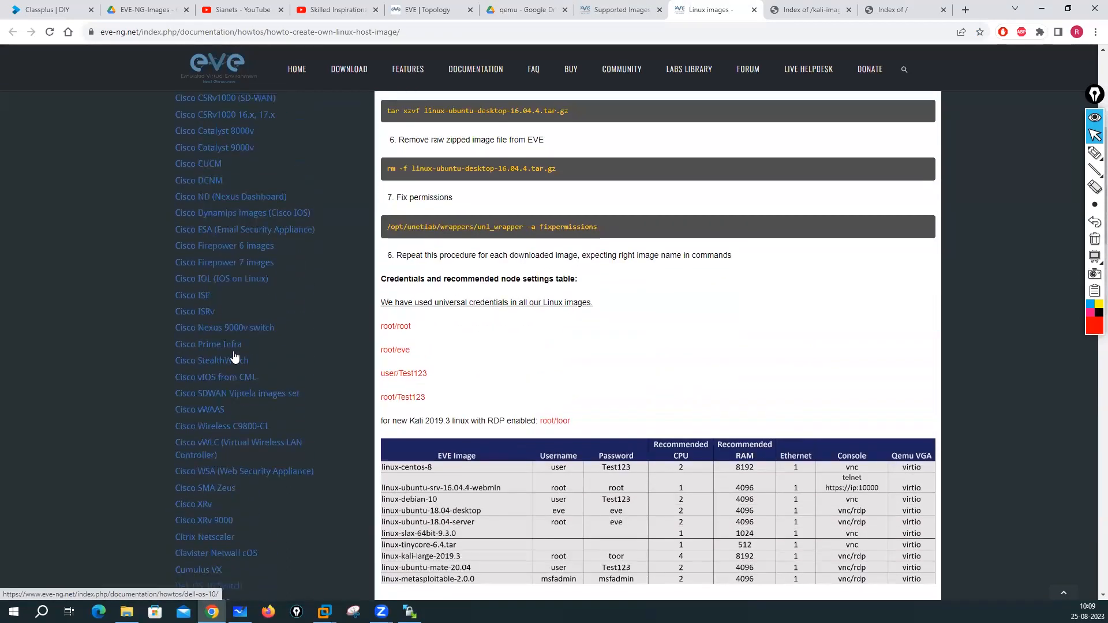
scroll(233, 354, "up", 3)
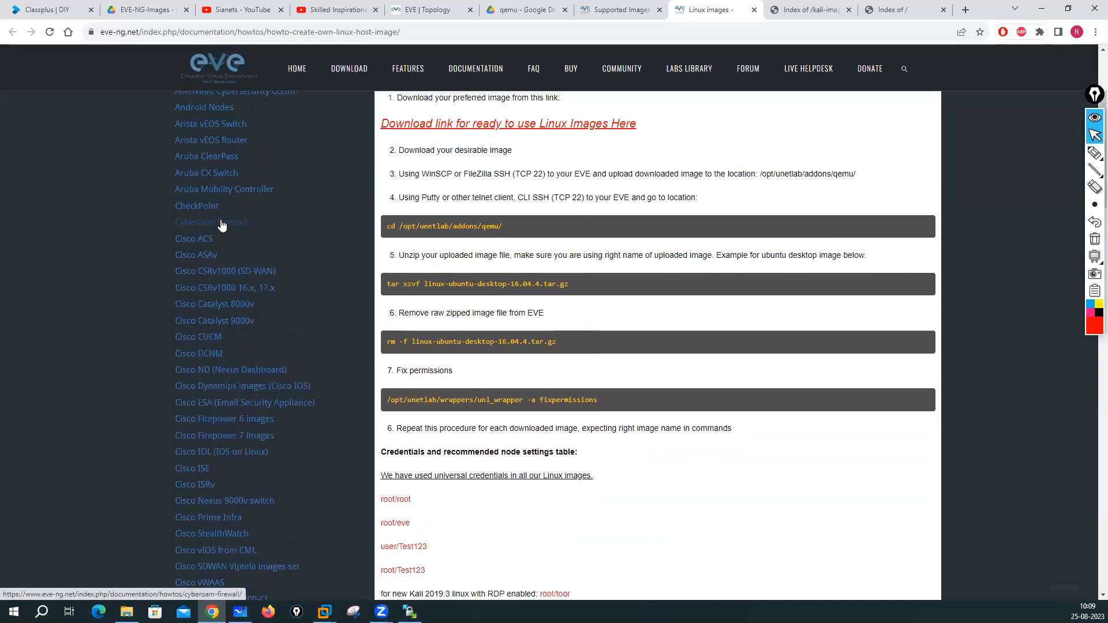
left_click(206, 206)
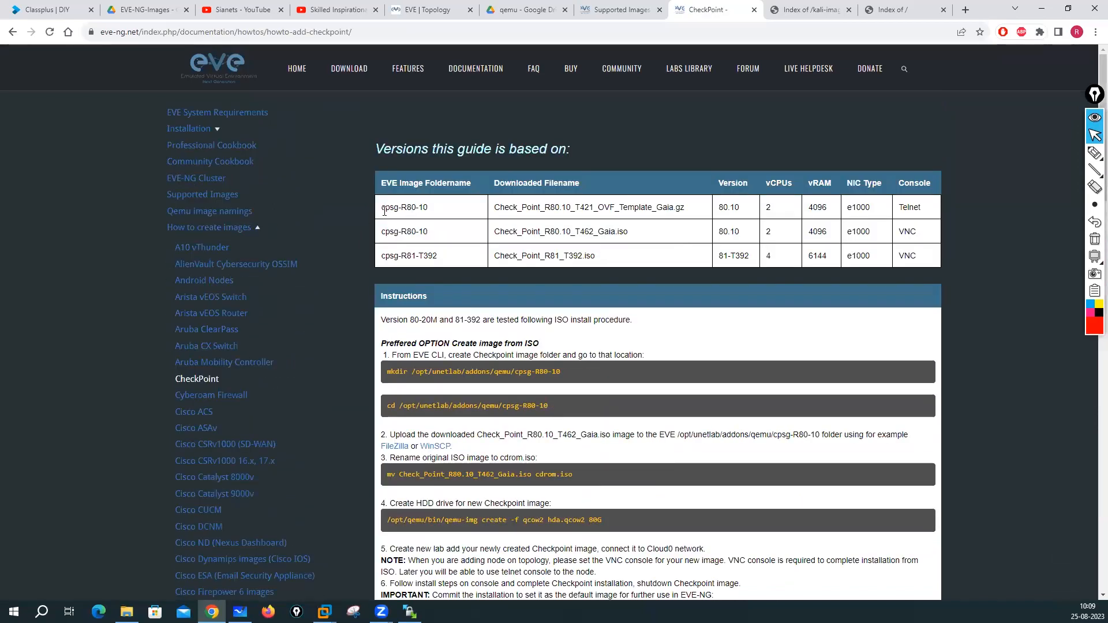
- Examine the table's cpsg-R80-10 folder names and the first row's downloaded filename
triple_click(408, 207)
left_click(394, 227)
left_click_drag(402, 206, 437, 237)
left_click(420, 232)
mouse_move(401, 233)
left_mouse_down()
mouse_move(434, 238)
mouse_move(402, 232)
mouse_move(420, 232)
left_mouse_up()
left_click(391, 235)
left_click_drag(382, 233, 396, 229)
left_click(466, 240)
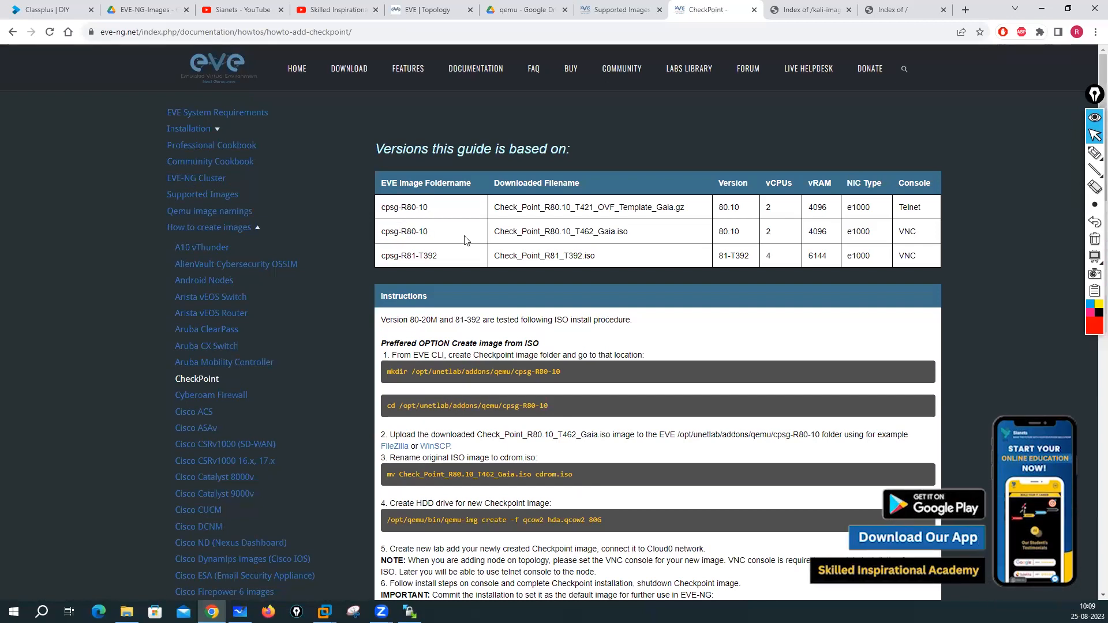
left_click_drag(504, 209, 662, 209)
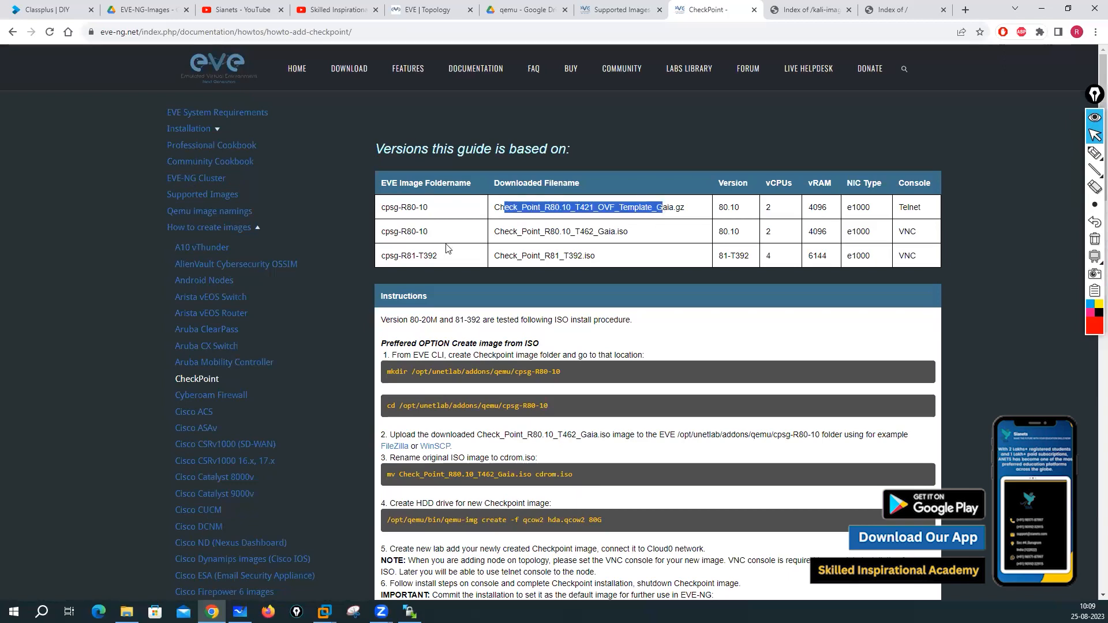
left_click(495, 236)
scroll(495, 239, "down", 12)
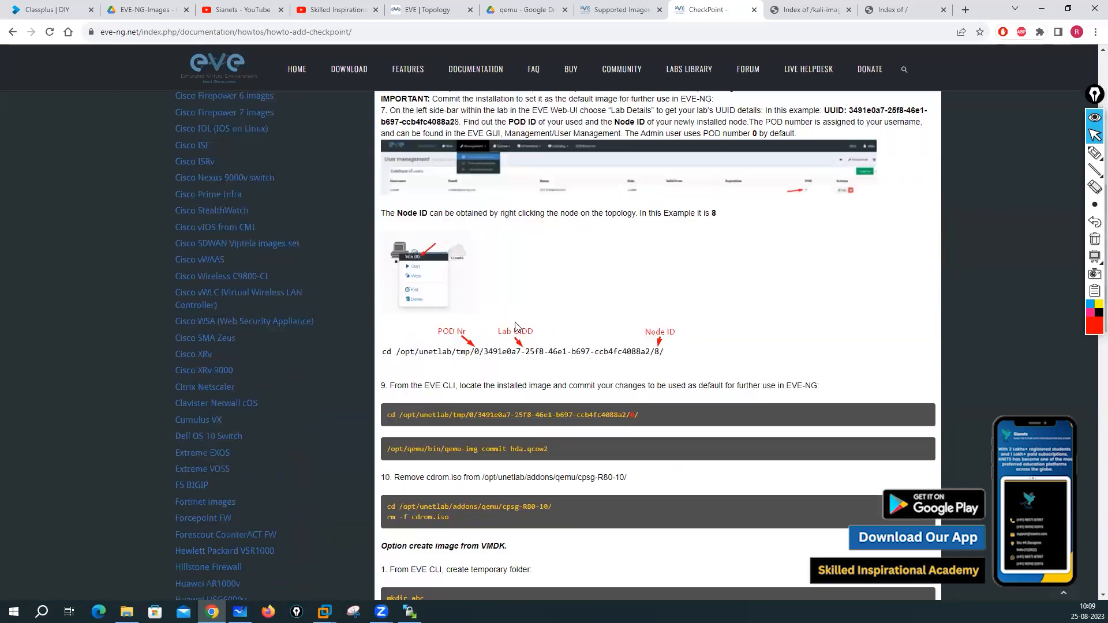
scroll(519, 322, "down", 8)
scroll(520, 322, "up", 15)
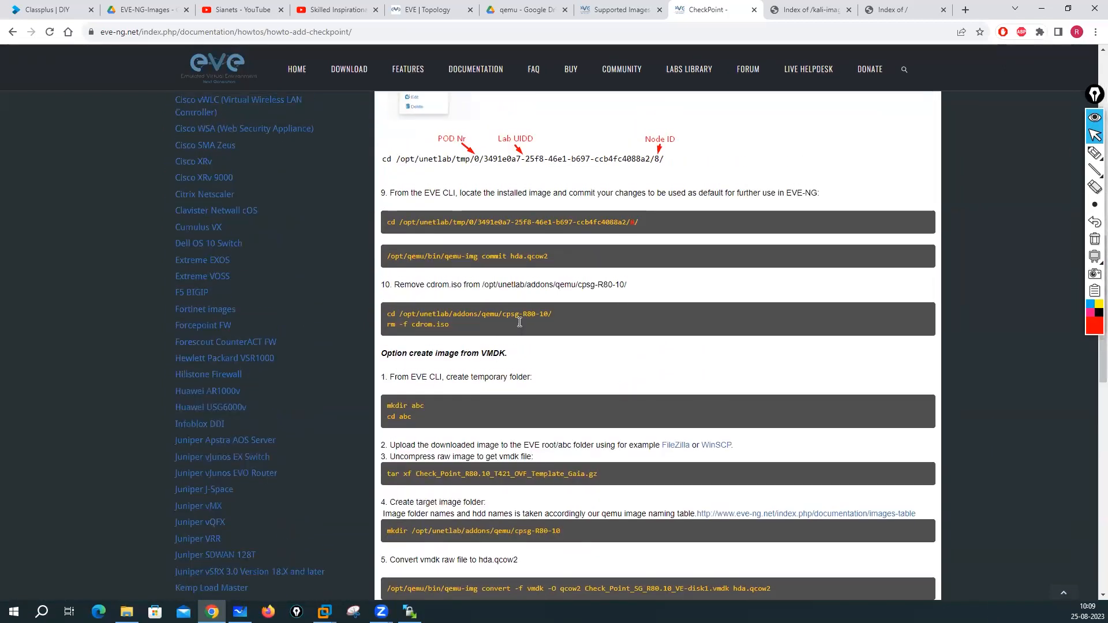
scroll(519, 323, "up", 5)
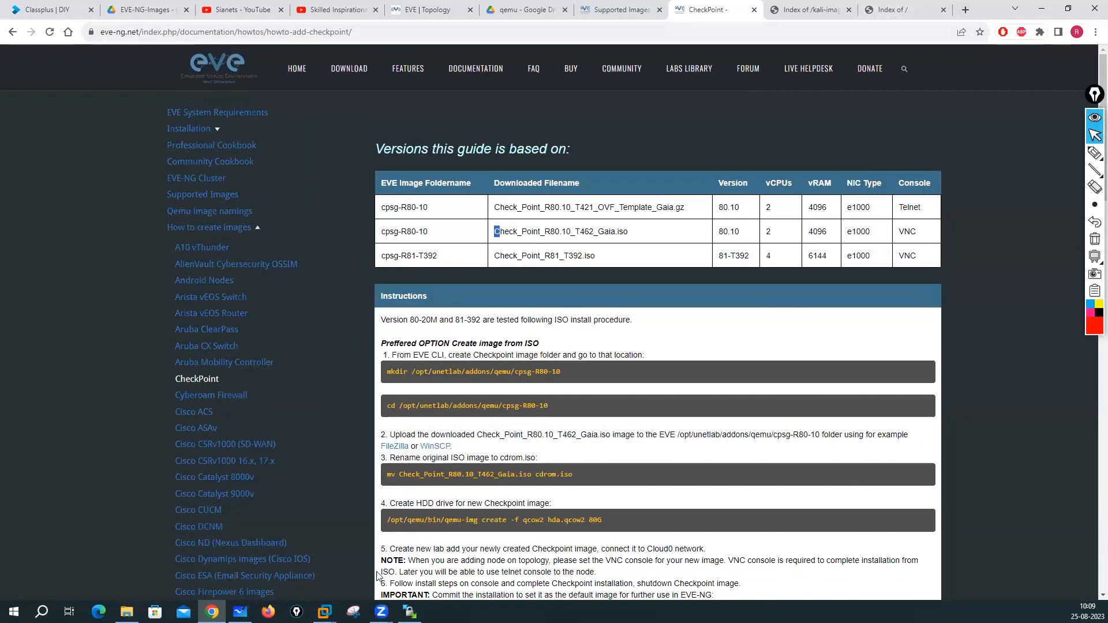
left_click(126, 612)
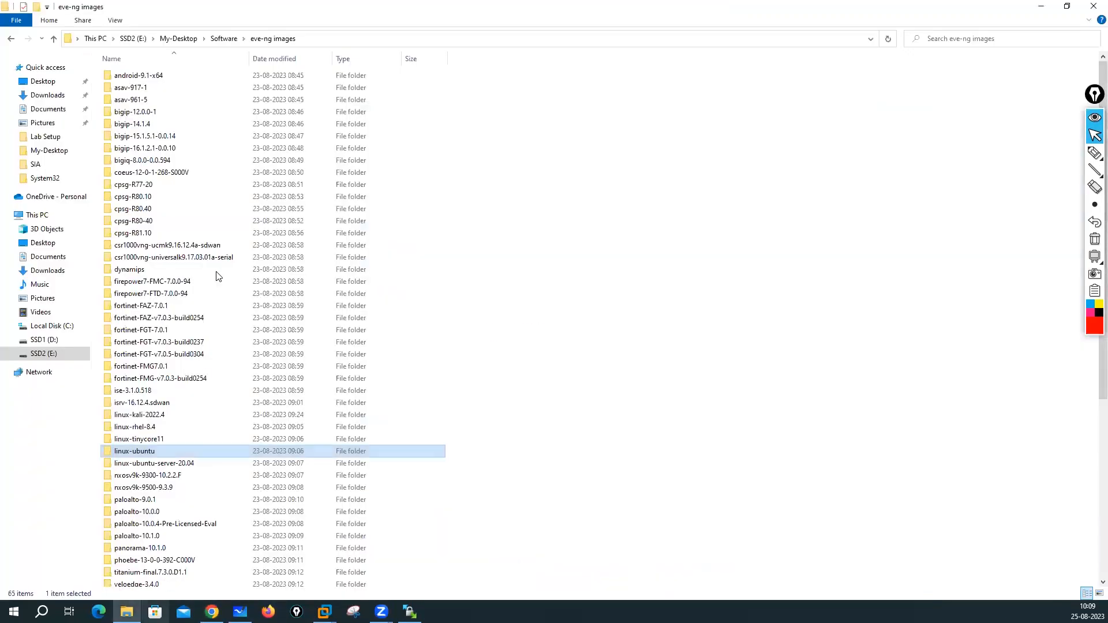
- Select the local cpsg-R80.10, cpsg-R80.40 and cpsg-R81.10 folders in eve-ng images
left_click(144, 196)
left_click(147, 210)
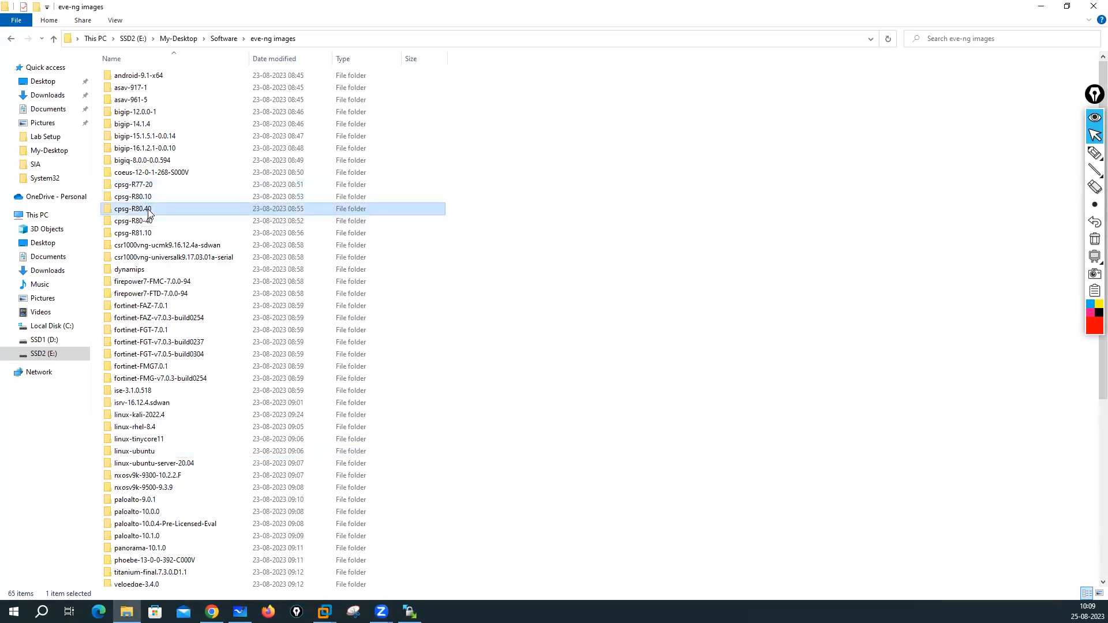
left_click(151, 235)
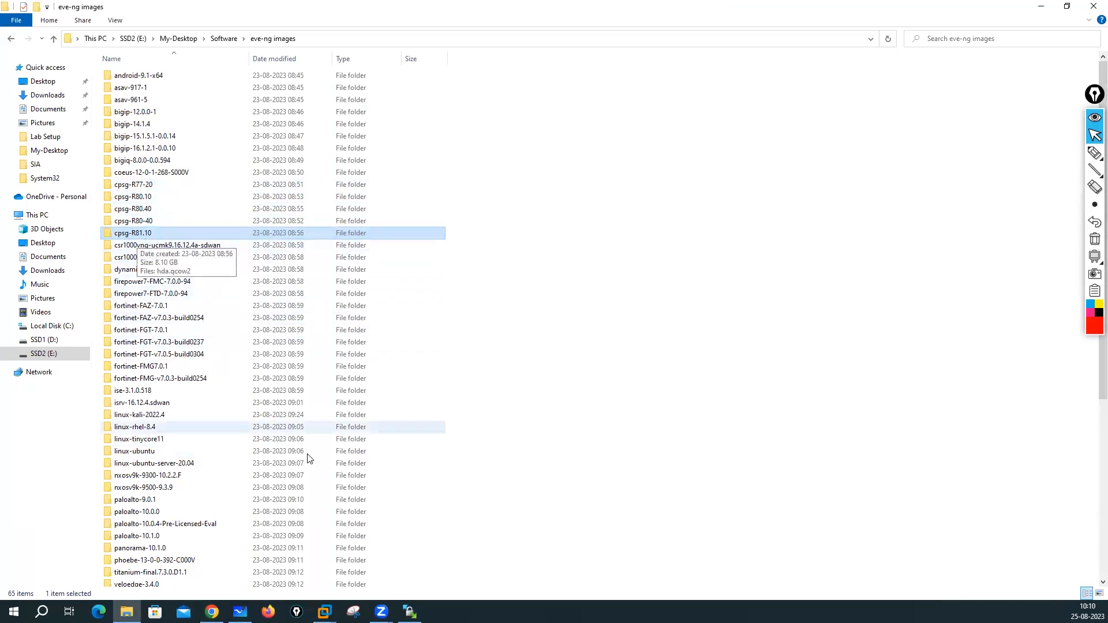
- Bring up the WinSCP session showing the server's /opt/unetlab/addons/qemu folder
left_click(212, 612)
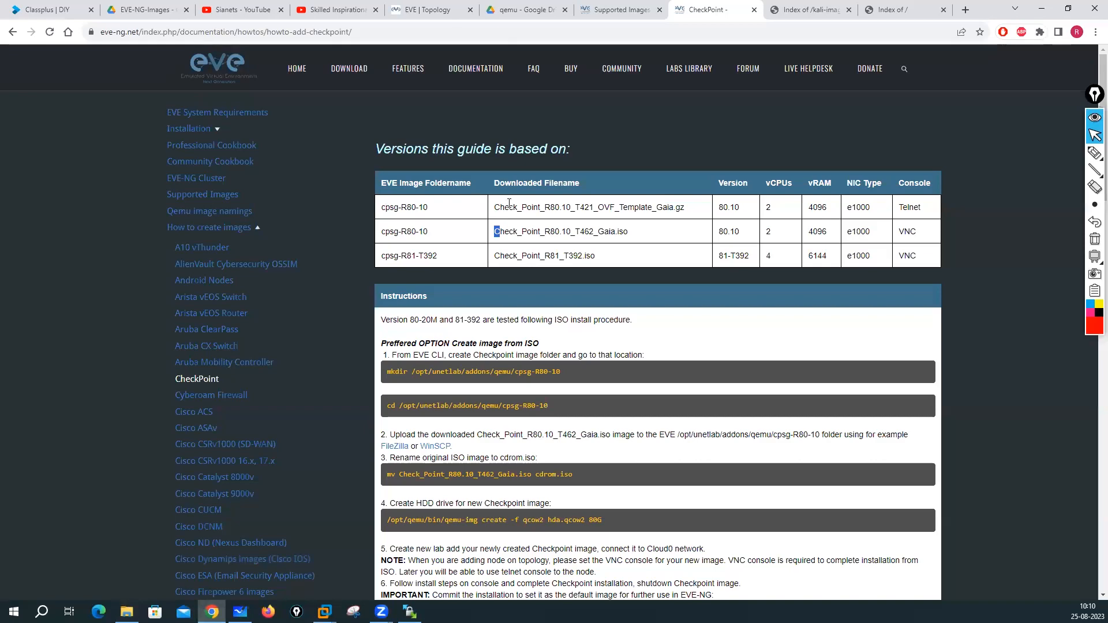
left_click(427, 10)
left_click(410, 611)
left_click(602, 376)
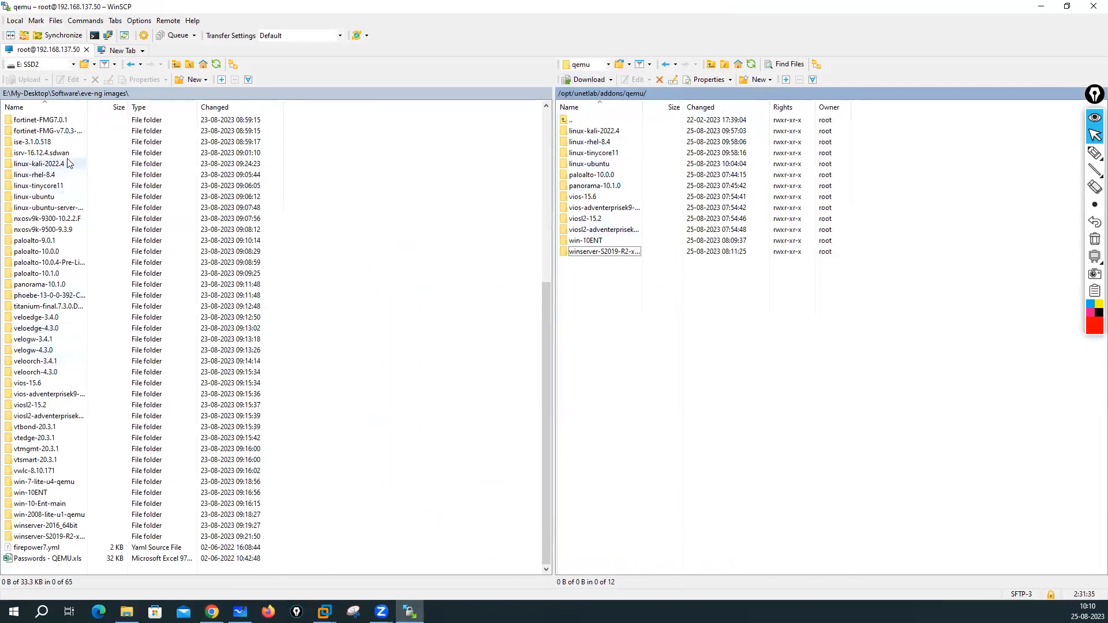
- Locate the cpsg-R81.10 and Fortinet image folders in WinSCP's local panel
scroll(65, 160, "up", 7)
scroll(66, 160, "up", 2)
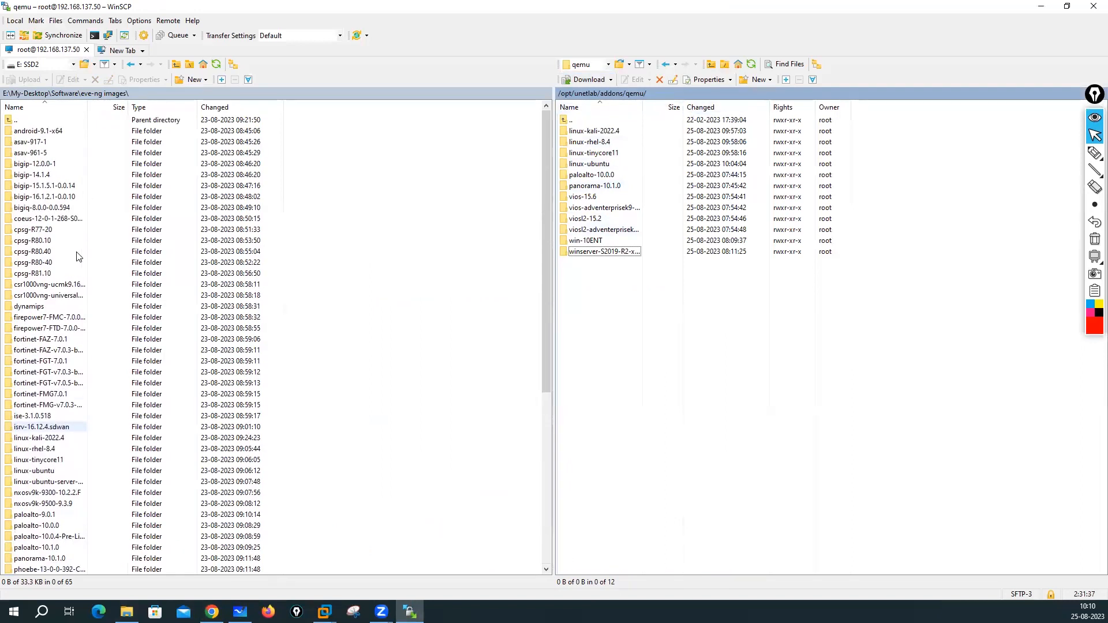
left_click(81, 273)
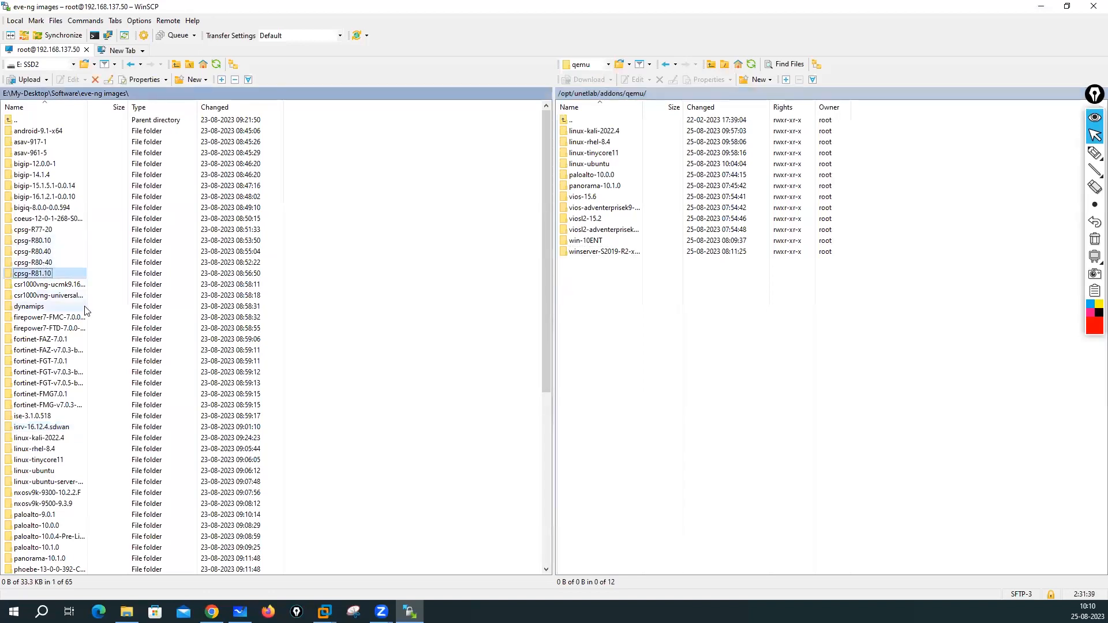
scroll(86, 311, "down", 1)
left_click(48, 281)
scroll(52, 284, "down", 1)
left_click(60, 287)
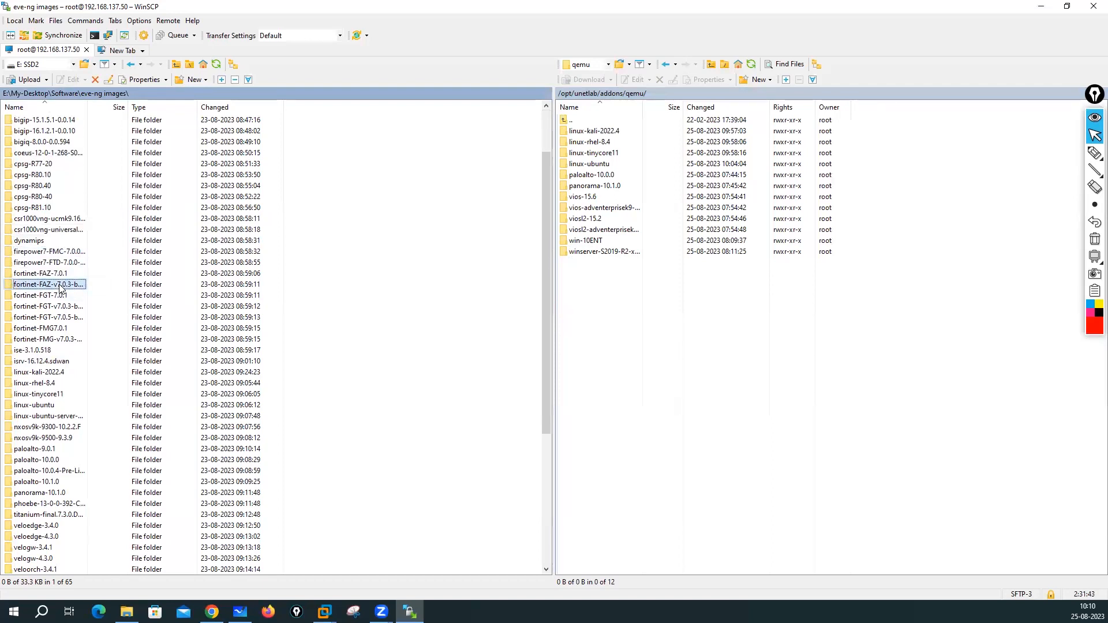
left_click(53, 295)
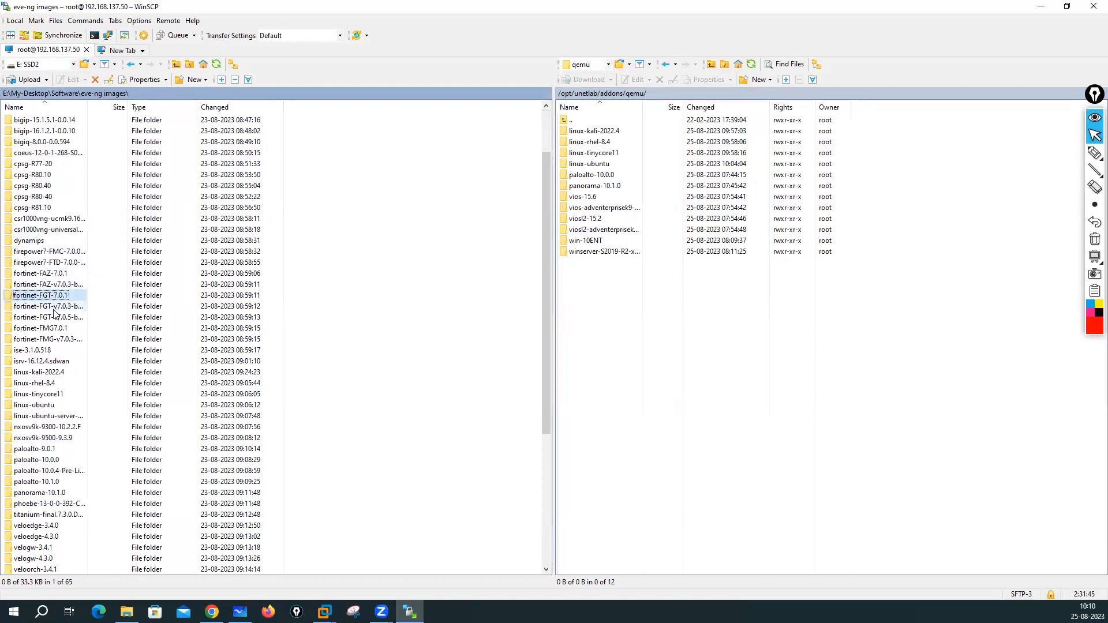
left_click(55, 287)
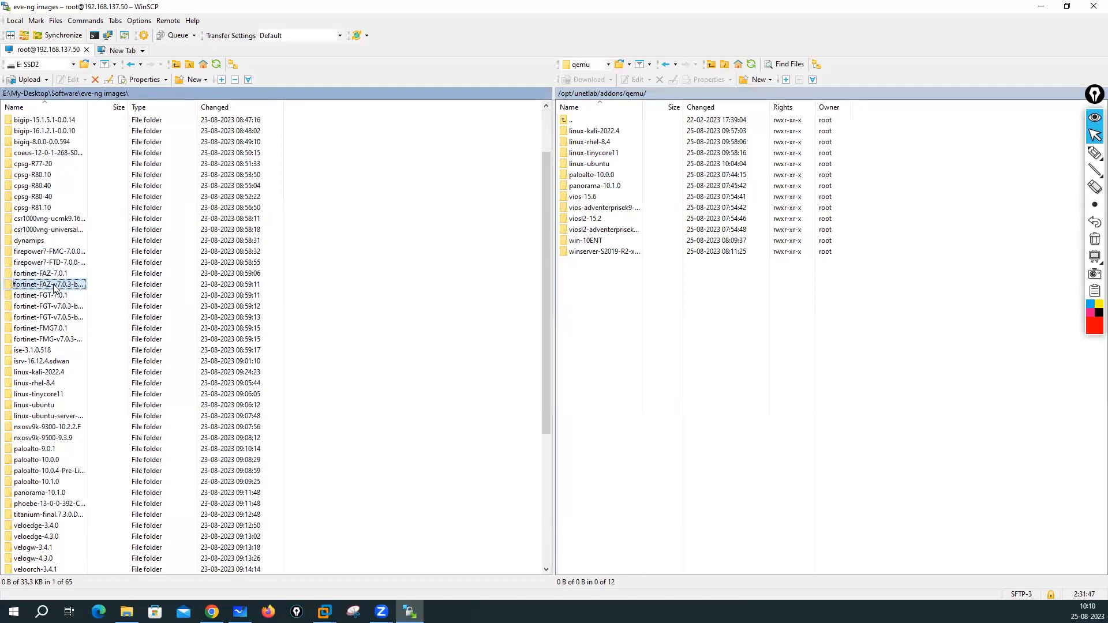
- Upload fortinet-FAZ-7.0.1, FGT-7.0.1, FMG7.0.1 and cpsg-R81.10 to the remote qemu folder
left_click(52, 274)
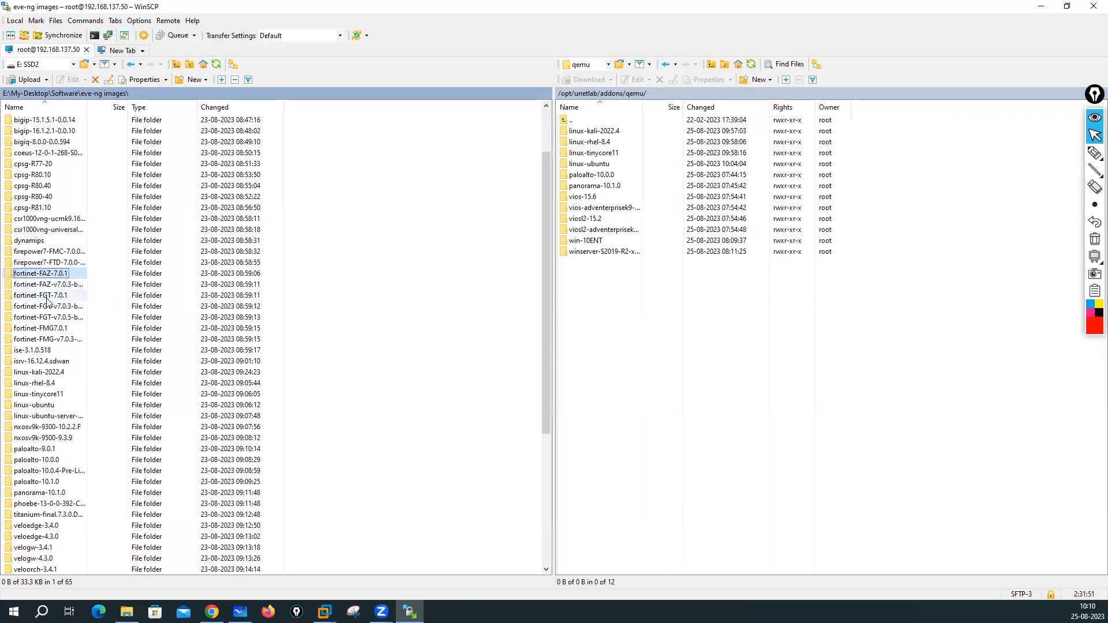
left_click(46, 296, "ctrl")
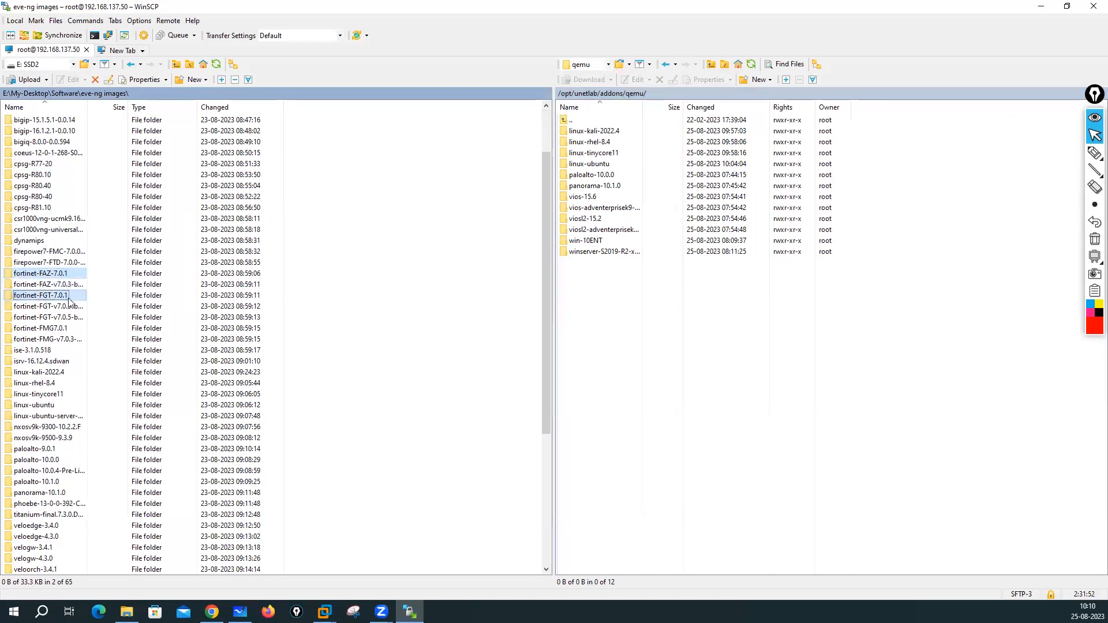
left_click(53, 330, "ctrl")
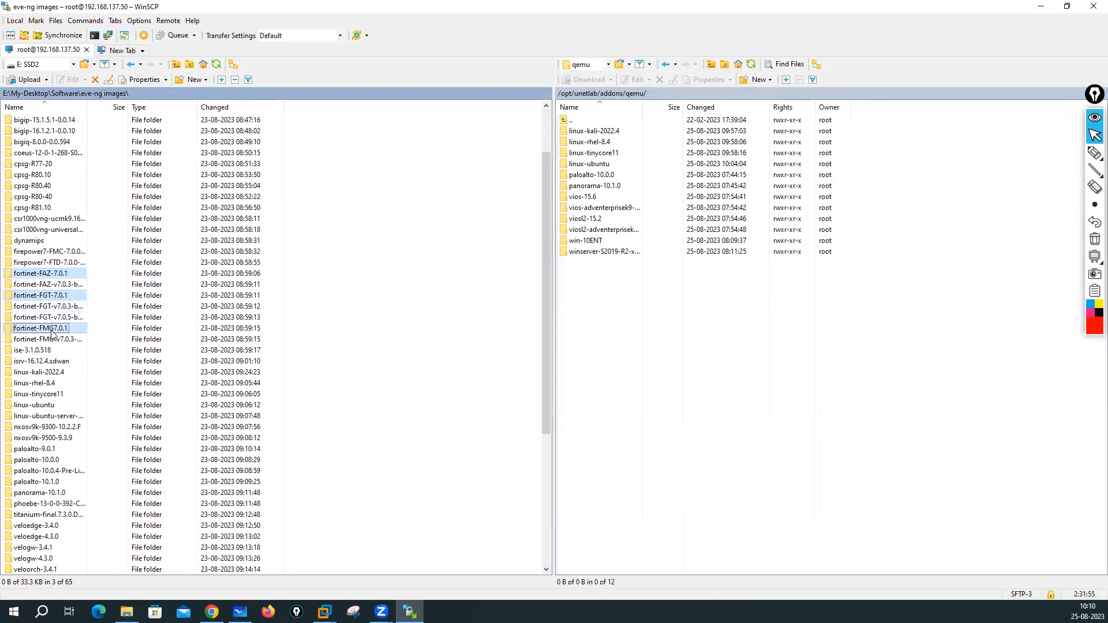
left_click(37, 209, "ctrl")
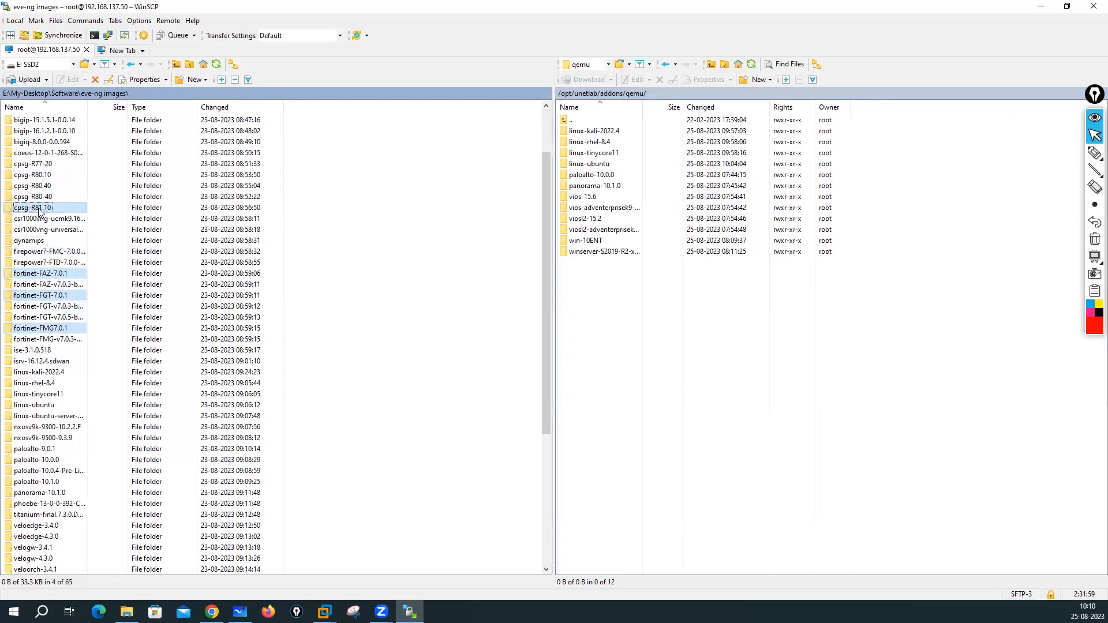
left_click_drag(35, 208, 759, 335)
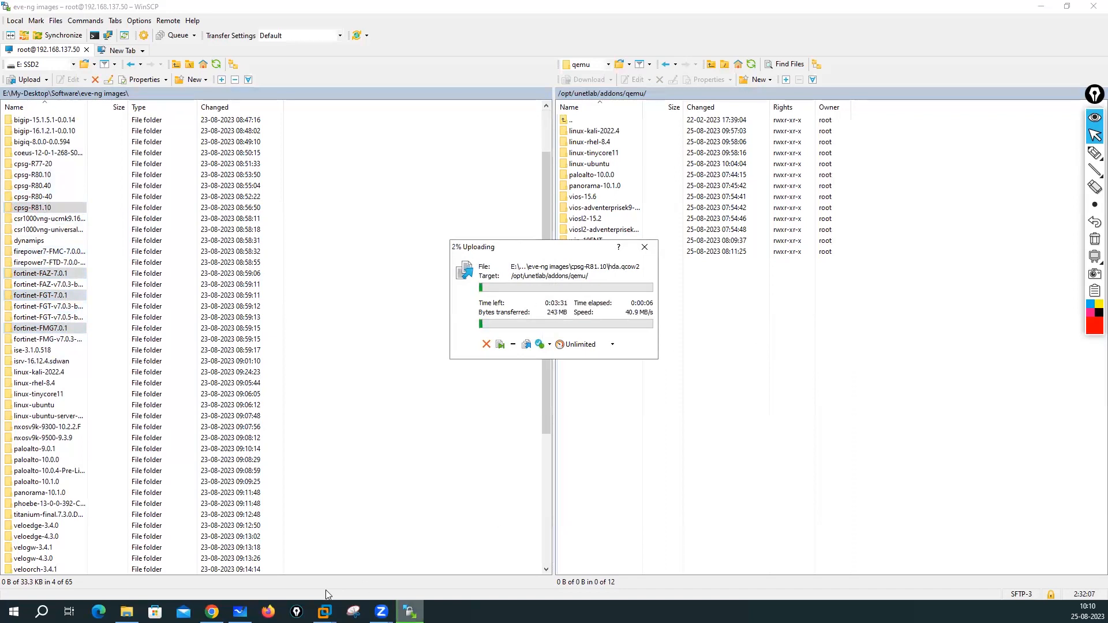
left_click(212, 611)
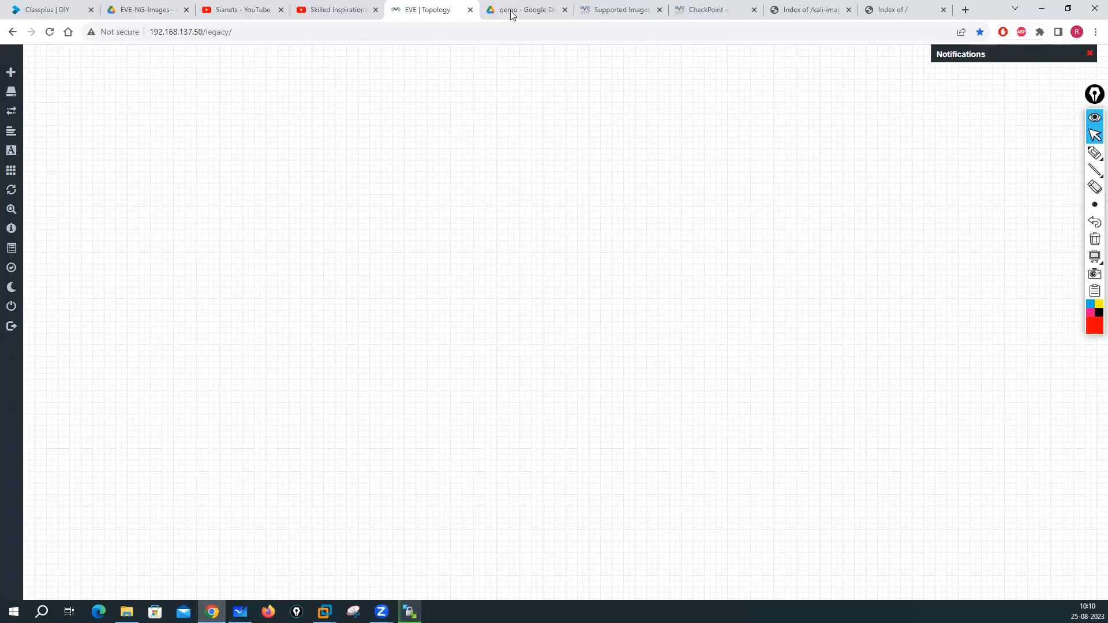
- Open the Fortinet images guide from the documentation sidebar
left_click(710, 10)
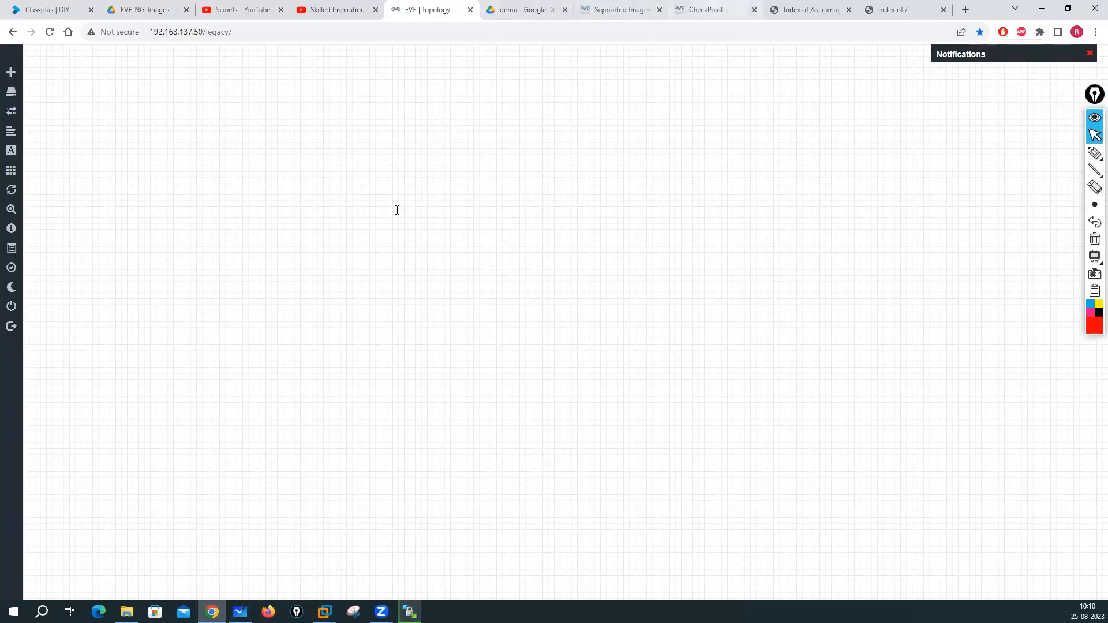
scroll(271, 354, "down", 20)
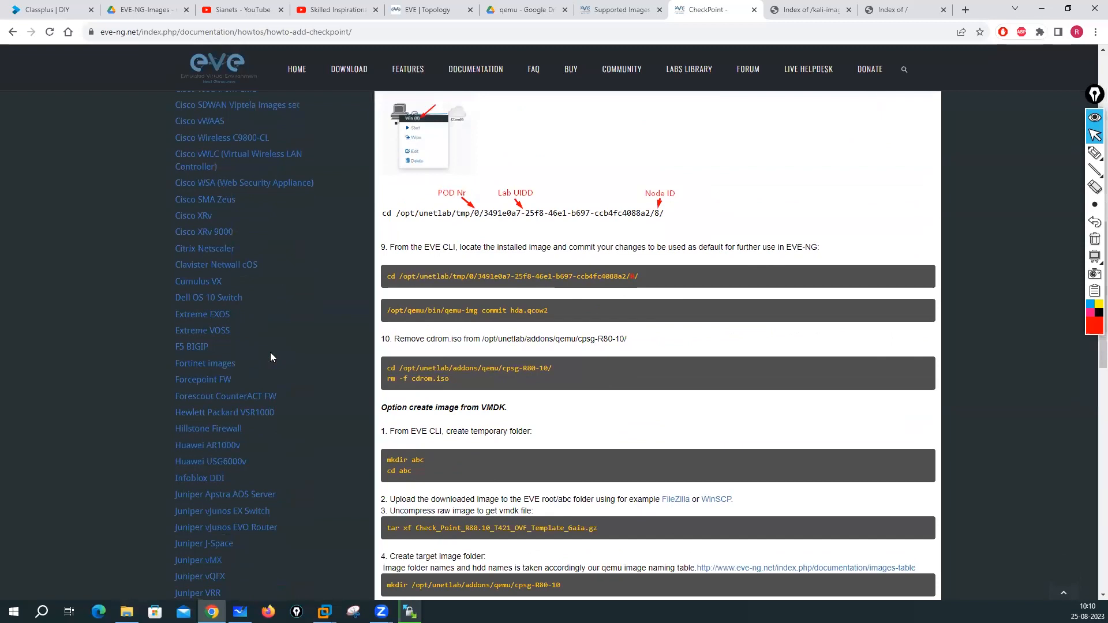
scroll(270, 355, "up", 3)
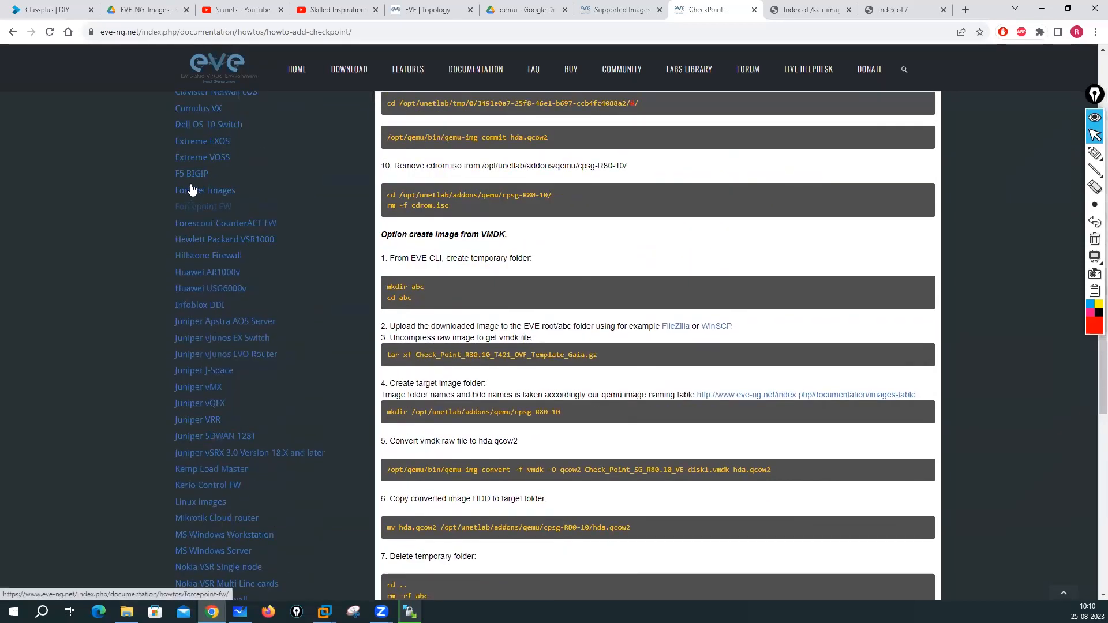
left_click(194, 198)
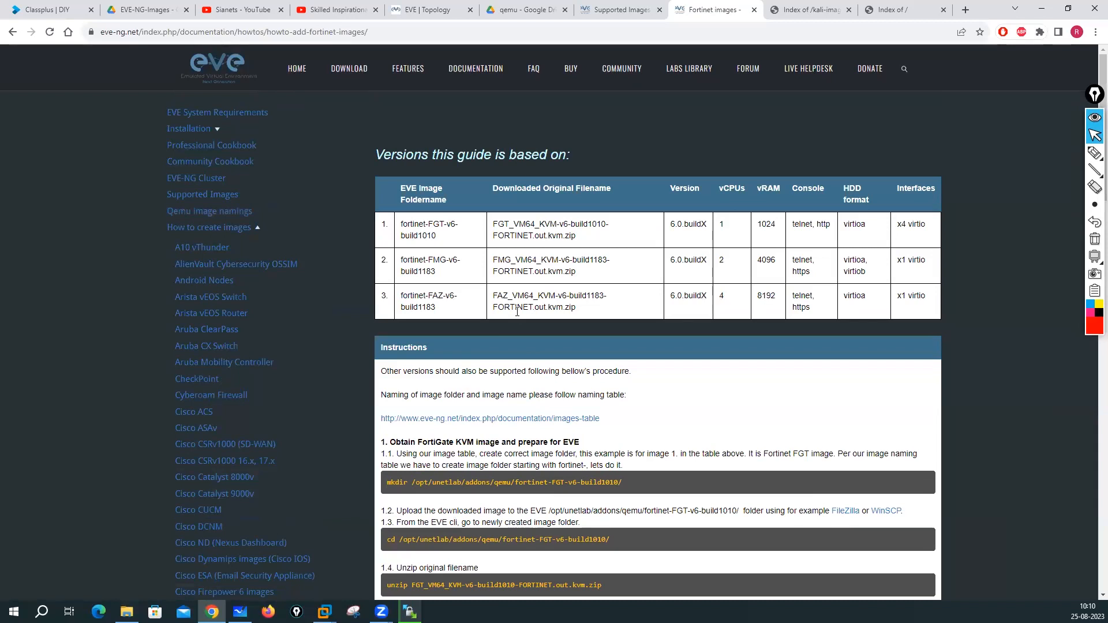
- Review the fortinet-FGT-v6-build1010 and fortinet-FAZ-v6-build1183 folder names in the versions table
left_click_drag(402, 229, 444, 280)
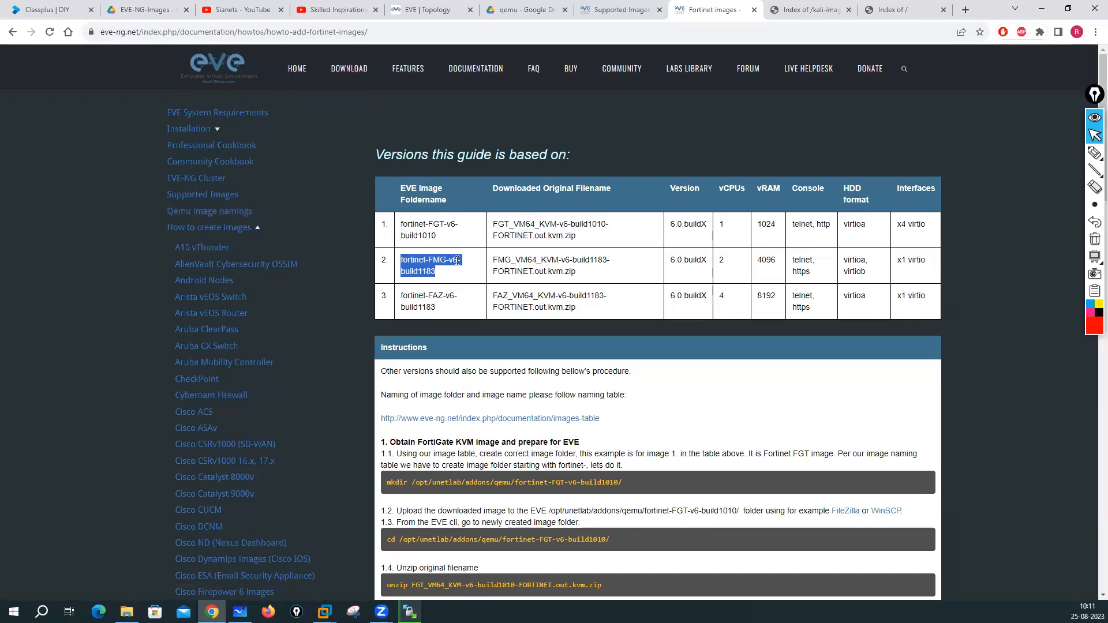
left_click(422, 291)
left_click_drag(404, 297, 452, 313)
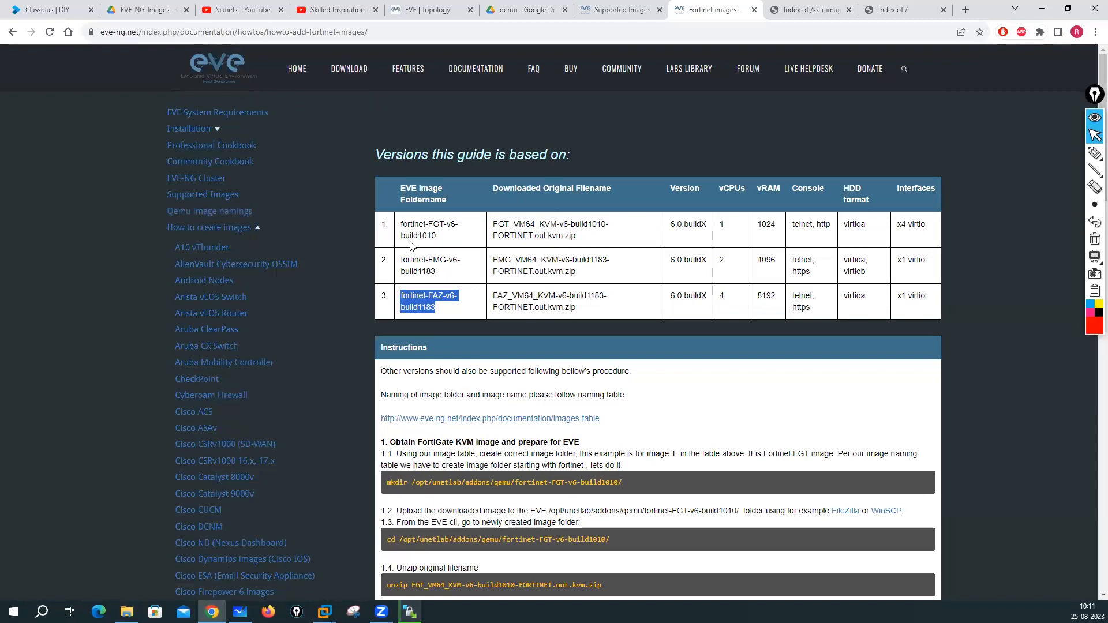
scroll(472, 373, "down", 4)
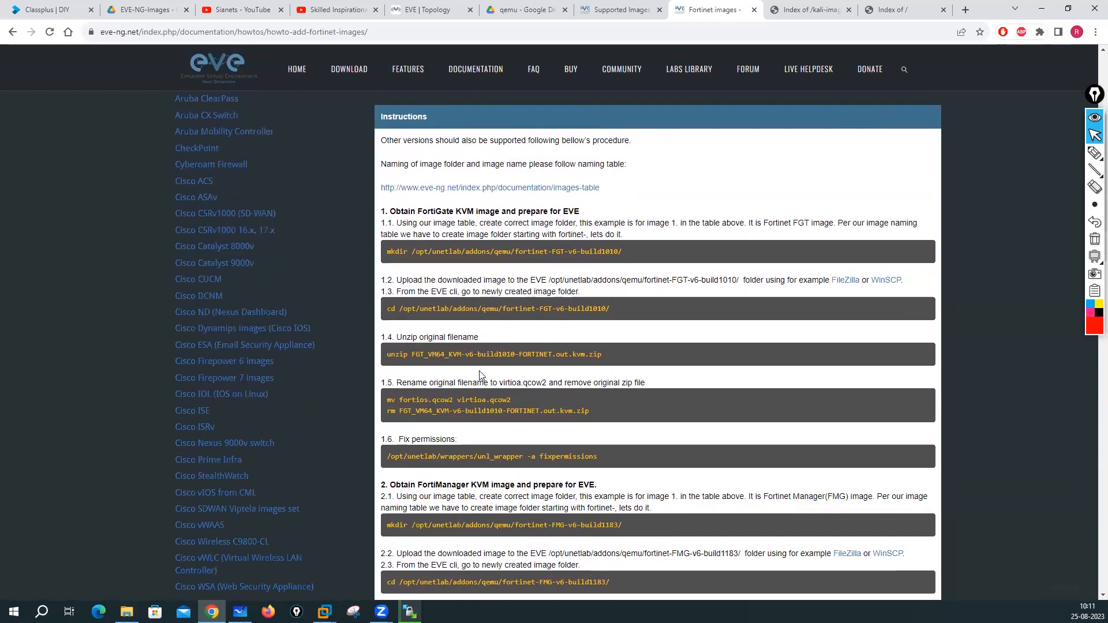
scroll(479, 375, "up", 4)
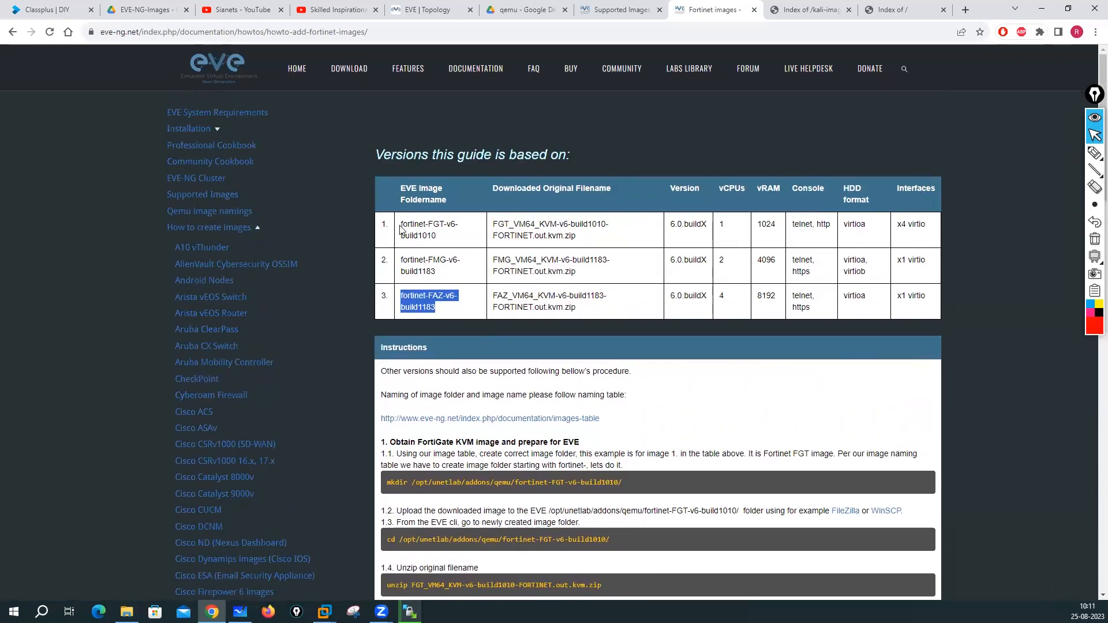
left_click_drag(401, 228, 434, 246)
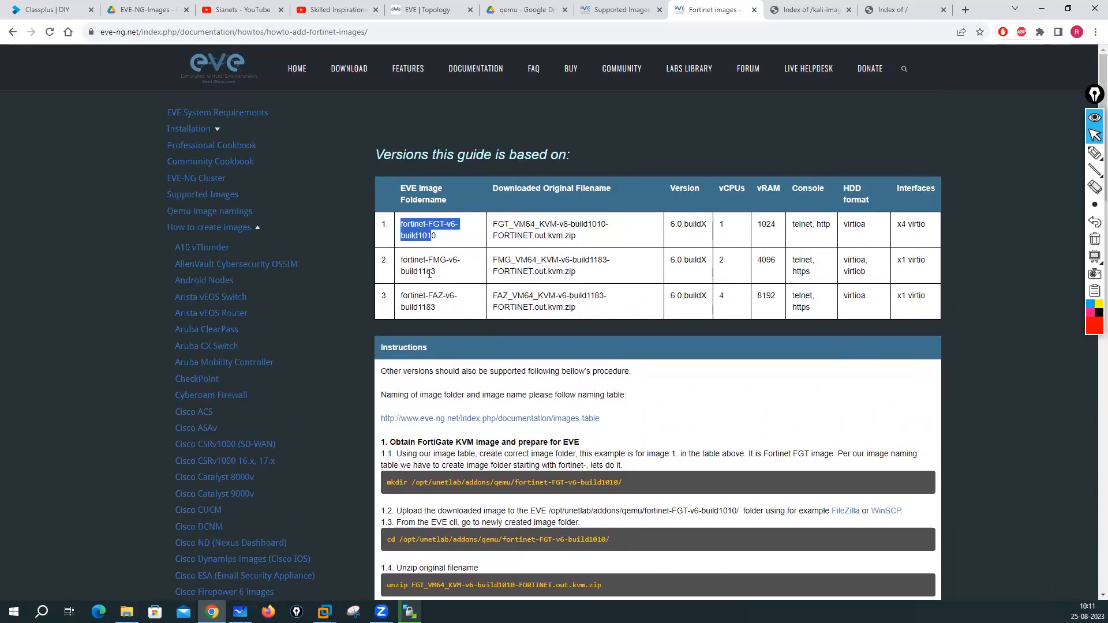
left_click_drag(453, 296, 402, 263)
left_click(405, 296)
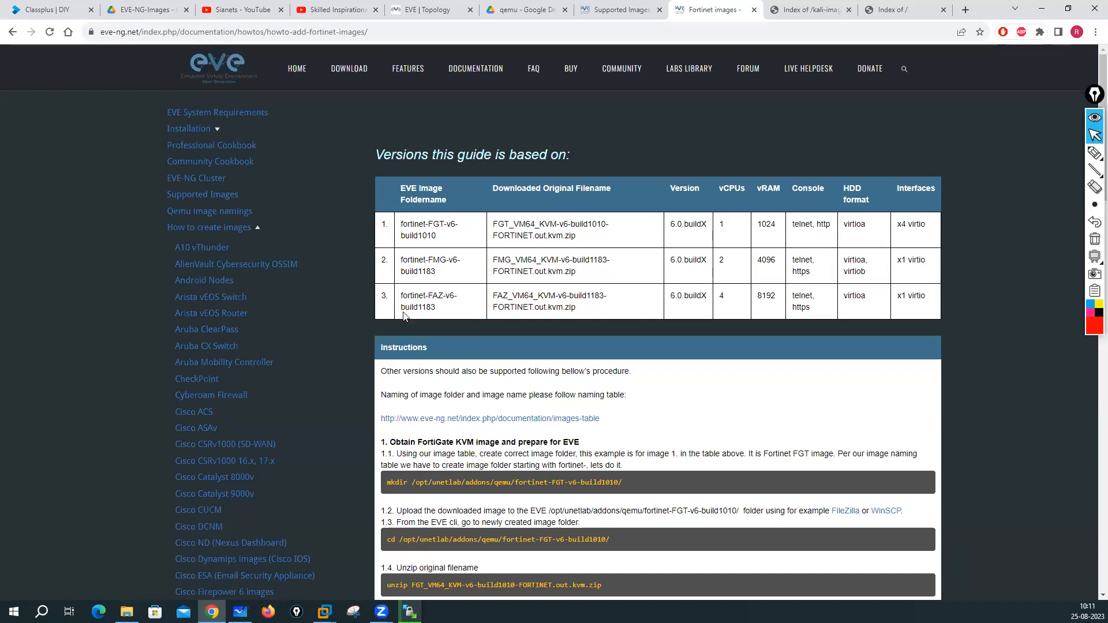
left_click_drag(403, 308, 436, 308)
scroll(454, 337, "down", 20)
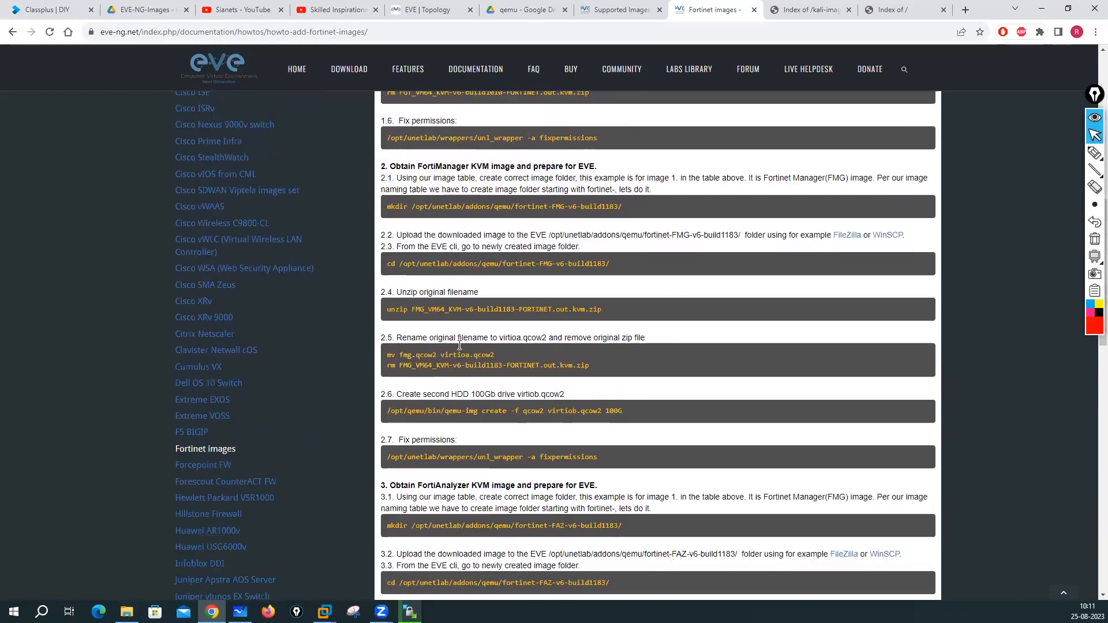
scroll(460, 344, "up", 20)
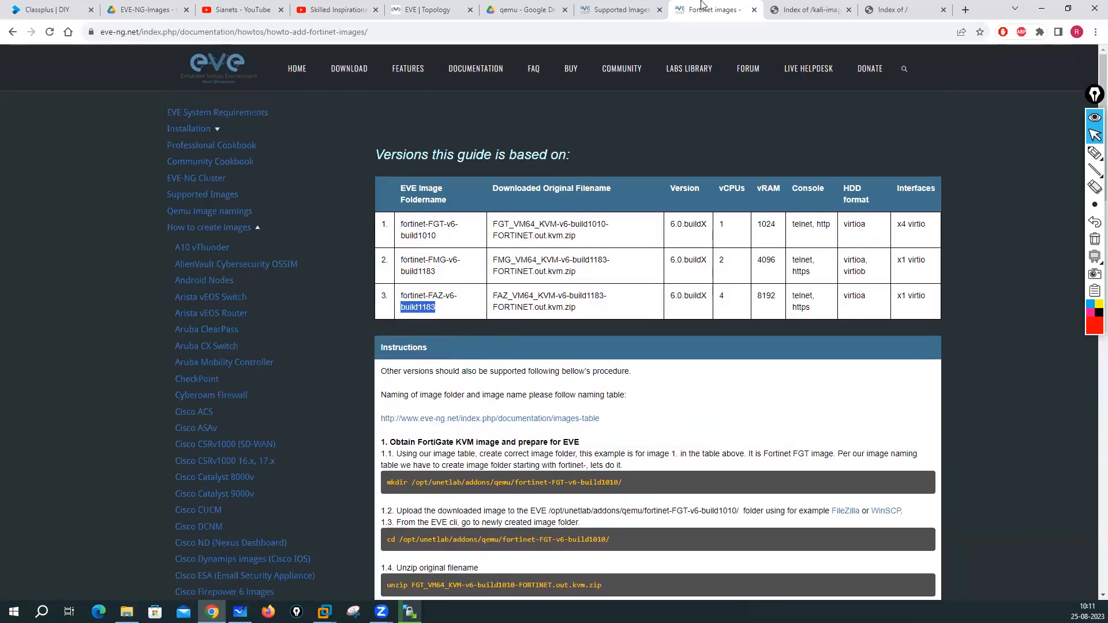
left_click(439, 8)
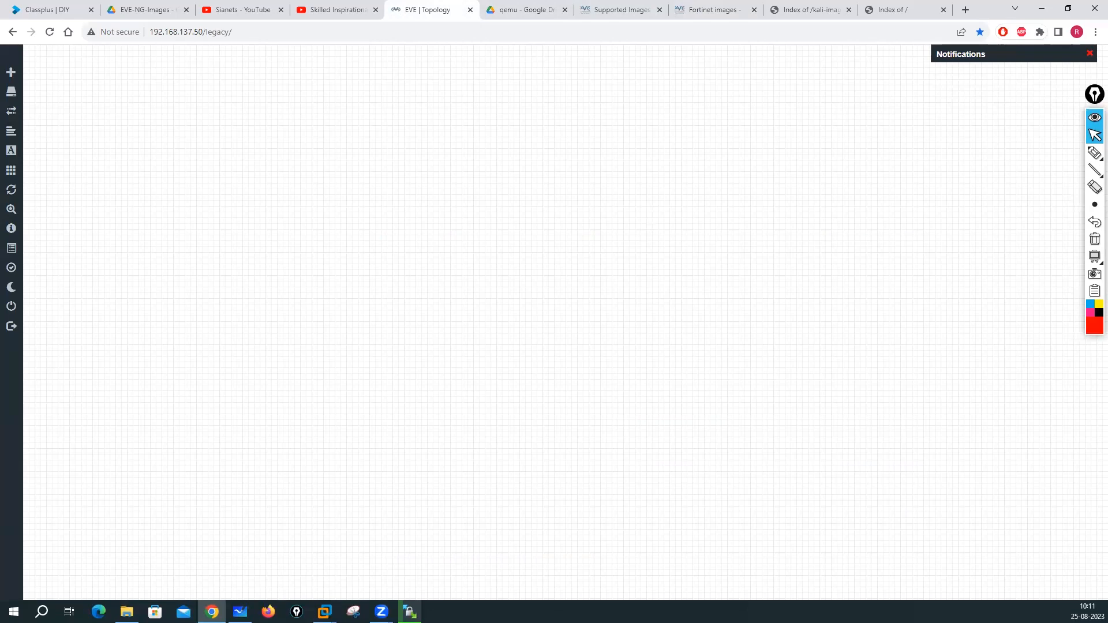
- Check the cpsg-R81.10 upload progress in WinSCP, then switch to the Lab Setup whiteboard
left_click(410, 612)
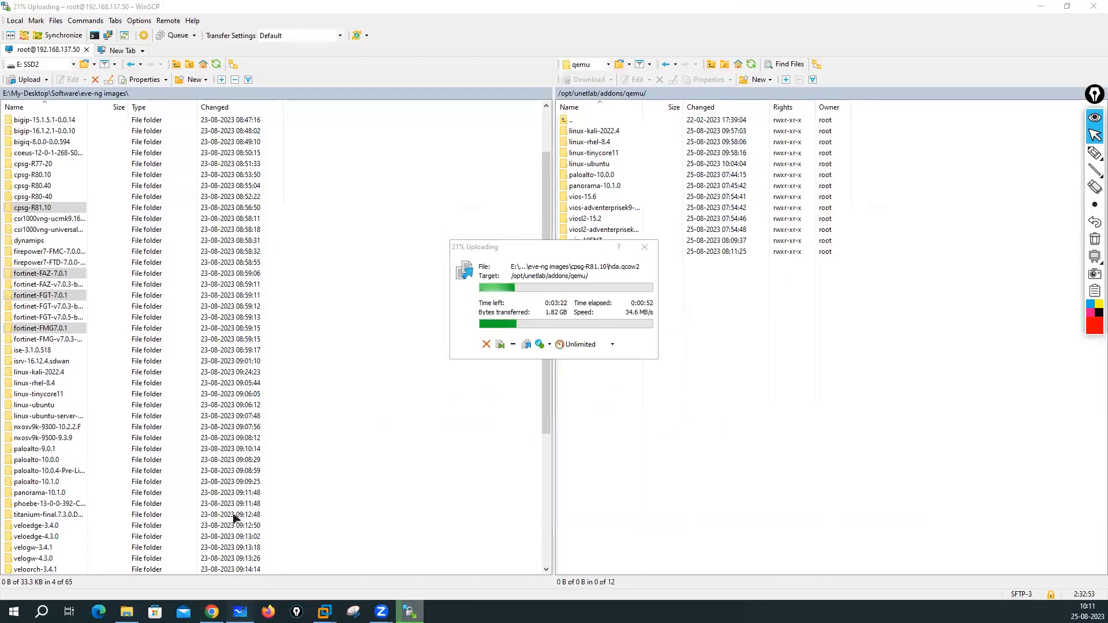
key("alt+Tab")
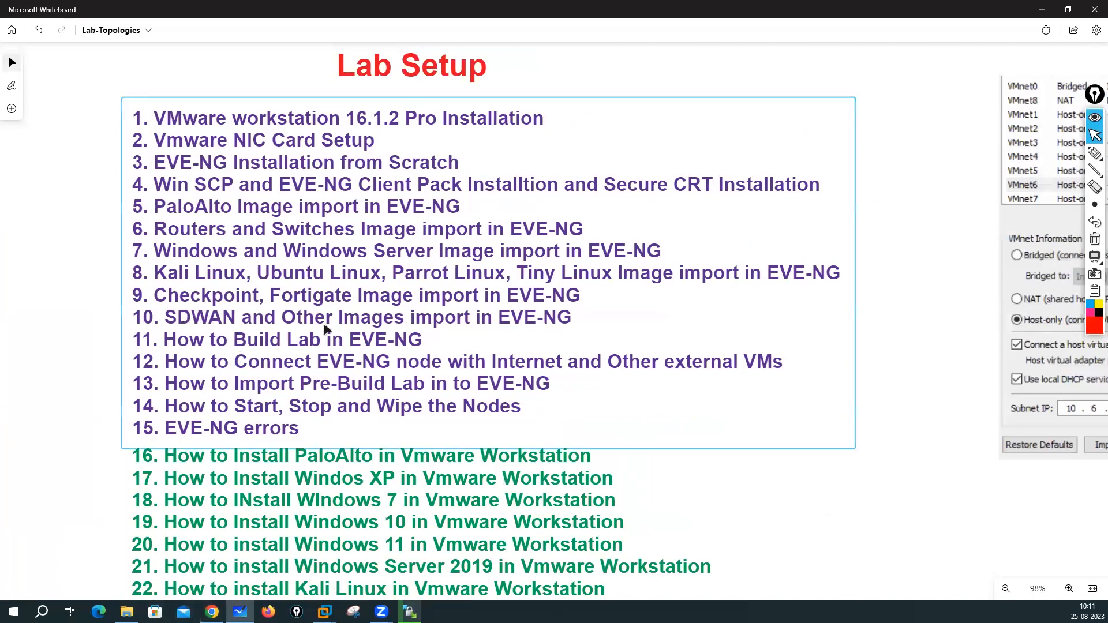
- Inspect the qcow2 files in the android-9.1-x64 and asav-917-1 folders
left_click(126, 611)
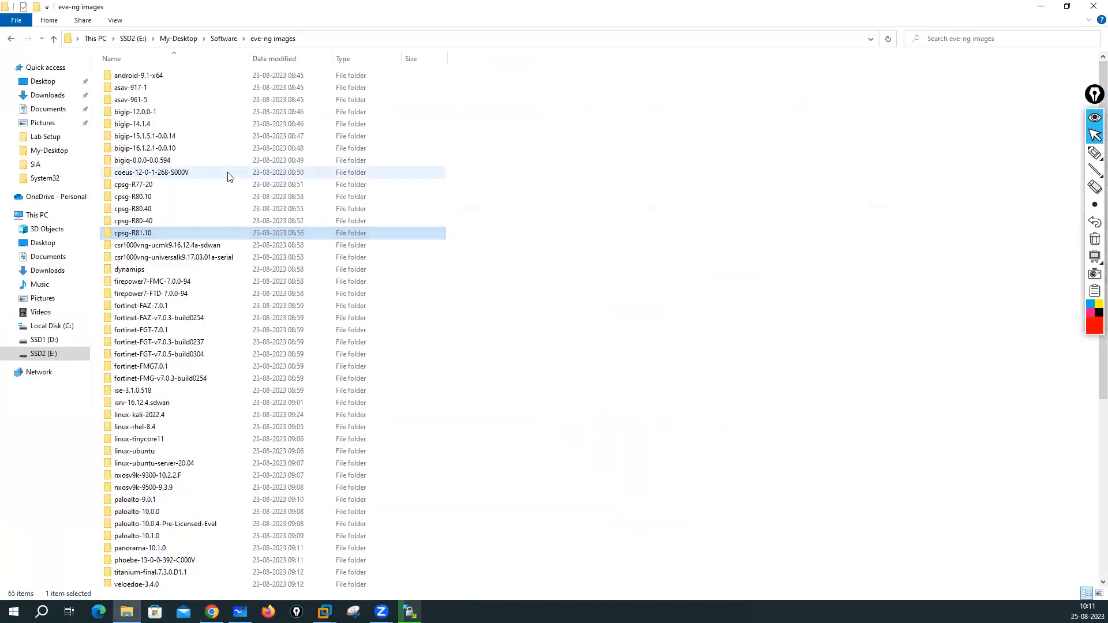
left_click(139, 79)
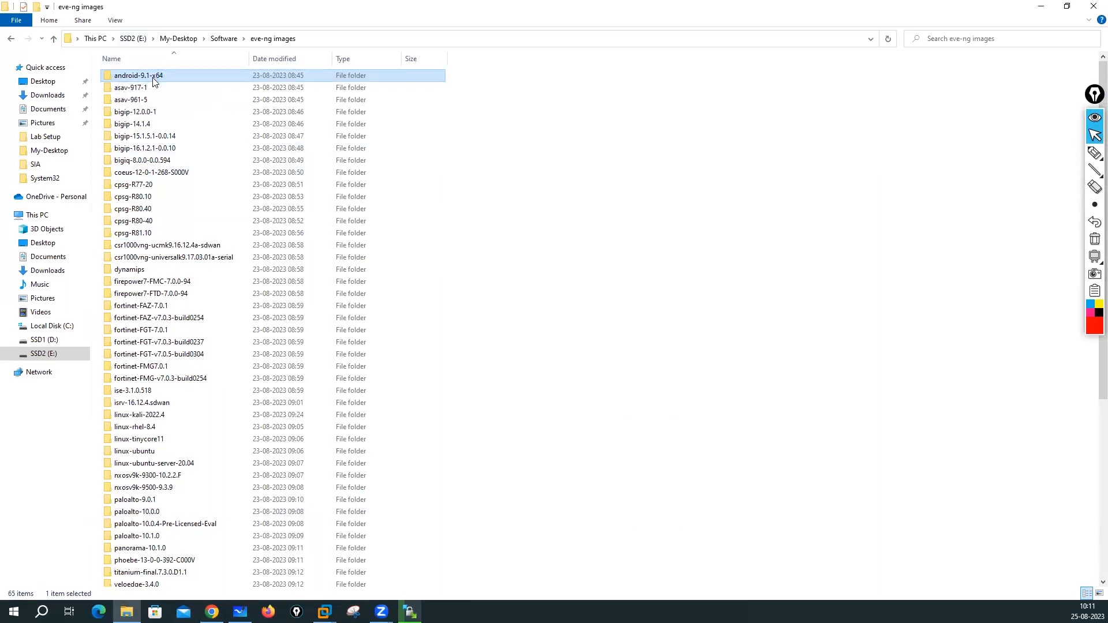
double_click(154, 81)
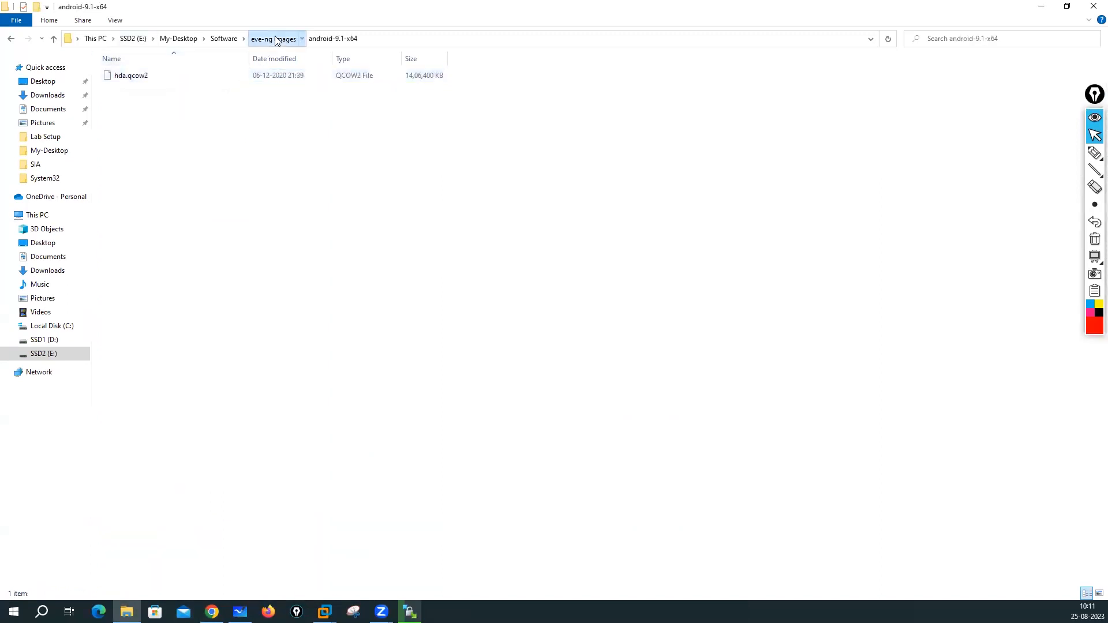
left_click(272, 38)
left_click(133, 90)
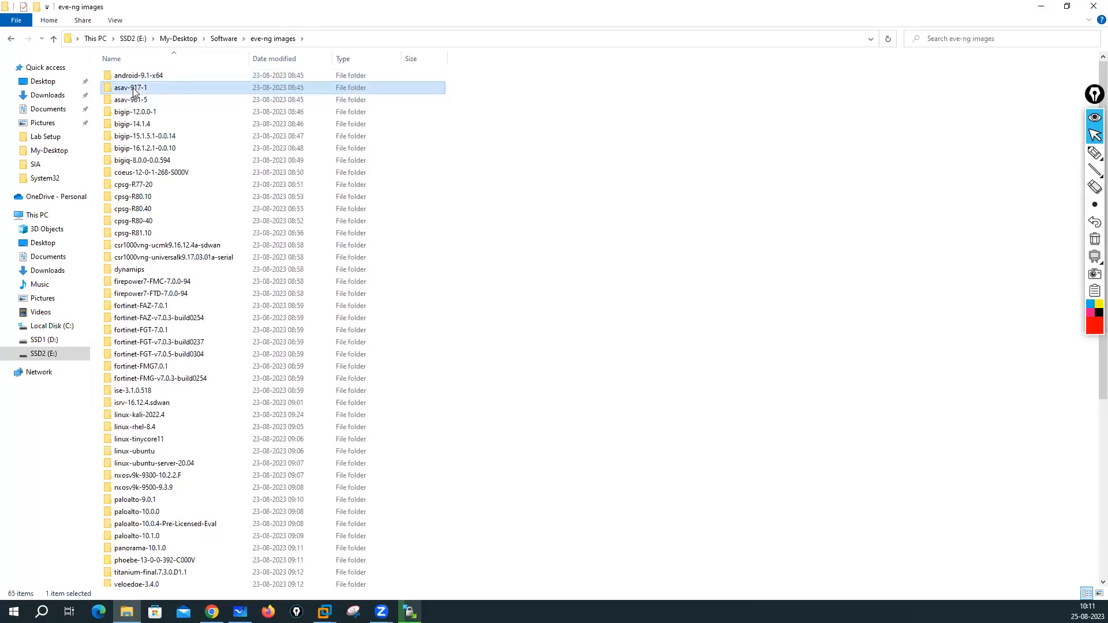
double_click(134, 90)
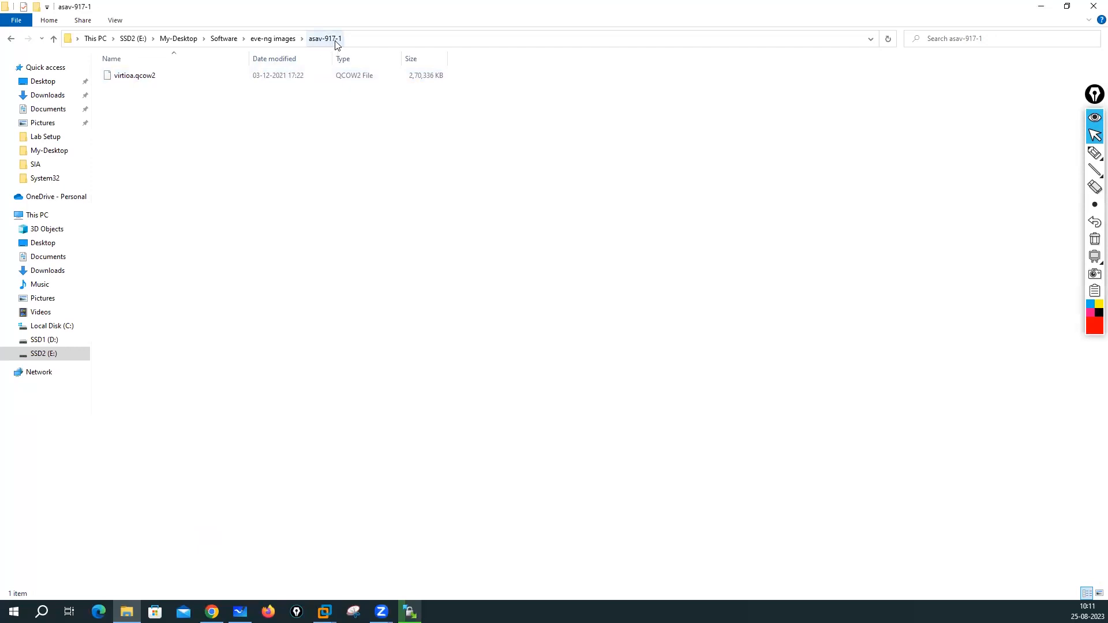
left_click(272, 38)
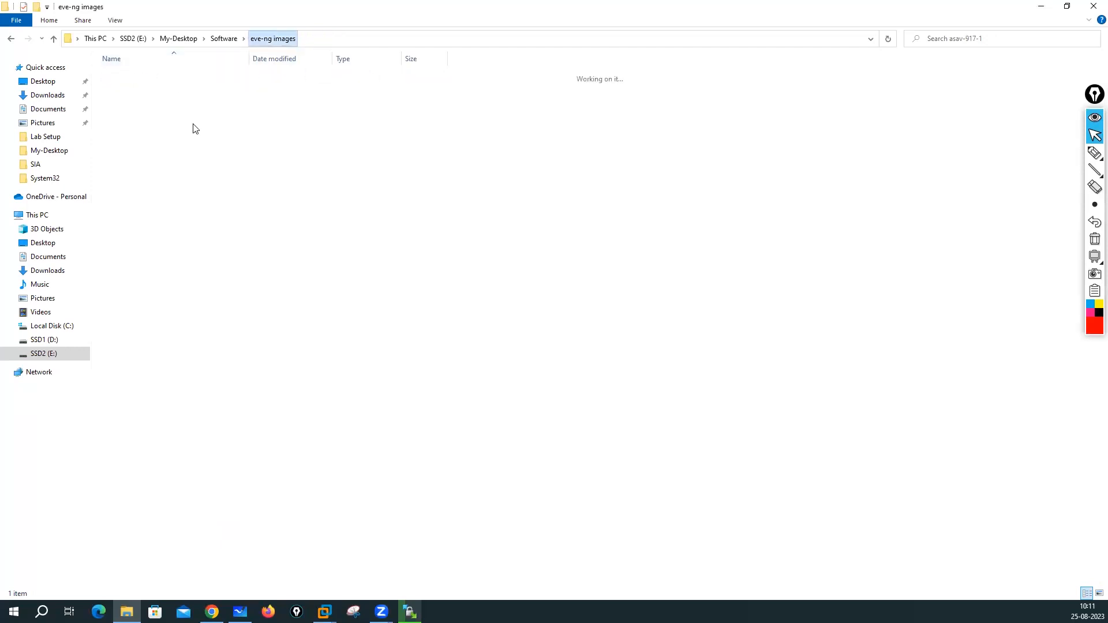
- Inspect the qcow2 files in the bigip-12.0.0-1 and bigip-14.1.4 folders
double_click(145, 111)
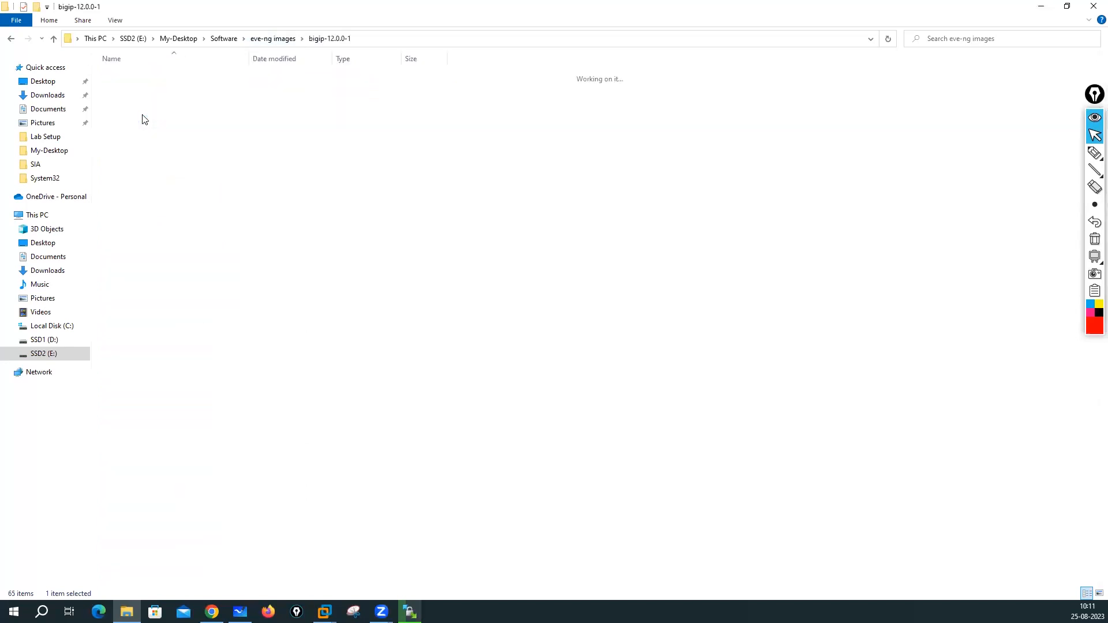
left_click(272, 38)
left_click(143, 127)
double_click(143, 126)
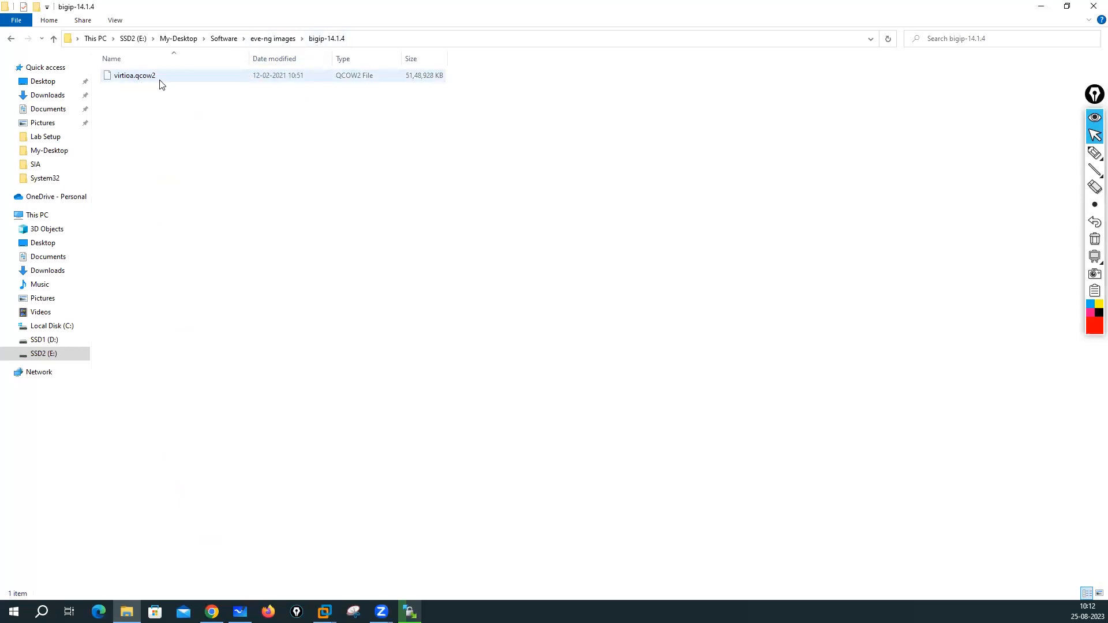
left_click(272, 38)
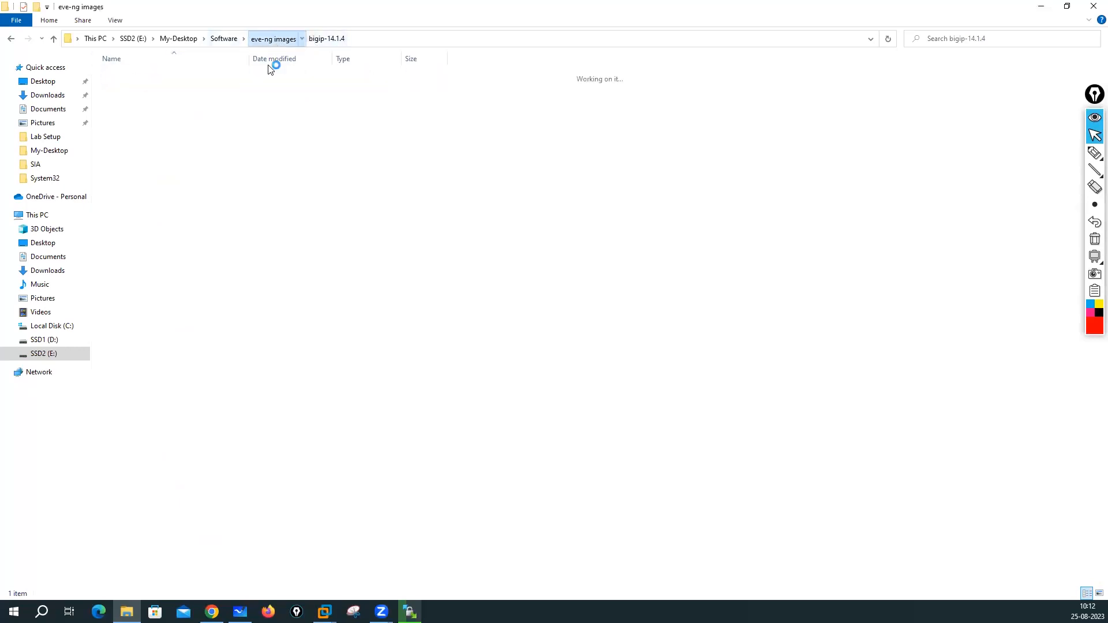
scroll(185, 201, "down", 3)
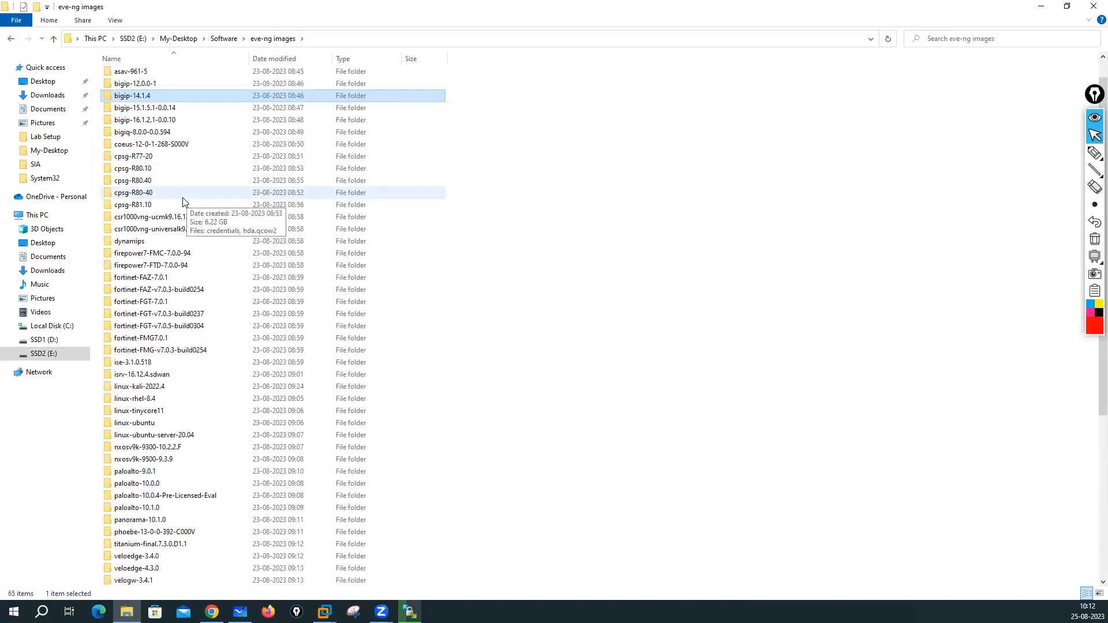
mouse_move(140, 183)
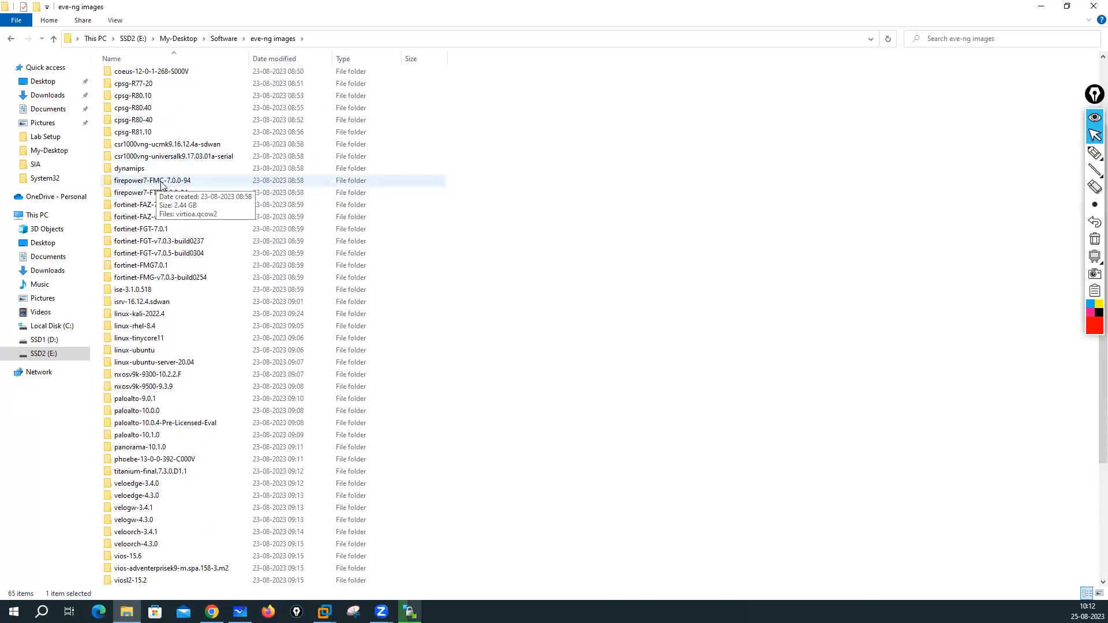
mouse_move(185, 198)
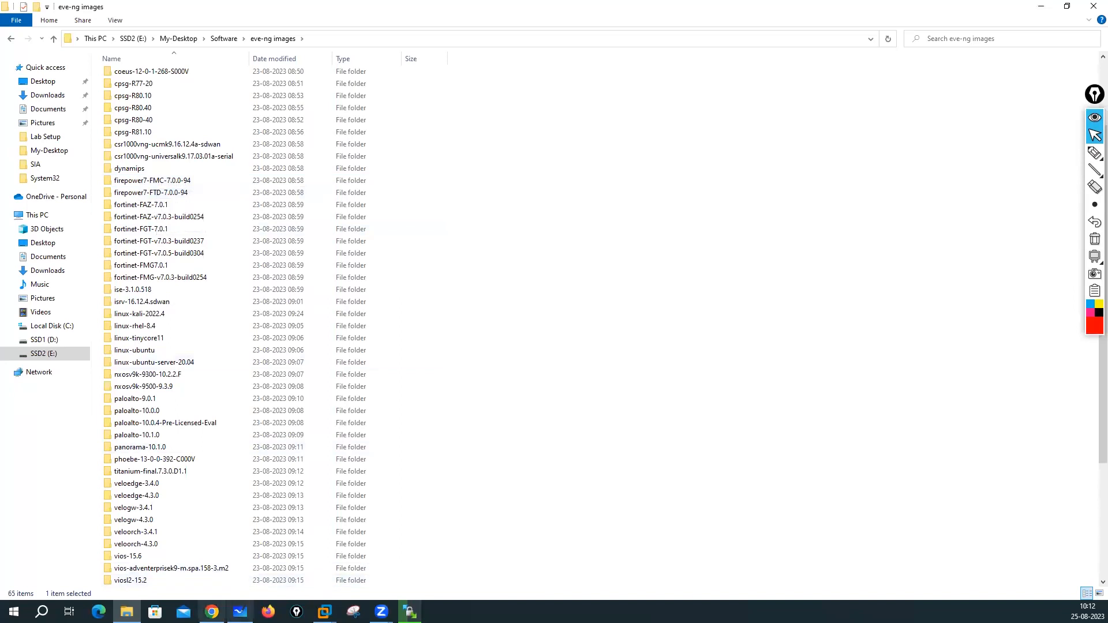
left_click(211, 612)
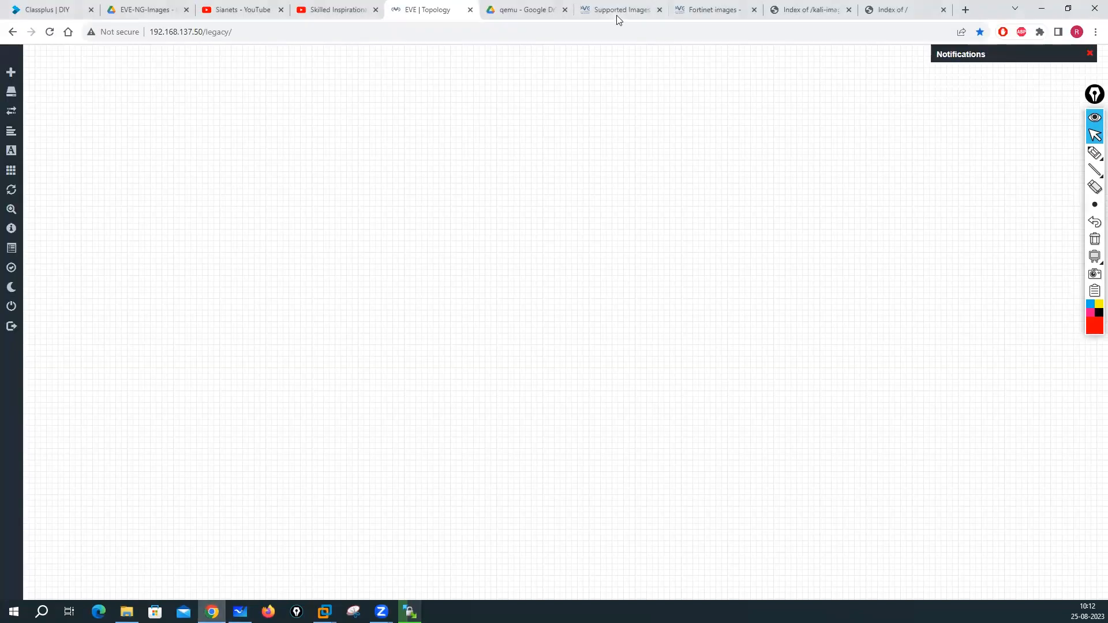
- Open the Cisco Firepower 7 images guide from the Fortinet page
left_click(722, 9)
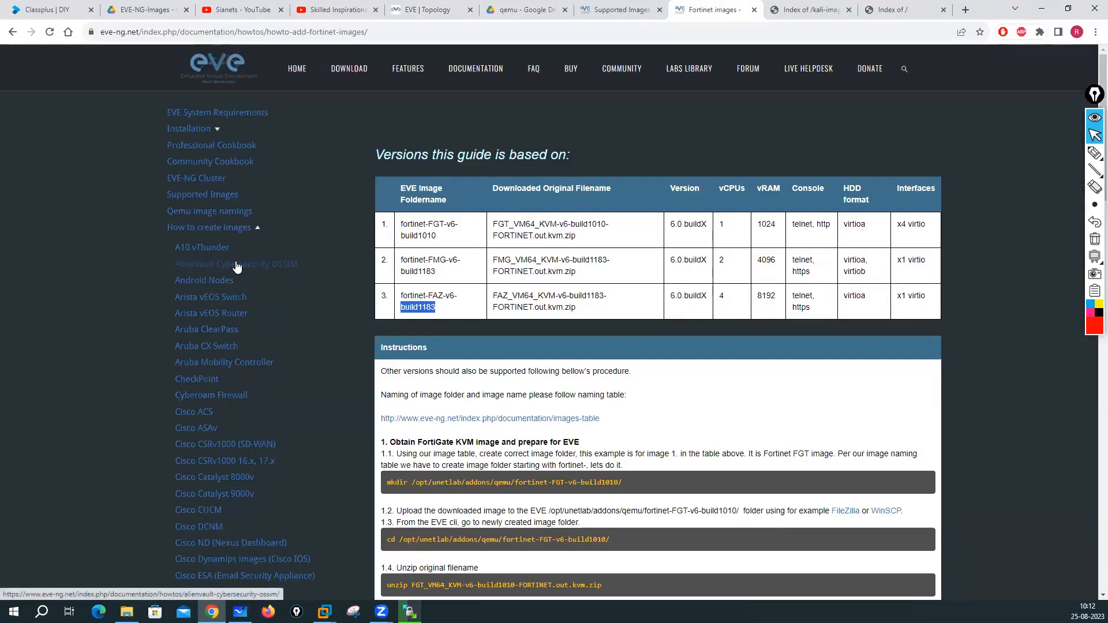
scroll(237, 265, "down", 4)
scroll(236, 266, "down", 1)
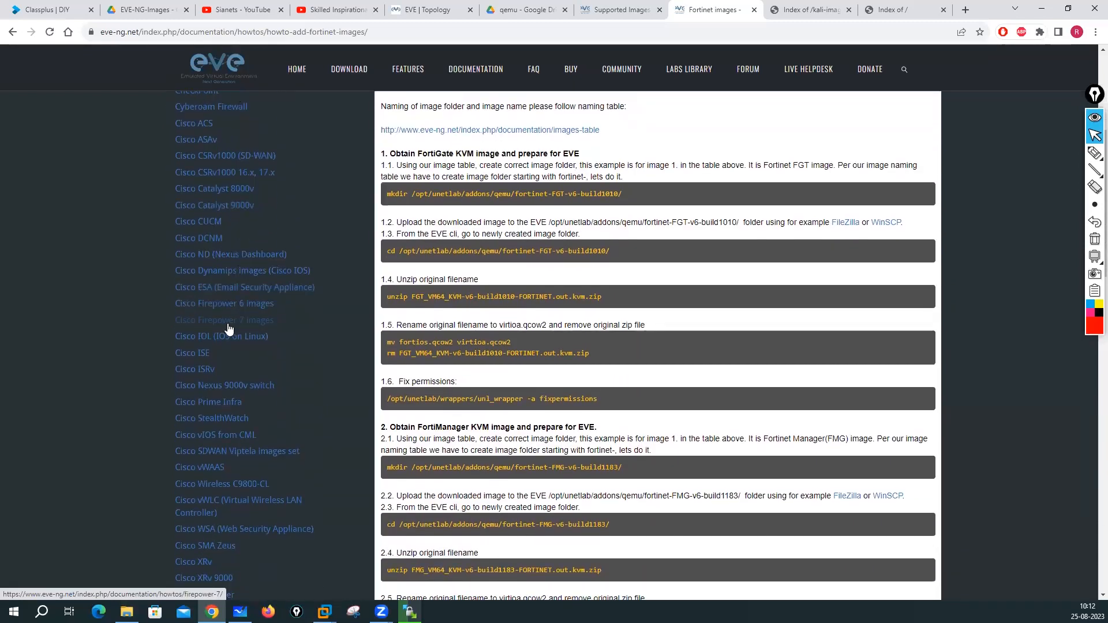
left_click(228, 325)
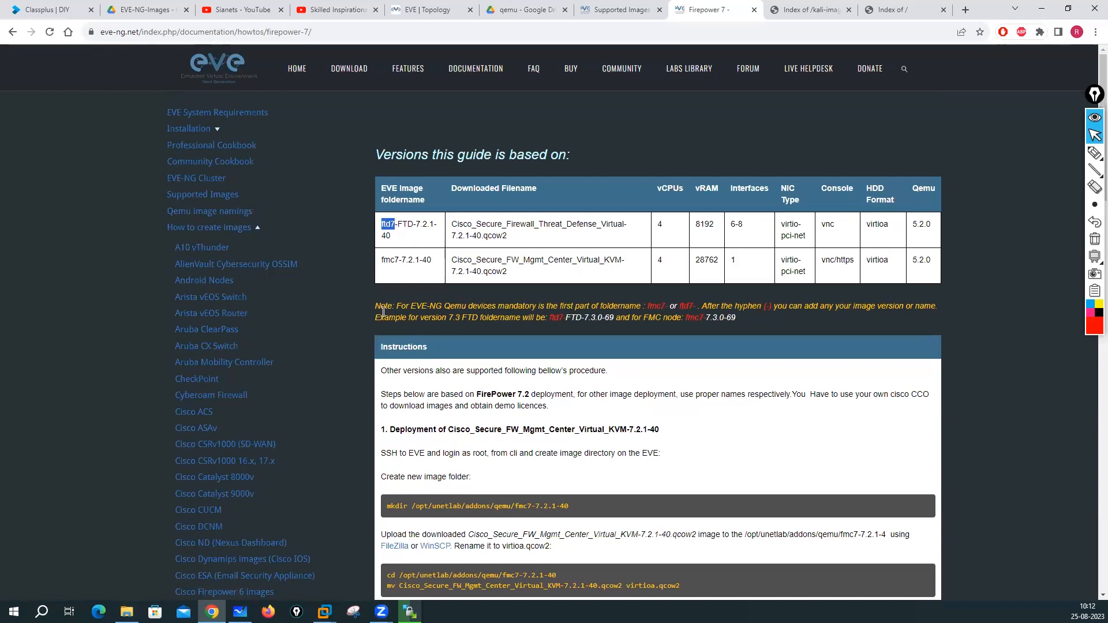
- Note the ftd7 path and fmc7-7.2.1-40 folder name, then open local firepower7-FMC-7.0.0-94
scroll(487, 404, "down", 4)
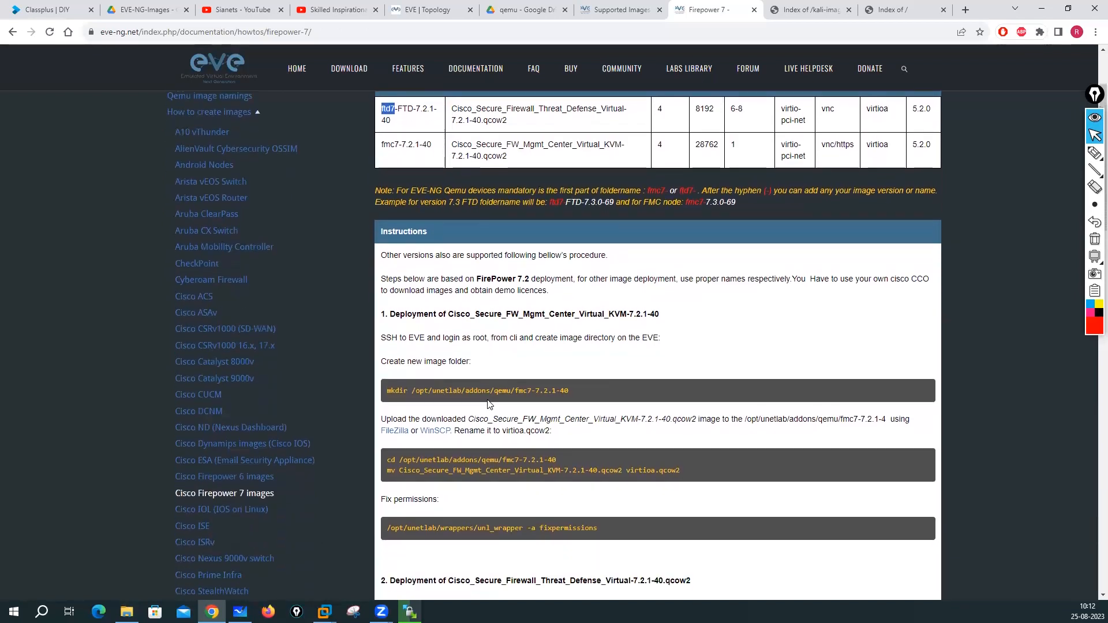
scroll(511, 356, "down", 1)
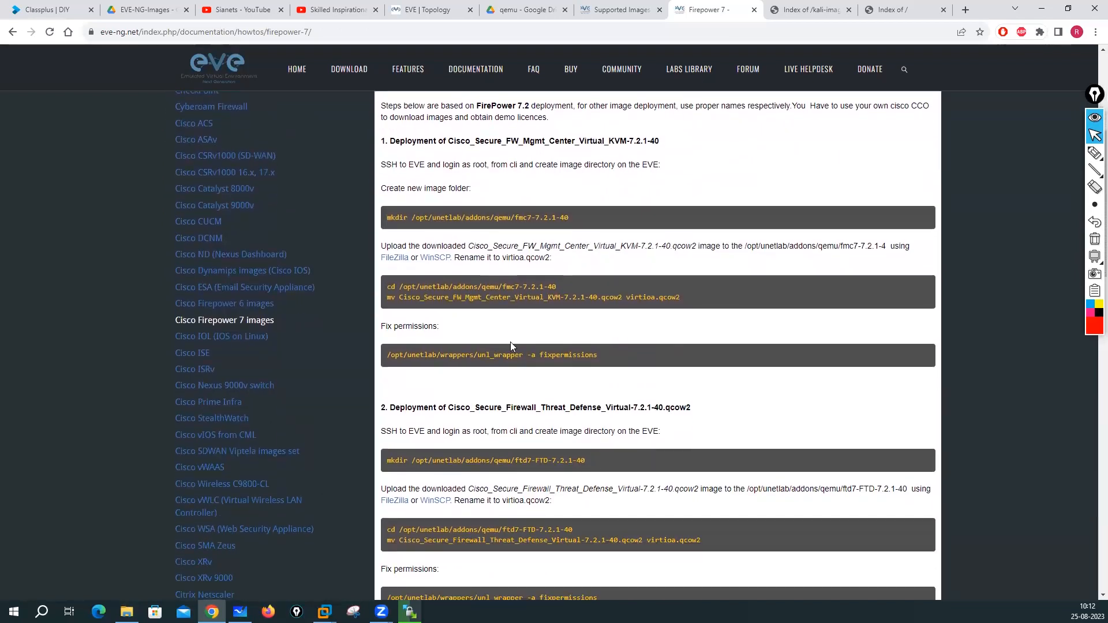
scroll(400, 325, "down", 2)
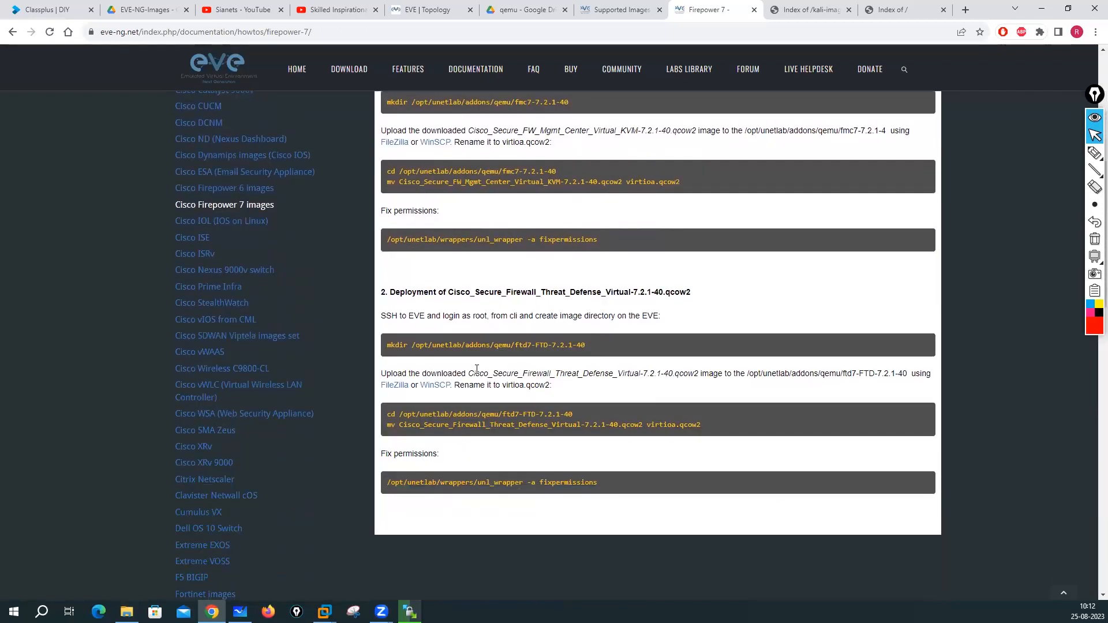
scroll(472, 370, "down", 2)
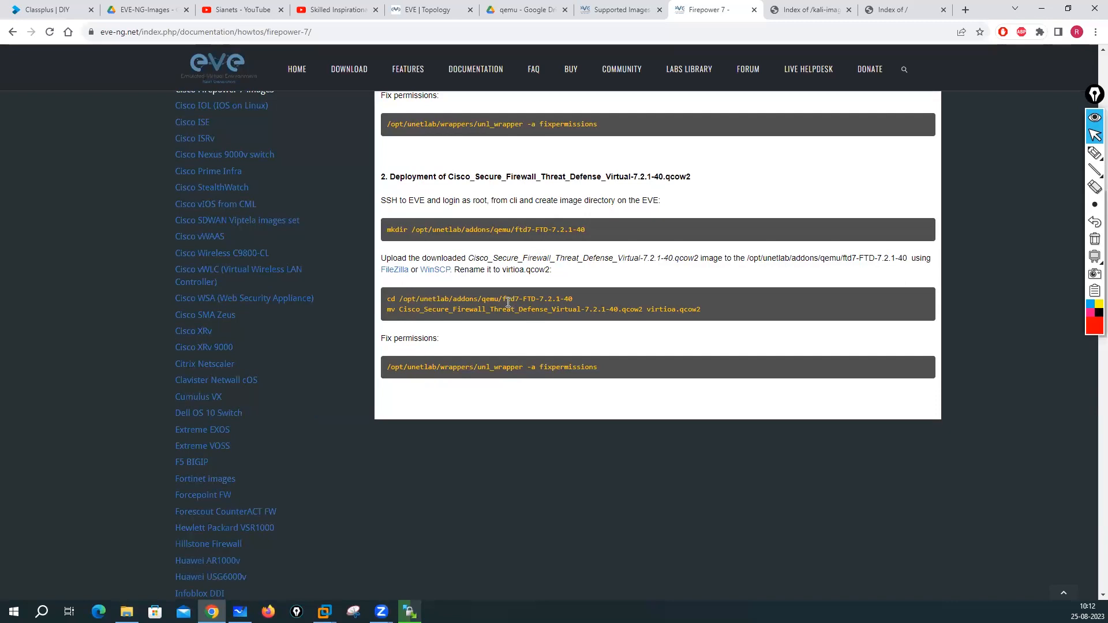
left_click_drag(506, 299, 566, 299)
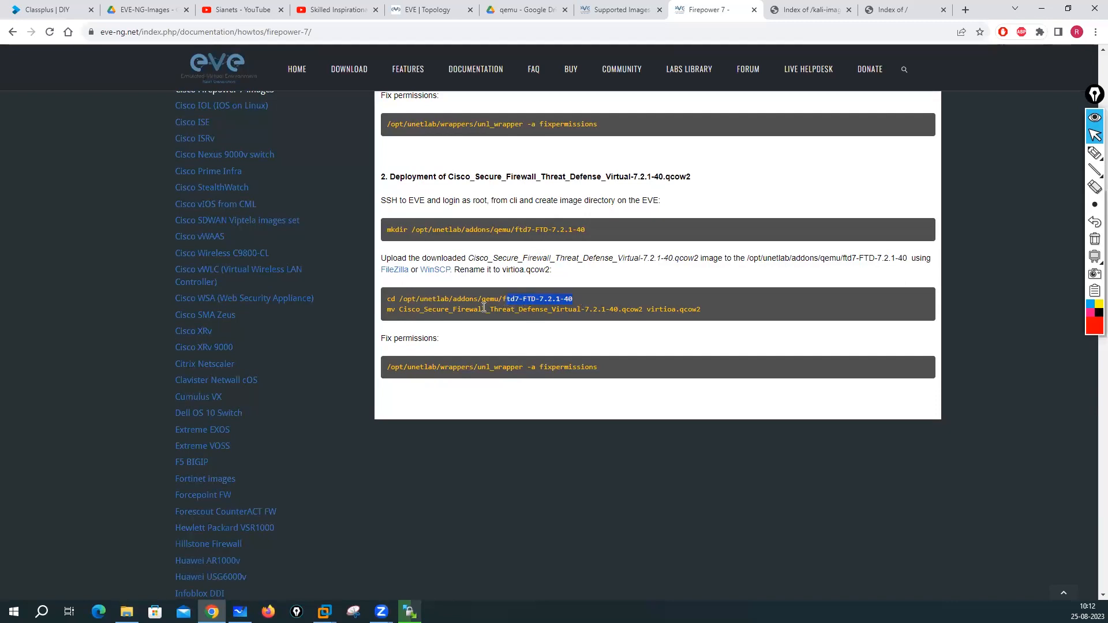
scroll(556, 302, "up", 3)
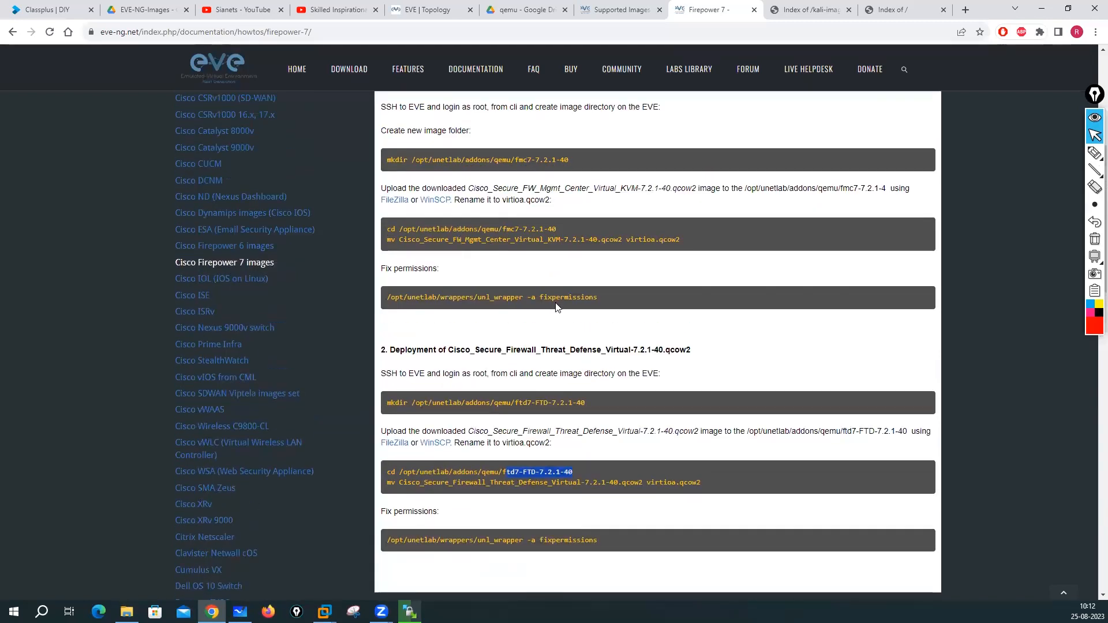
scroll(558, 306, "up", 3)
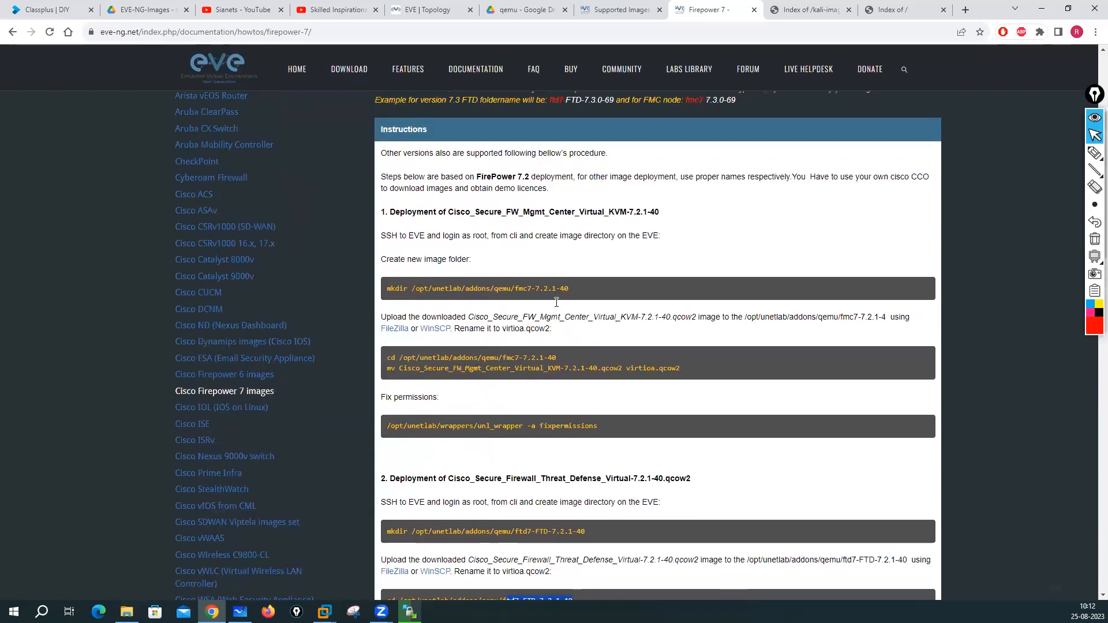
scroll(557, 307, "up", 3)
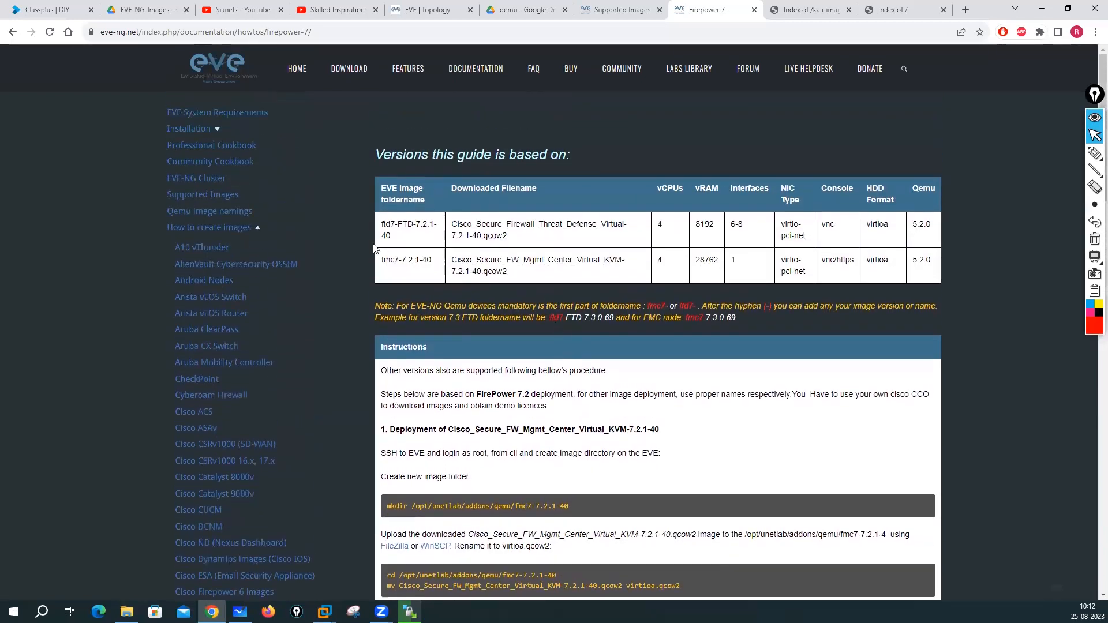
left_click_drag(380, 269, 445, 271)
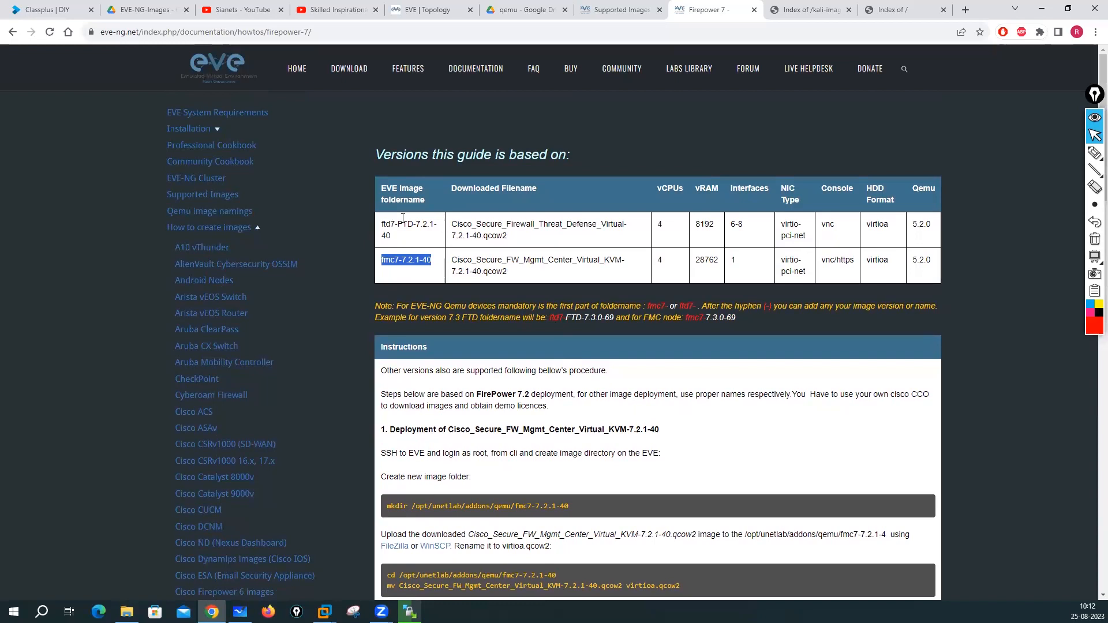
left_click(126, 612)
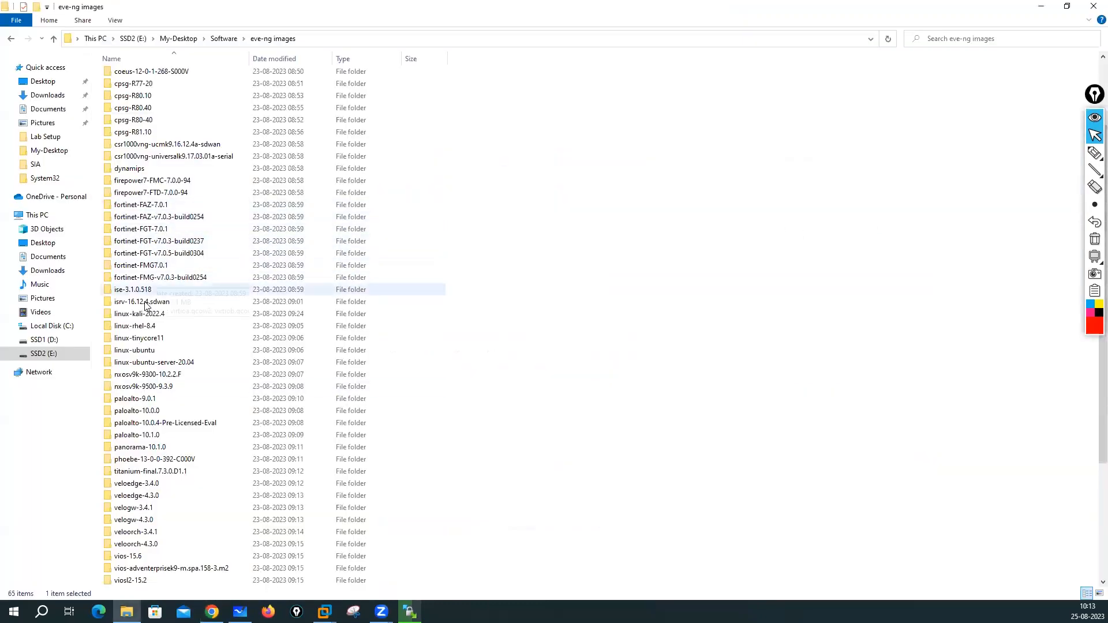
double_click(154, 183)
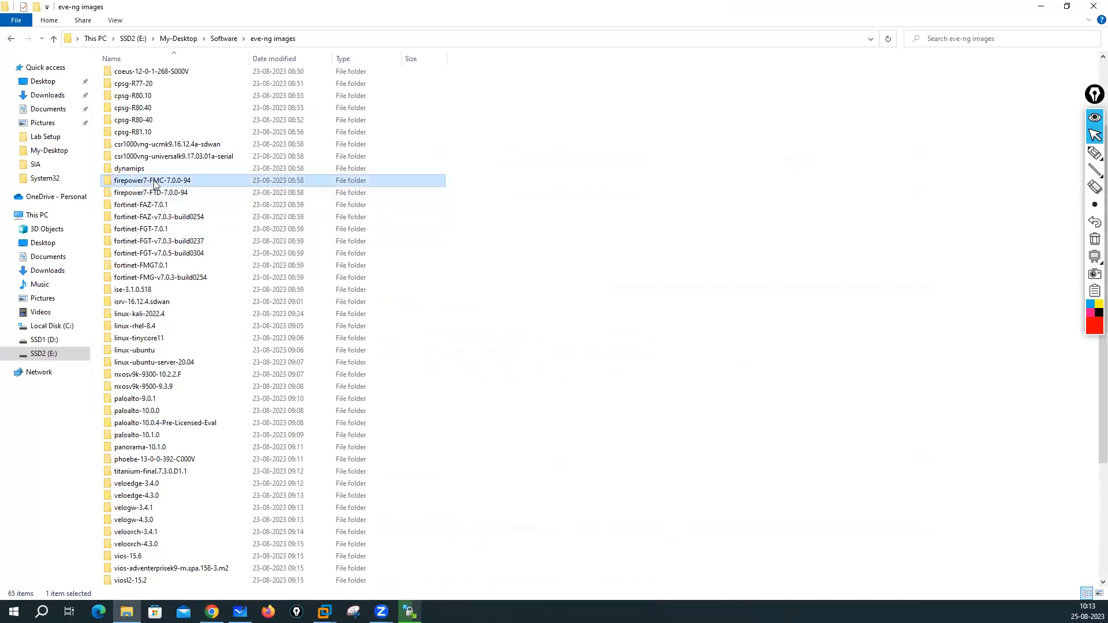
- Rename the firepower7-FTD-7.0.0-94 folder to ftd7-FTD-7.0.0-94
left_click(279, 39)
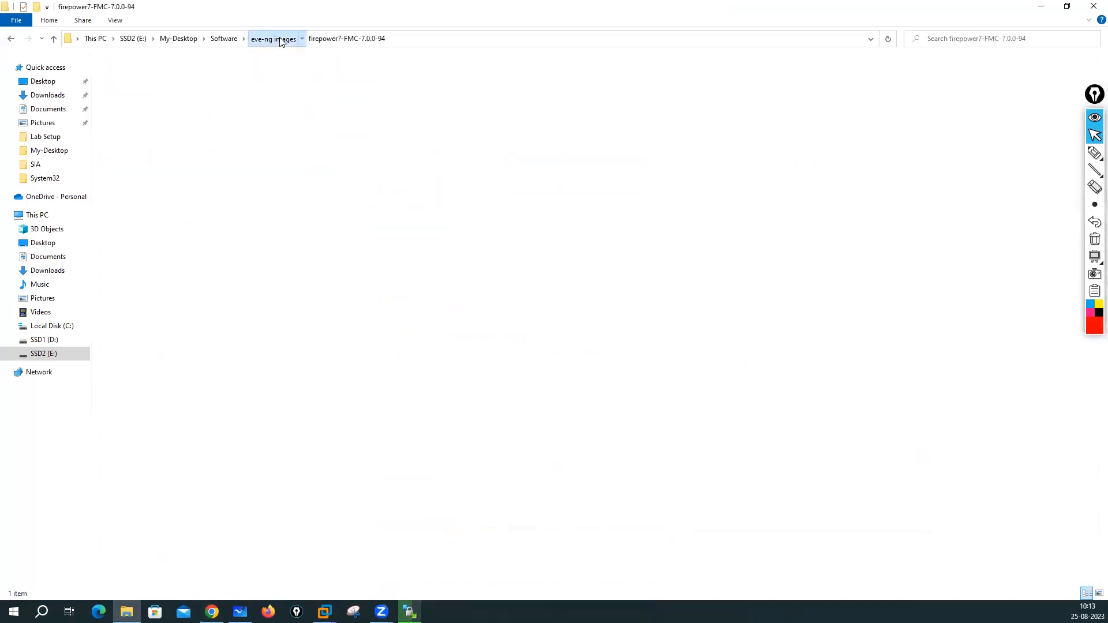
right_click(149, 284)
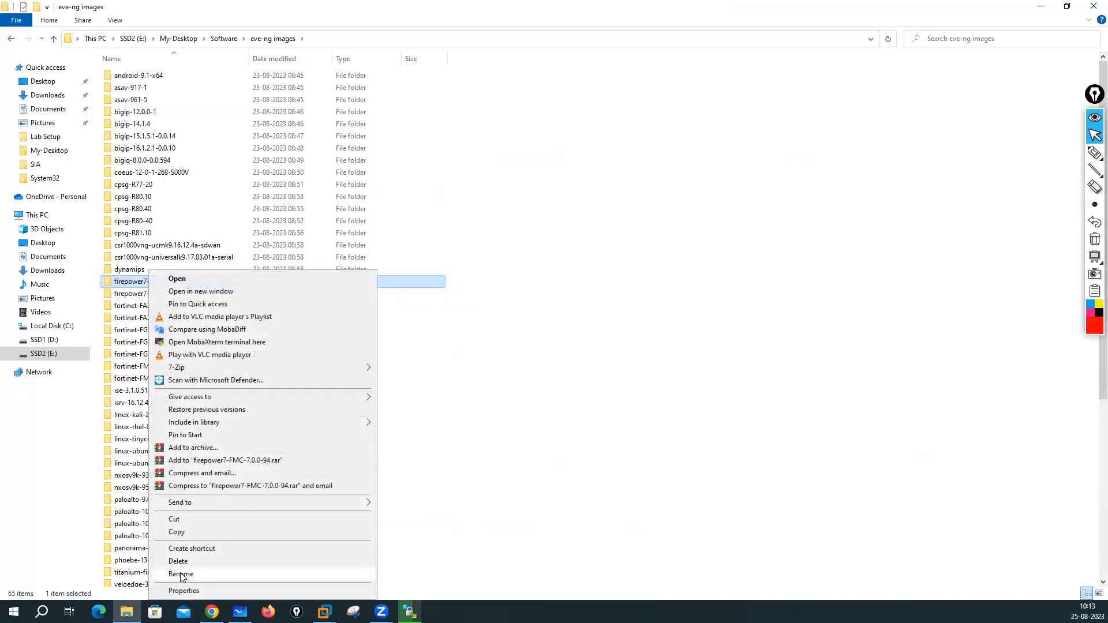
left_click(763, 393)
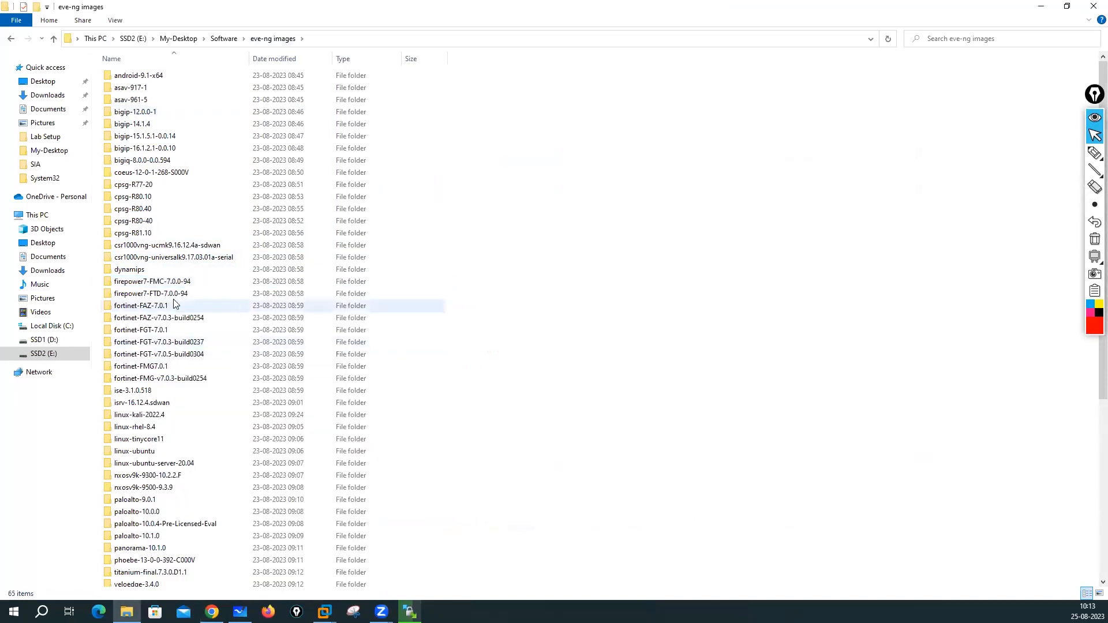
left_click(159, 296)
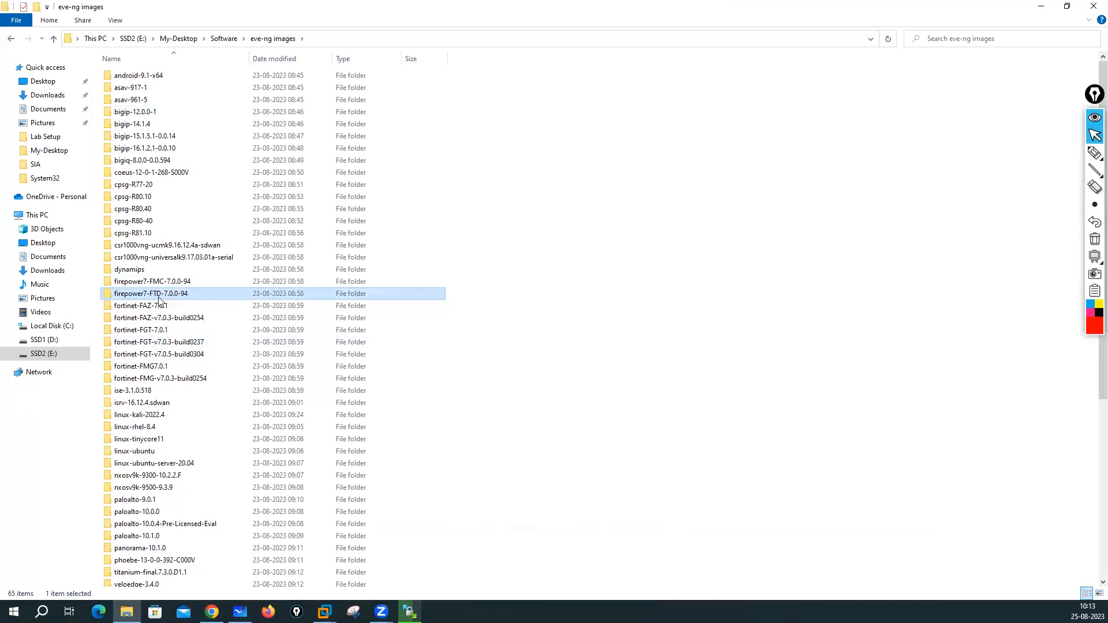
right_click(160, 300)
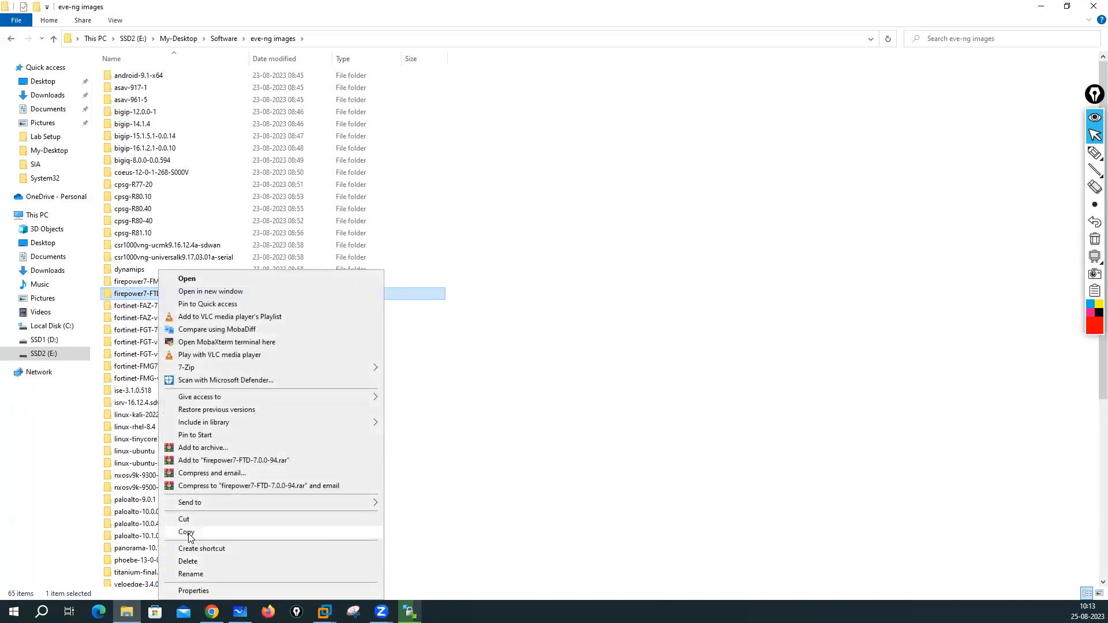
left_click(194, 574)
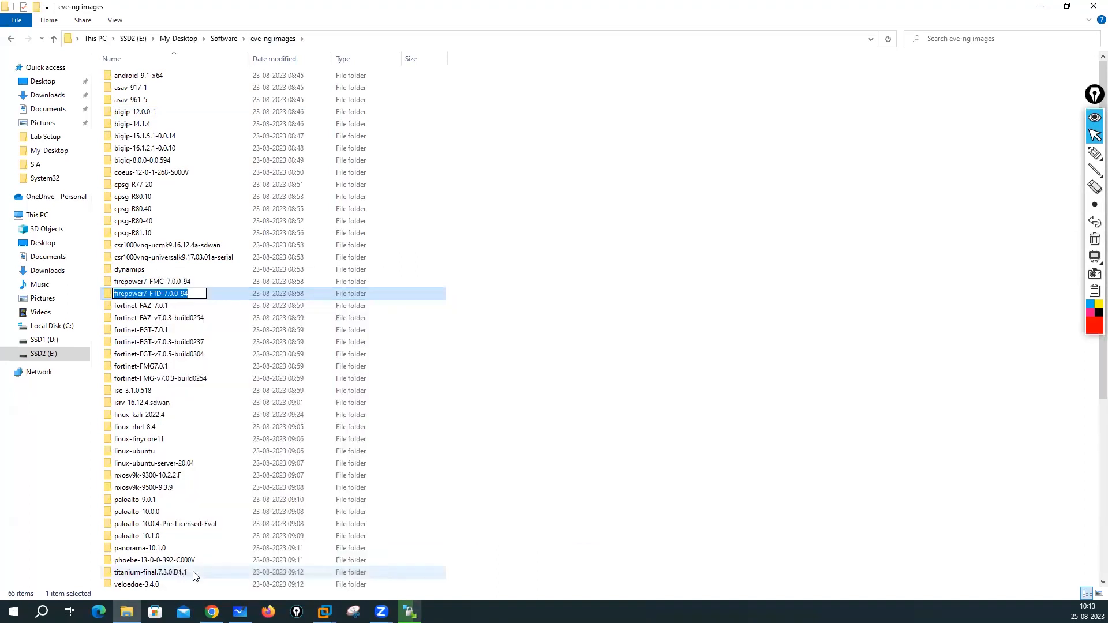
left_click(143, 295)
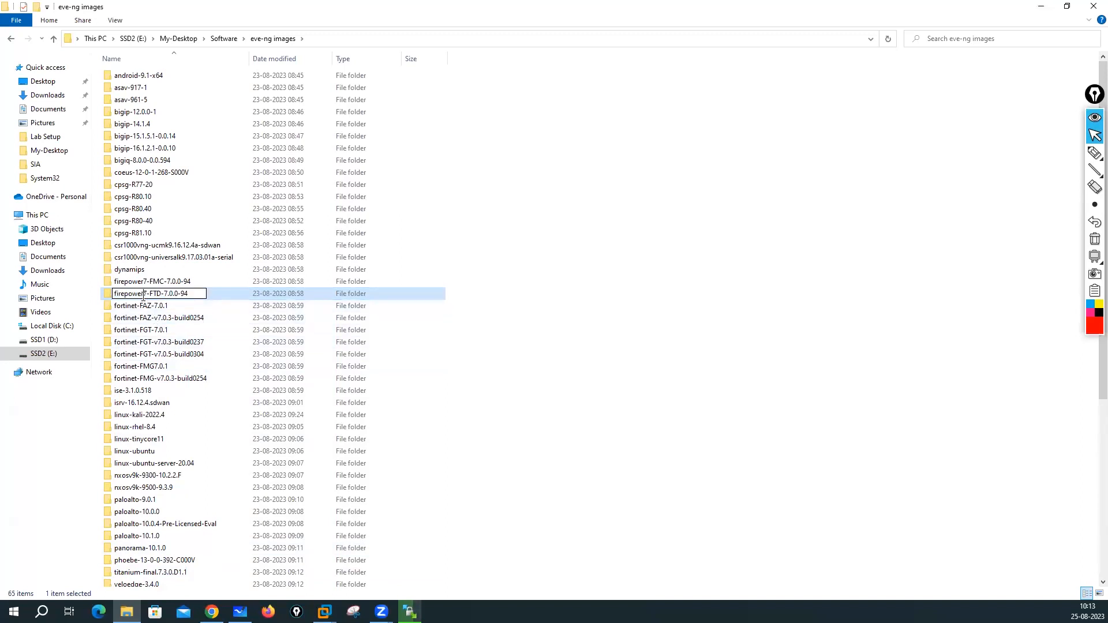
key("BackSpace")
key("BackSpace")
key("BackSpace")
key("BackSpace")
key("BackSpace")
key("BackSpace")
key("BackSpace")
type("td")
left_click(615, 376)
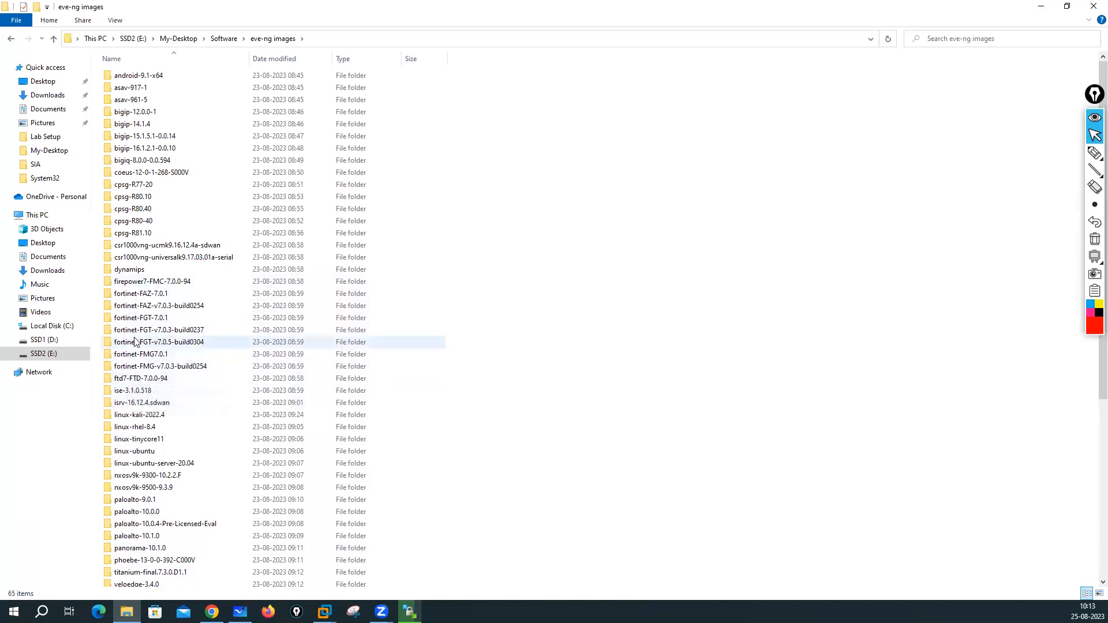
- Rename the firepower7-FMC-7.0.0-94 folder to fmc7-FMC-7.0.0-94
right_click(167, 284)
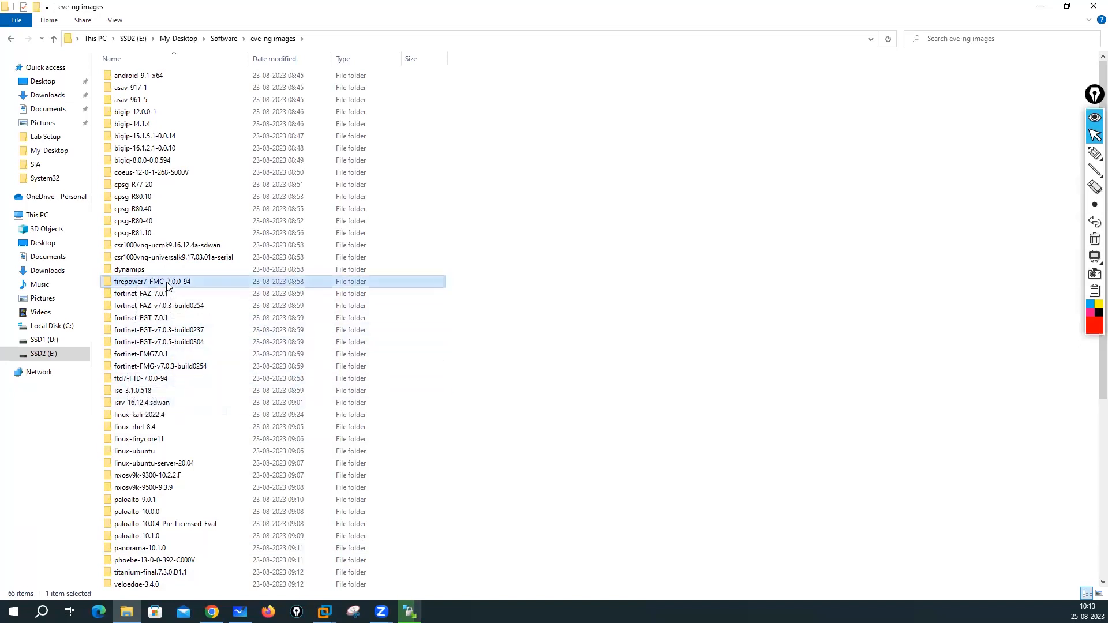
left_click(207, 574)
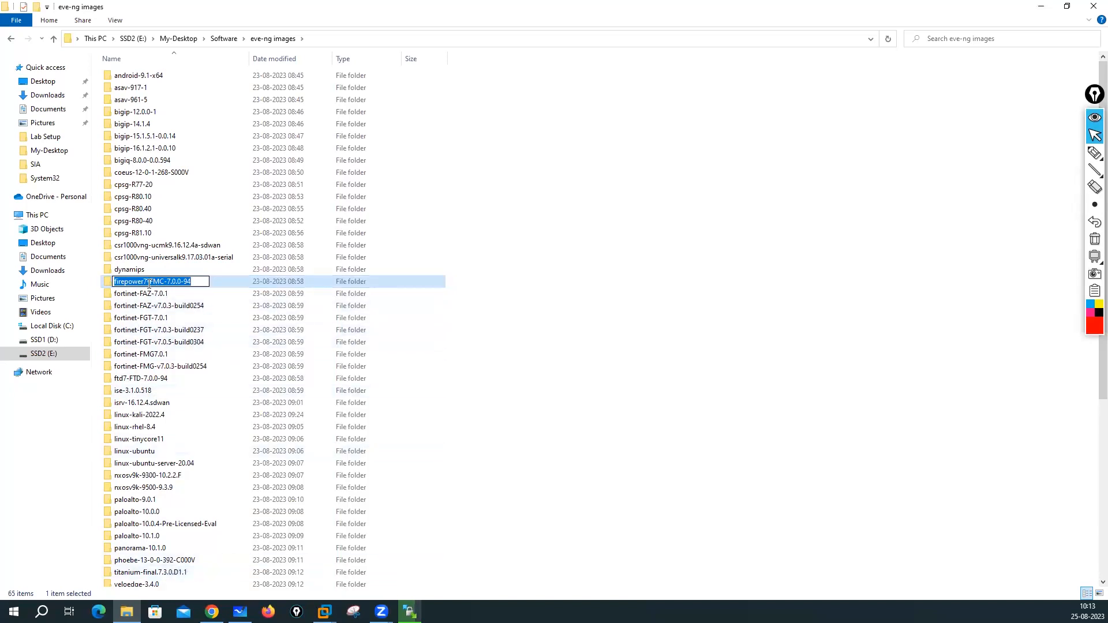
left_click(146, 282)
key("BackSpace")
key("BackSpace")
key("BackSpace")
key("BackSpace")
key("BackSpace")
key("BackSpace")
key("BackSpace")
key("BackSpace")
type("mc")
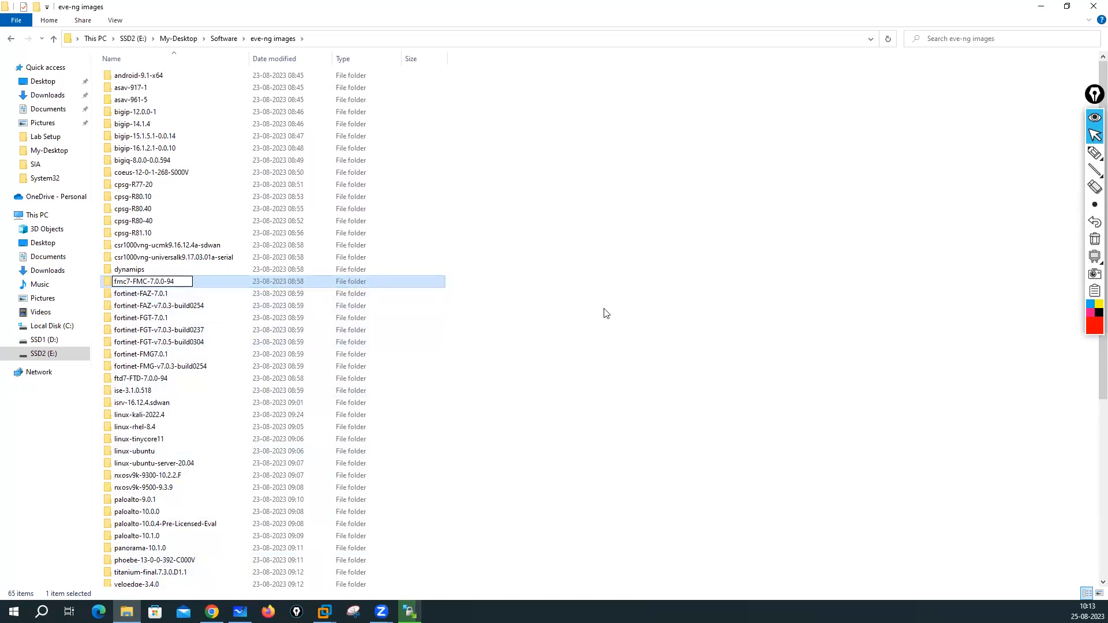
left_click(606, 314)
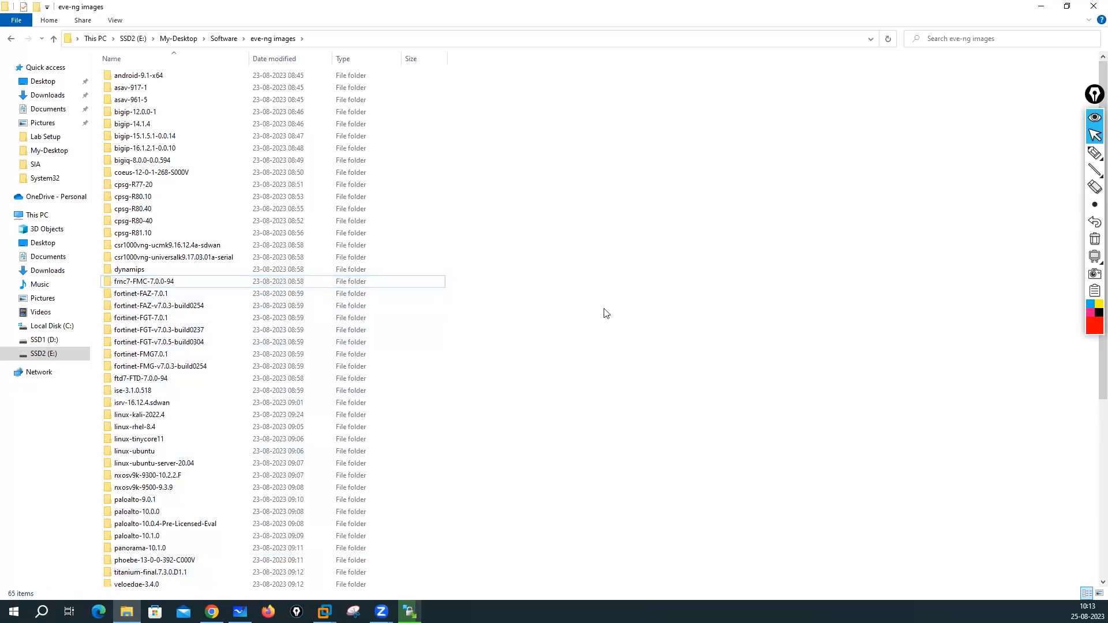
- Refresh the folder list and look inside the csr1000vng-ucmk9.16.12.4a-sdwan folder
right_click(611, 236)
left_click(635, 278)
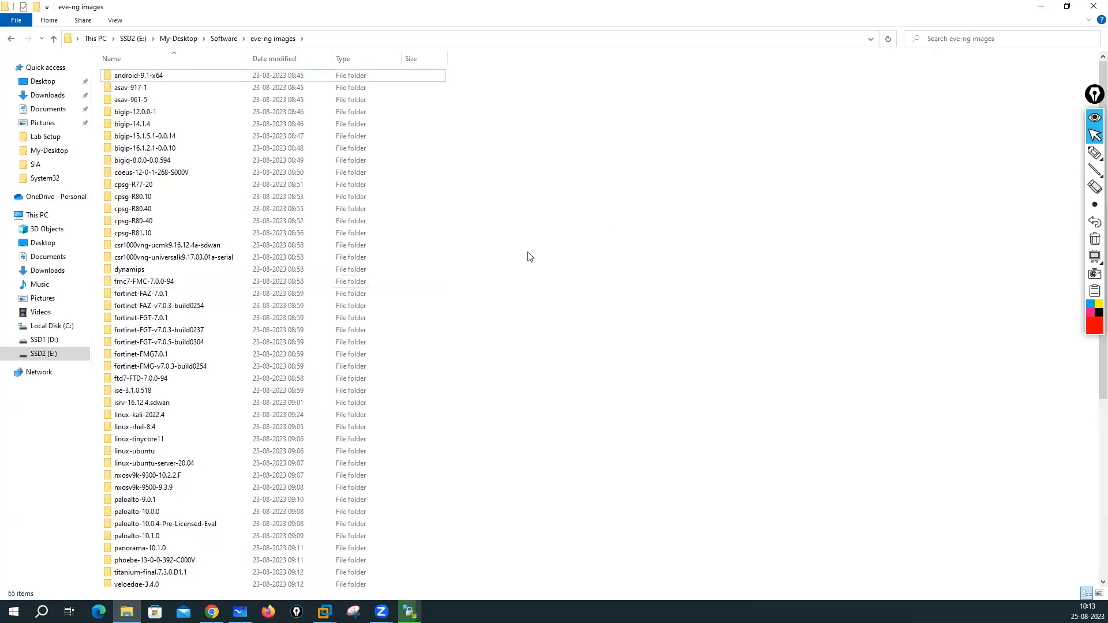
double_click(163, 246)
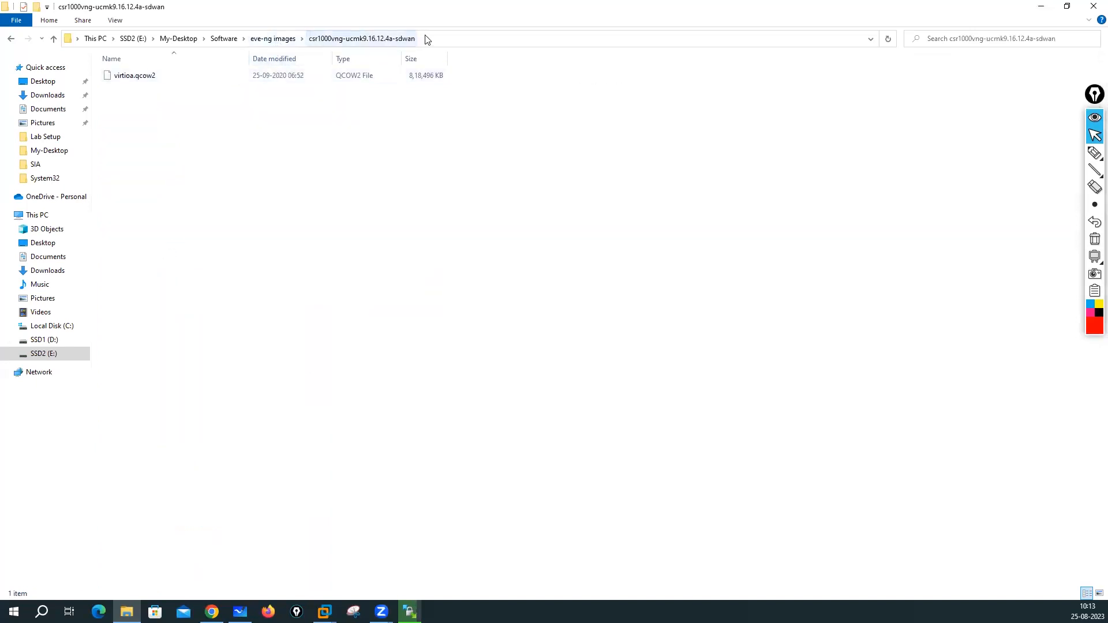
left_click(272, 39)
- In the EVE-NG guide, open the Cisco ISE image page
left_click(1038, 6)
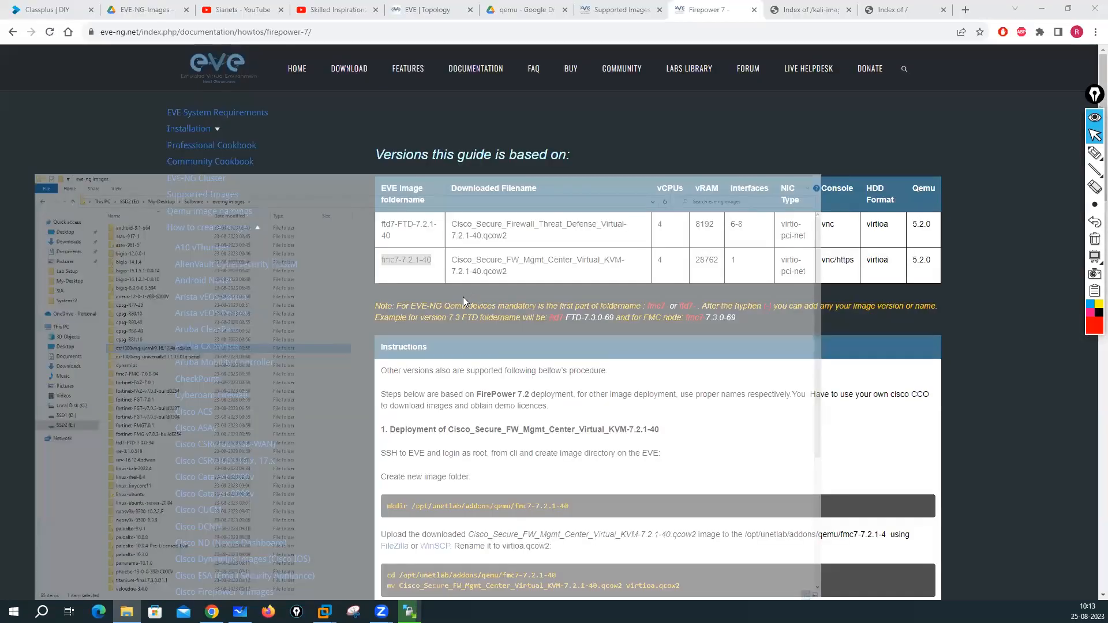
scroll(231, 334, "down", 1)
scroll(231, 334, "down", 5)
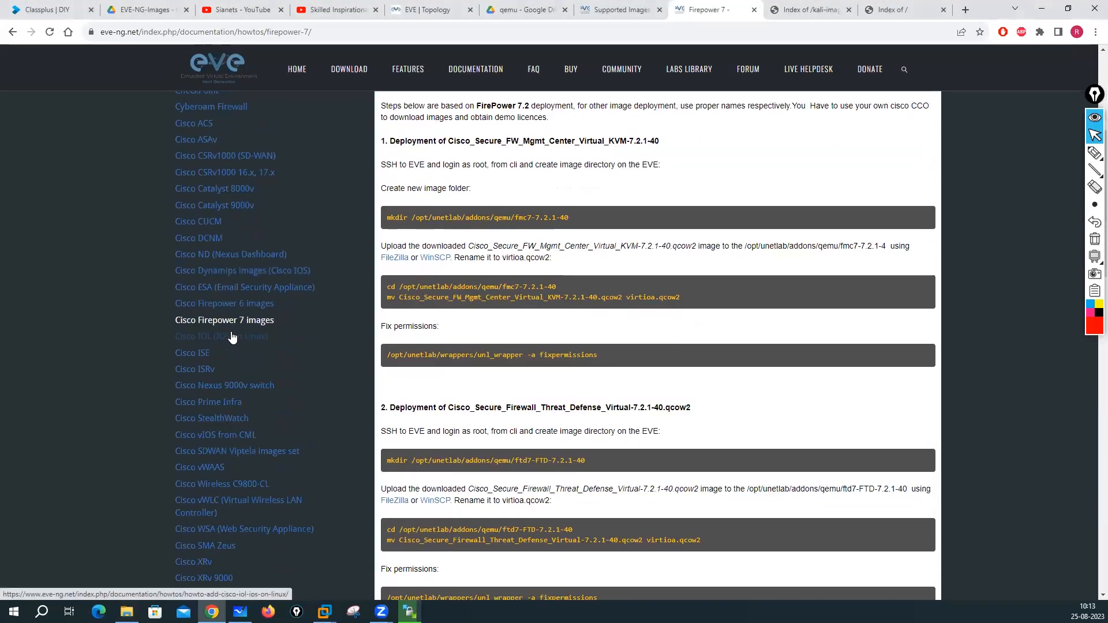
scroll(232, 337, "down", 1)
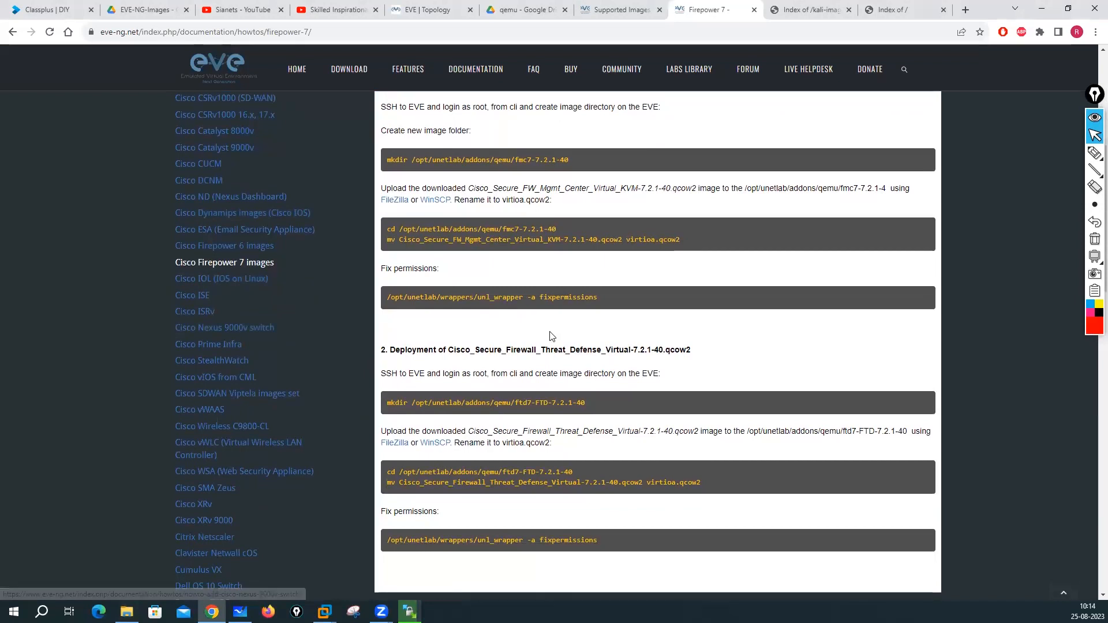
scroll(549, 331, "up", 4)
scroll(184, 428, "down", 3)
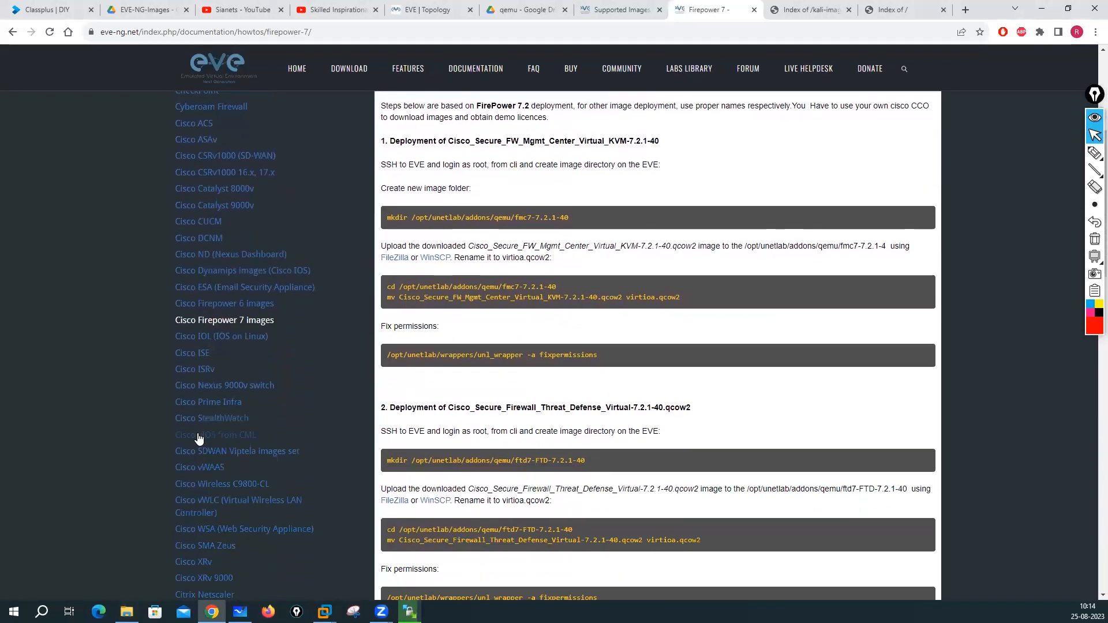
left_click(200, 354)
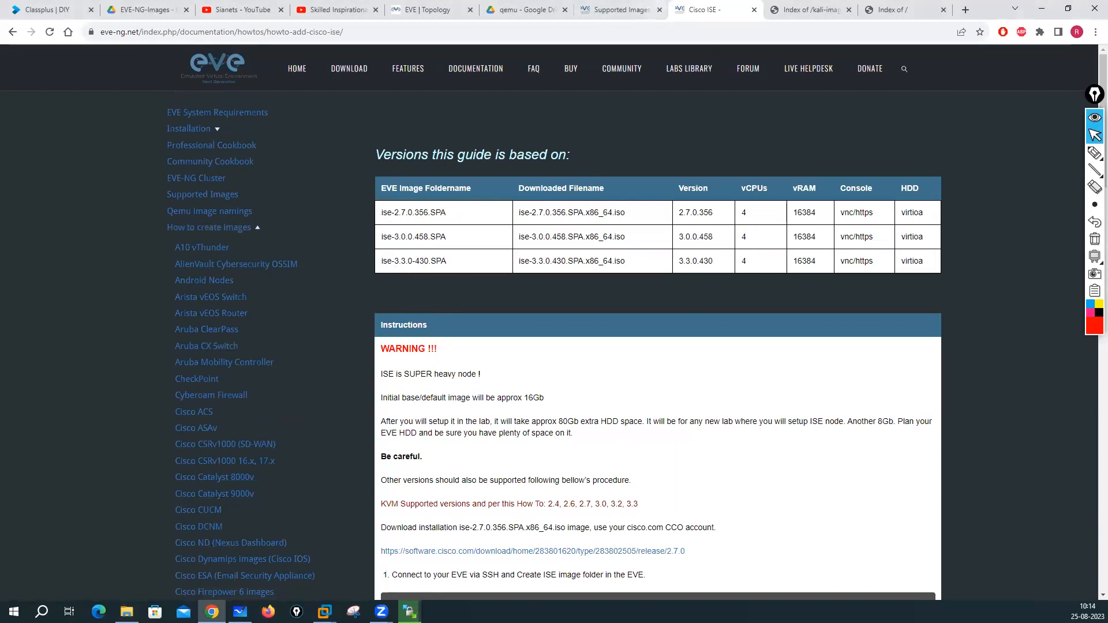
- Compare the guide with the local ise-3.1.0.518 folder, then switch to the qemu Google Drive tab
left_click(127, 612)
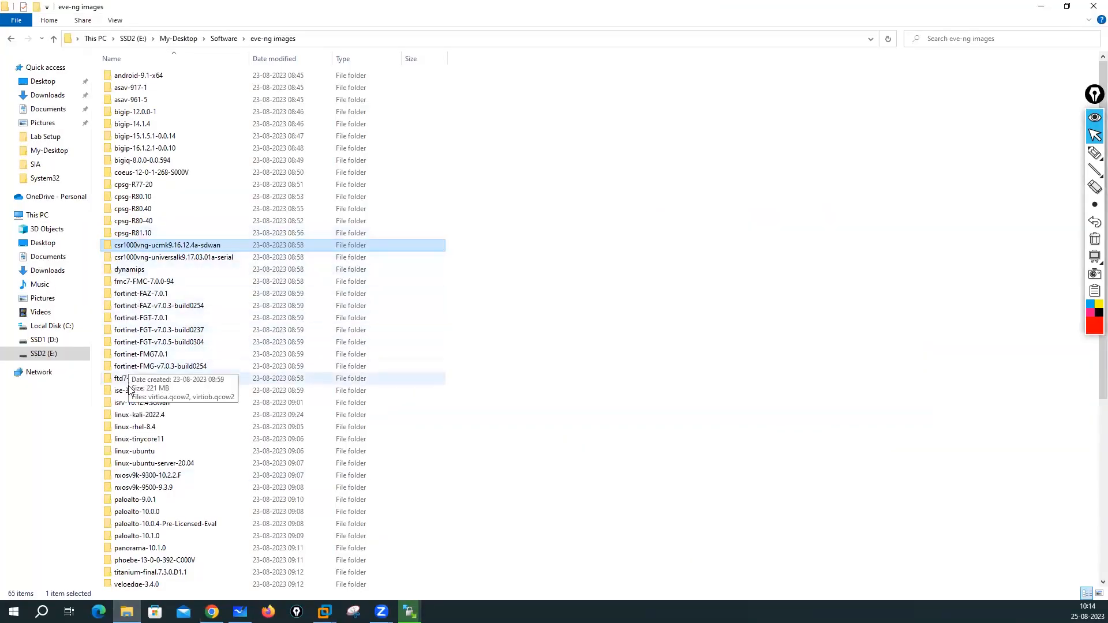
left_click(159, 392)
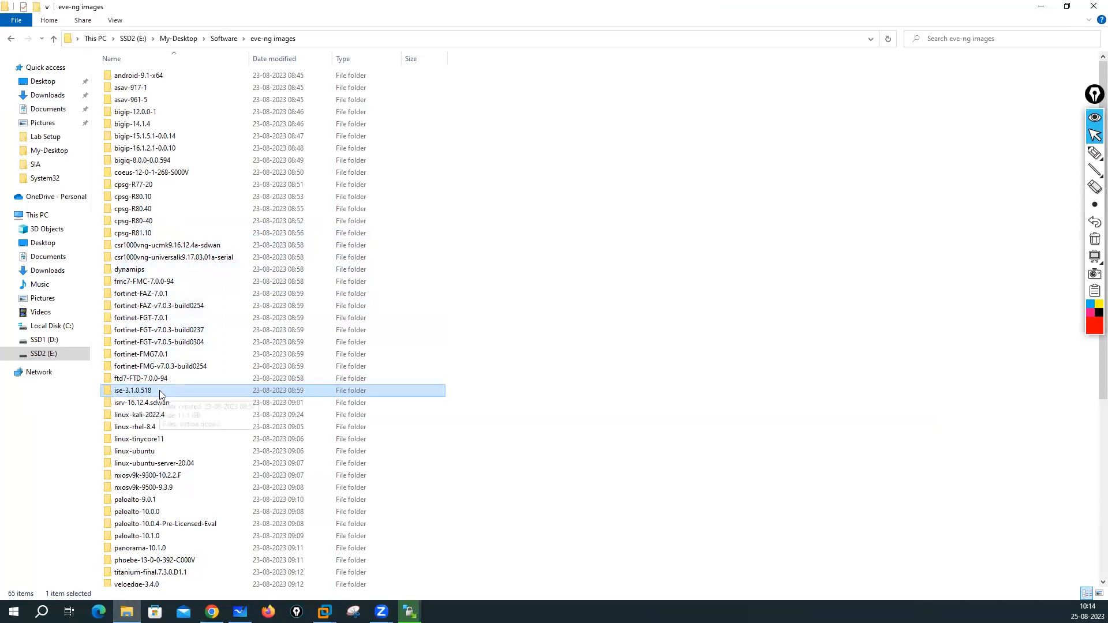
left_click(1041, 7)
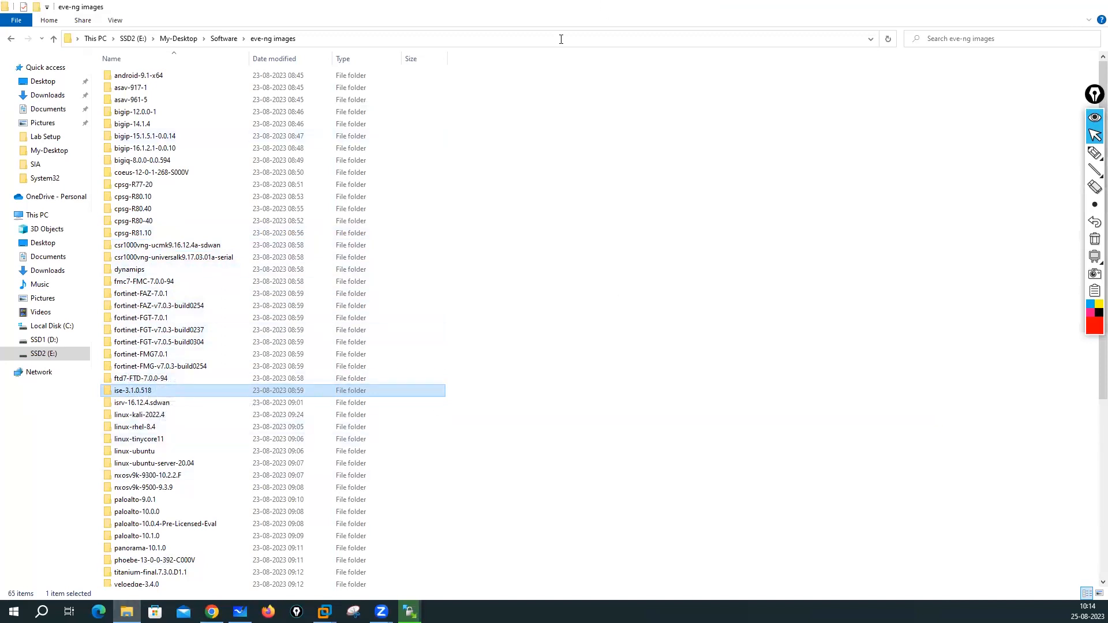
left_click(527, 10)
scroll(337, 305, "up", 3)
scroll(337, 304, "up", 4)
scroll(337, 304, "down", 9)
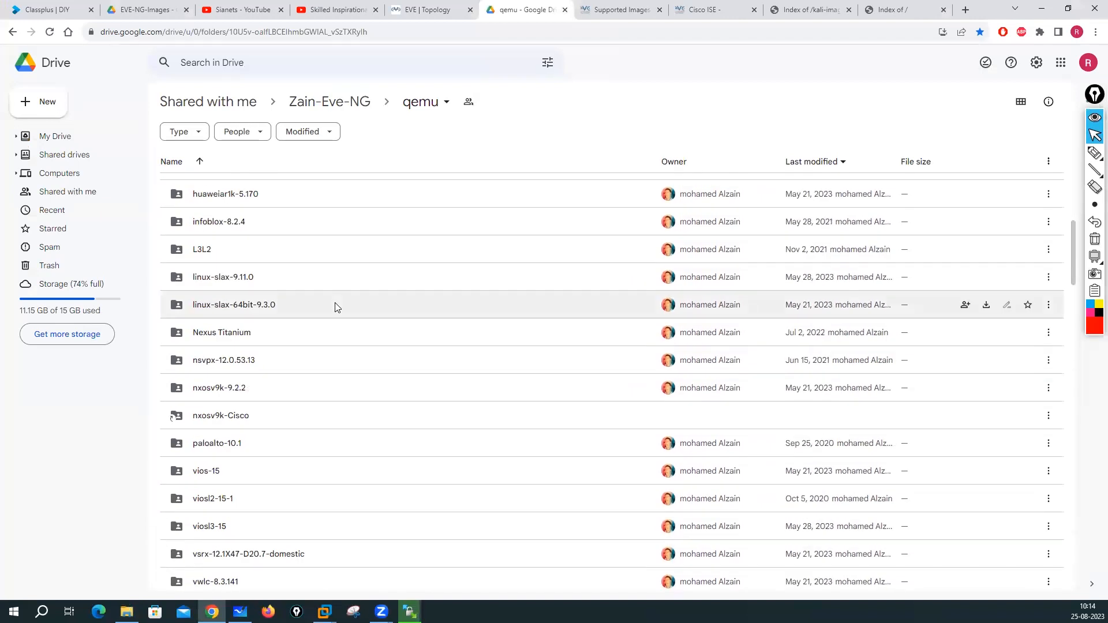
scroll(337, 307, "down", 6)
scroll(337, 307, "down", 10)
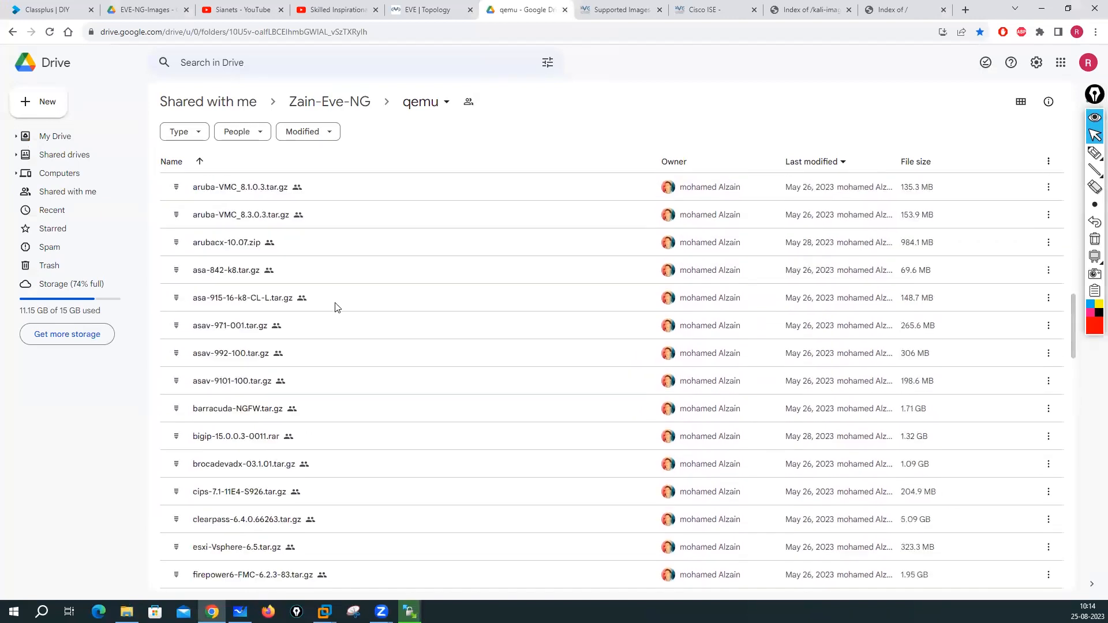
scroll(340, 310, "up", 1)
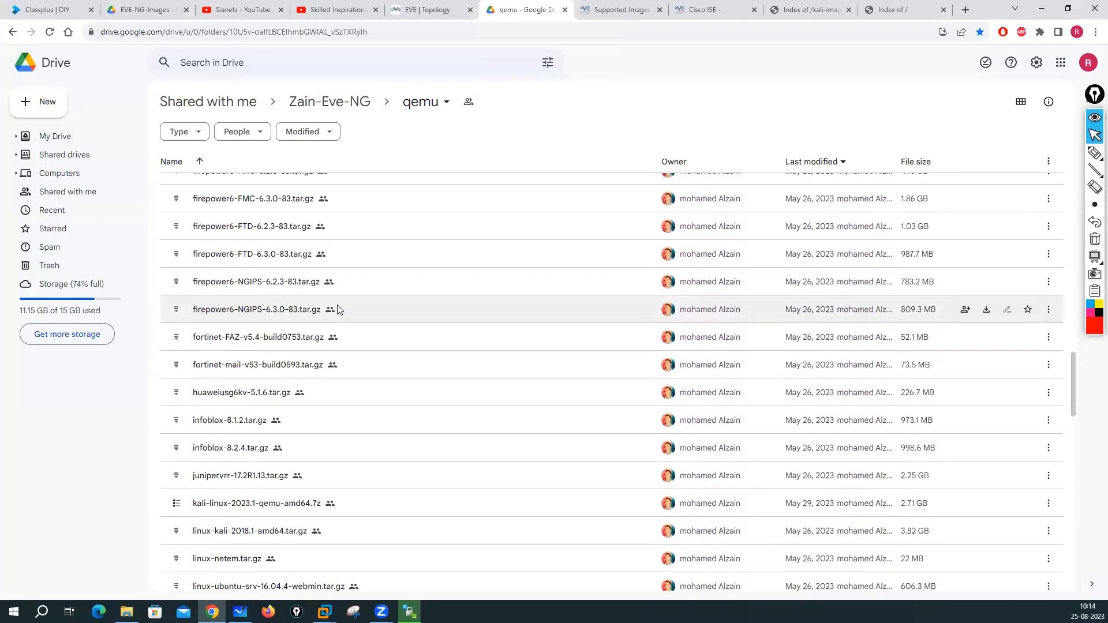
scroll(328, 342, "down", 2)
scroll(330, 346, "down", 3)
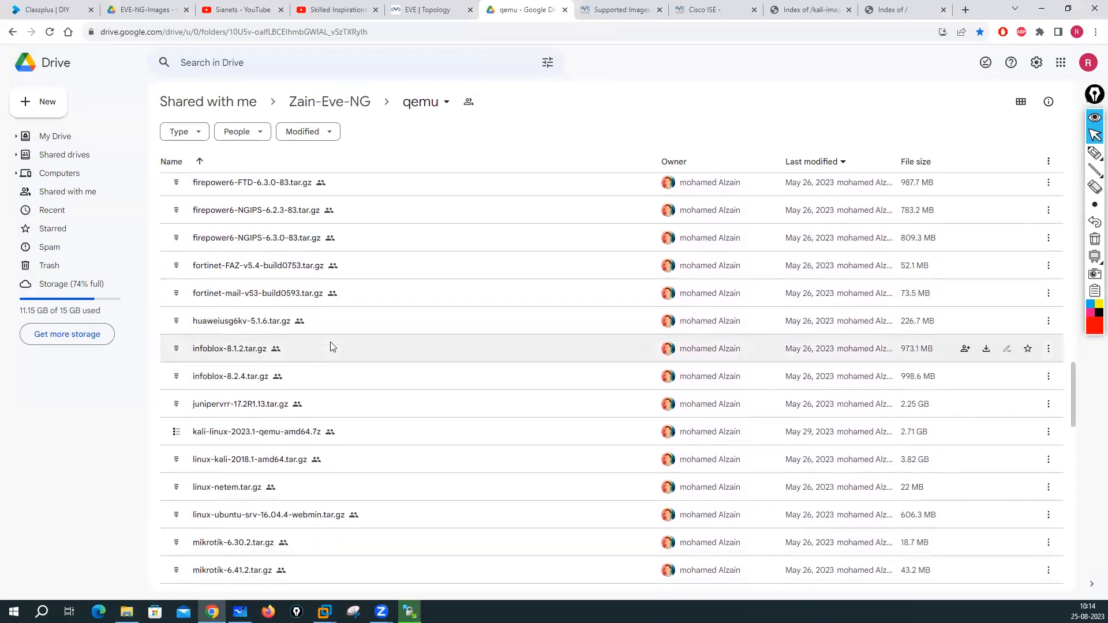
scroll(332, 346, "down", 10)
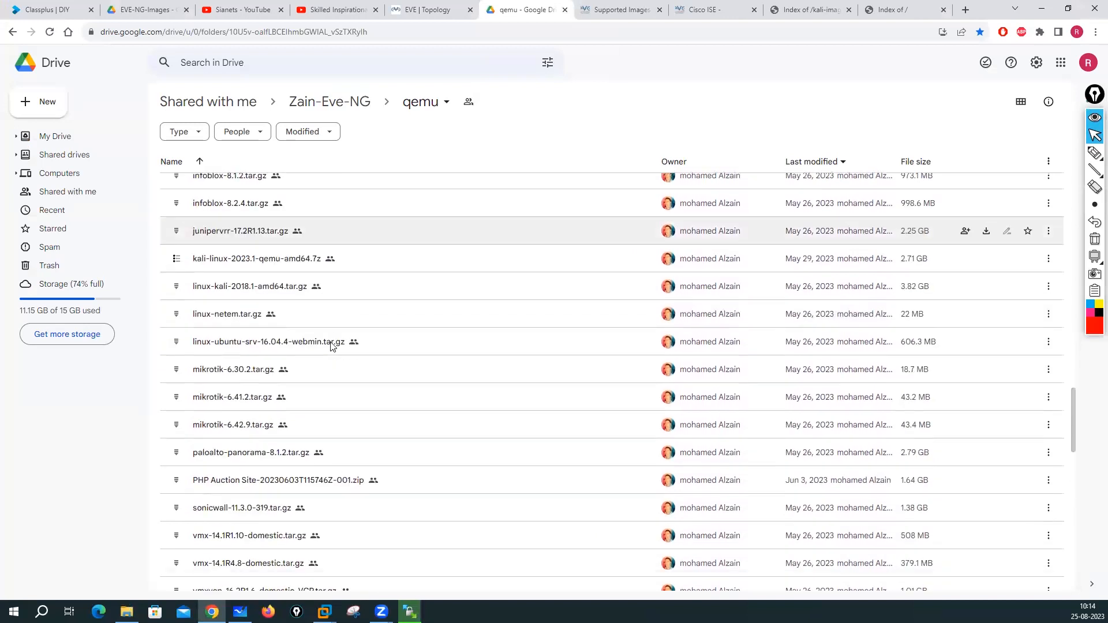
scroll(339, 345, "up", 10)
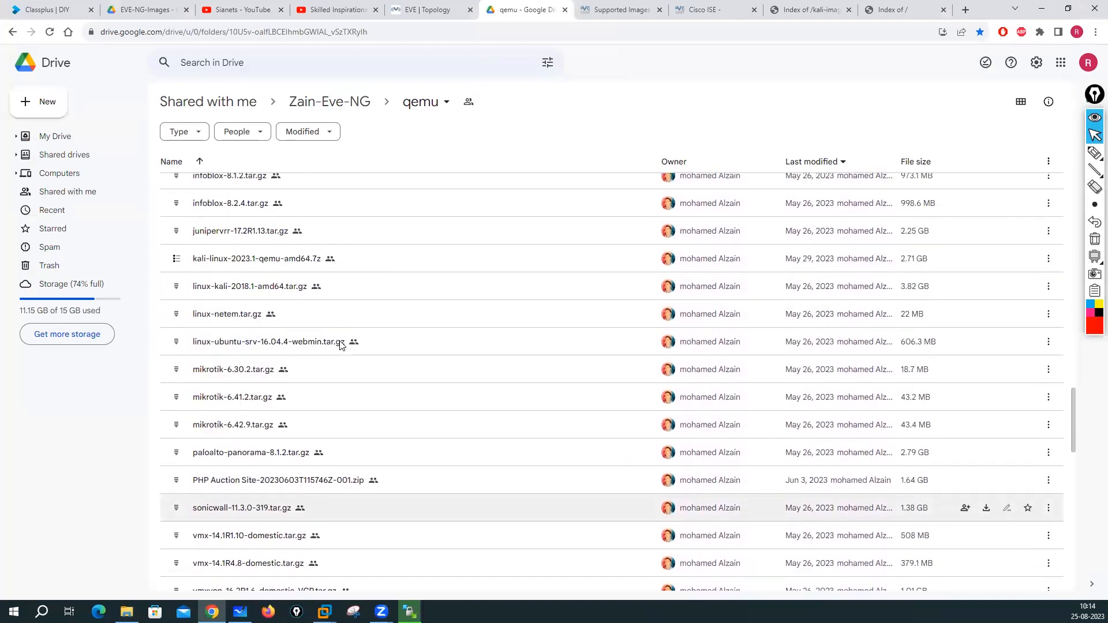
scroll(249, 291, "up", 1)
scroll(260, 292, "down", 15)
scroll(338, 362, "down", 20)
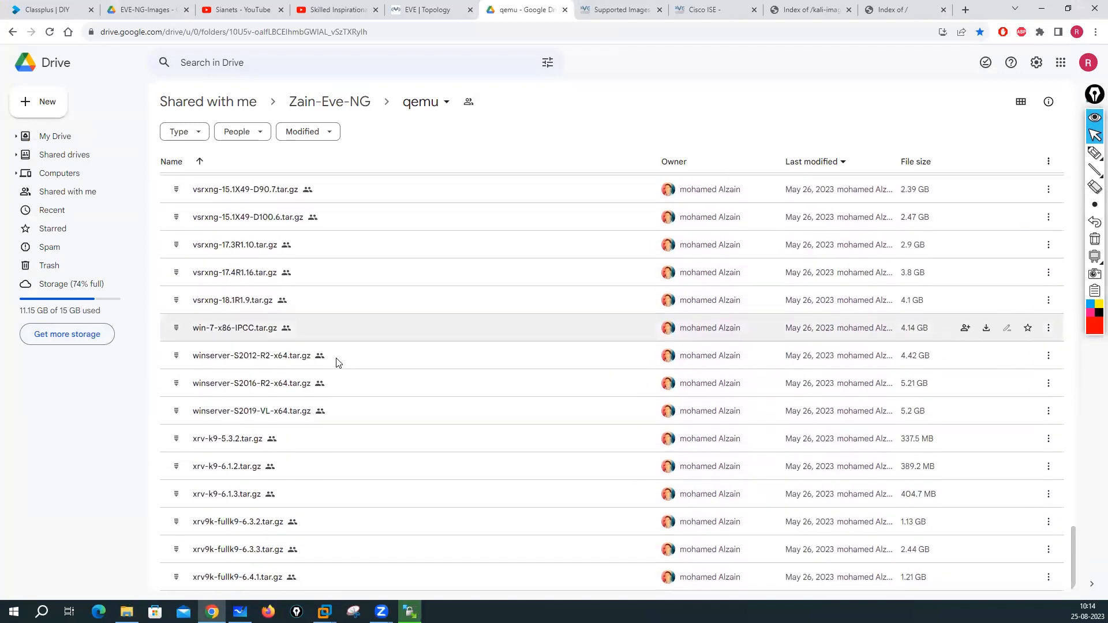
scroll(339, 362, "up", 20)
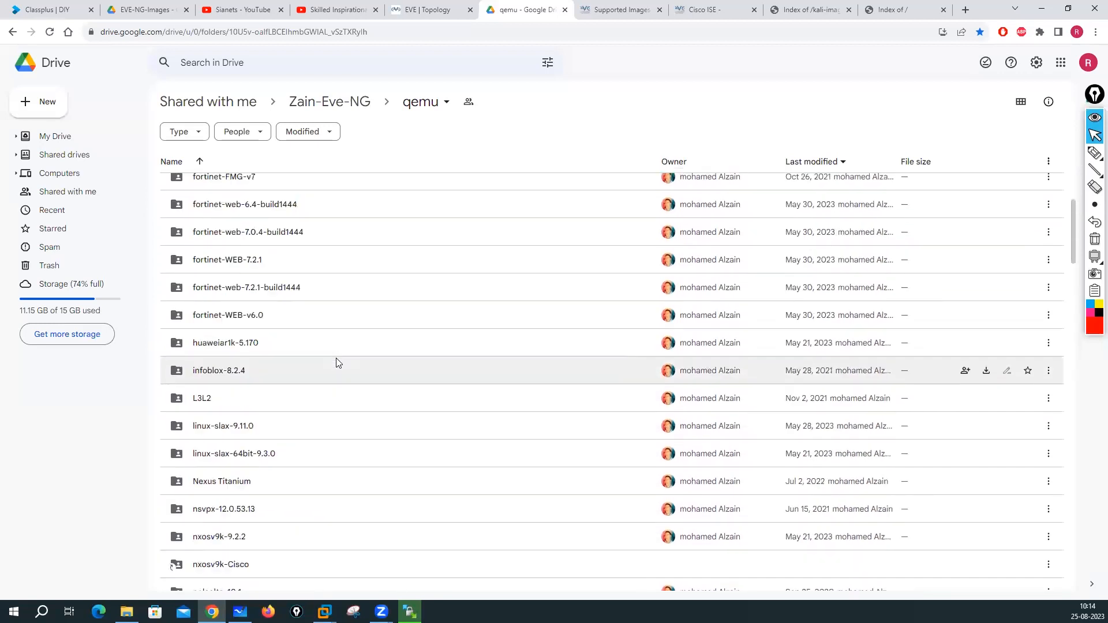
scroll(338, 362, "up", 6)
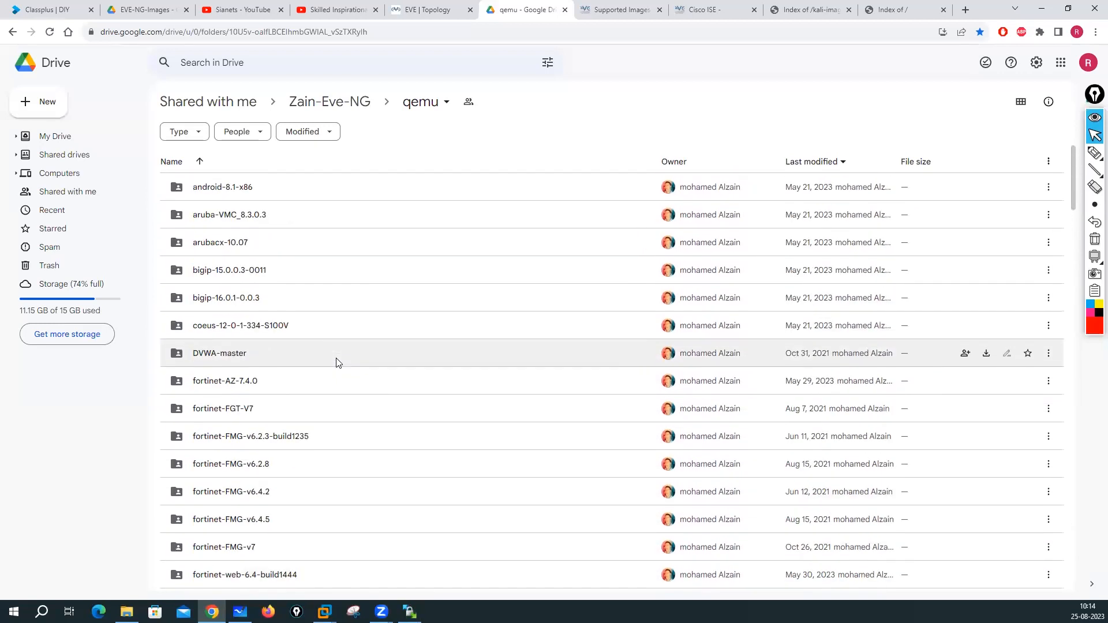
left_click(964, 10)
left_click(153, 52)
- Open the NCP Nuggets courses page from the sdwan bookmarks, then close it
mouse_move(343, 56)
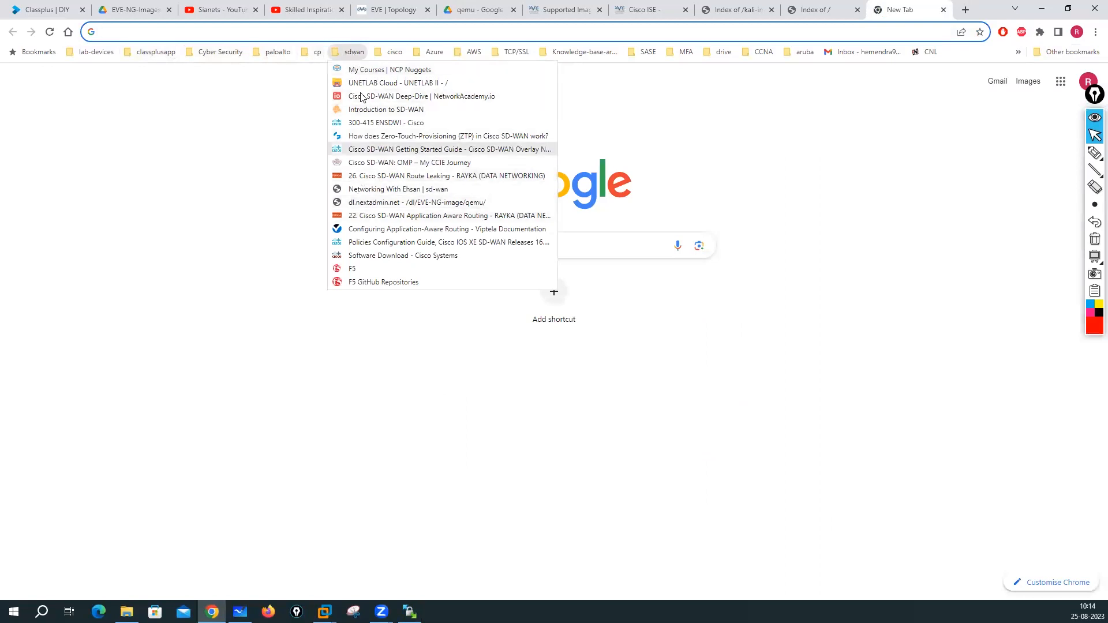
left_click(361, 69)
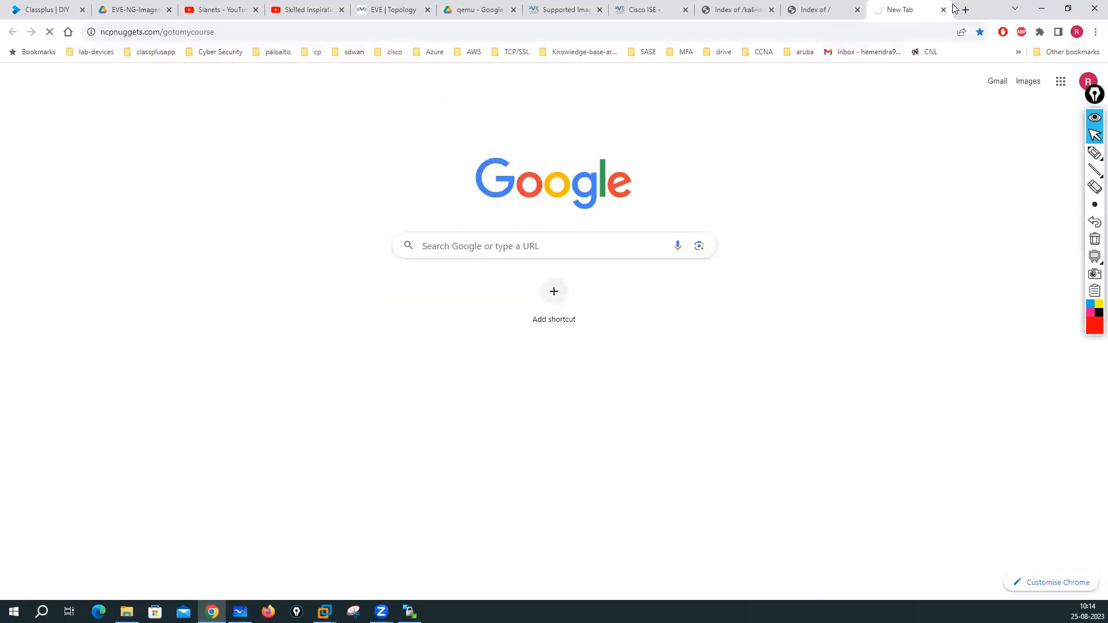
left_click(943, 10)
- Open a new blank tab and browse the cisco, Check Point, classplusapp and lab-devices bookmark folders
left_click(966, 10)
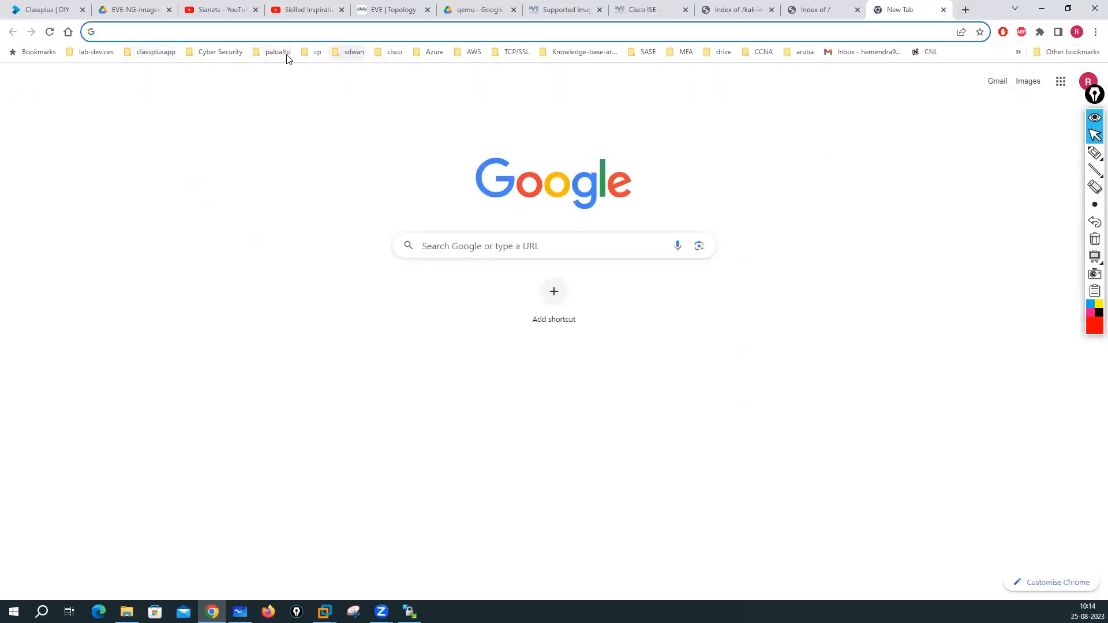
left_click(392, 53)
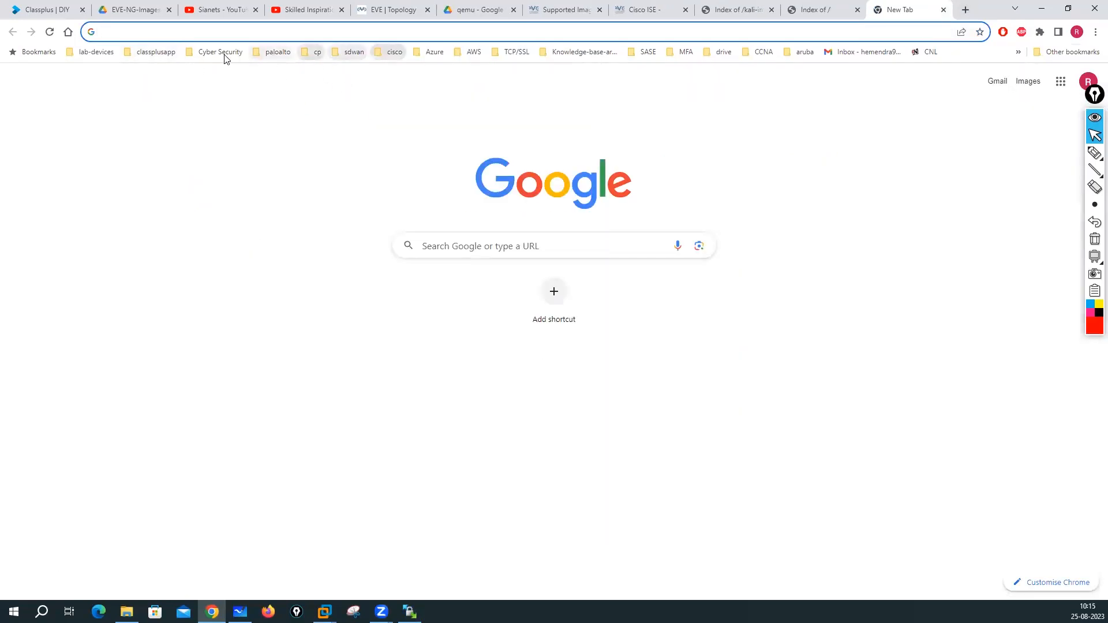
mouse_move(197, 56)
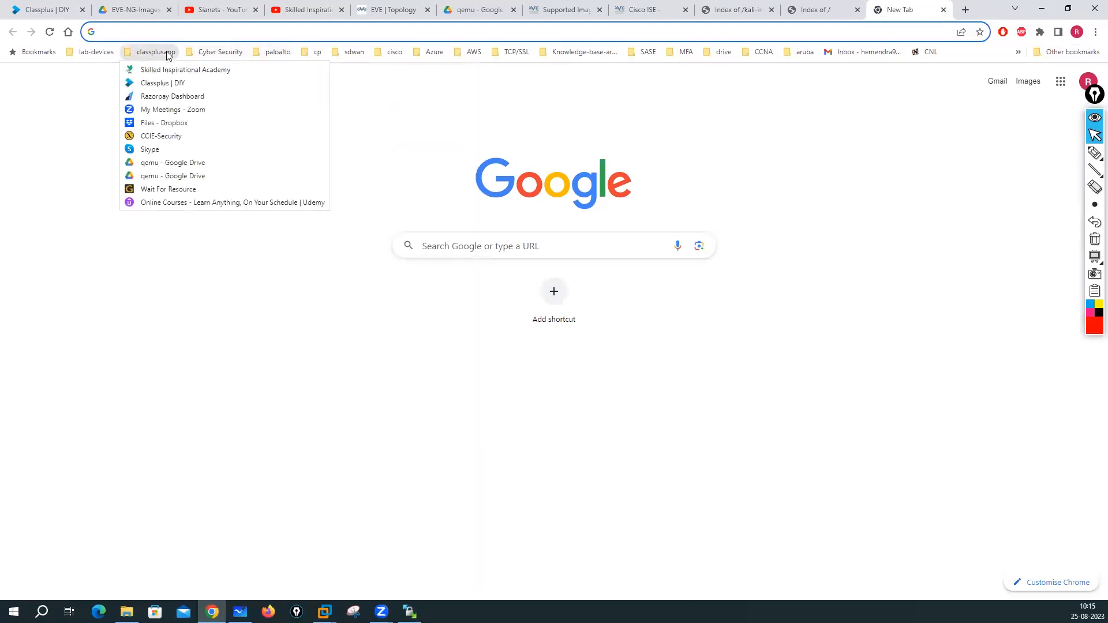
mouse_move(321, 55)
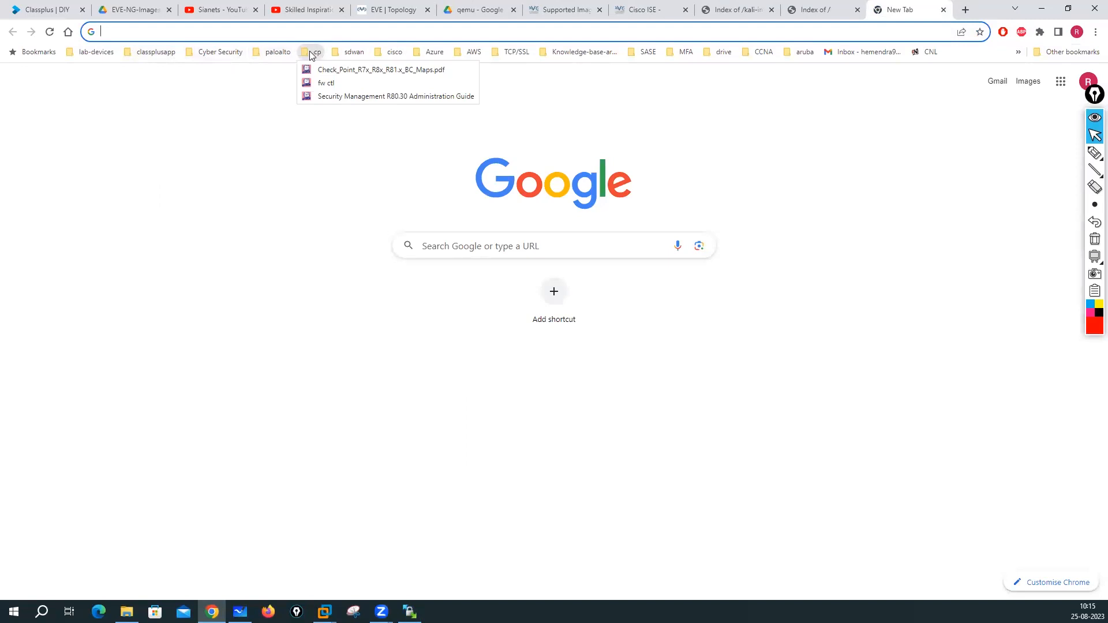
left_click(259, 131)
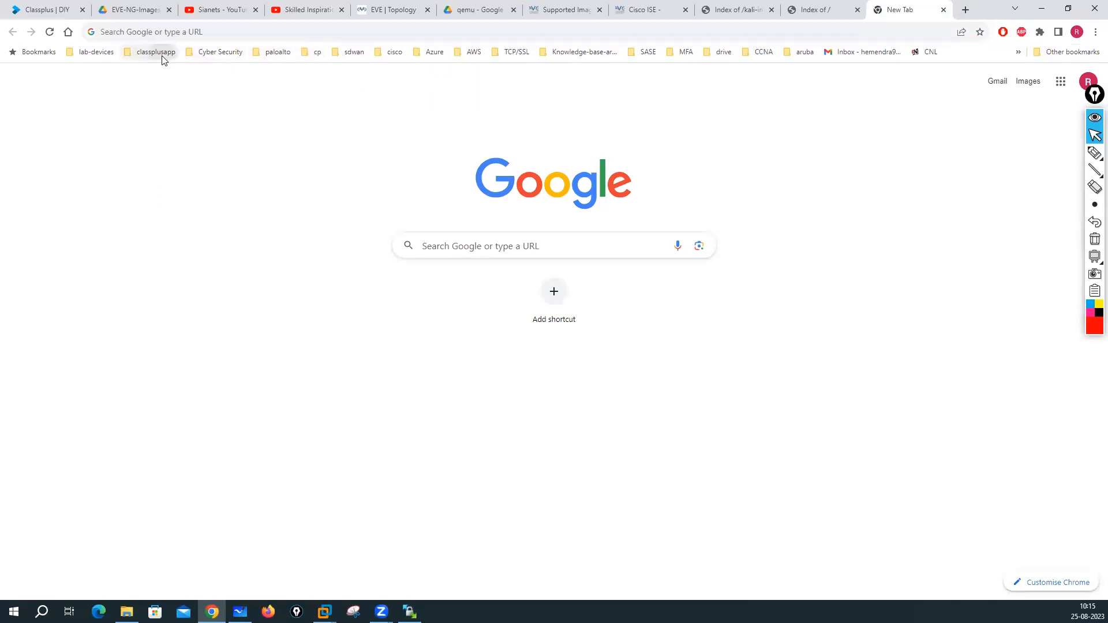
left_click(163, 53)
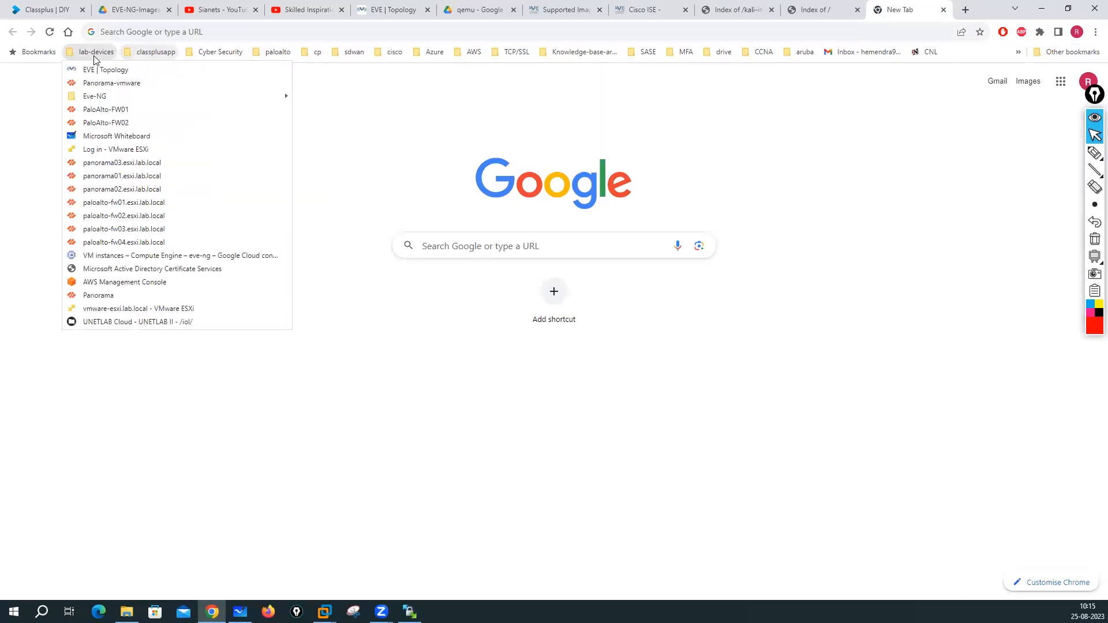
left_click(393, 136)
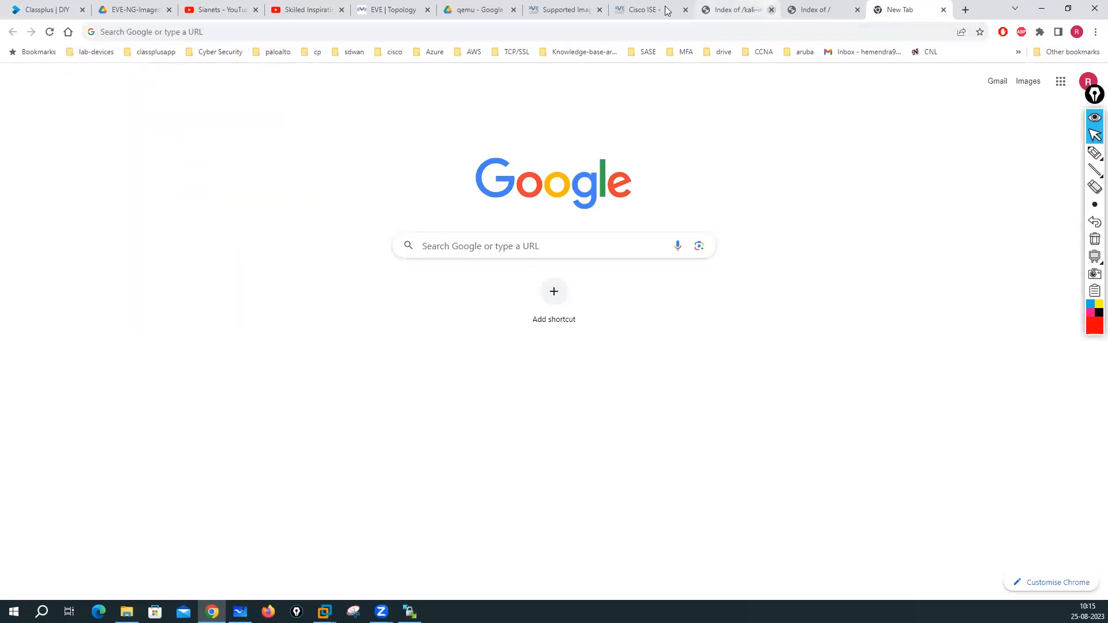
- In the qemu Drive folder, select viosl3-15 and show its actions
left_click(484, 10)
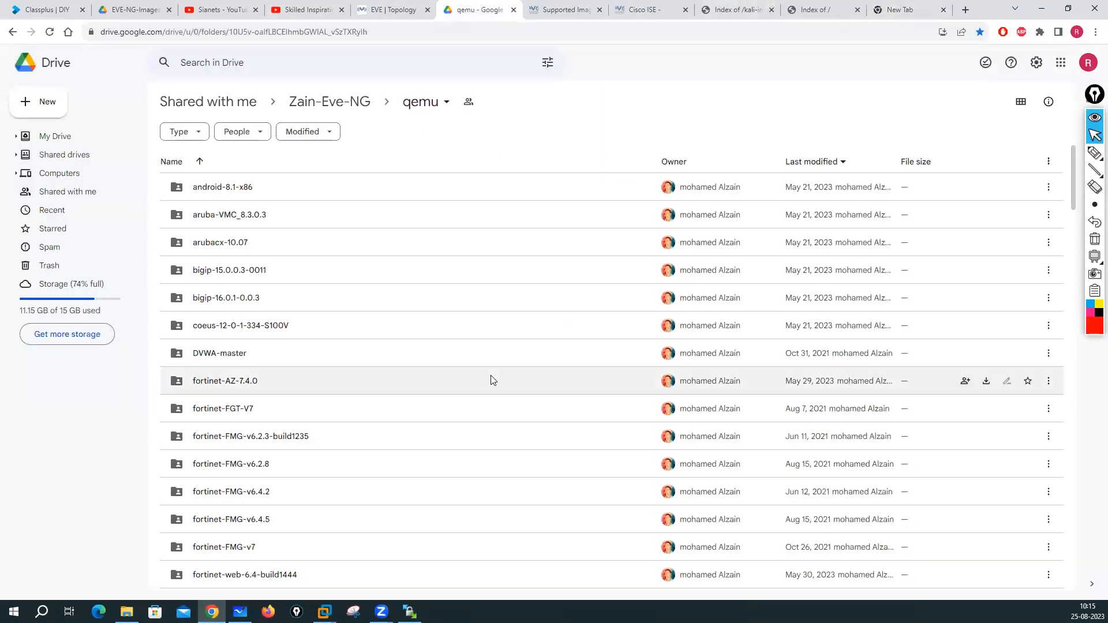
scroll(357, 390, "down", 12)
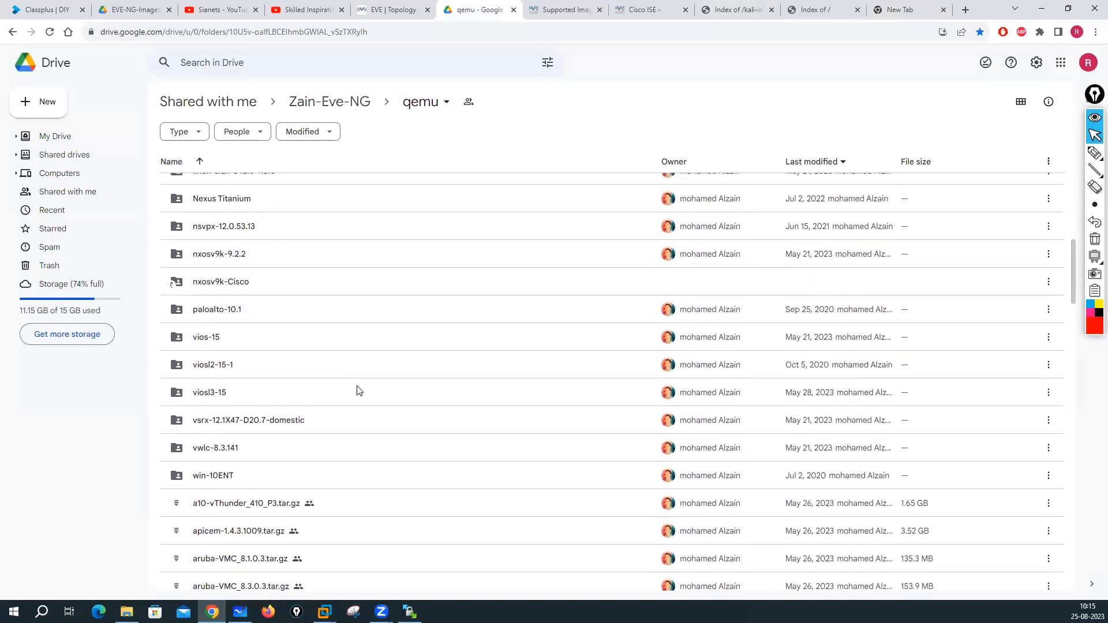
left_click(357, 390)
right_click(357, 386)
- Scroll through the qemu image list, then close the spare blank New Tab
scroll(317, 336, "up", 3)
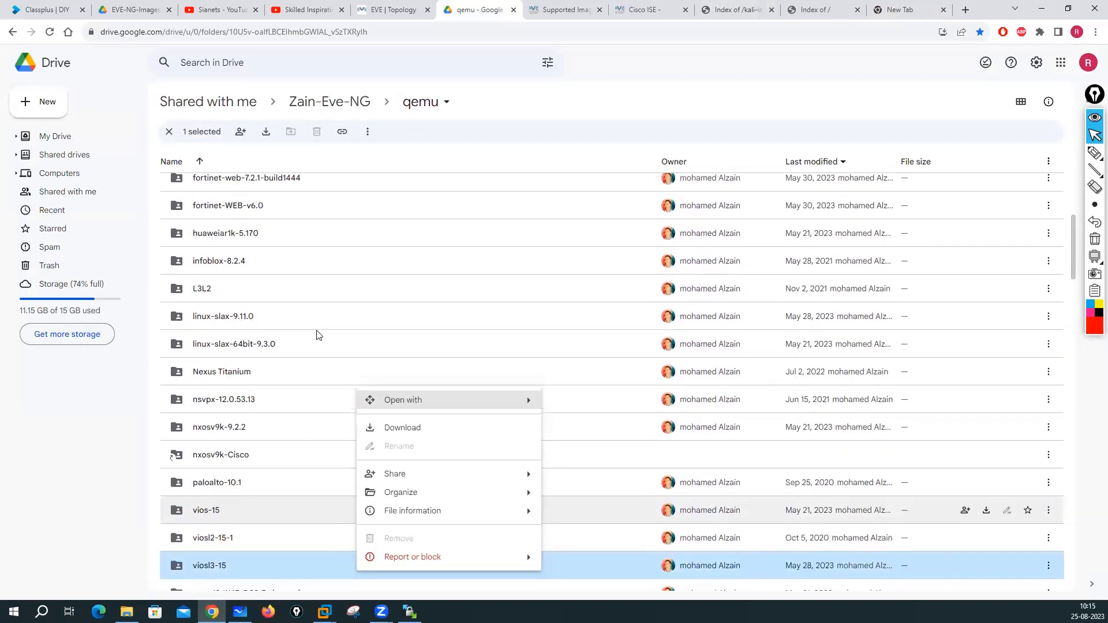
scroll(317, 337, "up", 2)
scroll(316, 338, "down", 5)
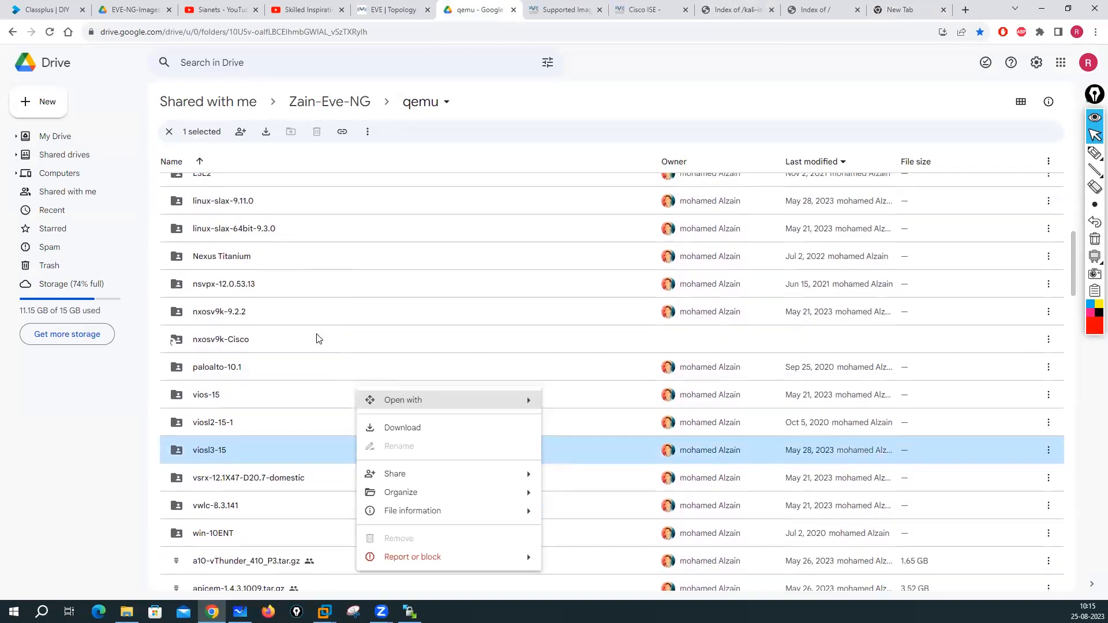
scroll(317, 341, "down", 15)
scroll(318, 347, "up", 2)
scroll(317, 349, "down", 18)
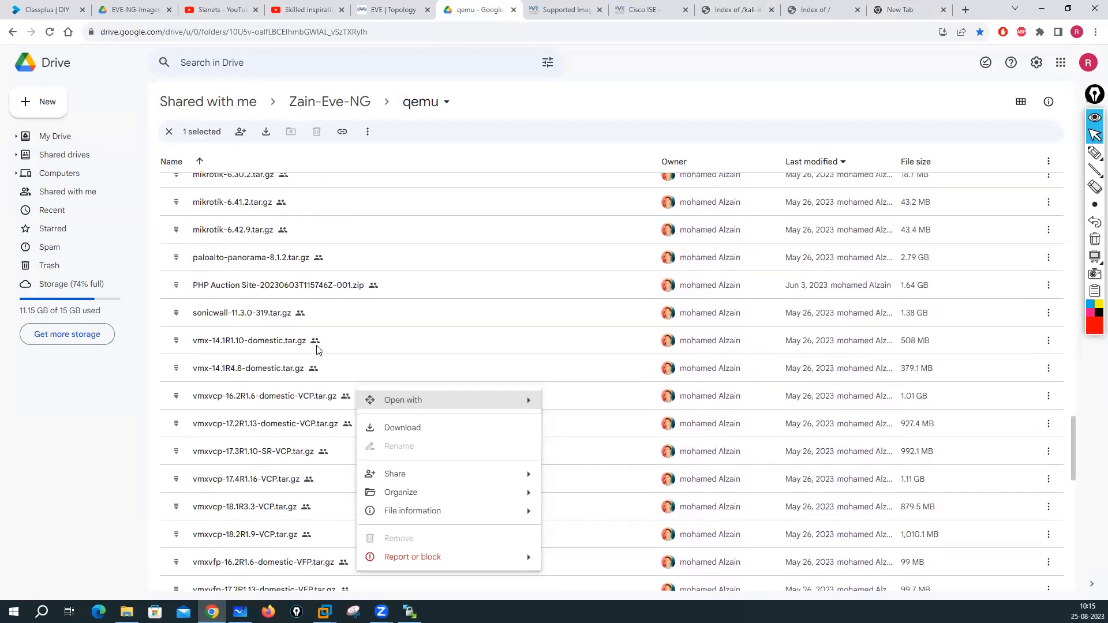
scroll(317, 352, "down", 1)
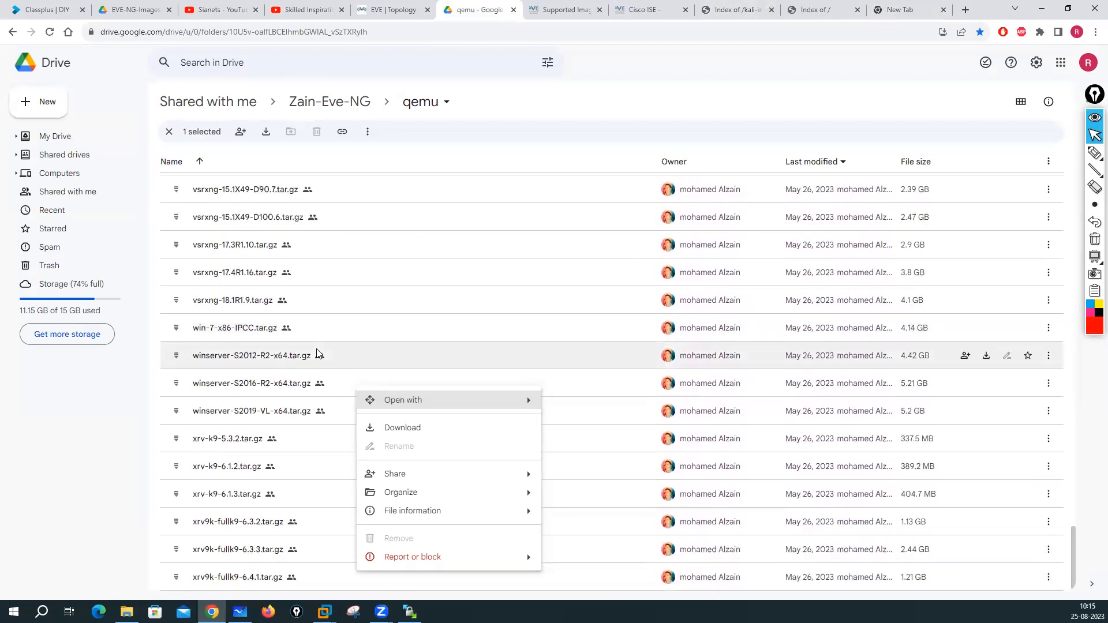
scroll(317, 353, "up", 15)
left_click(926, 8)
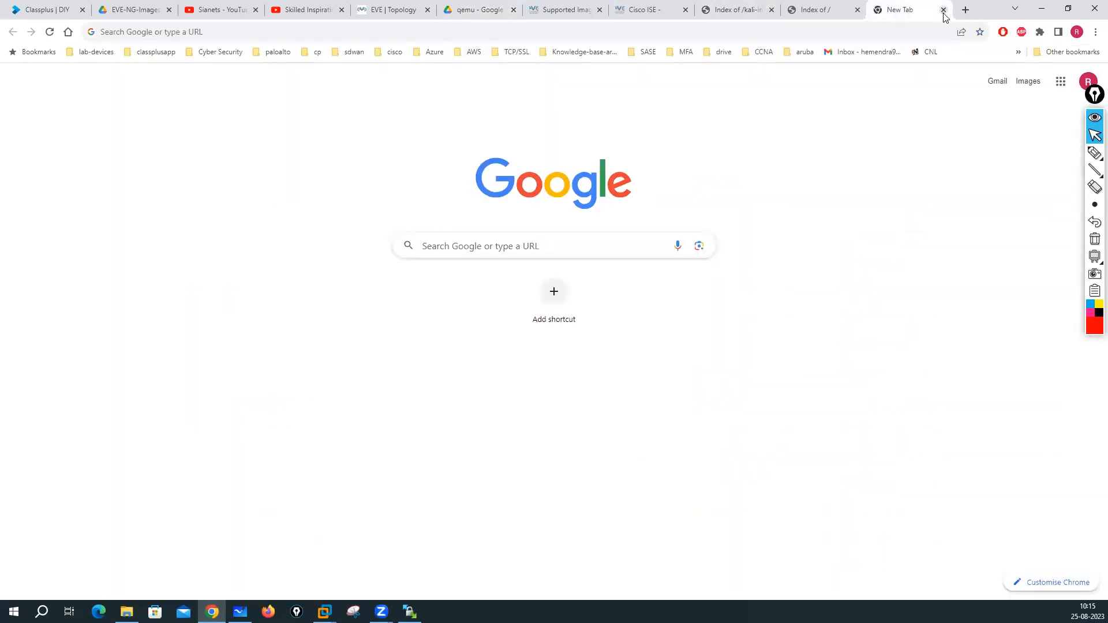
left_click(943, 11)
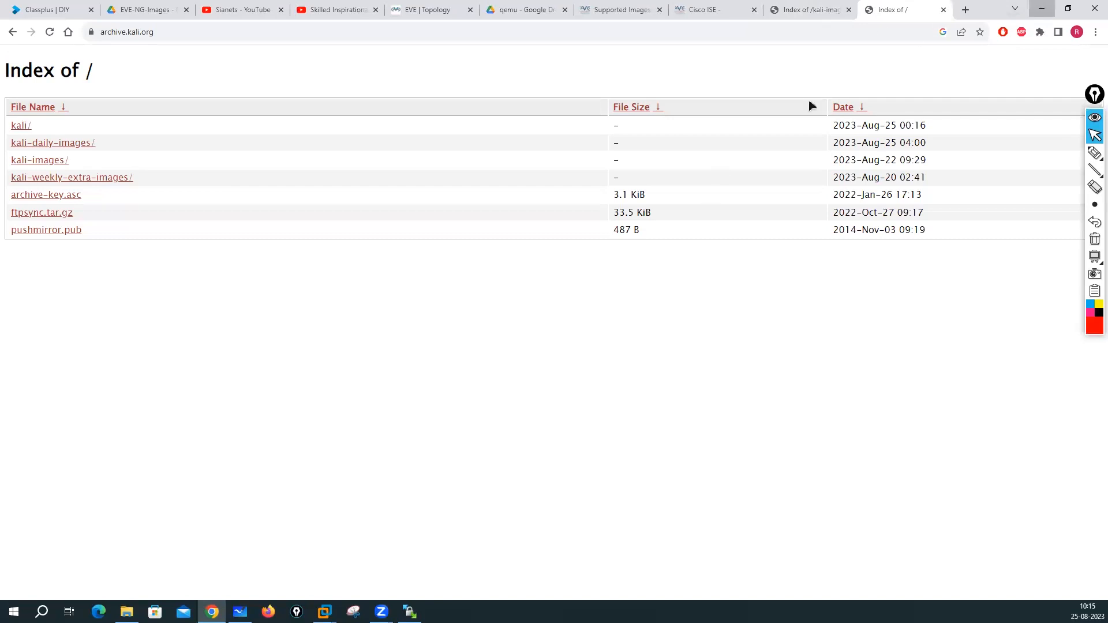
- Minimize Chrome and bring the WinSCP session back to the front
left_click(1042, 9)
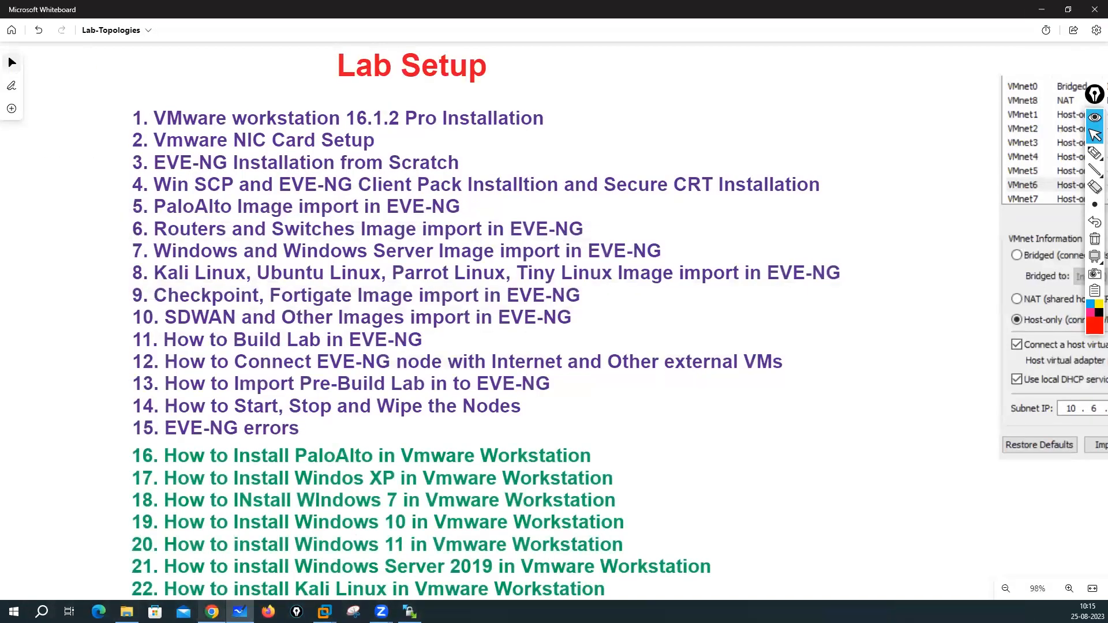
left_click(410, 612)
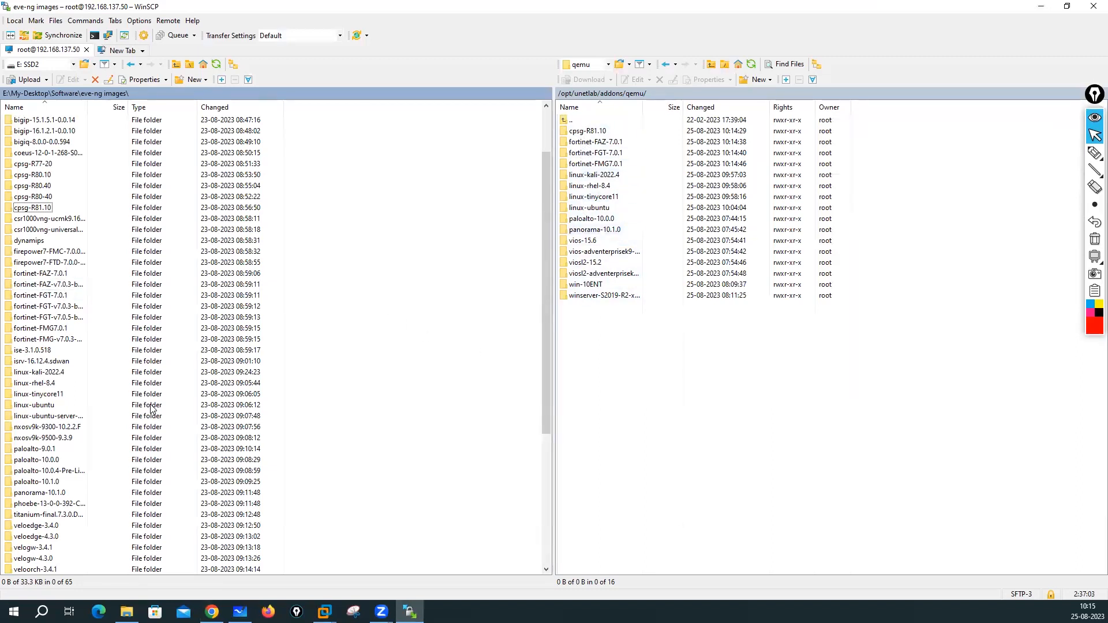
- Open the local vtsmart-20.3.1 folder, then vtmgmt-20.3.1 showing virtioa.qcow2 and virtiob.qcow2
scroll(152, 409, "down", 3)
scroll(178, 407, "down", 3)
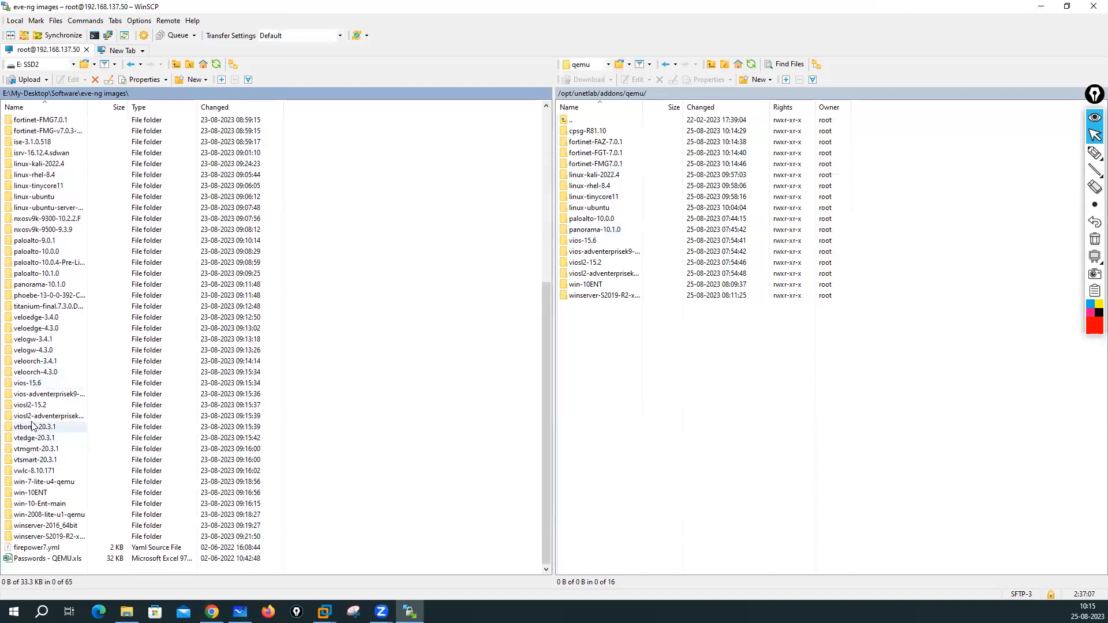
left_click(31, 430)
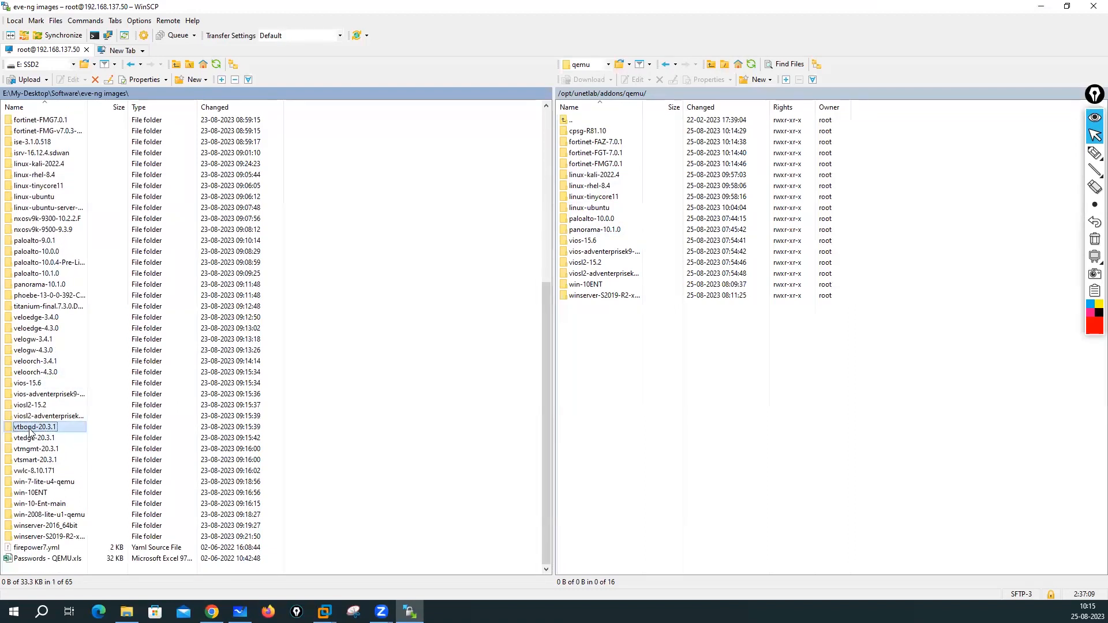
left_click(31, 439)
left_click(31, 449)
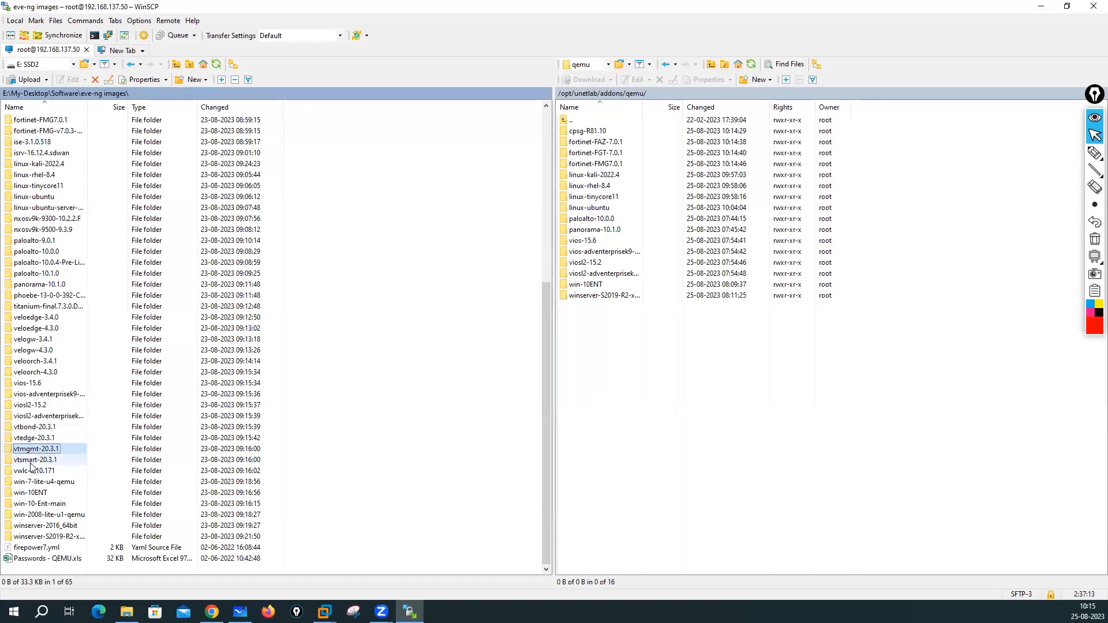
left_click(41, 460)
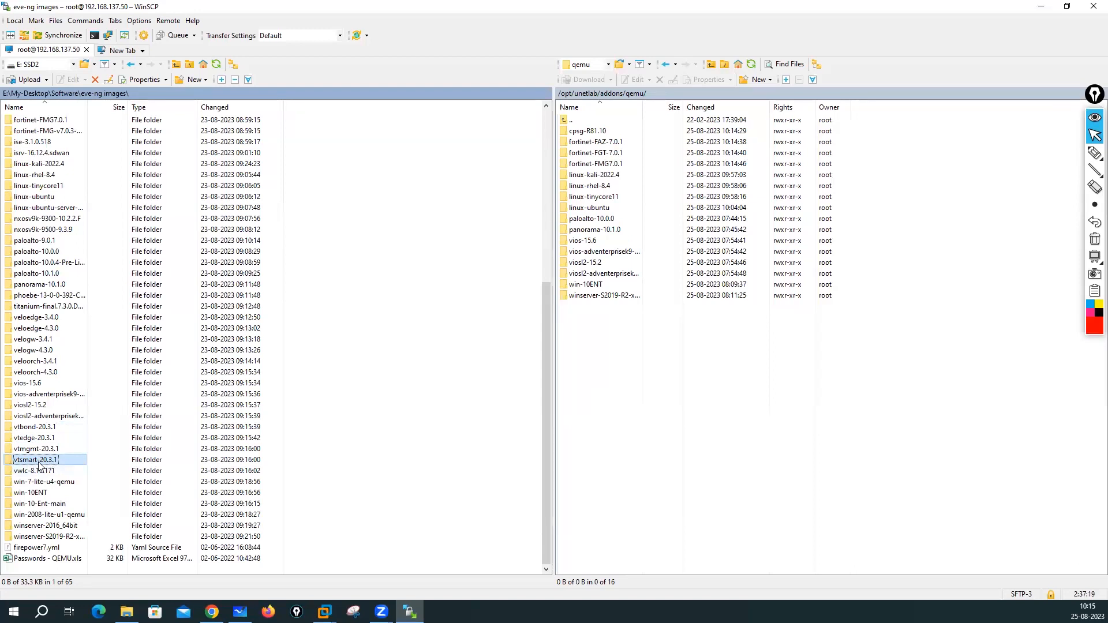
double_click(38, 462)
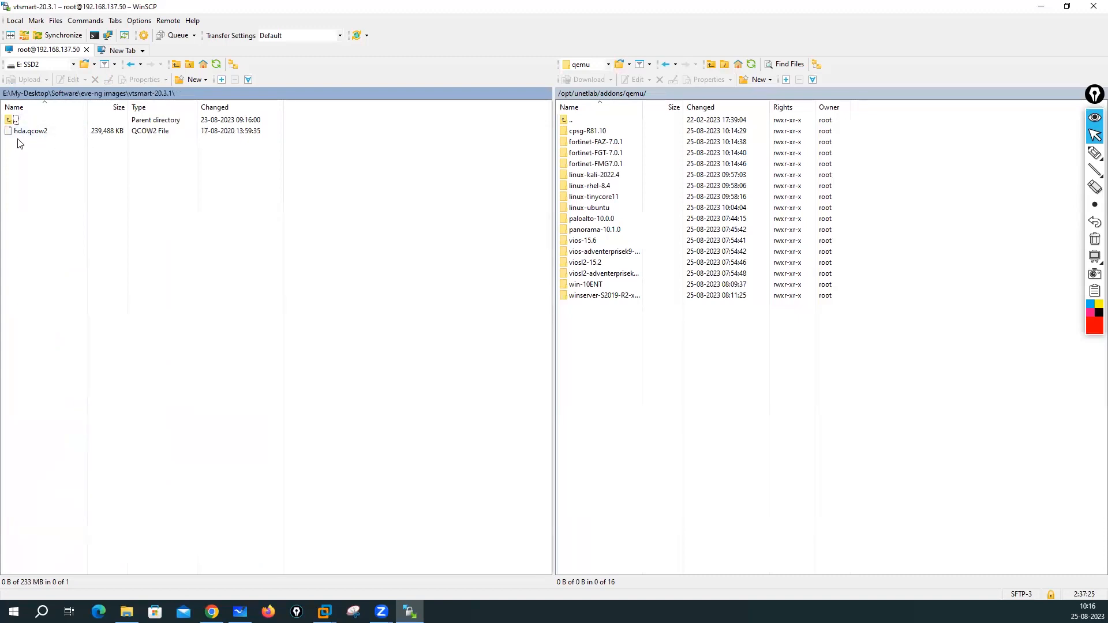
left_click(115, 94)
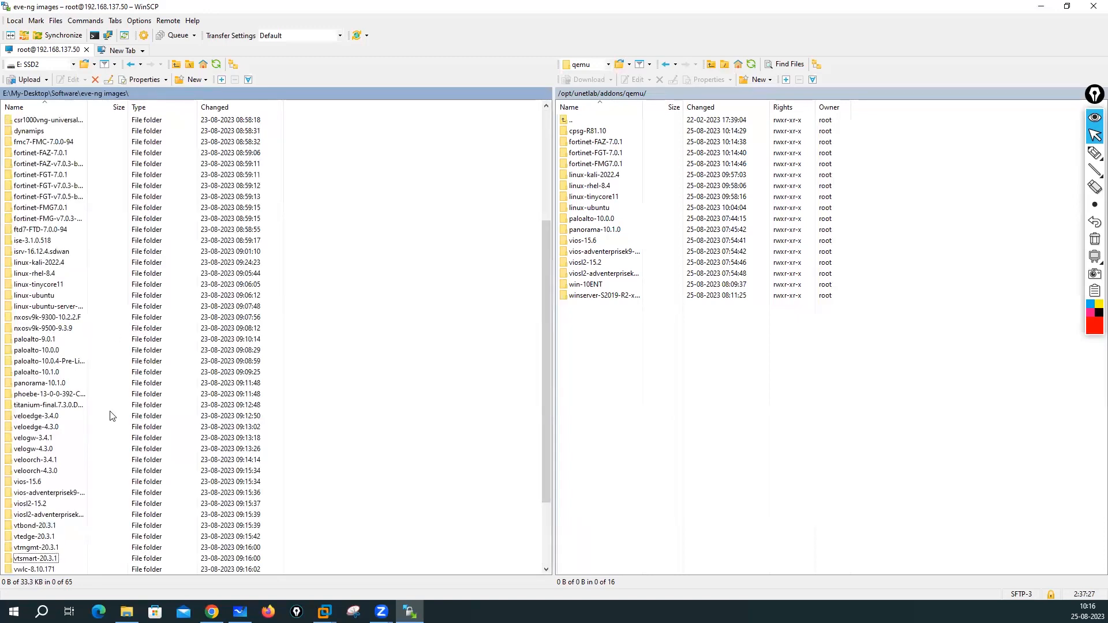
double_click(46, 549)
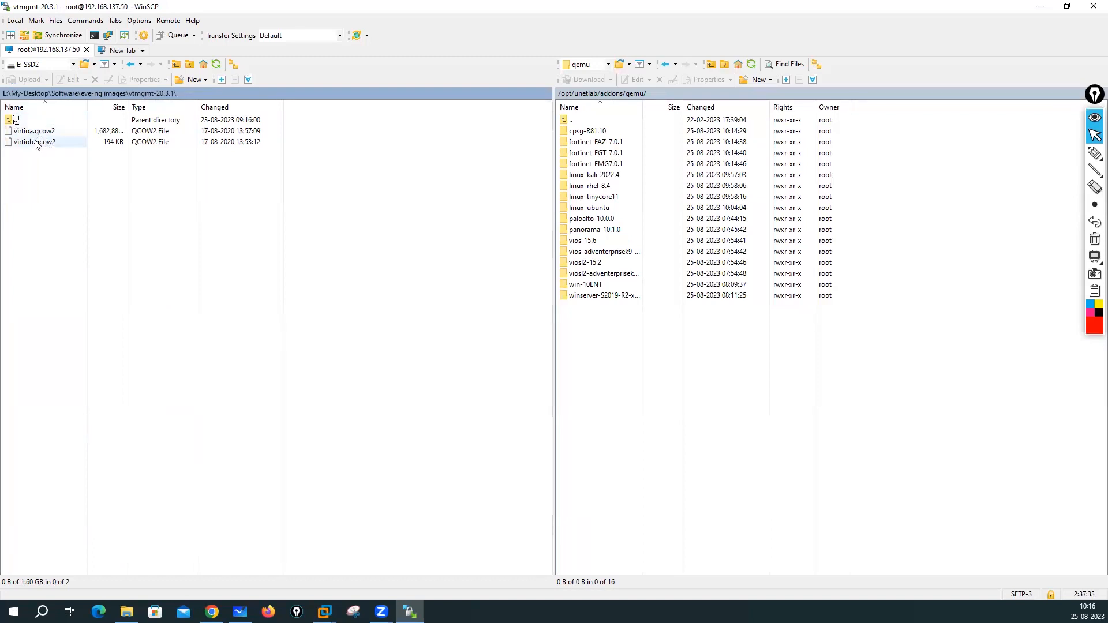
- In eve-ng images, select vtbond, vtedge, vtmgmt, vtsmart, veloedge-4.3.0, velogw-4.3.0 and veloorch-4.3.0
left_click(94, 92)
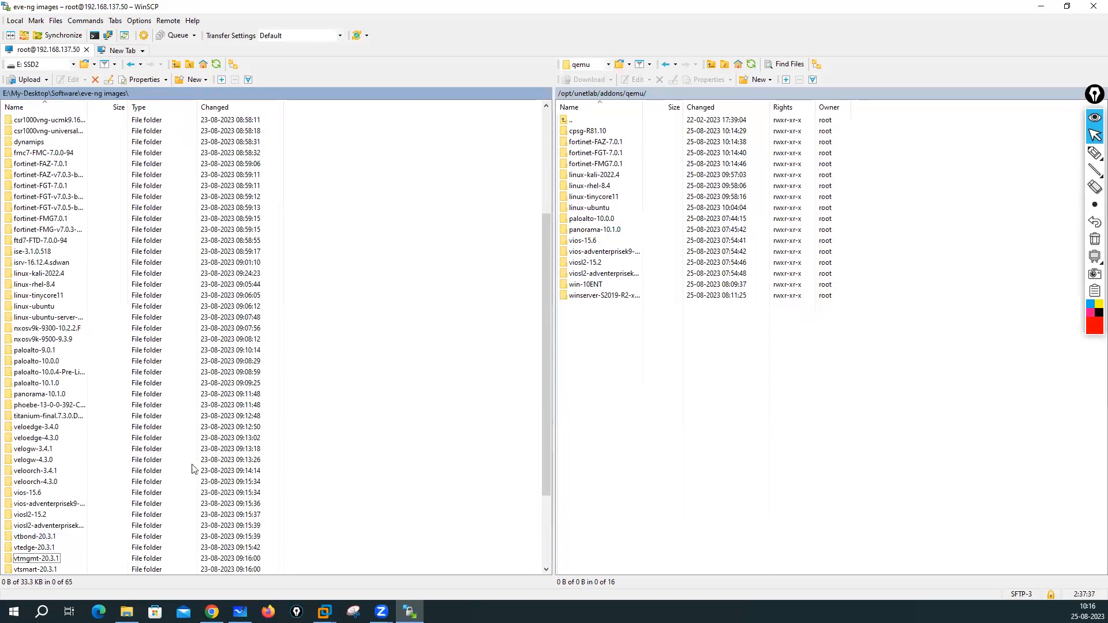
left_click(44, 538)
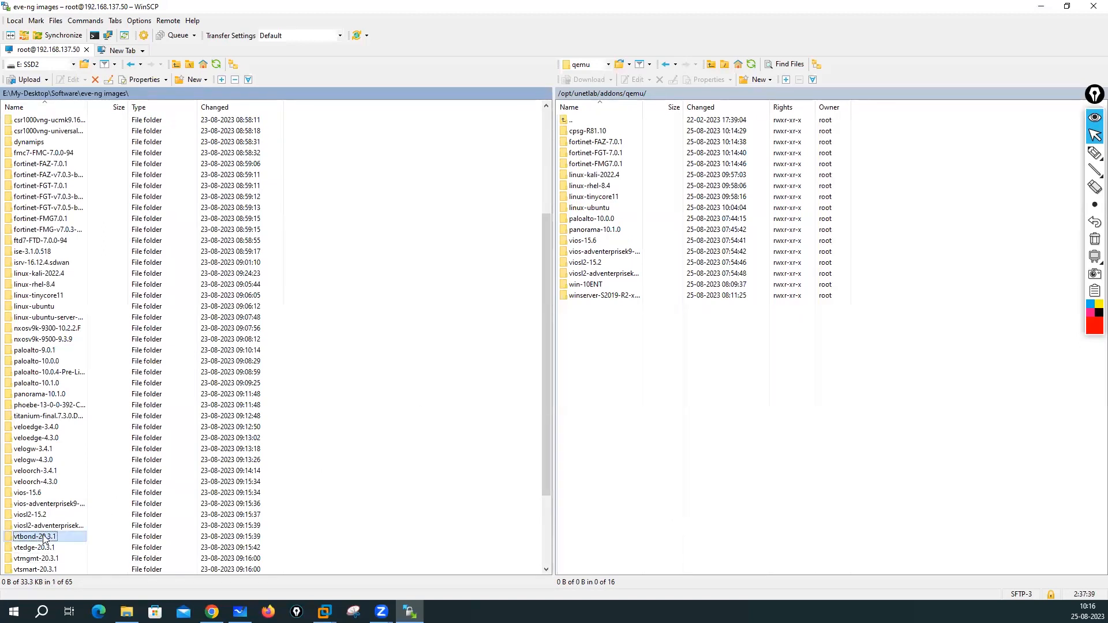
left_click(45, 548, "ctrl")
left_click(41, 560, "ctrl")
left_click(41, 569, "ctrl")
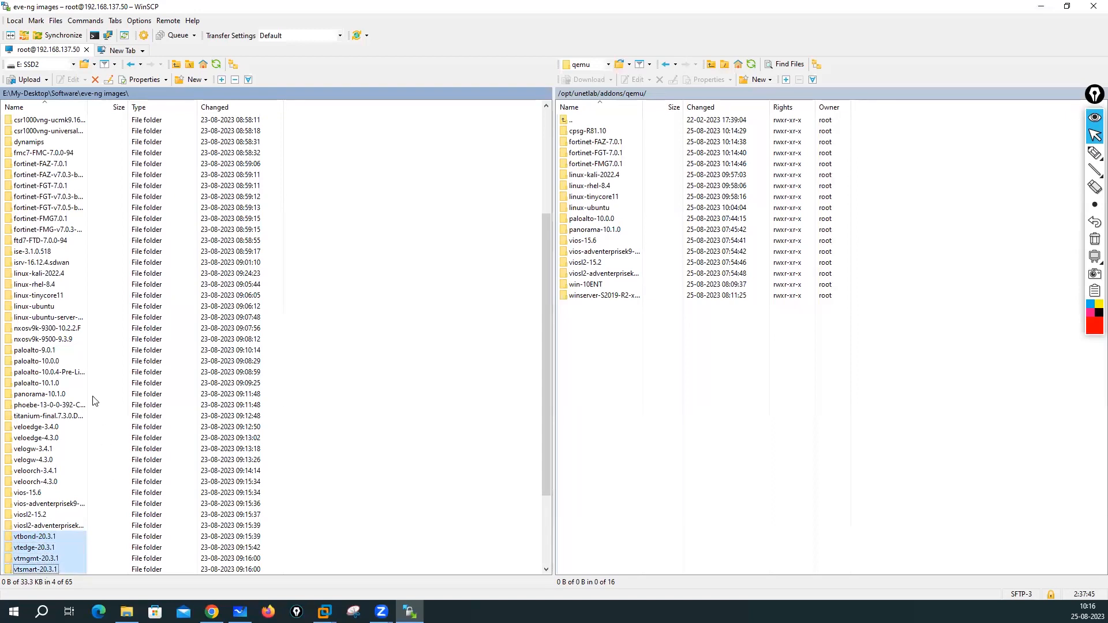
left_click(39, 430, "ctrl")
left_click(38, 439, "ctrl")
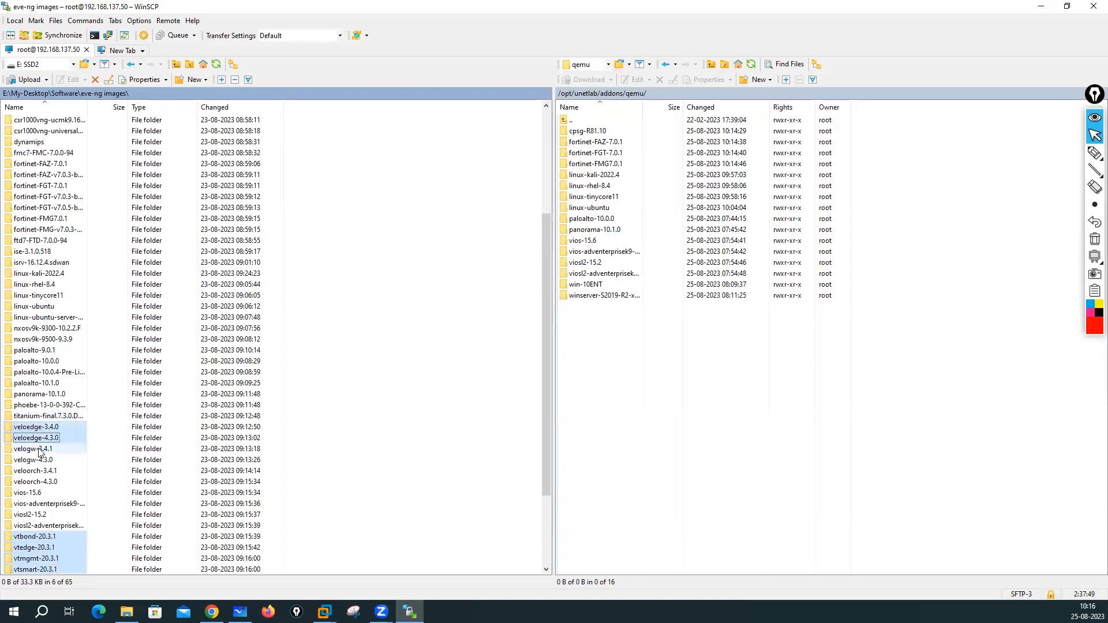
left_click(49, 428, "ctrl")
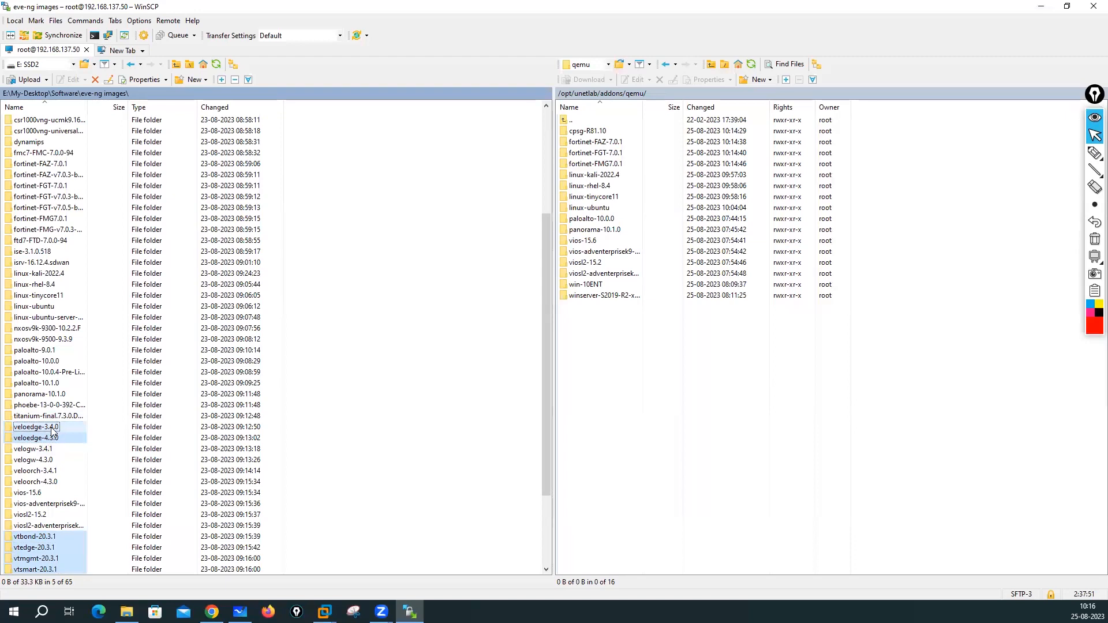
left_click(44, 461, "ctrl")
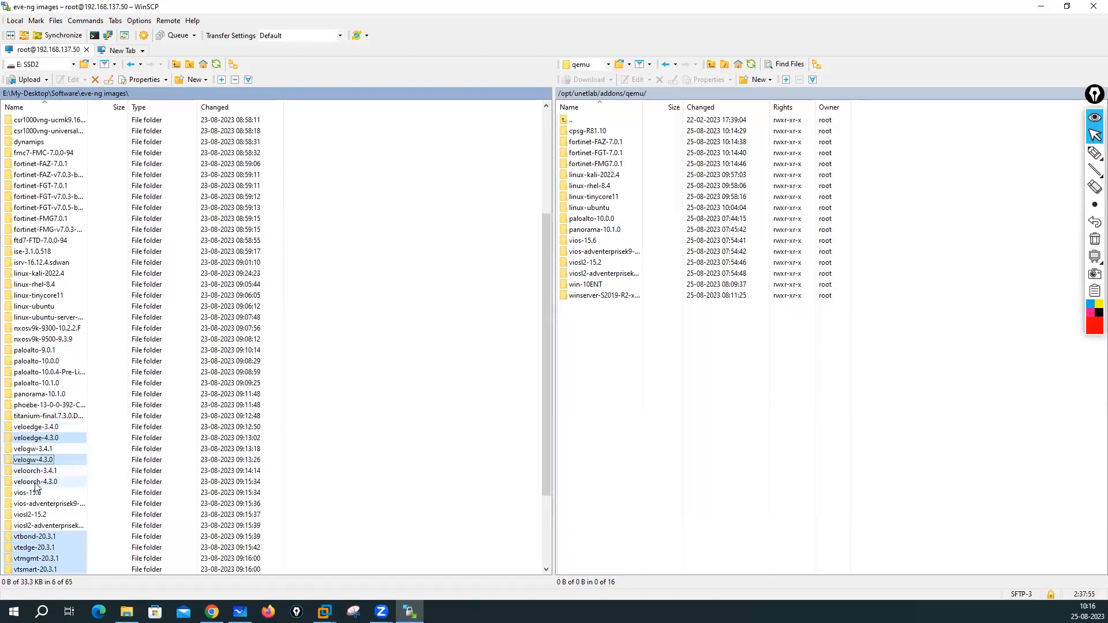
left_click(50, 483, "ctrl")
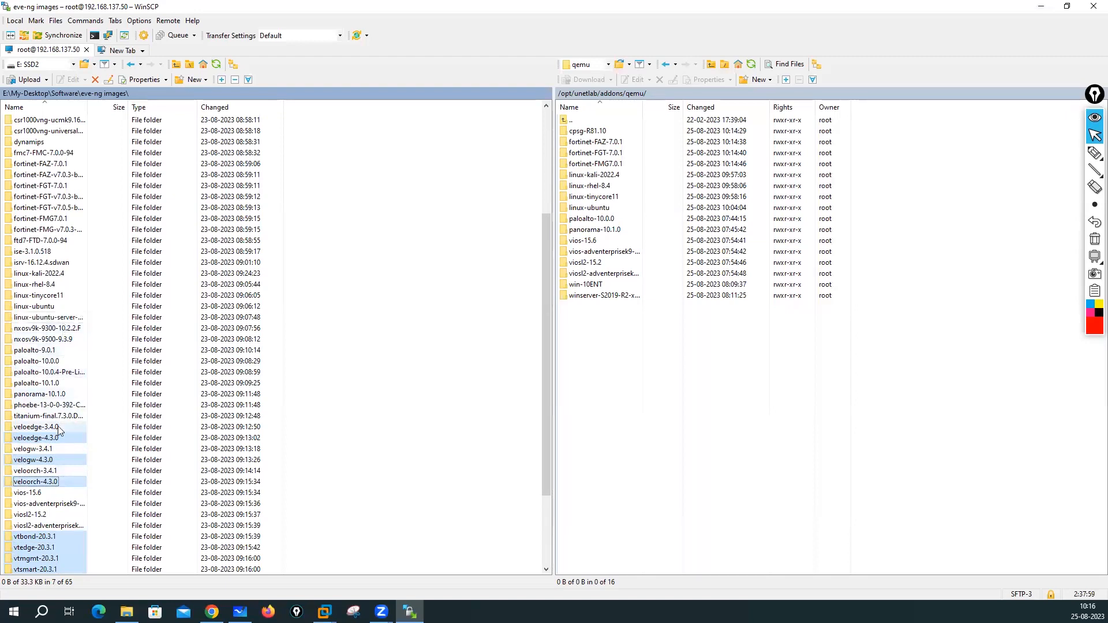
- Add ise-3.1.0.518, ftd7, fmc7, csr1000vng, bigip-14.1.4, asav-917-1 and android-9.1-x64 to the selection
left_click(41, 254, "ctrl")
left_click(28, 242, "ctrl")
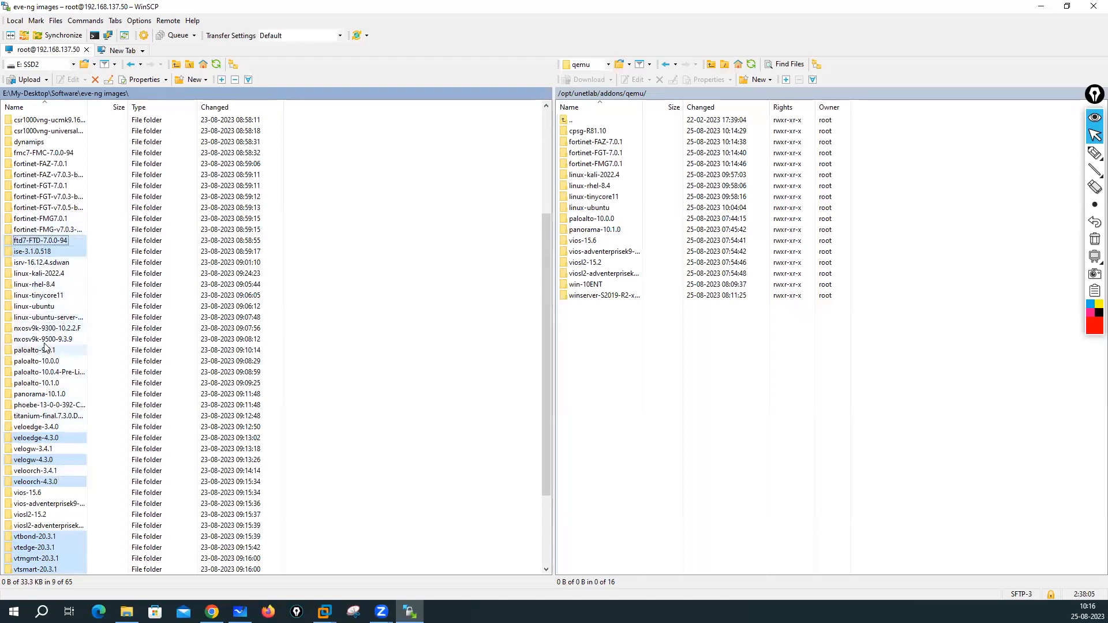
left_click(36, 154, "ctrl")
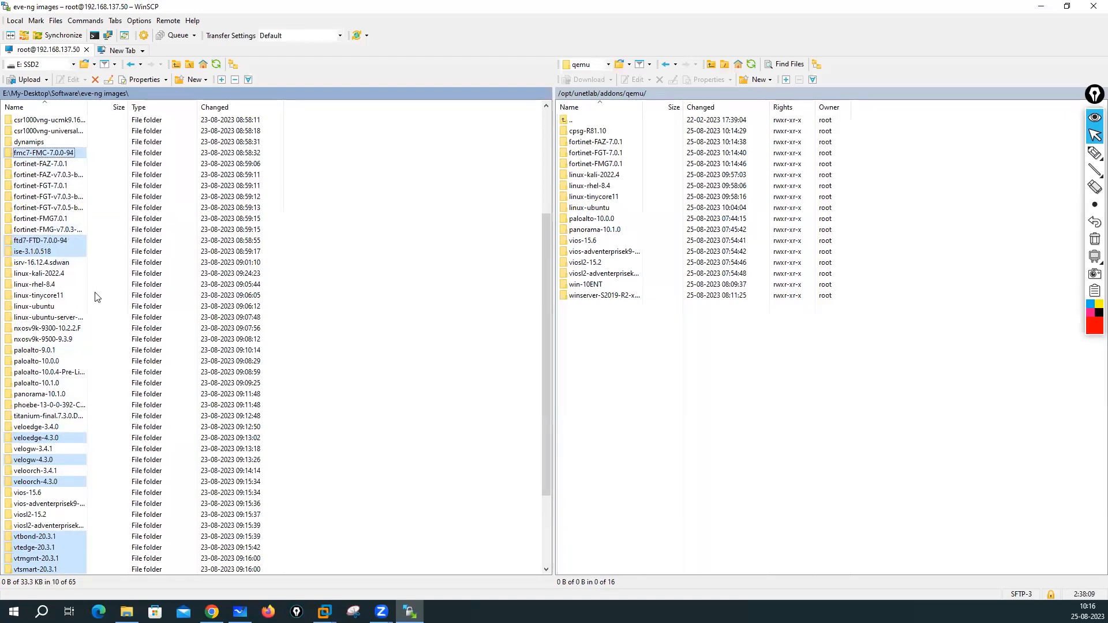
scroll(97, 298, "up", 3)
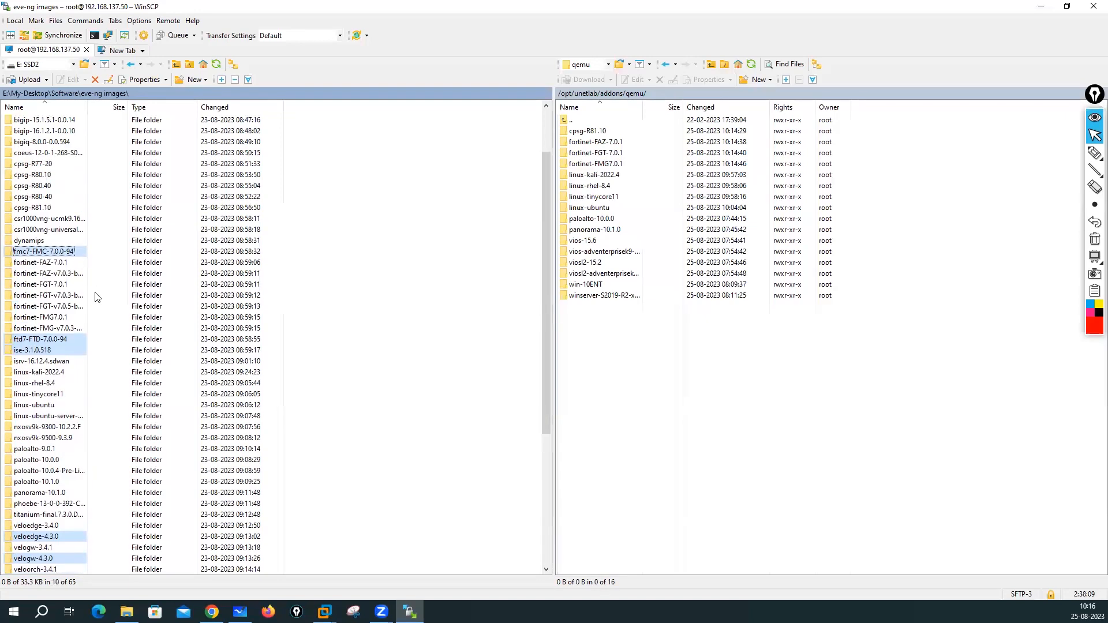
left_click(58, 231, "ctrl")
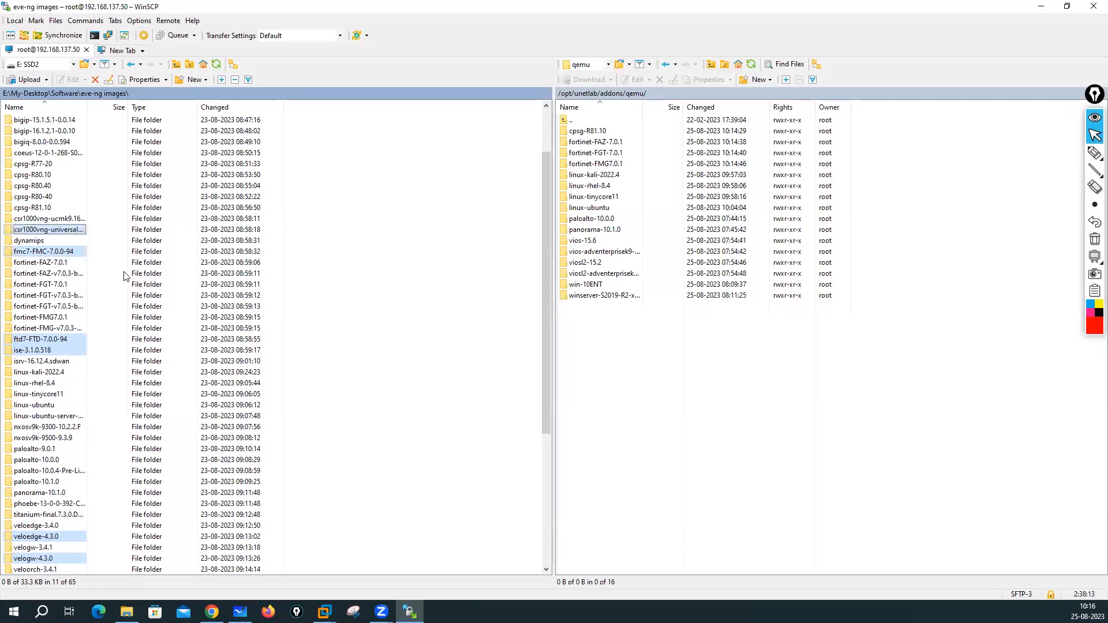
scroll(123, 276, "up", 2)
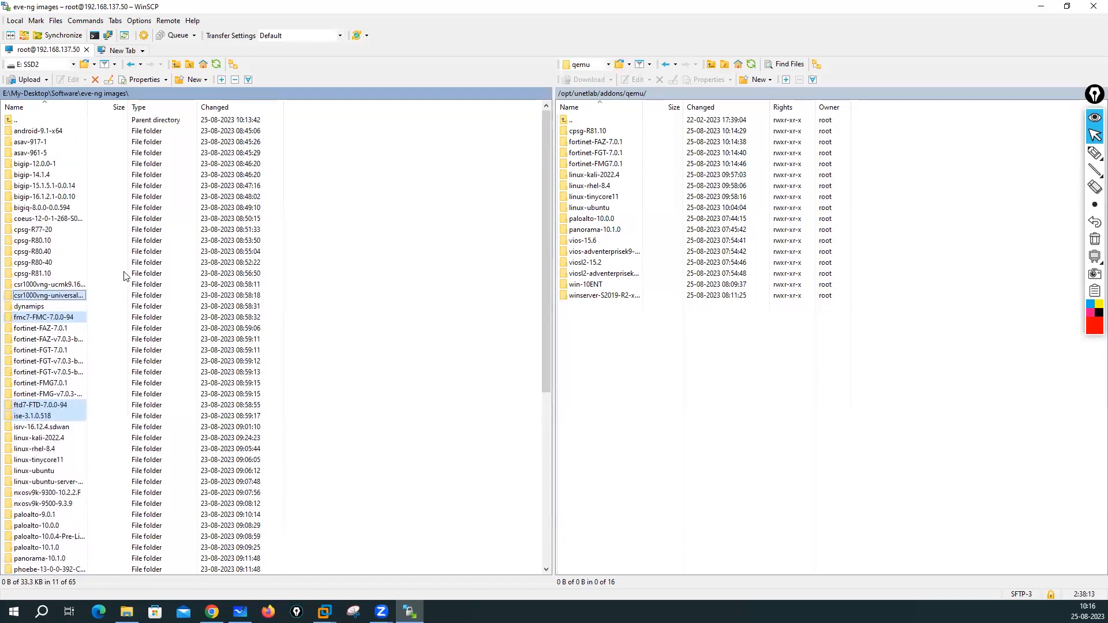
left_click(35, 176, "ctrl")
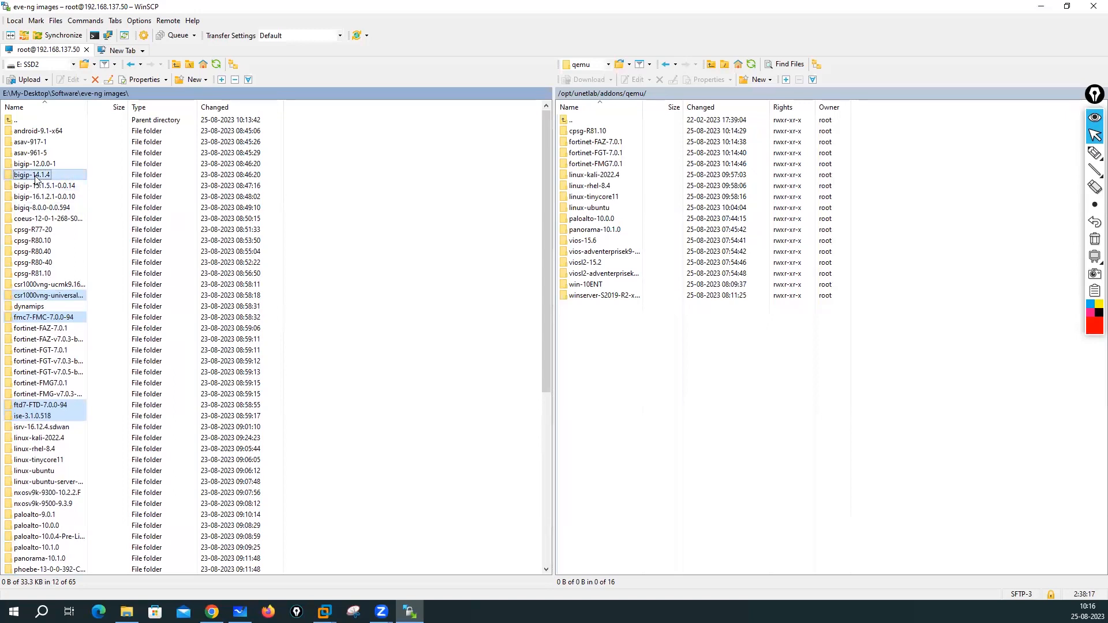
left_click(40, 142, "ctrl")
left_click(48, 132, "ctrl")
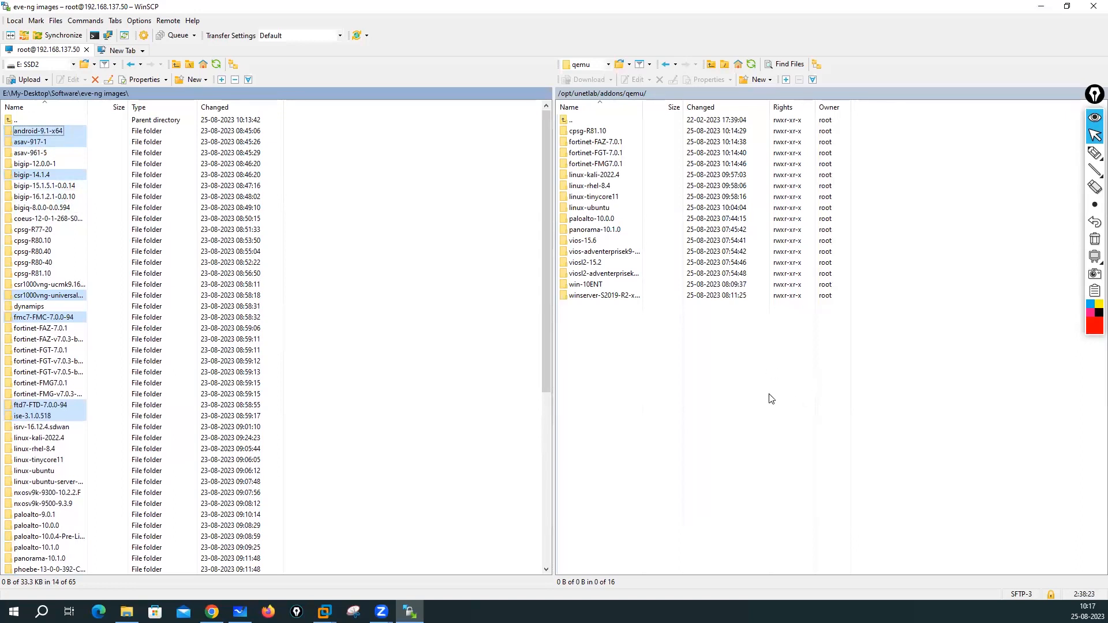
- Upload the selected folders to /opt/unetlab/addons/qemu/ with F5, then return to Chrome
key("F5")
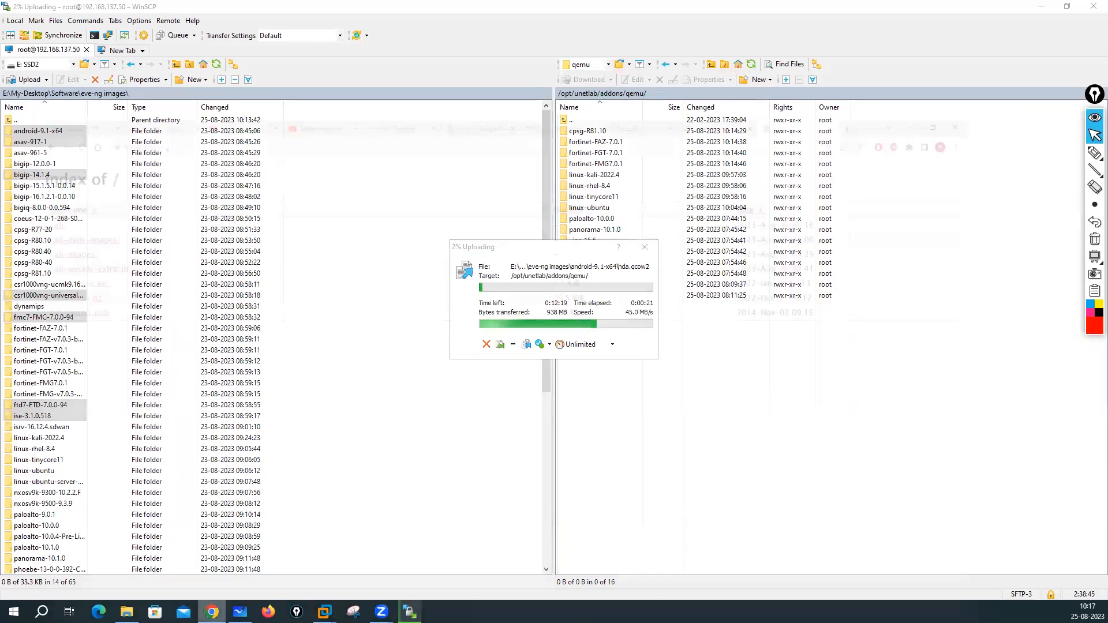
left_click(214, 611)
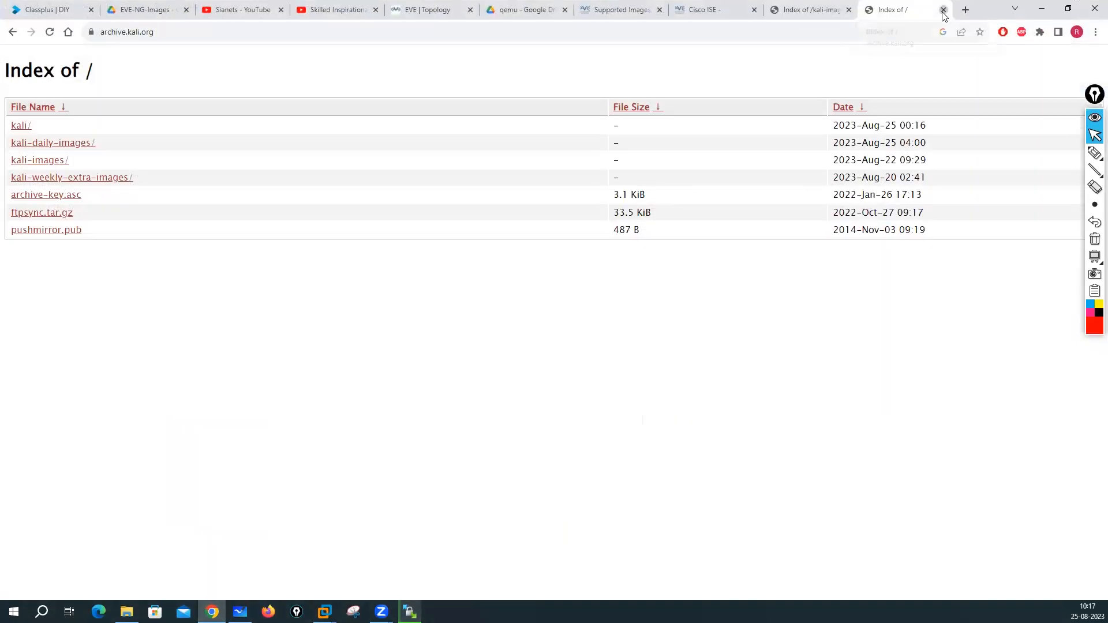
- Close the kali, Cisco ISE, Supported Images and qemu Drive tabs, then reload the EVE topology
left_click(944, 12)
left_click(944, 12)
left_click(945, 12)
left_click(945, 12)
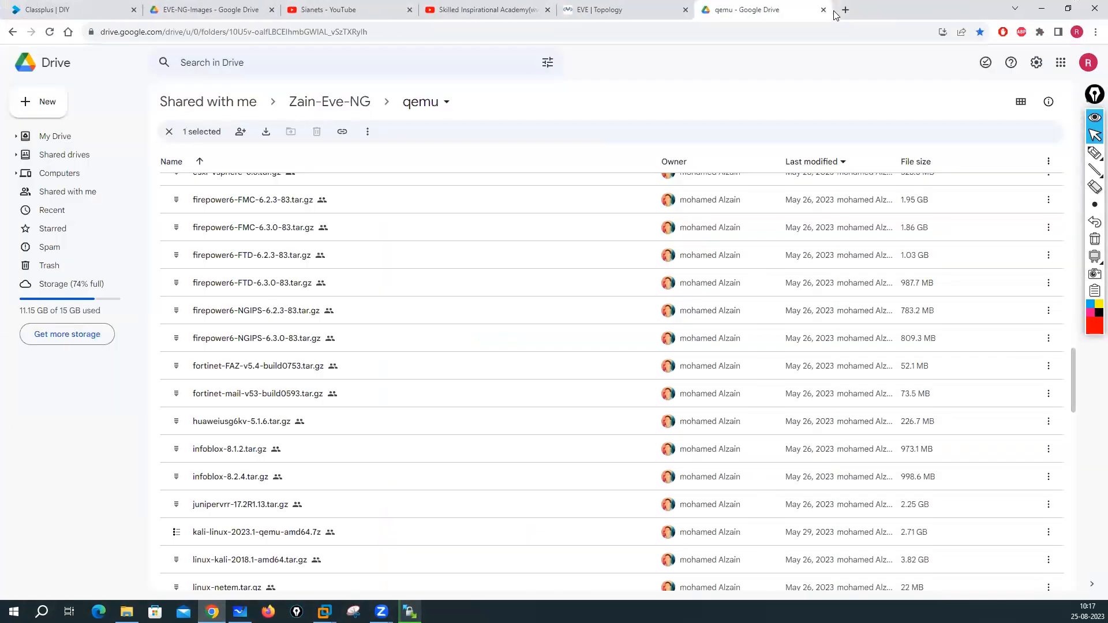
key("ctrl+w")
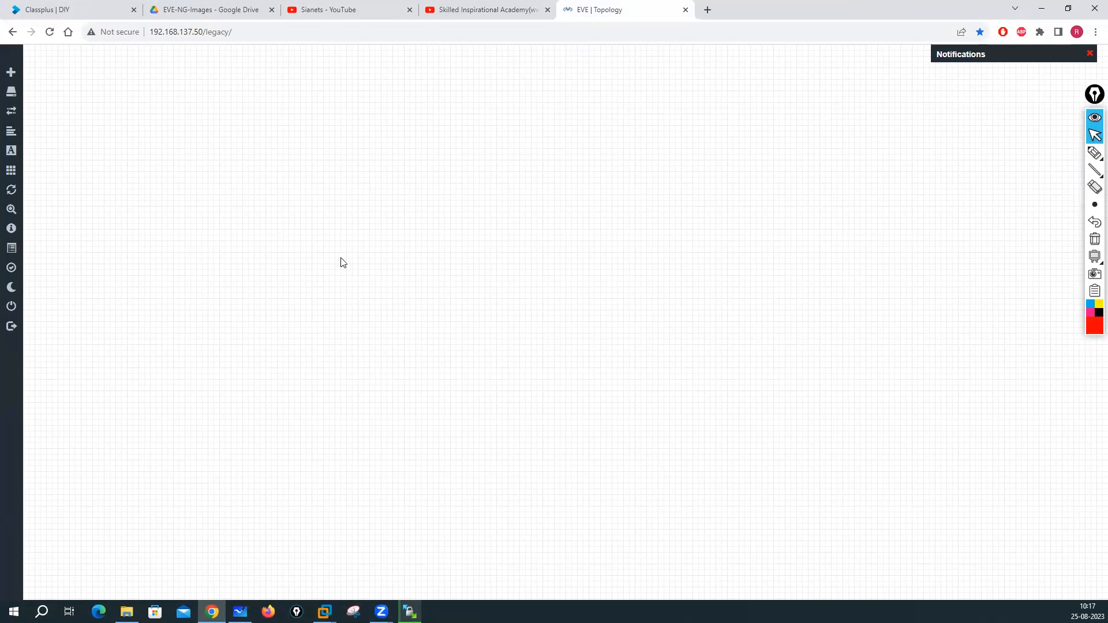
left_click(49, 32)
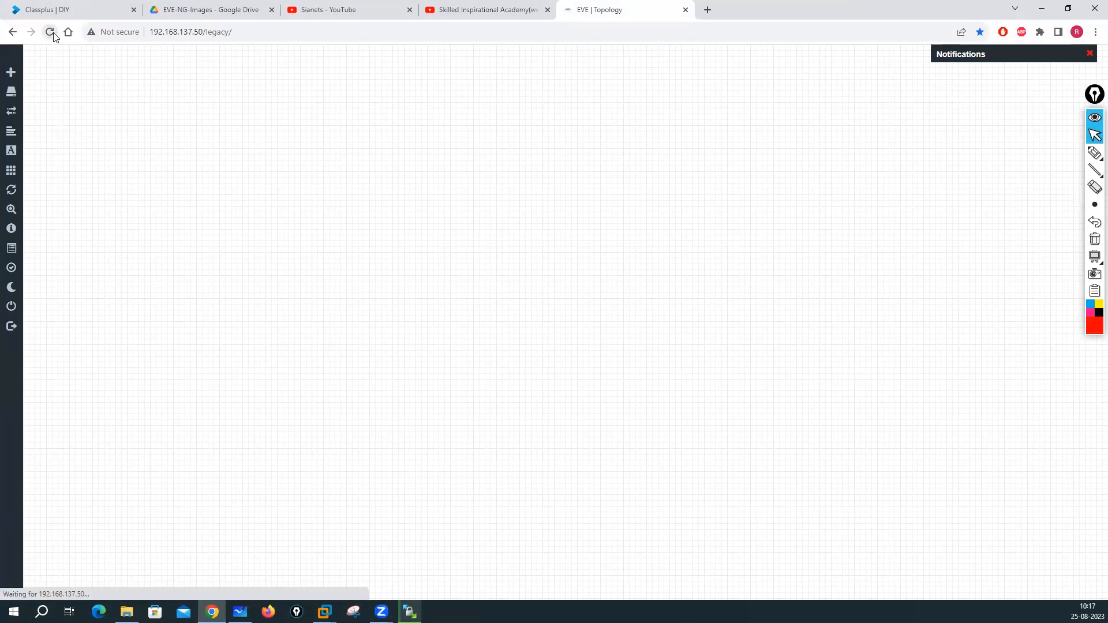
- Add a CheckPoint Security Gateway VE node named CP with the cpsg-R81.10 image
right_click(442, 212)
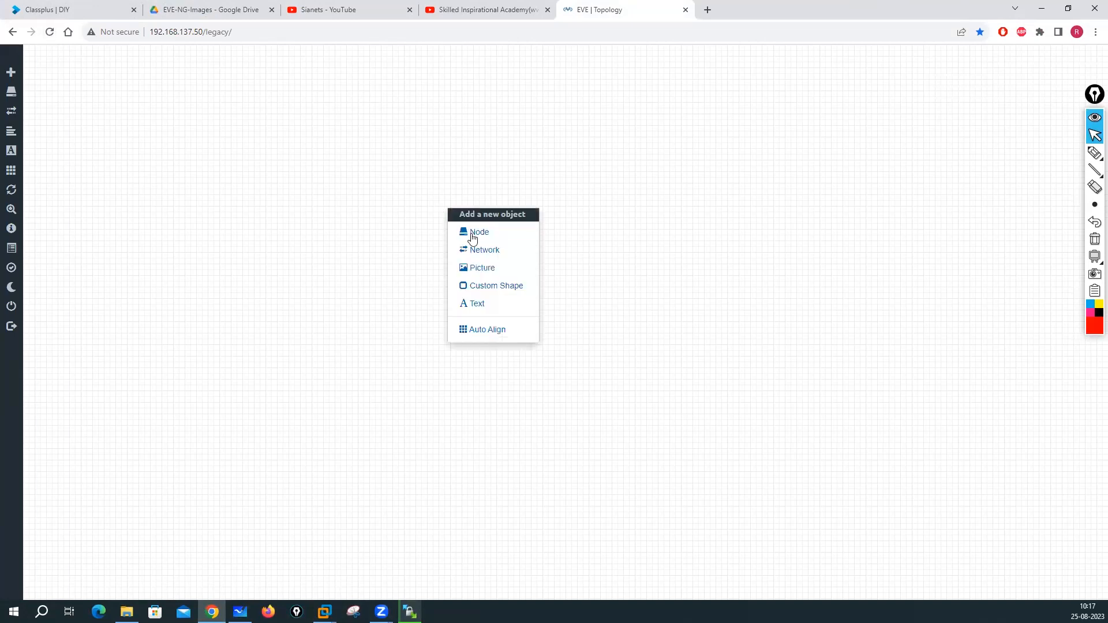
left_click(474, 238)
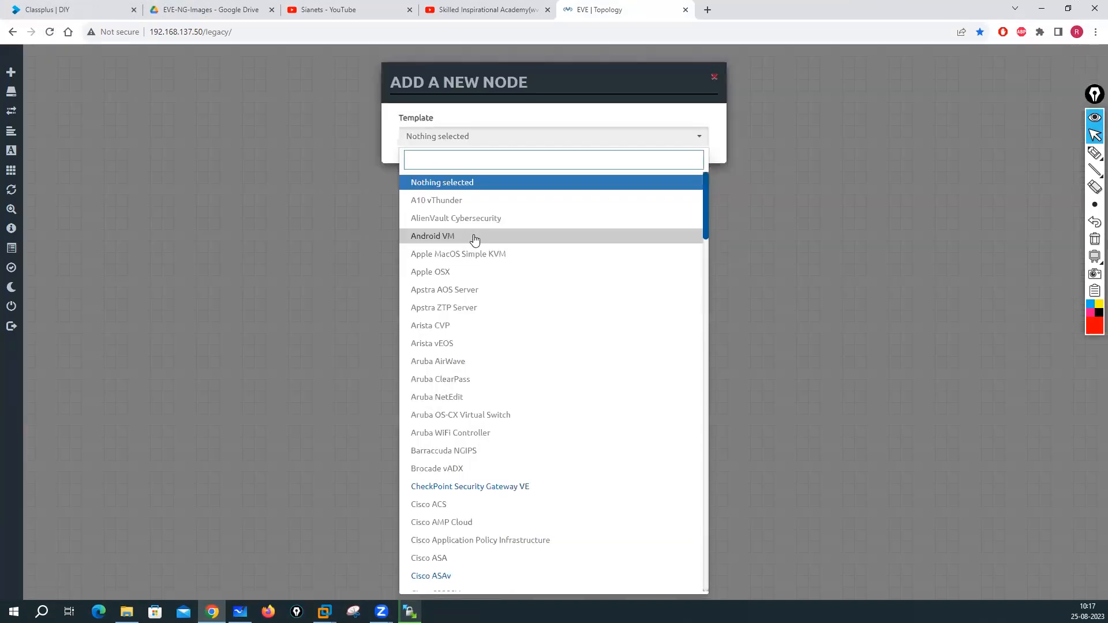
left_click(476, 486)
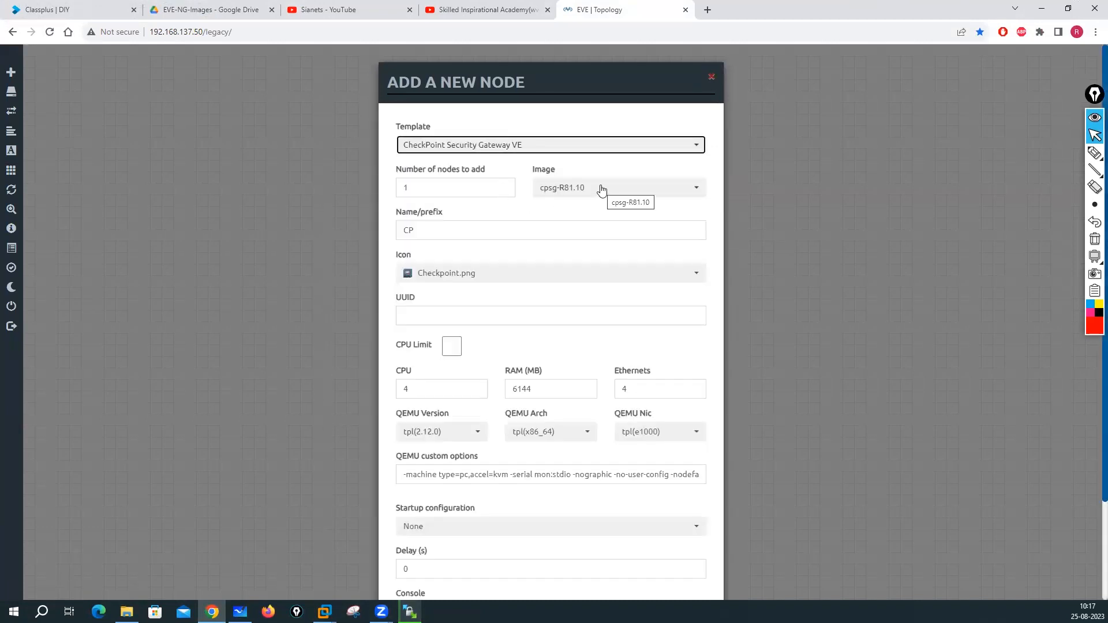
scroll(539, 392, "down", 2)
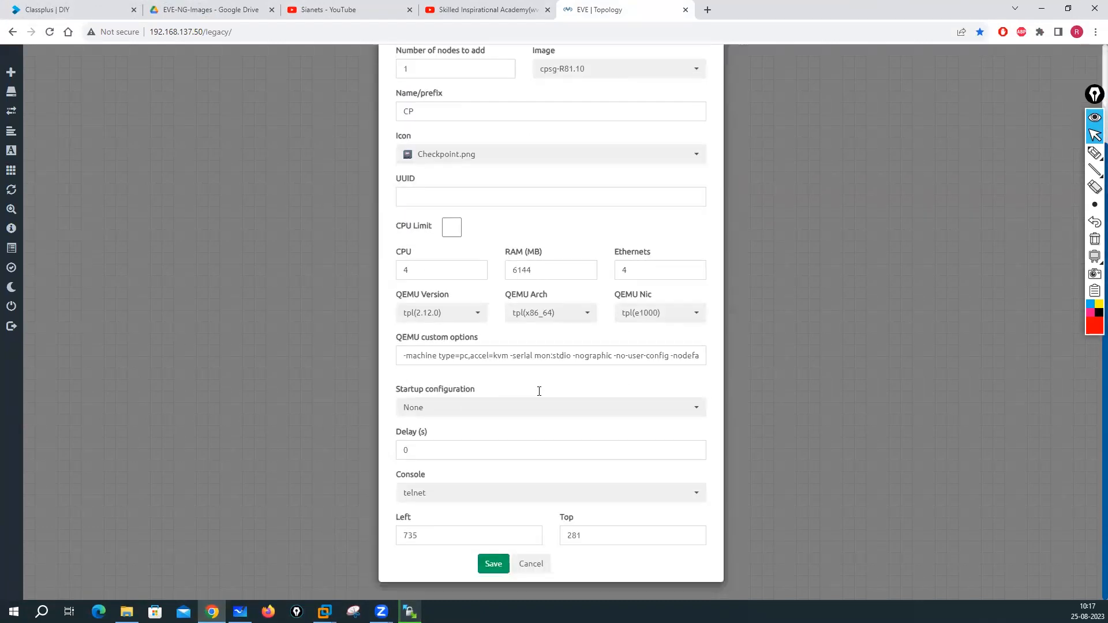
left_click(493, 564)
right_click(597, 220)
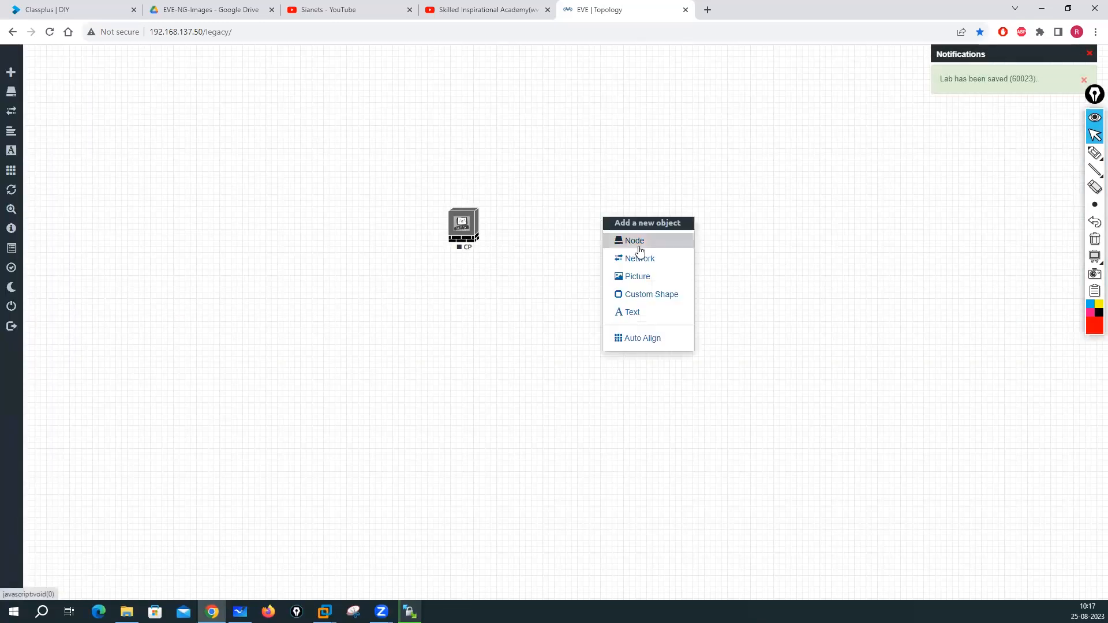
- Add a second CheckPoint Security Gateway VE node with 8 Ethernet interfaces
left_click(629, 240)
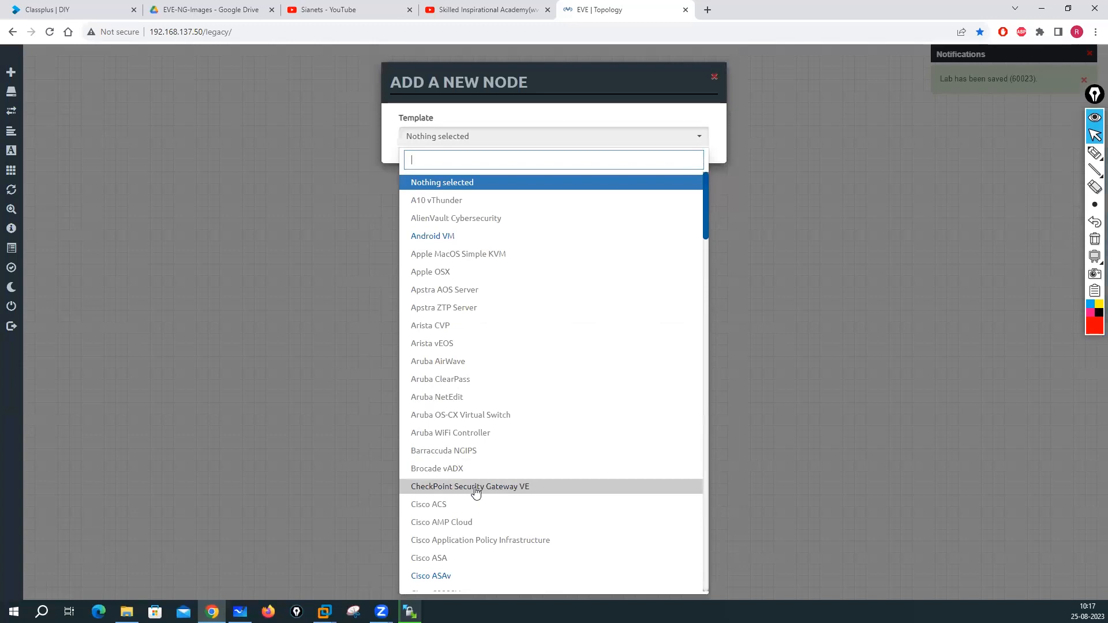
left_click(474, 487)
scroll(566, 345, "down", 2)
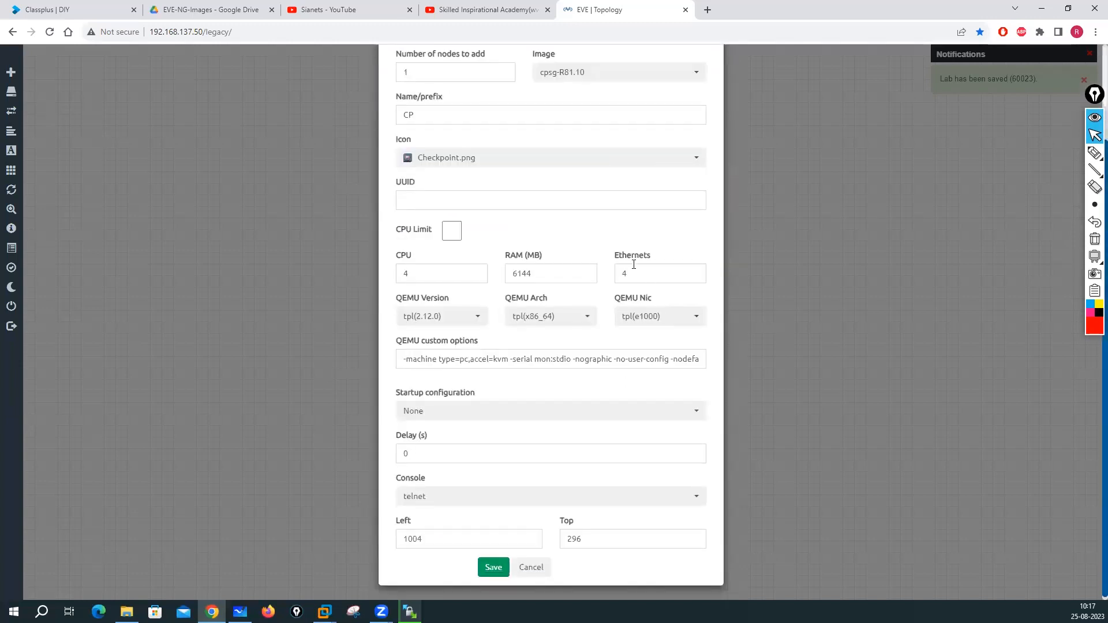
left_click_drag(636, 274, 602, 276)
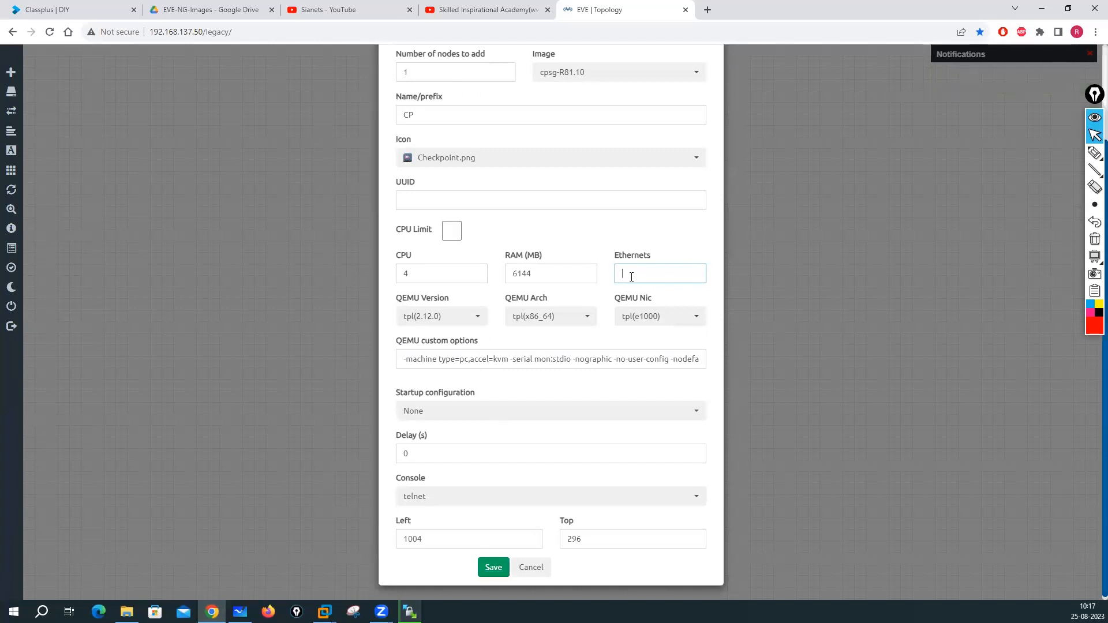
scroll(491, 523, "down", 1)
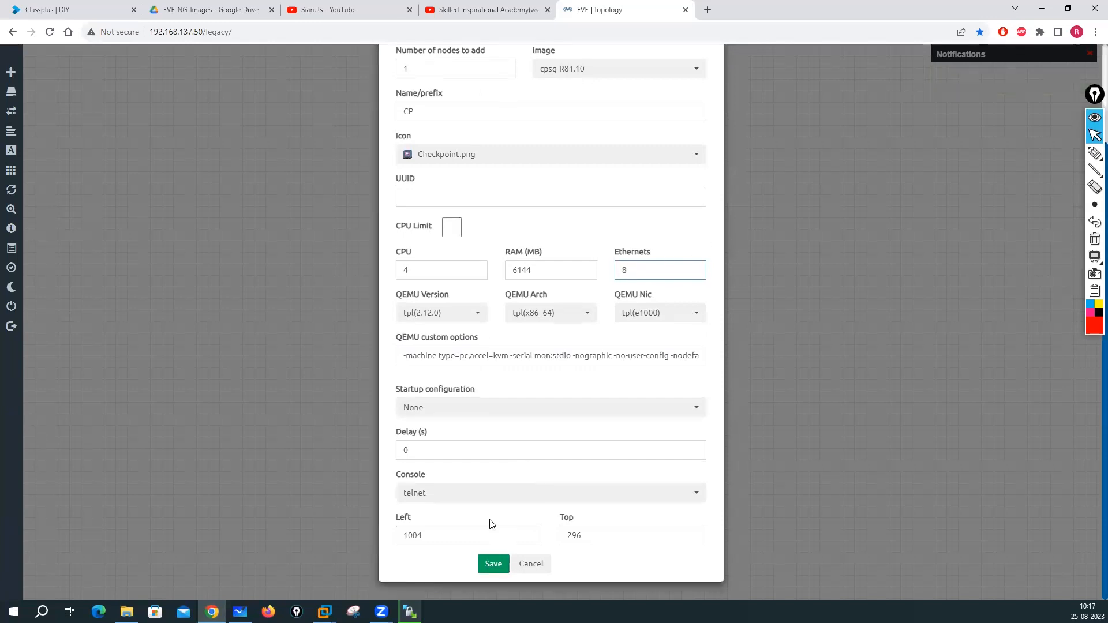
left_click(494, 564)
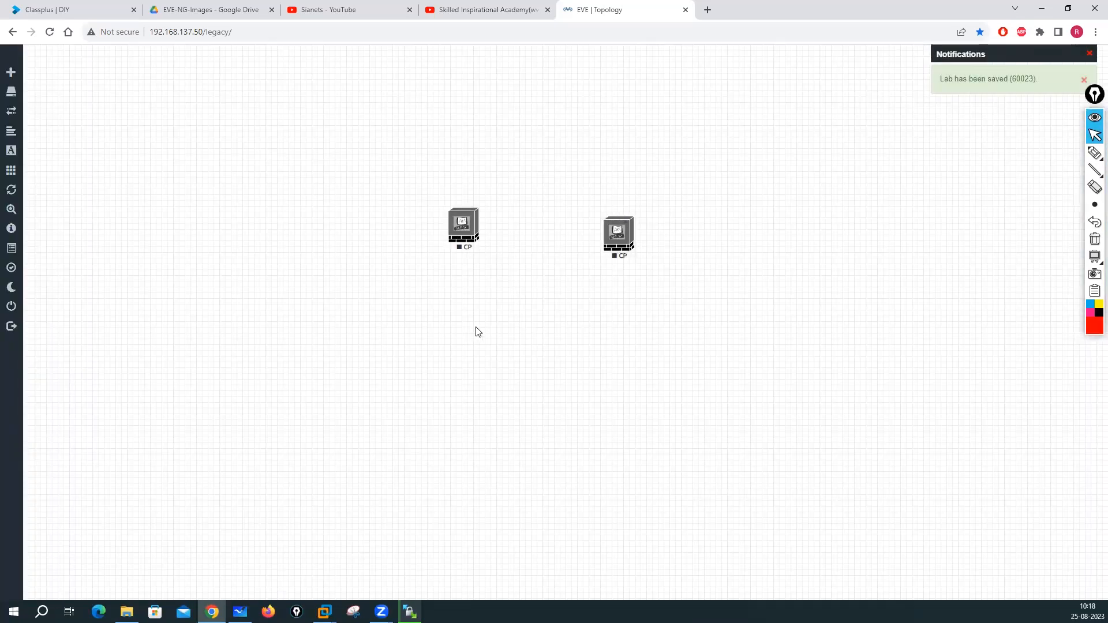
- Start adding another node from the canvas menu
right_click(478, 331)
left_click(507, 352)
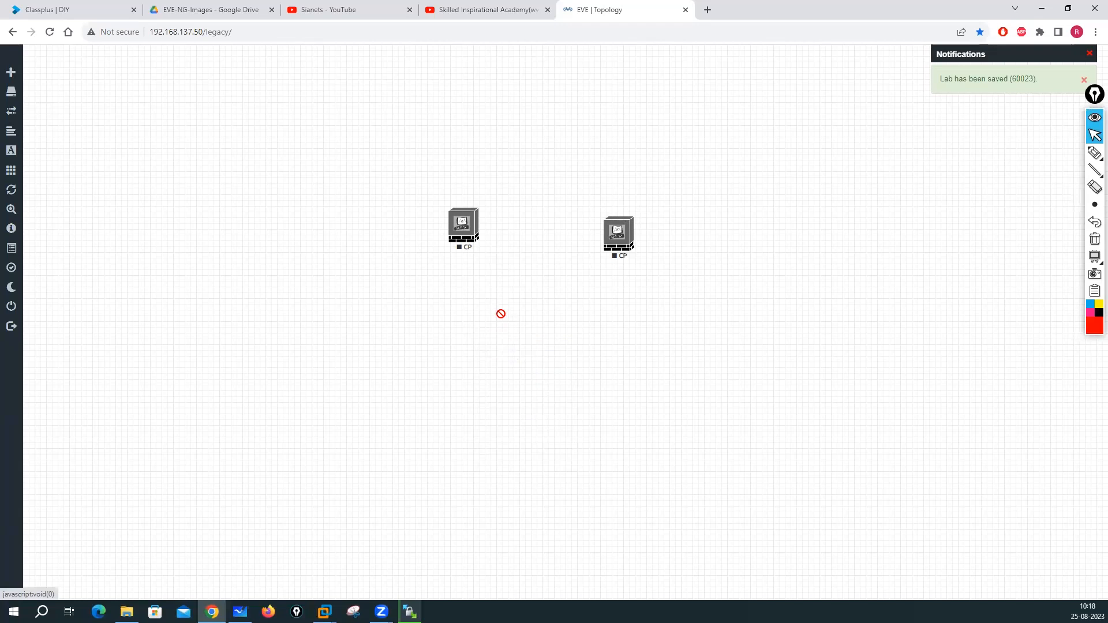
scroll(487, 355, "down", 5)
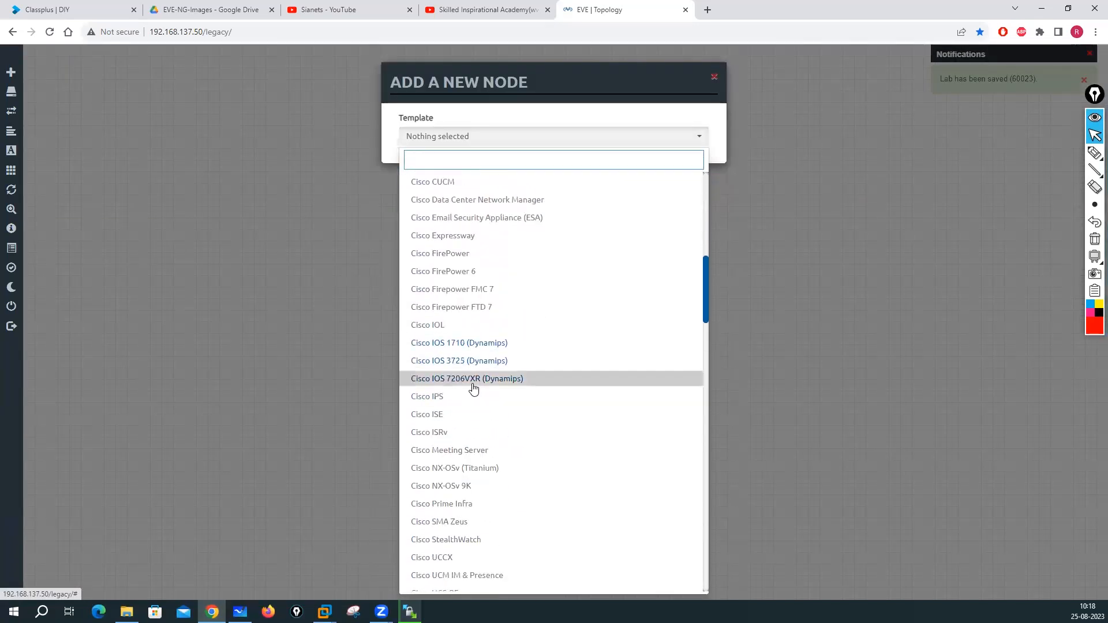
- Add a node from the Fortinet FortiGate template with the fortinet-FGT-7.0.1 image and save it
scroll(474, 388, "down", 12)
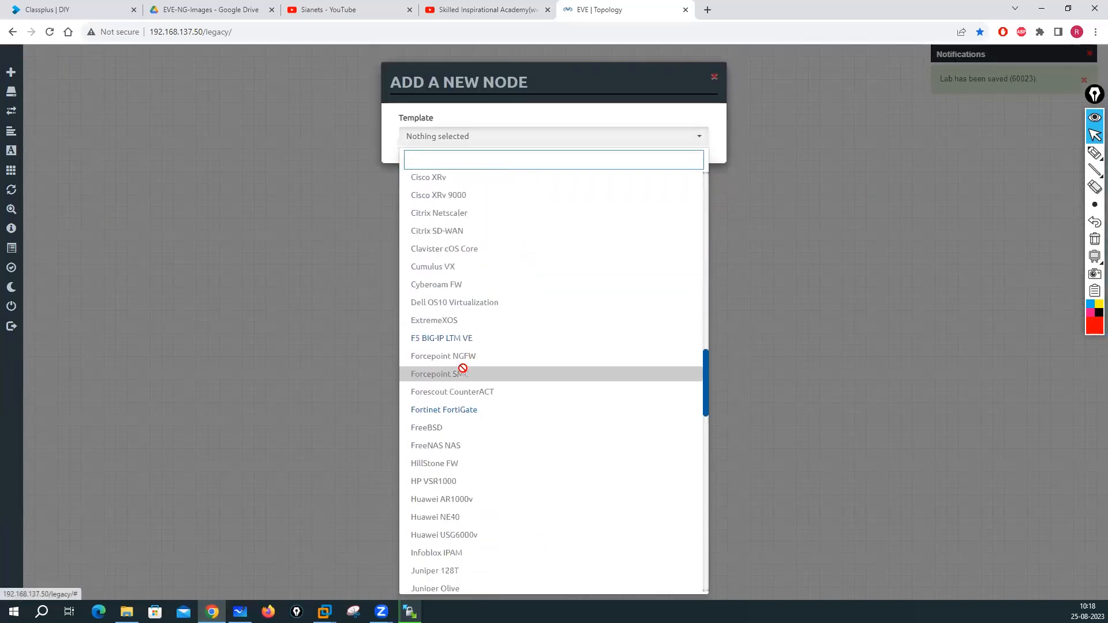
left_click(450, 414)
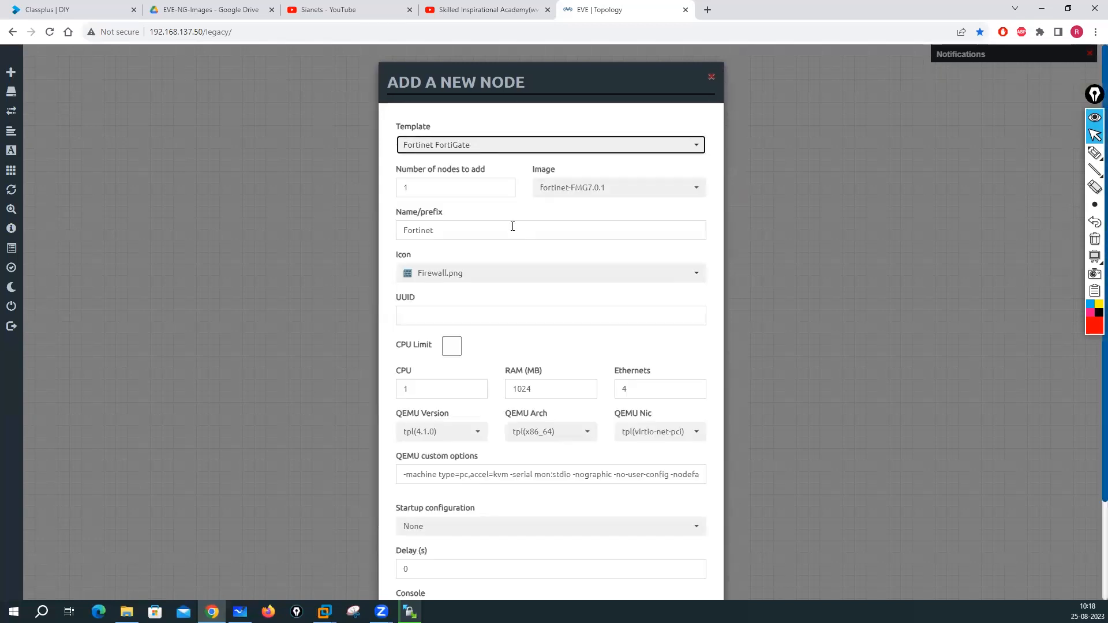
left_click(614, 195)
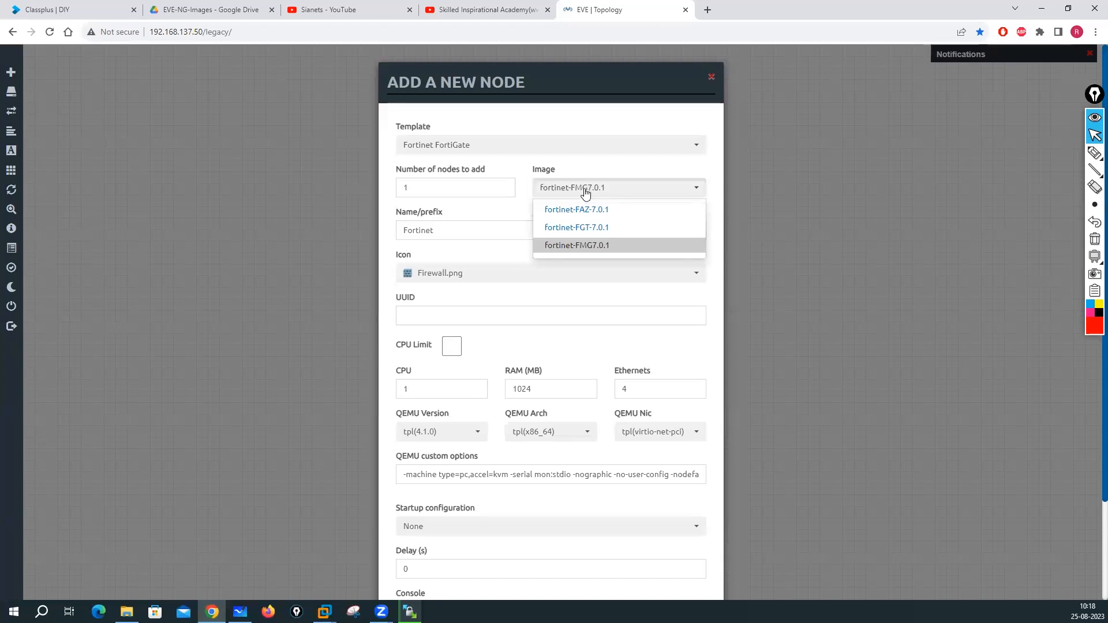
left_click(574, 248)
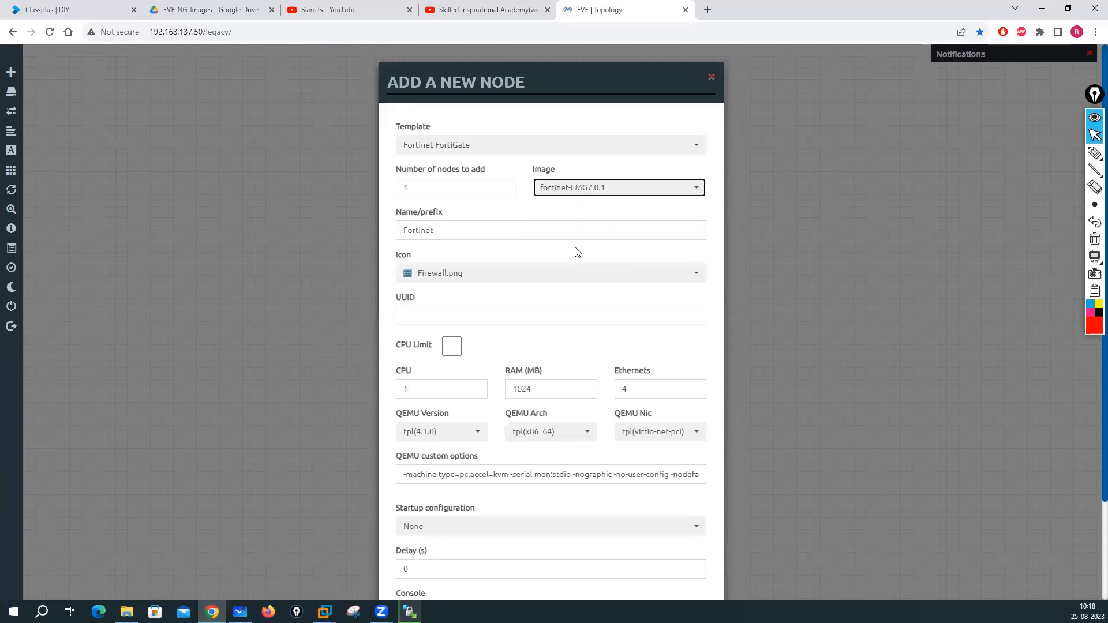
left_click(590, 197)
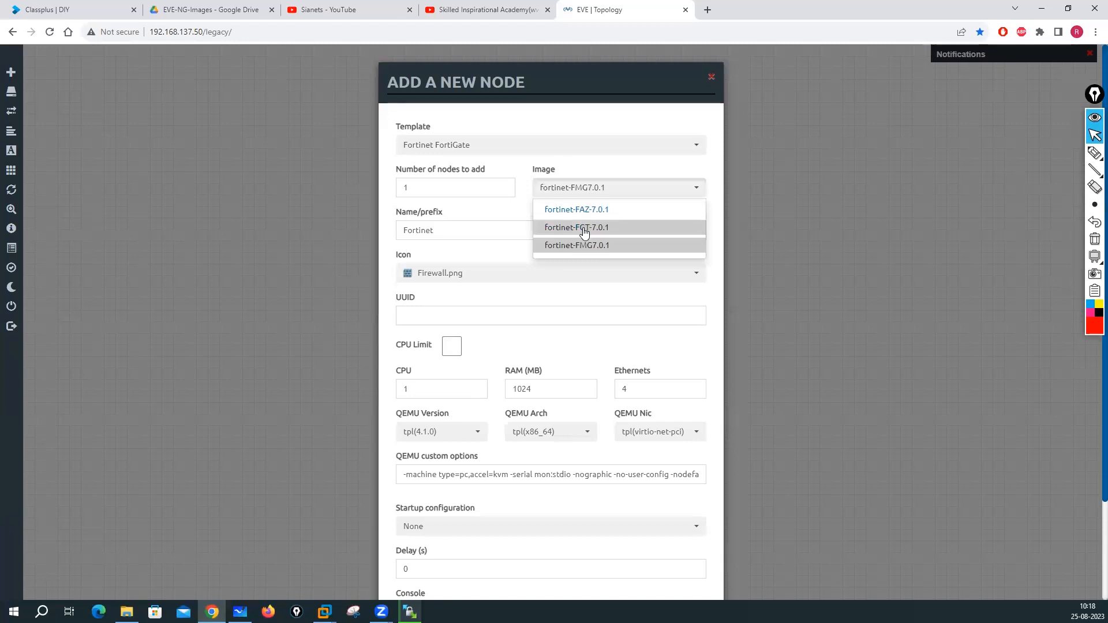
left_click(584, 231)
scroll(509, 378, "down", 2)
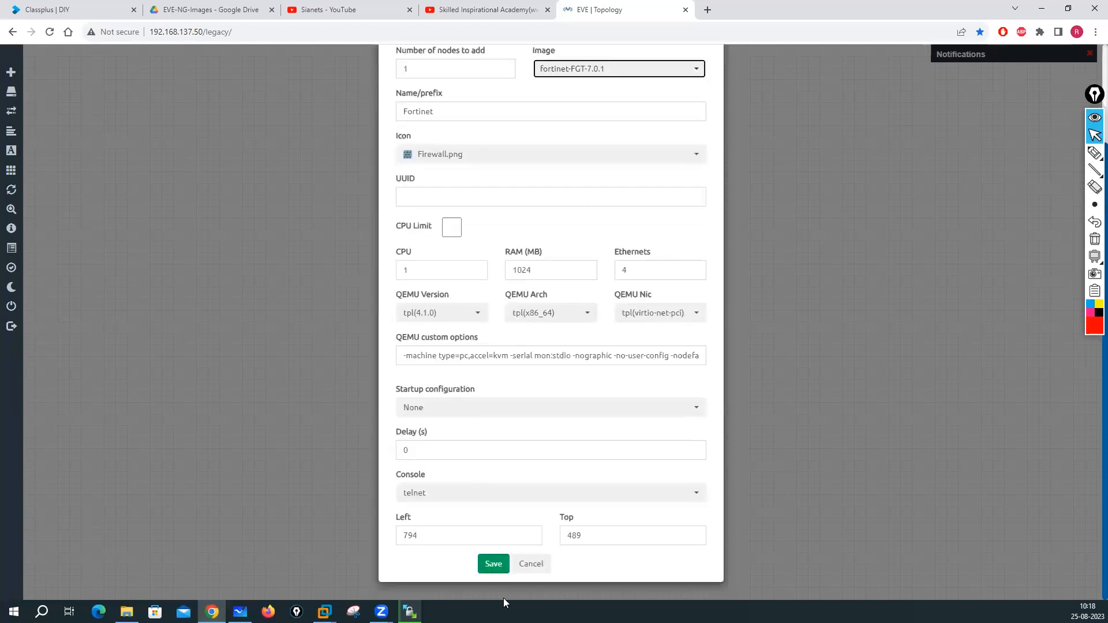
left_click(494, 564)
right_click(667, 301)
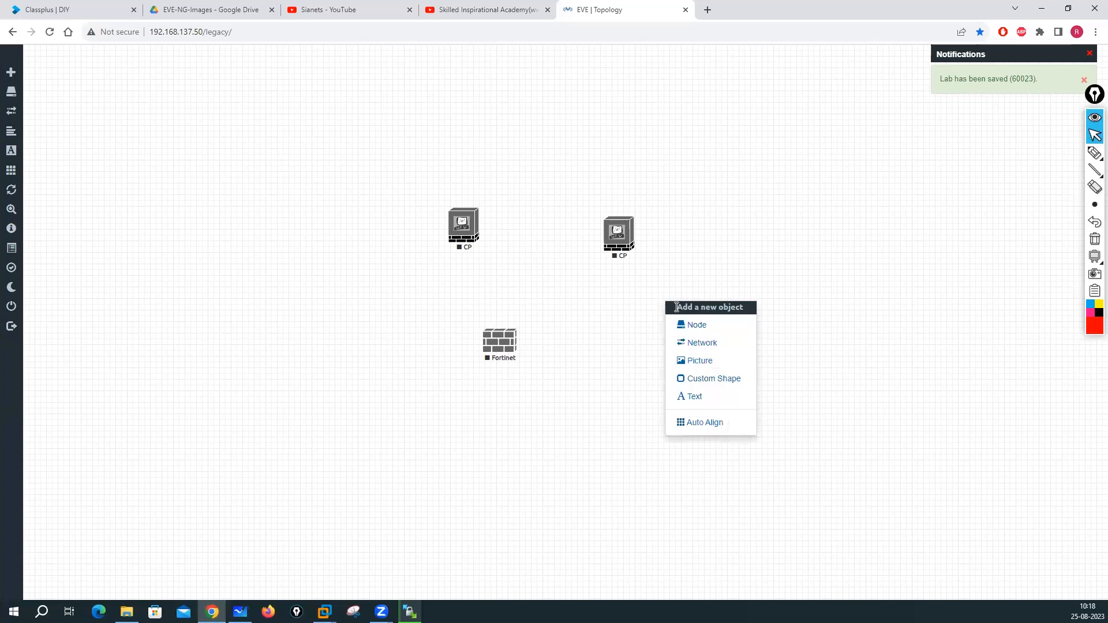
- Start the Fortinet node and the first CP node from their right-click menus
left_click(592, 293)
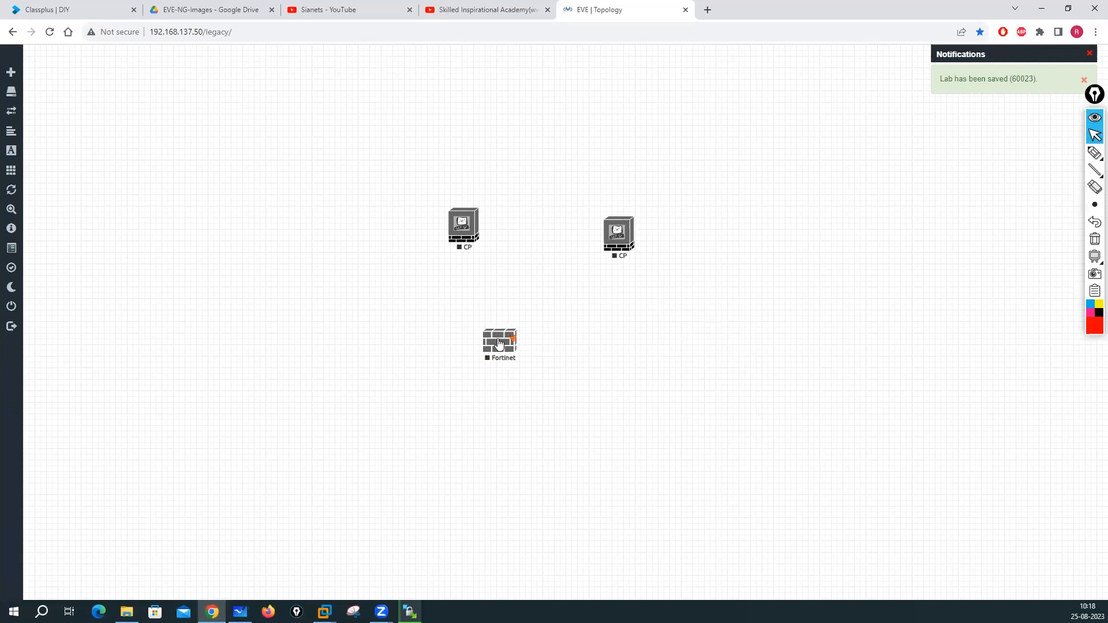
right_click(504, 339)
left_click(539, 364)
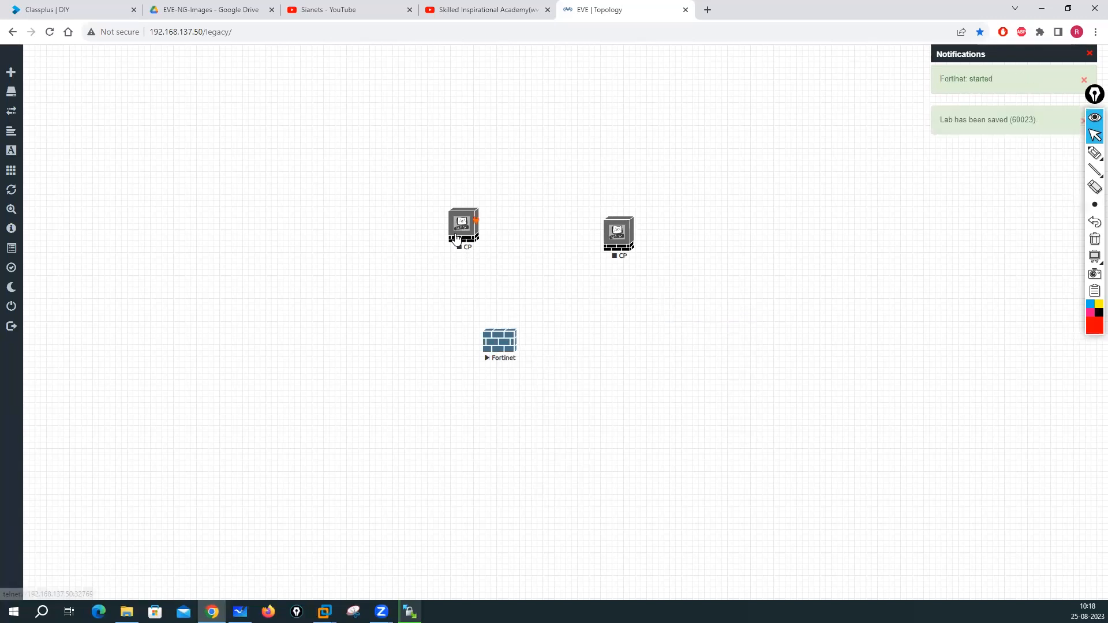
right_click(462, 236)
left_click(494, 260)
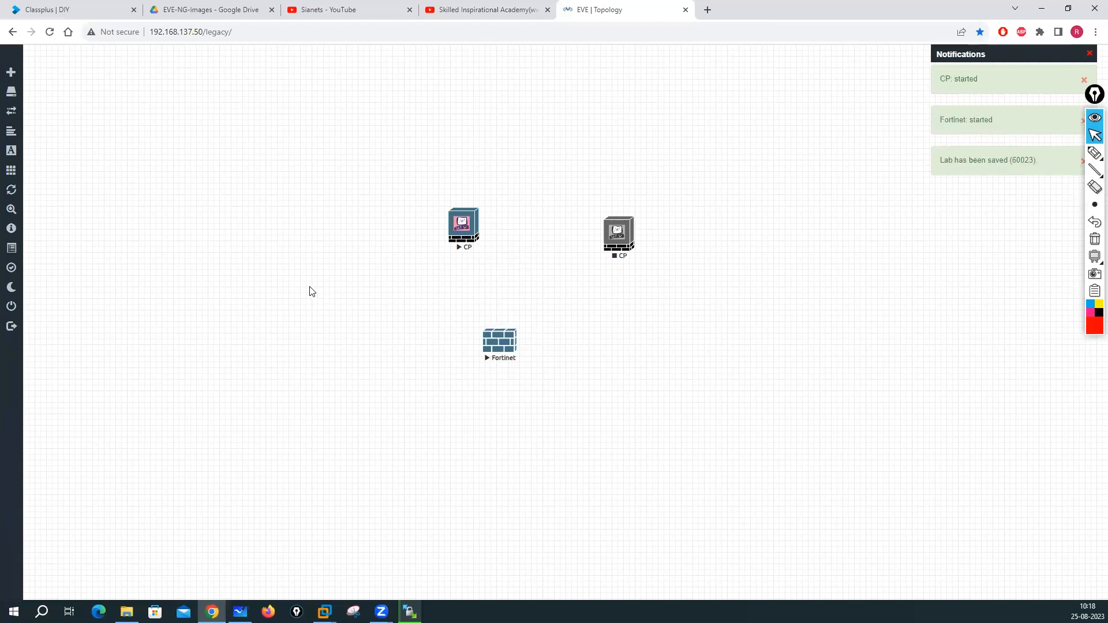
- Open the CP and Fortinet node consoles, allowing the browser to launch SecureCRT
left_click(459, 230)
left_click(585, 108)
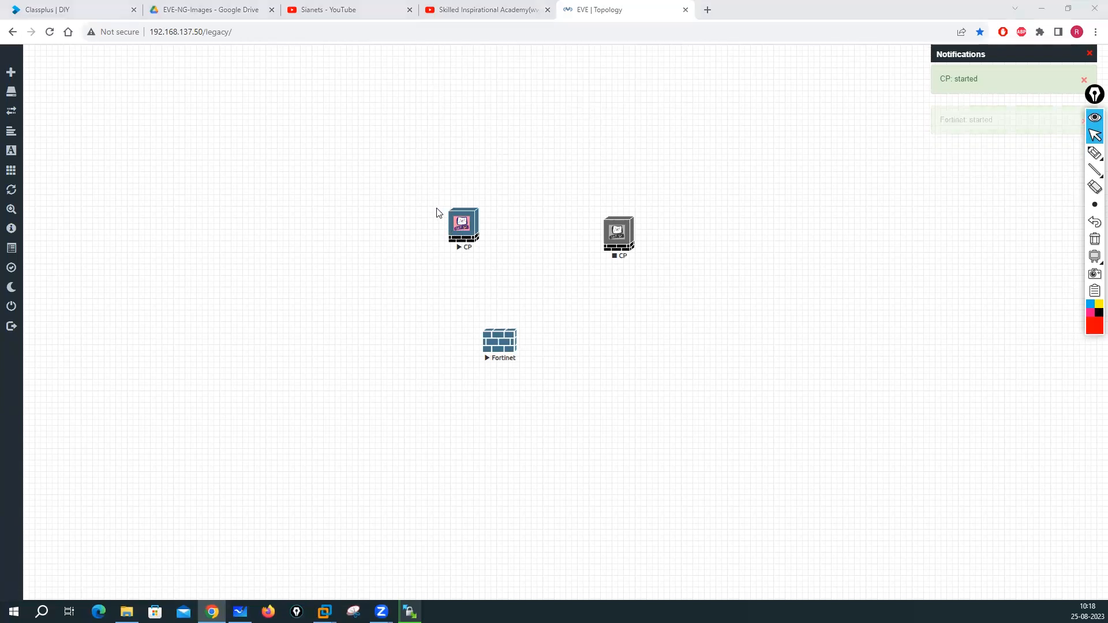
left_click(507, 339)
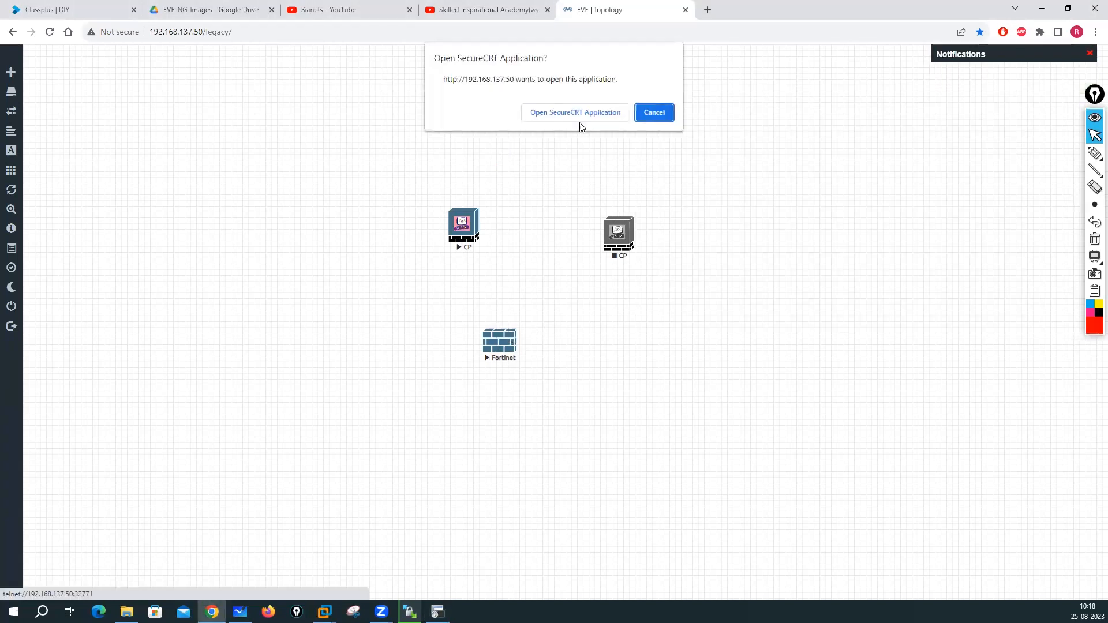
left_click(578, 111)
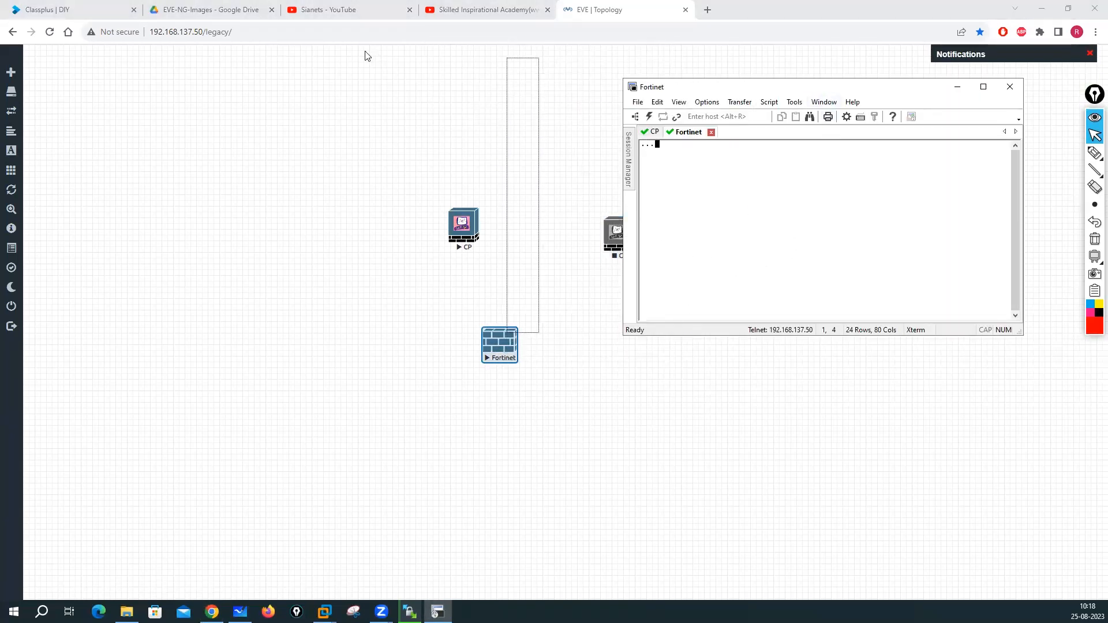
- Compare the CP and Fortinet console sessions in SecureCRT, then show the local eve-ng images folder
left_click(462, 197)
left_click(438, 612)
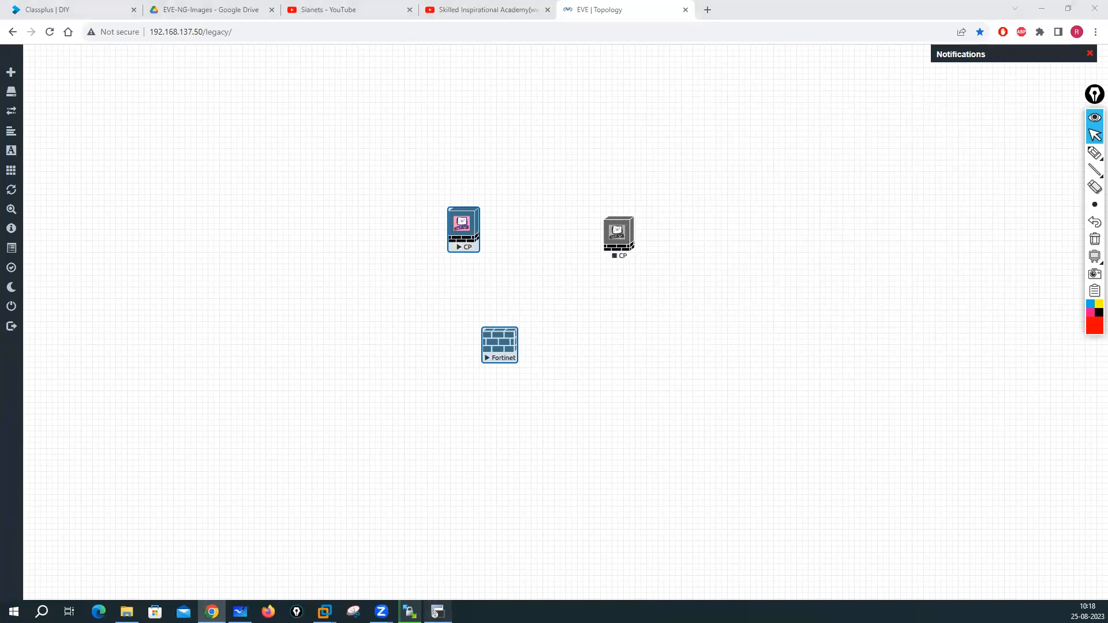
left_click(651, 133)
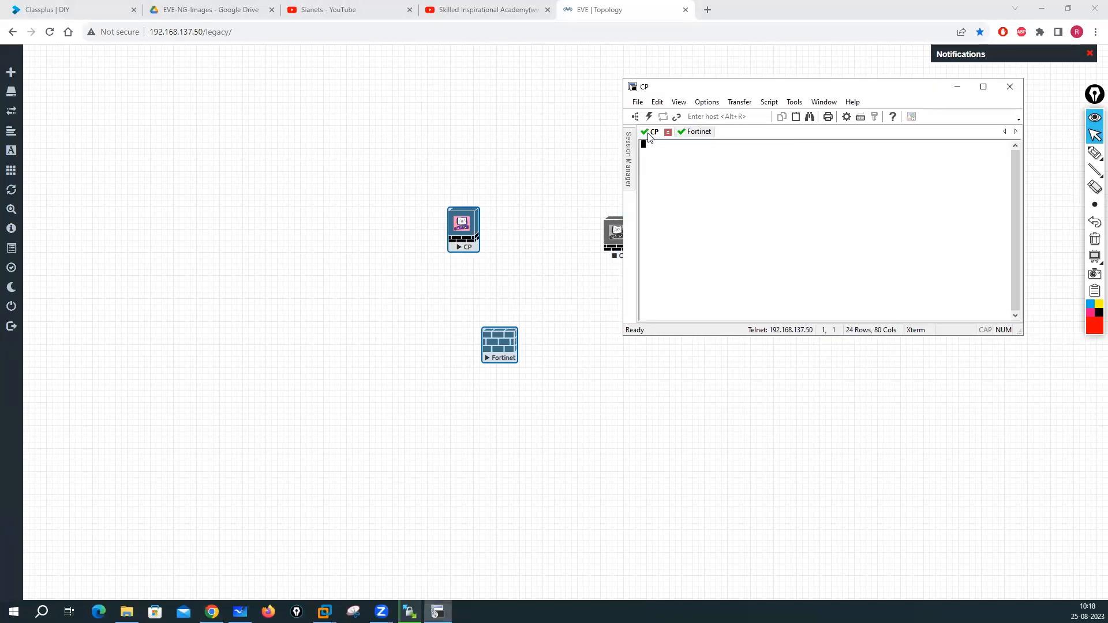
left_click(693, 132)
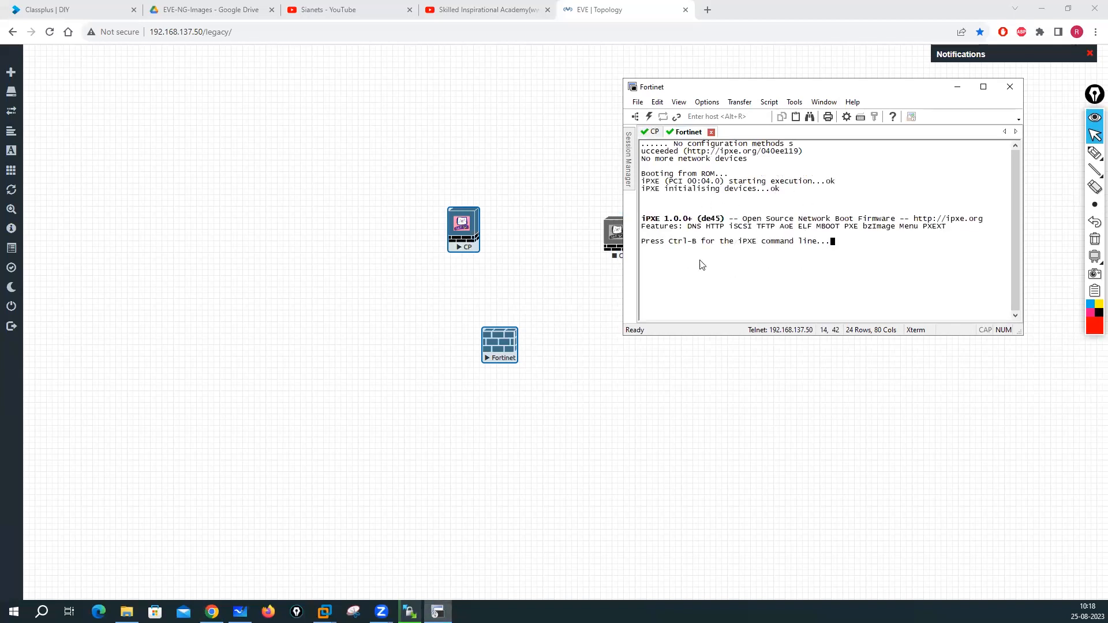
left_click(654, 133)
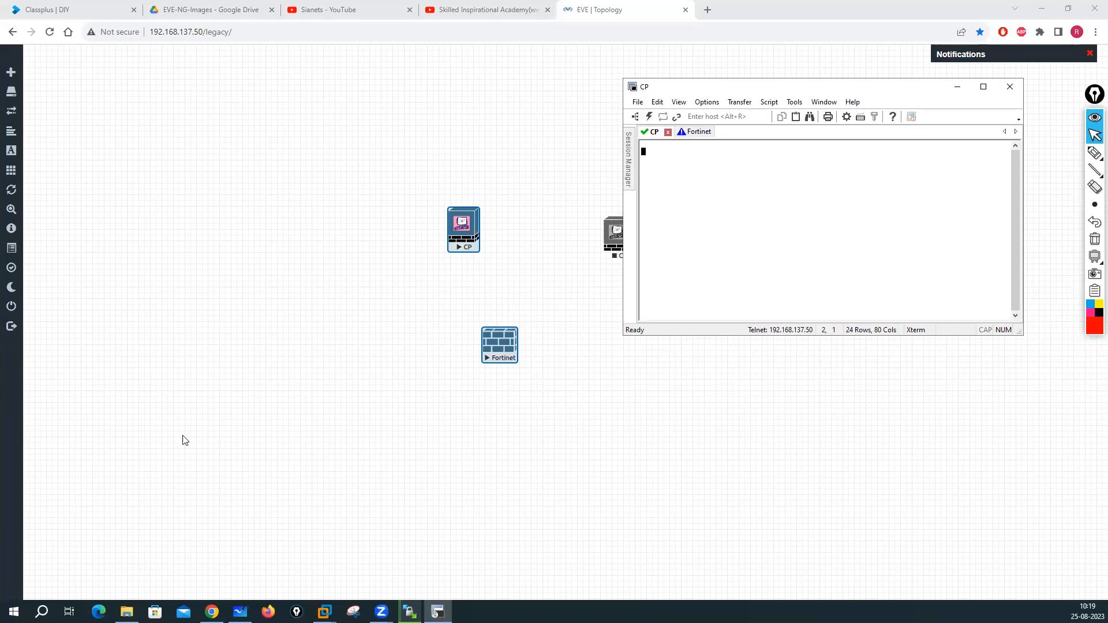
left_click(126, 612)
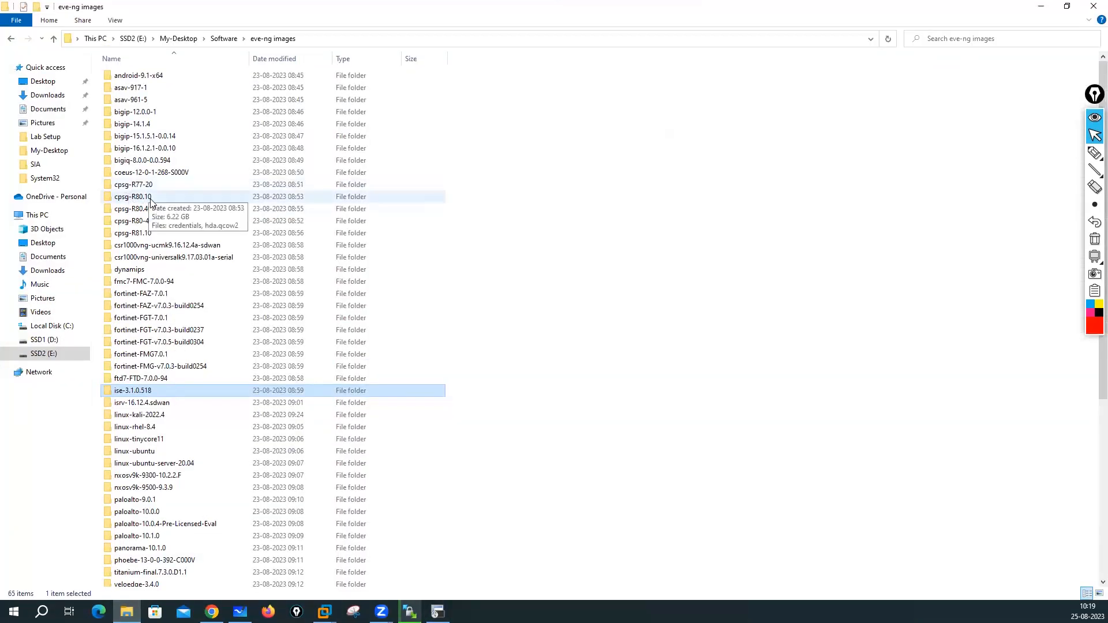
- Browse the local cpsg-R81.10, cpsg-R80-40 and cpsg-R77-20 image folders, then return to WinSCP's upload
left_click(147, 234)
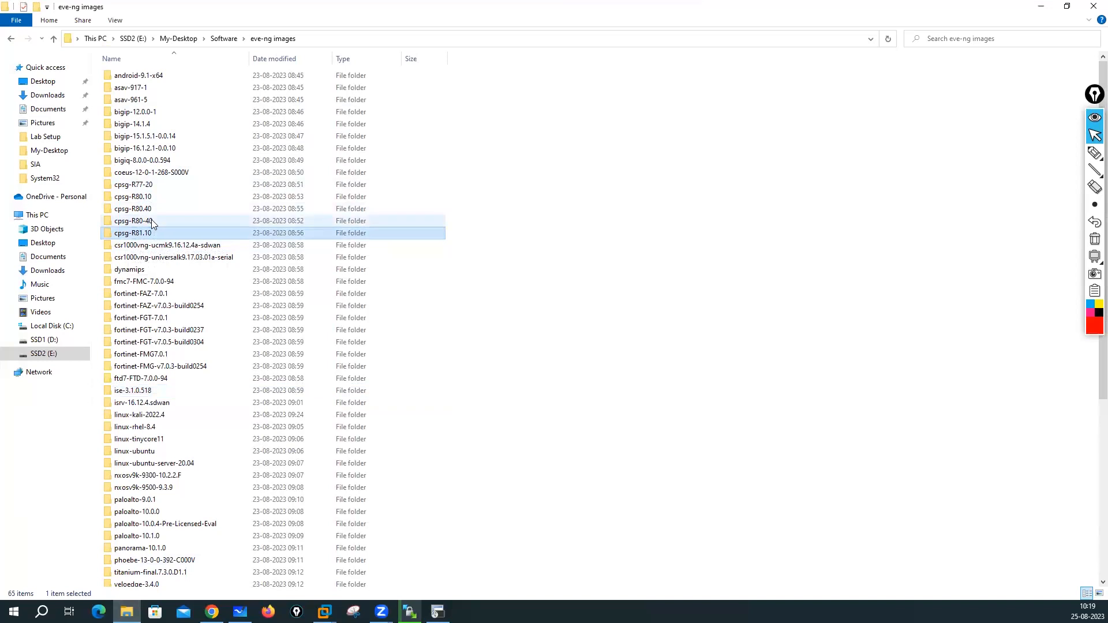
left_click(151, 220)
left_click(136, 185)
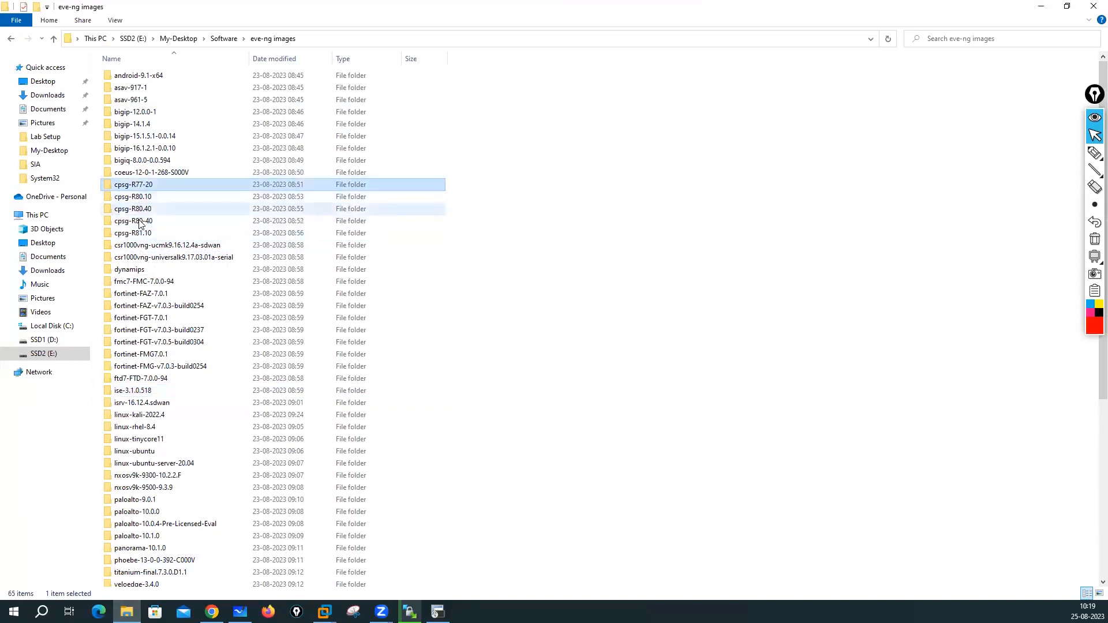
left_click(141, 221)
left_click(138, 235)
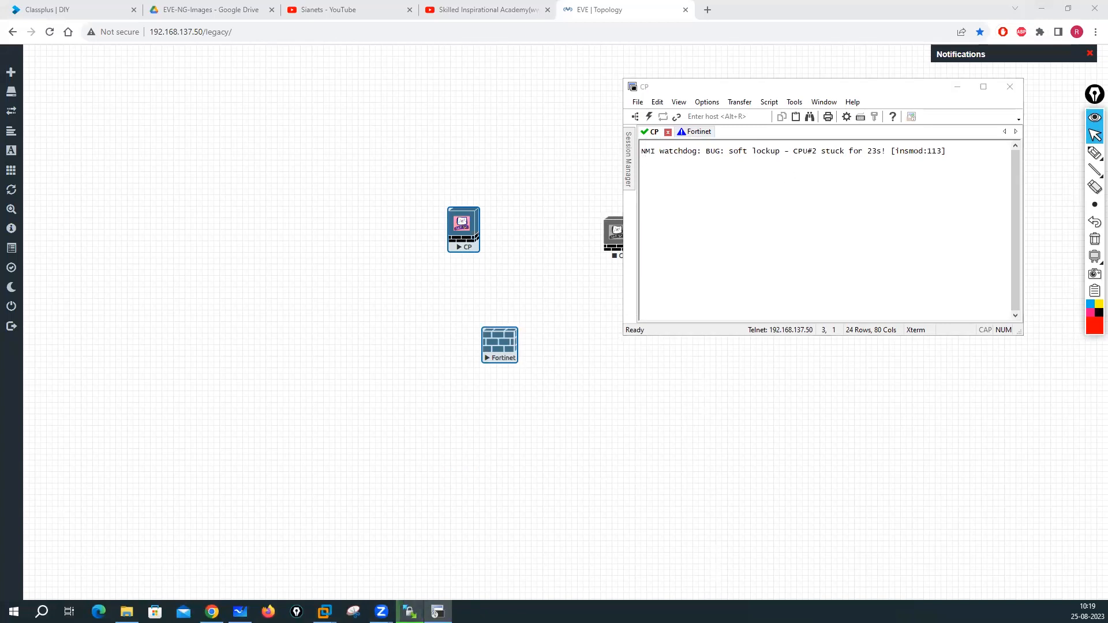
left_click(410, 611)
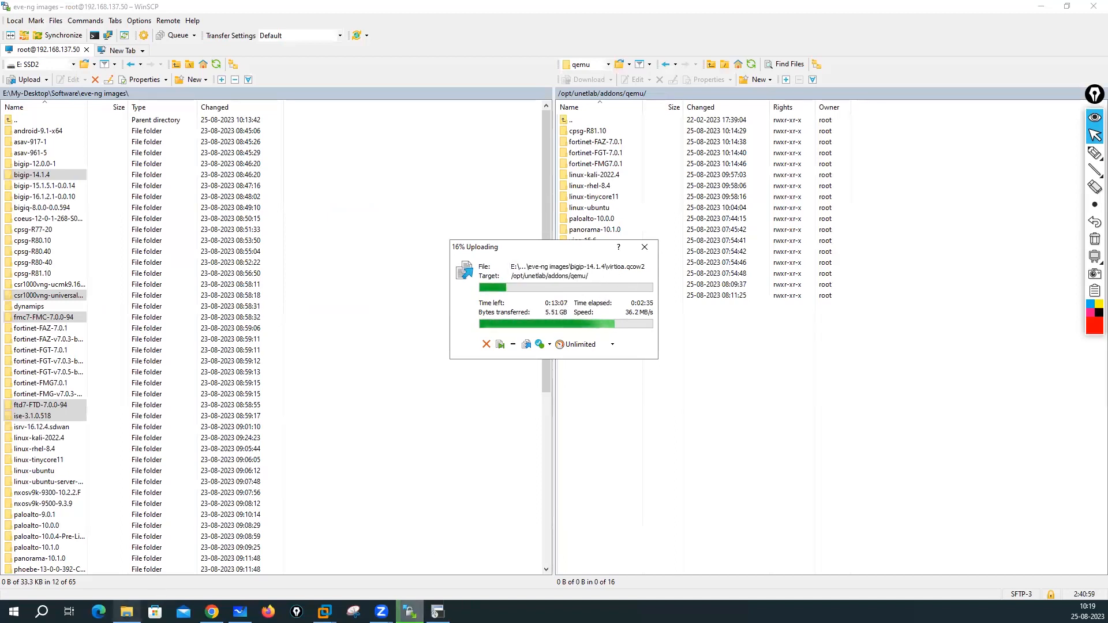
- Connect PuTTY over SSH to 192.168.137.50 and log in as root with the account password
mouse_move(325, 612)
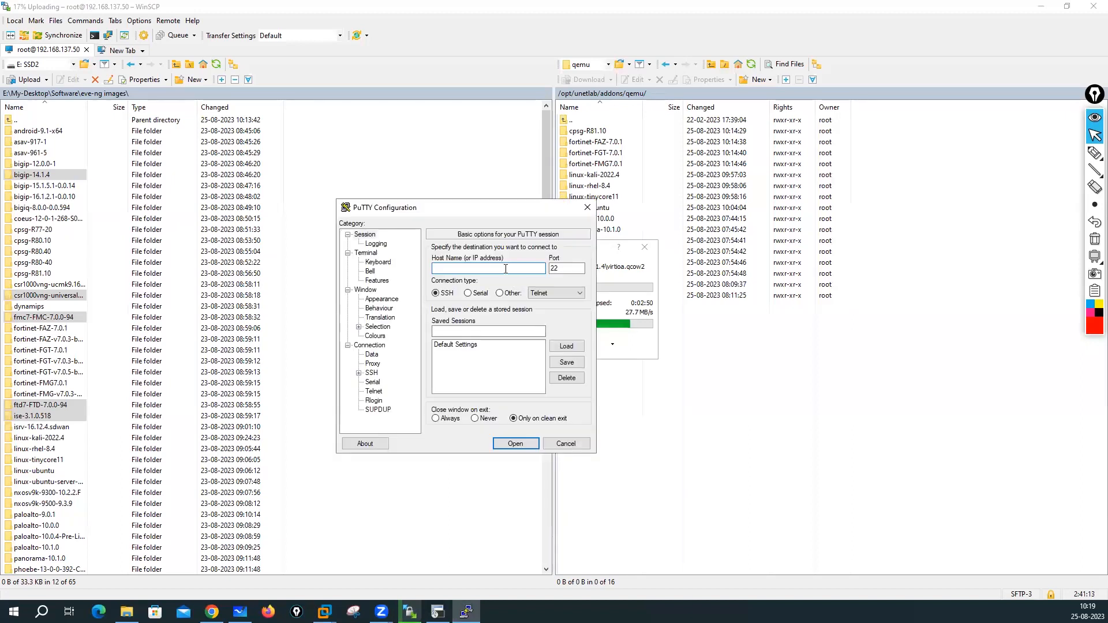
type("2.168.137.50")
left_click(498, 445)
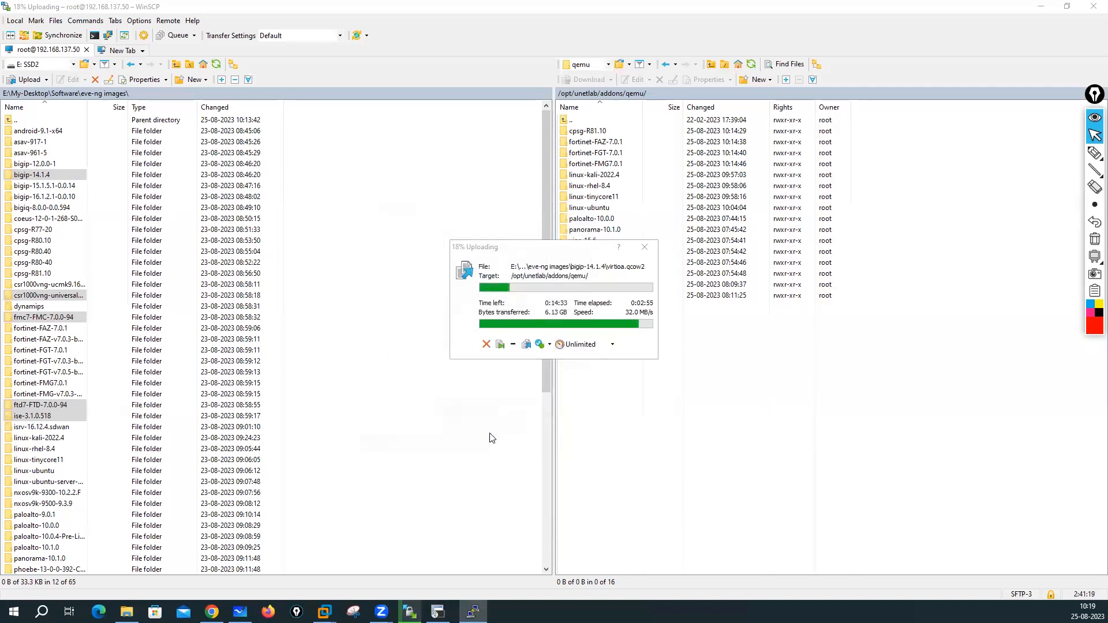
type("root")
key("Return")
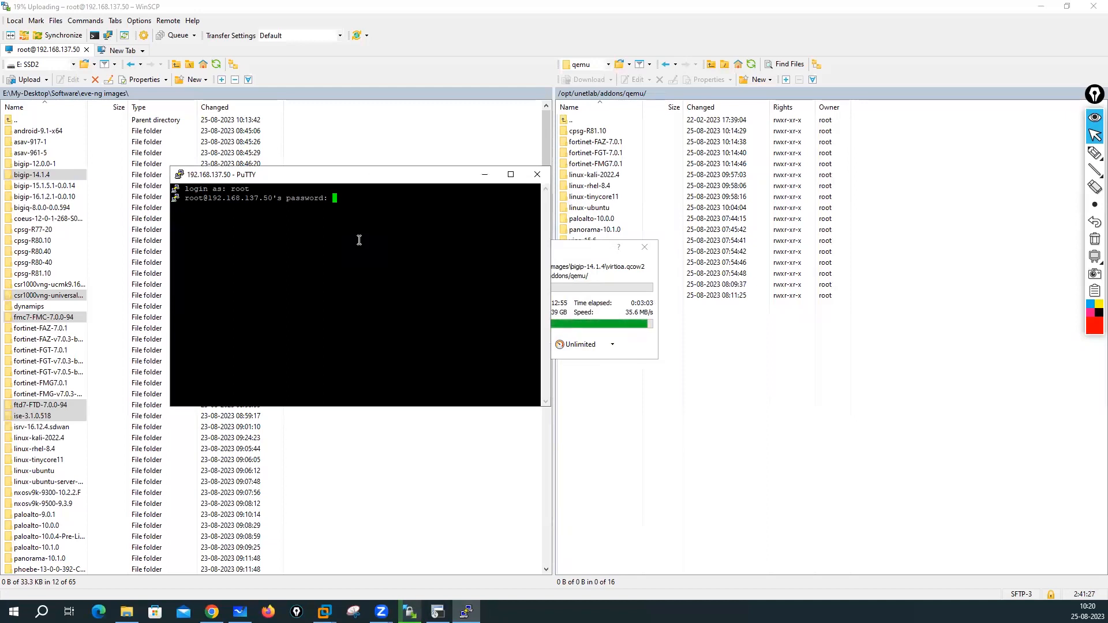
key("Return")
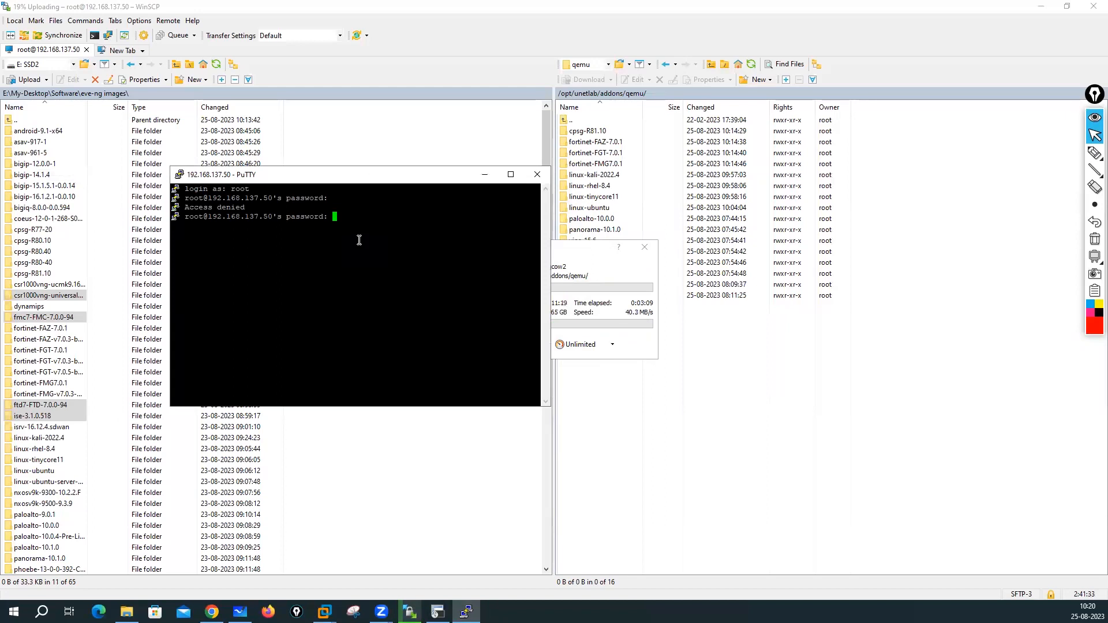
key("Return")
- Move the PuTTY terminal window to the upper left and enlarge it
left_click_drag(306, 177, 262, 120)
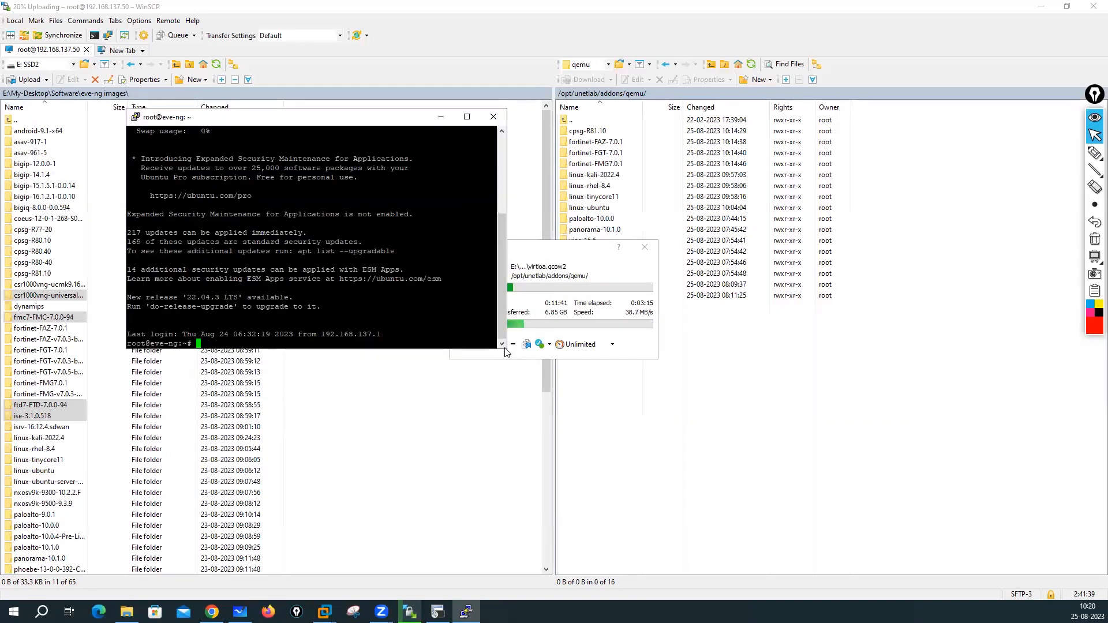
left_click_drag(507, 350, 682, 506)
left_click_drag(345, 112, 238, 30)
key("Return")
key("Return")
key("Return")
key("Return")
key("Return")
key("Return")
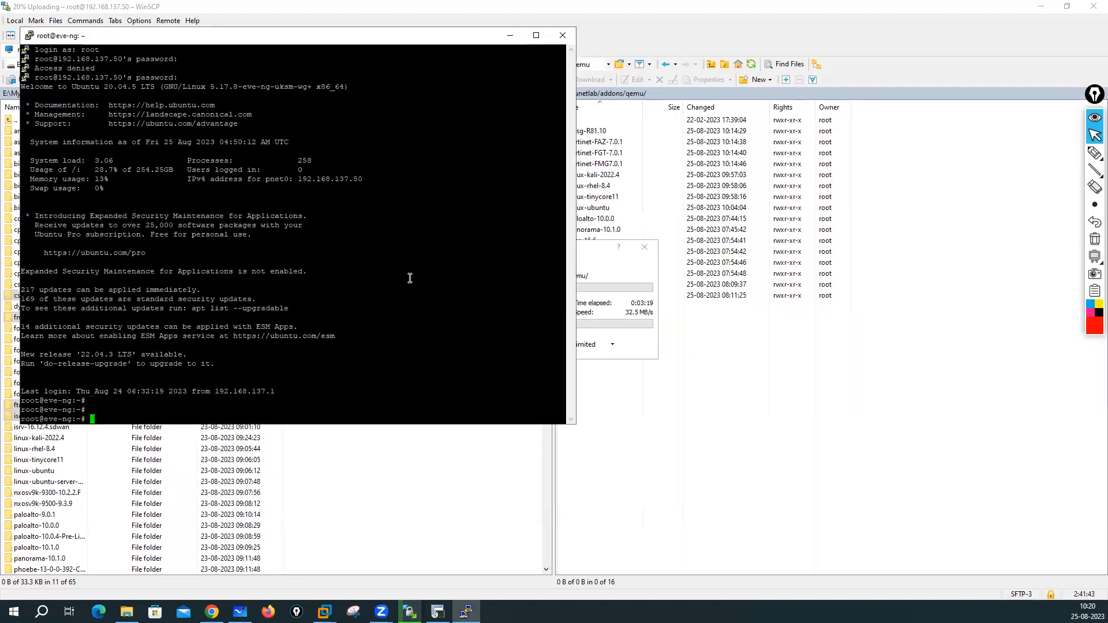
- Change into /opt/unetlab/addons/qemu/ using Tab completion and list it with ls -la
type("cd /e")
key("Tab")
key("BackSpace")
key("BackSpace")
key("BackSpace")
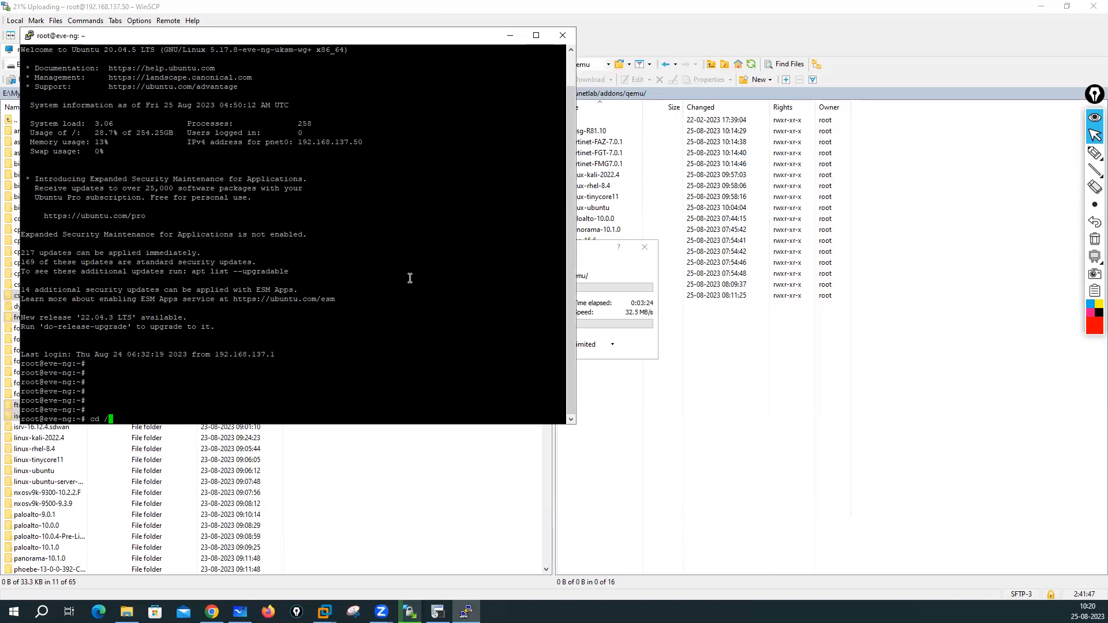
type("op")
key("Tab")
type("u")
key("Tab")
type("a")
key("Tab")
type("q")
key("Tab")
key("Return")
key("Return")
key("Return")
key("Return")
type("ls -la")
key("Return")
key("Return")
key("Return")
key("Return")
key("Return")
key("Return")
key("Return")
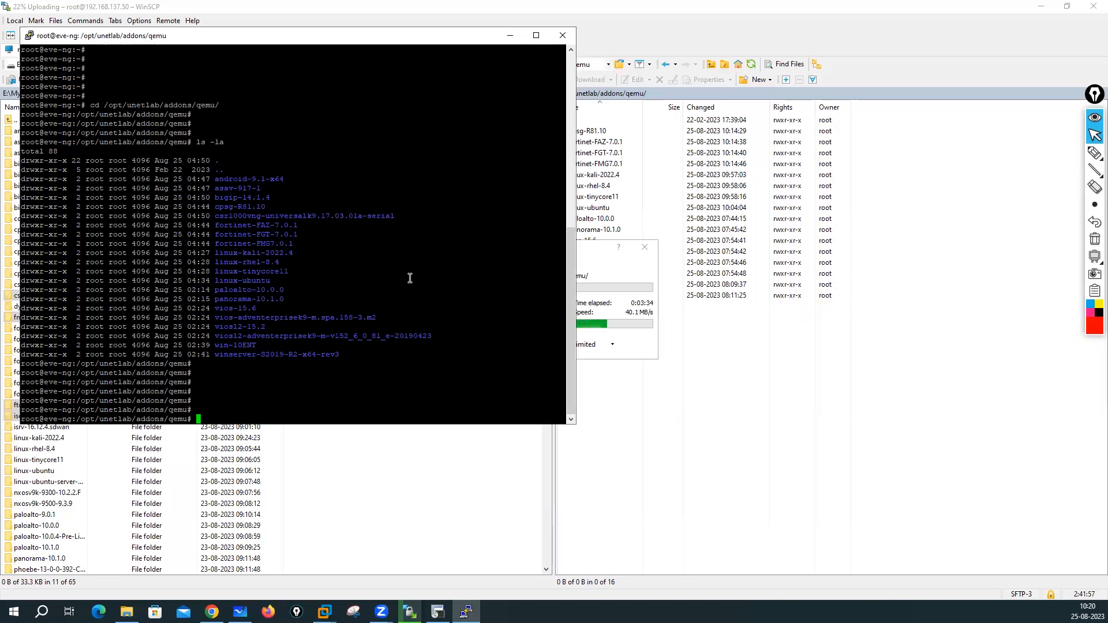
- Highlight the android, bigip-14.1.4 and Fortinet entries, then rerun ls -la to spot fmc7-FMC-7.0.0-94
left_click_drag(215, 179, 290, 178)
left_click_drag(208, 200, 283, 201)
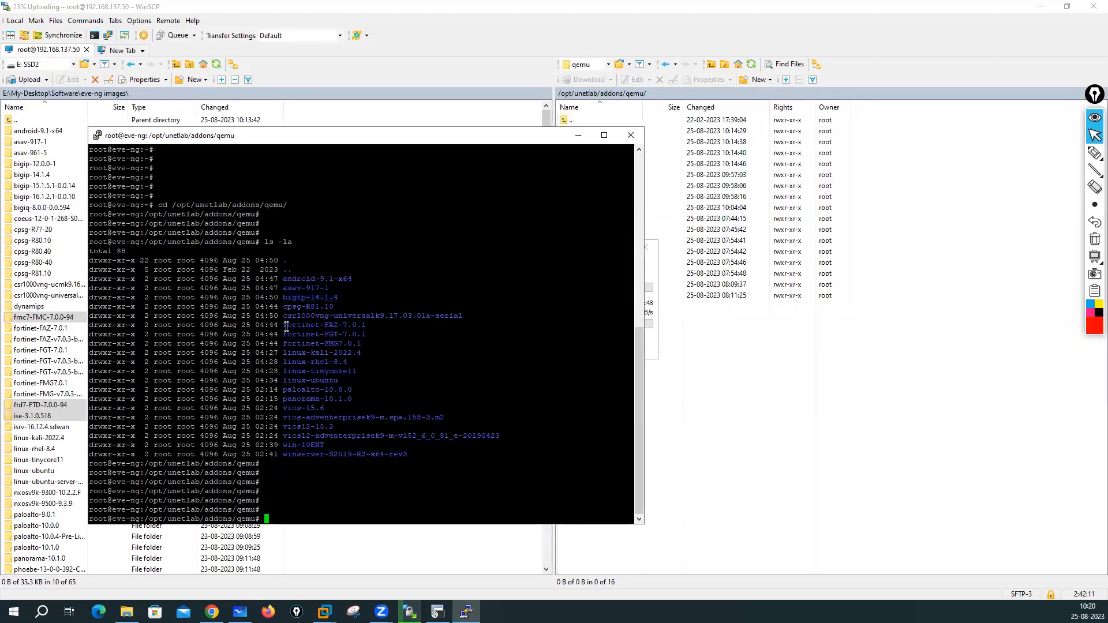
left_click_drag(286, 327, 404, 455)
left_click(360, 482)
type("ls -la")
key("Return")
key("Return")
key("Return")
key("Return")
key("Return")
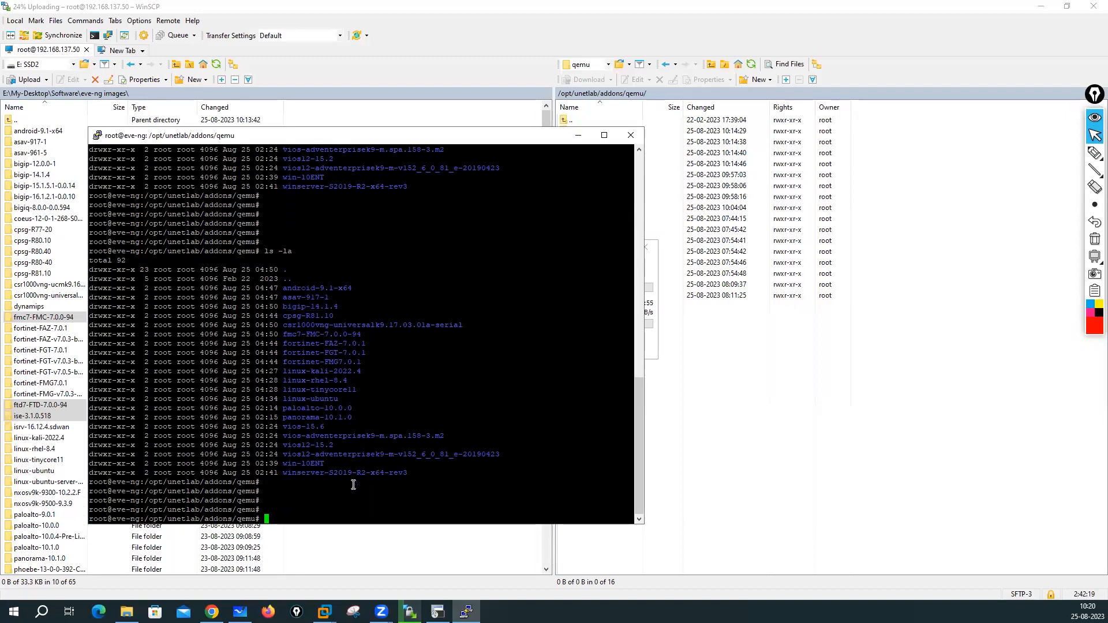
left_click(439, 611)
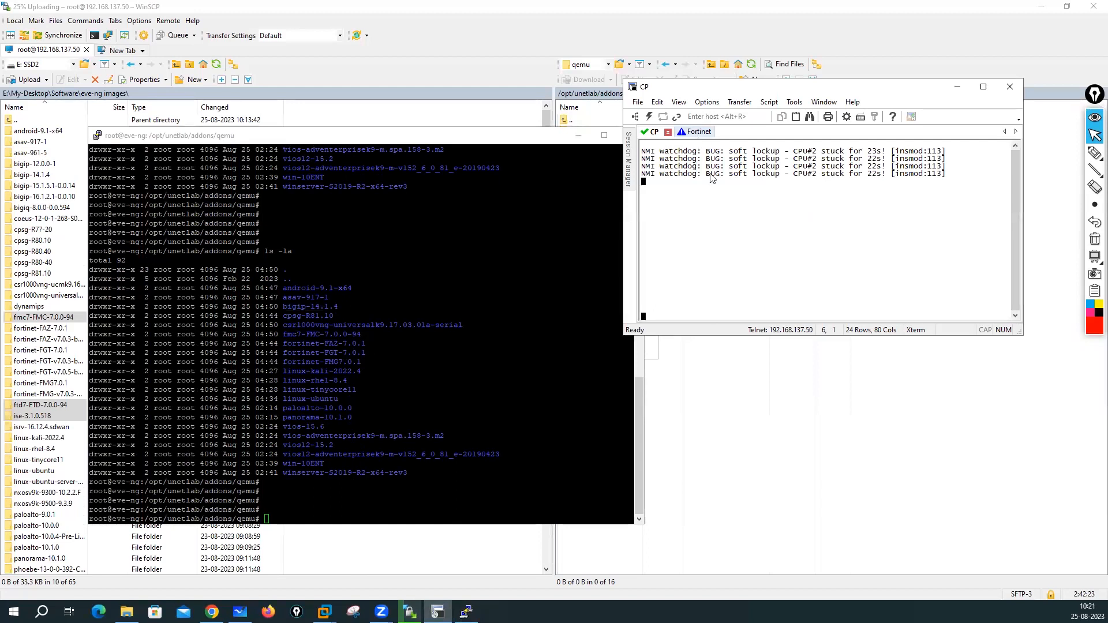
- Compare the consoles, noting the Fortinet node's 'No bootable device' message versus the CP output
left_click(698, 132)
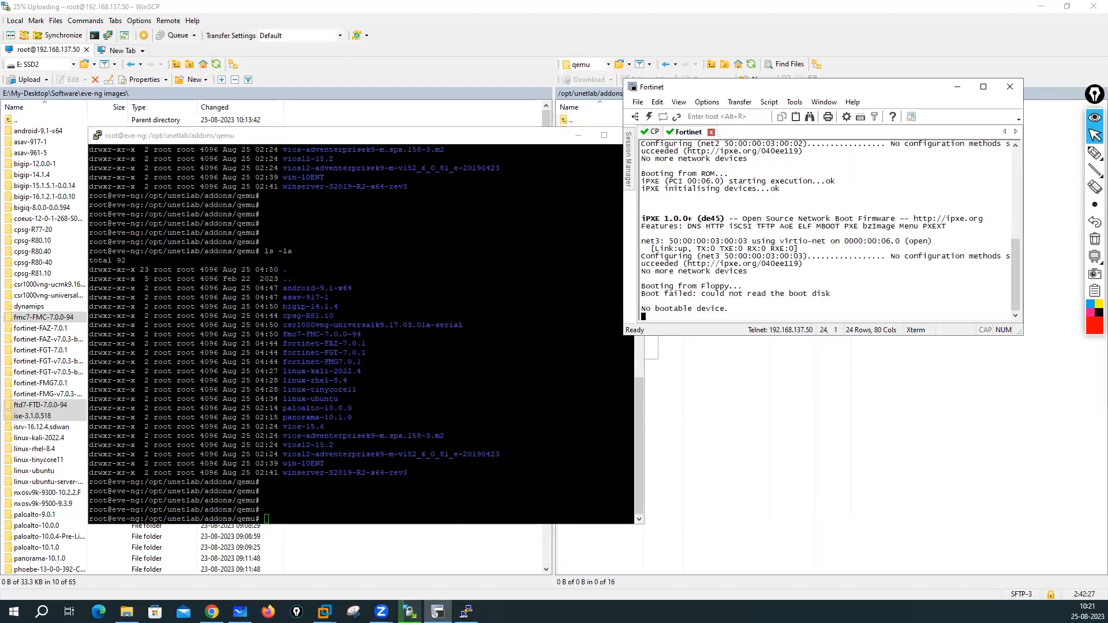
left_click_drag(642, 309, 723, 316)
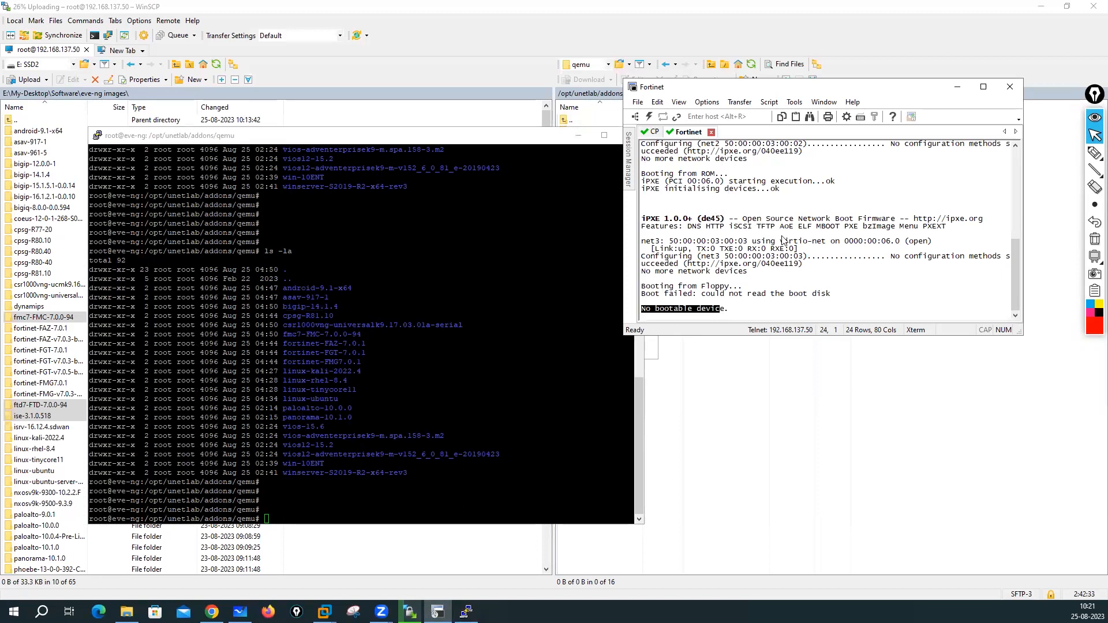
left_click(649, 132)
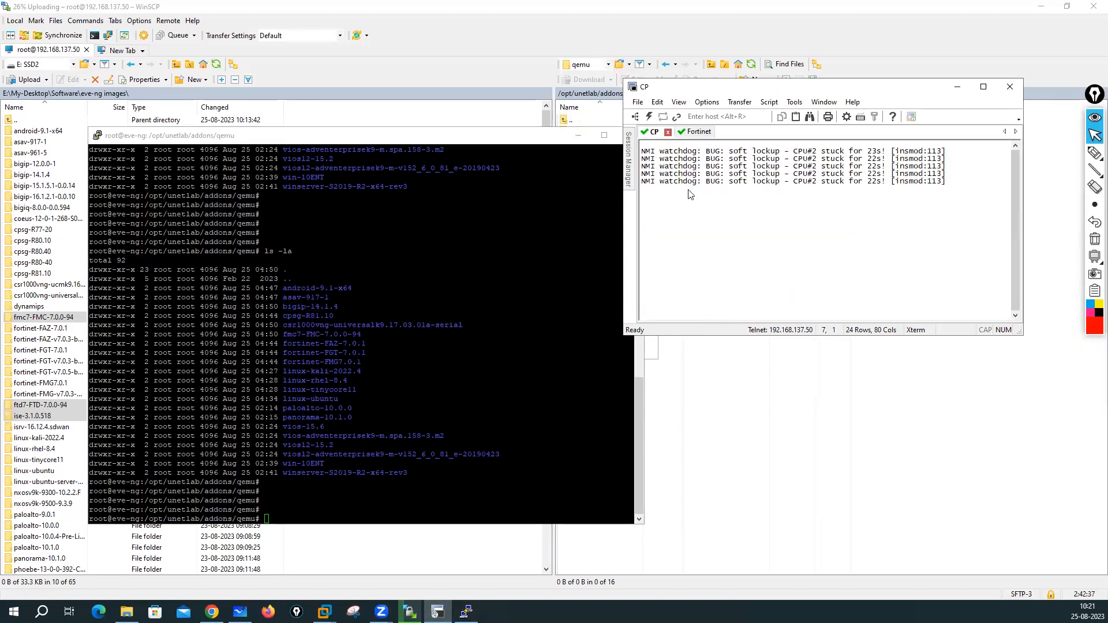
left_click(695, 132)
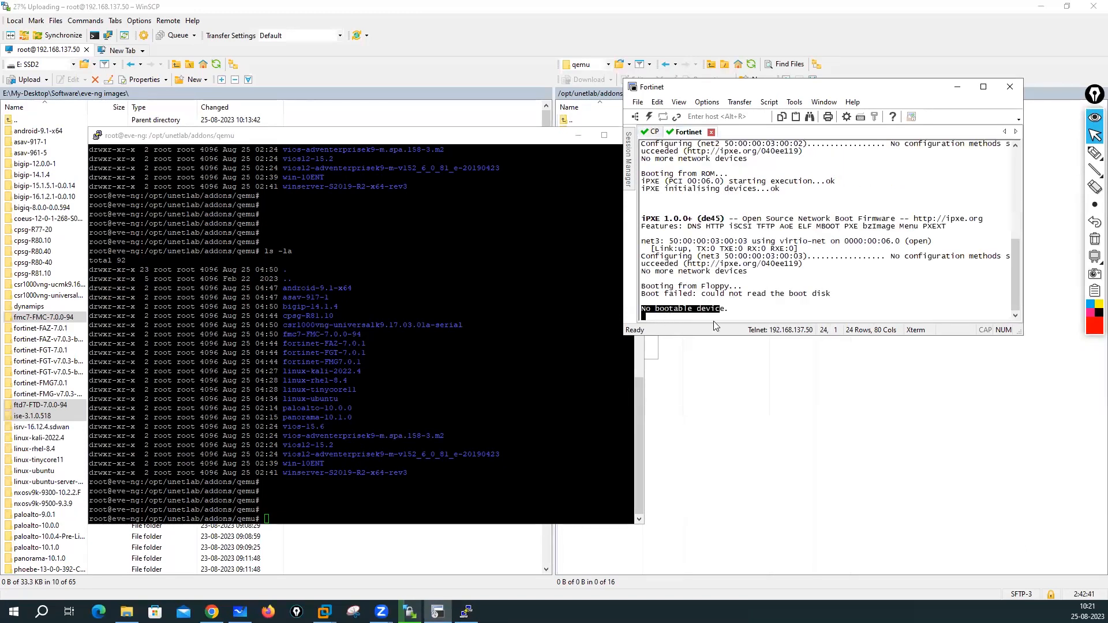
- Close SecureCRT, disconnecting all sessions, and minimize the server terminal
left_click(1009, 93)
left_click(841, 242)
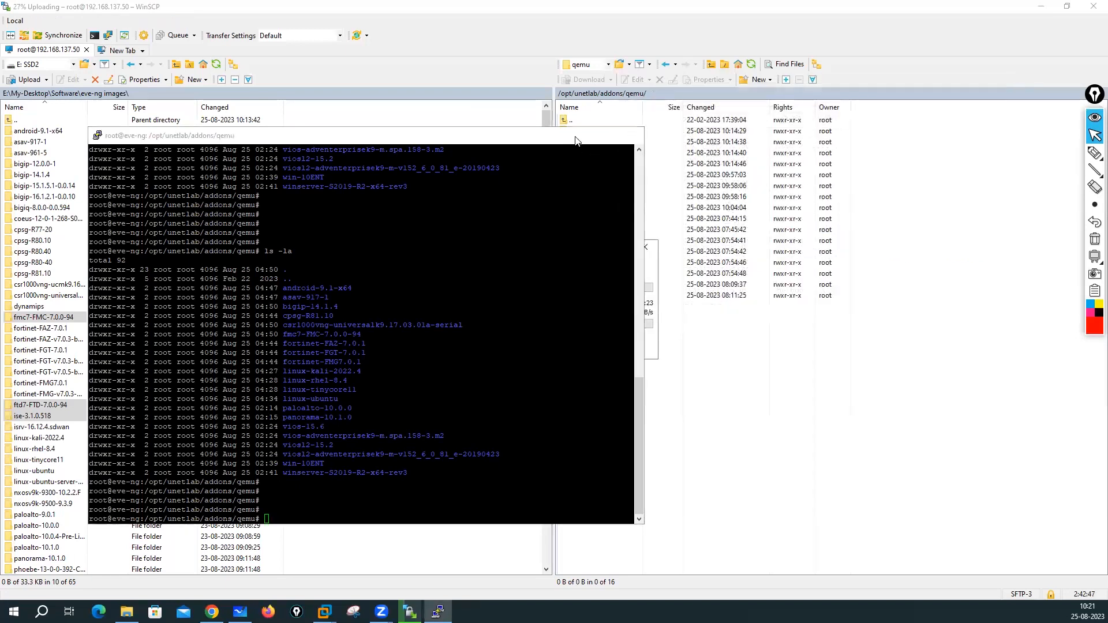
left_click(578, 136)
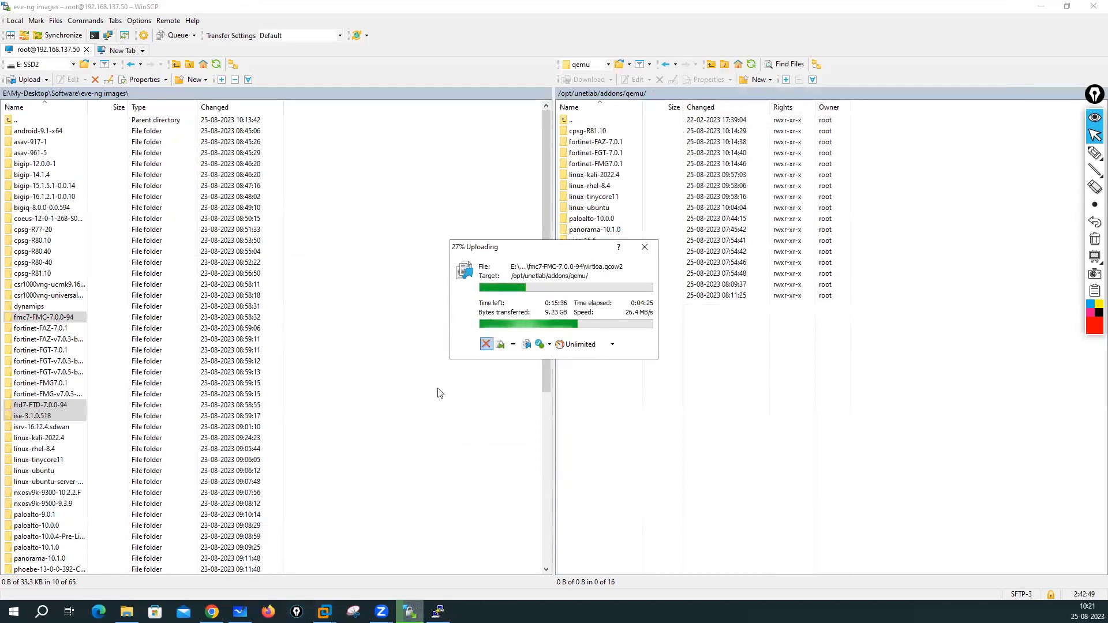
- Enter fortinet-FGT-7.0.1 with Tab completion and run ls -la, confirming it holds fortios.qcow2
left_click(438, 612)
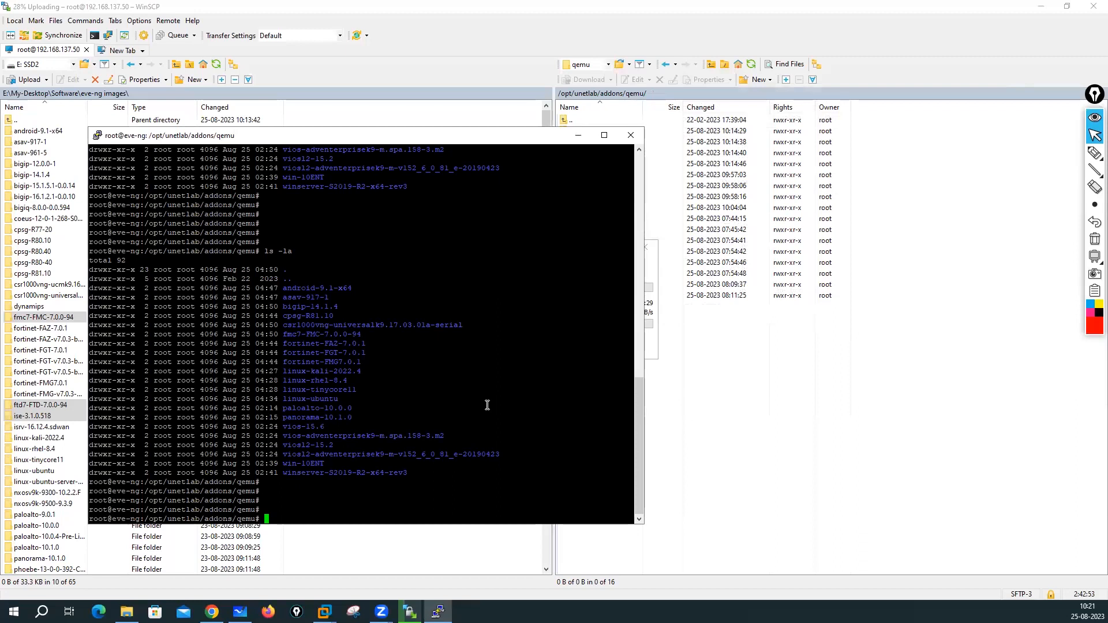
type("cd fo")
key("Tab")
type("G")
key("Tab")
key("Return")
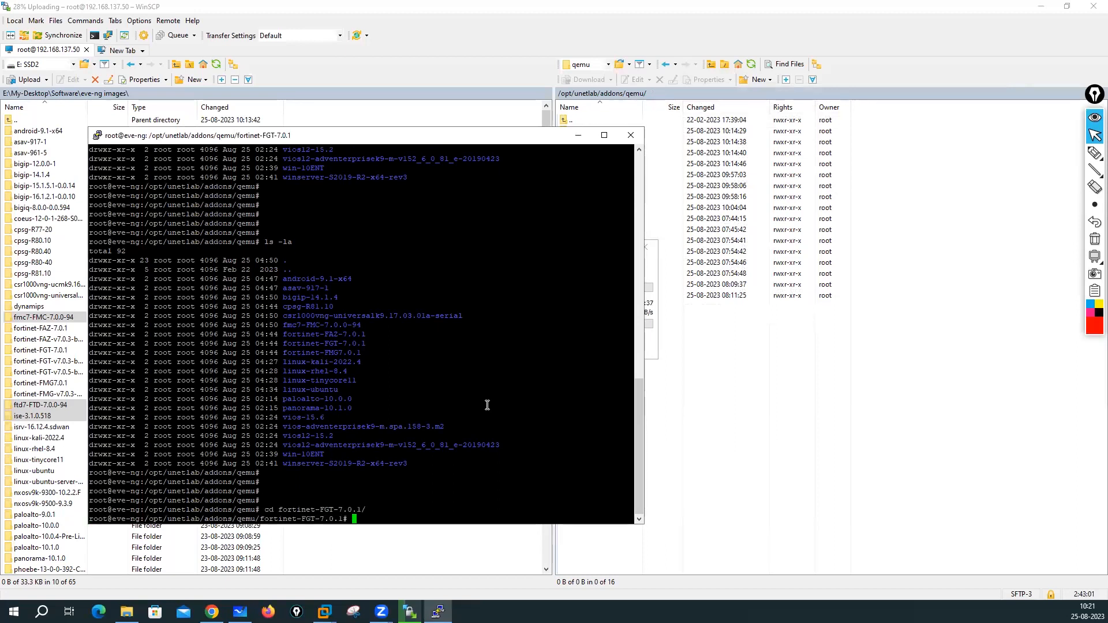
type("ls -la")
key("Return")
key("Return")
key("Return")
key("Return")
key("Return")
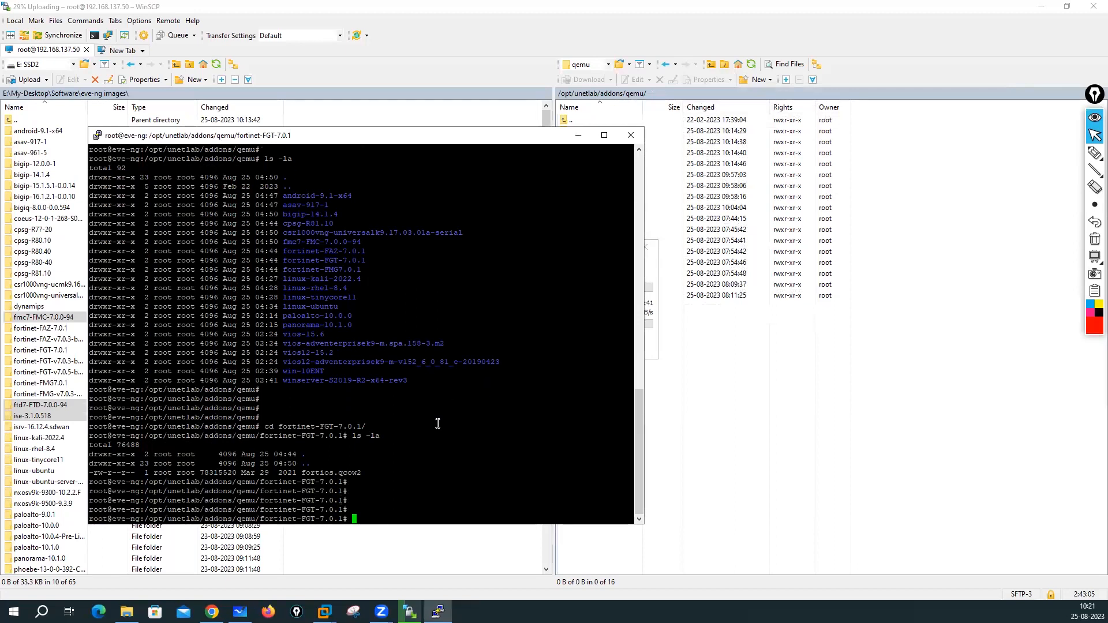
left_click_drag(301, 474, 358, 471)
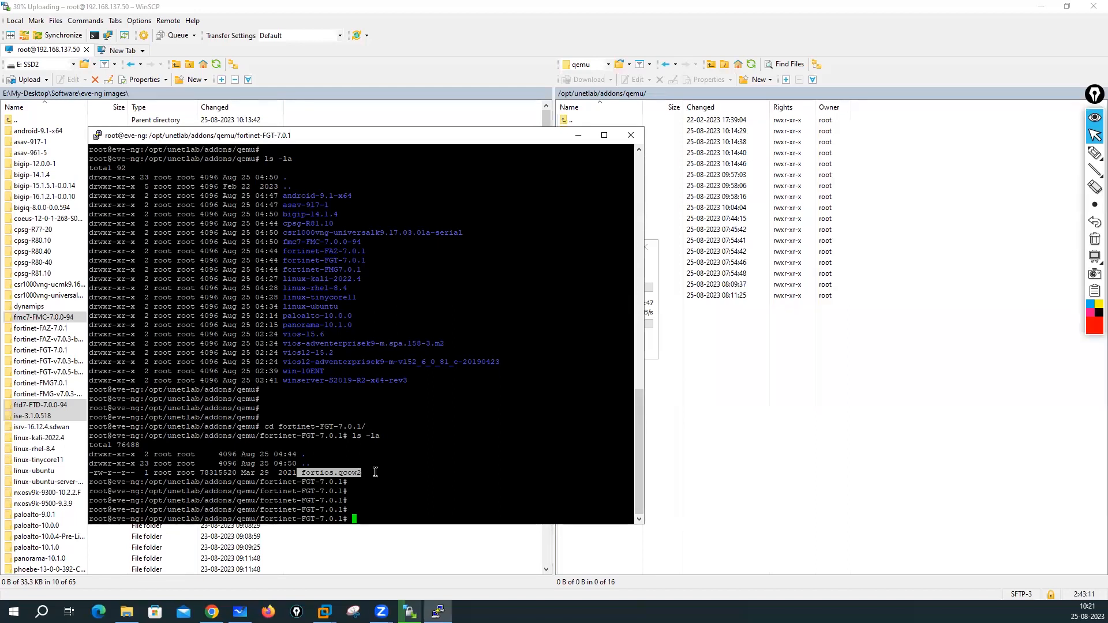
left_click(321, 479)
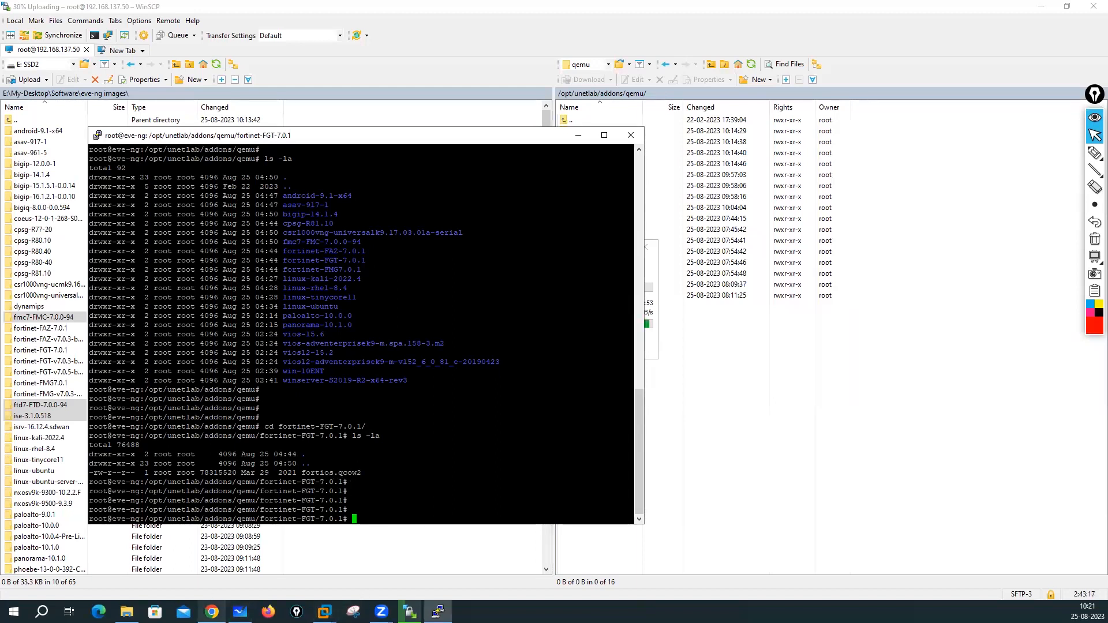
left_click(211, 612)
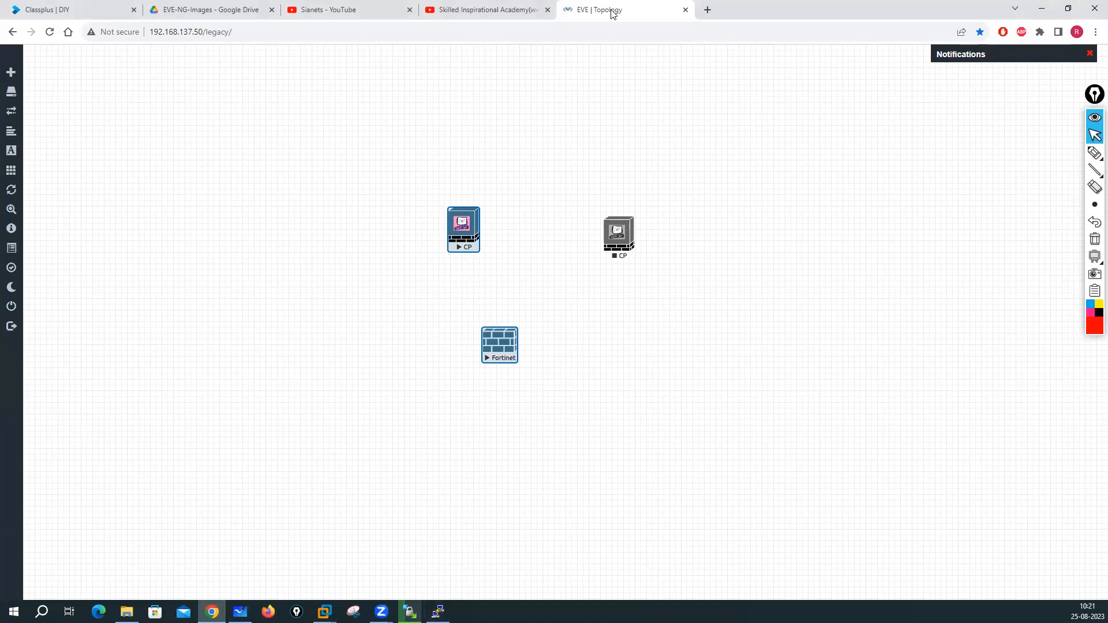
- Open the local fortinet-FAZ-7.0.1 folder to see faz.qcow2, then go back to eve-ng images
left_click(127, 611)
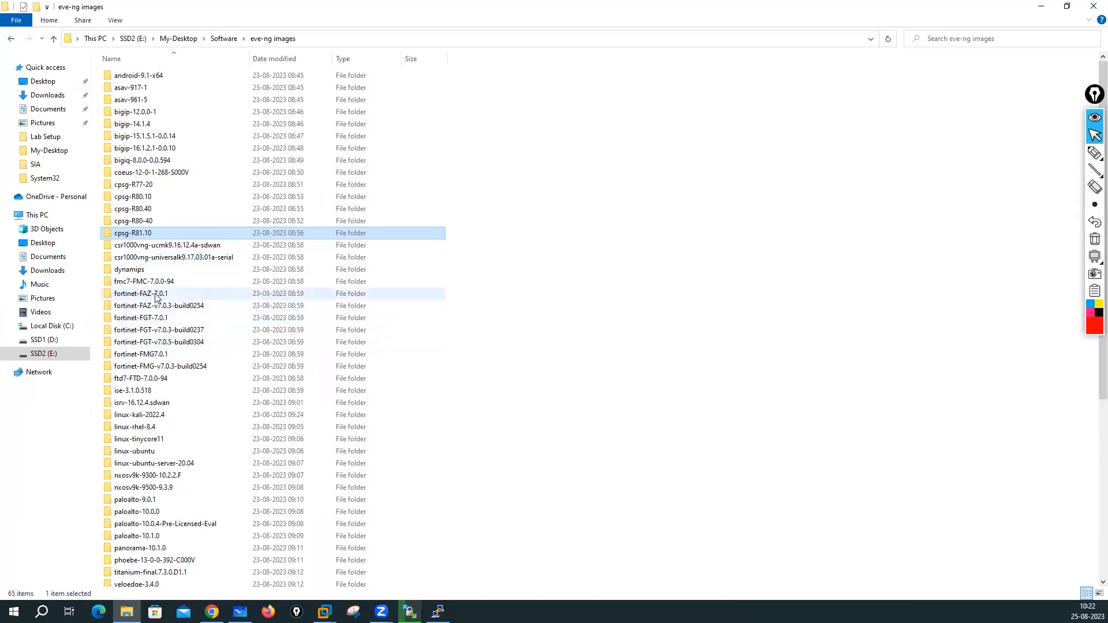
double_click(156, 295)
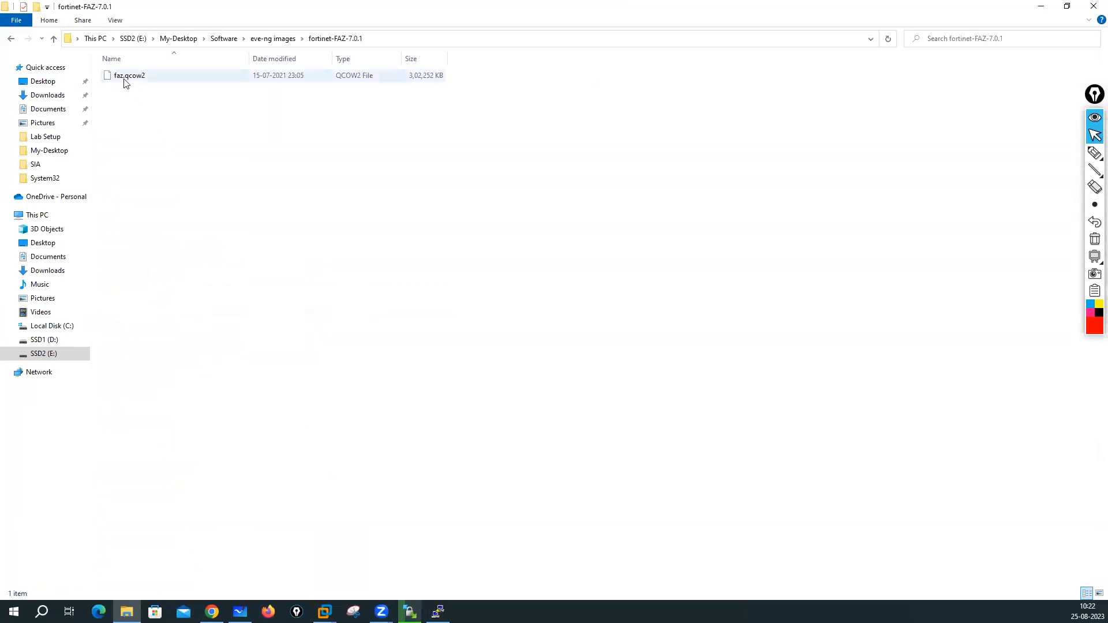
left_click(271, 39)
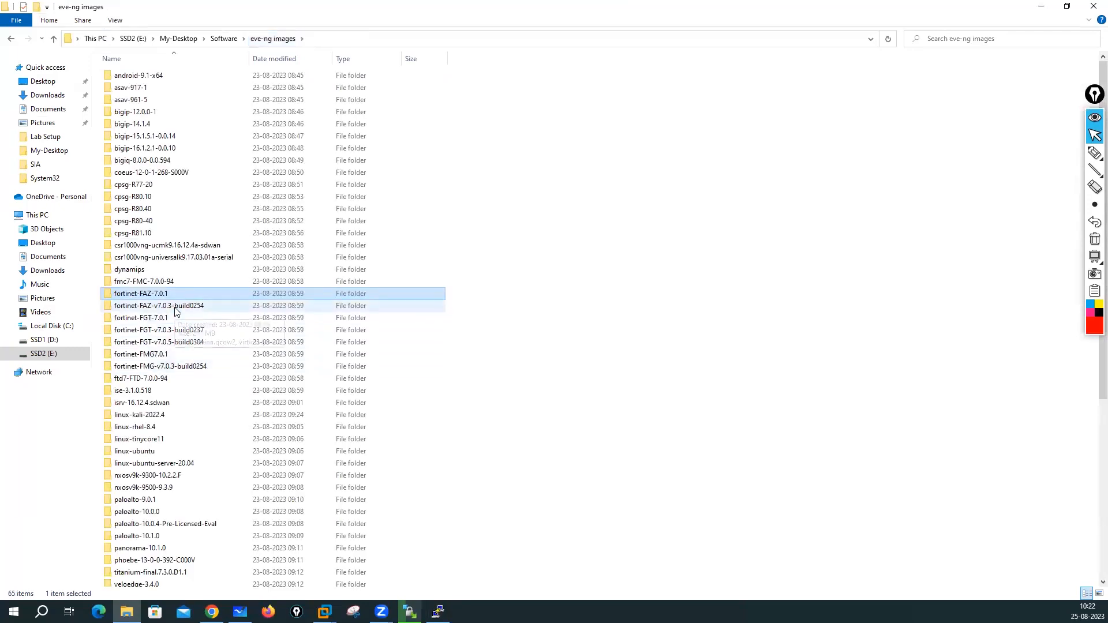
left_click(437, 612)
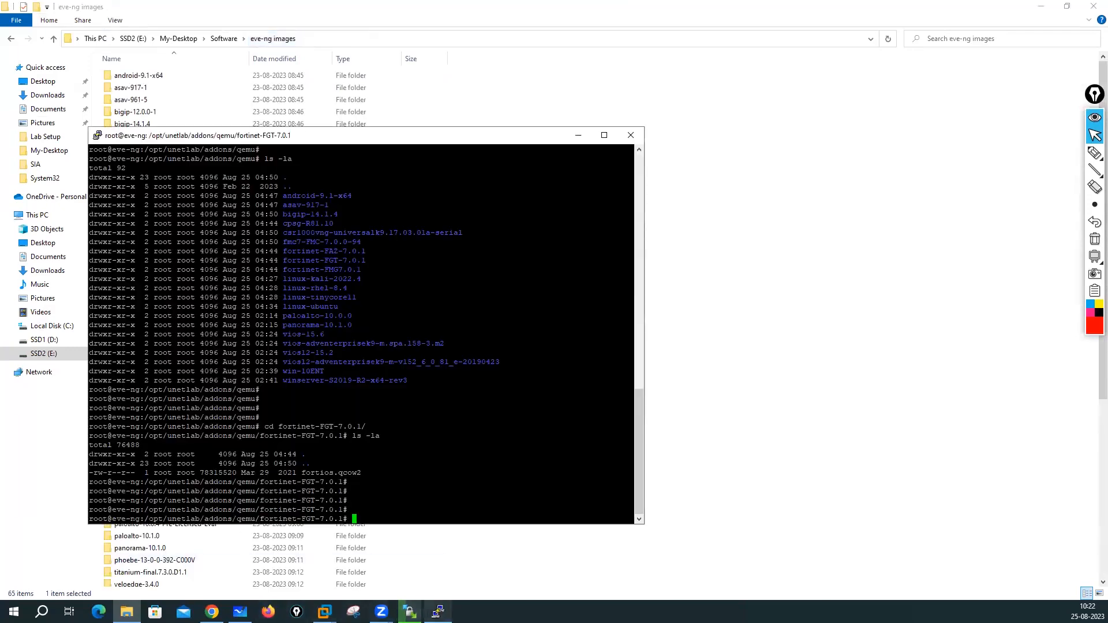
left_click(438, 612)
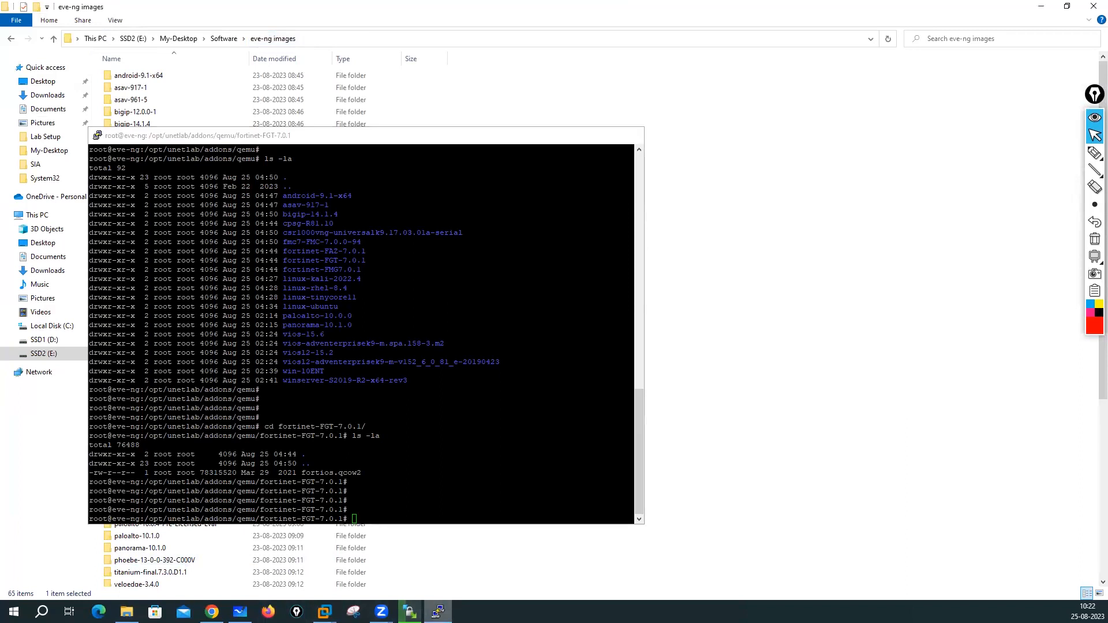
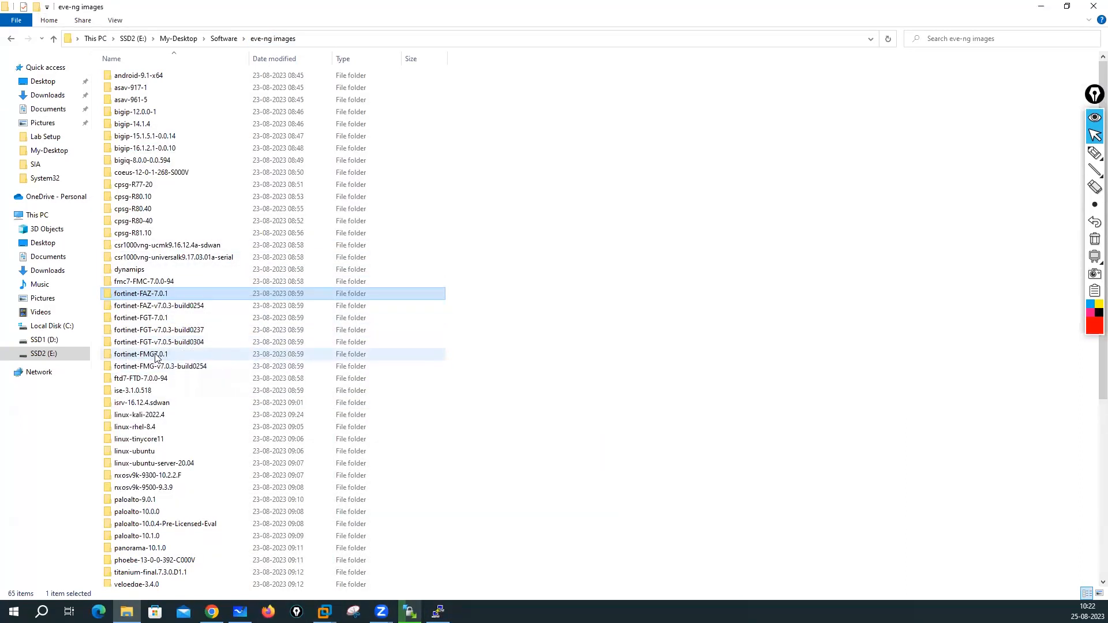
- Rename fortios.qcow2 in the fortinet-FGT-7.0.1 folder to virtioa.qcow2
double_click(149, 299)
left_click(274, 38)
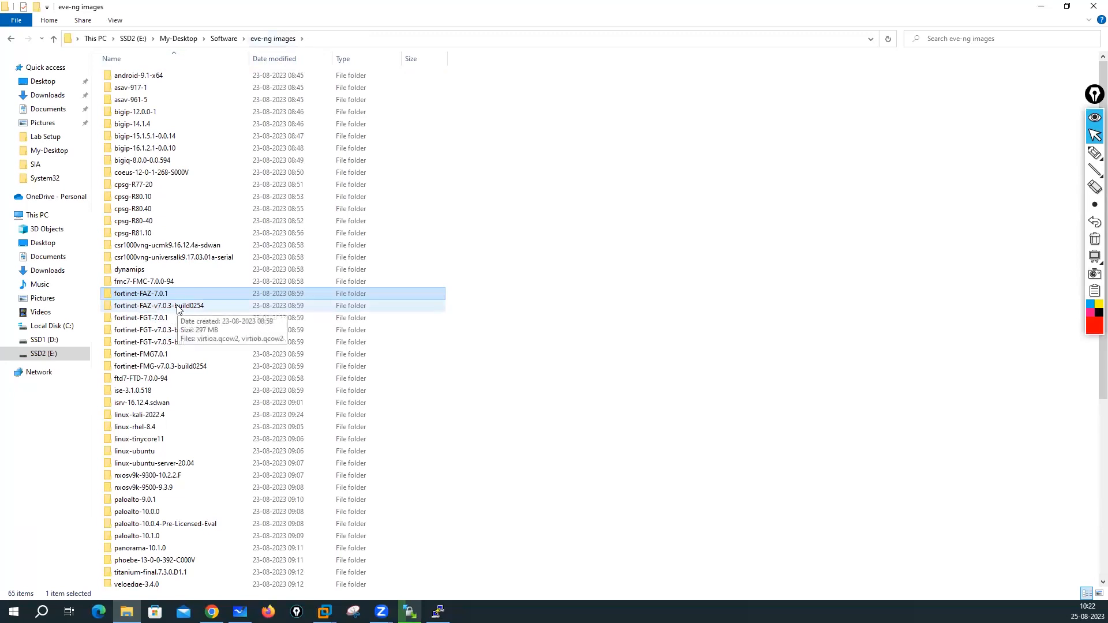
double_click(173, 318)
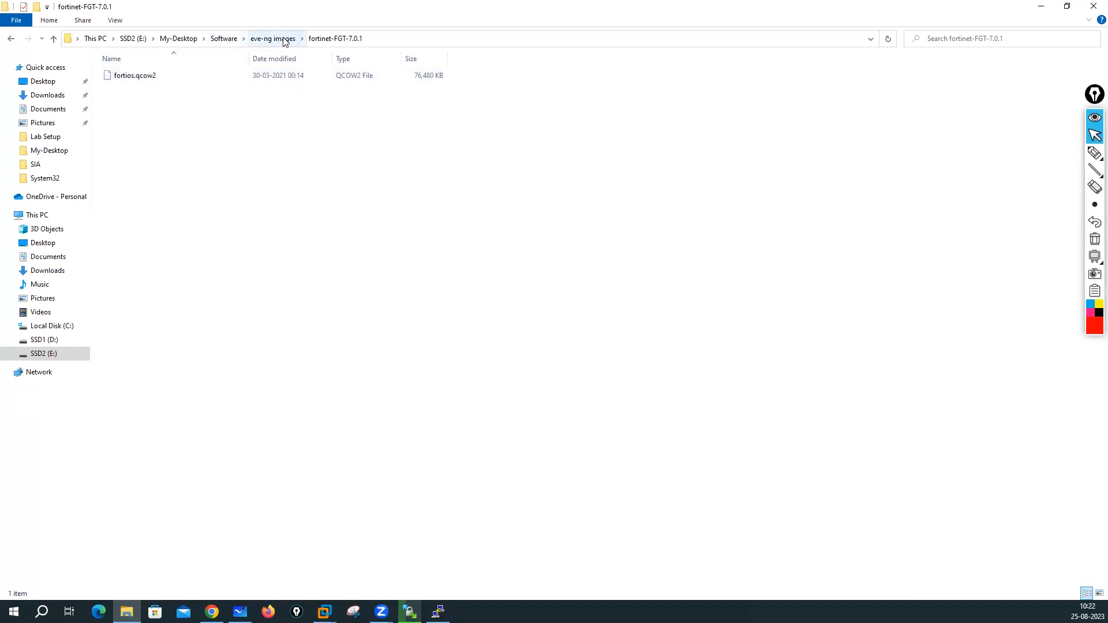
right_click(140, 81)
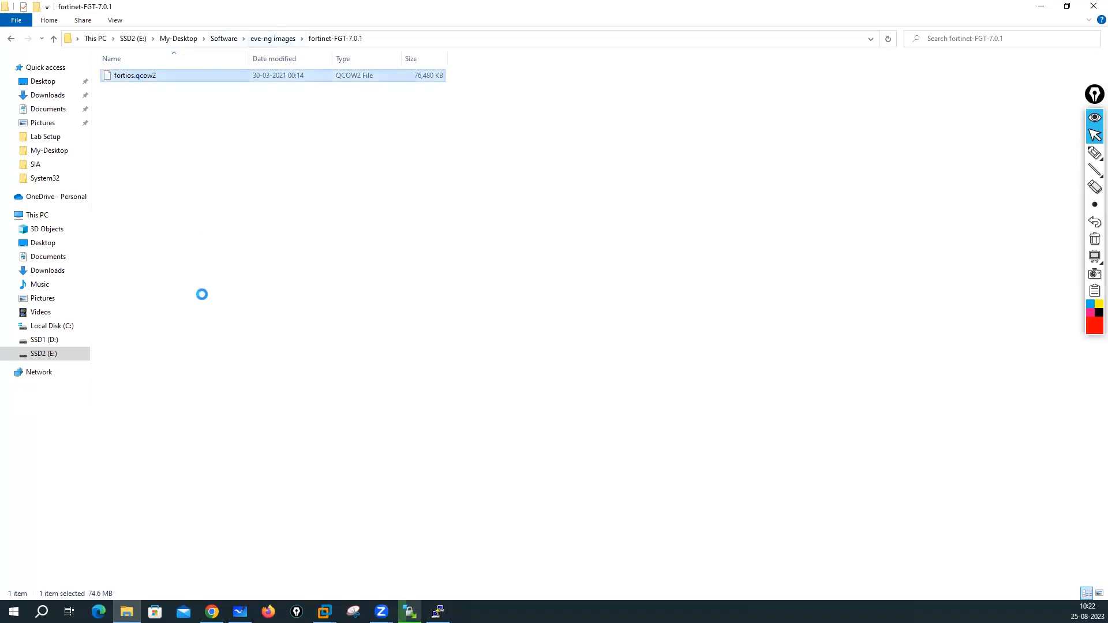
left_click(193, 314)
type("virtioa")
left_click(199, 259)
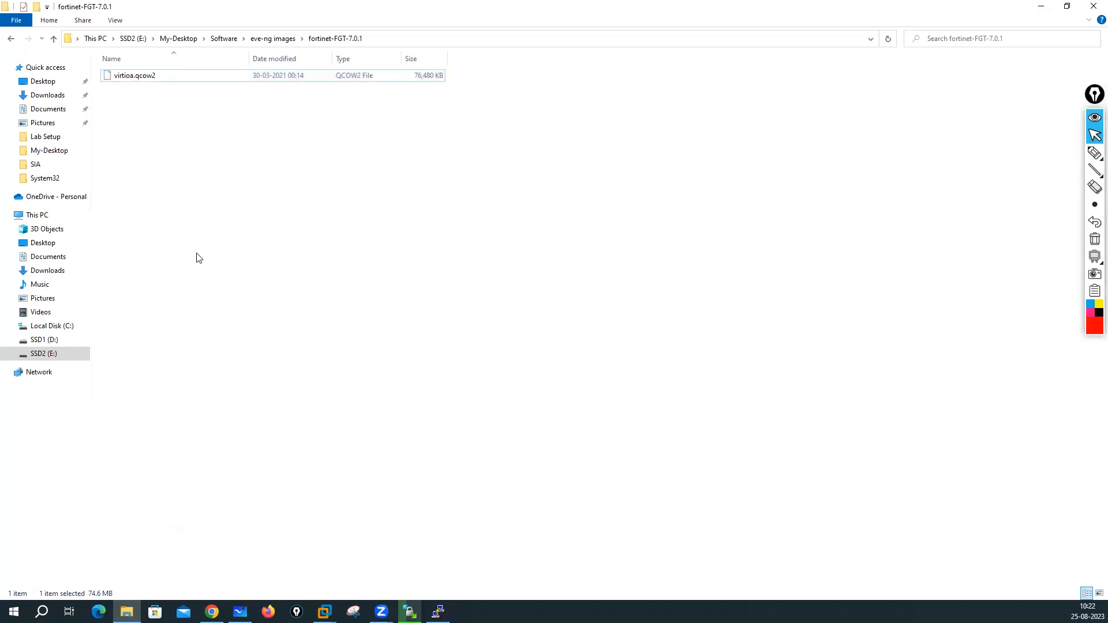
left_click(283, 38)
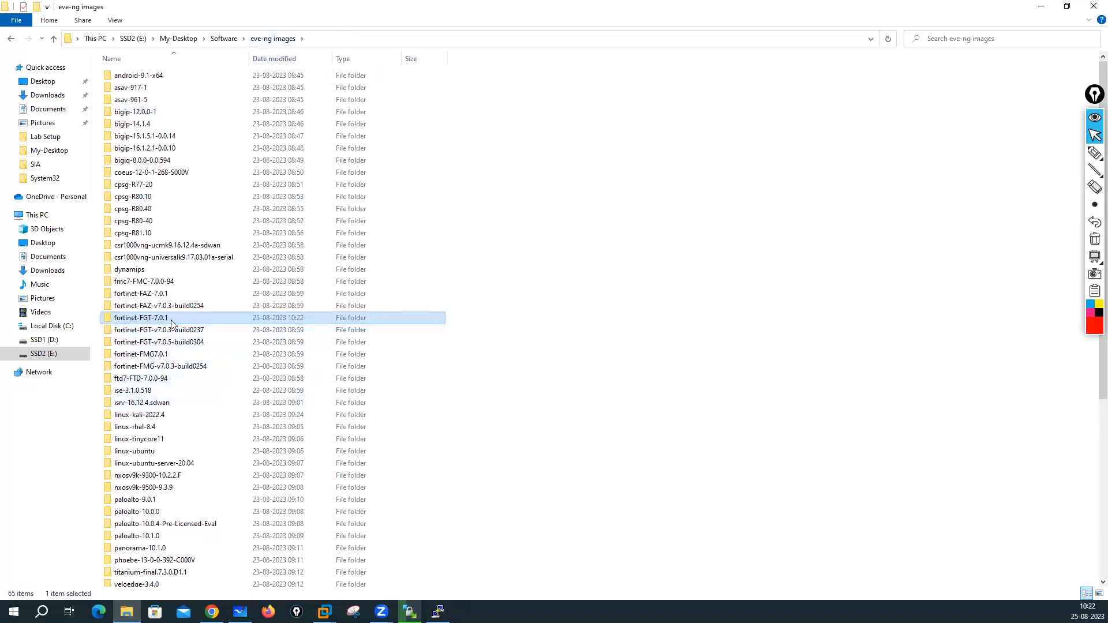
- Rename fmg.qcow2 in the fortinet-FMG7.0.1 folder to virtioa.qcow2
double_click(160, 354)
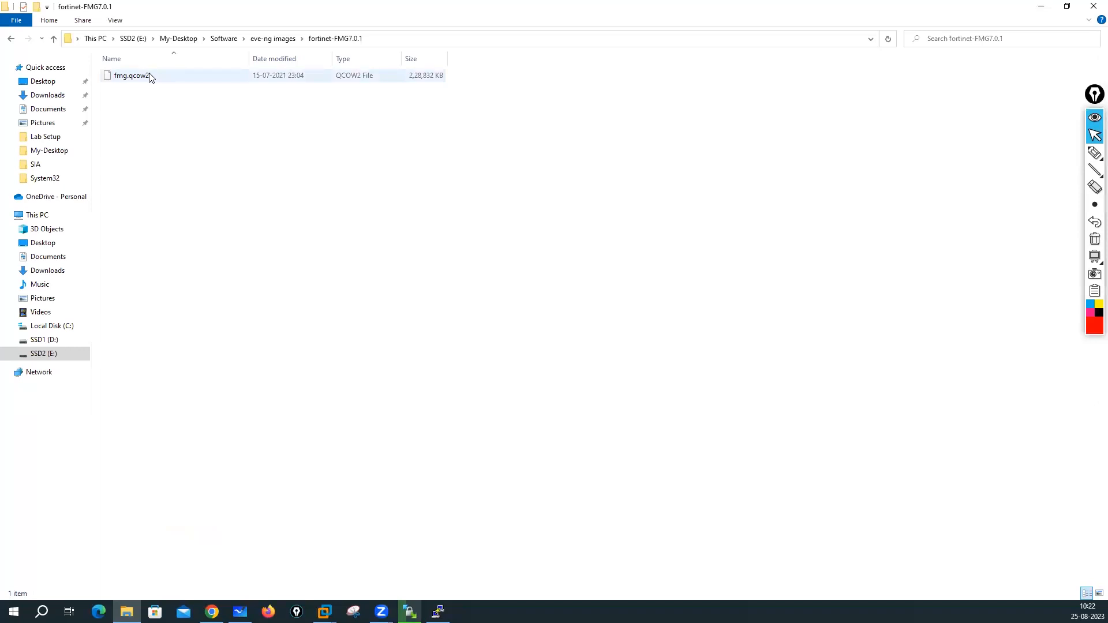
right_click(150, 76)
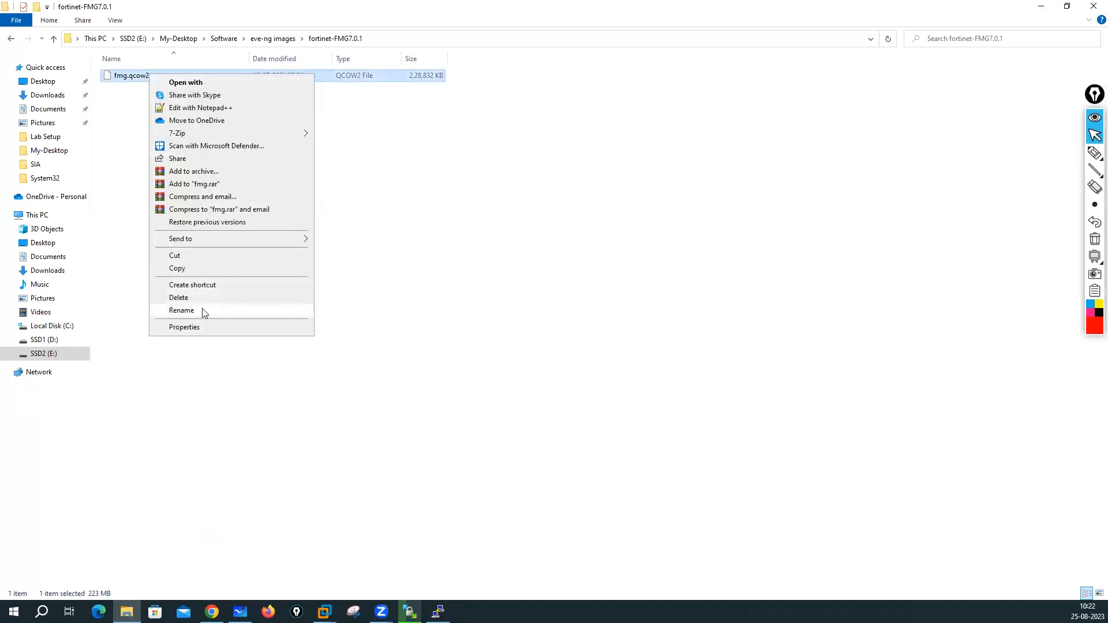
left_click(203, 312)
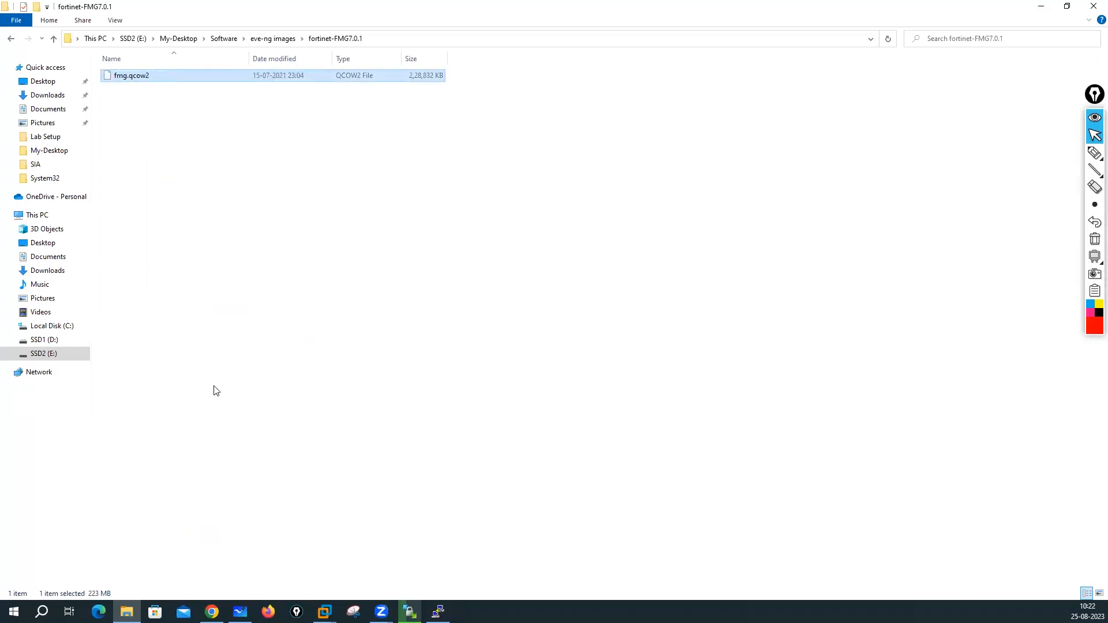
right_click(189, 209)
left_click(158, 83)
left_click(155, 78)
right_click(154, 76)
left_click(191, 314)
type("virtio")
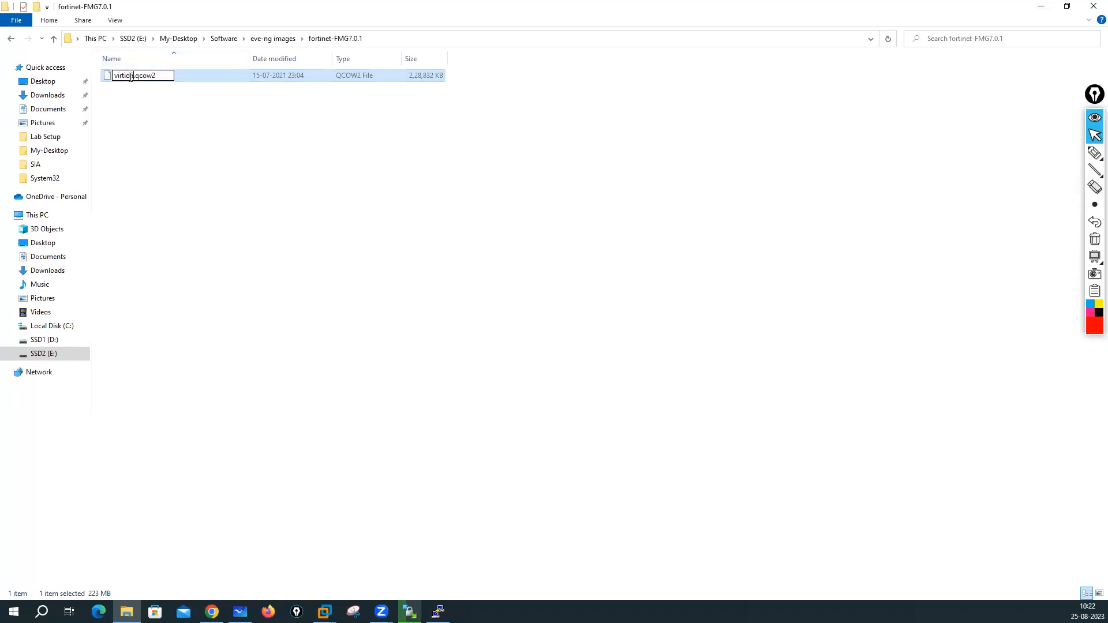
type("a")
left_click(228, 149)
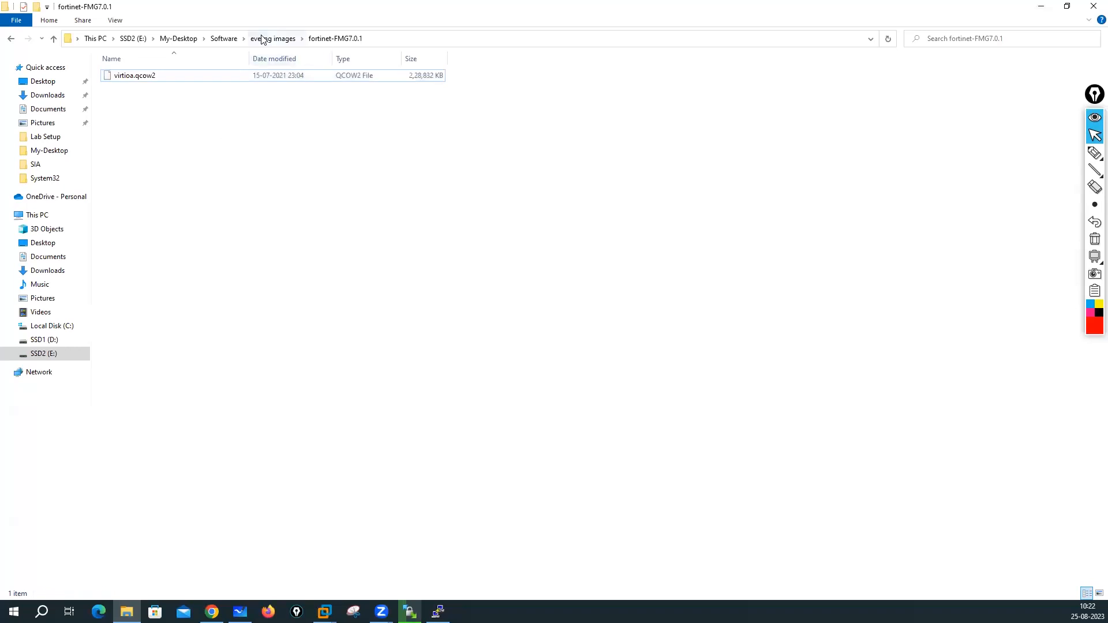
key("BackSpace")
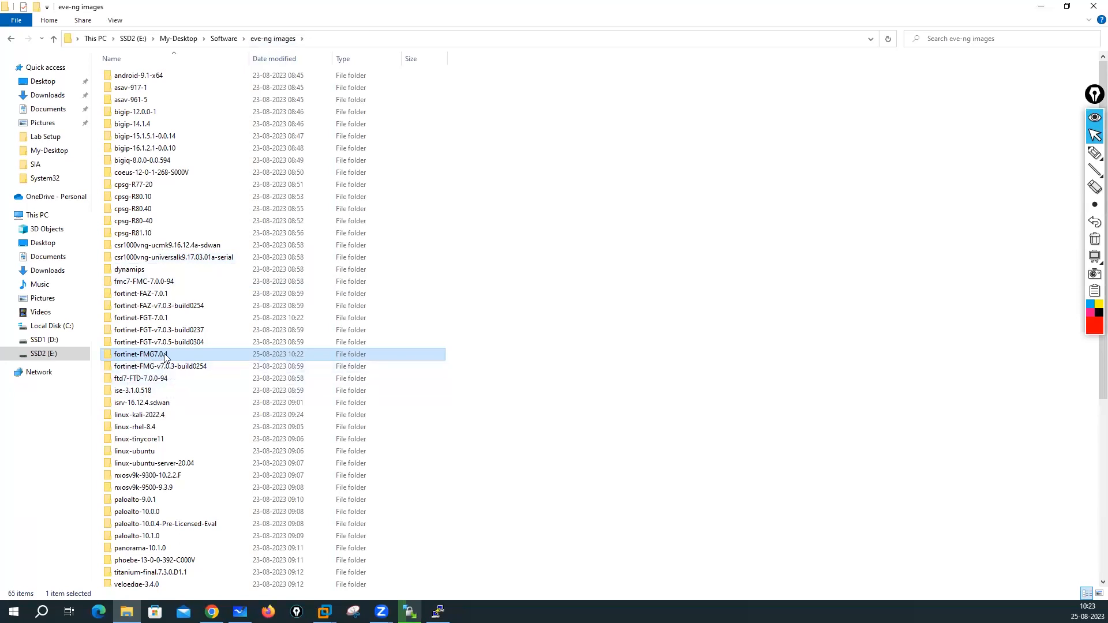
- Rename faz.qcow2 in the fortinet-FAZ-7.0.1 folder to virtioa.qcow2
double_click(157, 296)
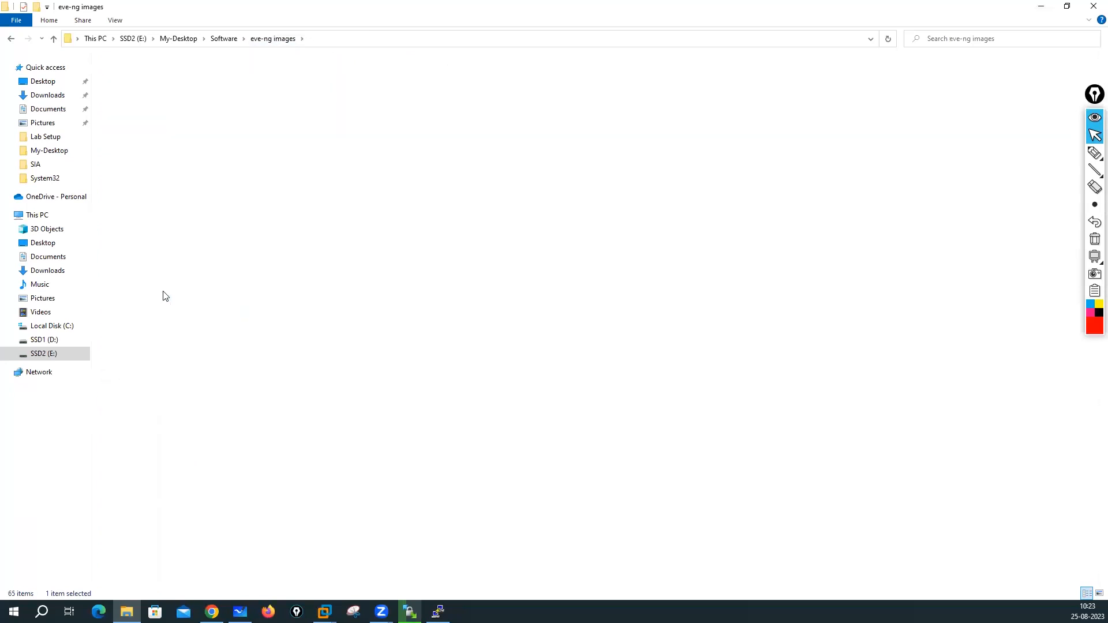
left_click(132, 77)
right_click(132, 75)
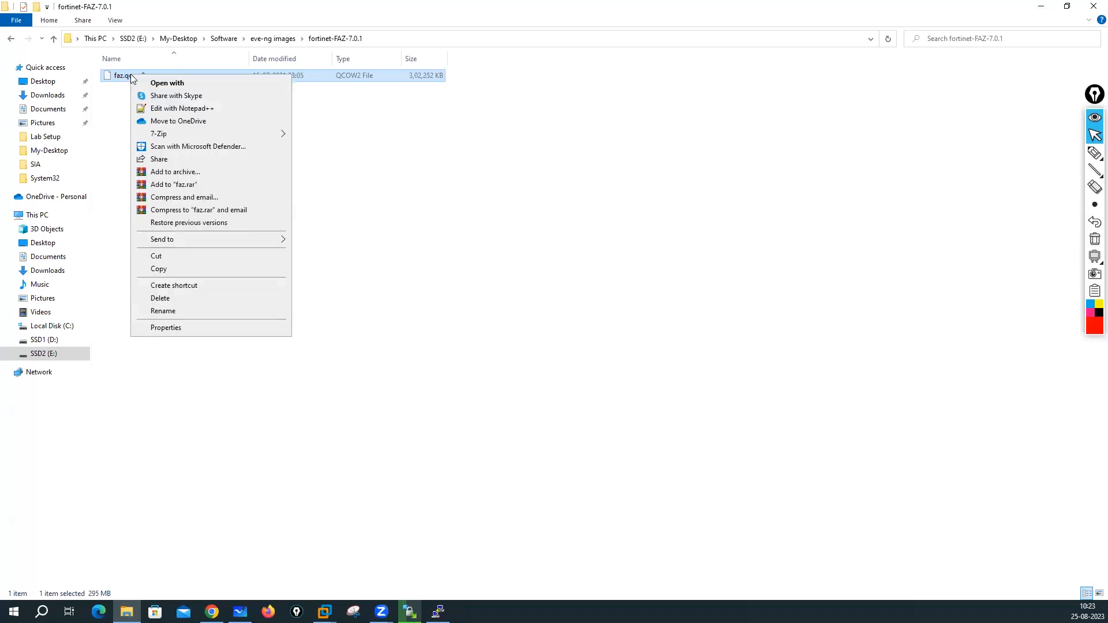
left_click(164, 311)
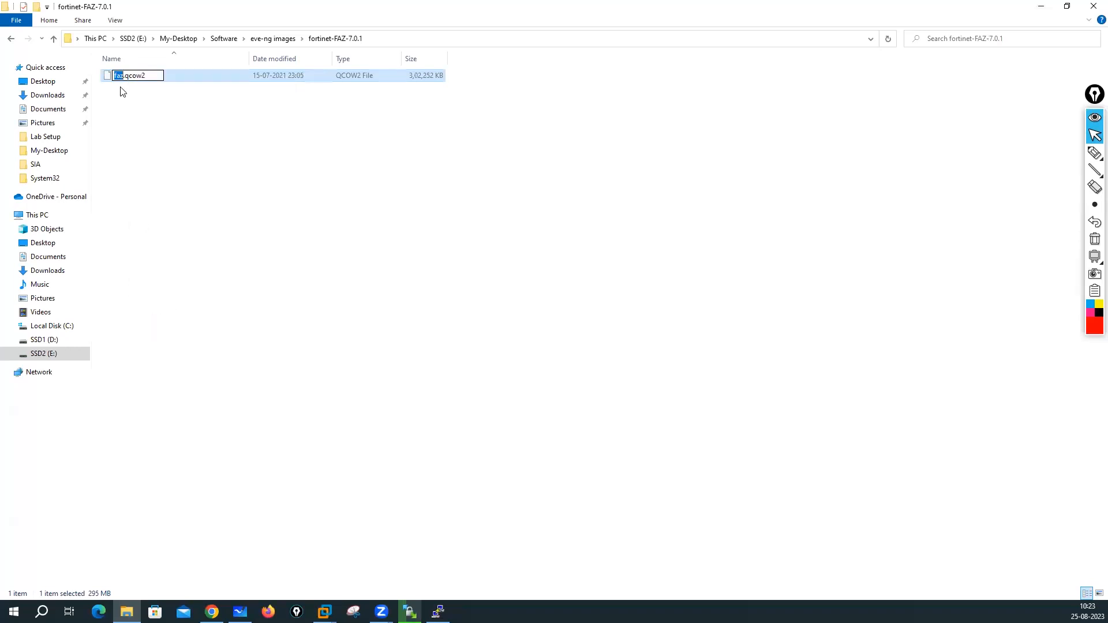
type("virtioa")
left_click(163, 155)
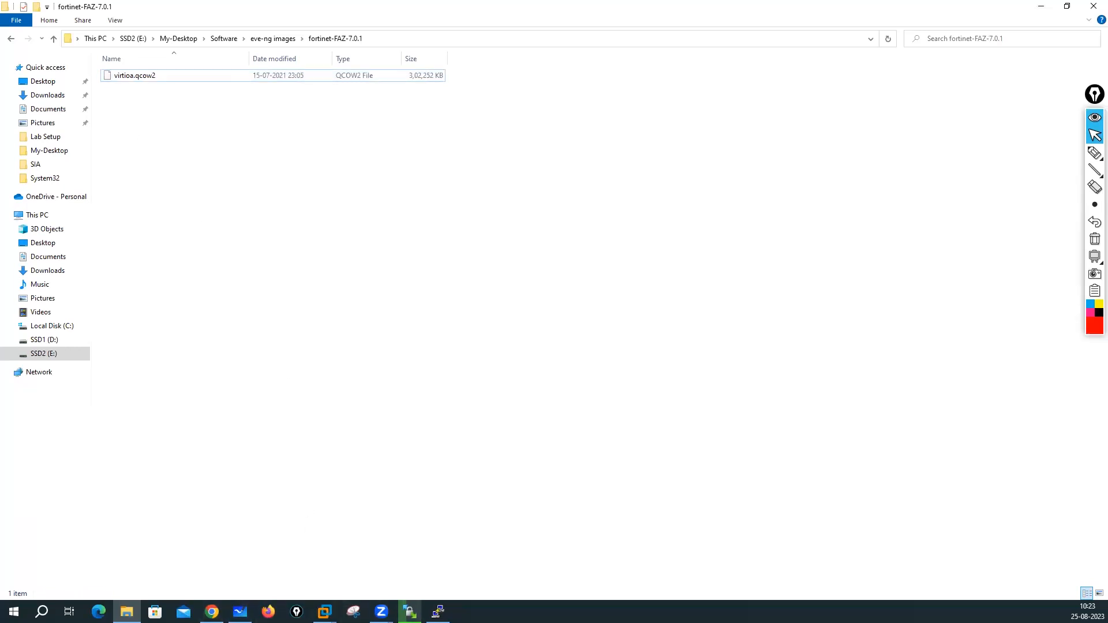
left_click(212, 612)
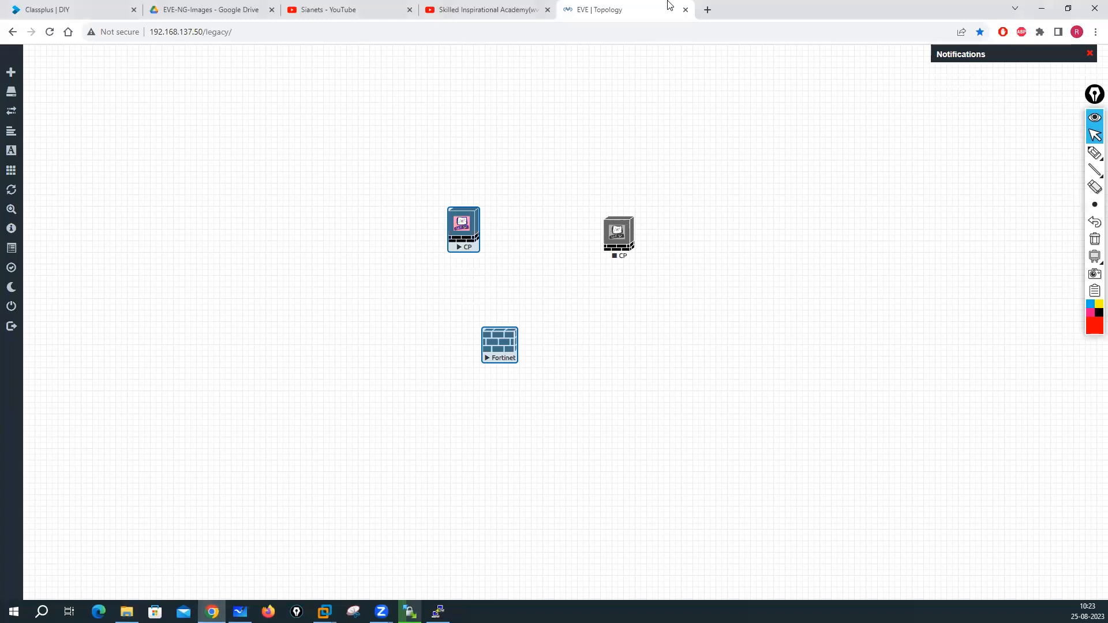
- Go to eve-ng.net in a new tab and open the Documentation's Qemu image namings page
left_click(707, 9)
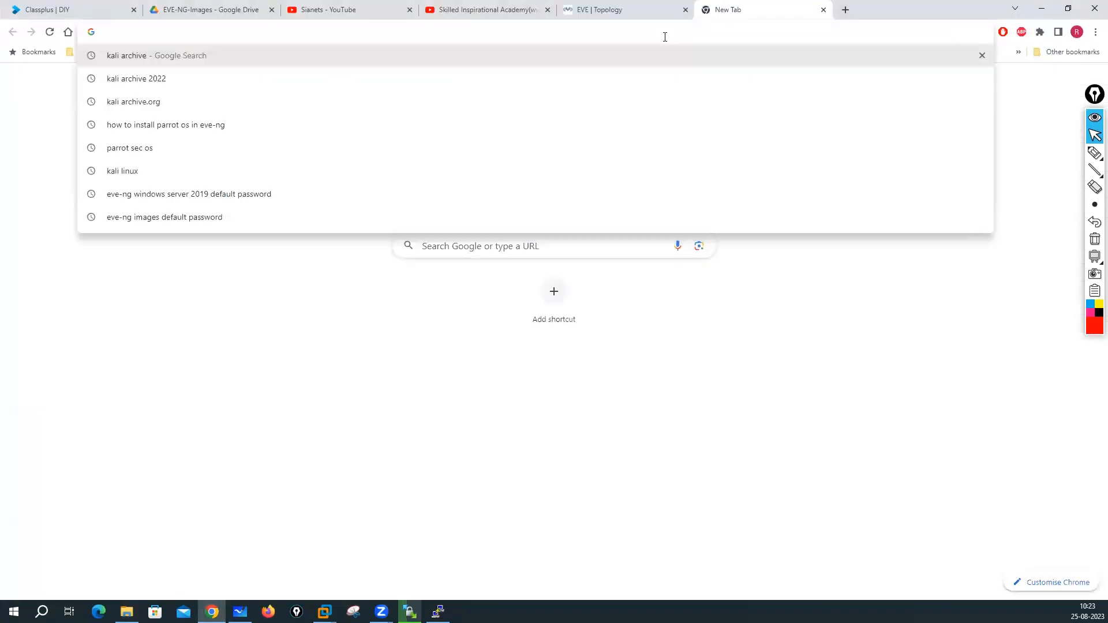
type("eve")
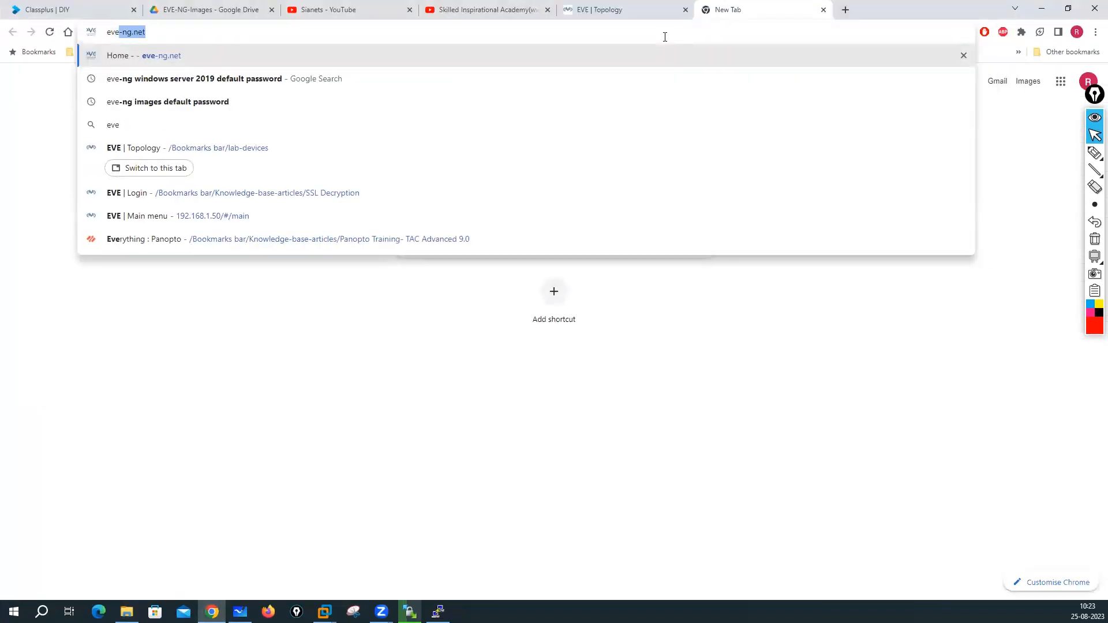
key("Return")
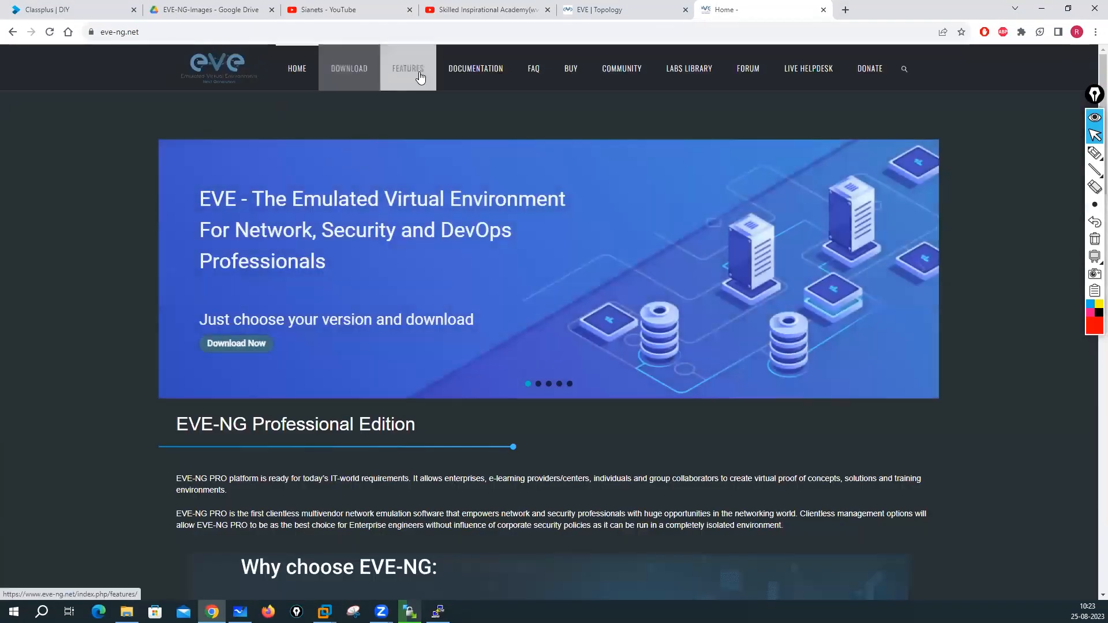
left_click(476, 70)
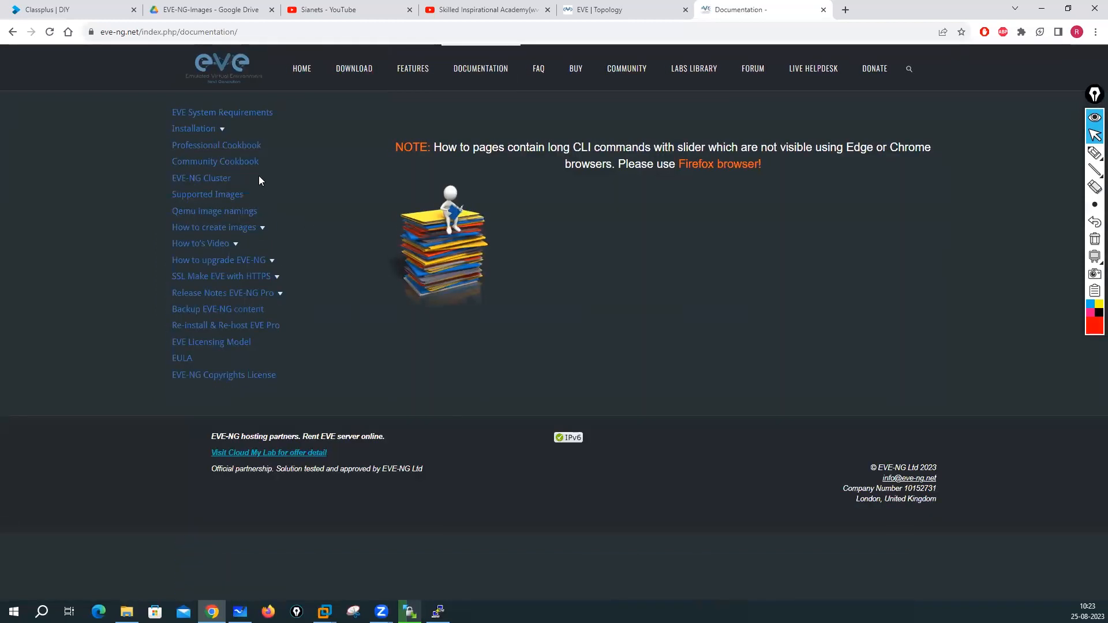
left_click(222, 132)
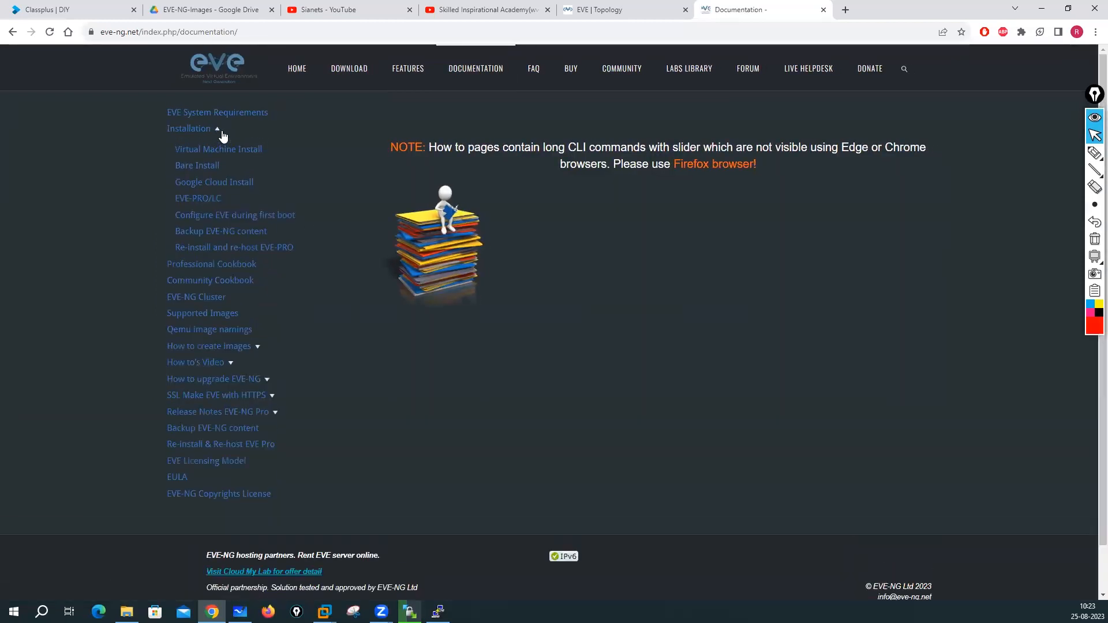
left_click(210, 337)
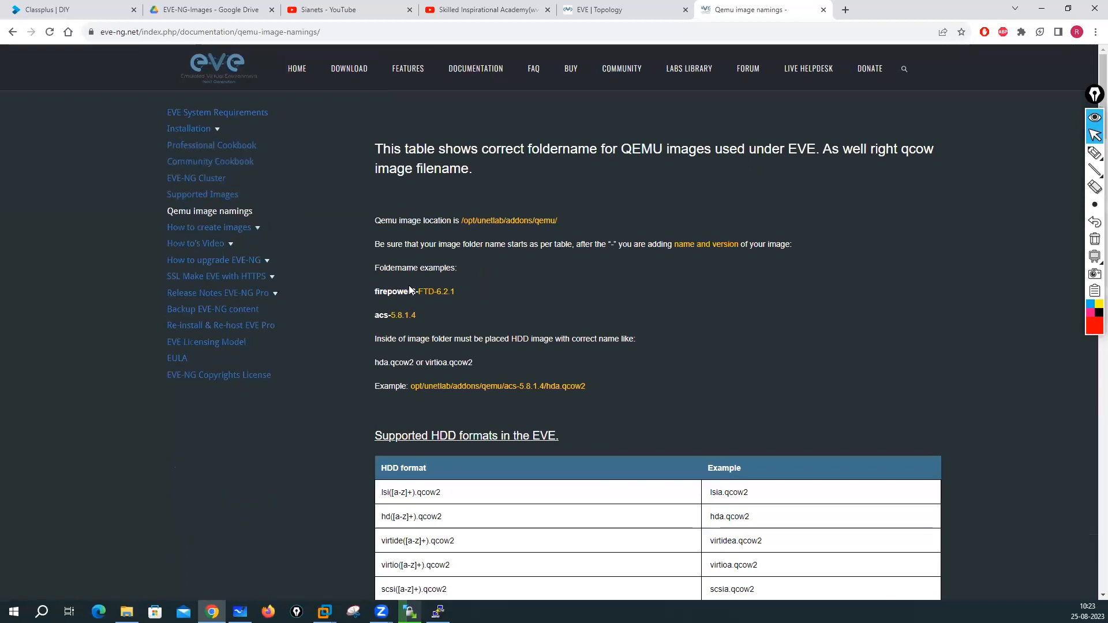
- Check the fortinet- folder prefix and virtioa disk name, then expand the How to create images list
scroll(645, 381, "down", 14)
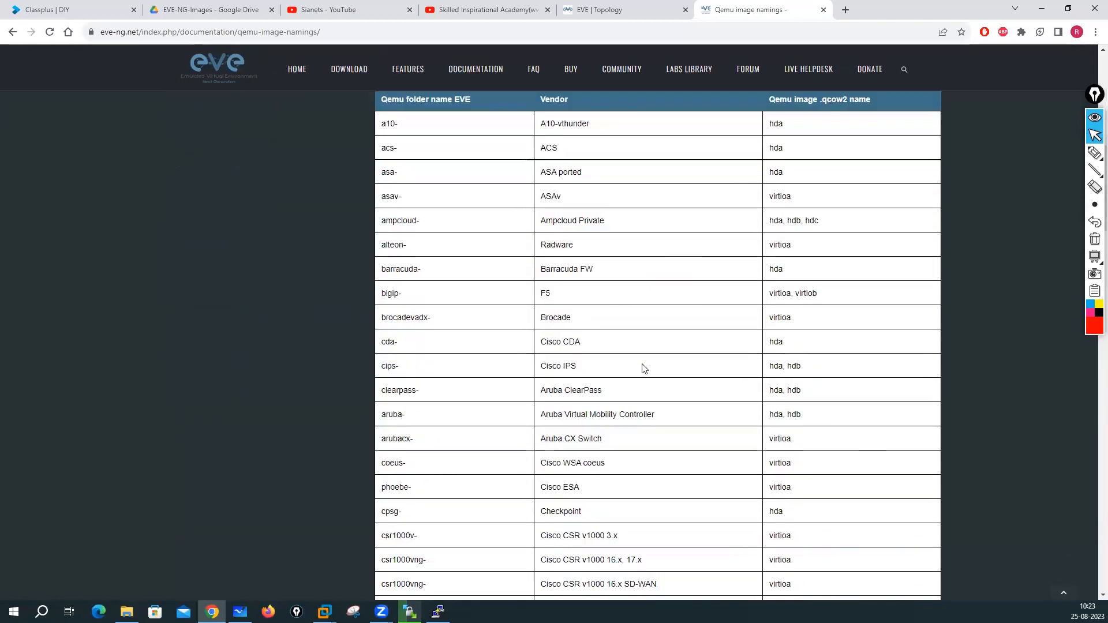
scroll(642, 368, "down", 3)
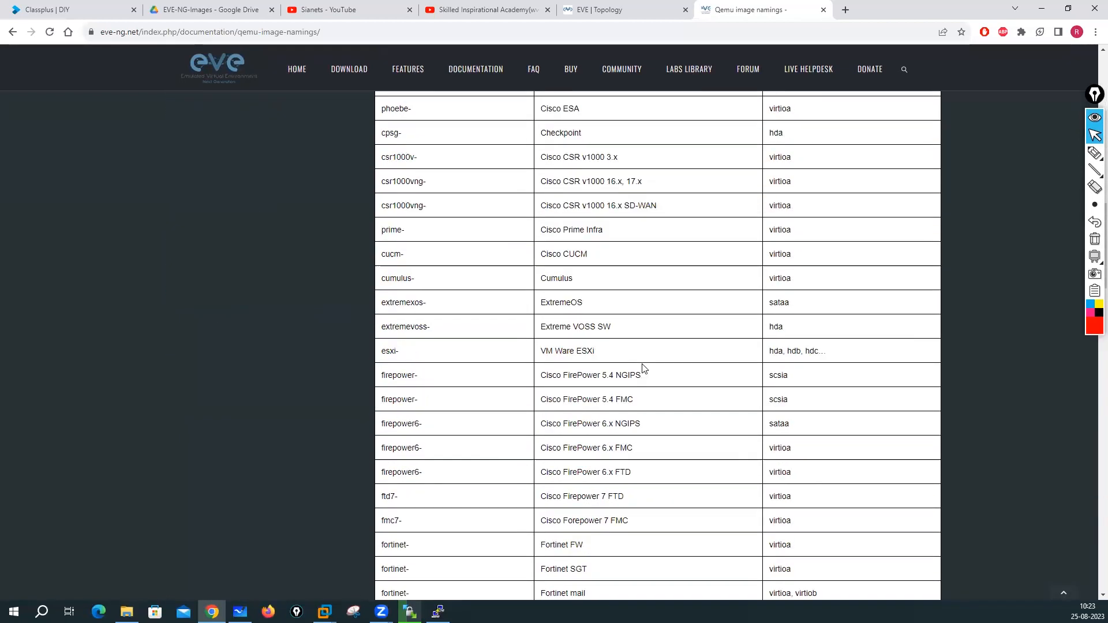
scroll(421, 404, "down", 1)
scroll(427, 433, "down", 2)
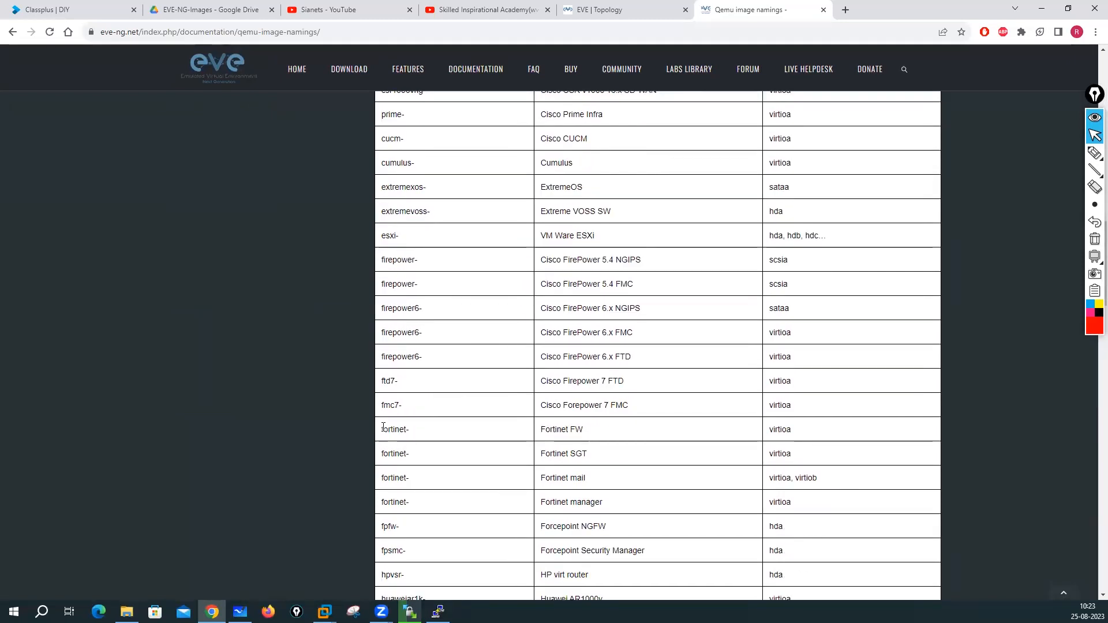
left_click_drag(414, 437, 441, 460)
left_click(430, 460)
scroll(804, 431, "down", 1)
left_click_drag(771, 374, 748, 383)
scroll(748, 383, "up", 2)
scroll(748, 383, "down", 2)
scroll(748, 383, "up", 11)
scroll(749, 382, "up", 10)
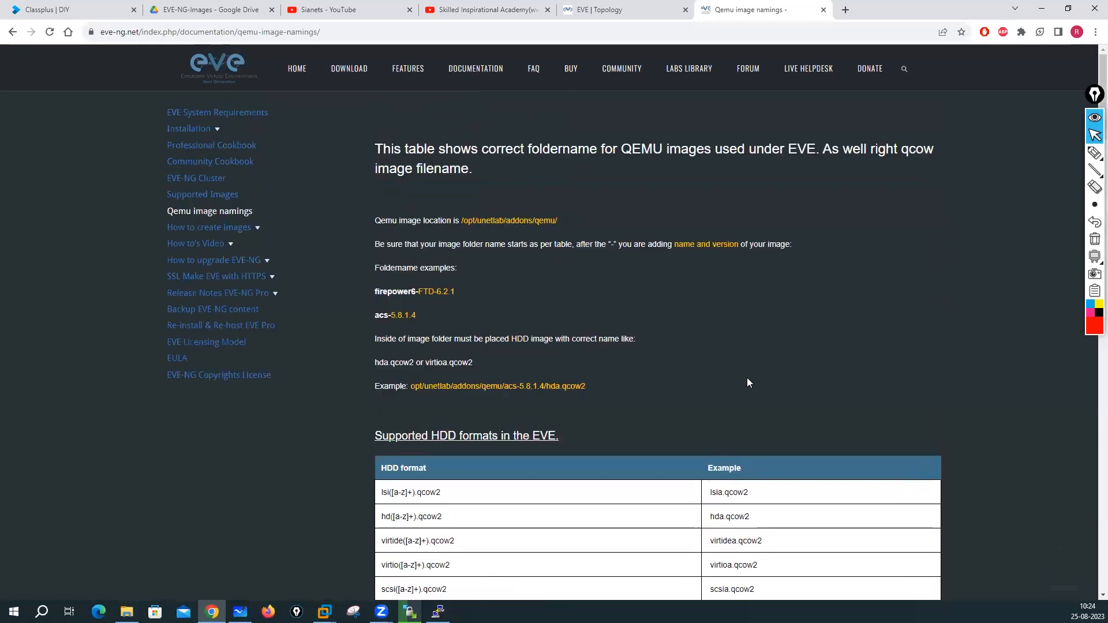
left_click(256, 231)
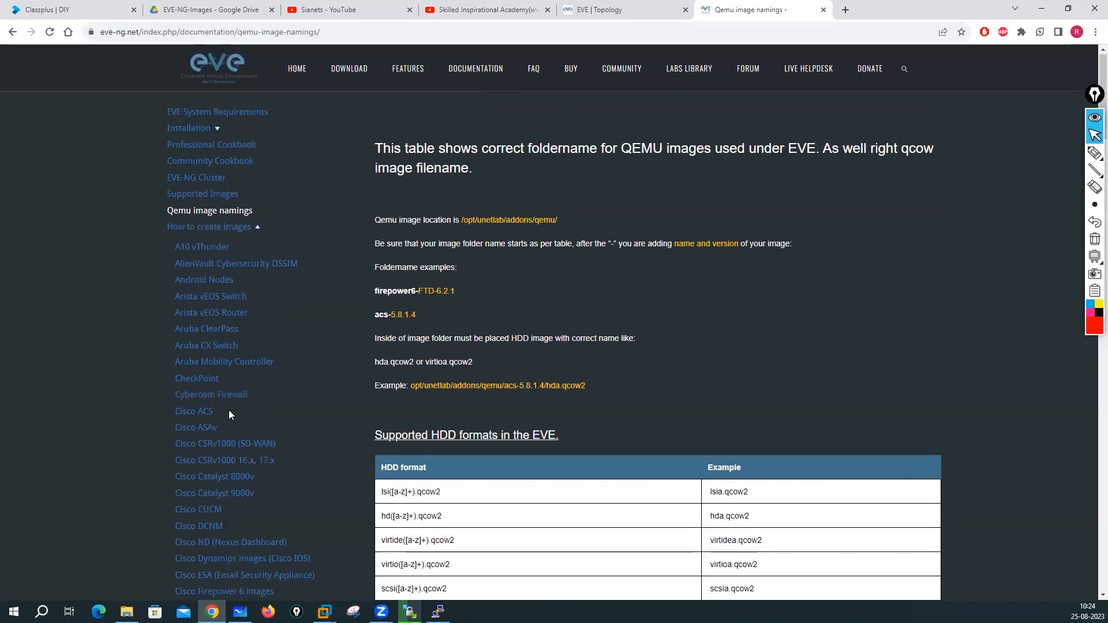
scroll(229, 408, "down", 3)
scroll(228, 394, "down", 4)
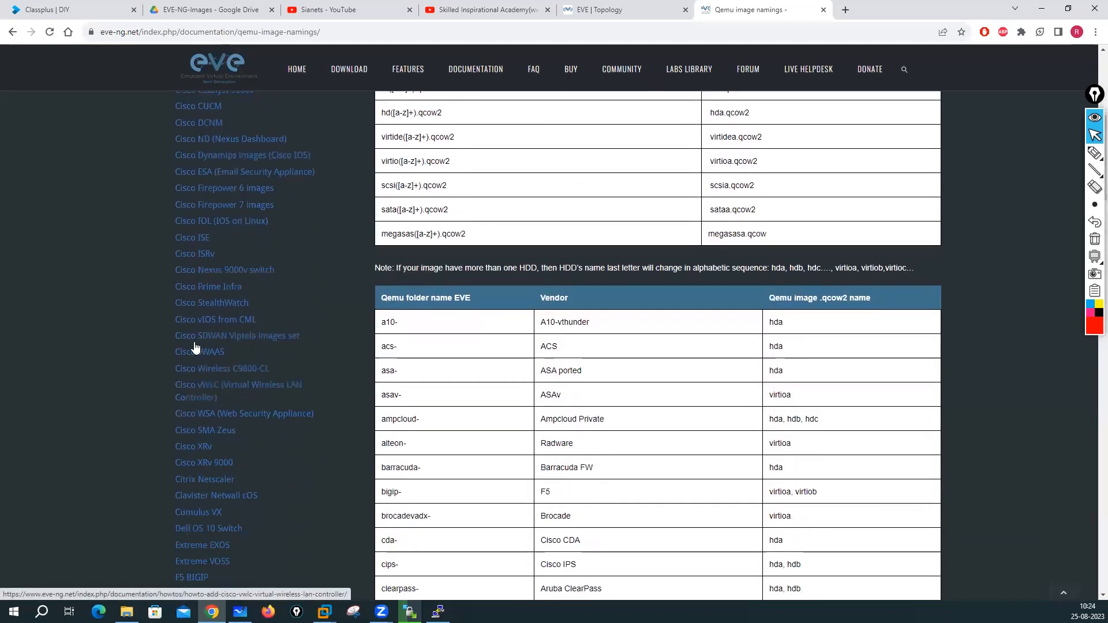
scroll(204, 468, "down", 3)
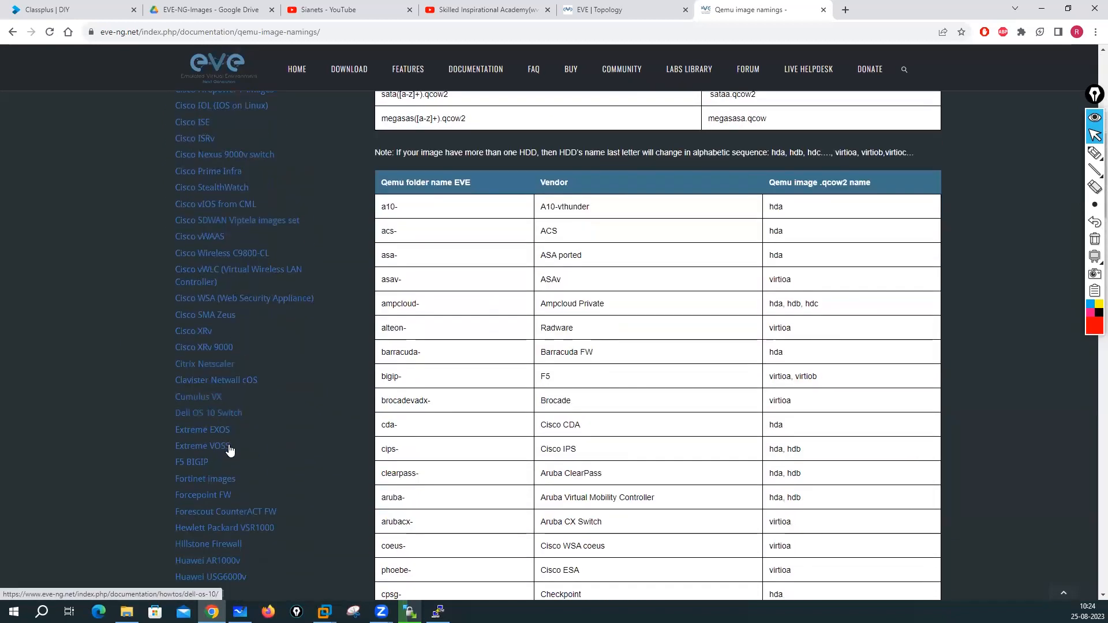
scroll(229, 447, "down", 1)
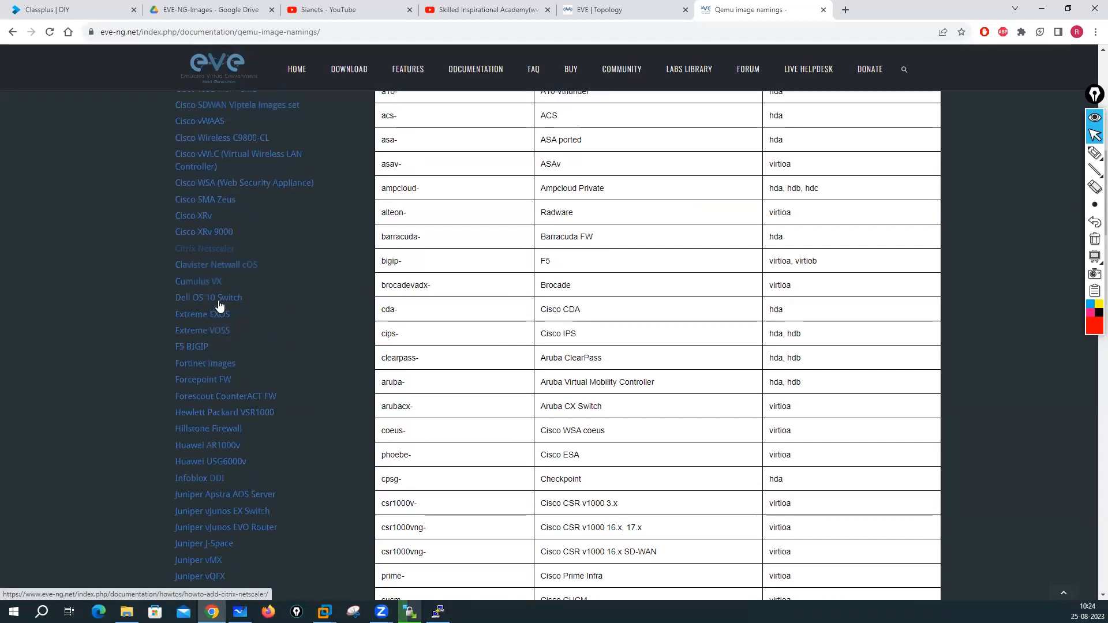
- Read the Fortinet images guide confirming virtioa.qcow2 as the name, then check the WinSCP upload
left_click(203, 362)
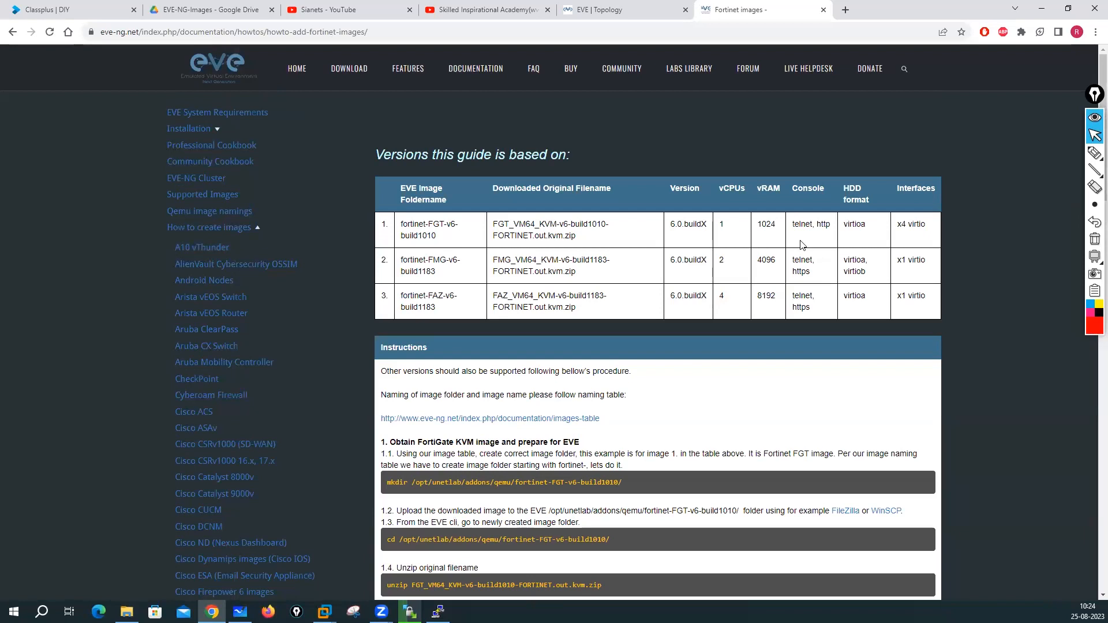
scroll(635, 335, "down", 1)
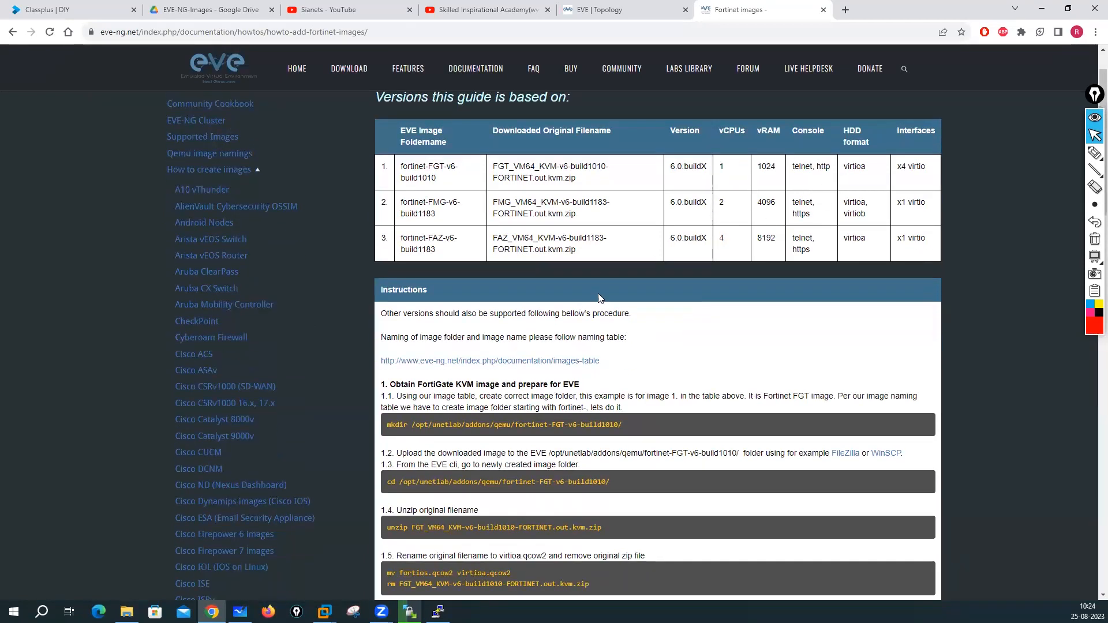
double_click(847, 166)
scroll(472, 354, "down", 3)
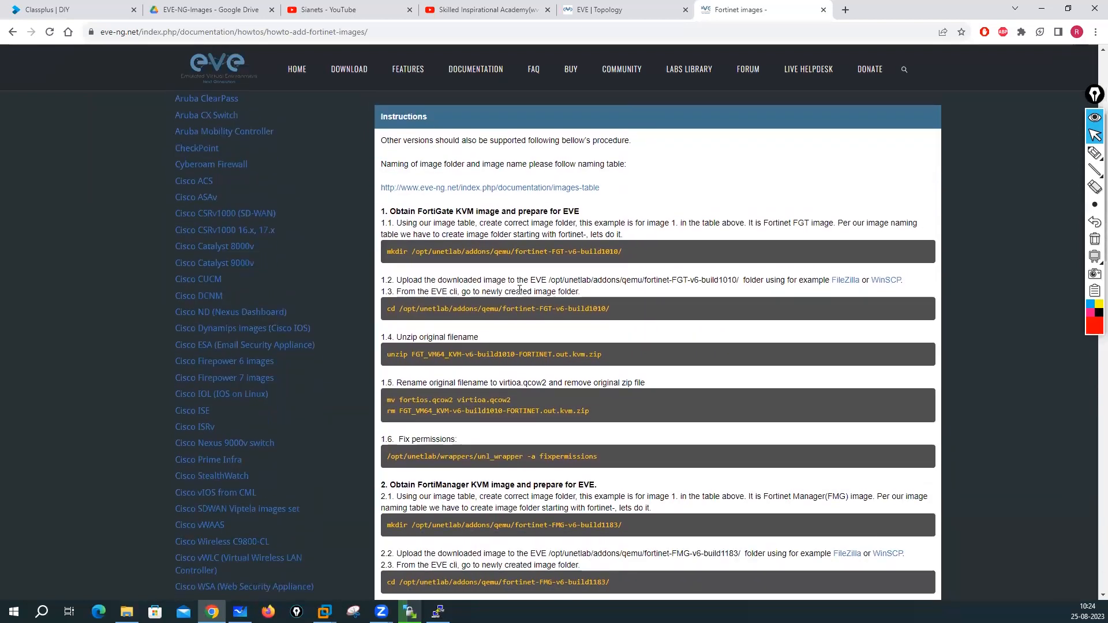
scroll(518, 290, "down", 3)
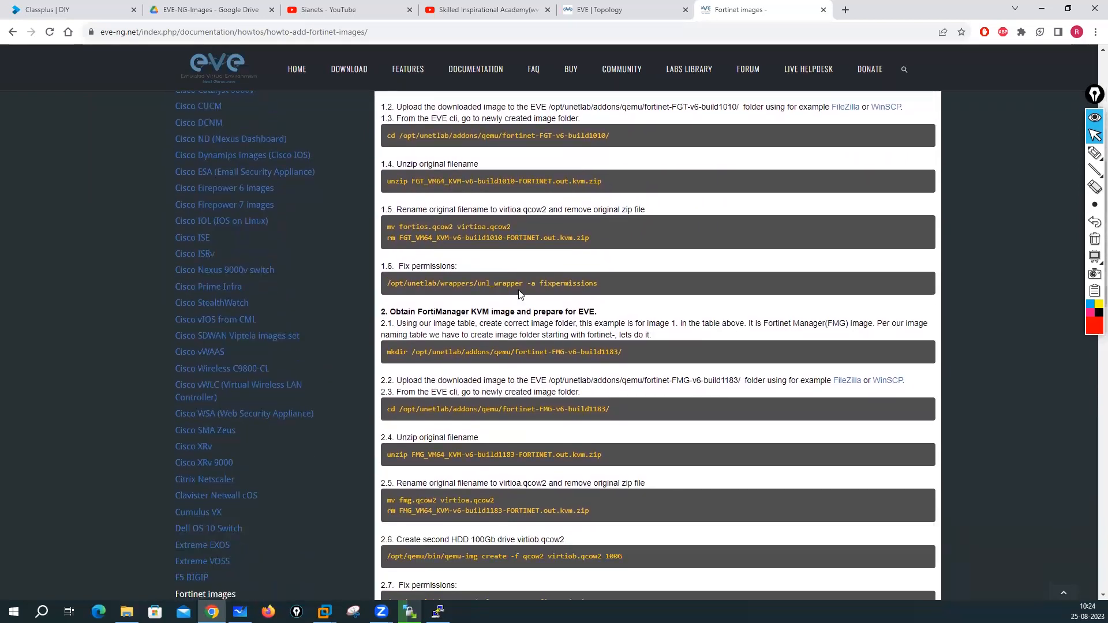
left_click_drag(488, 226, 512, 226)
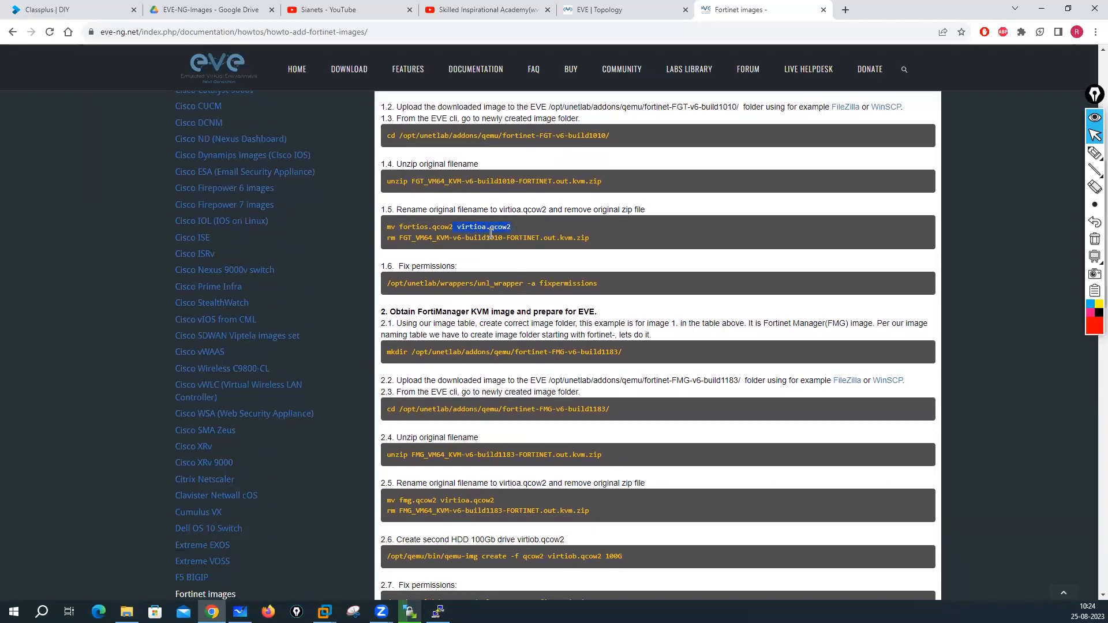
scroll(510, 379, "down", 7)
scroll(510, 379, "up", 12)
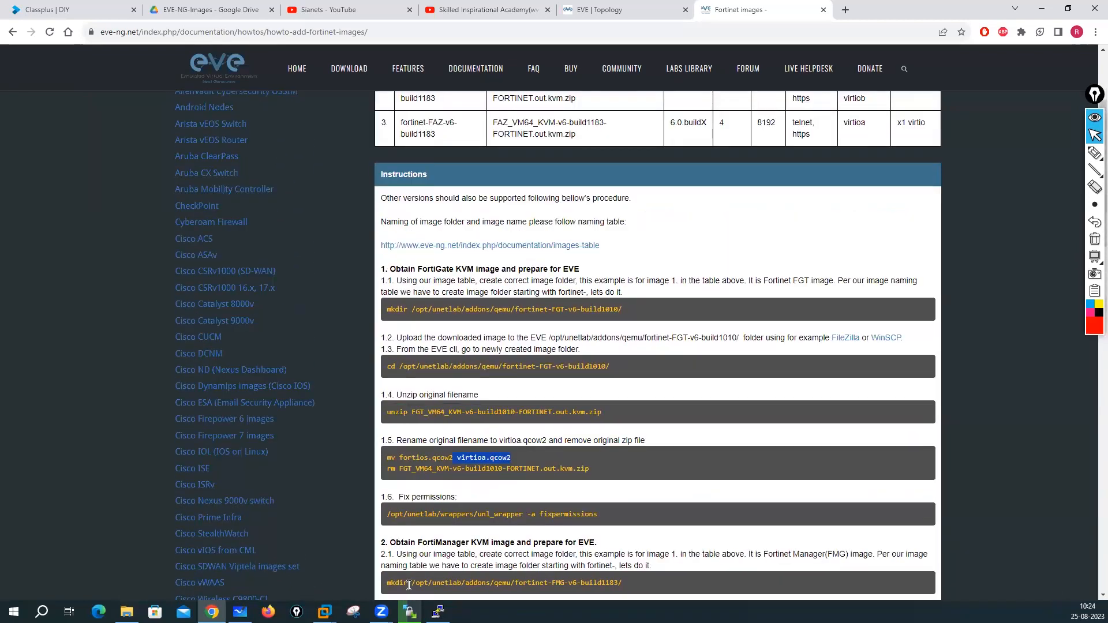
left_click(409, 612)
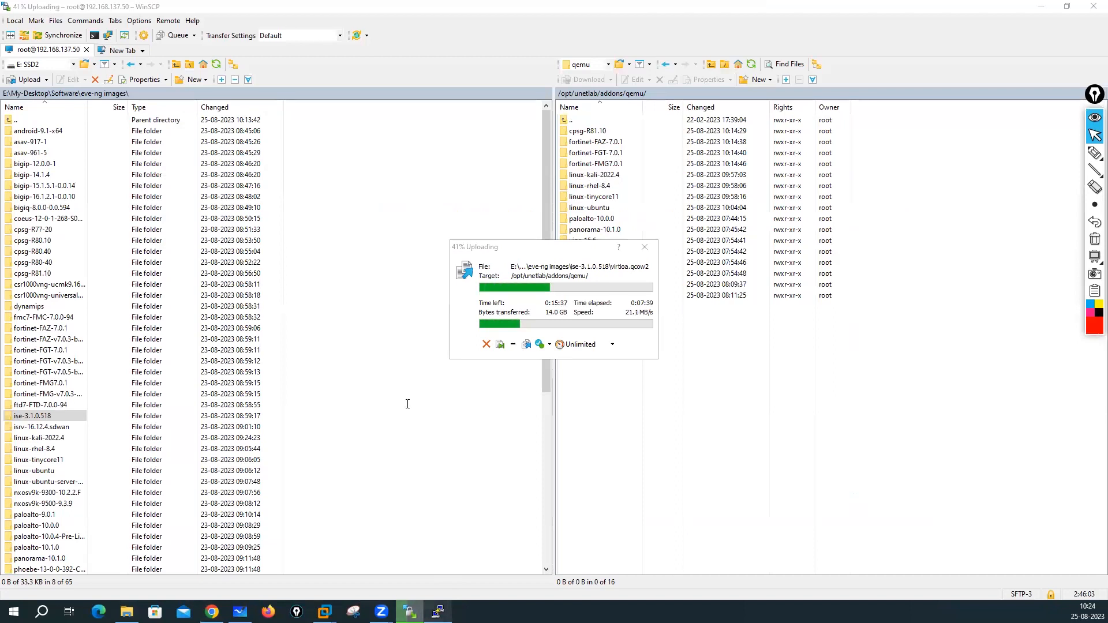
- In the SSH session, rename fortios.qcow2 to virtioa.qcow2 with mv and verify with ls -l
key("alt+Tab")
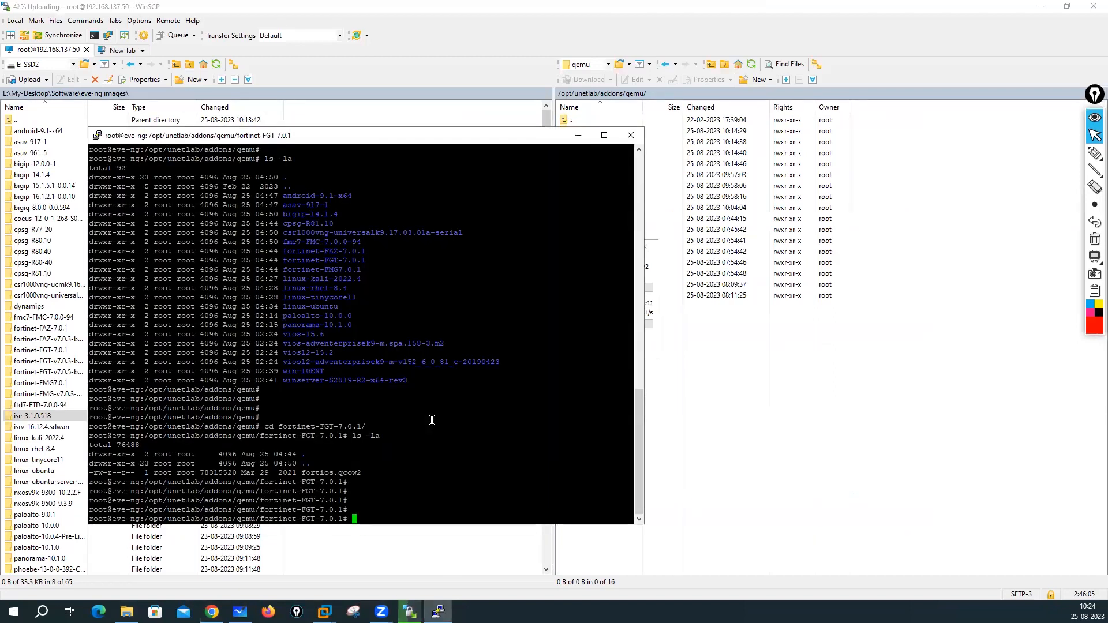
type("ls -la")
key("Return")
key("Return")
key("Return")
key("Return")
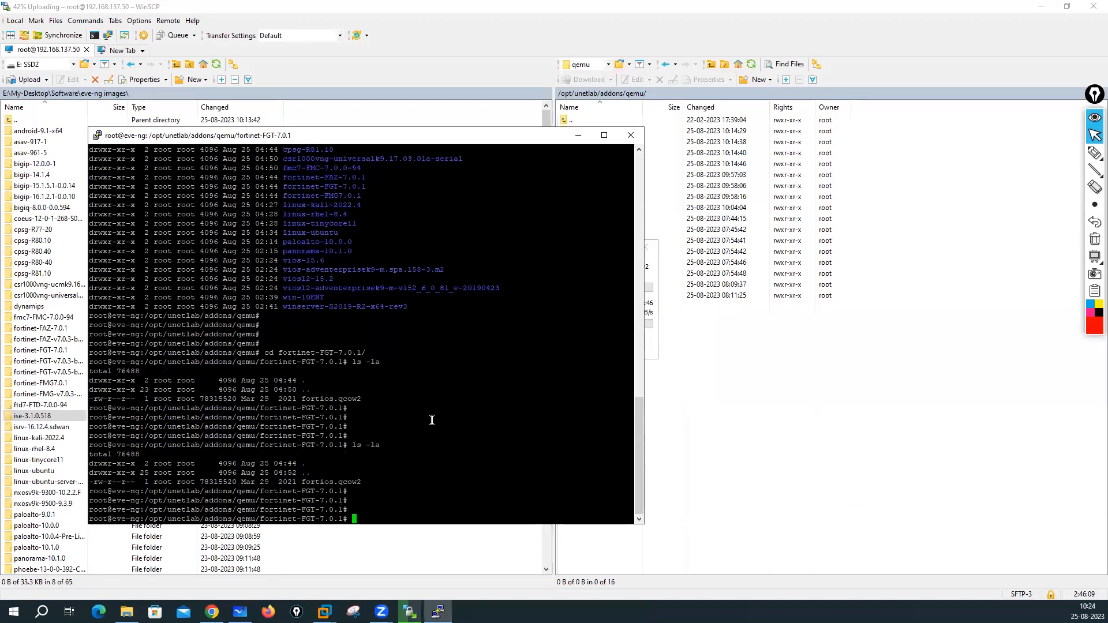
type("mv")
type(" v")
key("BackSpace")
key("BackSpace")
key("BackSpace")
type("fo")
key("Tab")
type("virtioa.")
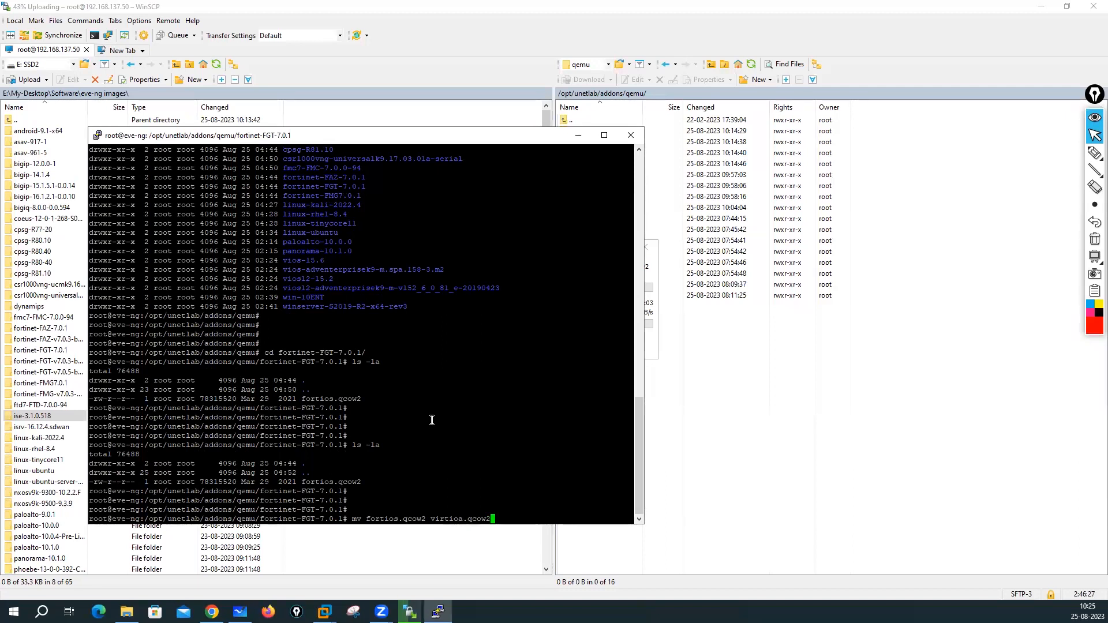
key("Return")
key("Return")
key("Return")
type("ls -l")
key("Return")
key("Return")
key("Return")
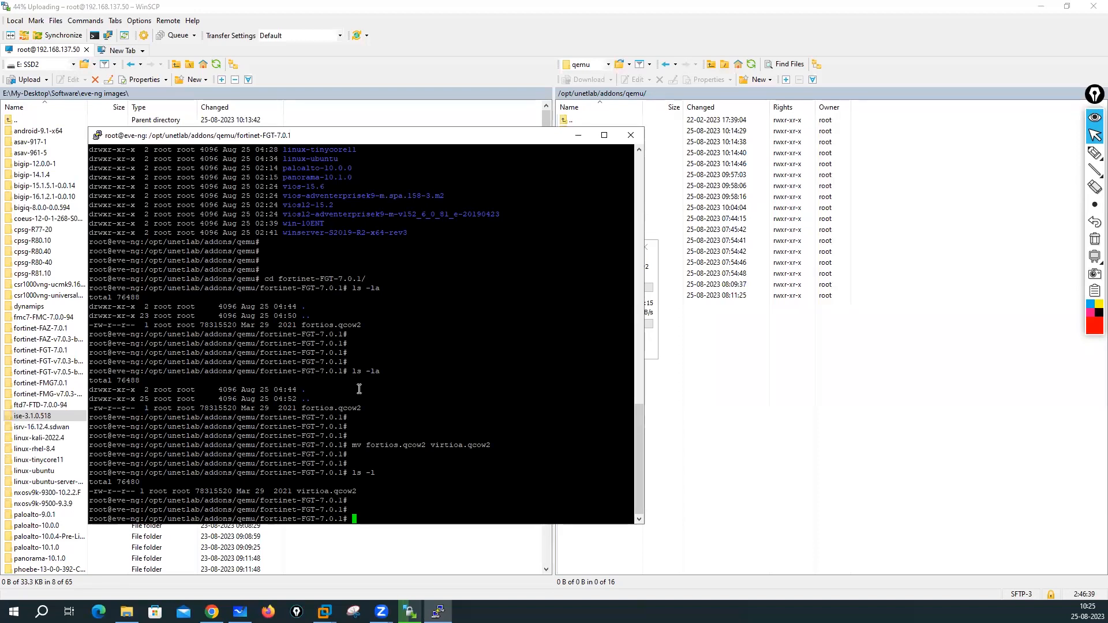
- Return to the EVE lab topology in the browser and open the CP and Fortinet nodes' actions
left_click(211, 611)
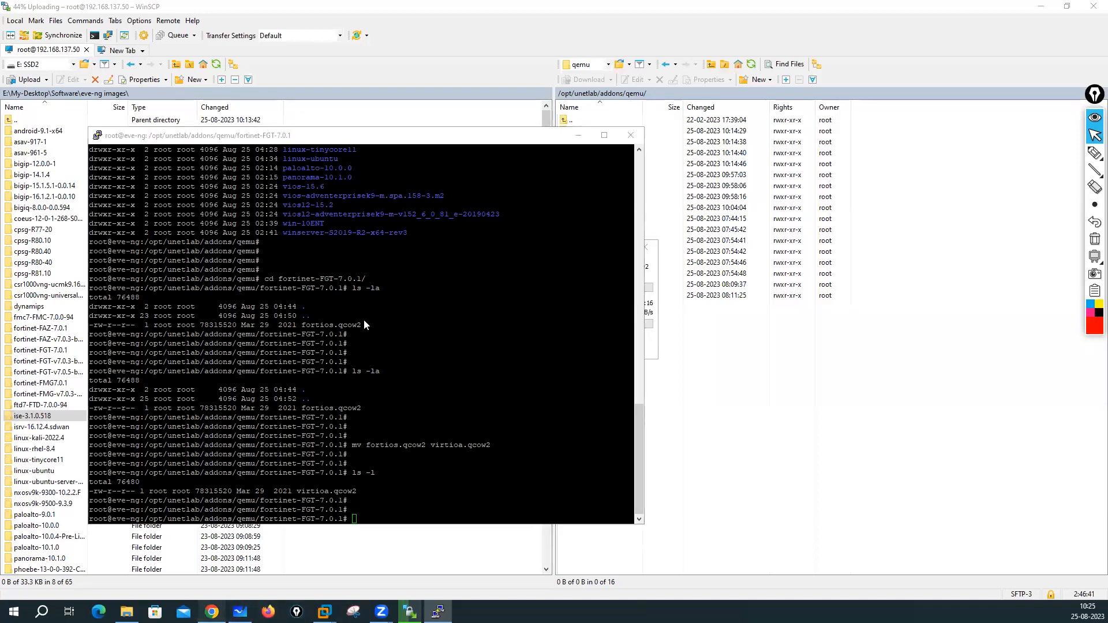
left_click(603, 10)
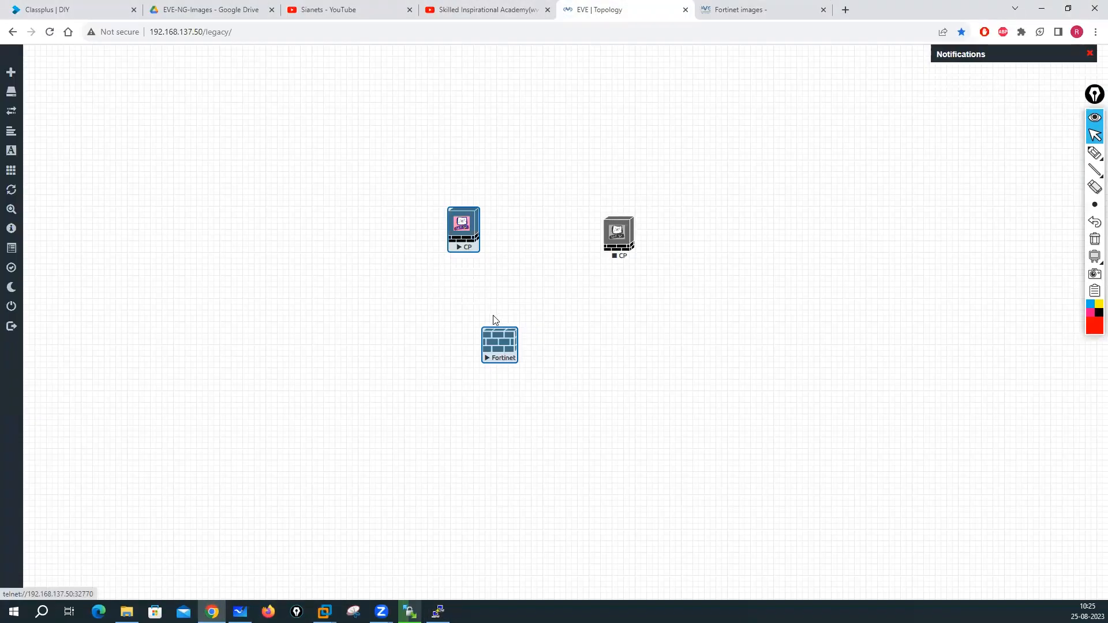
right_click(507, 350)
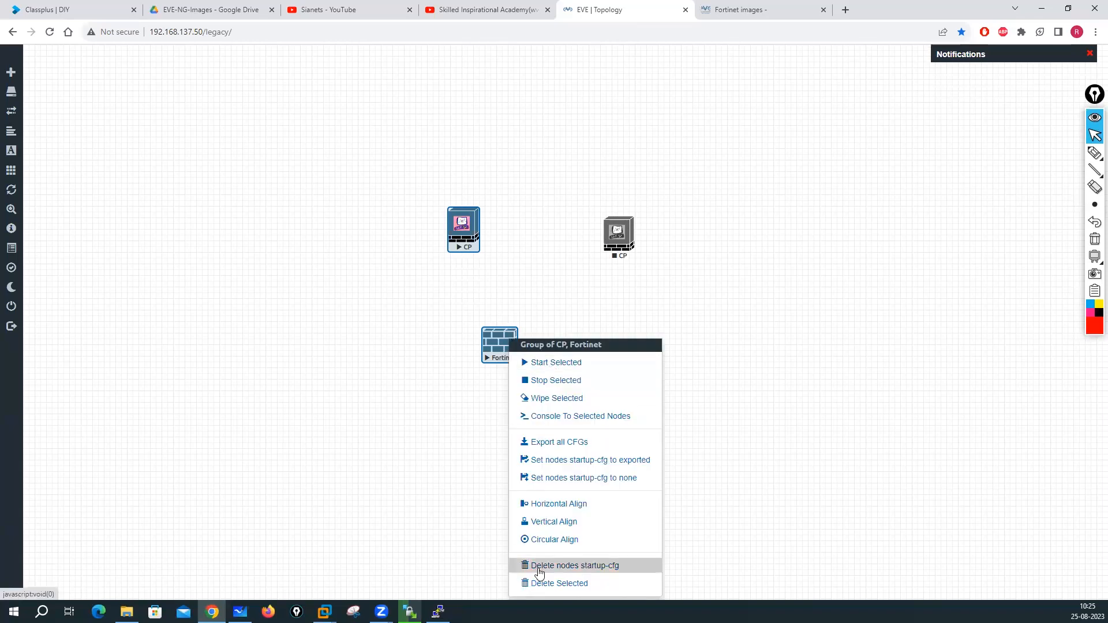
- Refresh the topology, stop the Fortinet node, and open its Edit Node settings
left_click(416, 407)
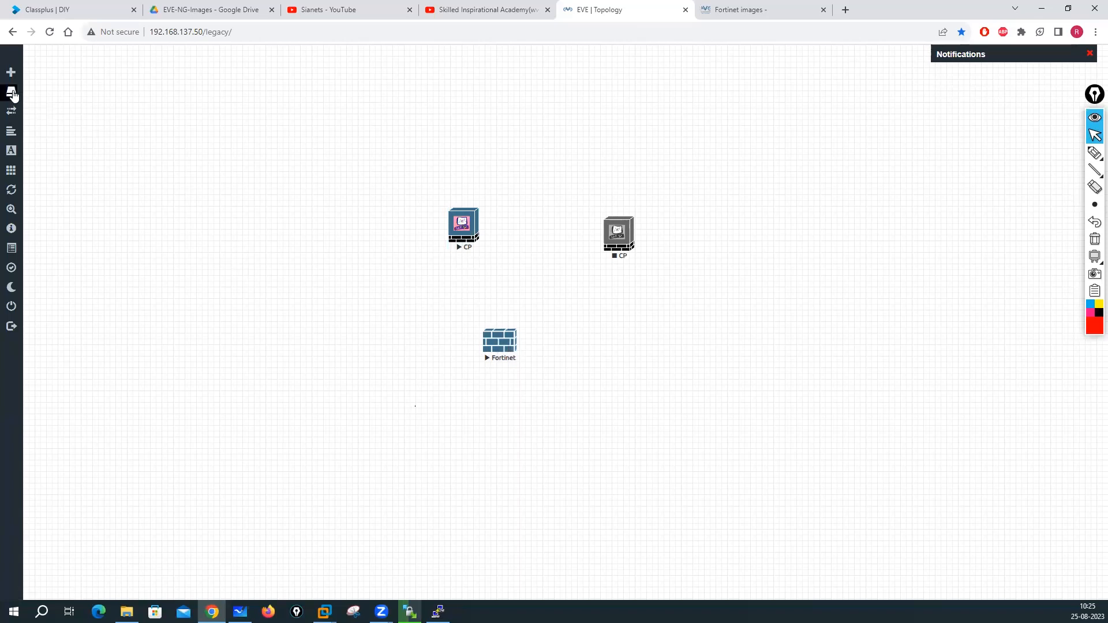
left_click(11, 191)
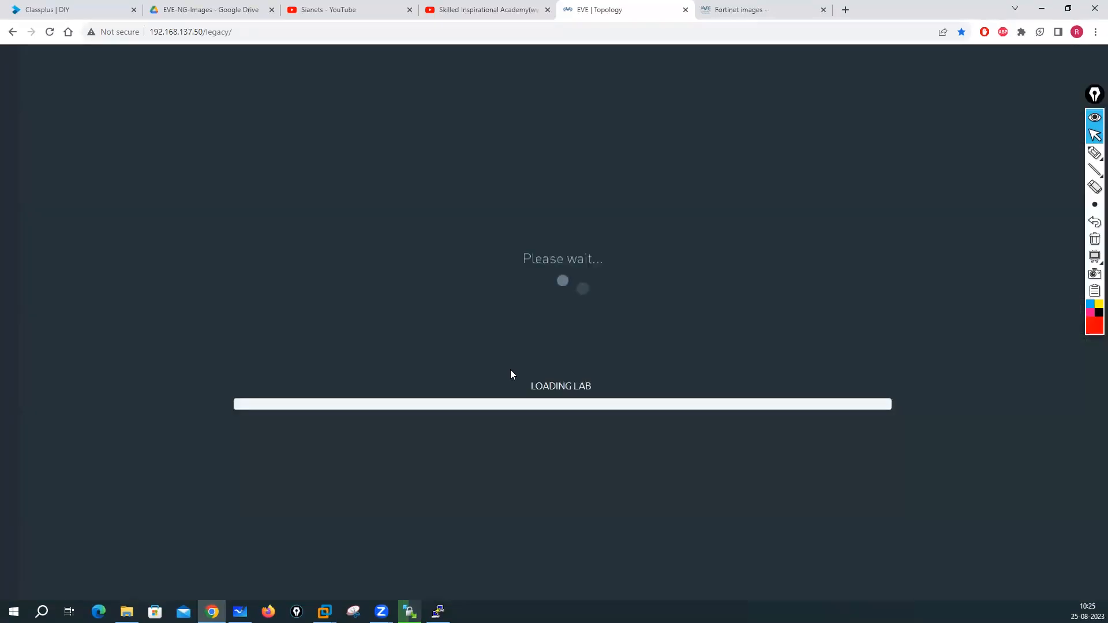
right_click(501, 345)
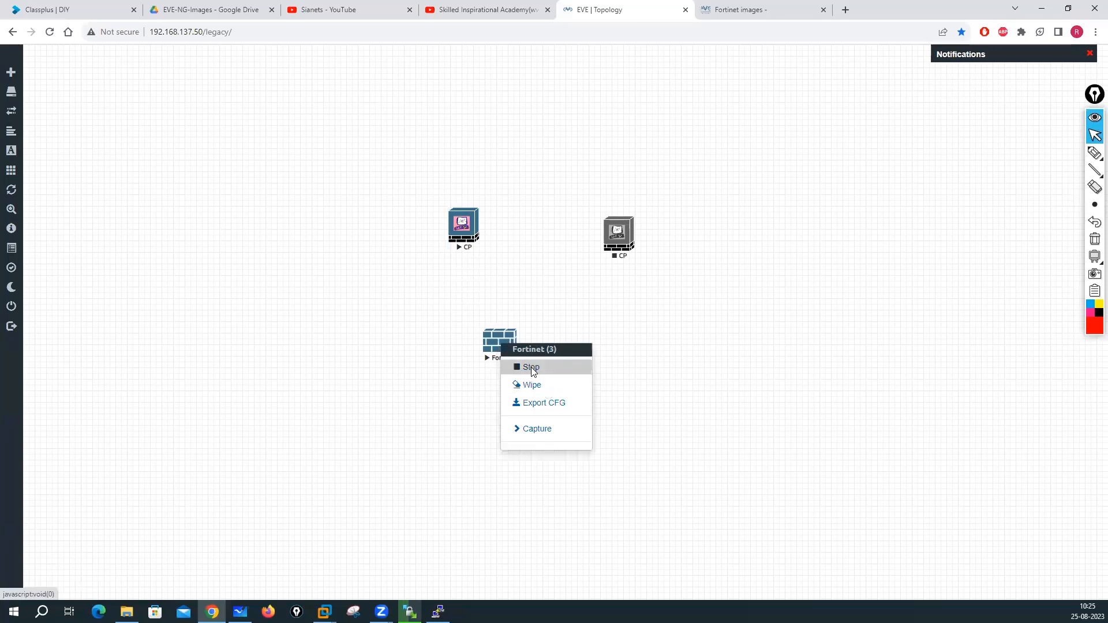
left_click(531, 367)
right_click(506, 346)
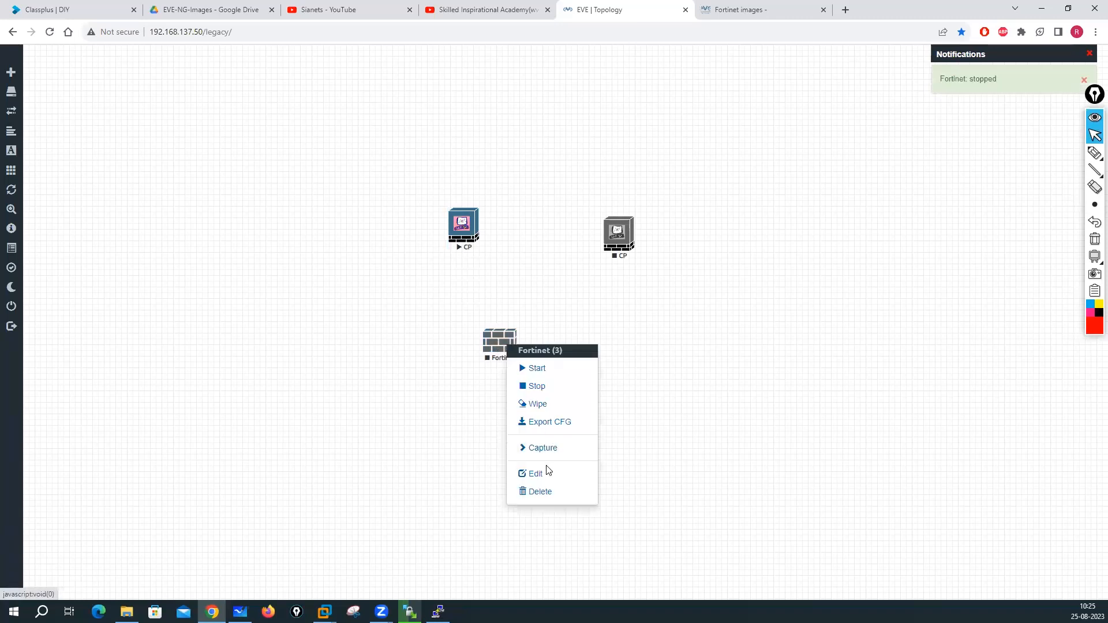
left_click(531, 473)
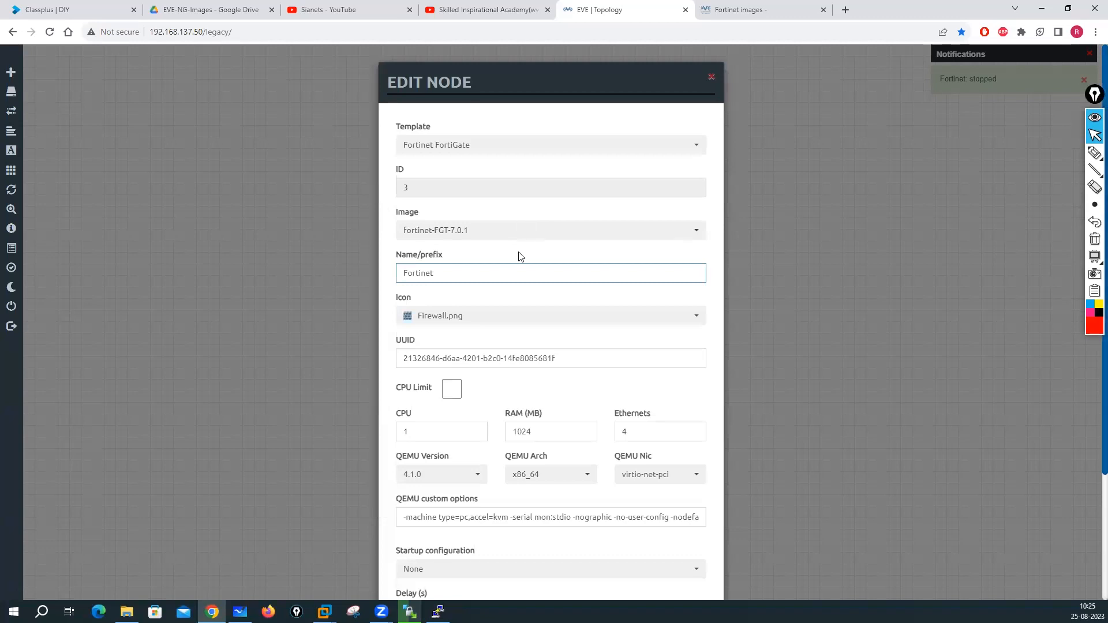
- Switch the Fortinet node image to fortinet-FAZ-7.0.1 and back to fortinet-FGT-7.0.1, then save
left_click(698, 235)
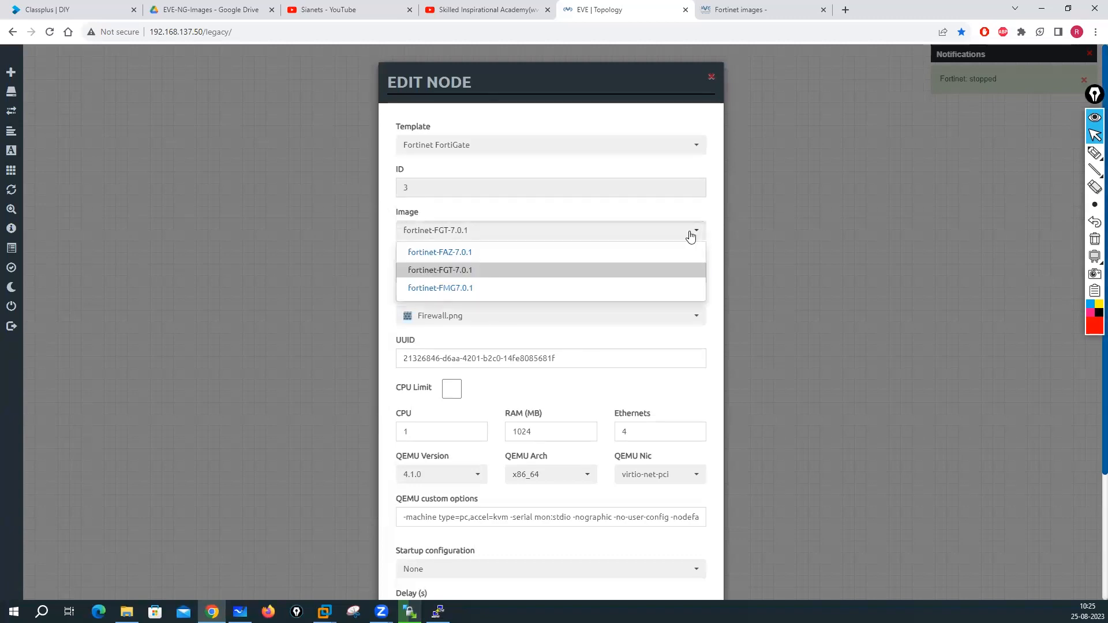
left_click(447, 254)
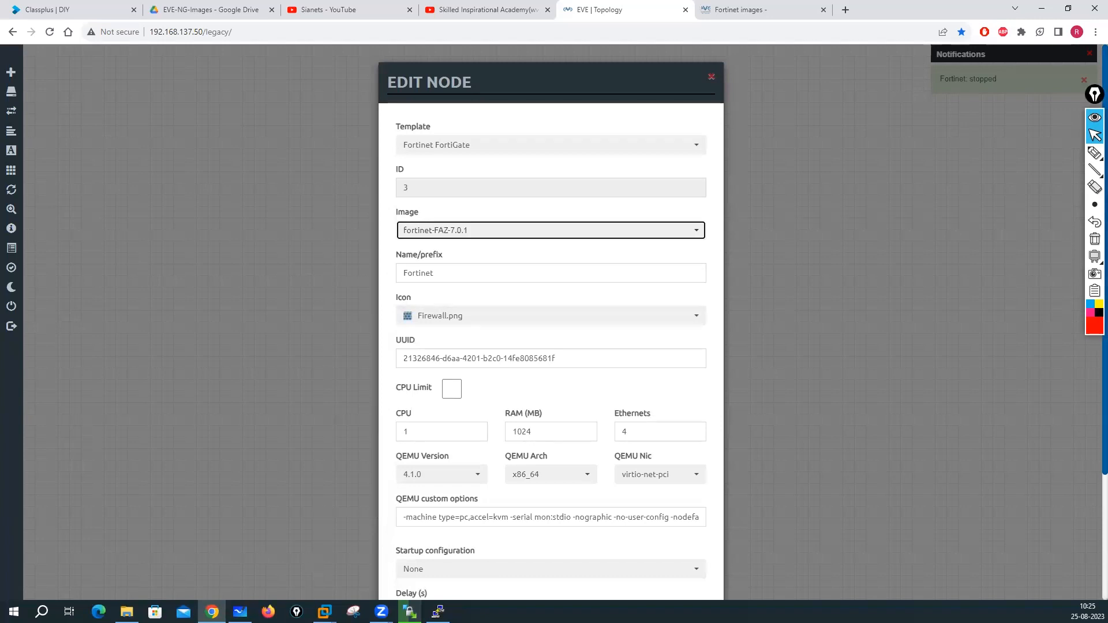
left_click(438, 611)
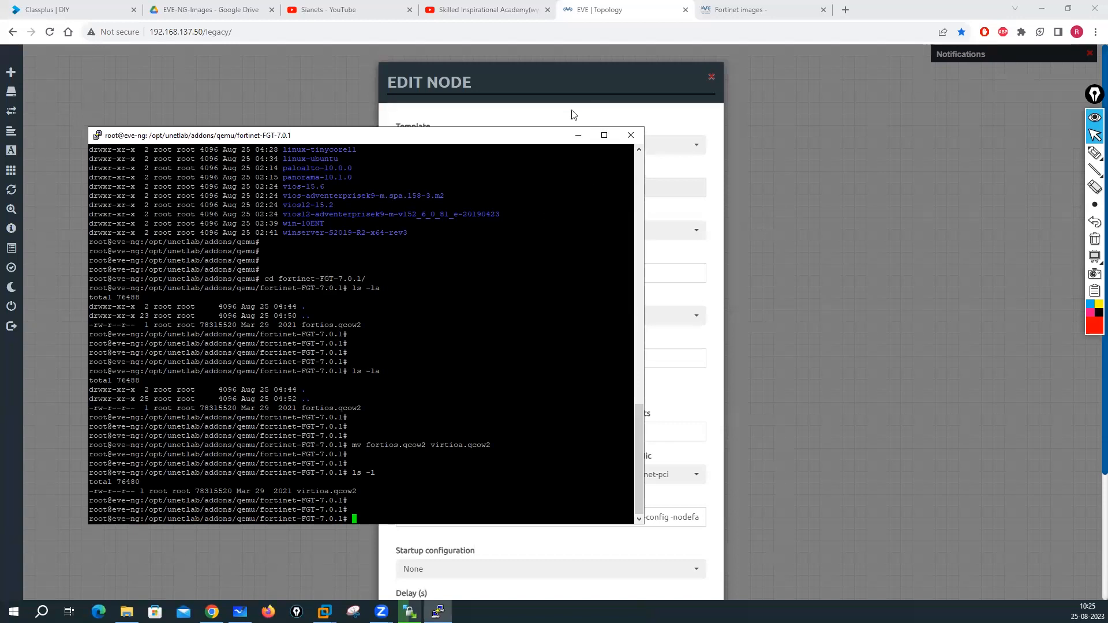
left_click(513, 118)
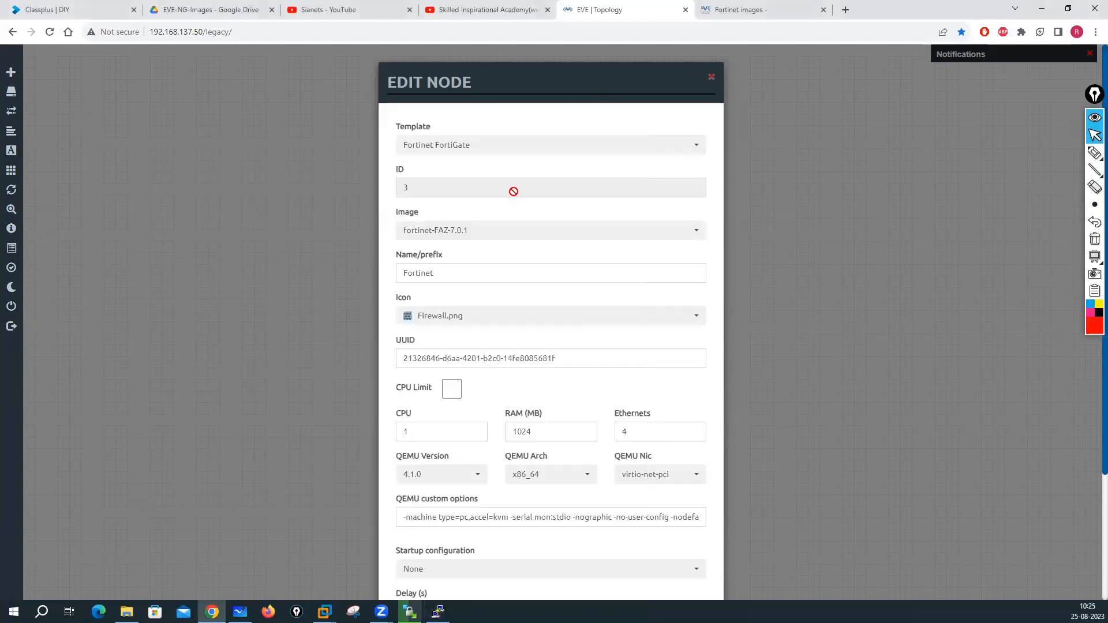
left_click(695, 232)
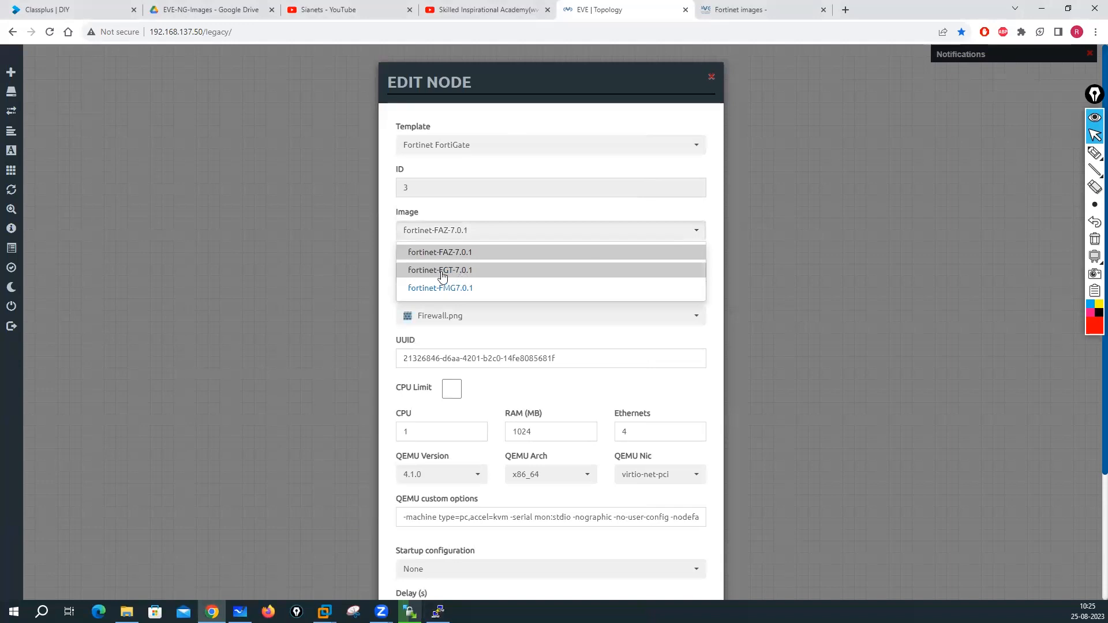
left_click(460, 271)
scroll(545, 317, "down", 3)
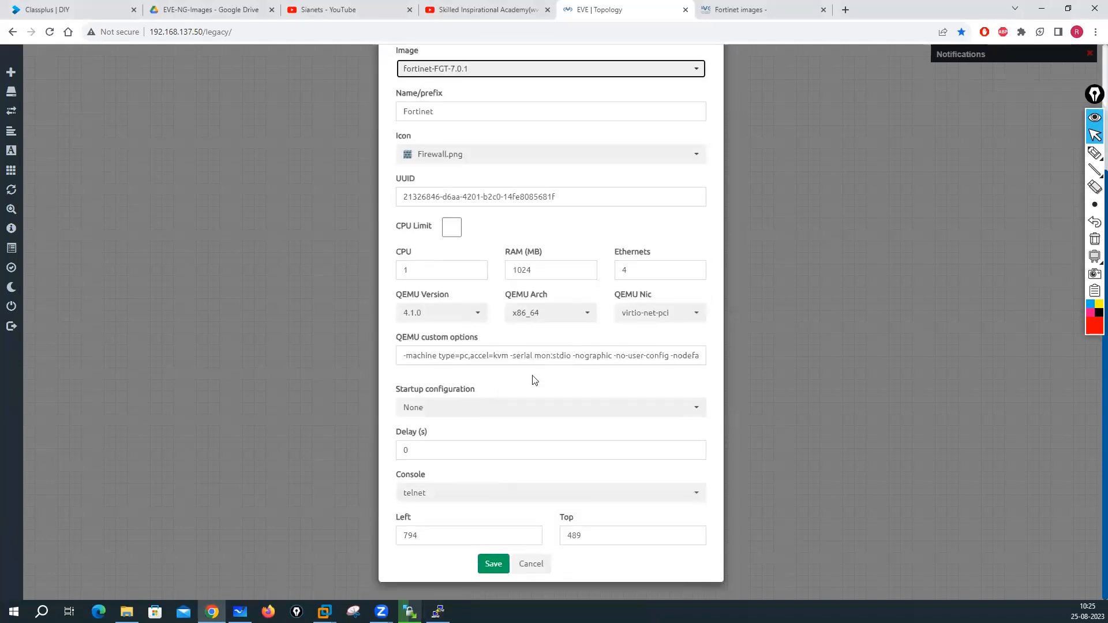
left_click(500, 563)
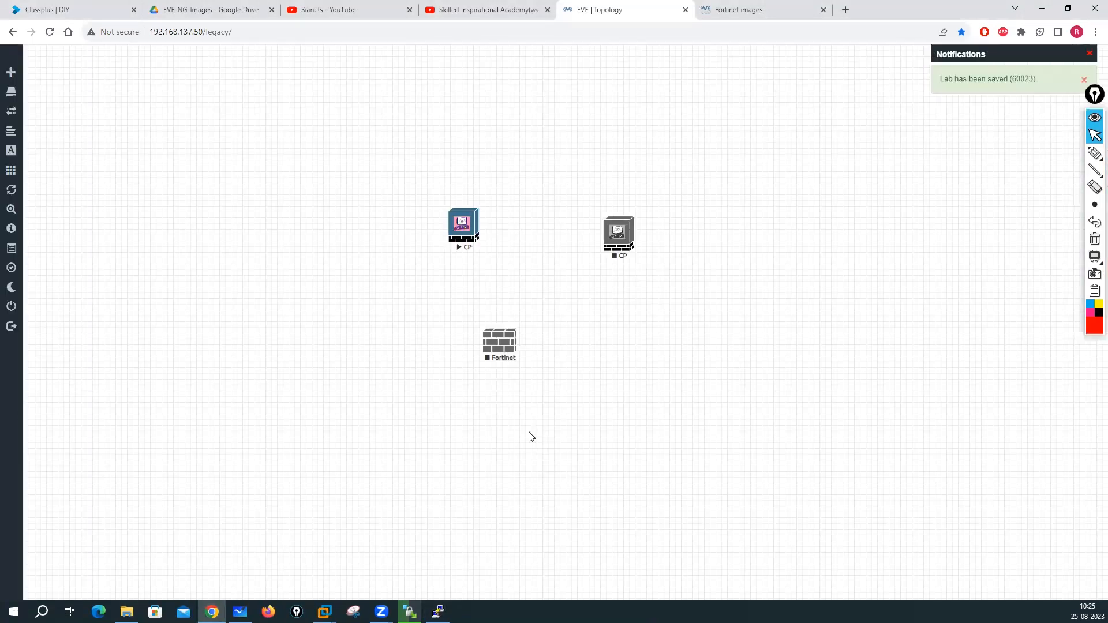
right_click(520, 352)
- Start the Fortinet node and open its console in SecureCRT, reopening it after an empty session
left_click(542, 370)
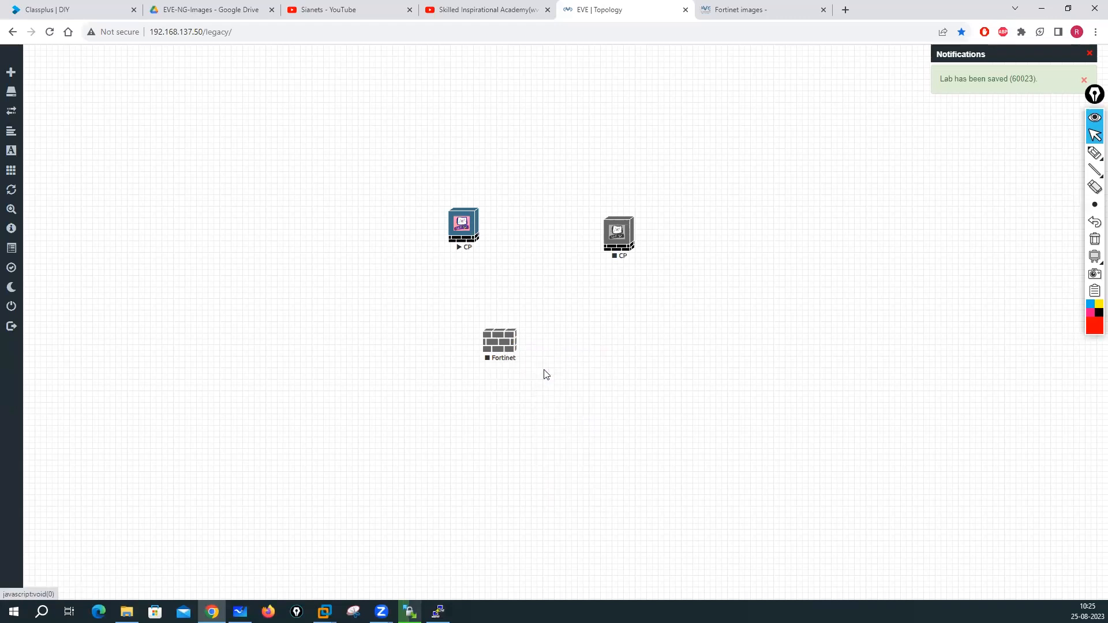
left_click(504, 350)
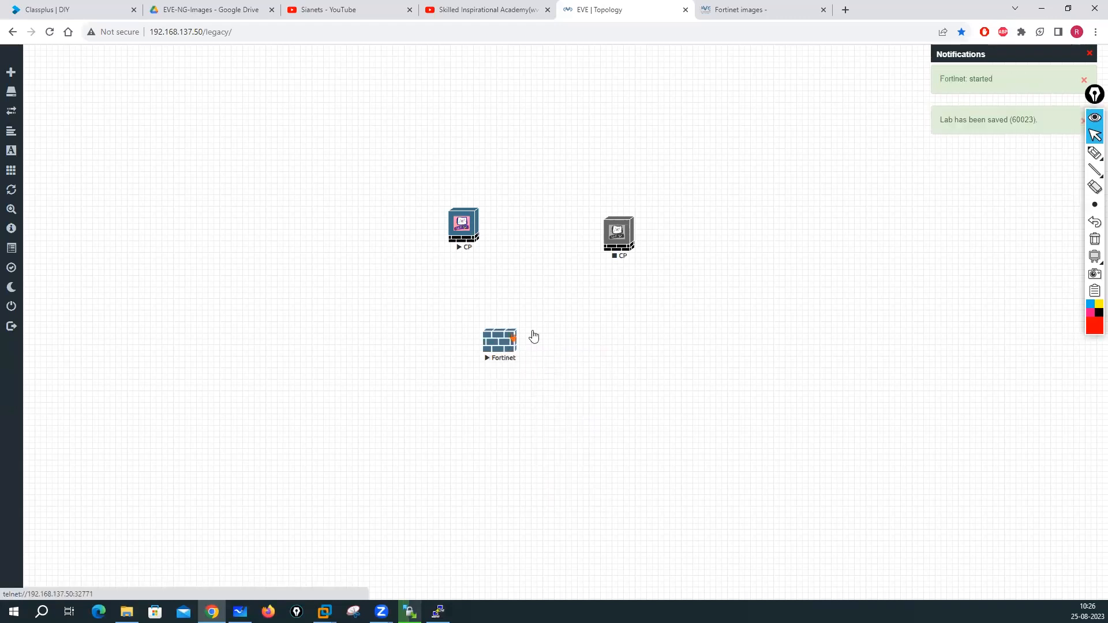
left_click(578, 115)
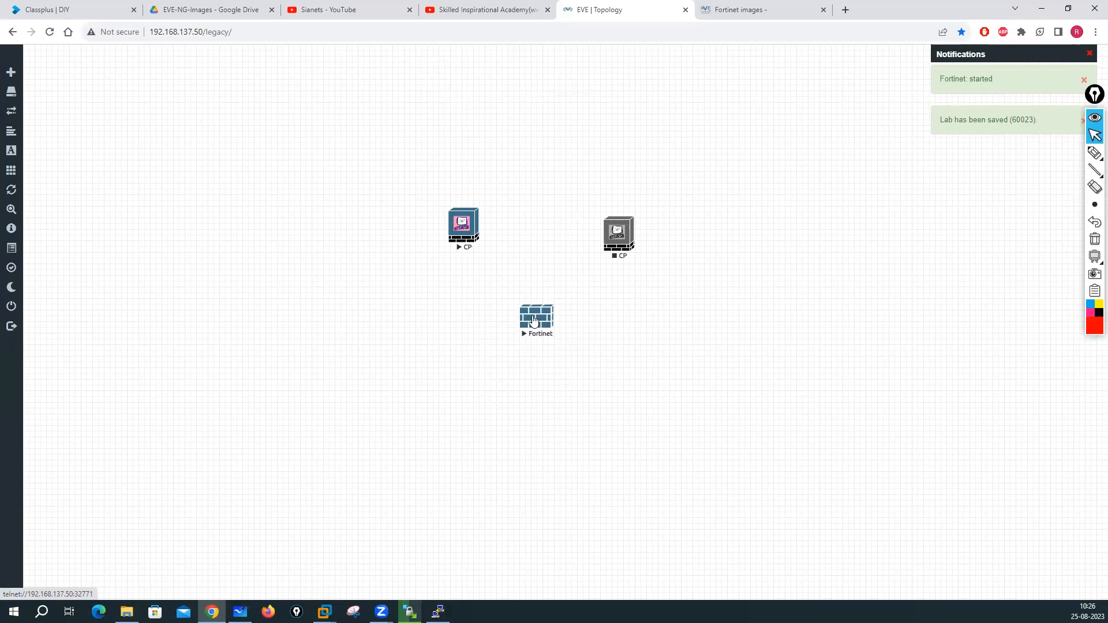
left_click(518, 330)
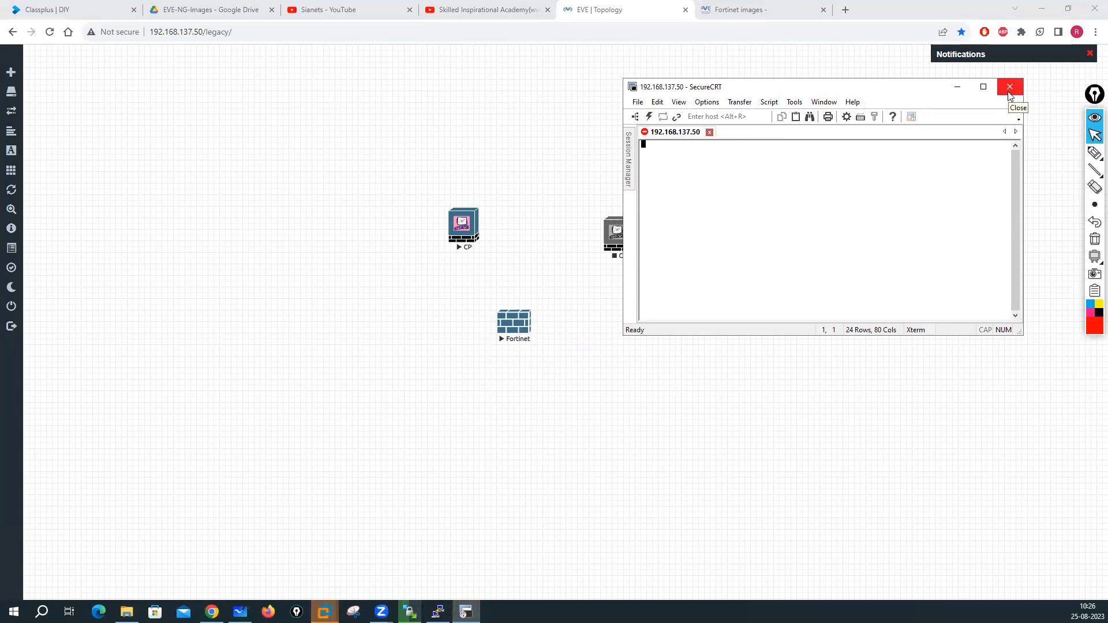
left_click(1009, 93)
left_click(846, 237)
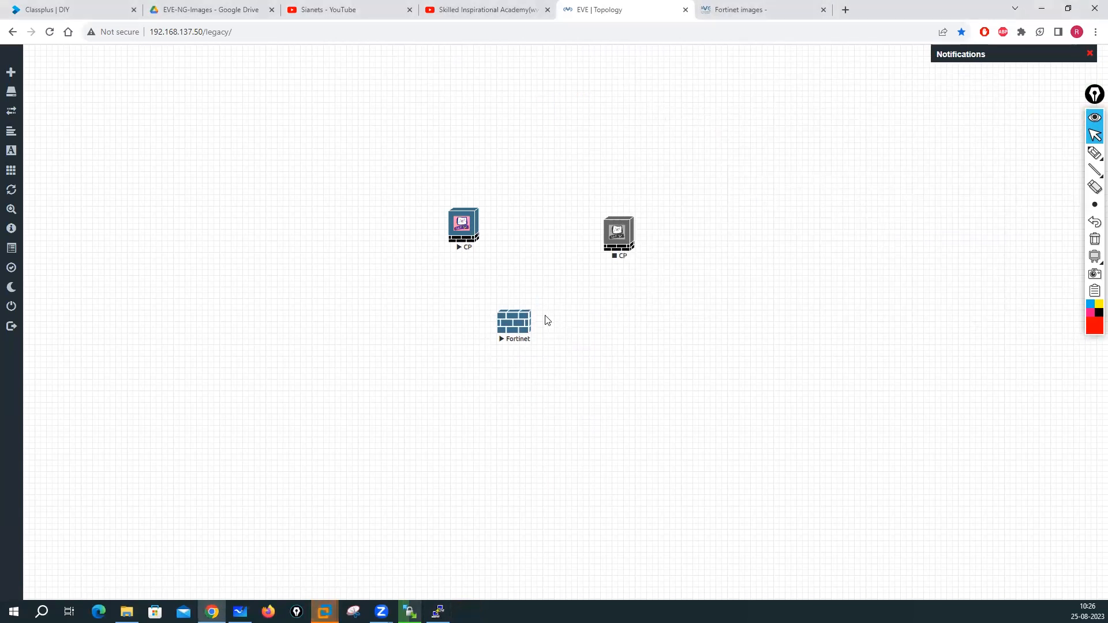
left_click(521, 333)
left_click(573, 111)
- Retry, then cancel the EVE-CE virtual machine's failed virtual disk operation in VMware
left_click(325, 612)
left_click(400, 535)
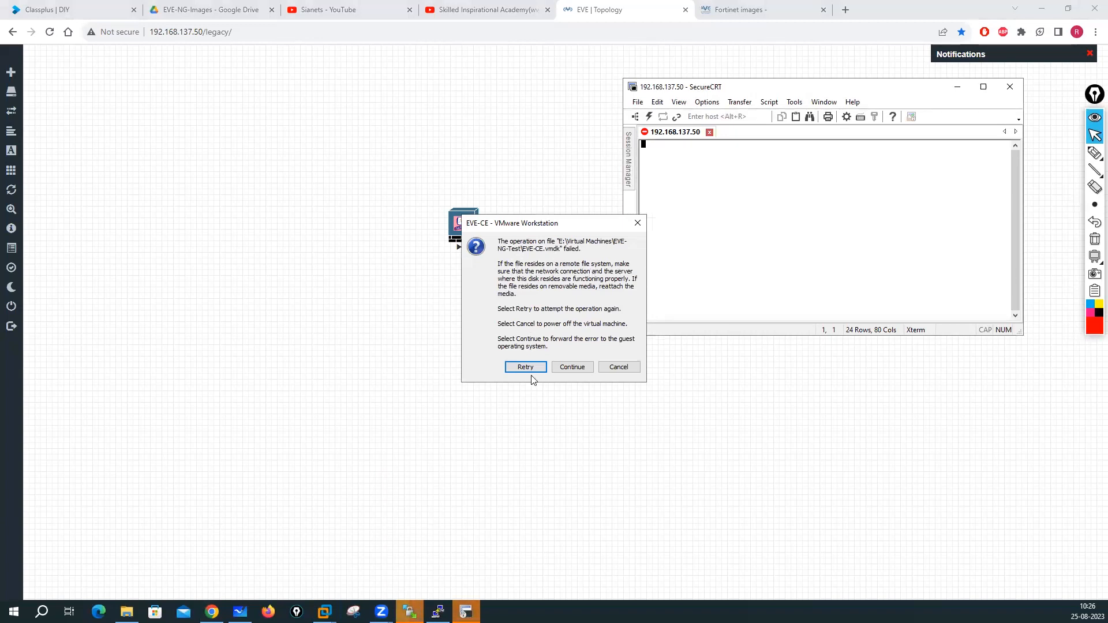
left_click(577, 367)
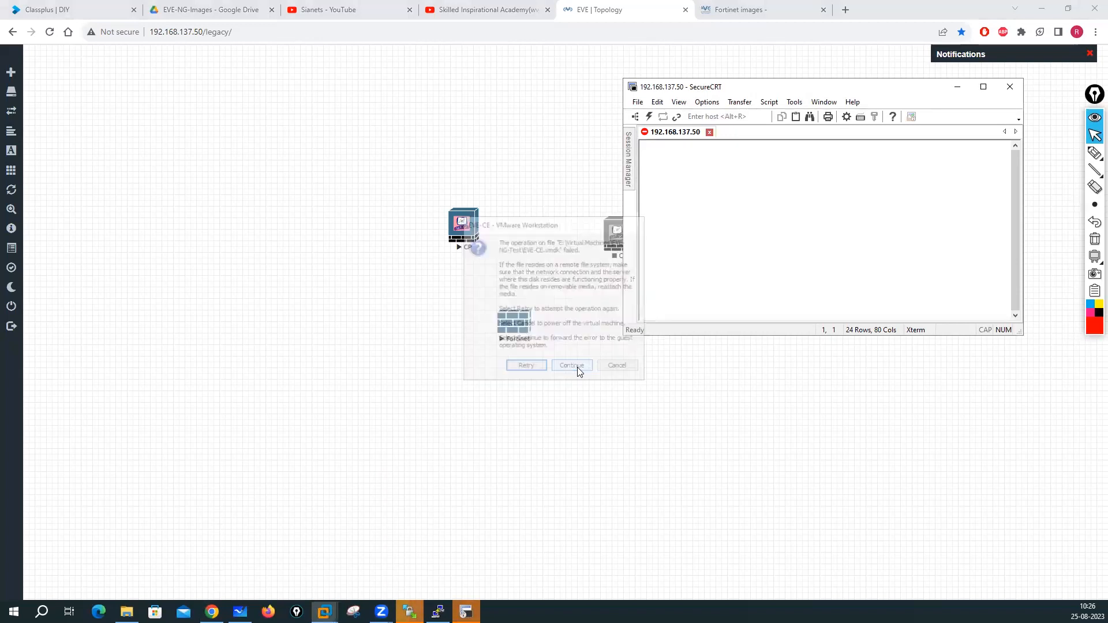
left_click(522, 367)
left_click(627, 371)
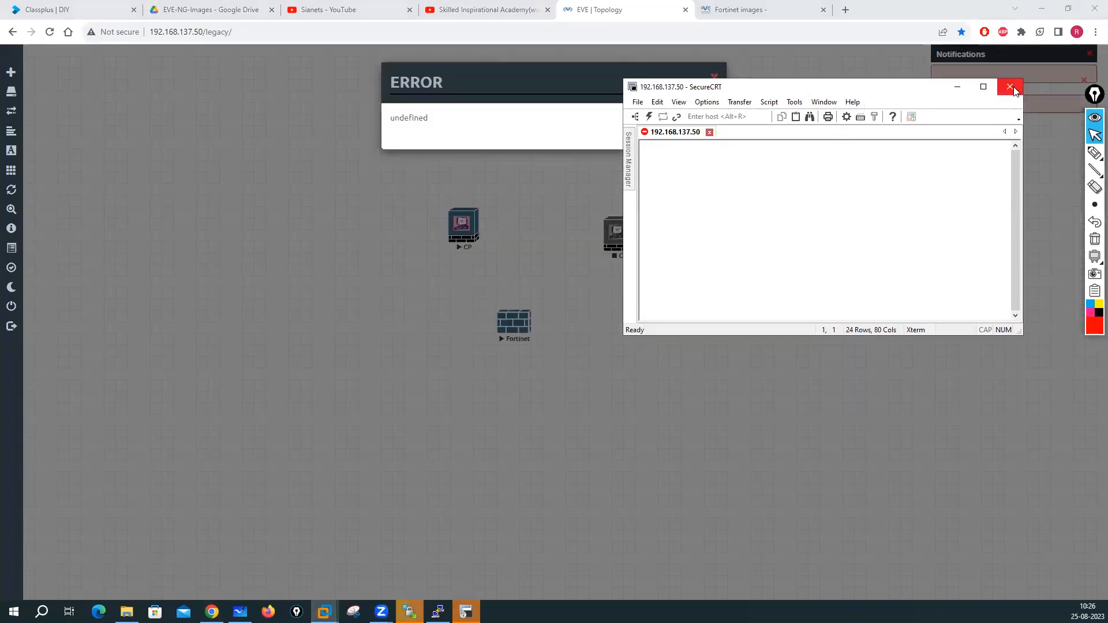
- Close SecureCRT, disconnecting the session, and dismiss the EVE-NG error message
left_click(1010, 87)
left_click(842, 237)
left_click(716, 76)
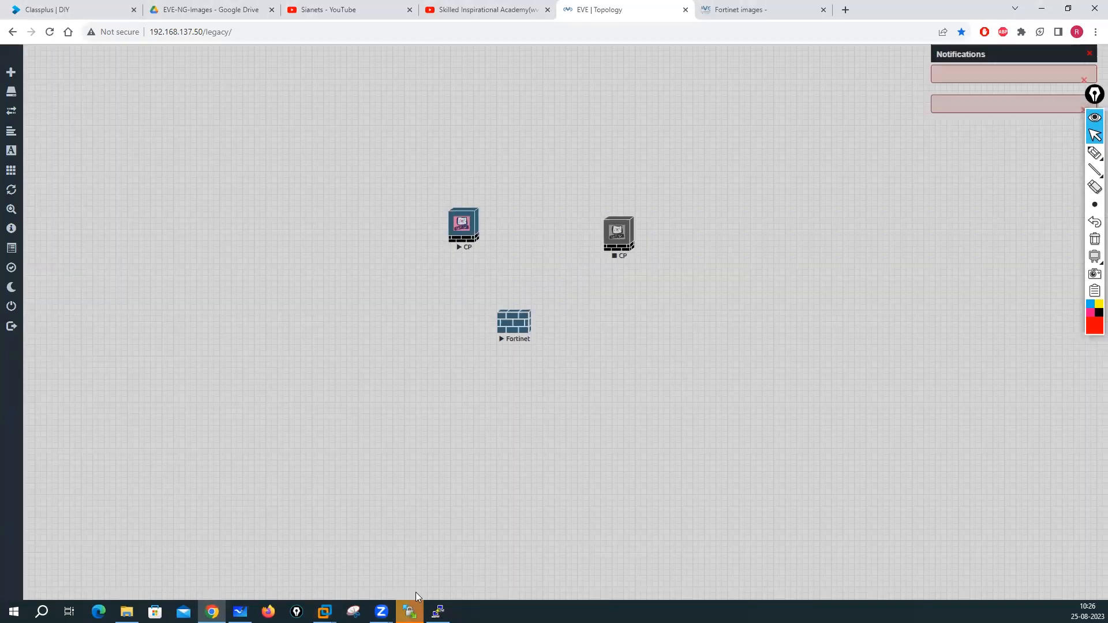
- Bring up the EVE-CE virtual machine and power it on
mouse_move(323, 612)
left_click(389, 510)
left_click(623, 372)
left_click(391, 527)
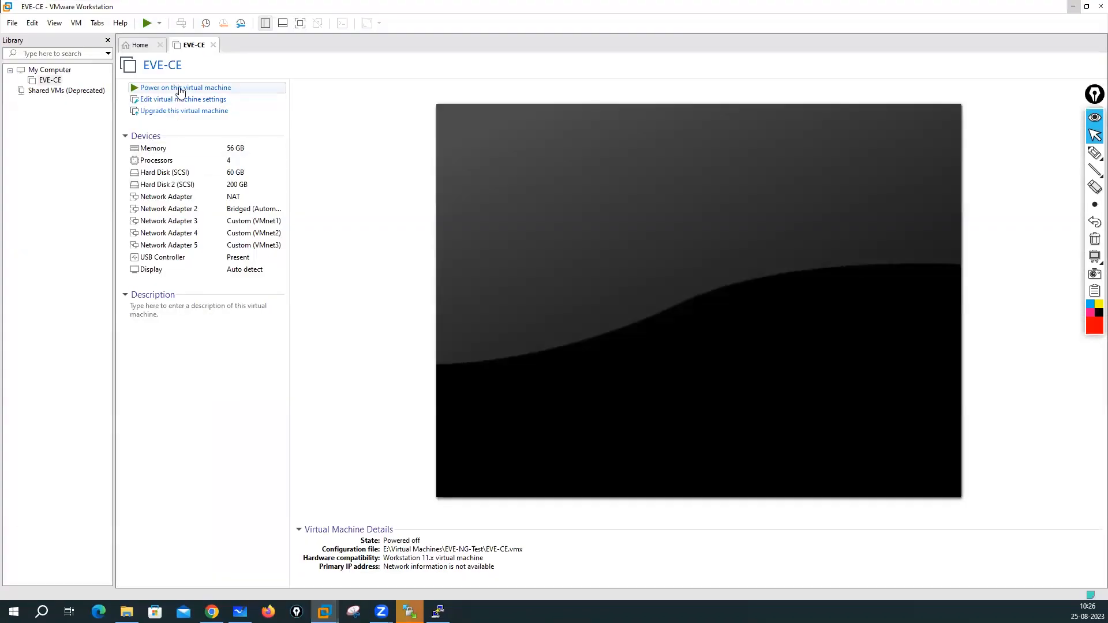
left_click(180, 90)
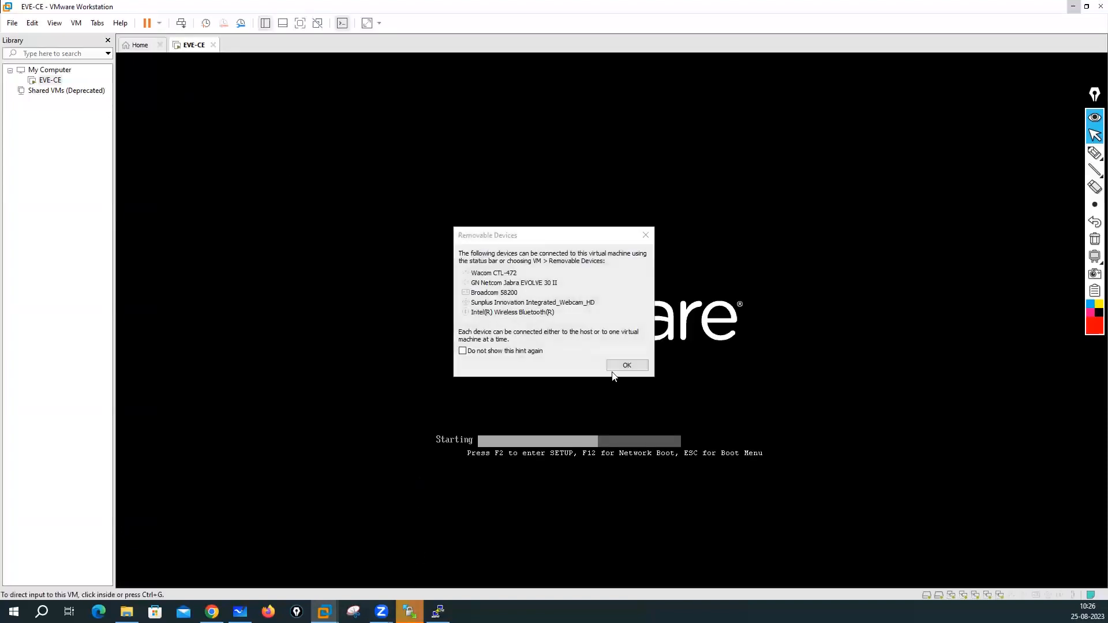
- Dismiss the Removable Devices hint, minimize PuTTY, and check WinSCP before returning to the VM
left_click(629, 366)
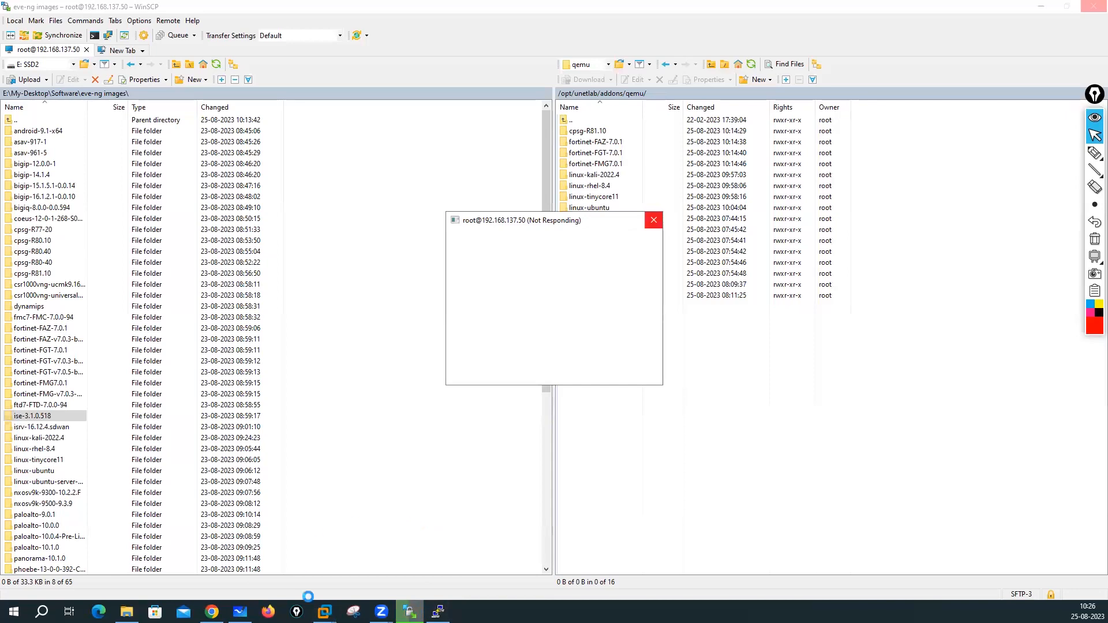
left_click(323, 610)
left_click(366, 562)
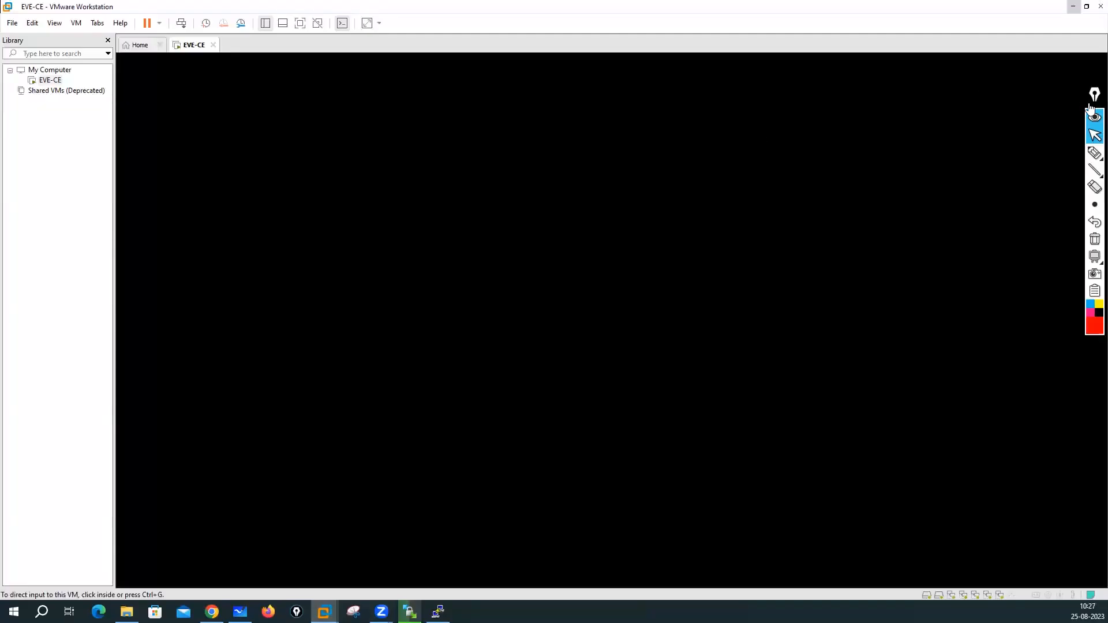
left_click_drag(1090, 106, 396, 160)
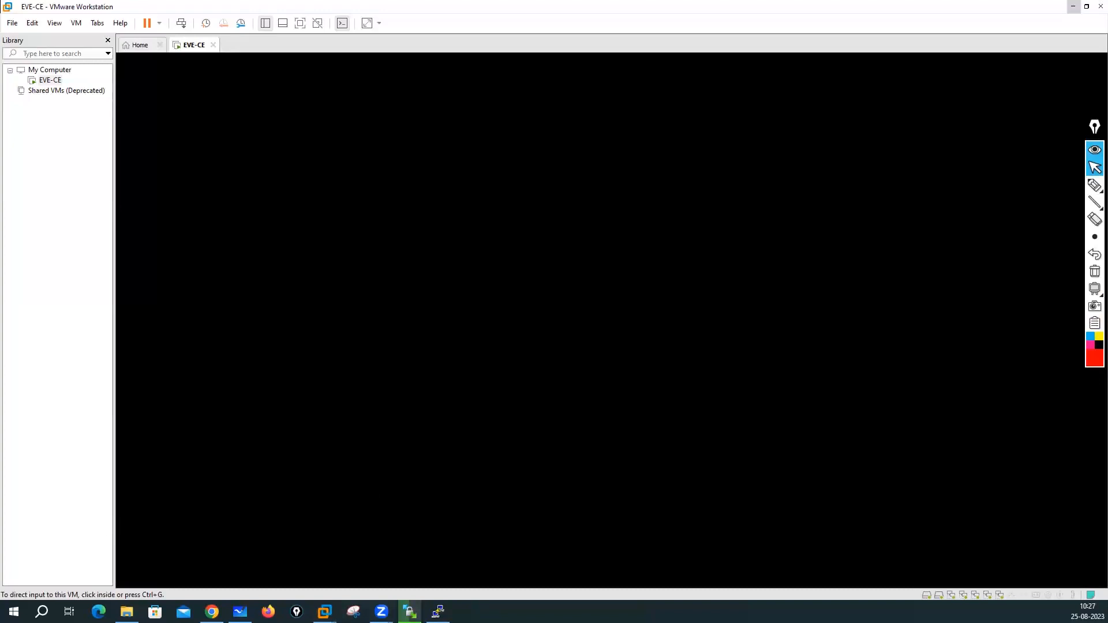
left_click(438, 612)
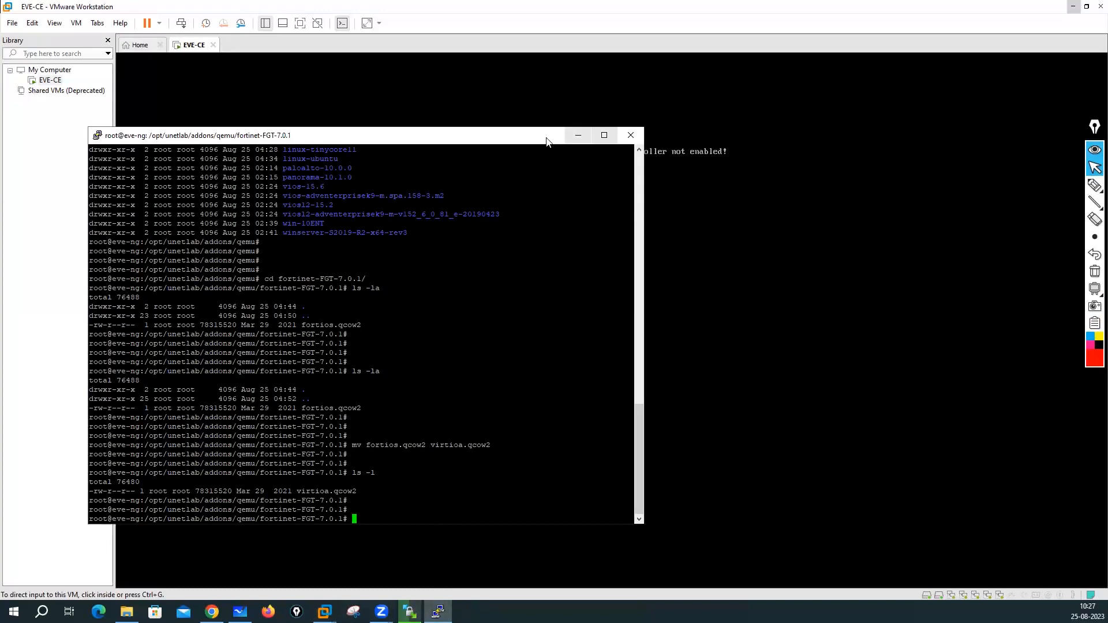
left_click(578, 135)
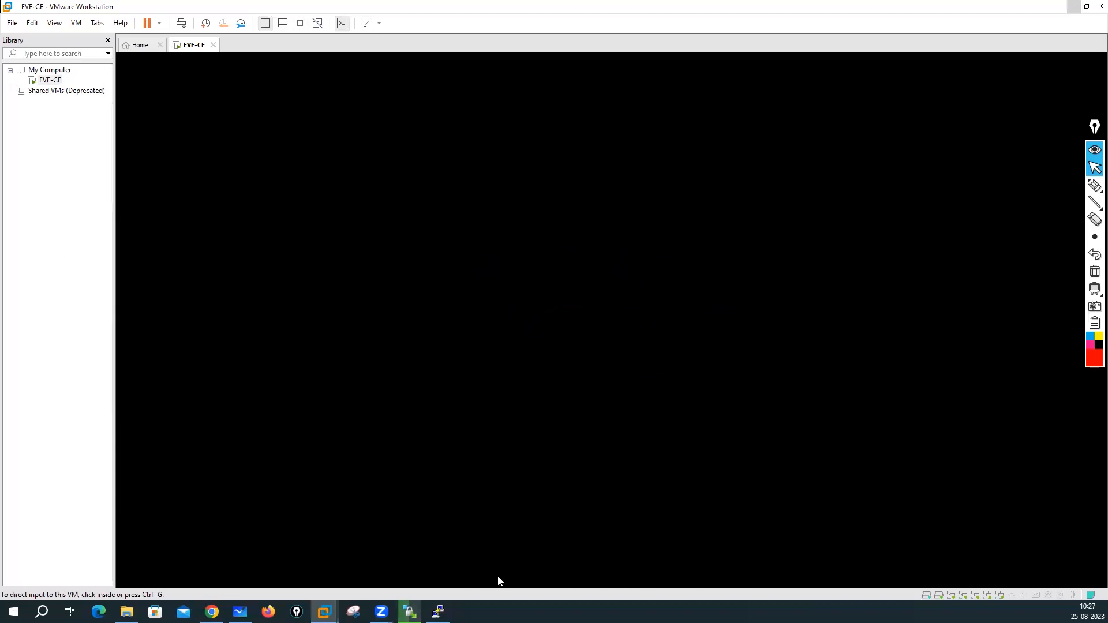
mouse_move(410, 612)
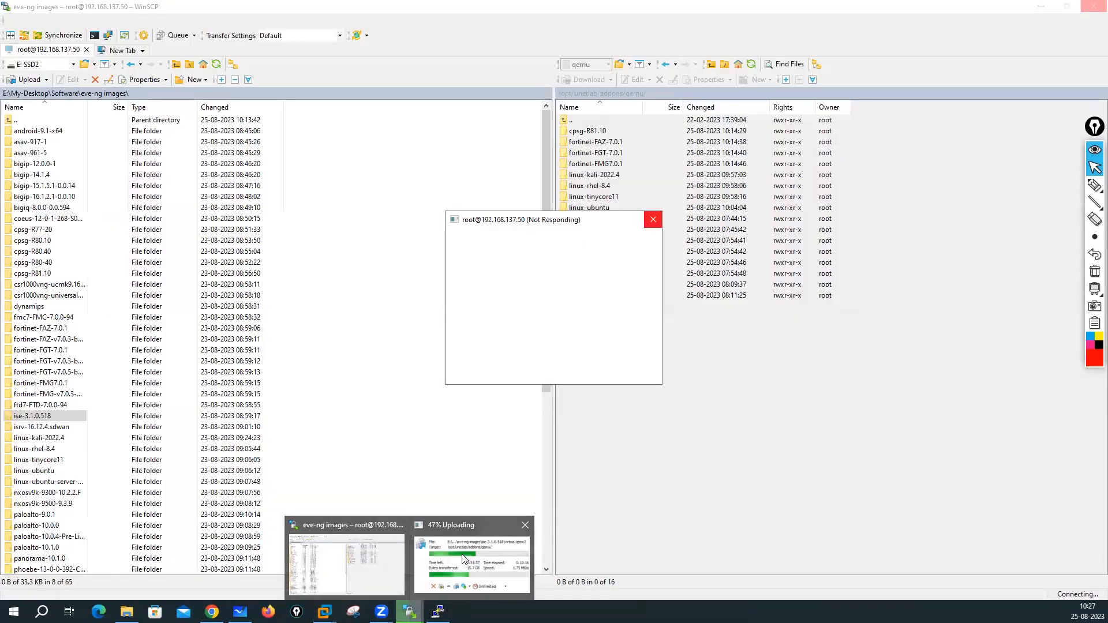
left_click(398, 561)
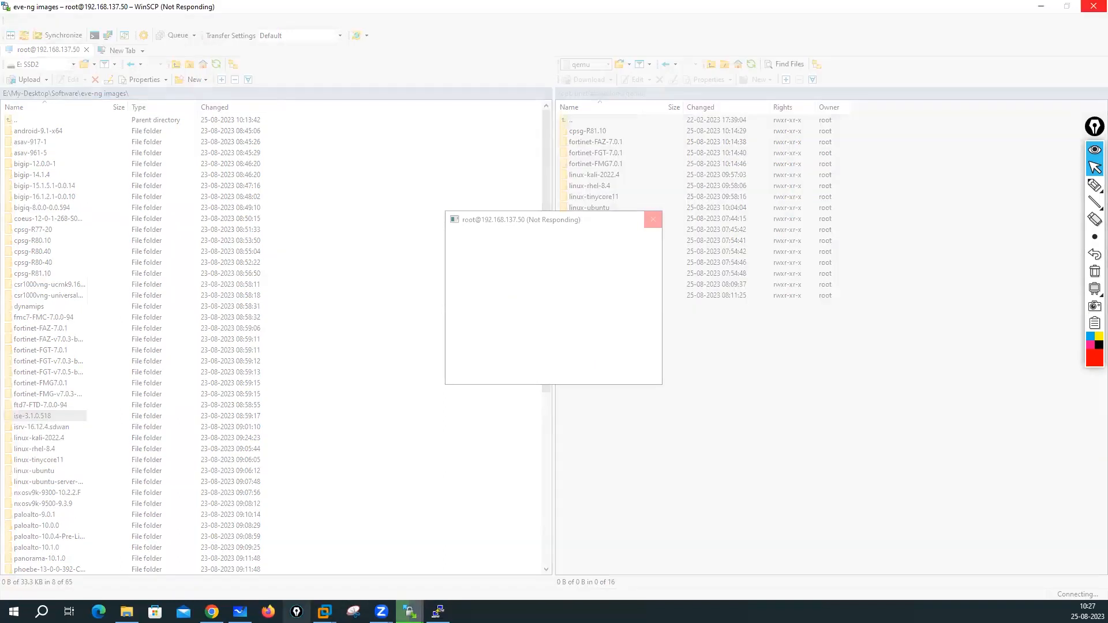
mouse_move(325, 612)
left_click(397, 565)
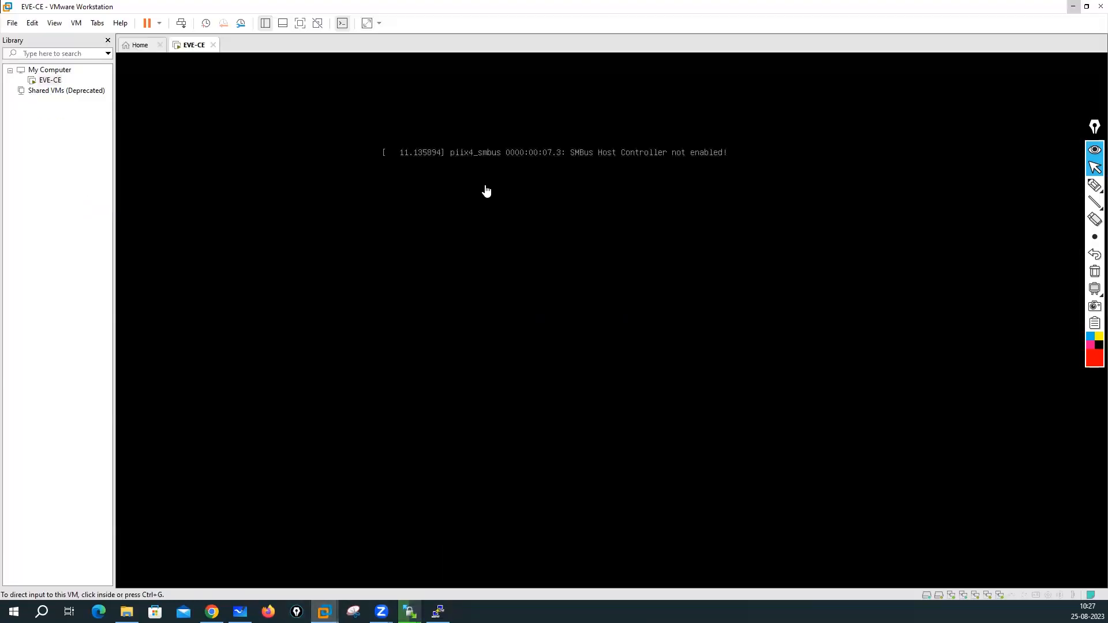
- Enter root at the EVE-CE login prompt and cancel the disk-full error
left_click(502, 196)
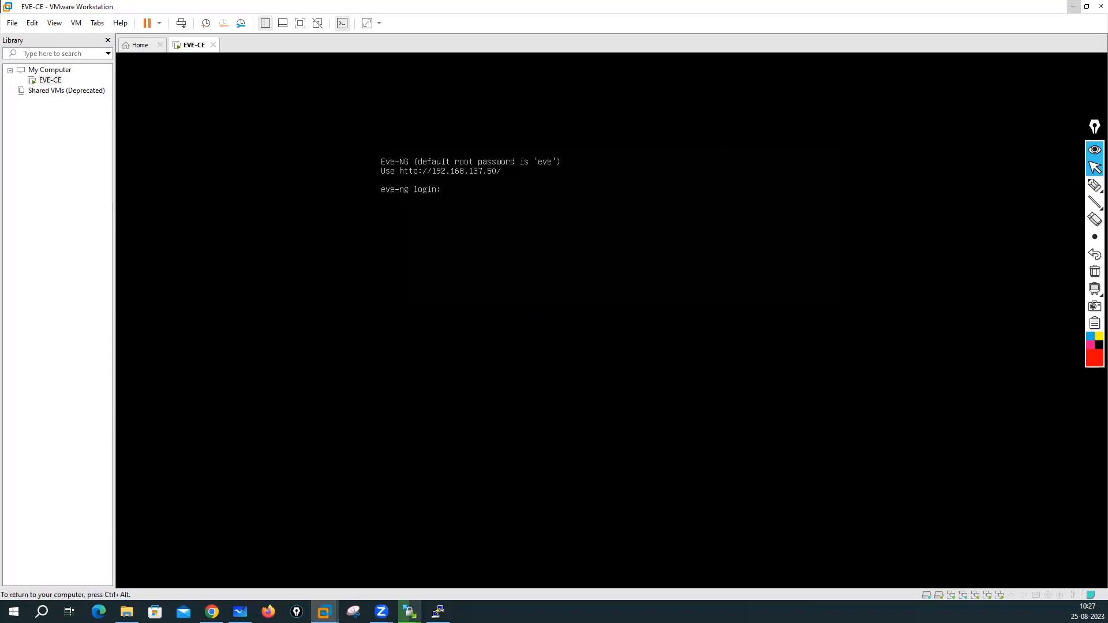
type("root")
key("Return")
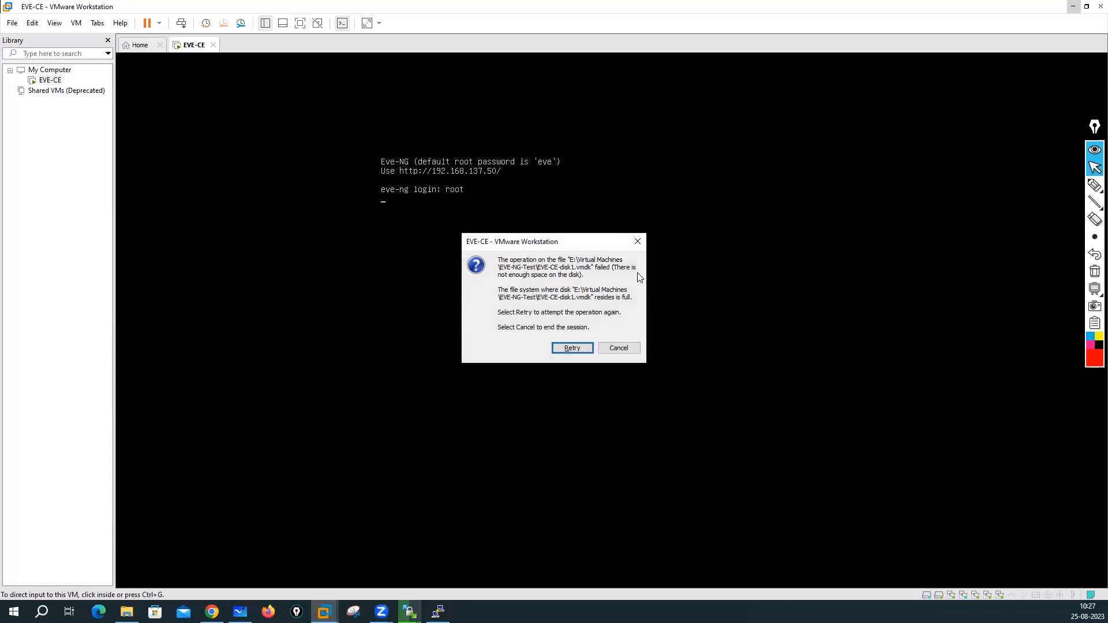
left_click(622, 349)
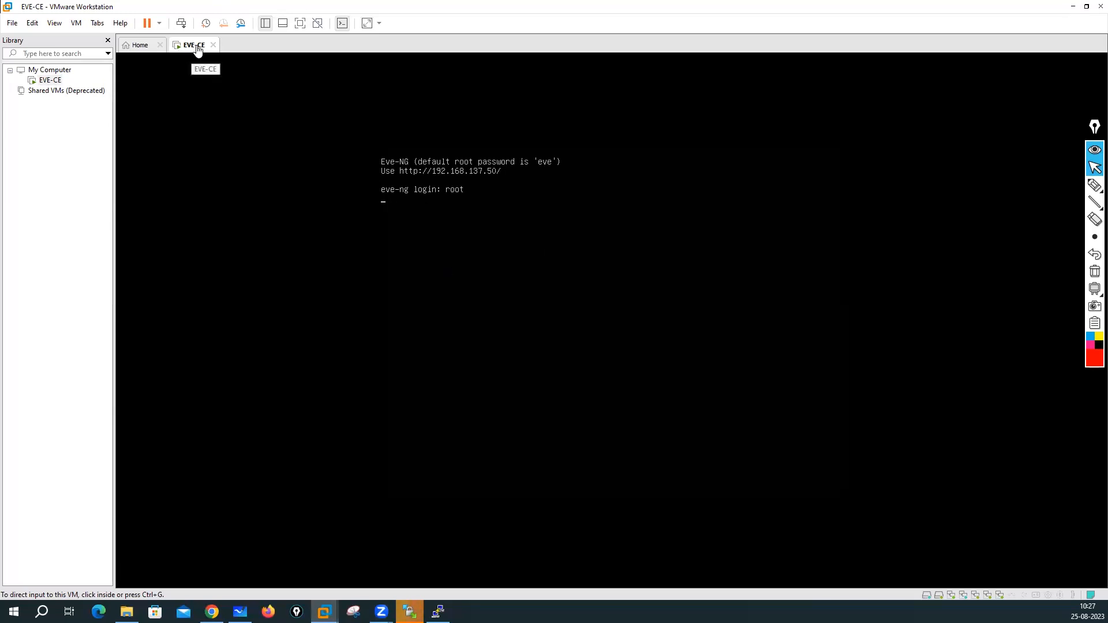
left_click(126, 611)
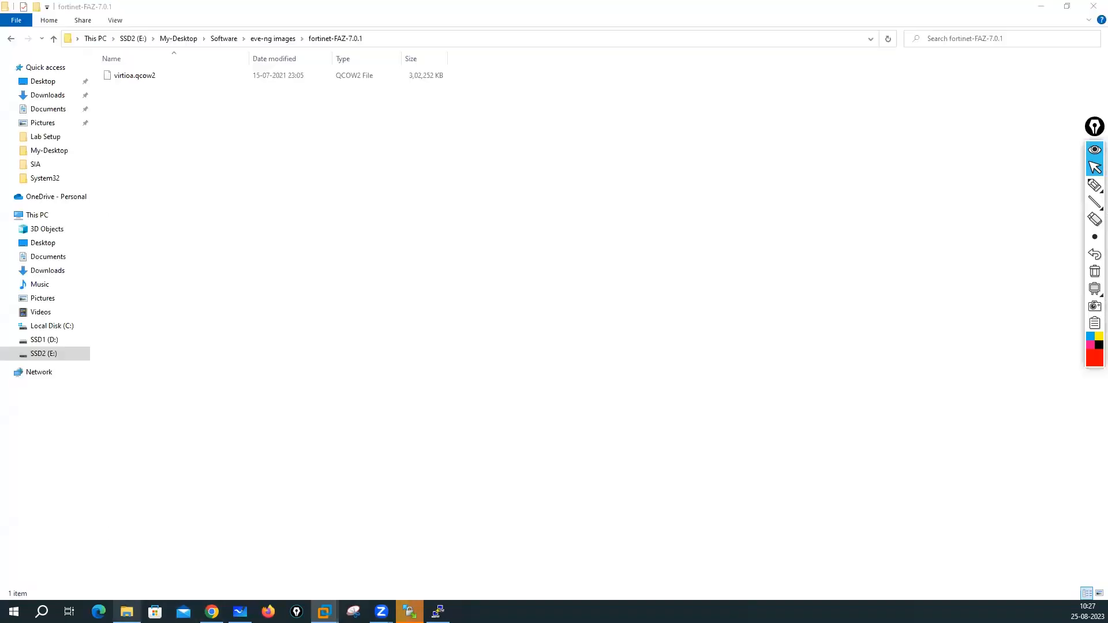
- Open This PC, refresh the drive list, and select SSD2 (E:) showing 0 bytes free
left_click(37, 215)
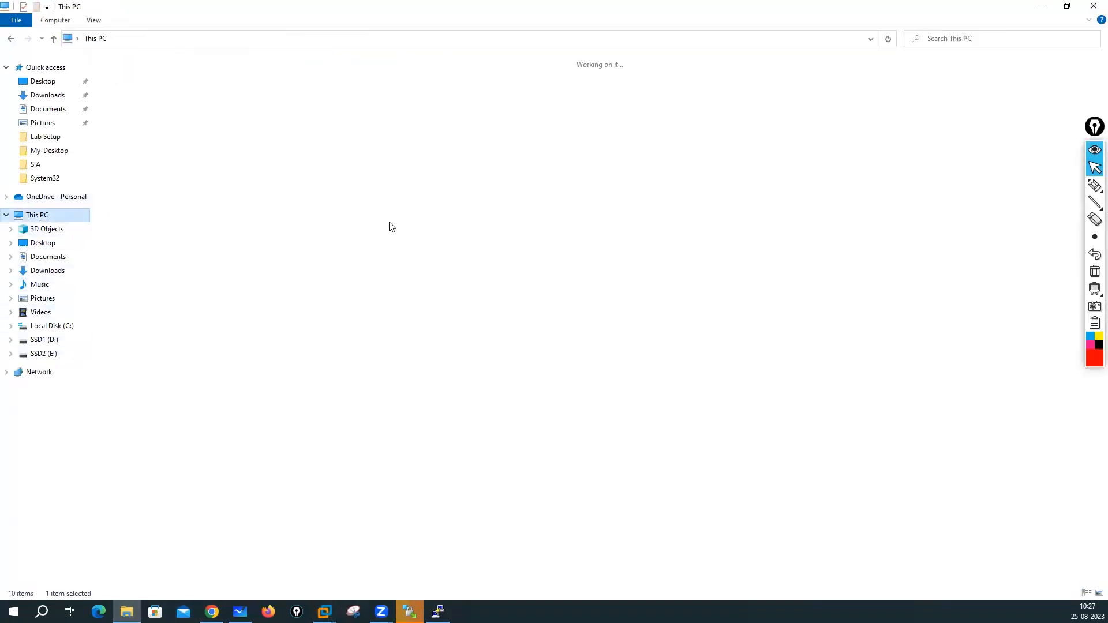
left_click(440, 256)
right_click(475, 243)
left_click(497, 289)
right_click(448, 252)
left_click(482, 299)
left_click(514, 170)
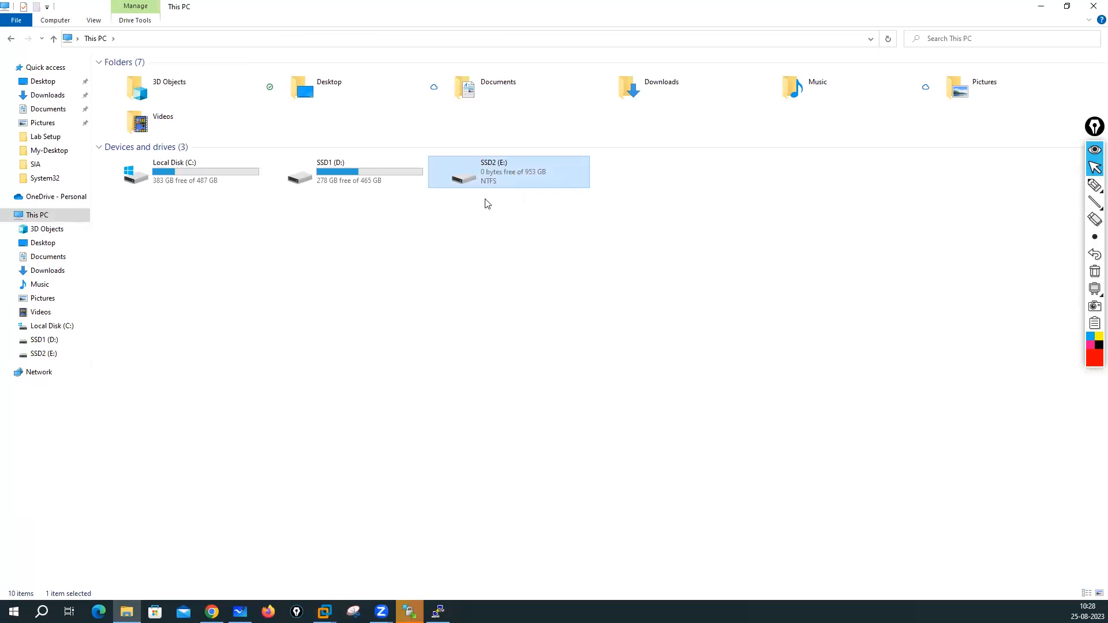
- Open the SSD2 (E:) drive and refresh its listing
double_click(497, 179)
key("shift+F10")
left_click(302, 265)
right_click(301, 265)
left_click(323, 308)
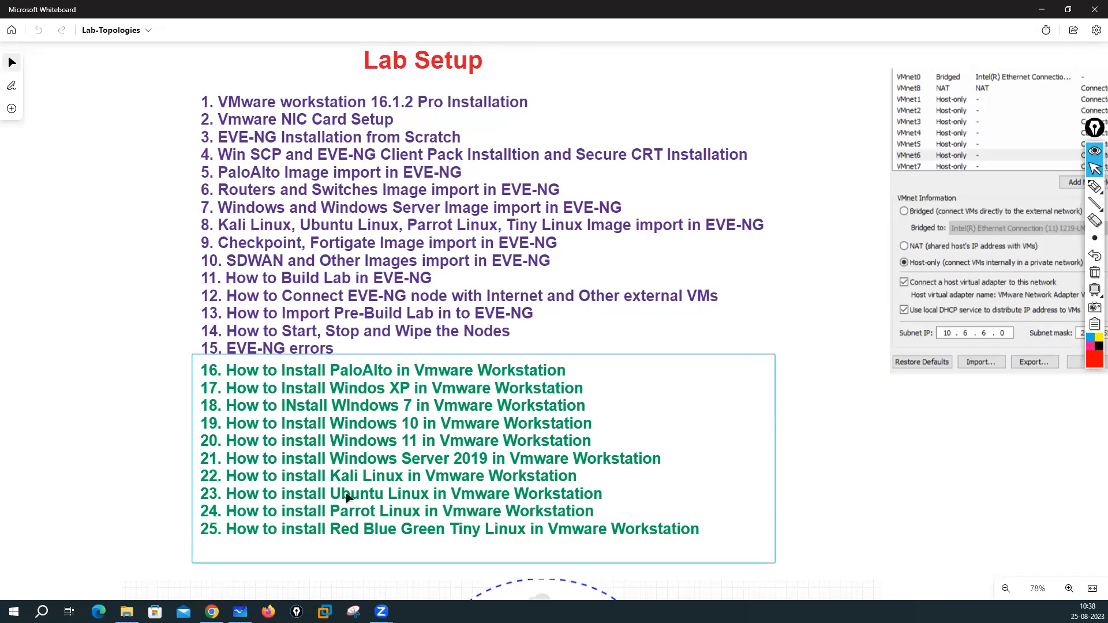
- In File Explorer, browse SSD2 (E:) > My-Desktop > Software into the eve-ng images folder
left_click(126, 612)
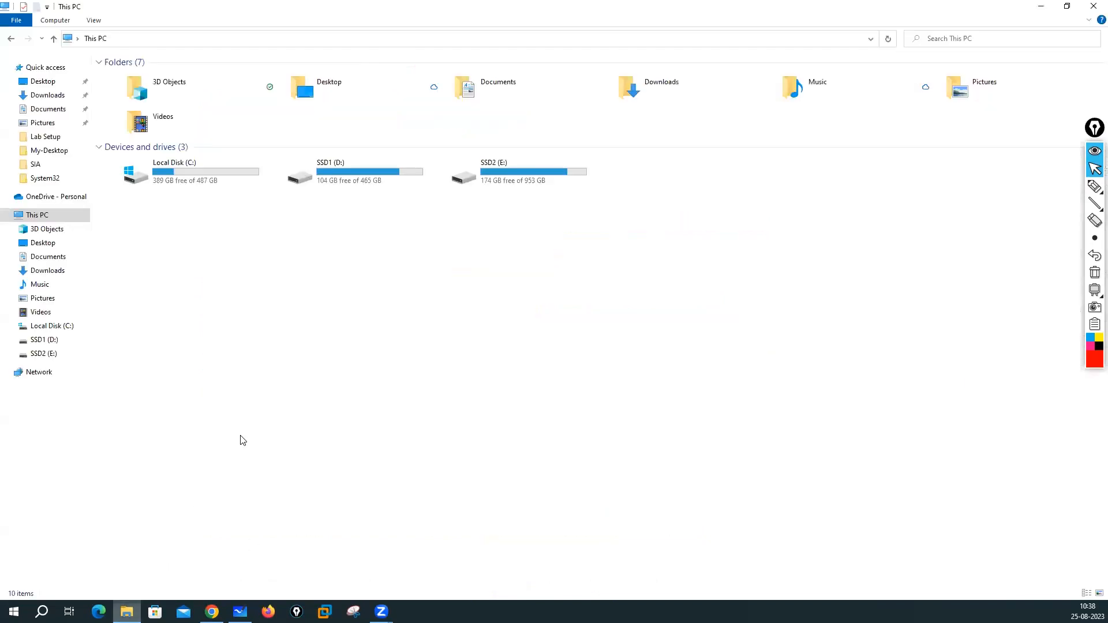
left_click(516, 173)
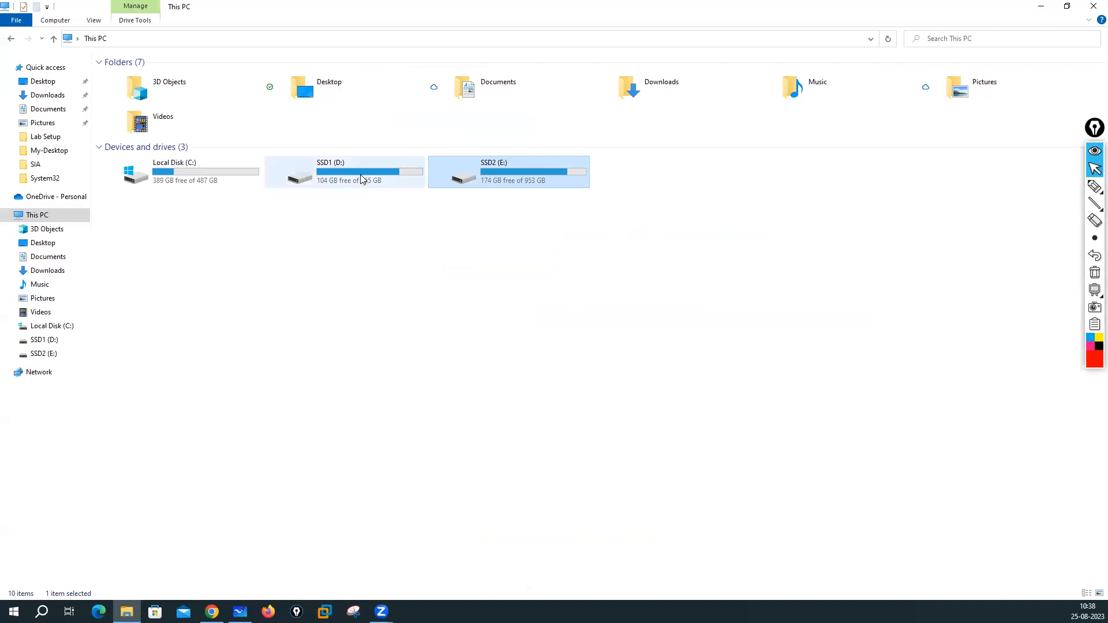
double_click(544, 184)
double_click(147, 88)
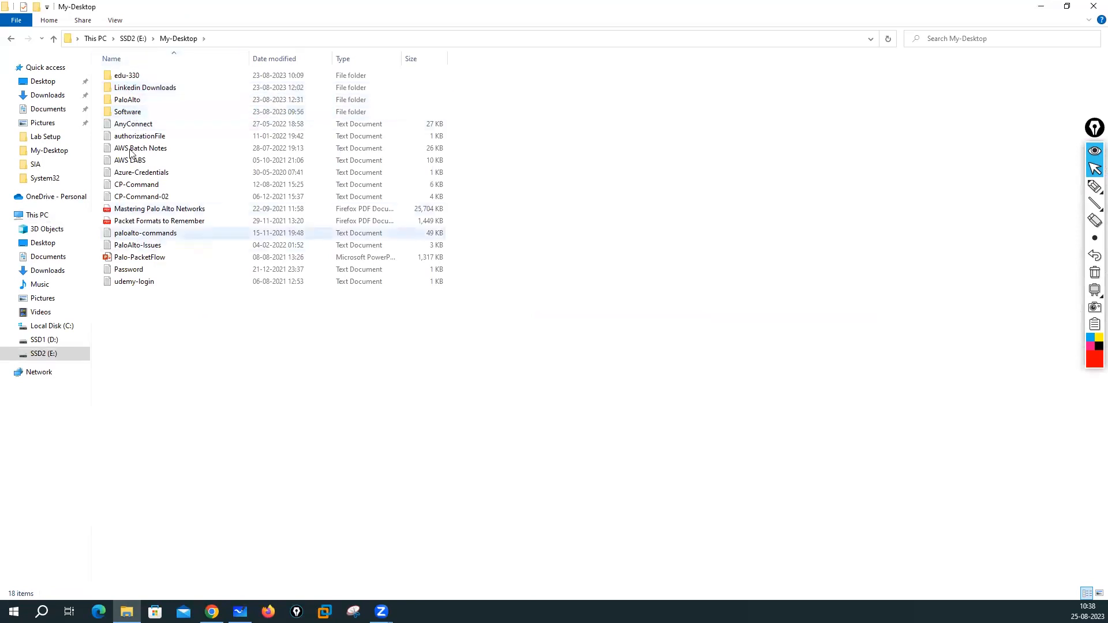
double_click(129, 114)
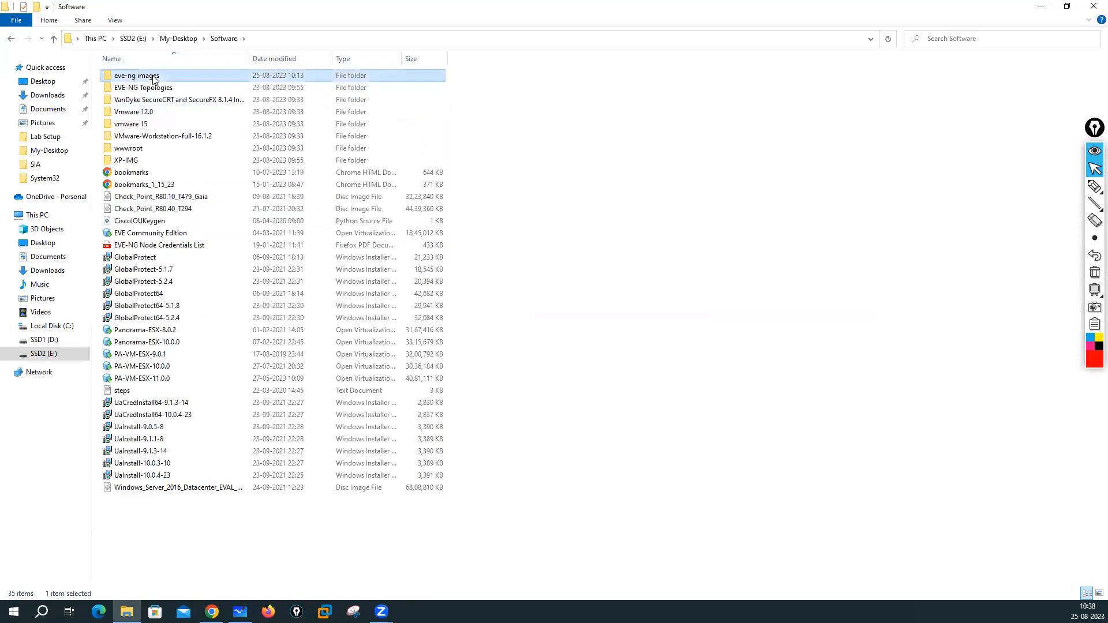
double_click(154, 78)
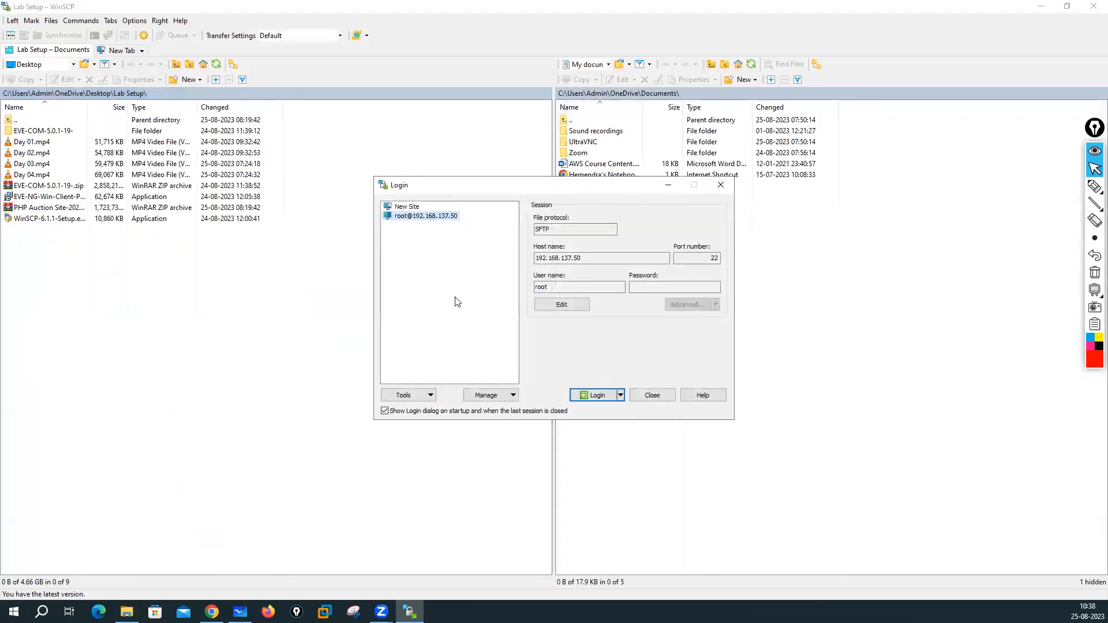
left_click(600, 396)
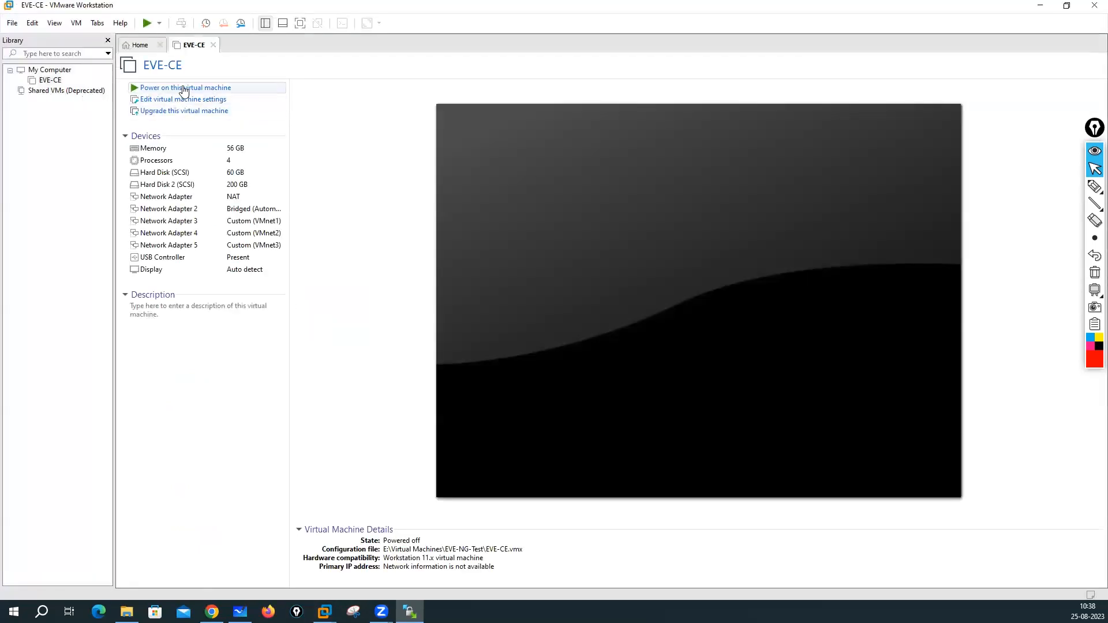
- Power on the EVE-CE virtual machine and dismiss the Removable Devices hint
left_click(184, 88)
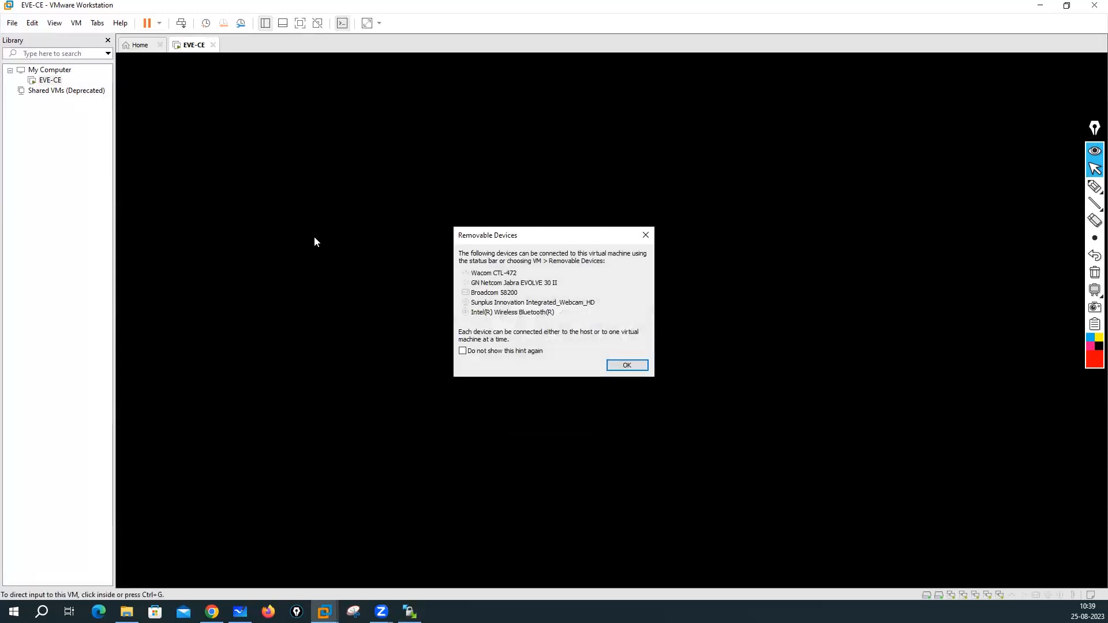
left_click(633, 367)
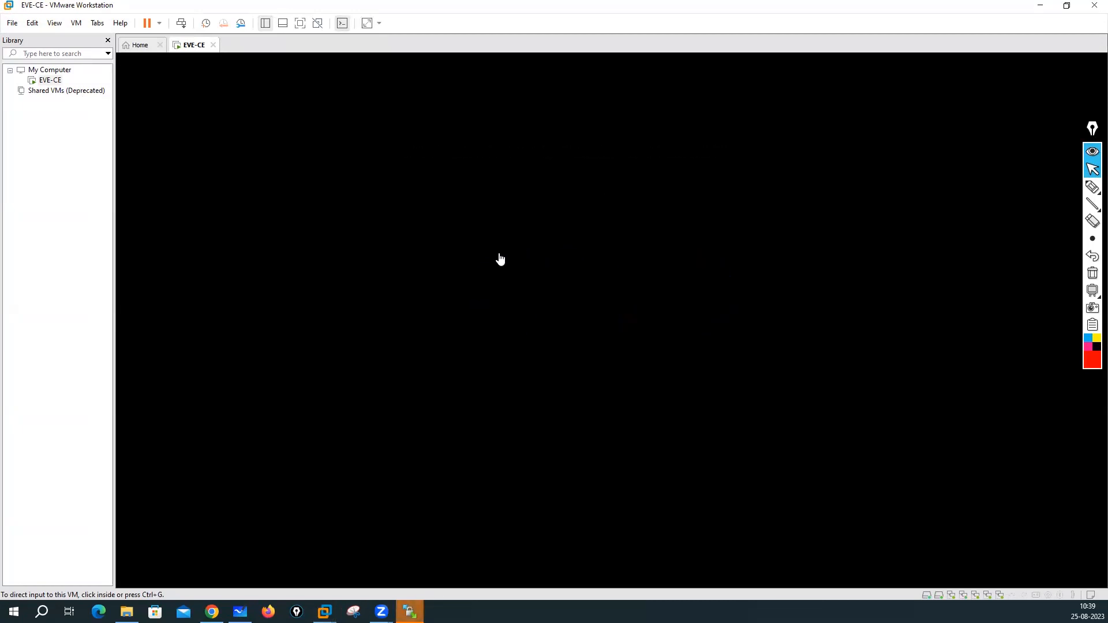
left_click(211, 611)
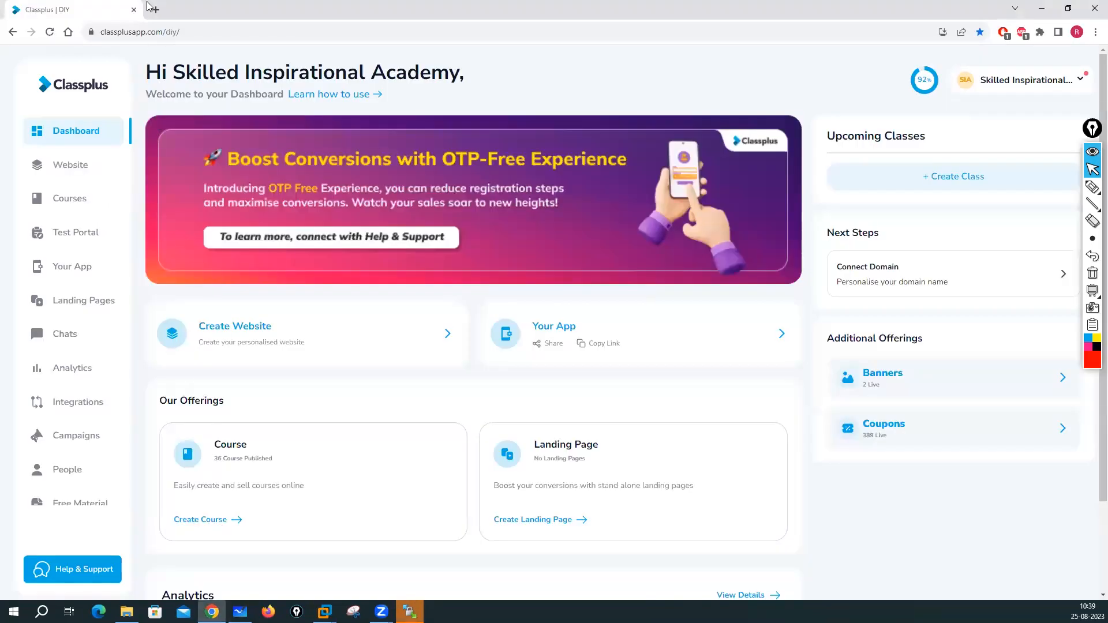
- Load 192.168.137.50 in a new Chrome tab, then bring up the EVE-CE VM console
left_click(153, 9)
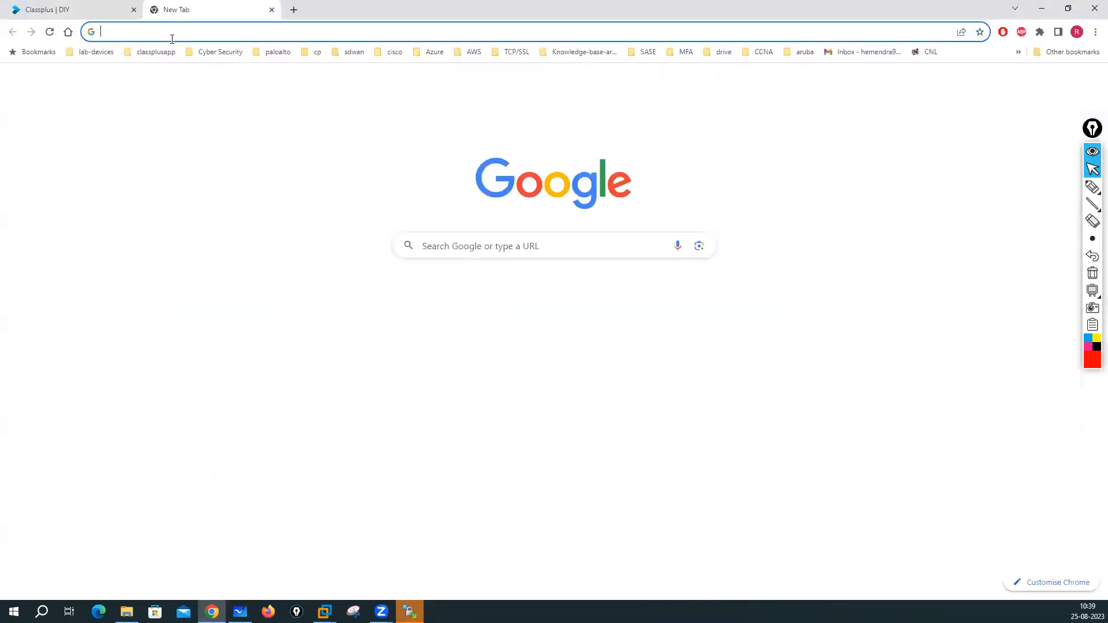
left_click(172, 39)
type("192.168.")
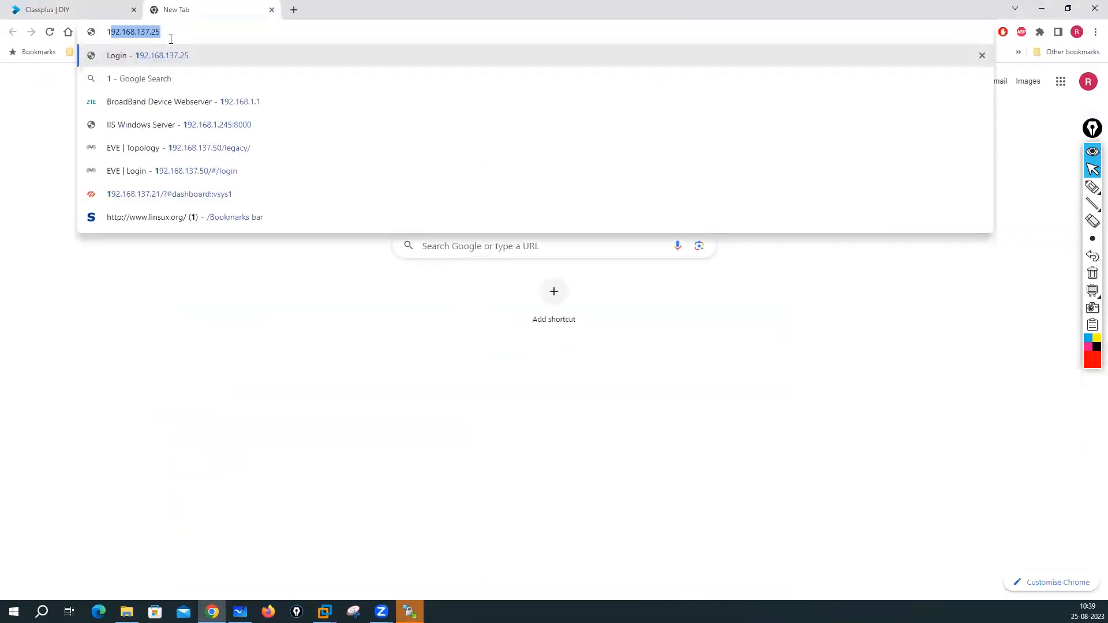
type("137.50")
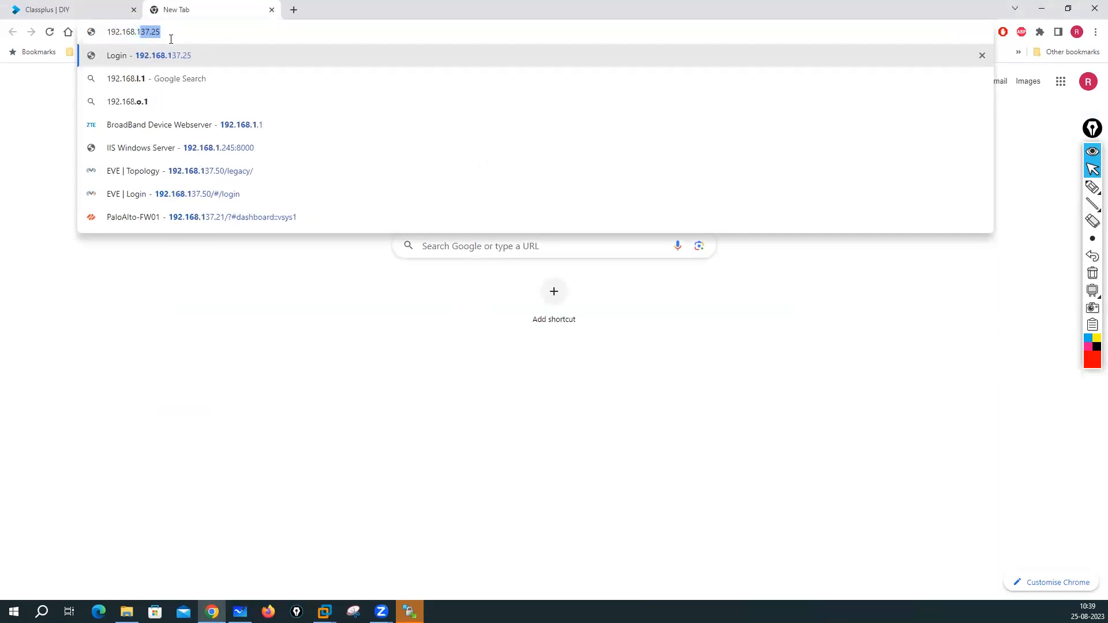
key("Return")
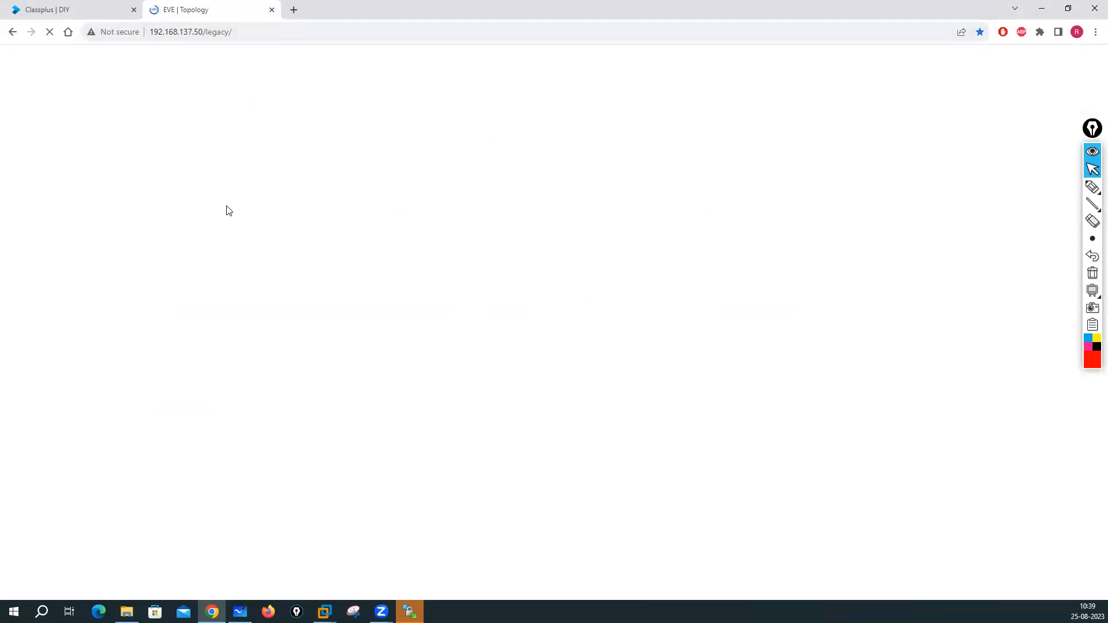
mouse_move(324, 612)
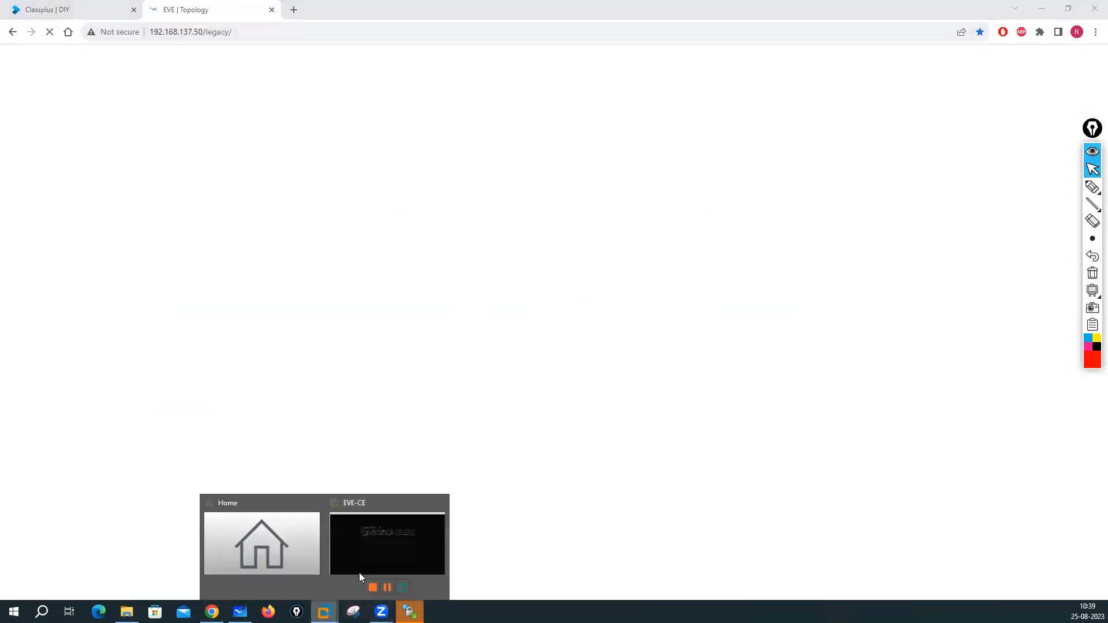
left_click(370, 560)
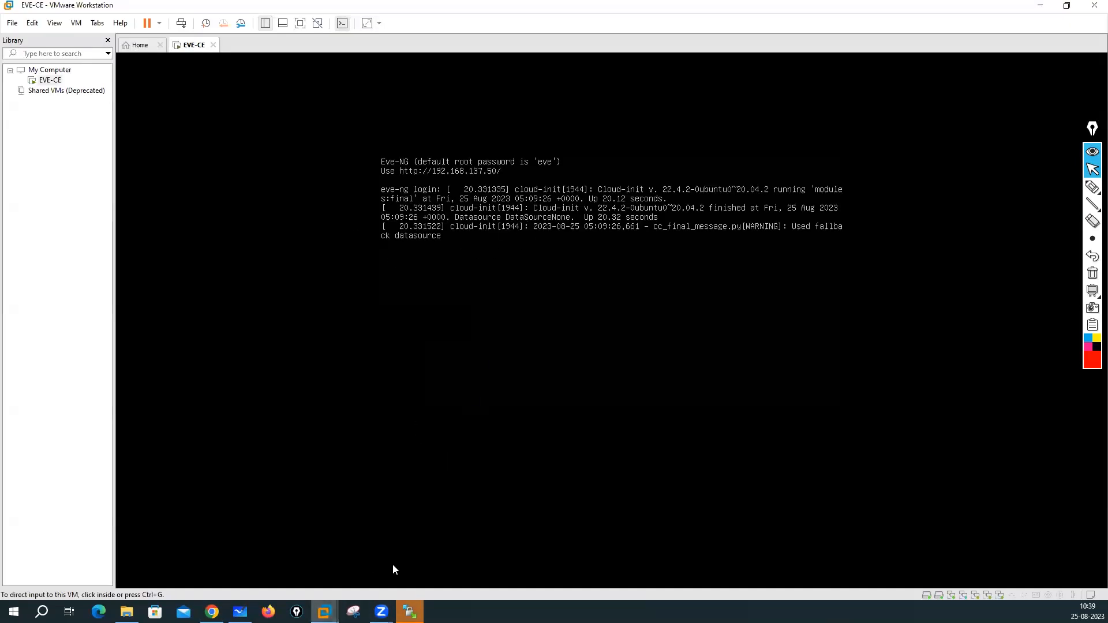
- Reload the EVE topology page and retry the WinSCP login after its network error
left_click(410, 611)
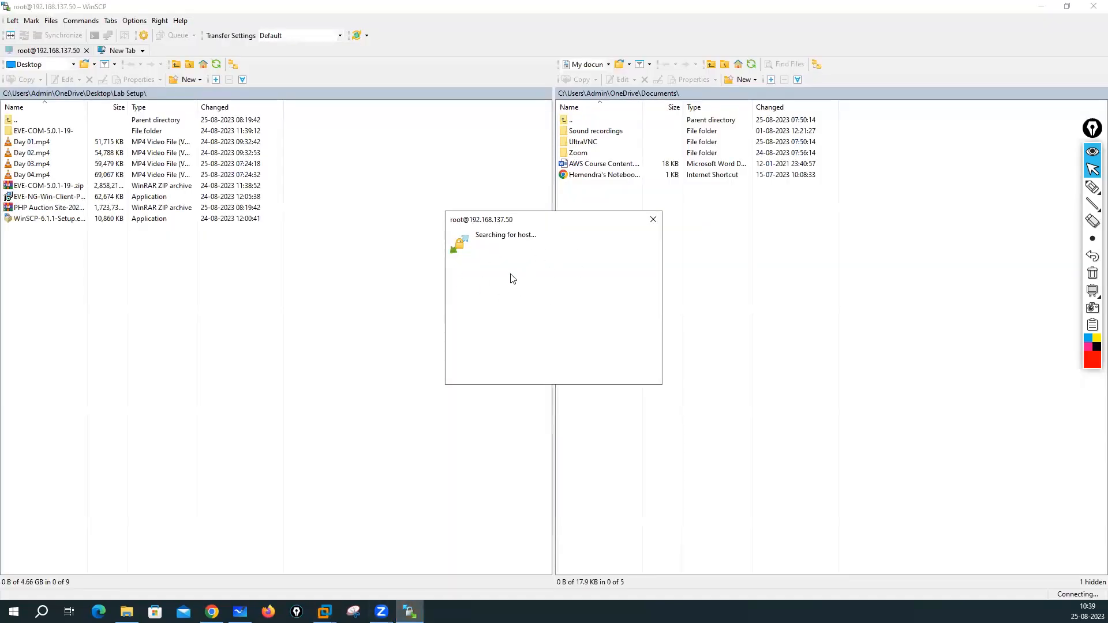
left_click(212, 611)
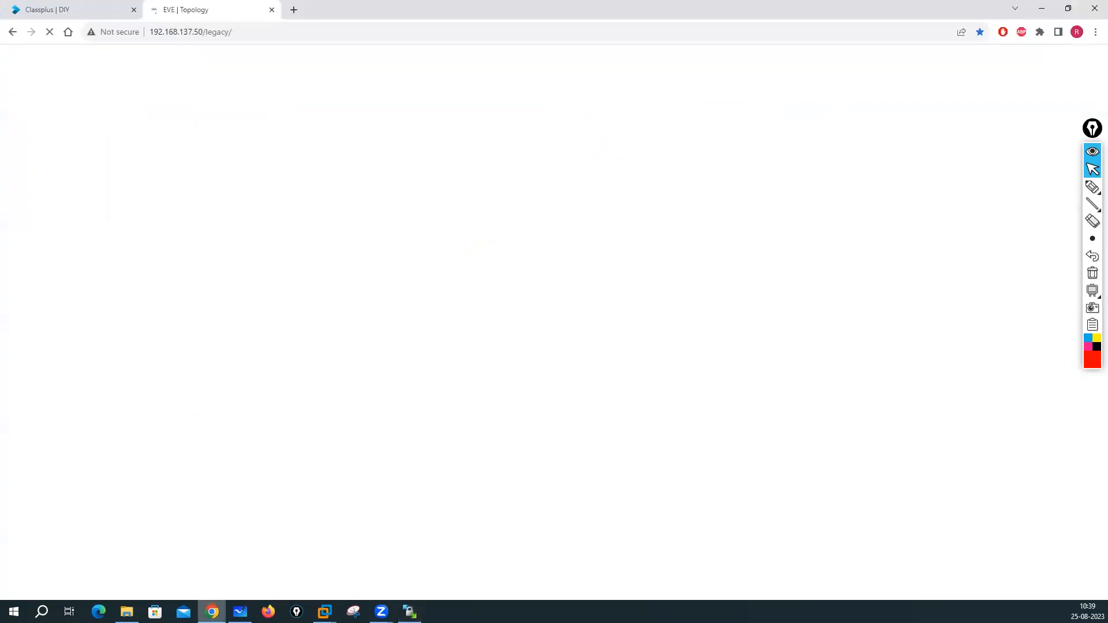
left_click(263, 38)
key("Return")
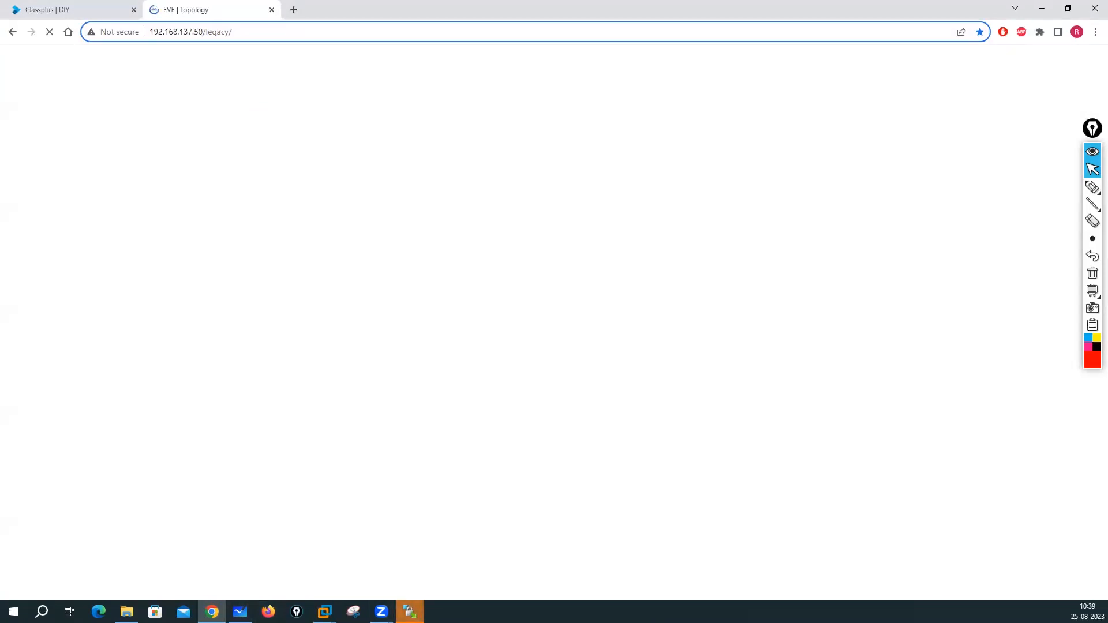
left_click(410, 612)
left_click(531, 324)
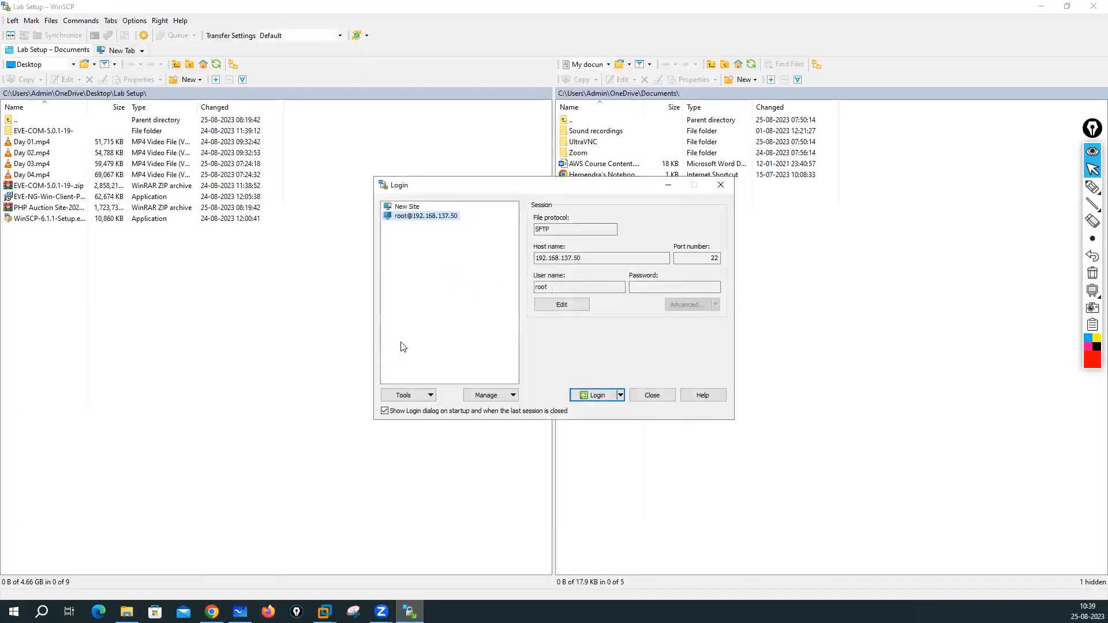
left_click(595, 395)
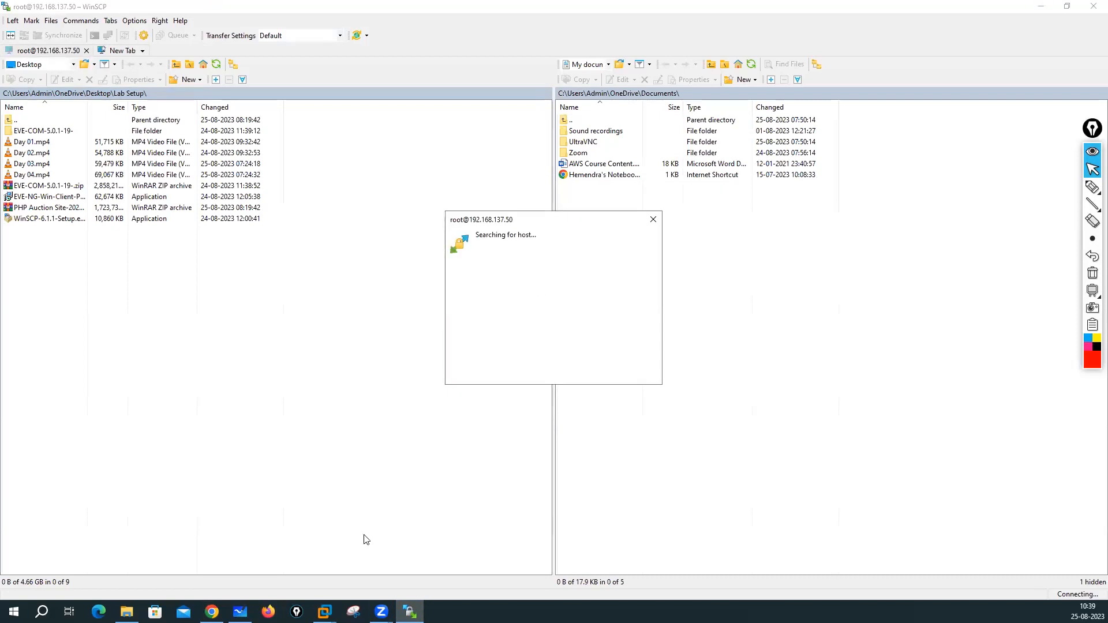
- Check the drives under This PC, then return to the EVE-CE console in VMware
left_click(324, 612)
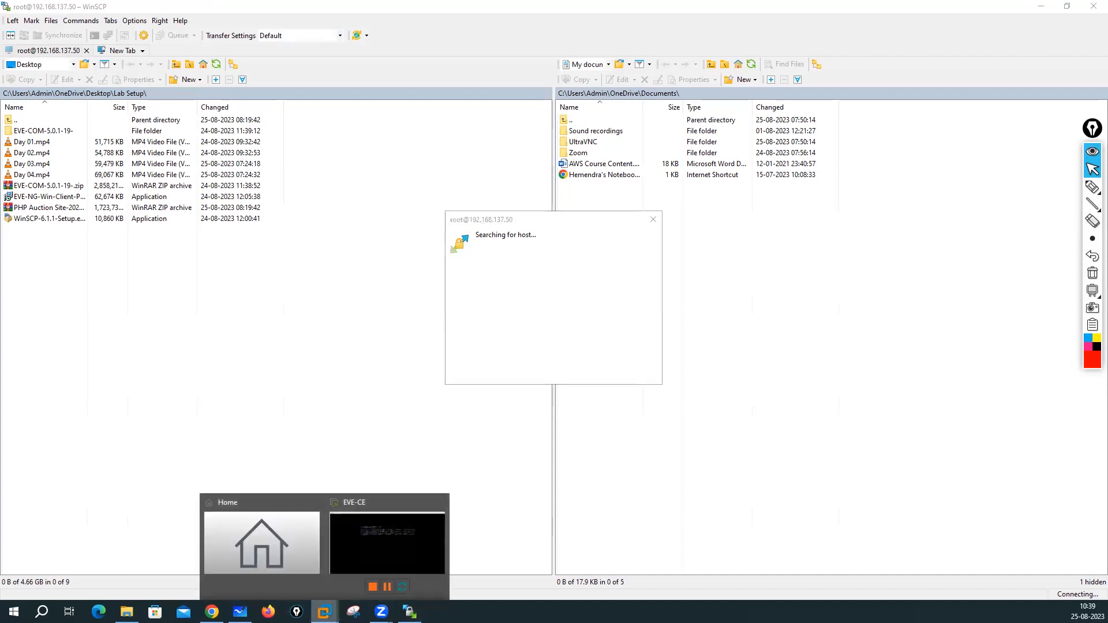
left_click(377, 559)
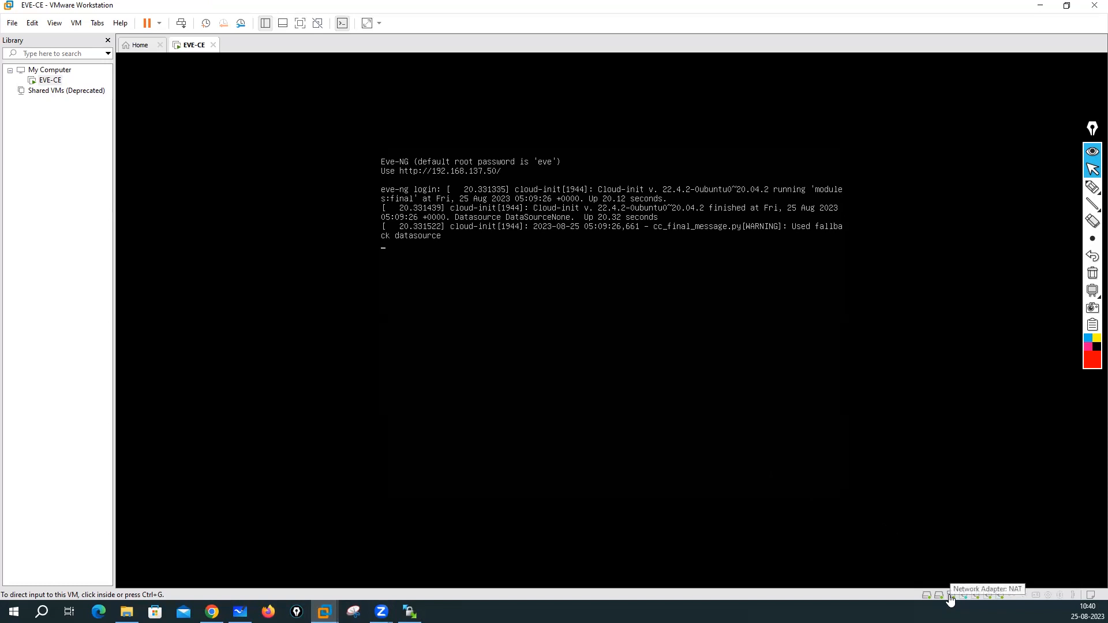
left_click(1040, 5)
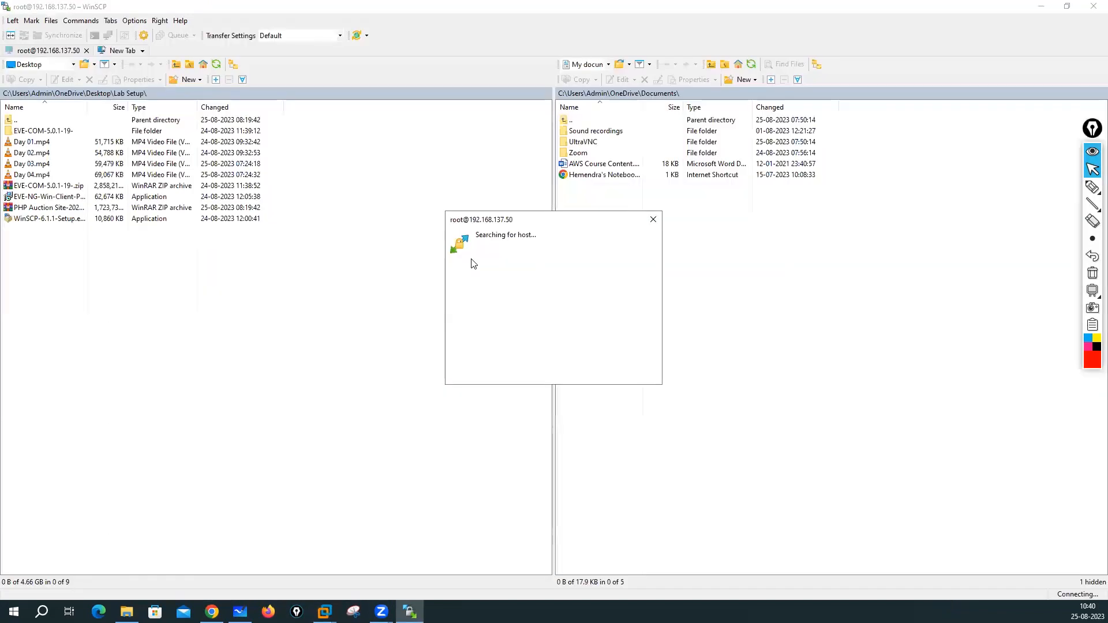
left_click(126, 612)
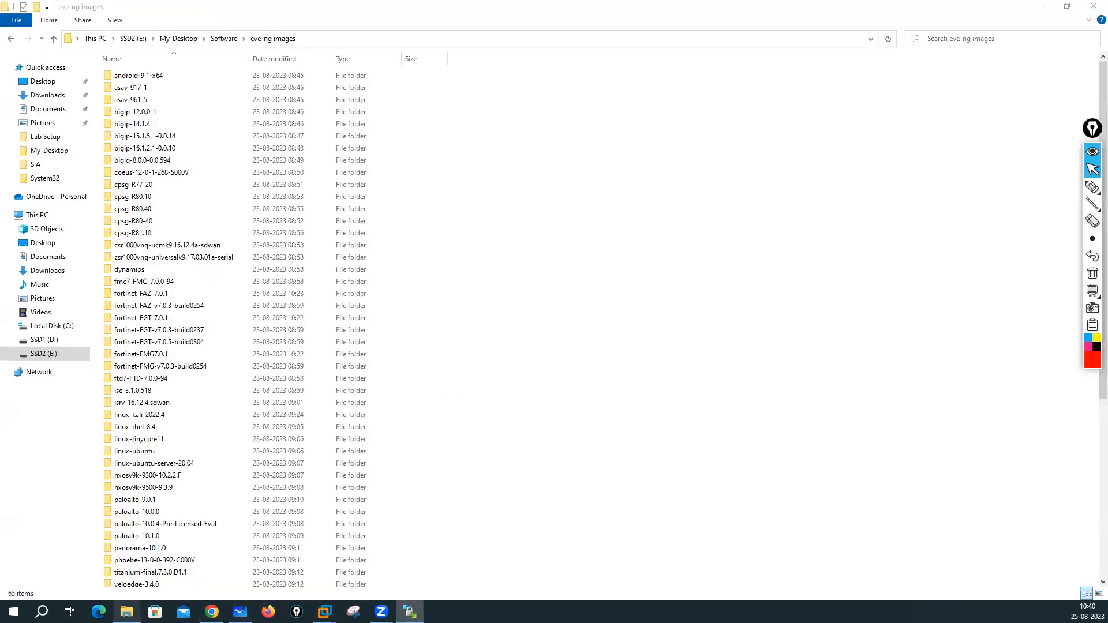
left_click(39, 216)
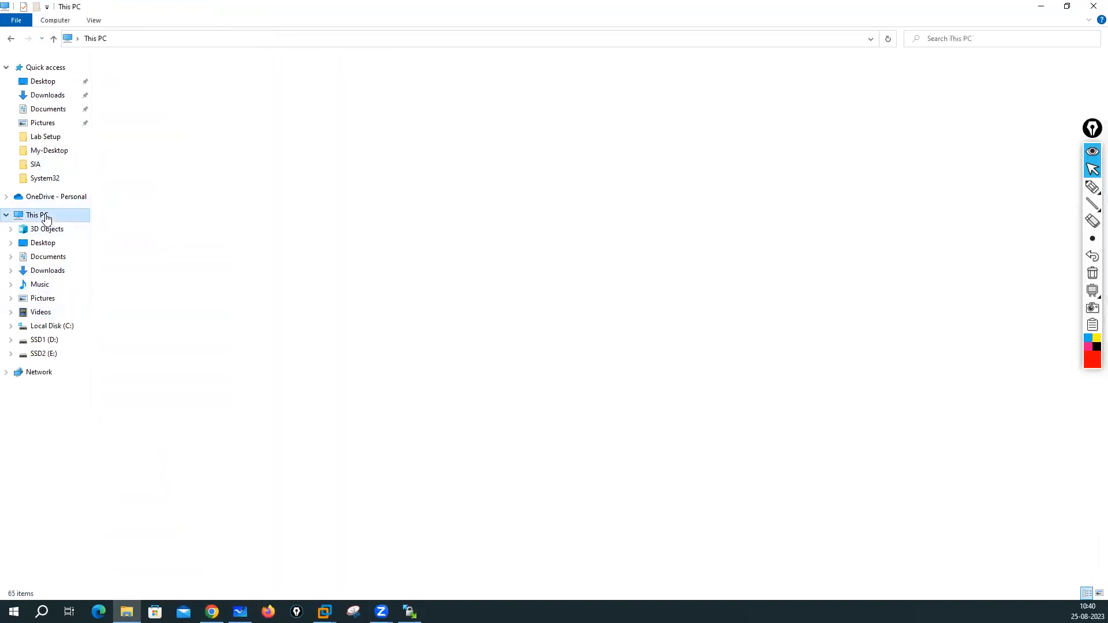
left_click(1040, 5)
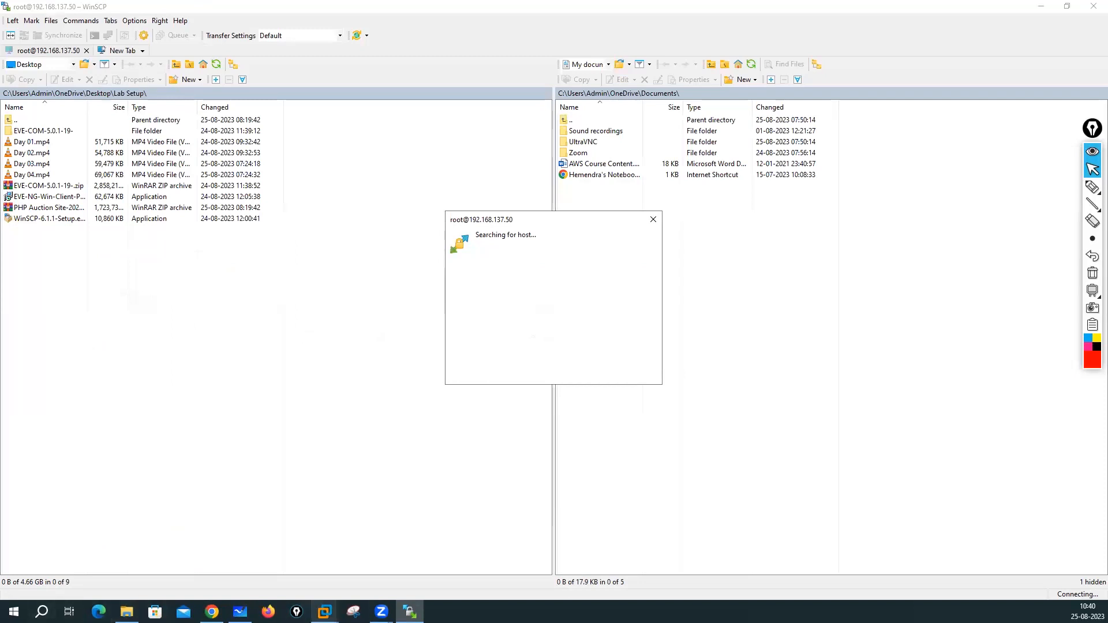
left_click(324, 612)
left_click(408, 527)
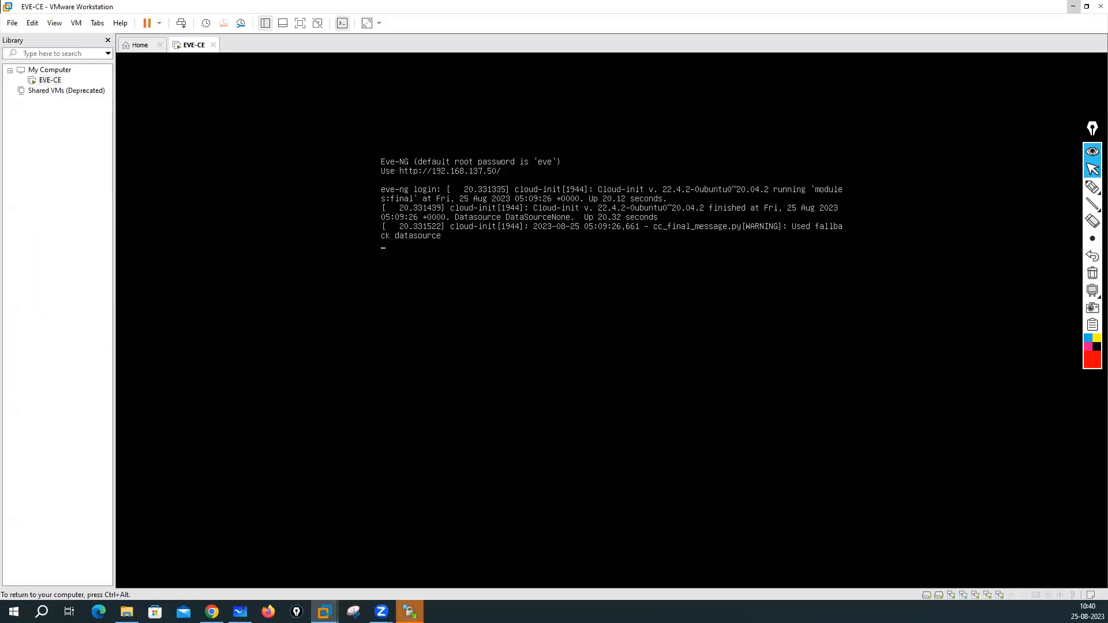
- Log in to the EVE-CE console as root with the root password
type("root")
key("Return")
type("eve")
key("Return")
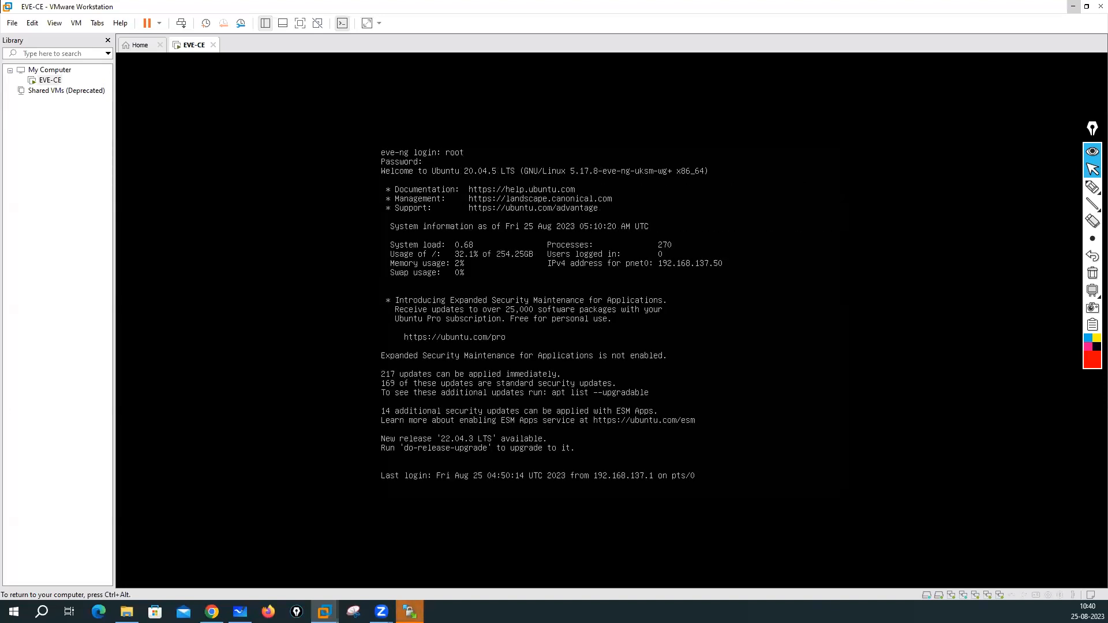
key("Return")
key("Return")
key("Return")
key("Return")
key("Return")
key("Return")
key("Return")
key("Return")
key("Return")
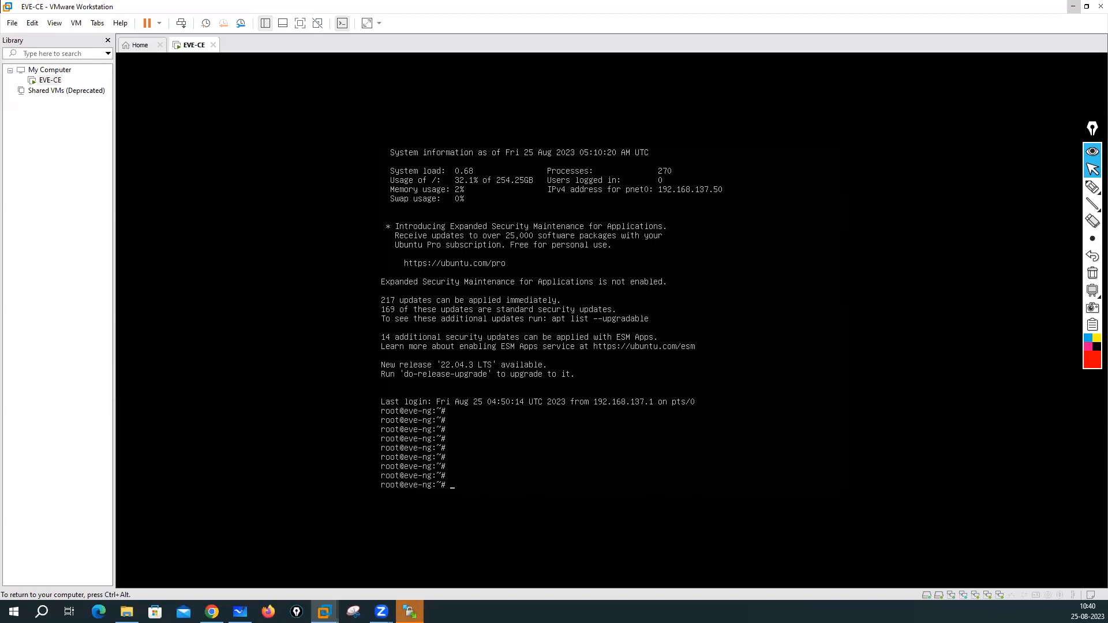
- Ping google.com and stop it once replies arrive
type("ping go")
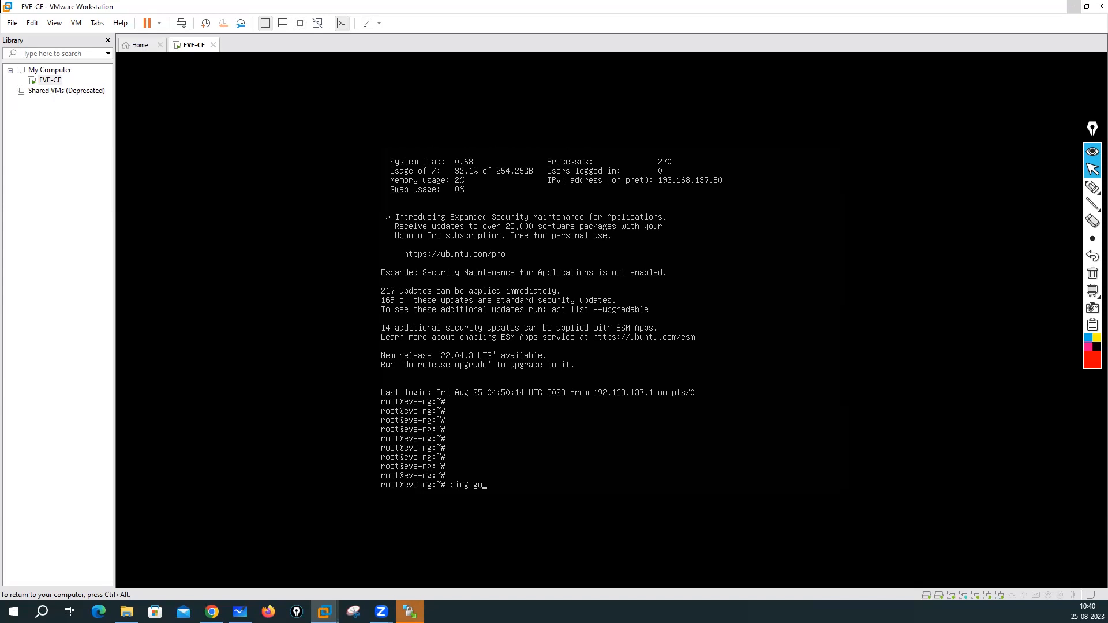
type("ogle.com")
key("Return")
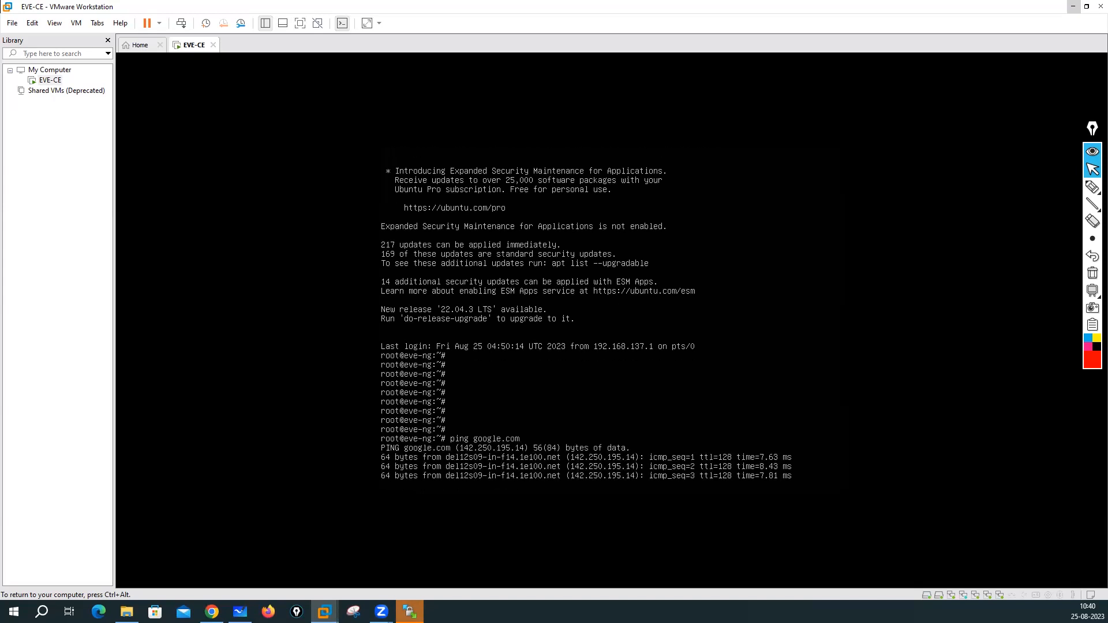
key("ctrl+c")
key("Return")
key("Return")
key("Return")
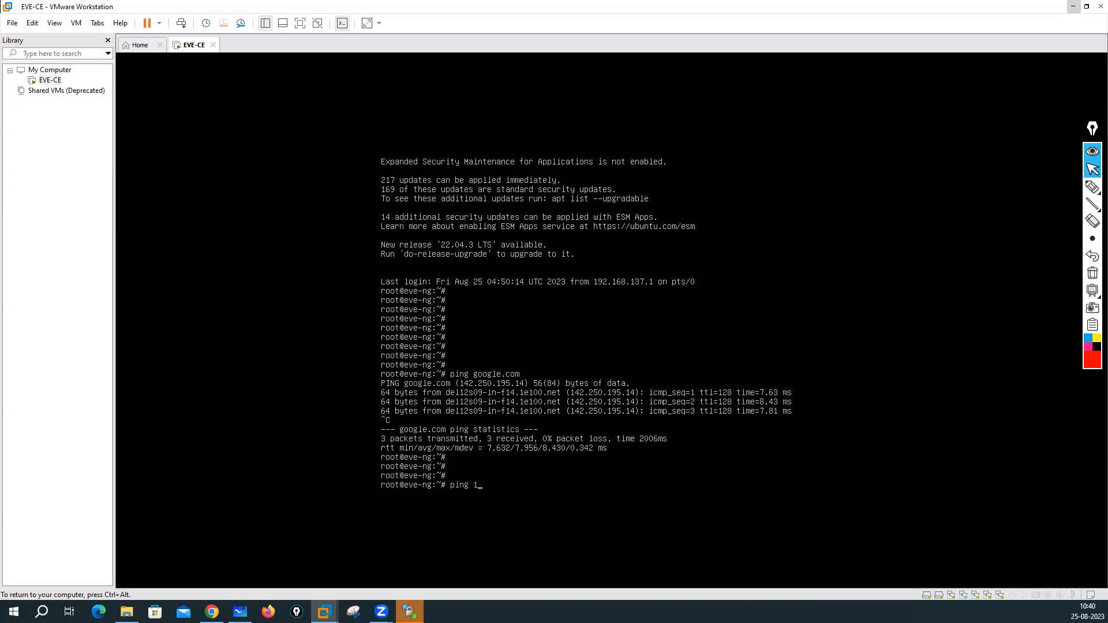
- Ping 192.168.137.1 and stop it after it gets no replies
type("ping 192.168.137.1")
key("Return")
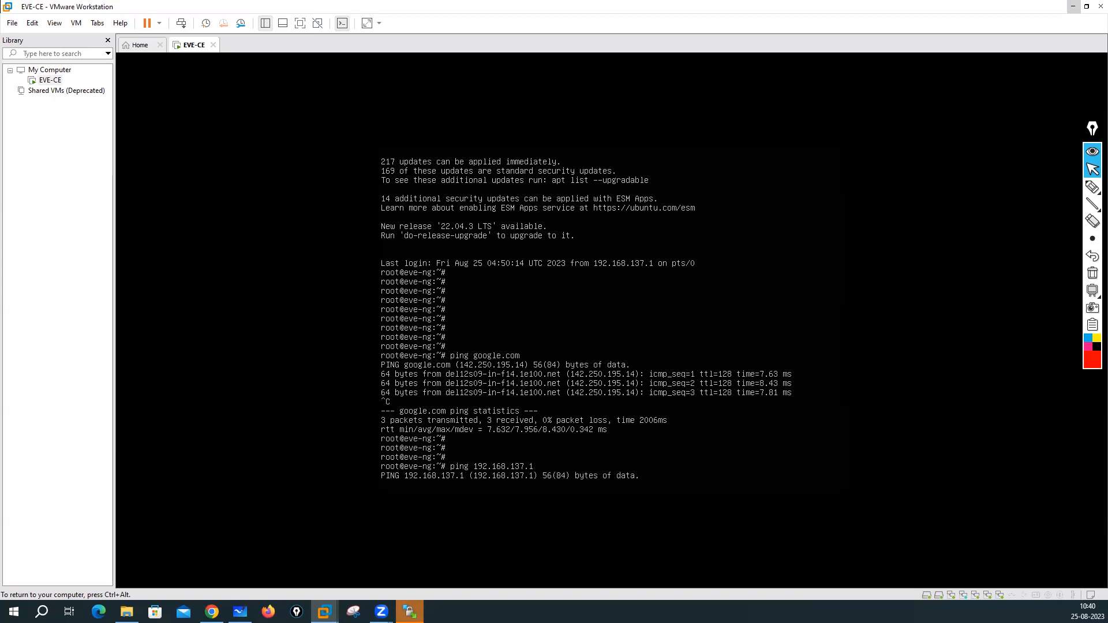
key("ctrl+alt")
left_click(41, 612)
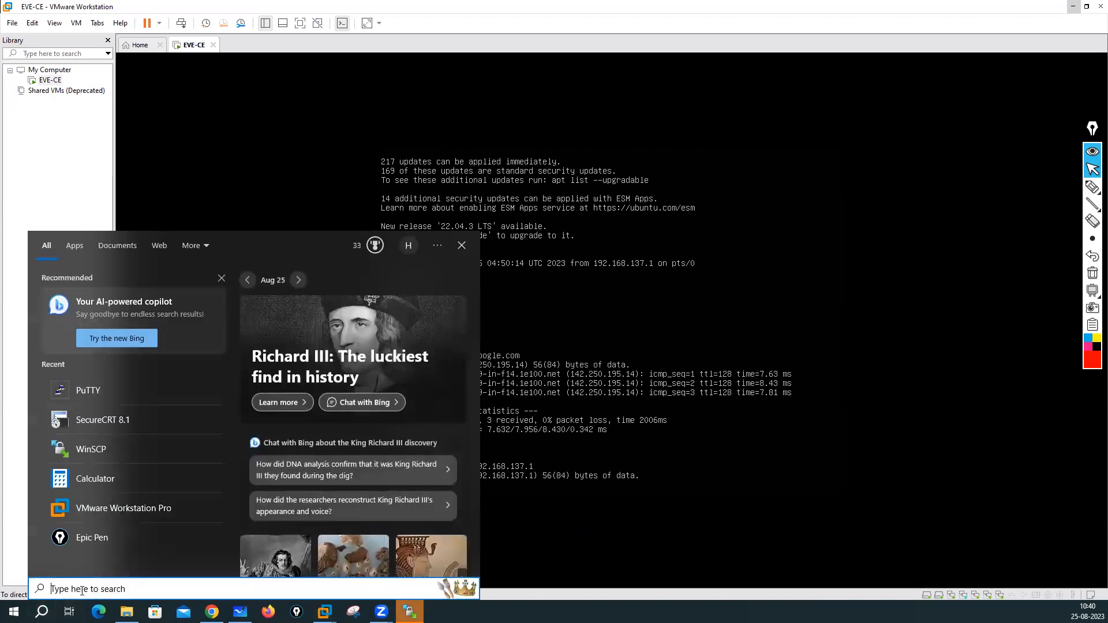
key("Escape")
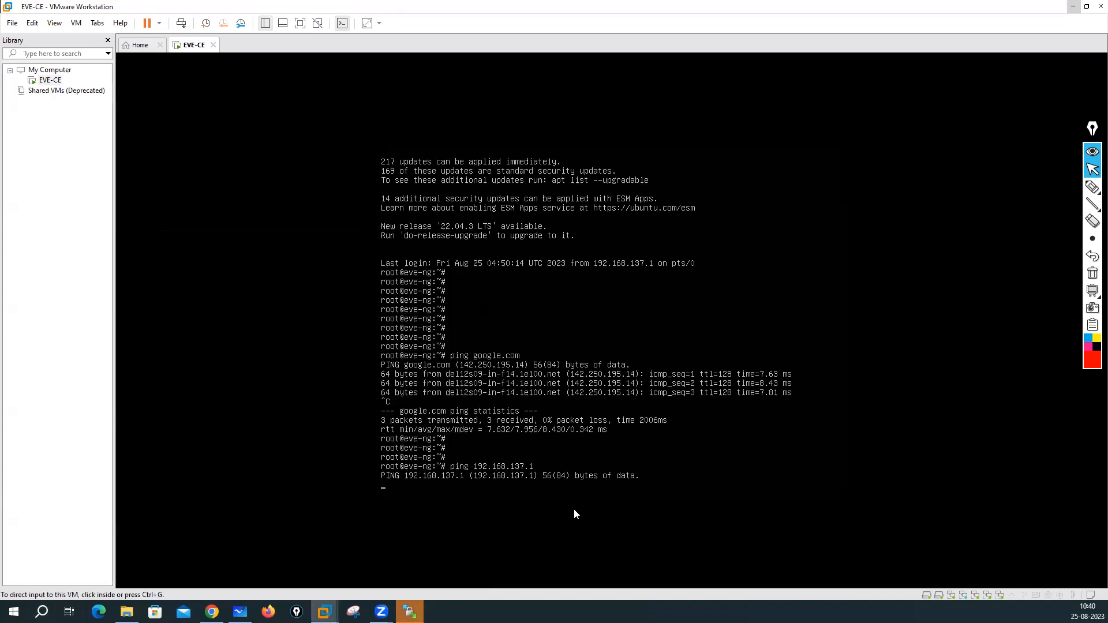
left_click(574, 463)
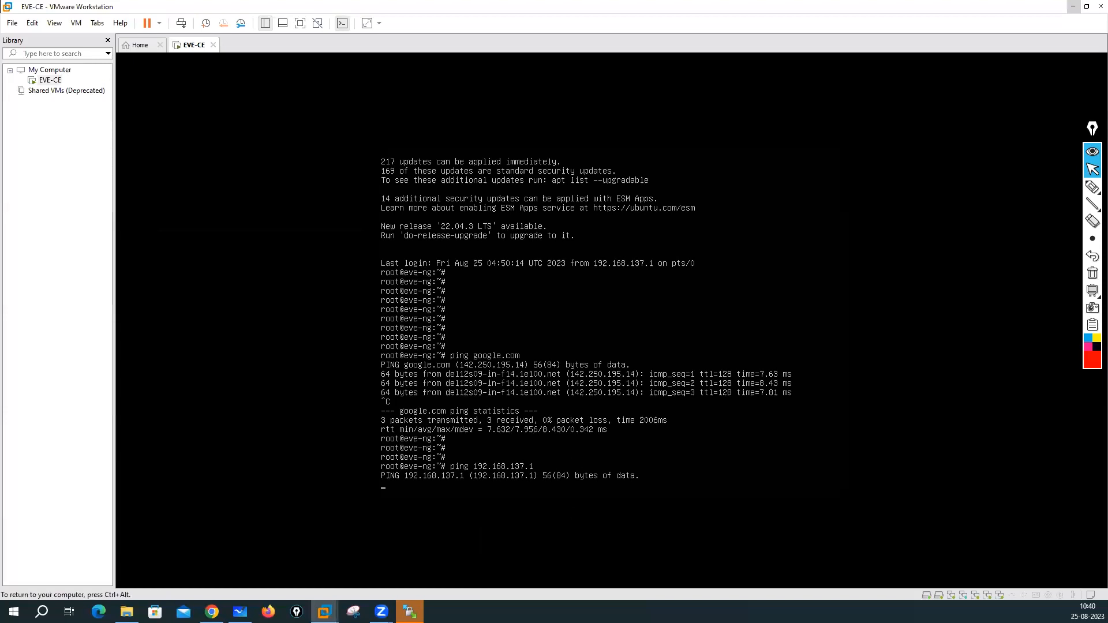
key("ctrl+c")
- Ping 192.168.137.2, stop it after replies, and release input from the VM
key("Up")
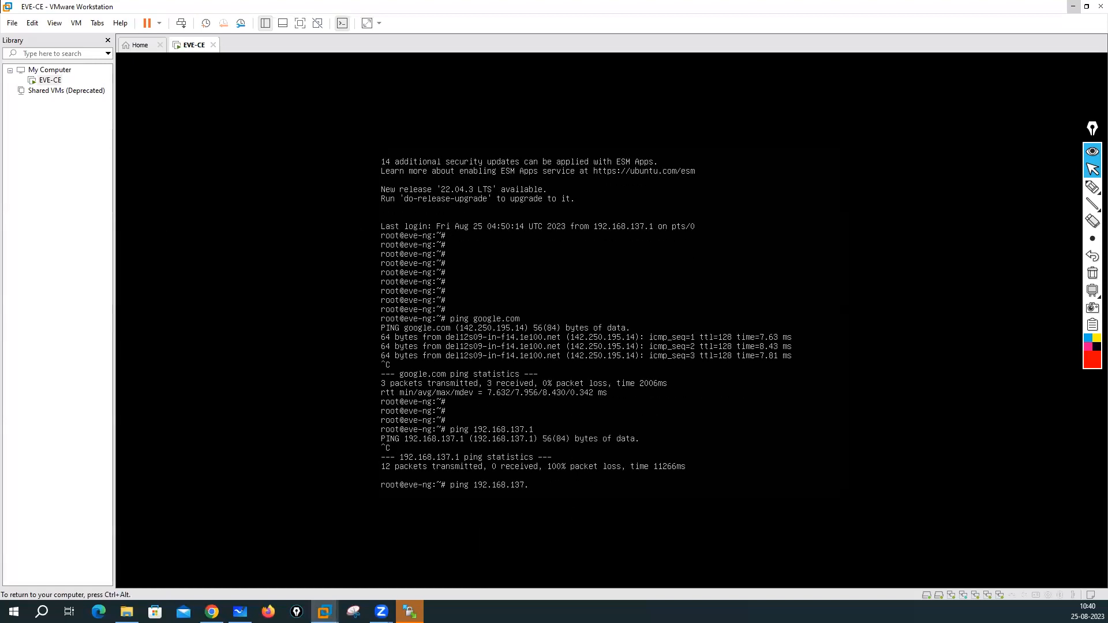
type("2")
key("Return")
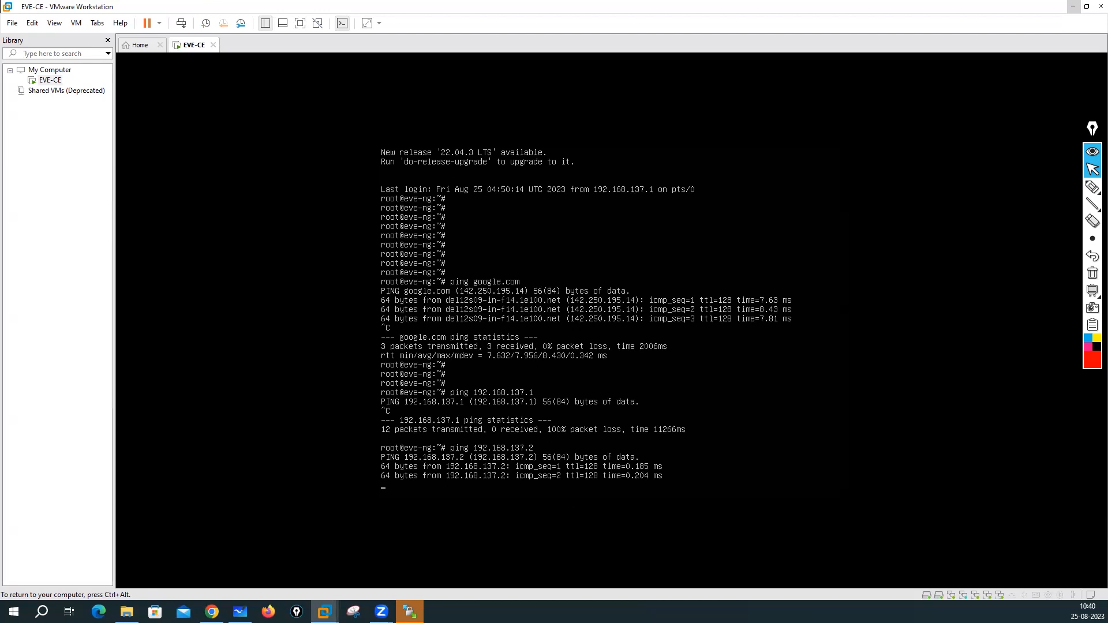
key("ctrl+c")
key("ctrl+alt")
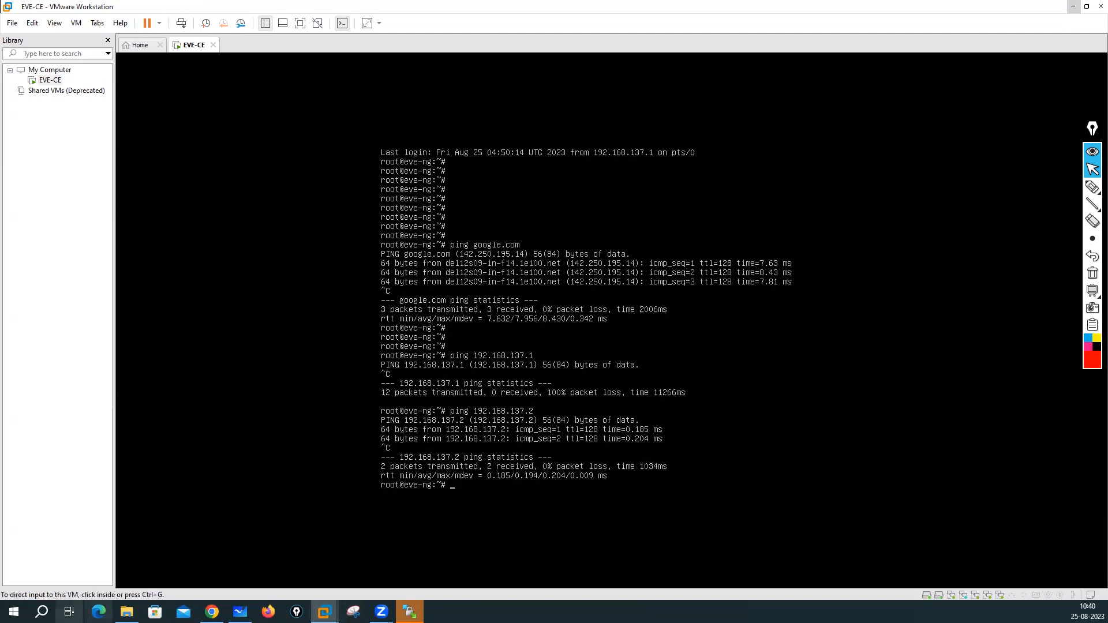
left_click(42, 612)
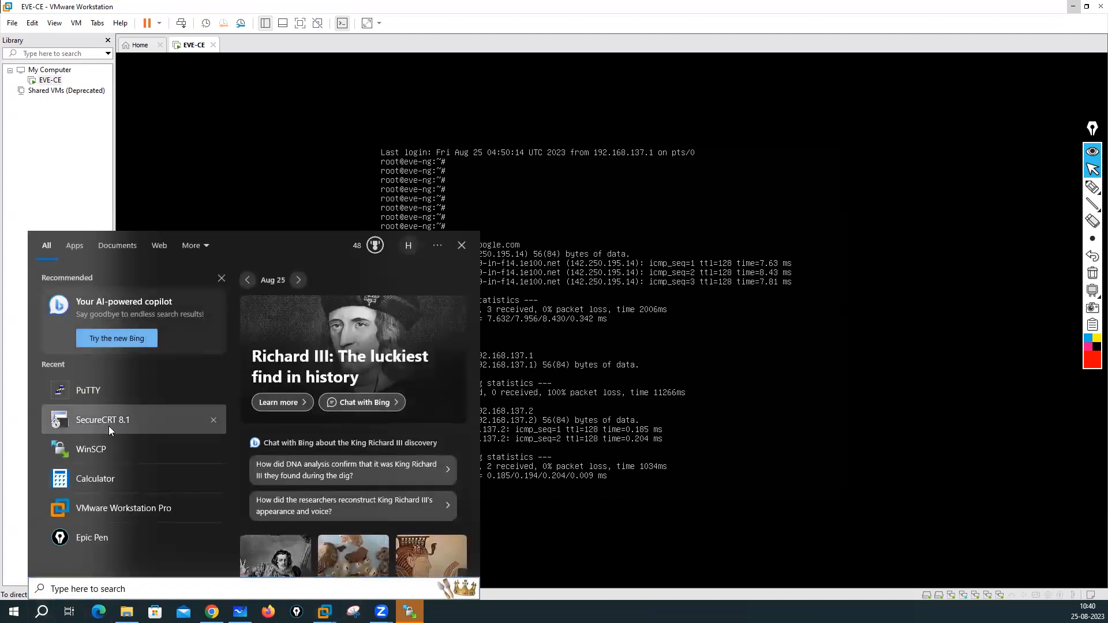
- Launch SecureCRT 8.1 and run a continuous ping to 192.168.137.50 in Command Prompt
left_click(109, 426)
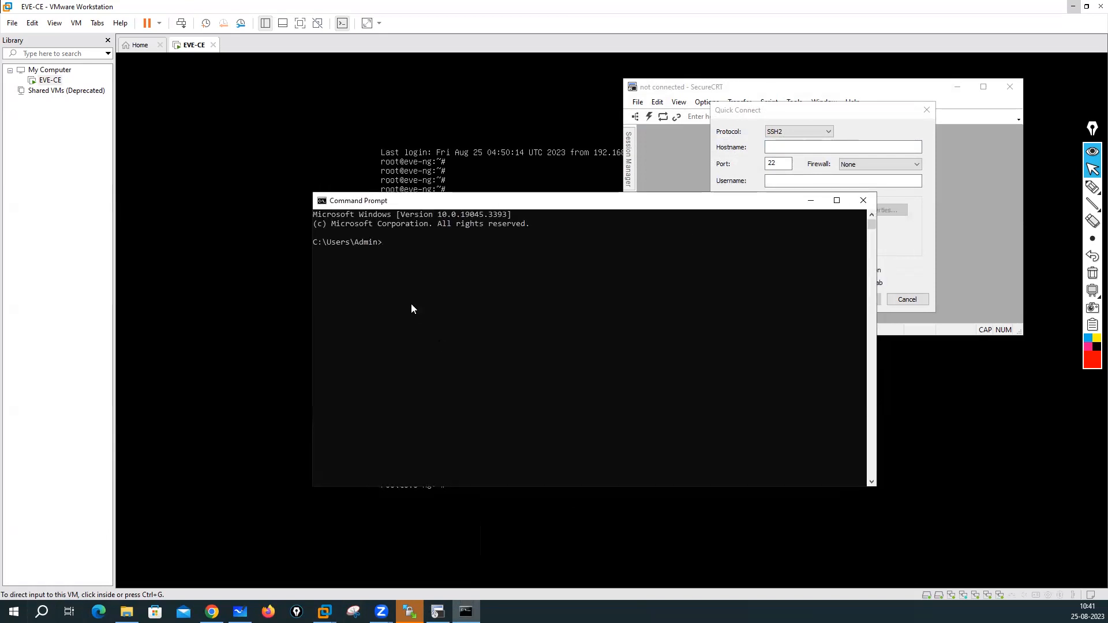
type("ping 192.168.137.50 -t4")
key("BackSpace")
key("Return")
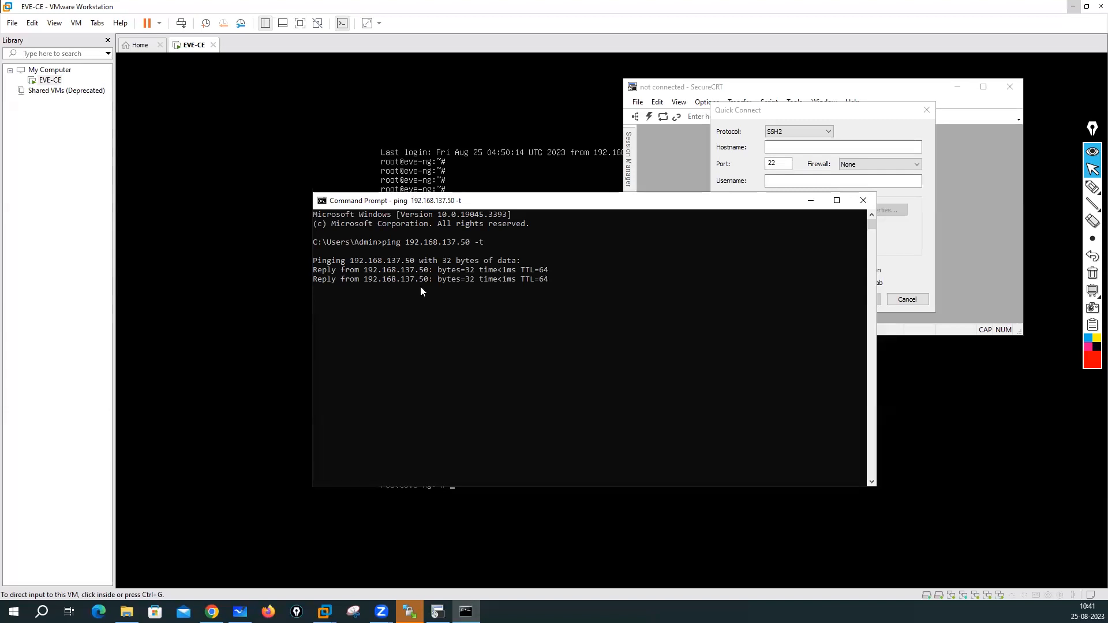
key("ctrl+c")
- Close Command Prompt and the empty SecureCRT window, returning to the WinSCP login
left_click(863, 201)
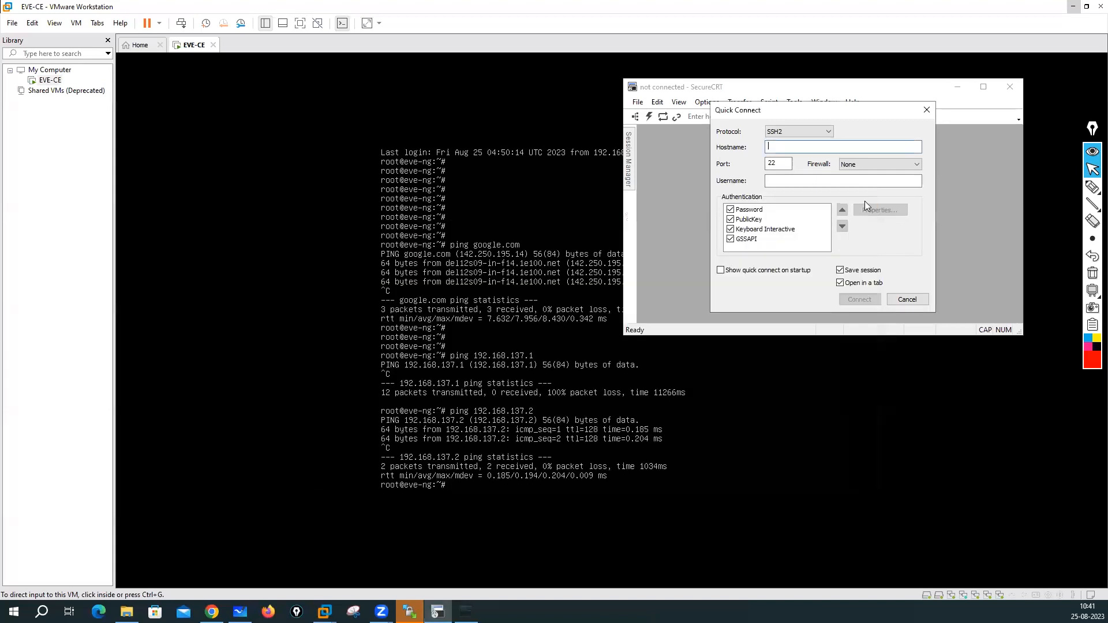
left_click(925, 110)
left_click(1009, 89)
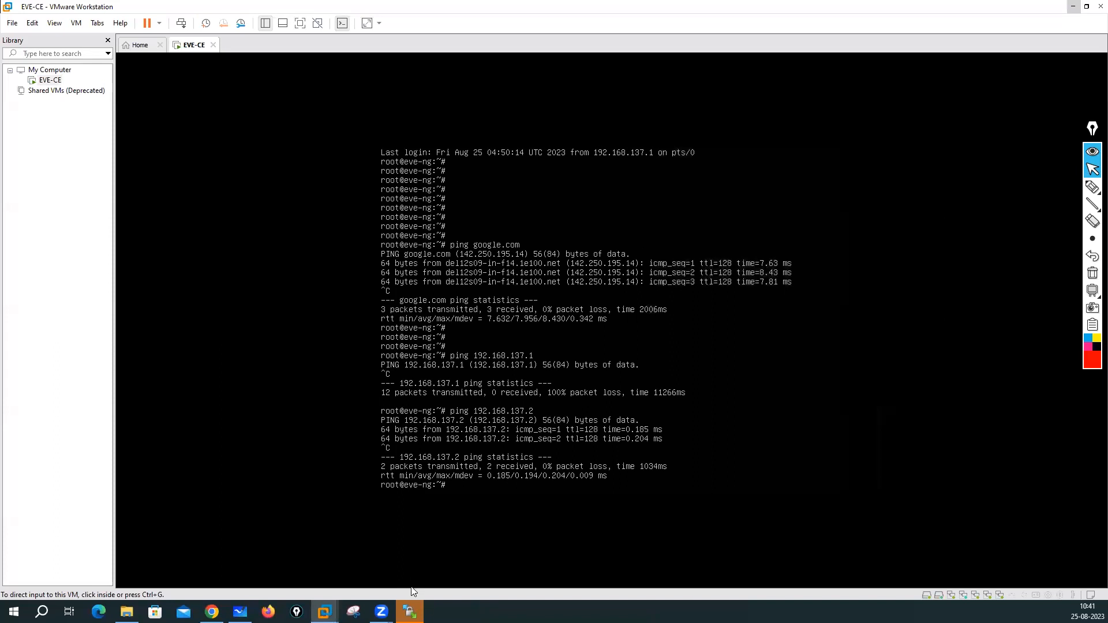
left_click(1073, 6)
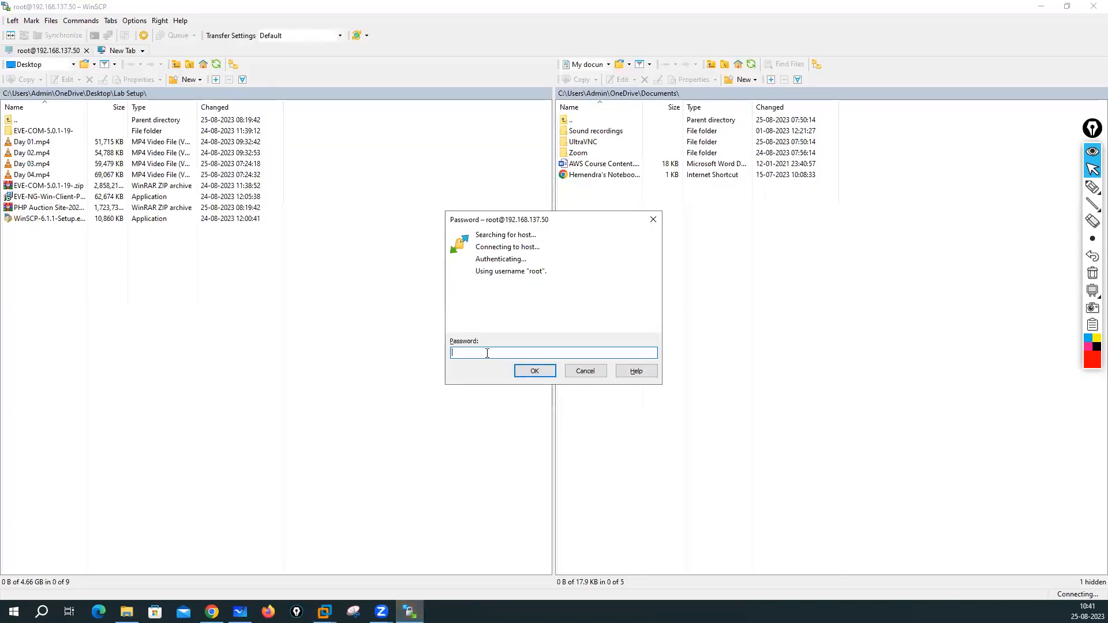
- Enter the root password in WinSCP to connect to 192.168.137.50
type("•••••••")
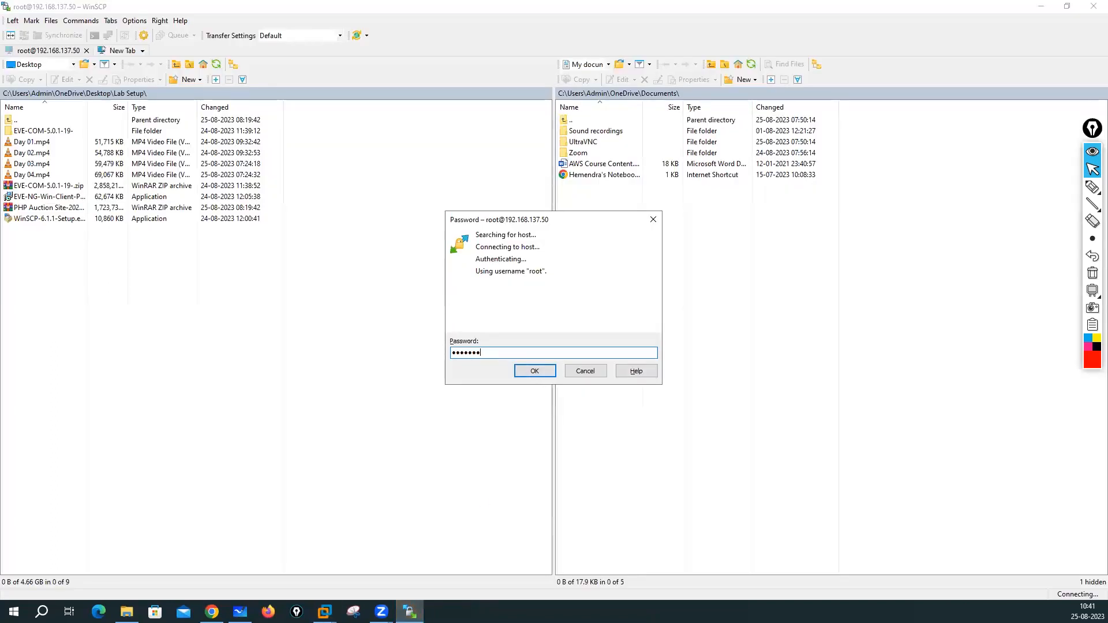
type("••")
left_click(532, 372)
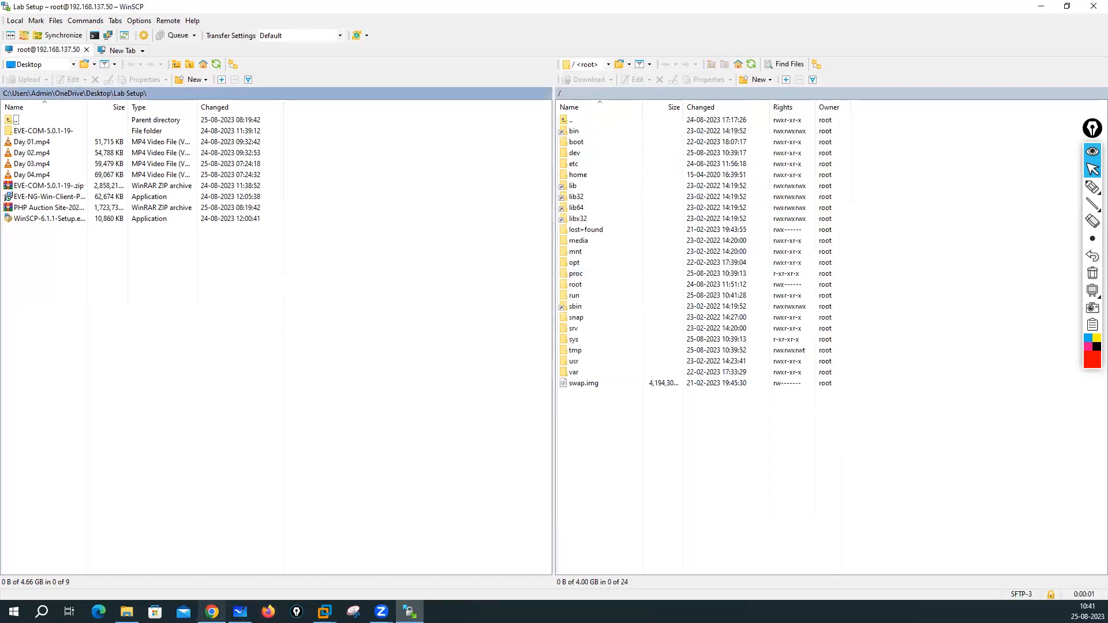
left_click(212, 612)
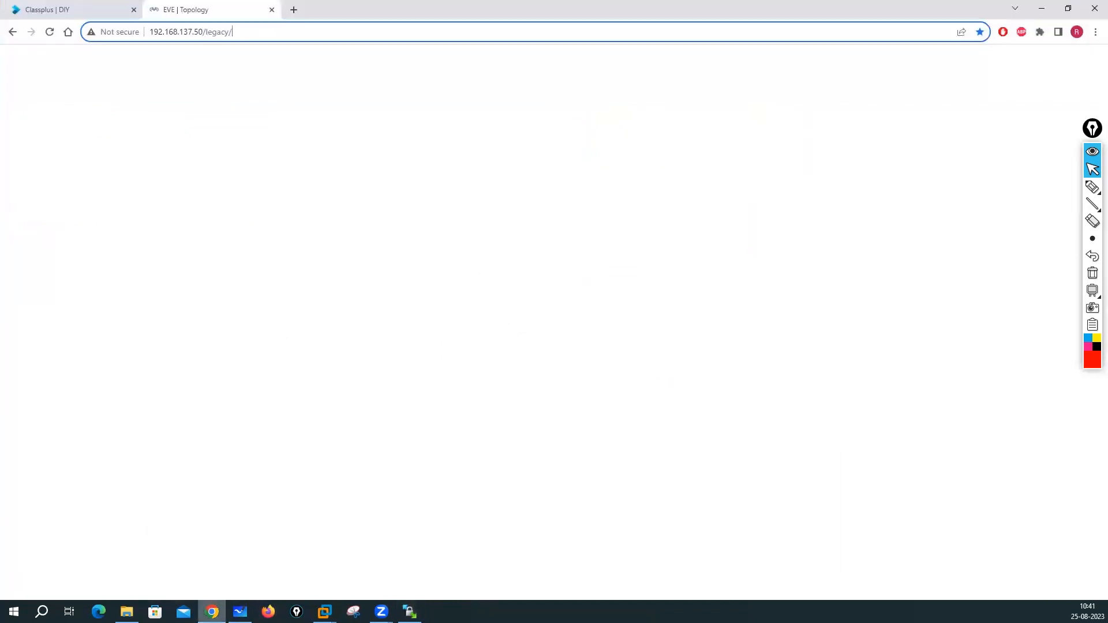
- Reload the lab topology and start the Fortinet node and the left CP node
left_click(51, 36)
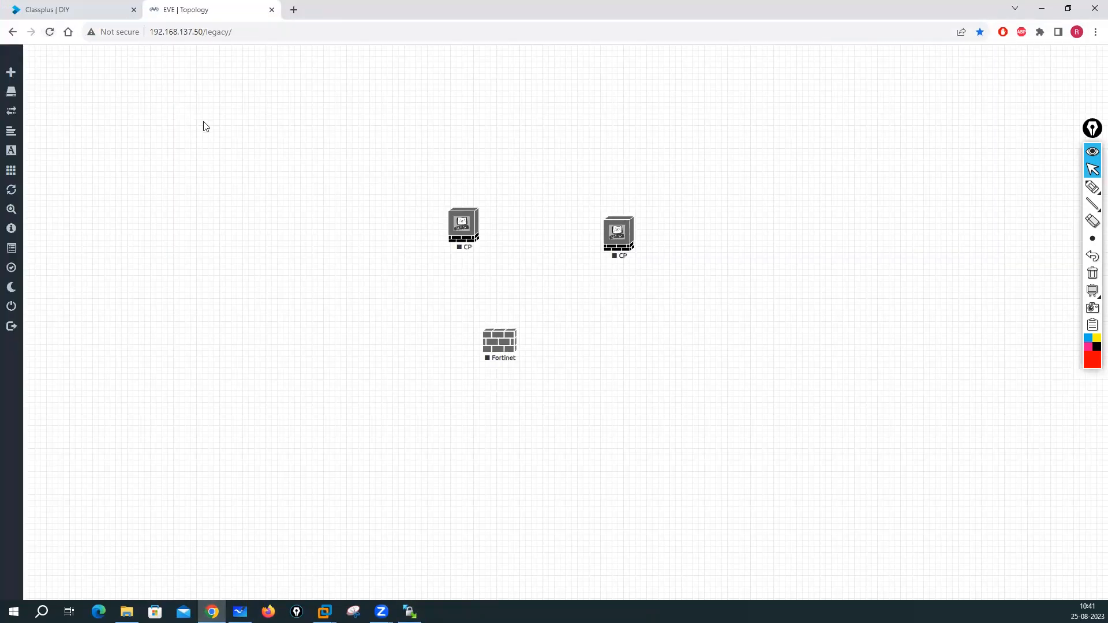
right_click(529, 344)
left_click(543, 364)
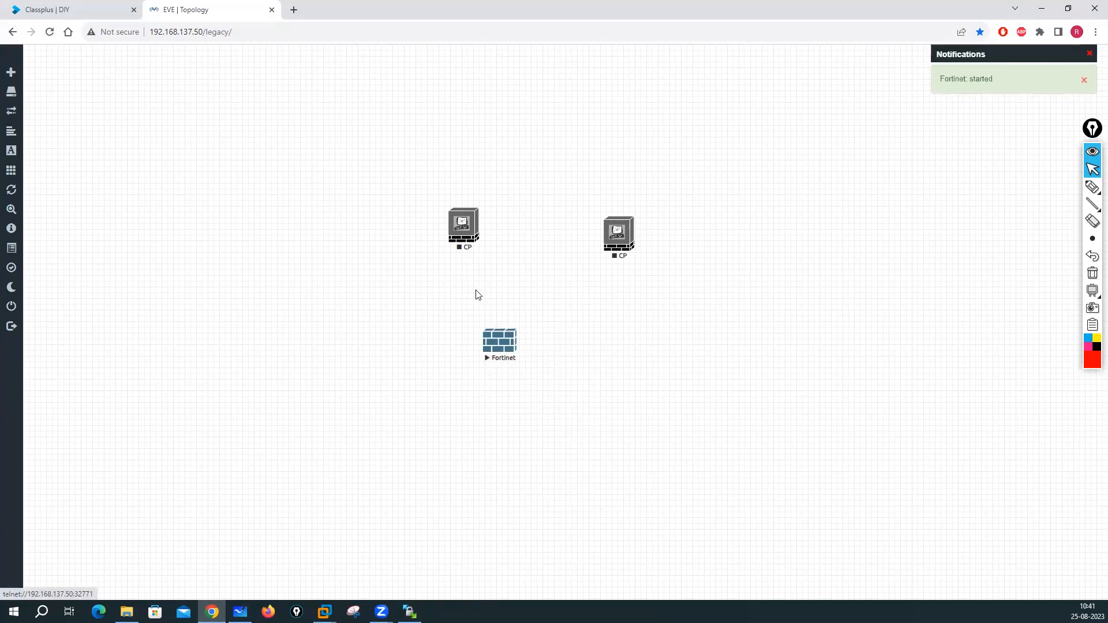
right_click(463, 231)
left_click(495, 258)
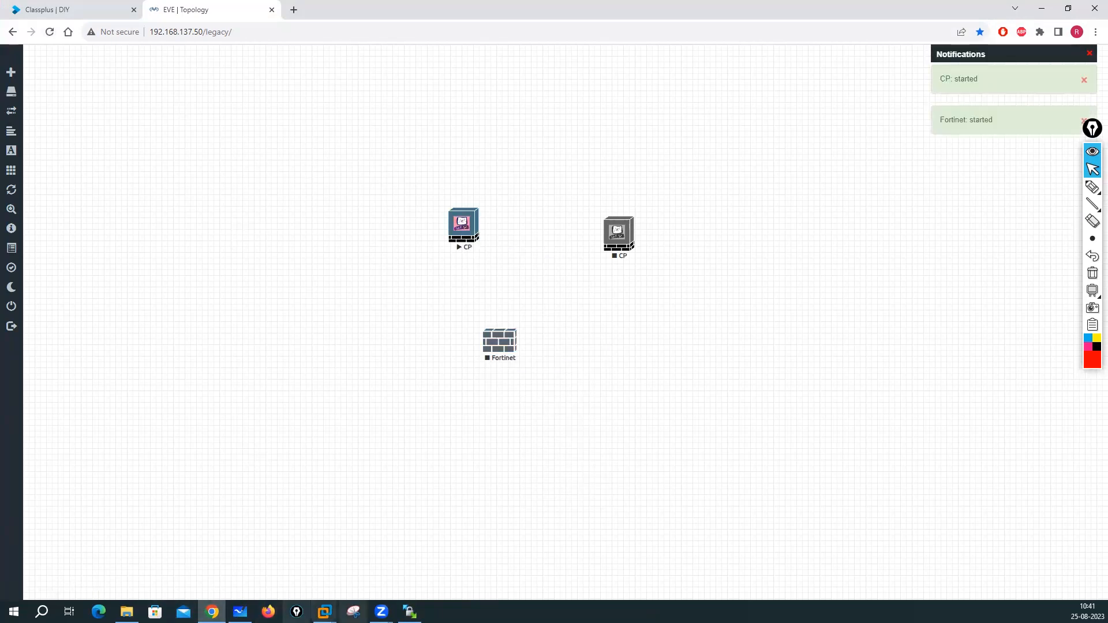
- Return to WinSCP and open the remote path location list
left_click(410, 611)
left_click(615, 460)
left_click(608, 65)
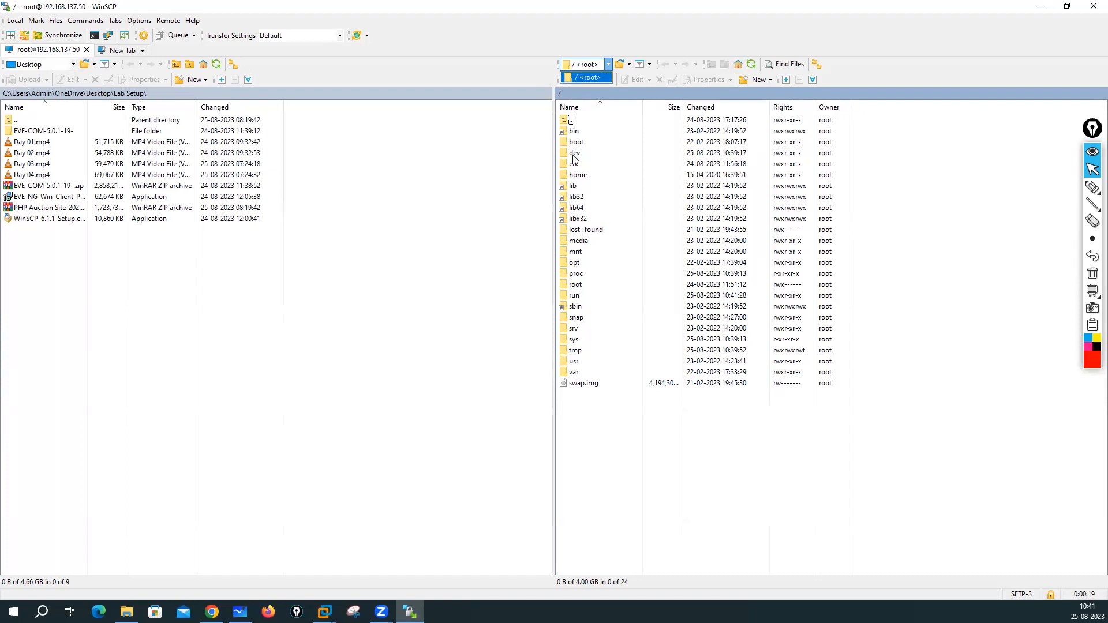
- Browse the remote side to /opt/unetlab/addons/qemu and inspect the ftd7 and ise-3.1.0.518 folders
double_click(572, 268)
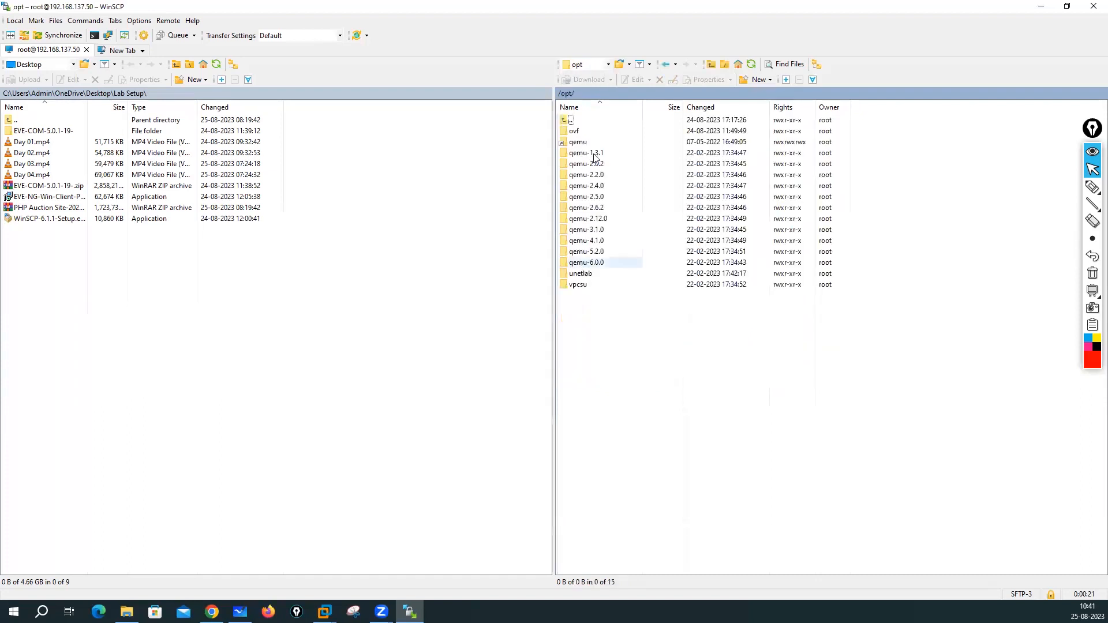
double_click(583, 273)
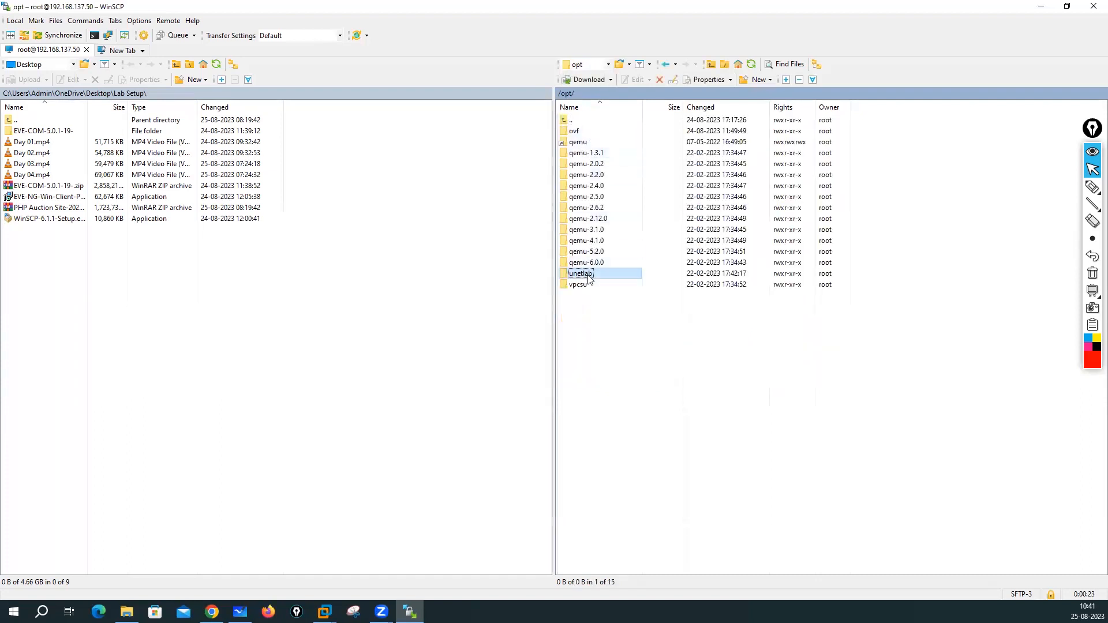
double_click(583, 132)
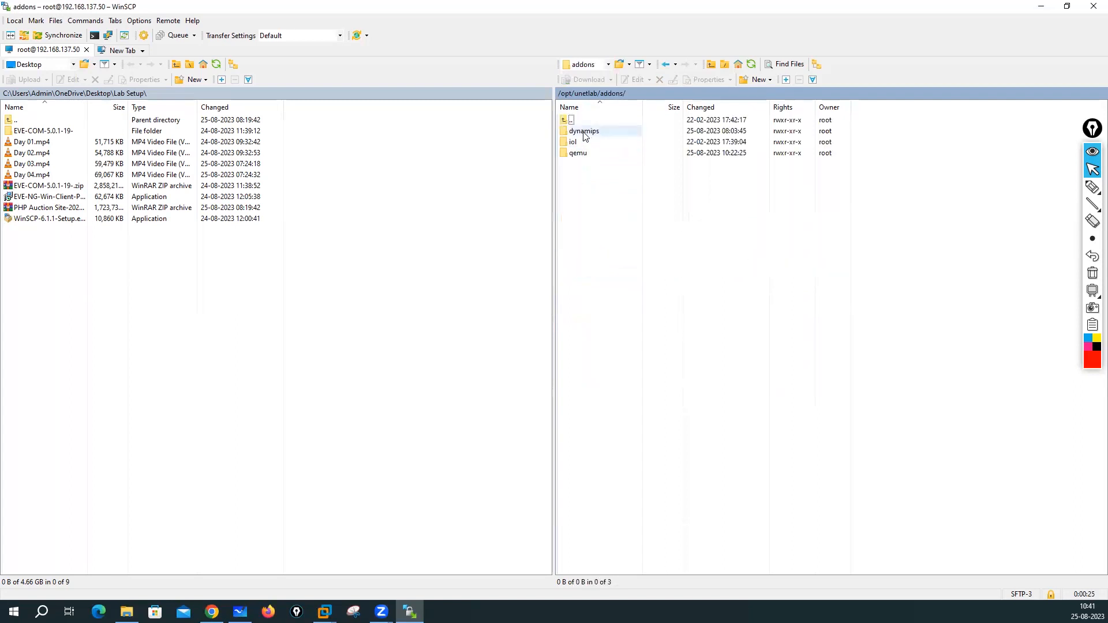
left_click(578, 155)
double_click(578, 156)
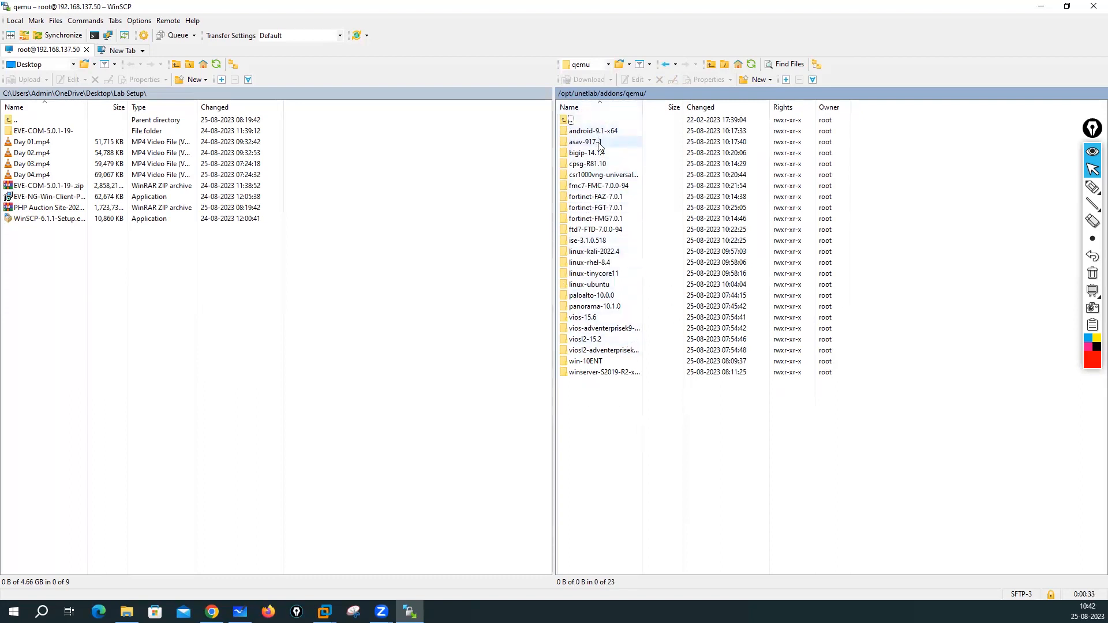
left_click(591, 232)
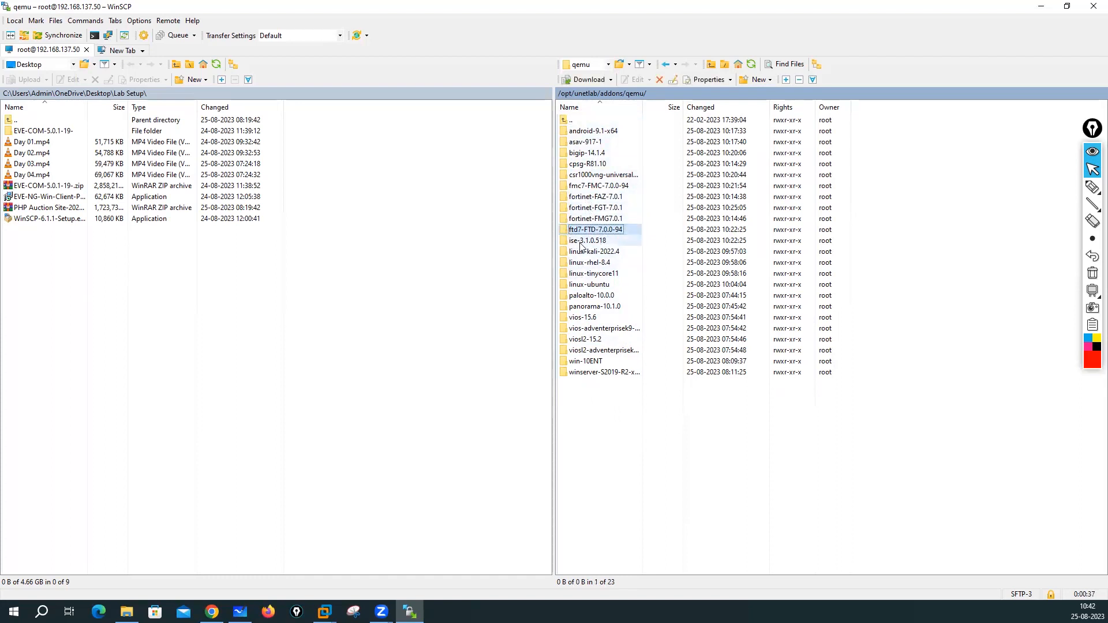
left_click(583, 241)
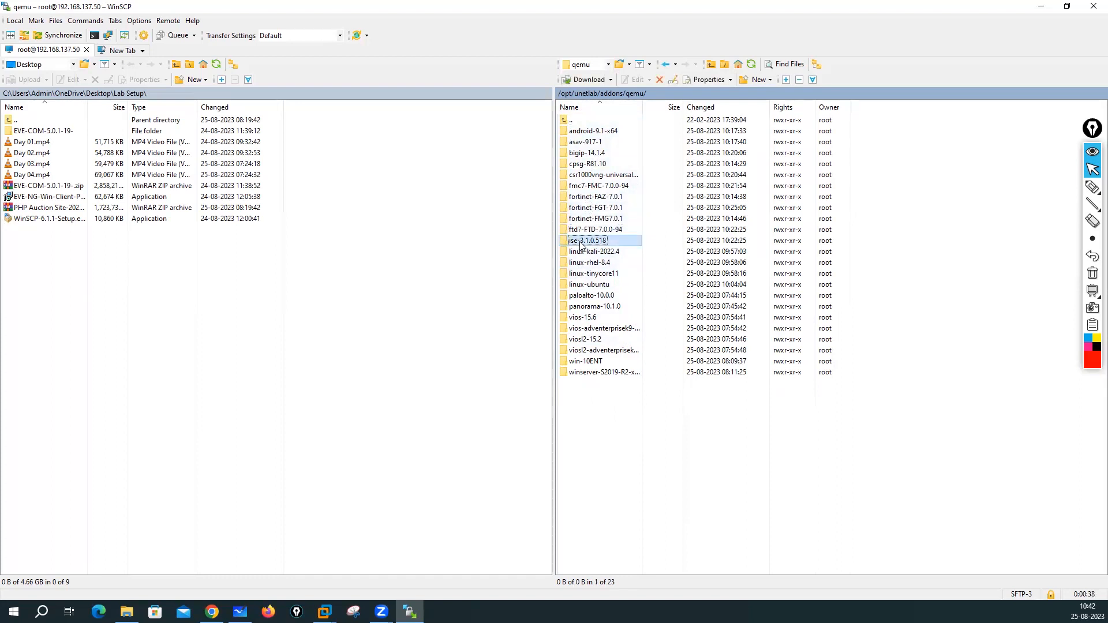
left_click(610, 400)
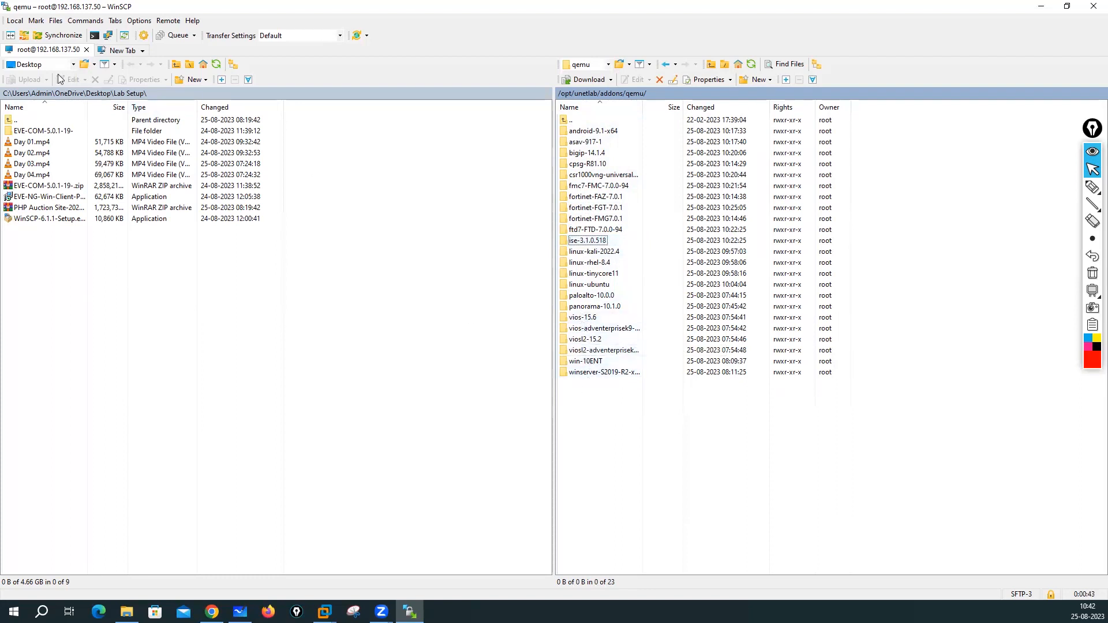
left_click(74, 64)
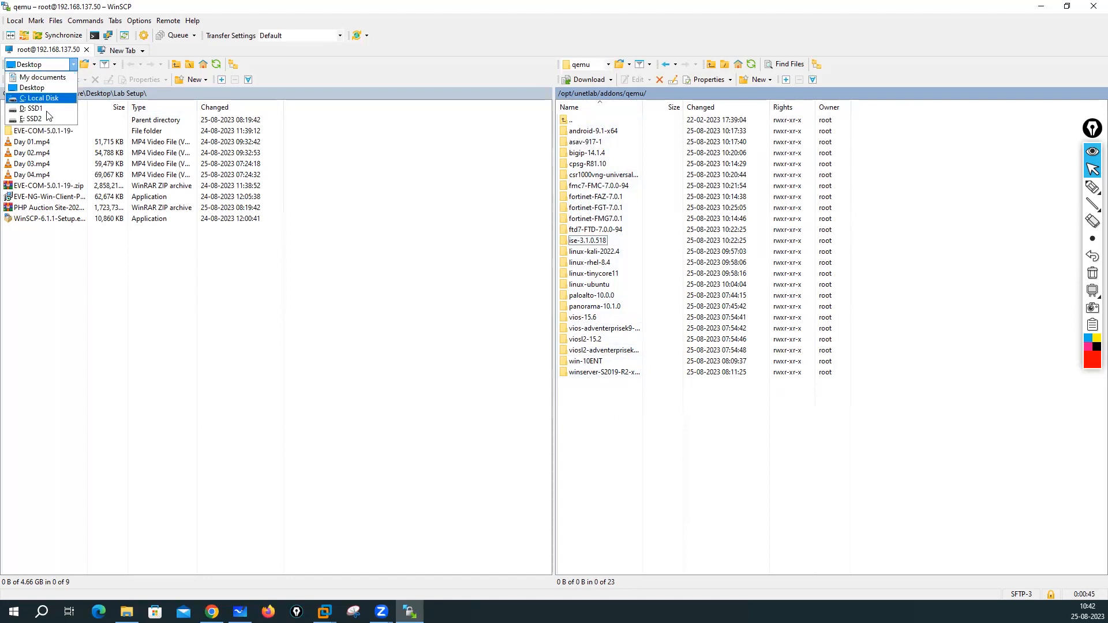
- Browse WinSCP's local pane to E:\My-Desktop\Software\eve-ng images
left_click(34, 118)
double_click(33, 131)
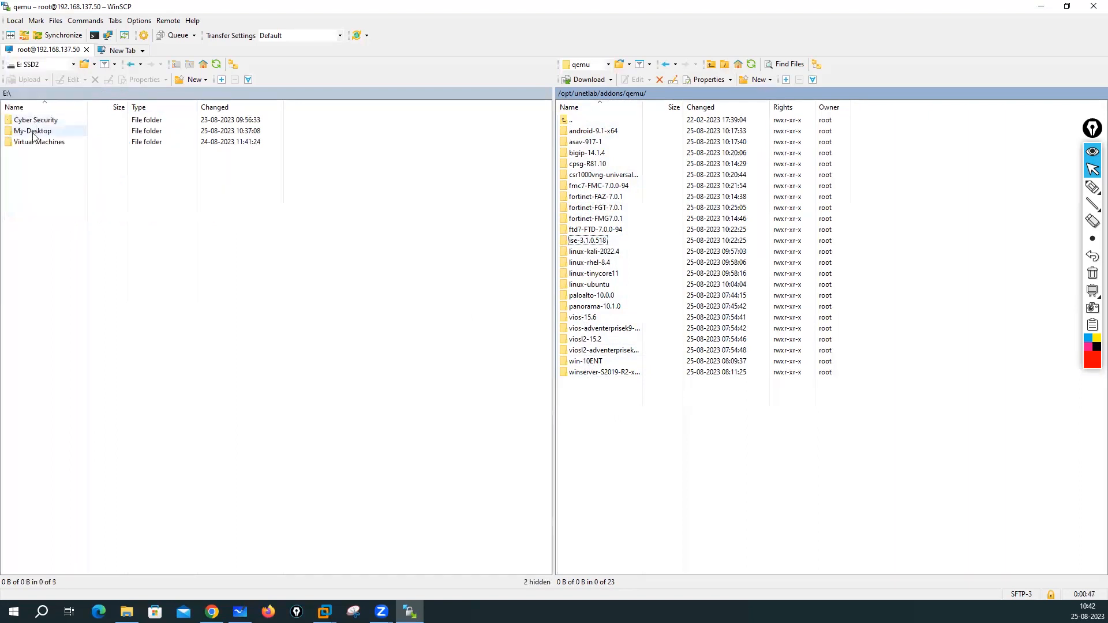
double_click(28, 164)
double_click(38, 132)
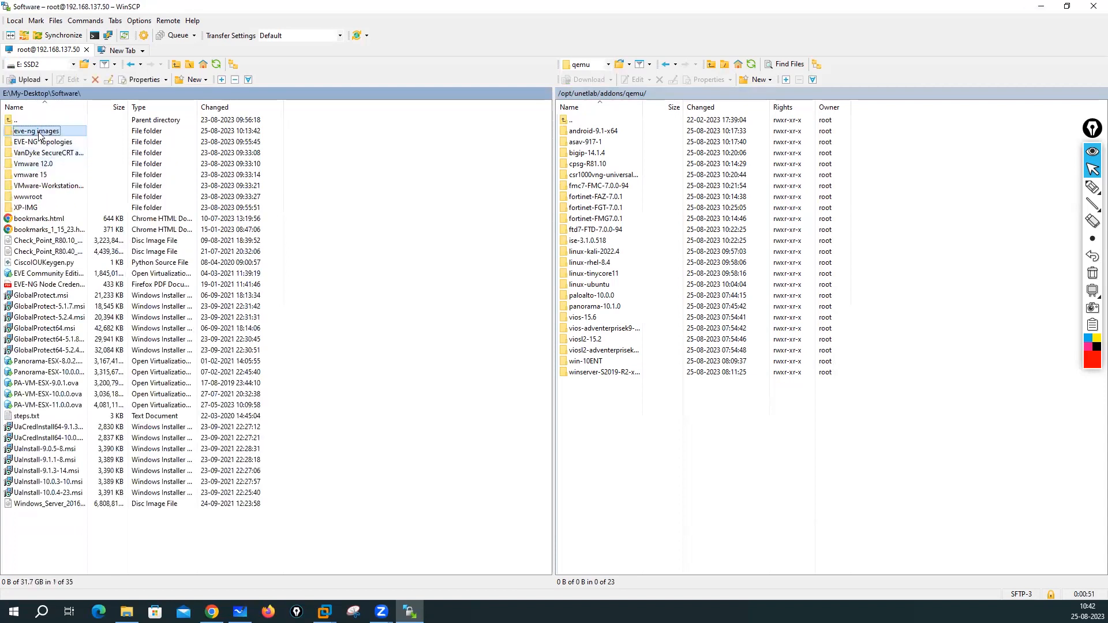
scroll(105, 286, "down", 8)
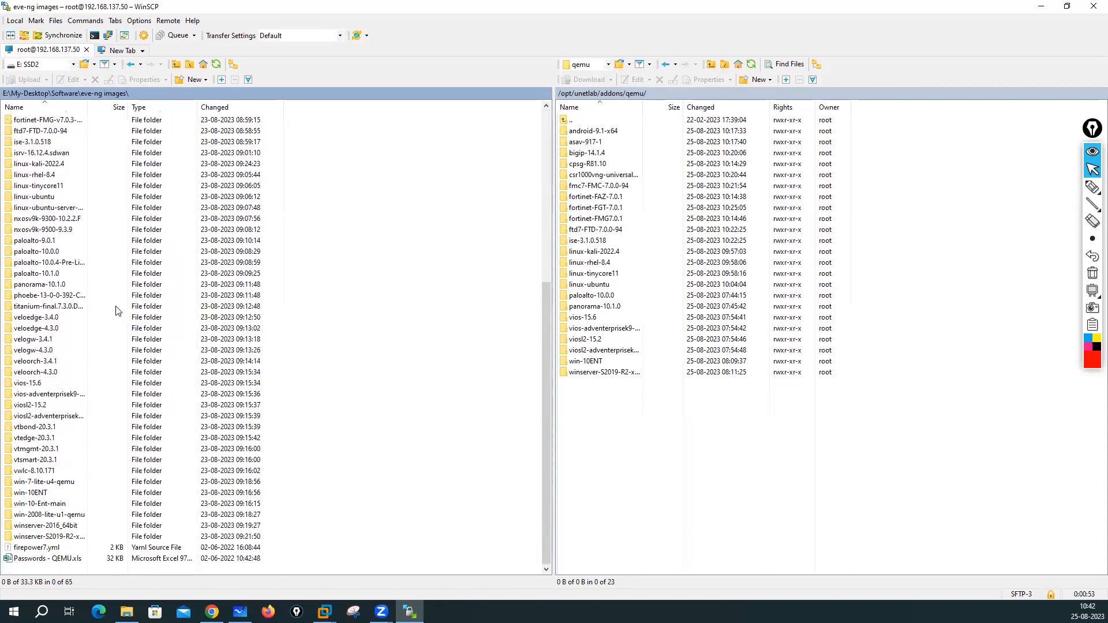
- Upload the vtbond, vtedge, vtmgmt and vtsmart 20.3.1 folders to /opt/unetlab/addons/qemu
left_click(51, 428)
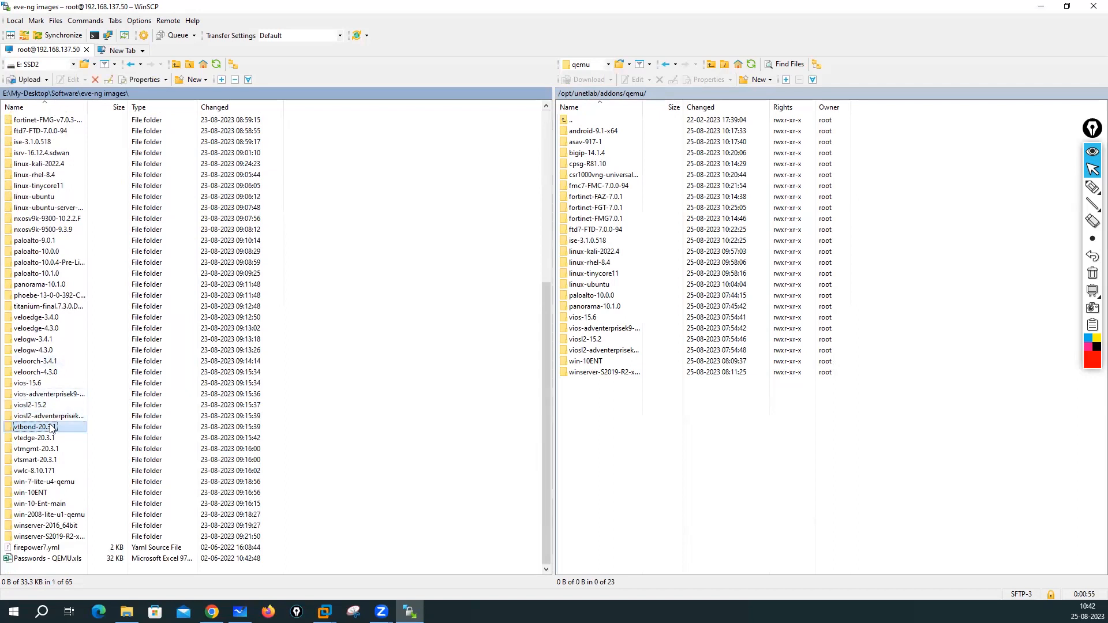
left_click(49, 438, "shift")
left_click(48, 449, "shift")
left_click(46, 460, "shift")
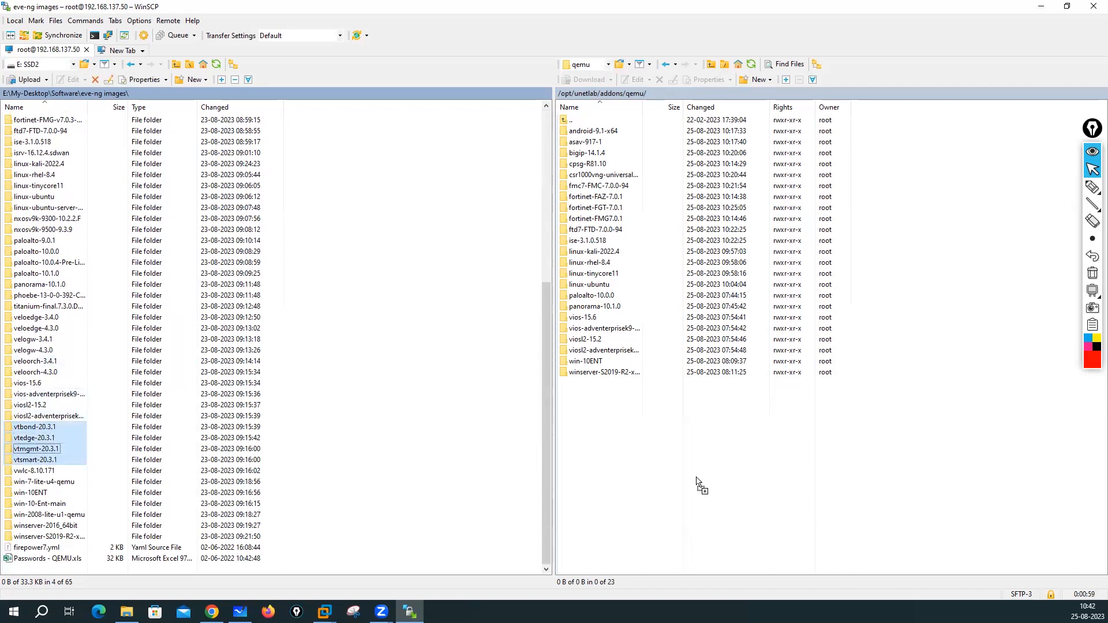
key("F5")
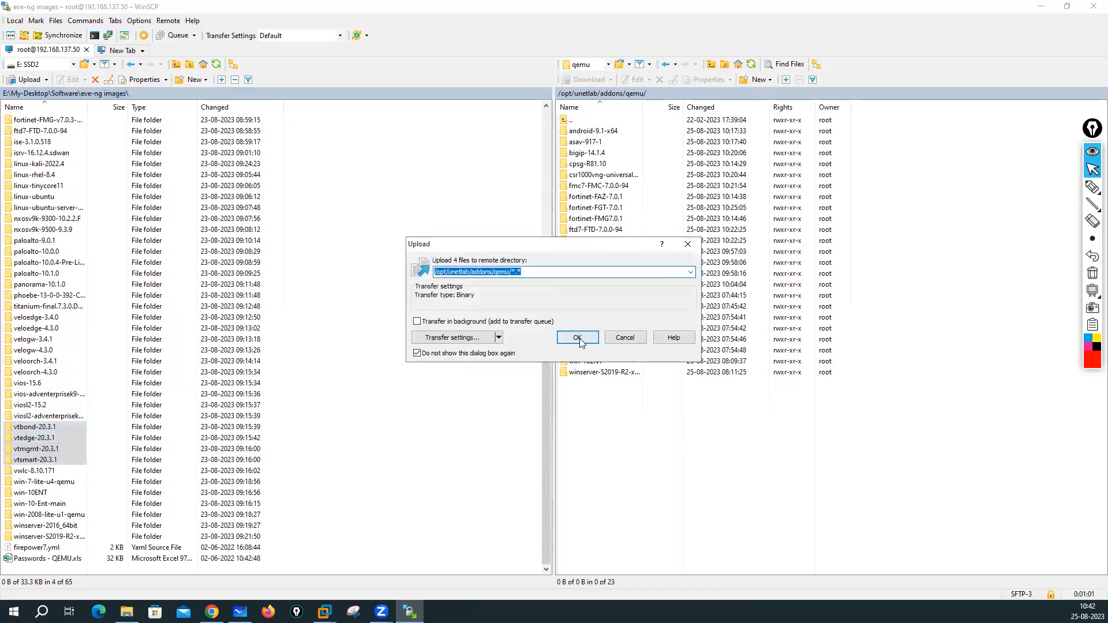
left_click(578, 338)
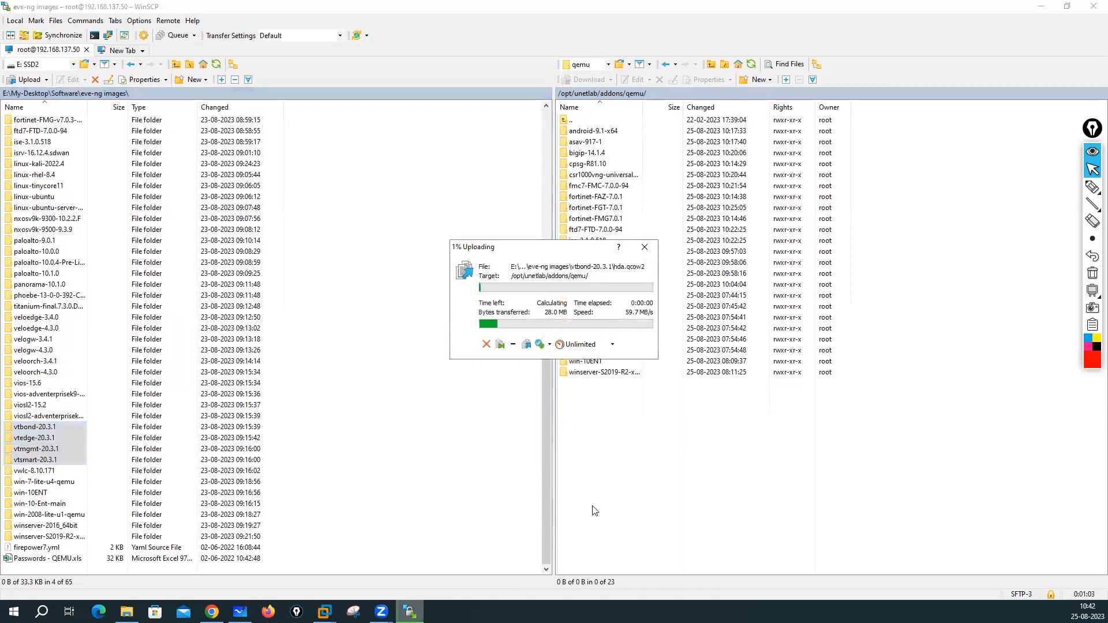
left_click(212, 611)
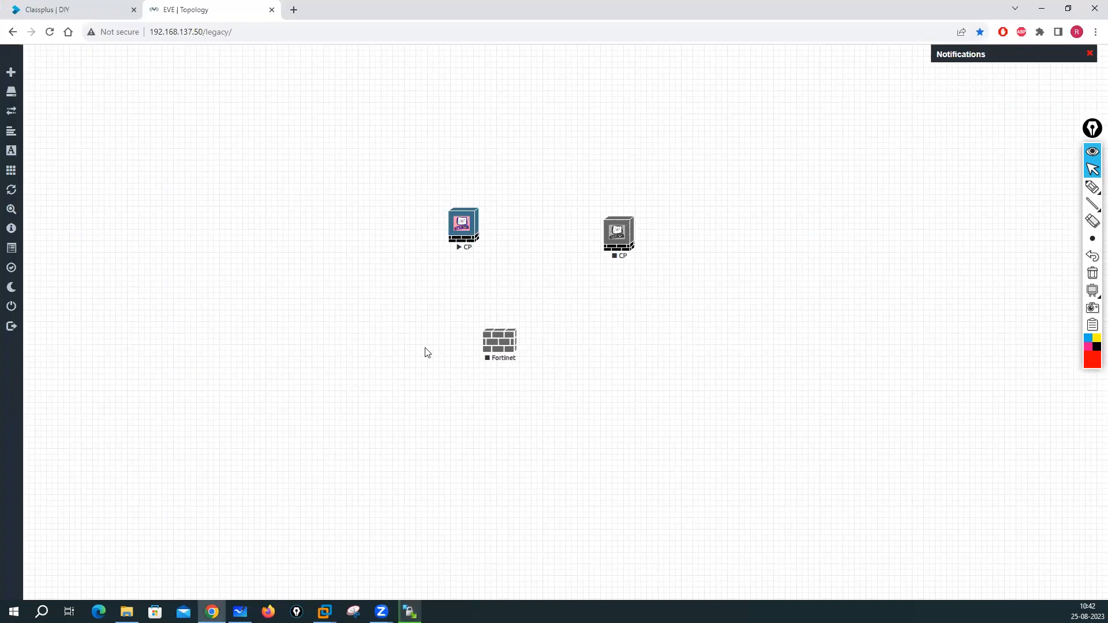
- Open the CP node's console in SecureCRT and start the Fortinet node
left_click(466, 231)
left_click(565, 110)
right_click(493, 350)
left_click(524, 368)
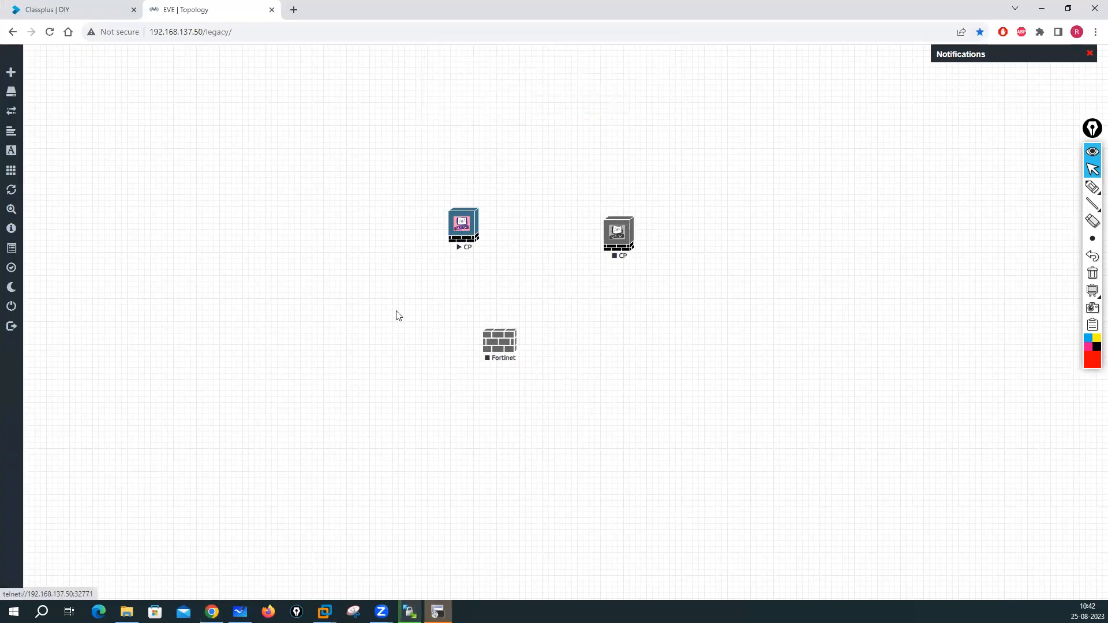
- Open another node console and close the refused 192.168.137.50 session
left_click(500, 346)
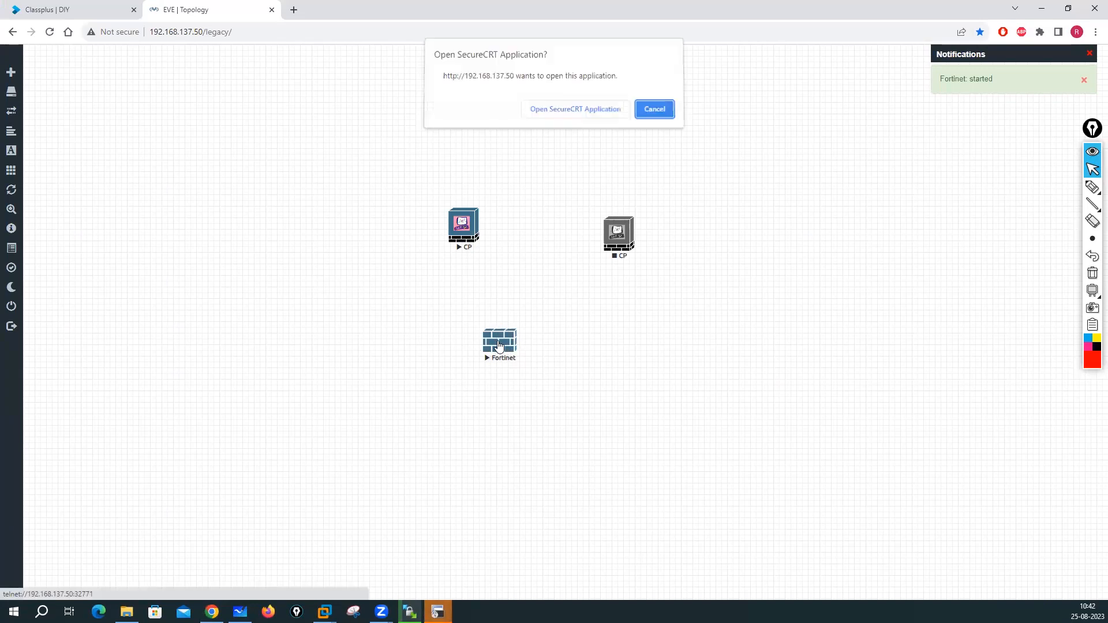
left_click(566, 112)
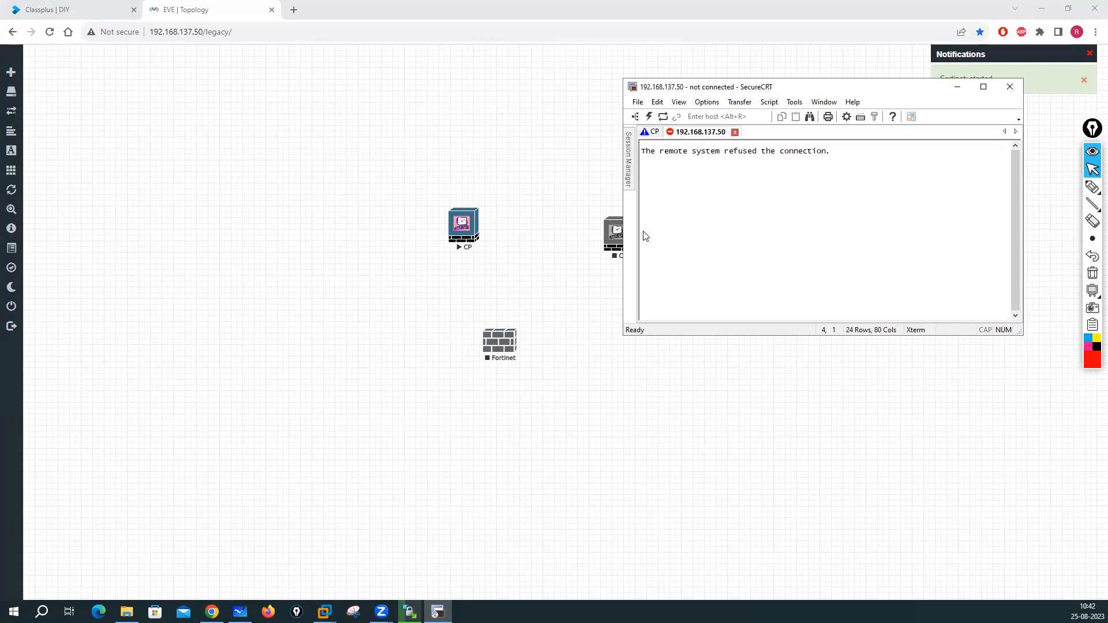
left_click(736, 132)
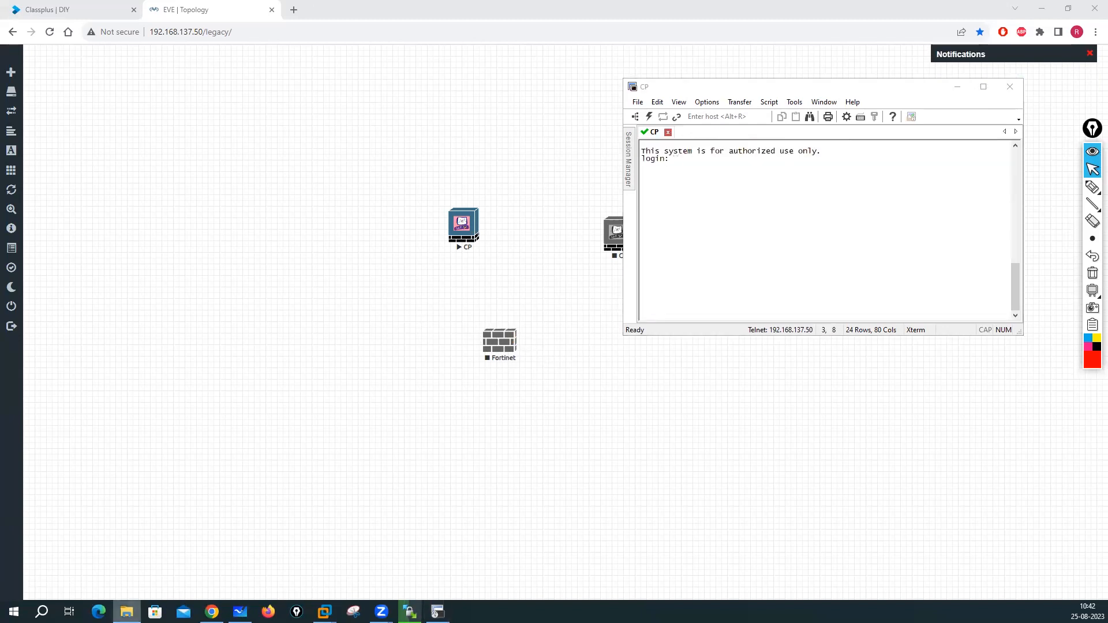
left_click(127, 612)
left_click(1042, 7)
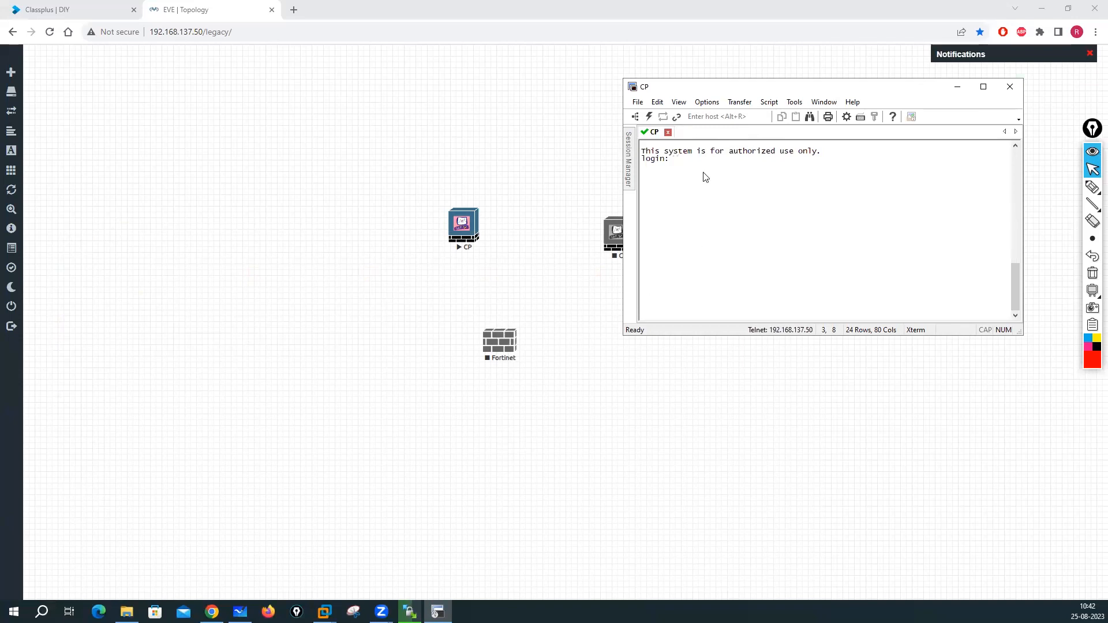
- Enter admin as the login name at the CP console prompt
type("admin")
key("Return")
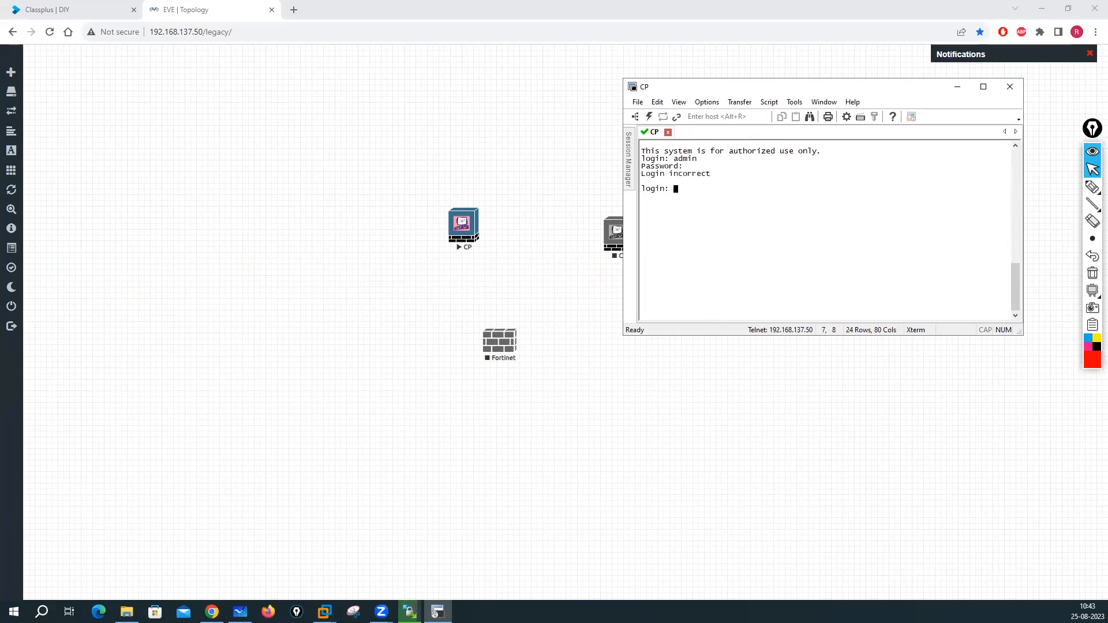
type("dmin")
key("Return")
left_click(293, 12)
- Search Google for 'checkpoint password for eve-ng' and open the Cloudmylab result in a background tab
type("ch")
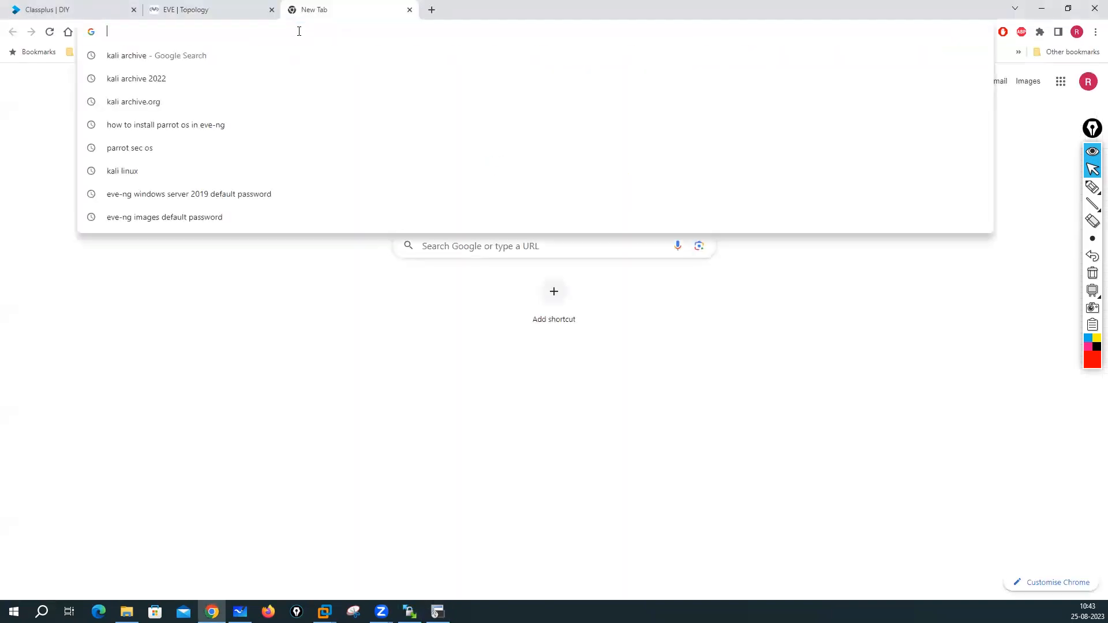
type("eckpoint ")
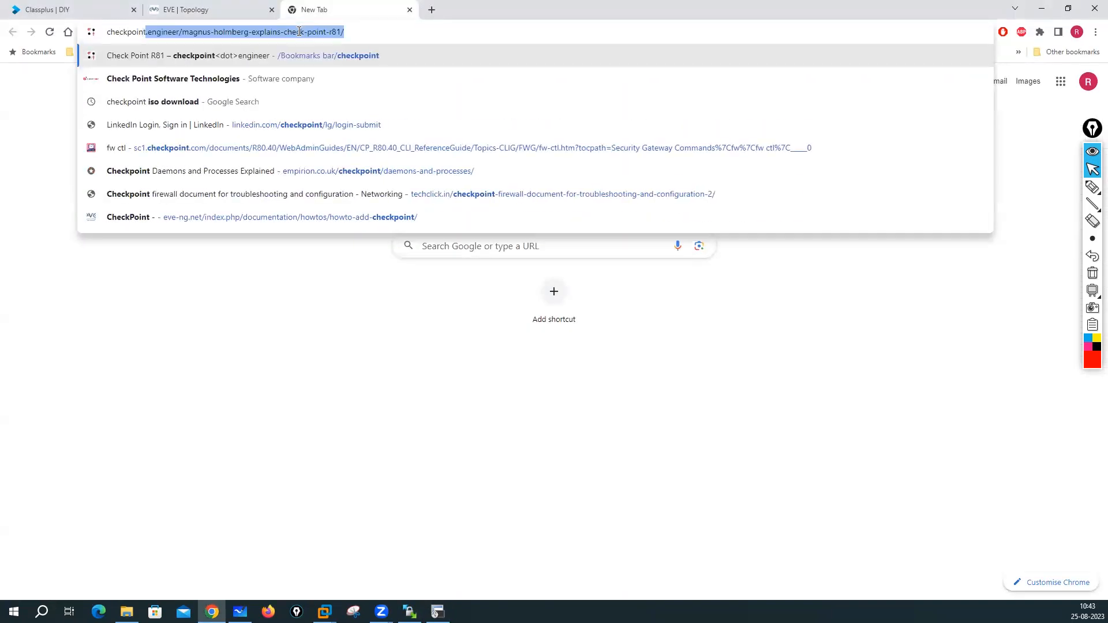
type("pass")
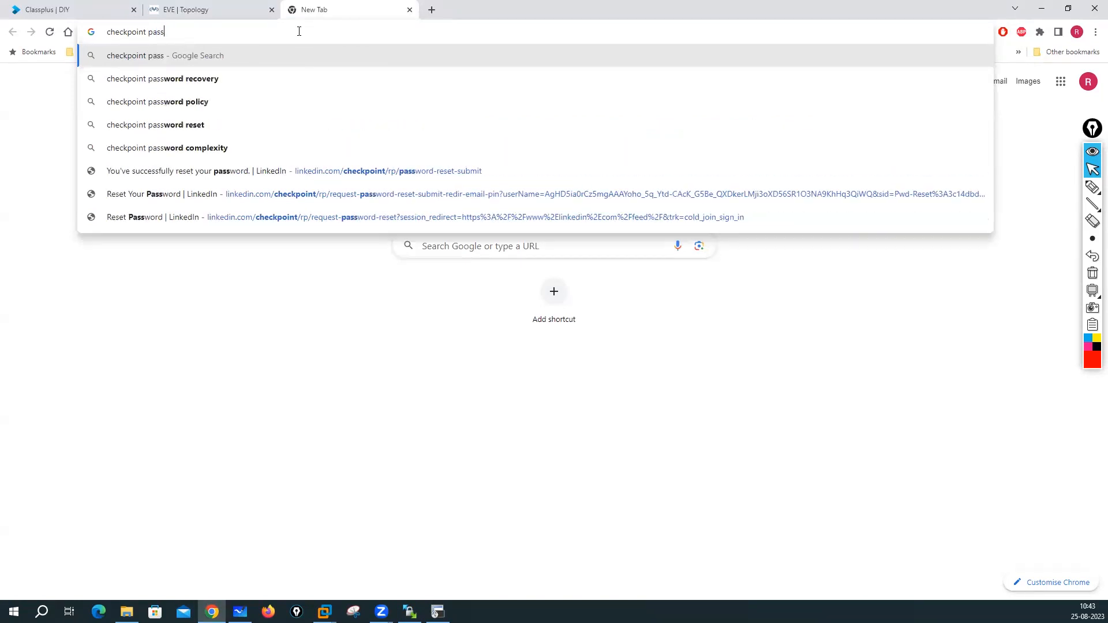
type("word fo")
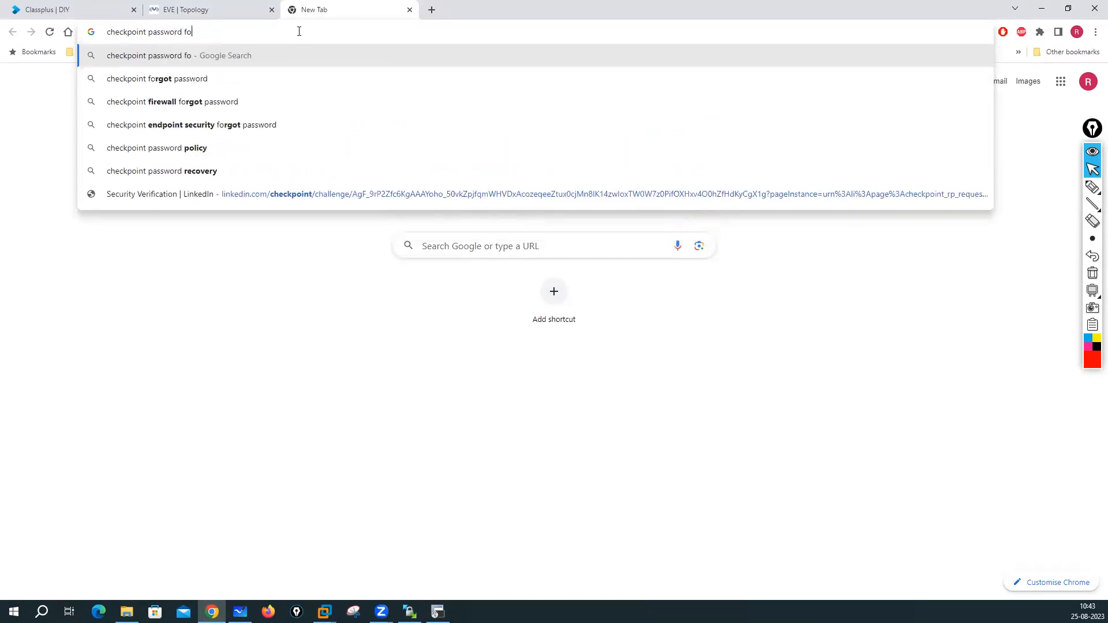
type("r eve-ng")
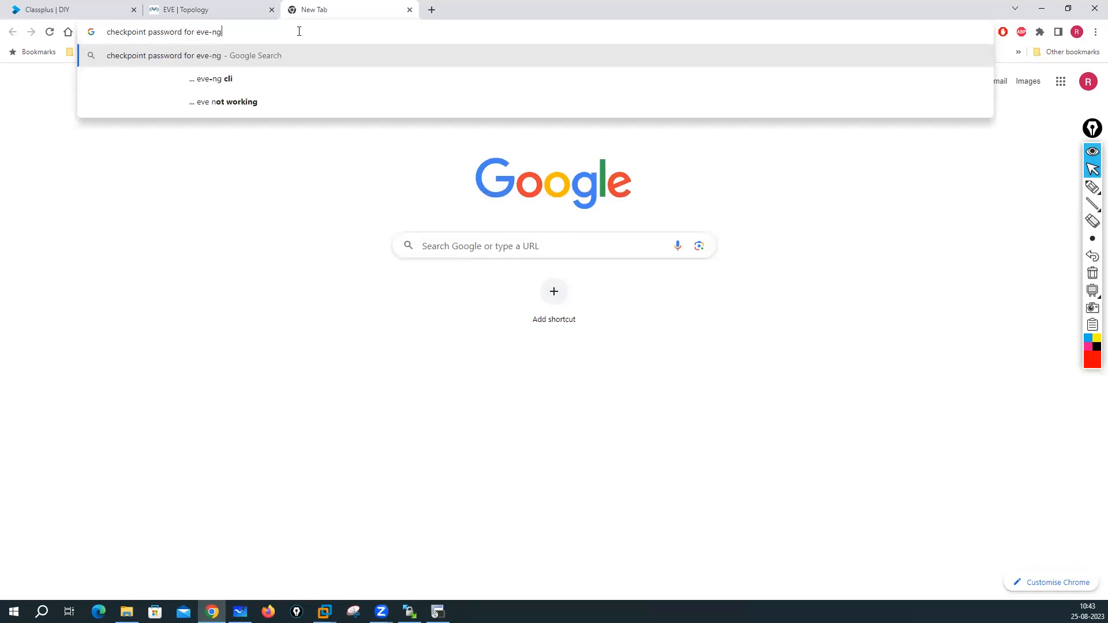
key("Return")
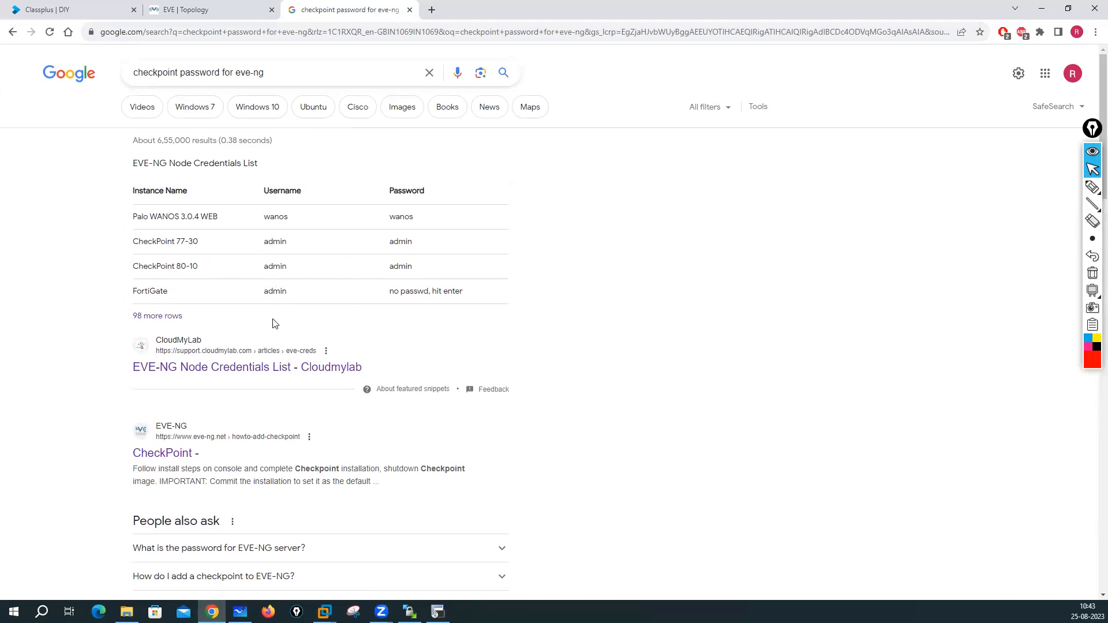
right_click(232, 374)
key("Escape")
middle_click(267, 380)
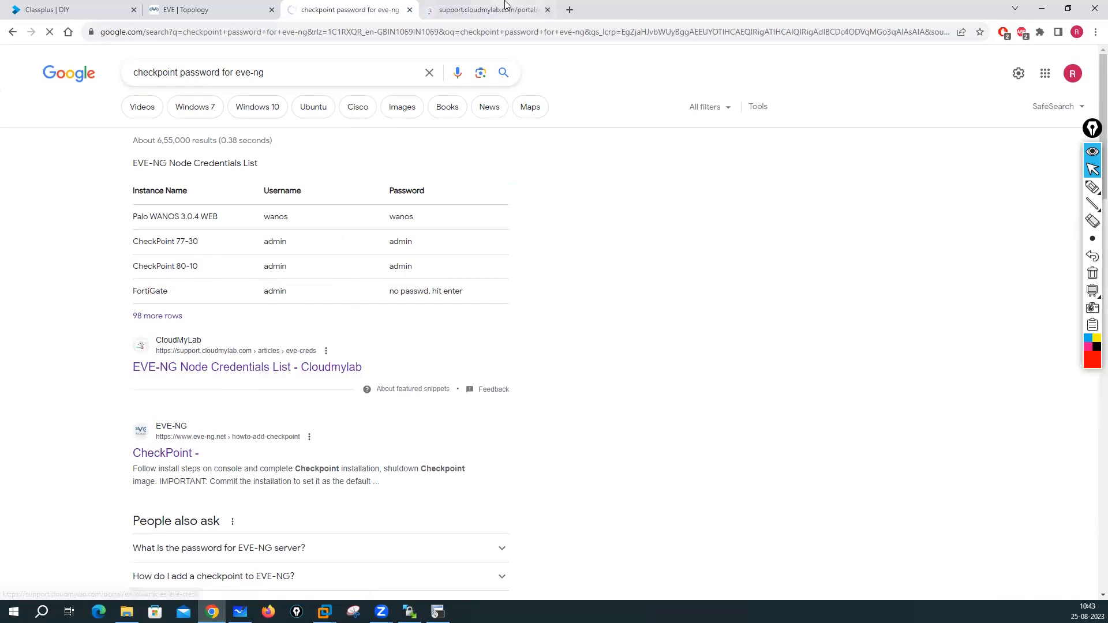
left_click(506, 4)
scroll(495, 391, "down", 4)
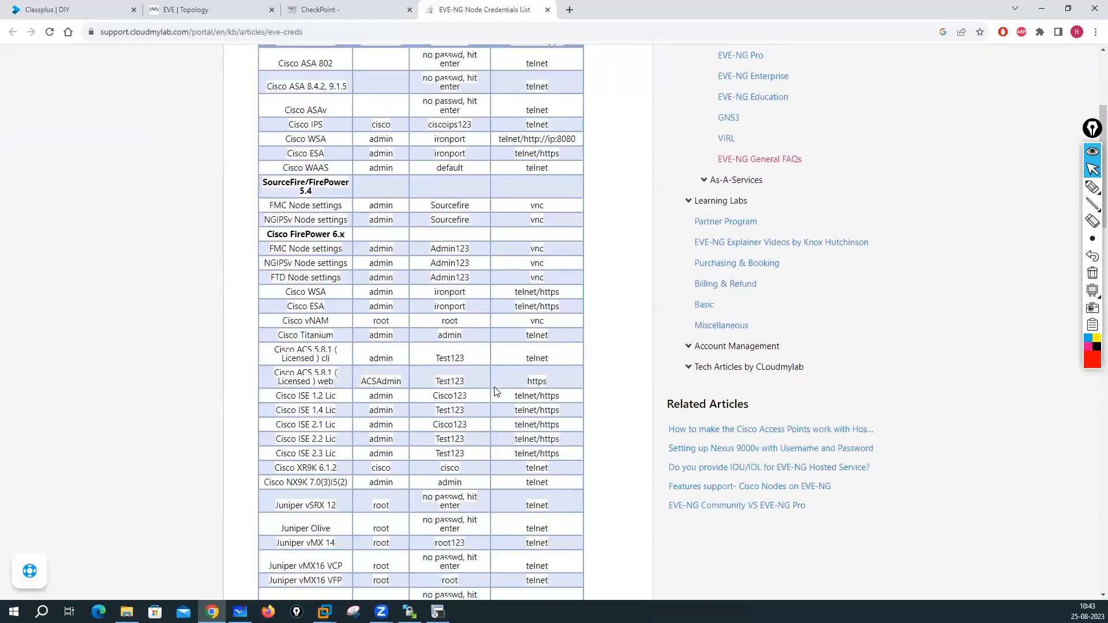
scroll(387, 295, "down", 4)
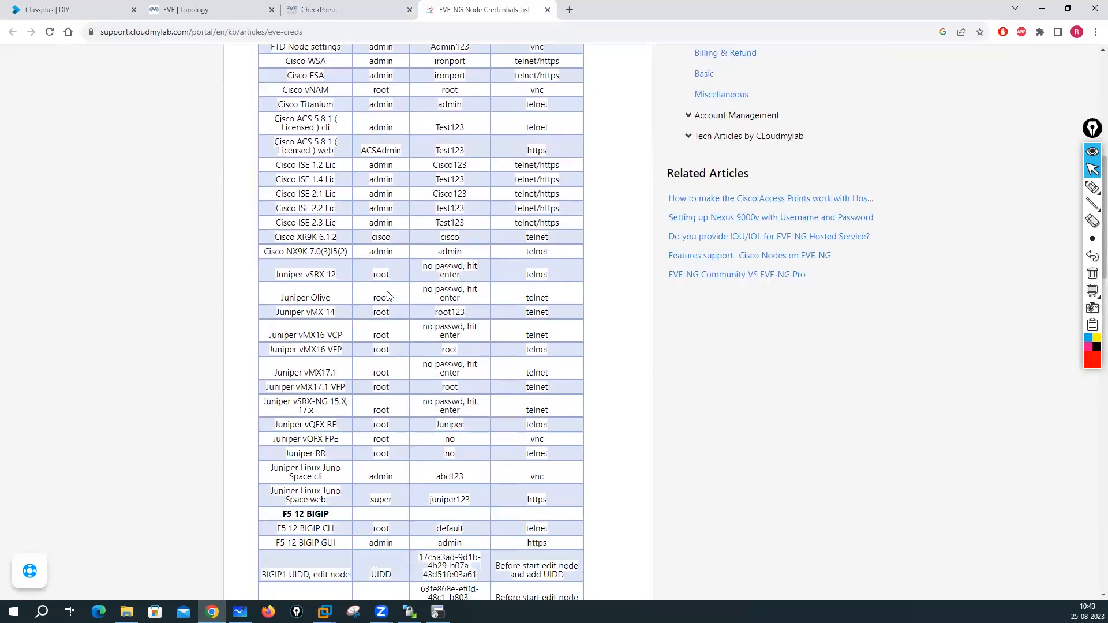
scroll(388, 295, "down", 3)
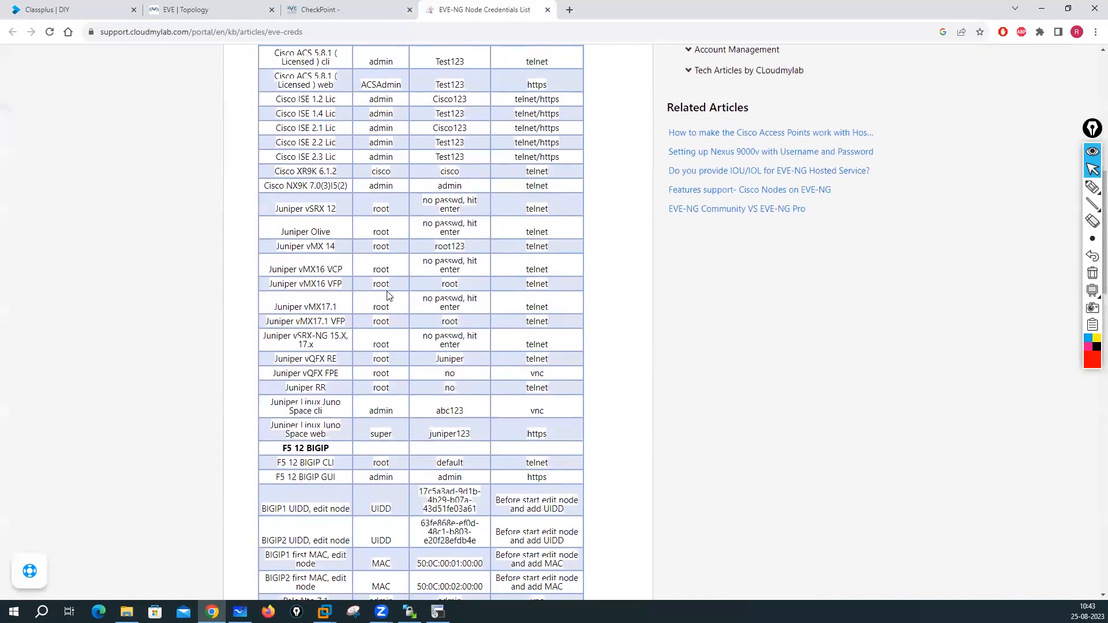
scroll(388, 295, "down", 4)
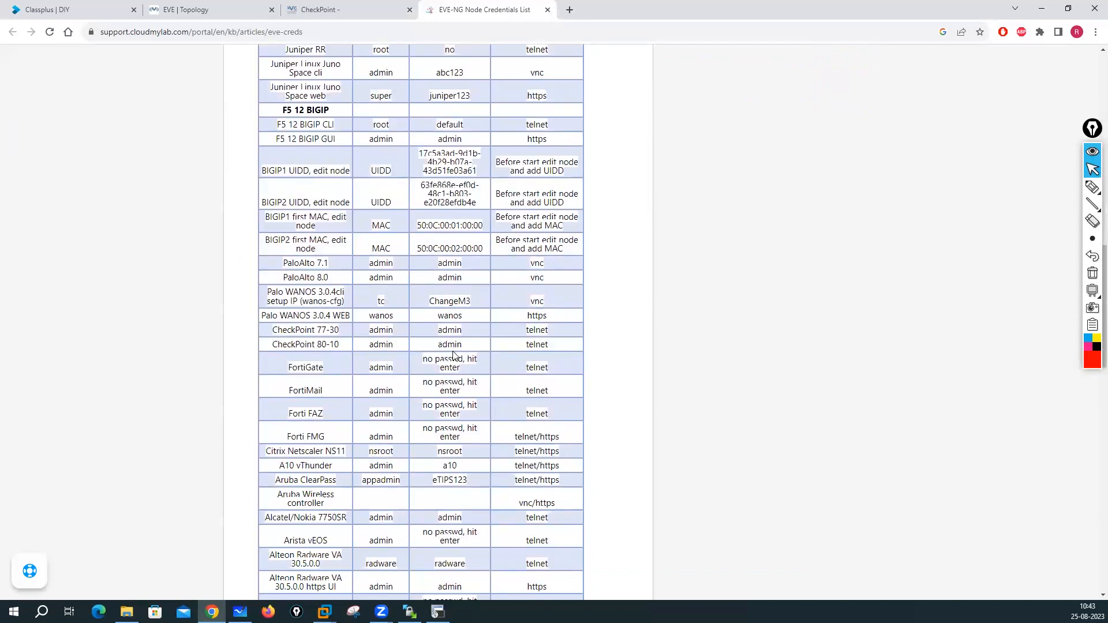
left_click(337, 12)
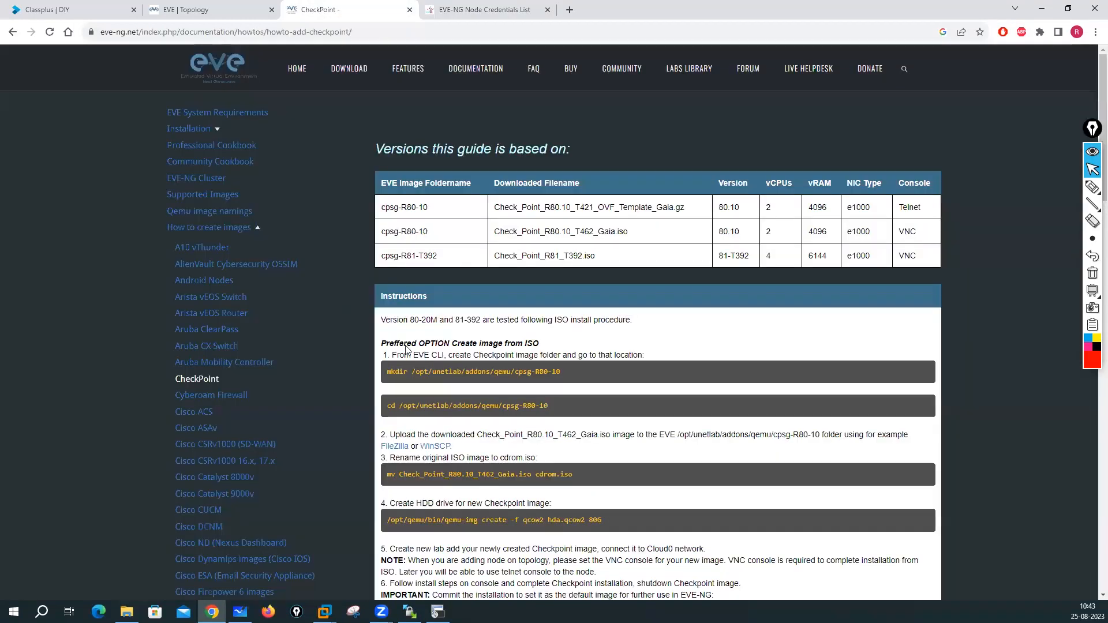
scroll(459, 370, "down", 5)
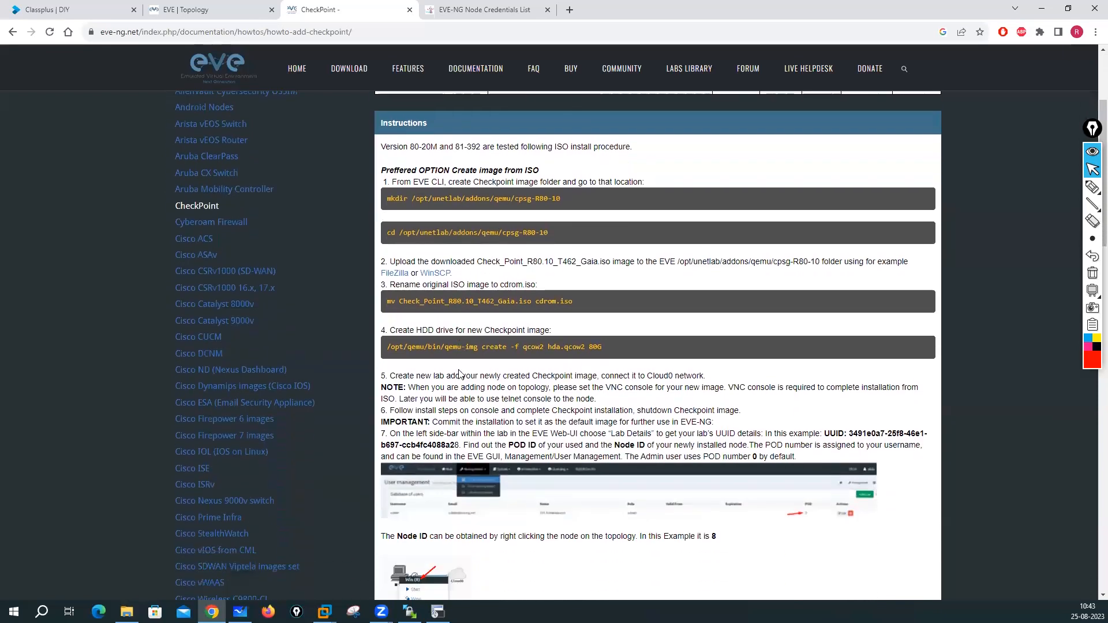
scroll(459, 369, "down", 12)
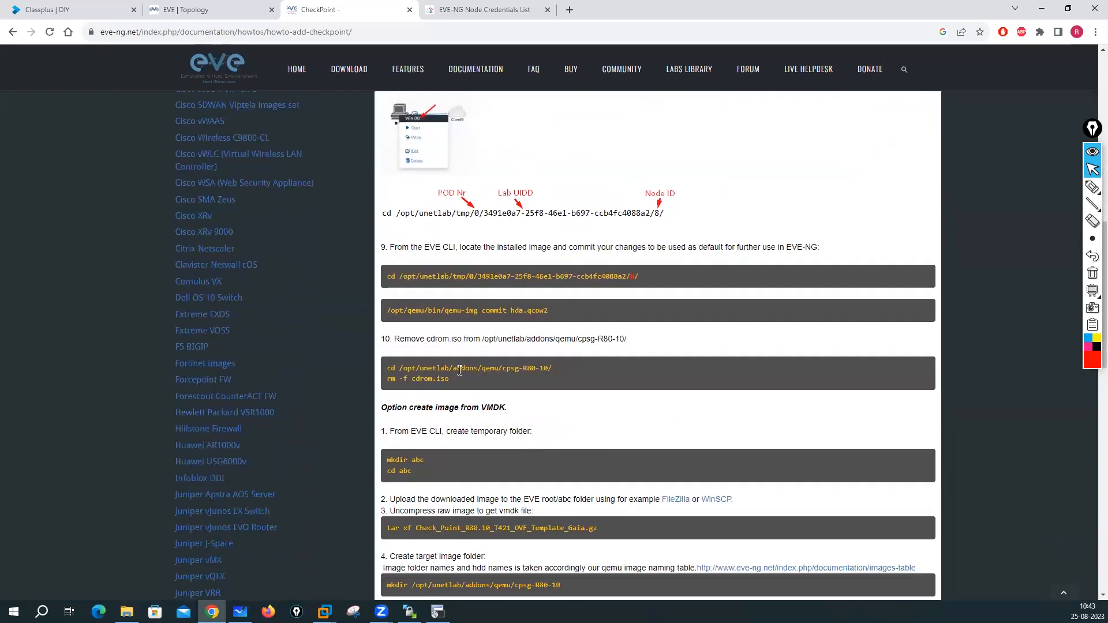
scroll(459, 370, "down", 3)
scroll(459, 369, "up", 4)
scroll(458, 370, "down", 4)
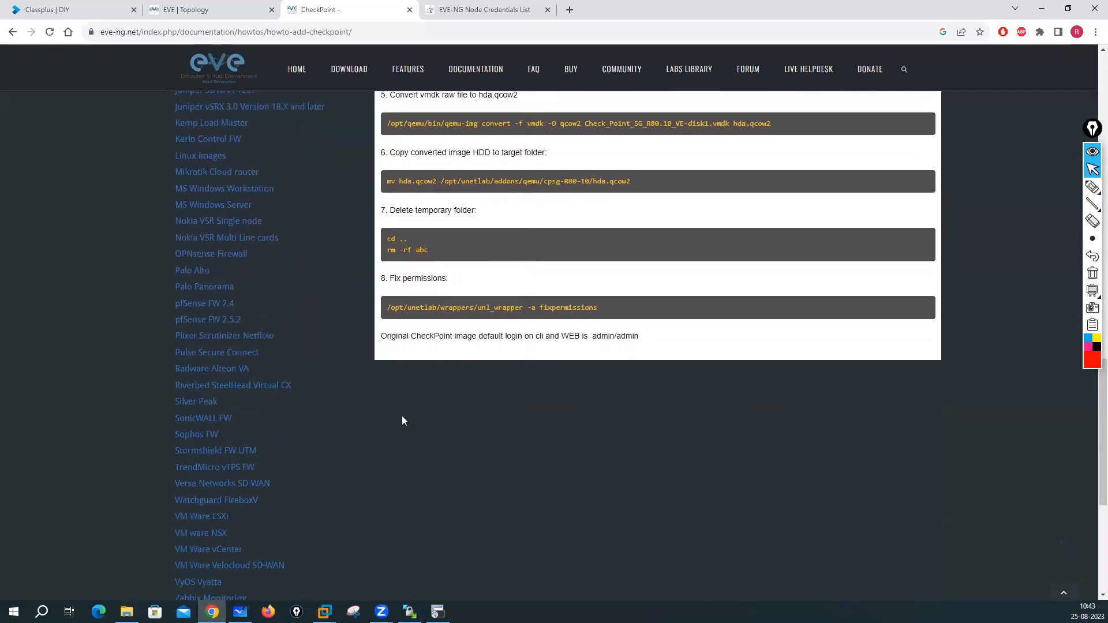
mouse_move(438, 610)
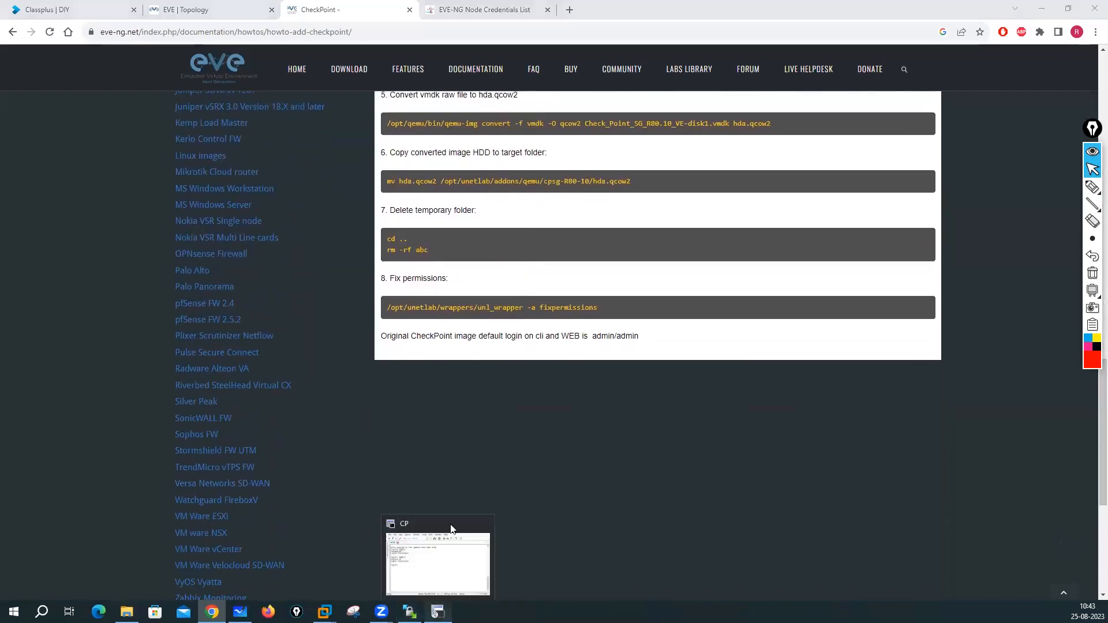
left_click(438, 563)
- Retry the CP console login as admin with a password, getting 'Login incorrect' again
type("admin")
key("Return")
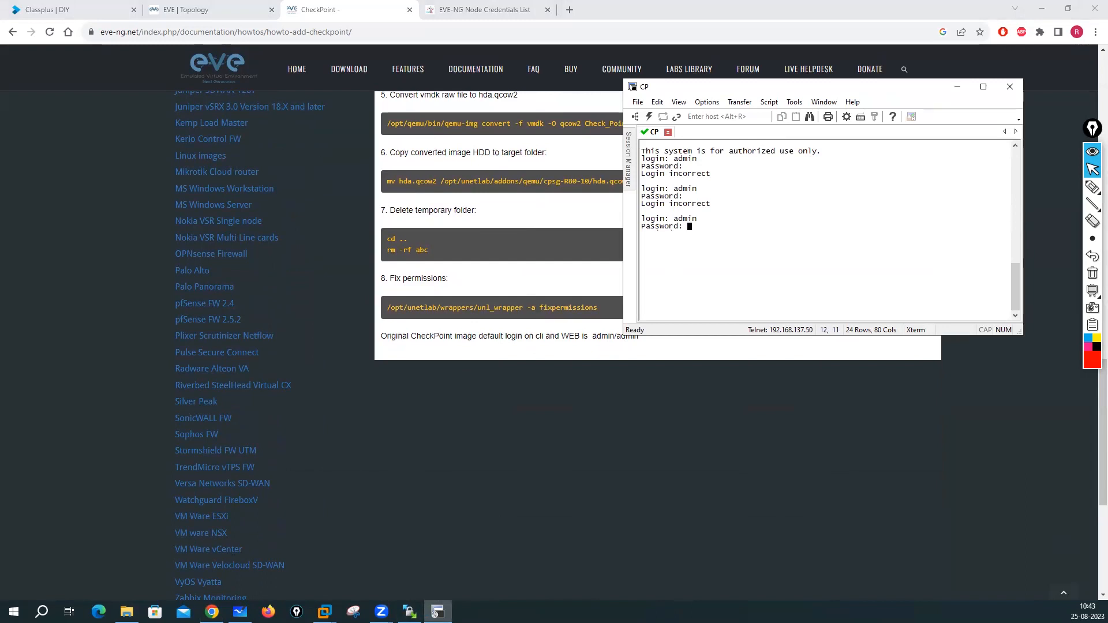
type("n: n")
key("Return")
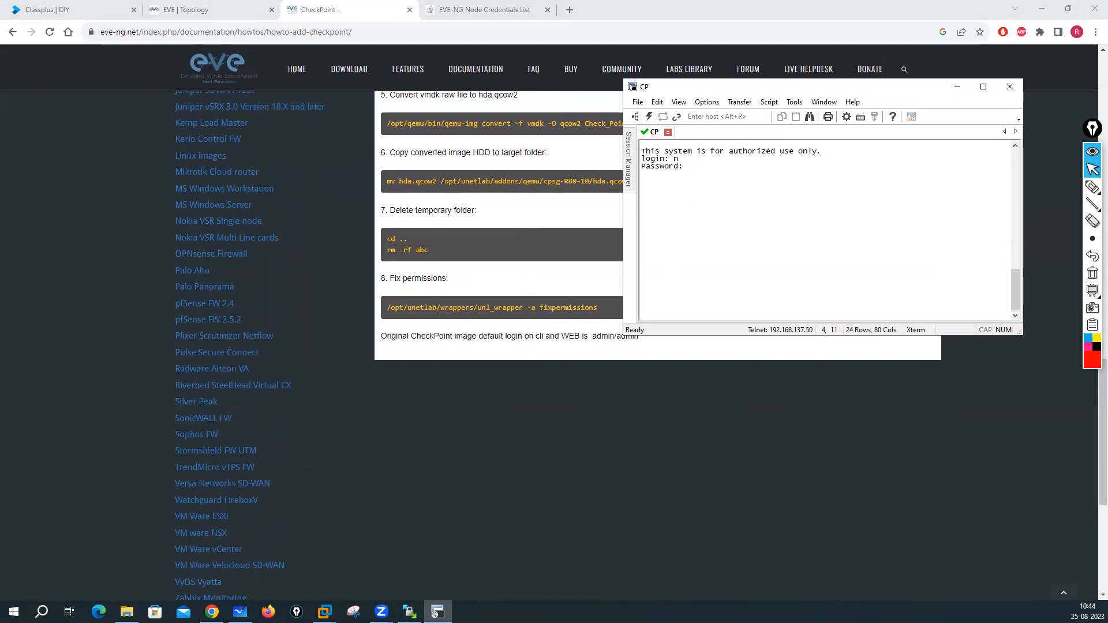
key("Return")
type("admin")
key("Return")
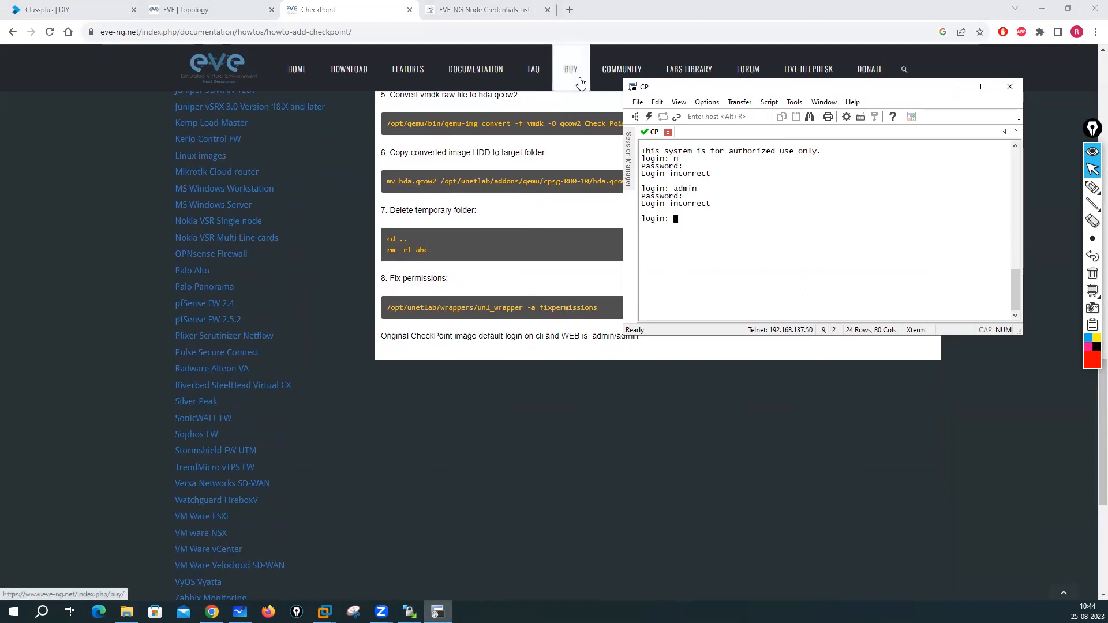
- Search Google in a new tab for 'checkpoint r81.10 default username and password'
left_click(570, 10)
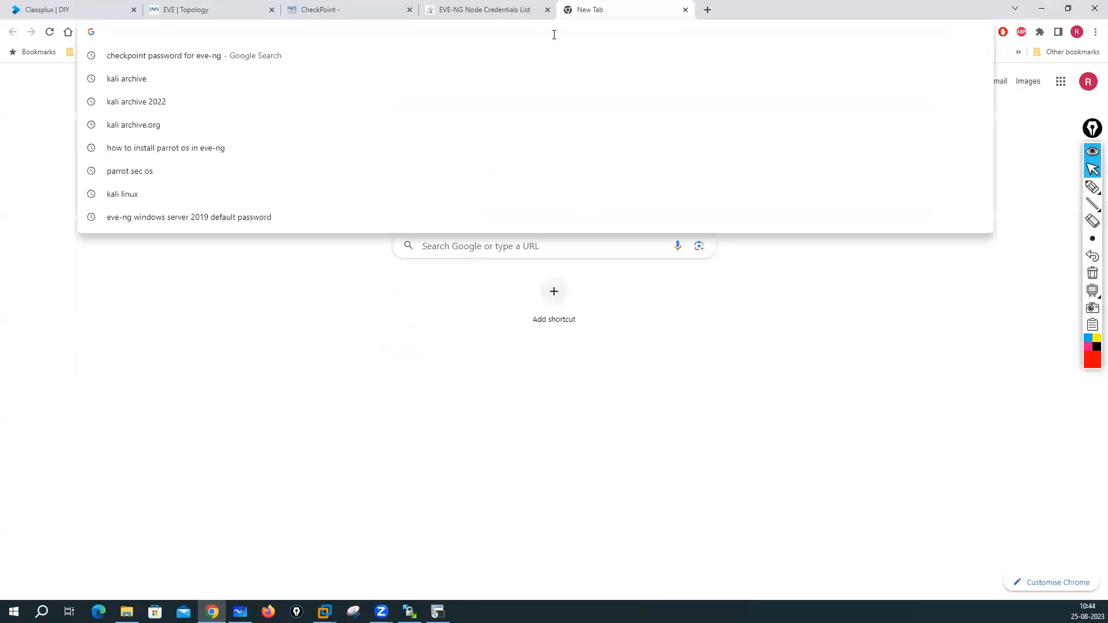
type("Ch")
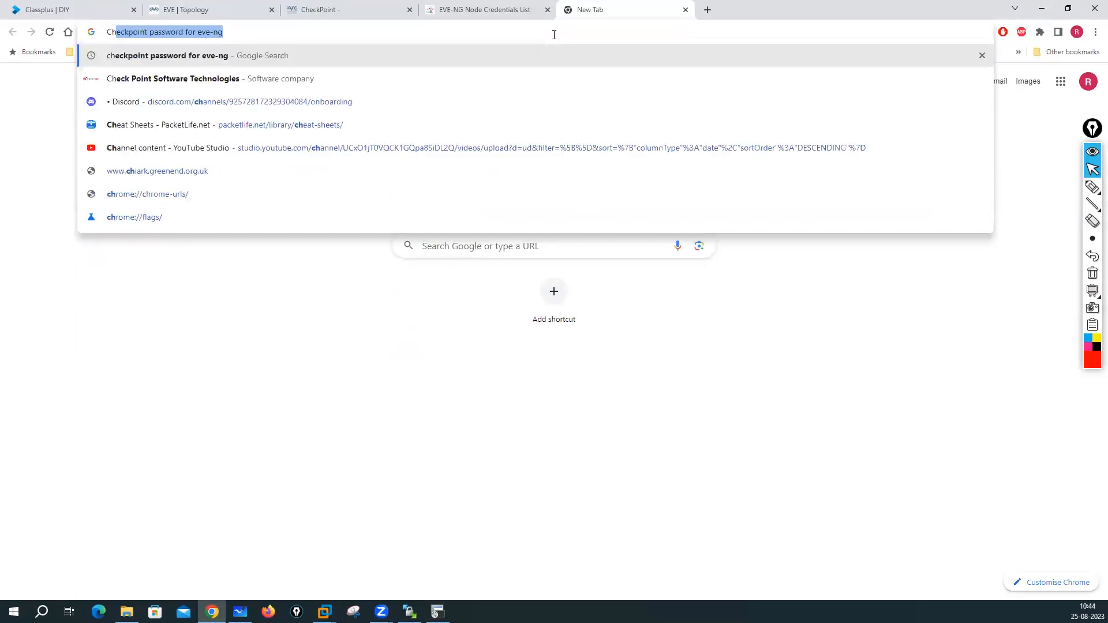
type("eckpo")
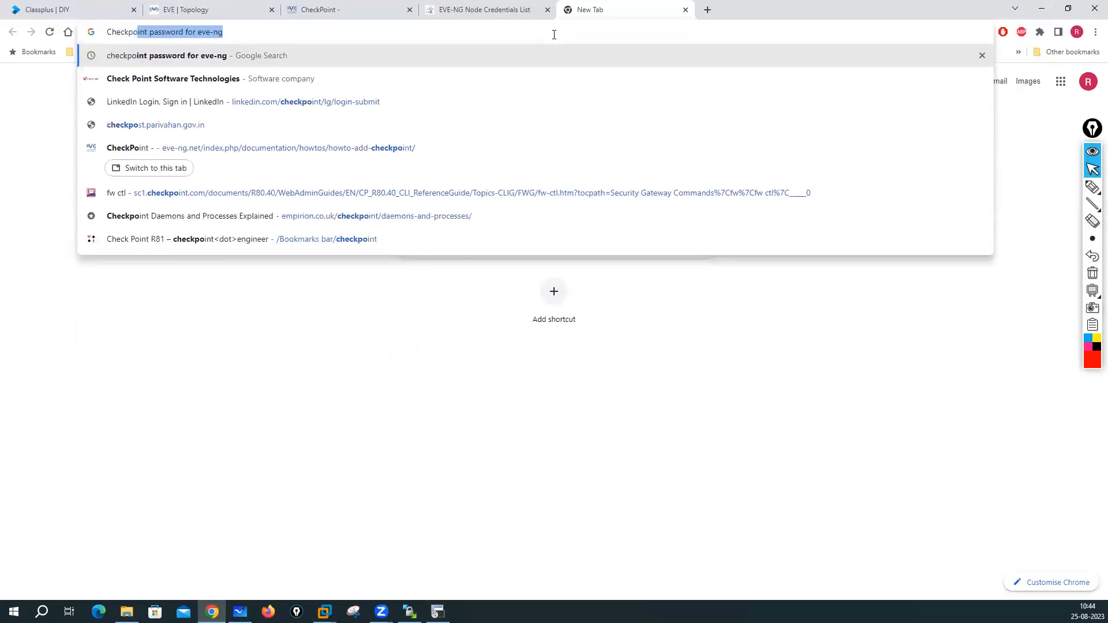
type("int R")
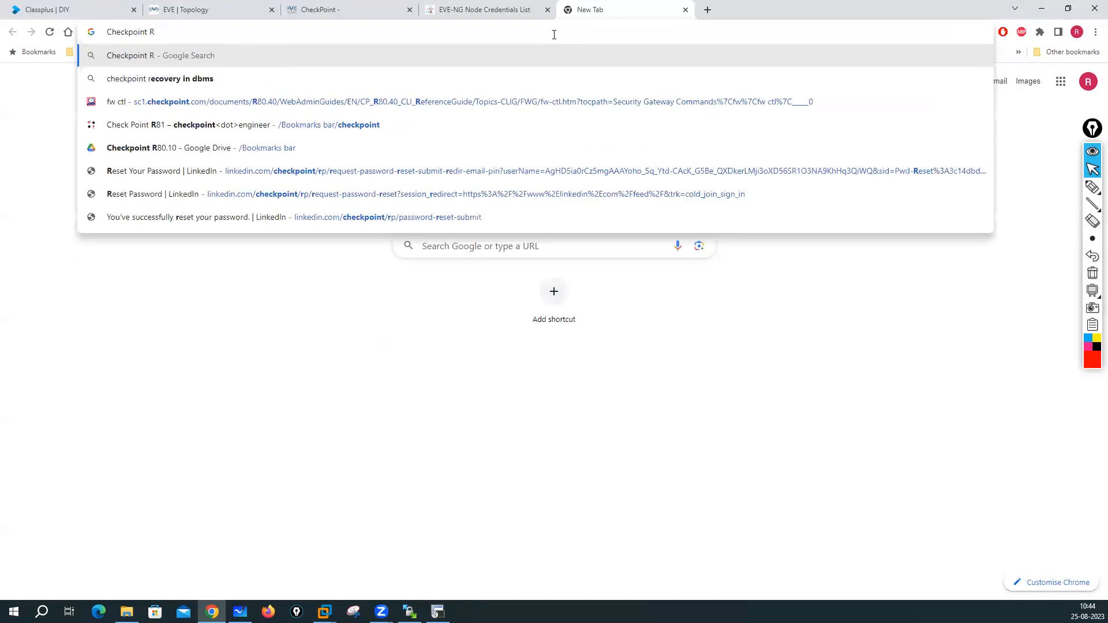
type("81")
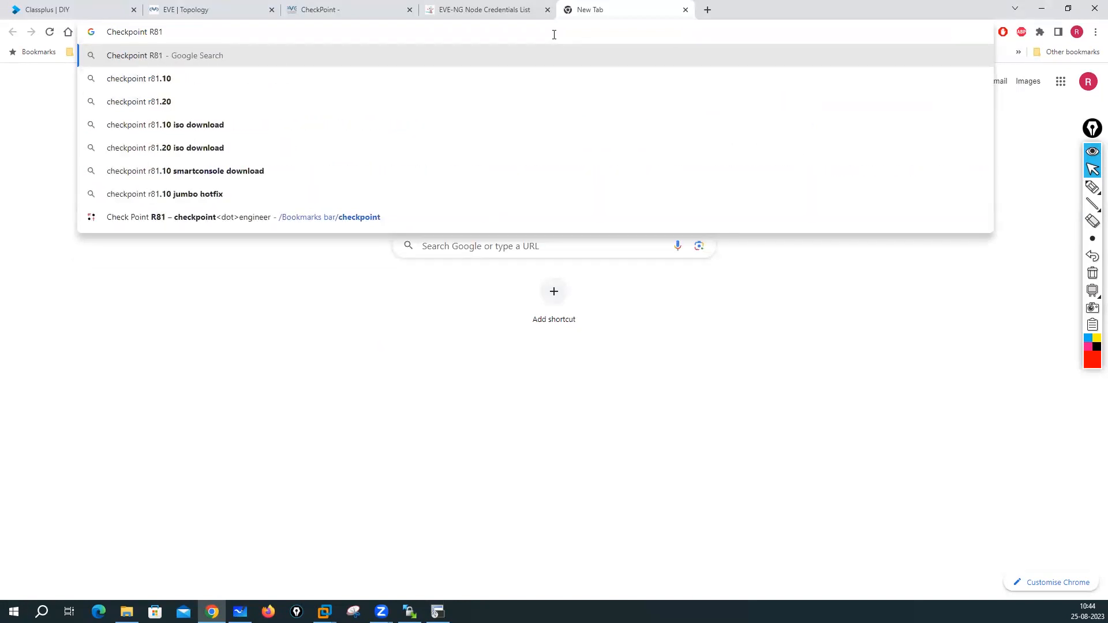
type(".10 default")
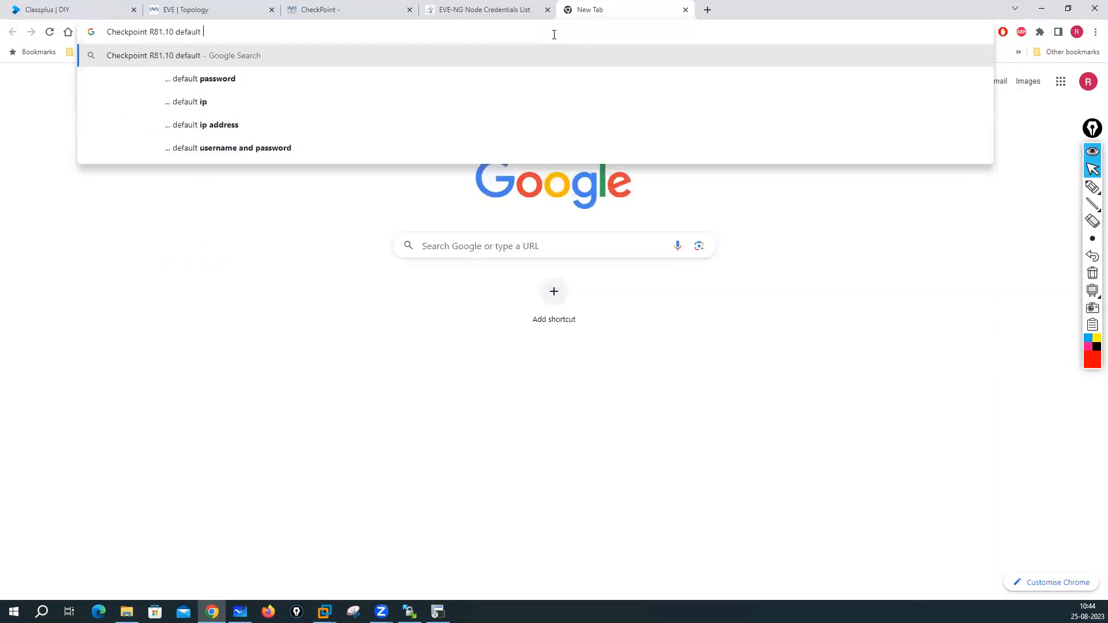
left_click(236, 149)
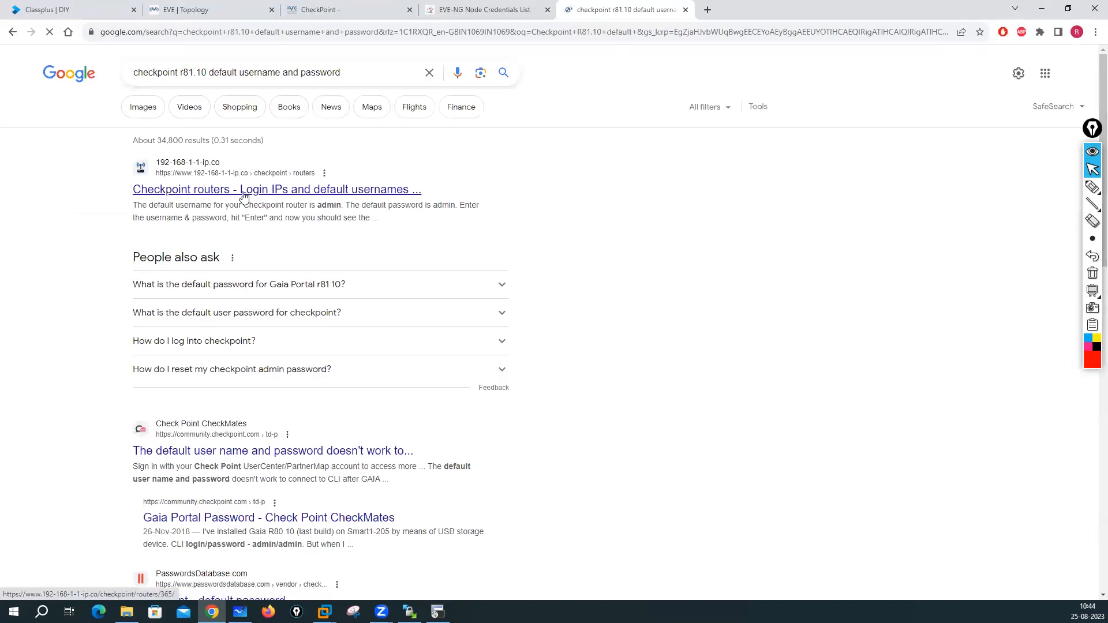
right_click(266, 456)
- Open the CheckMates result in a new tab and skim the Checkpoint routers default login page
left_click(317, 463)
left_click(299, 191)
left_click(738, 13)
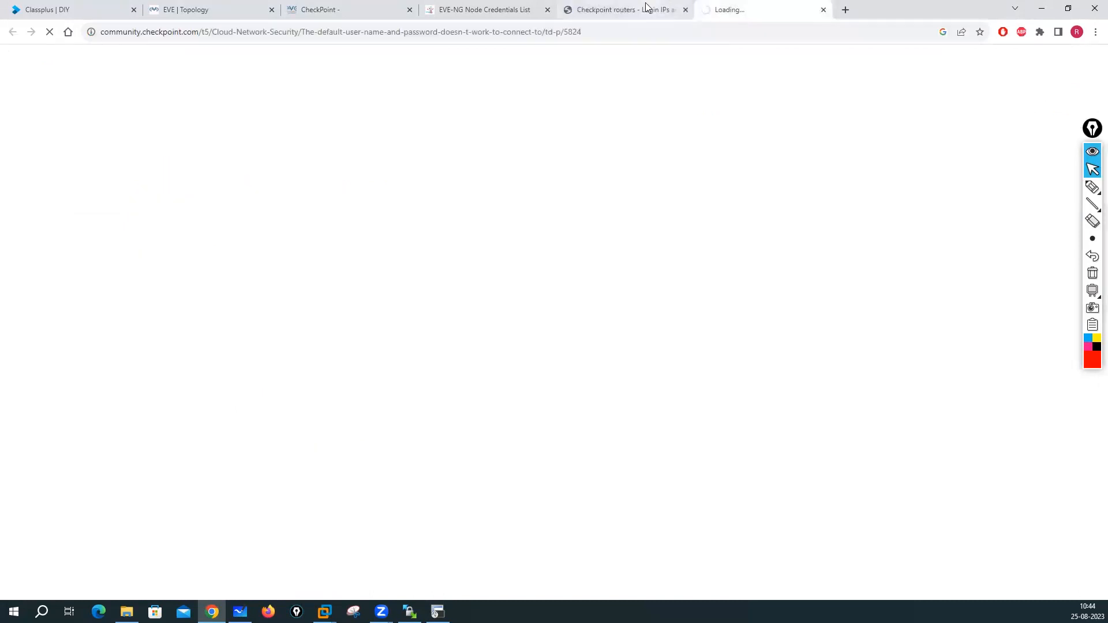
left_click(646, 5)
scroll(347, 324, "down", 10)
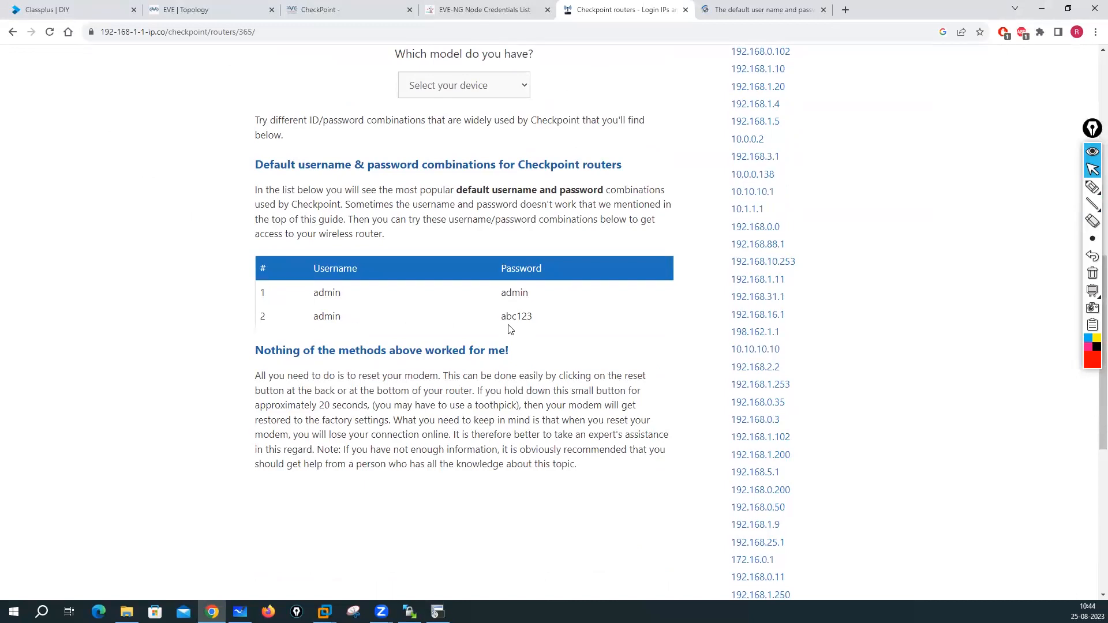
scroll(509, 325, "down", 2)
scroll(519, 315, "up", 3)
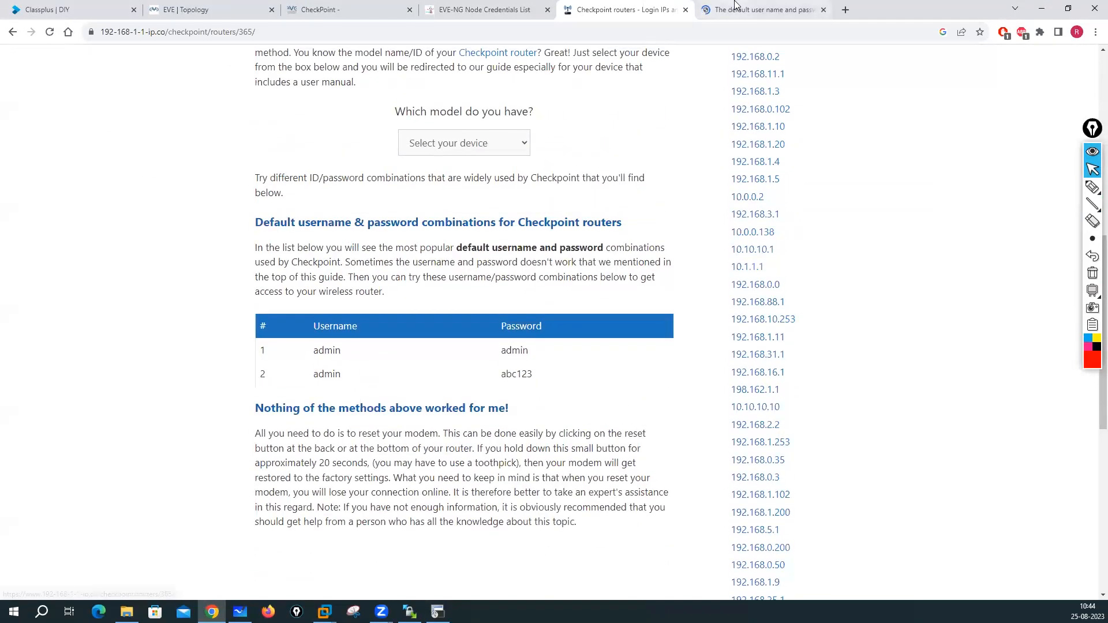
- Read the CheckMates thread replies tracing failed admin/admin logins to a keyboard-layout mix-up
key("ctrl+Tab")
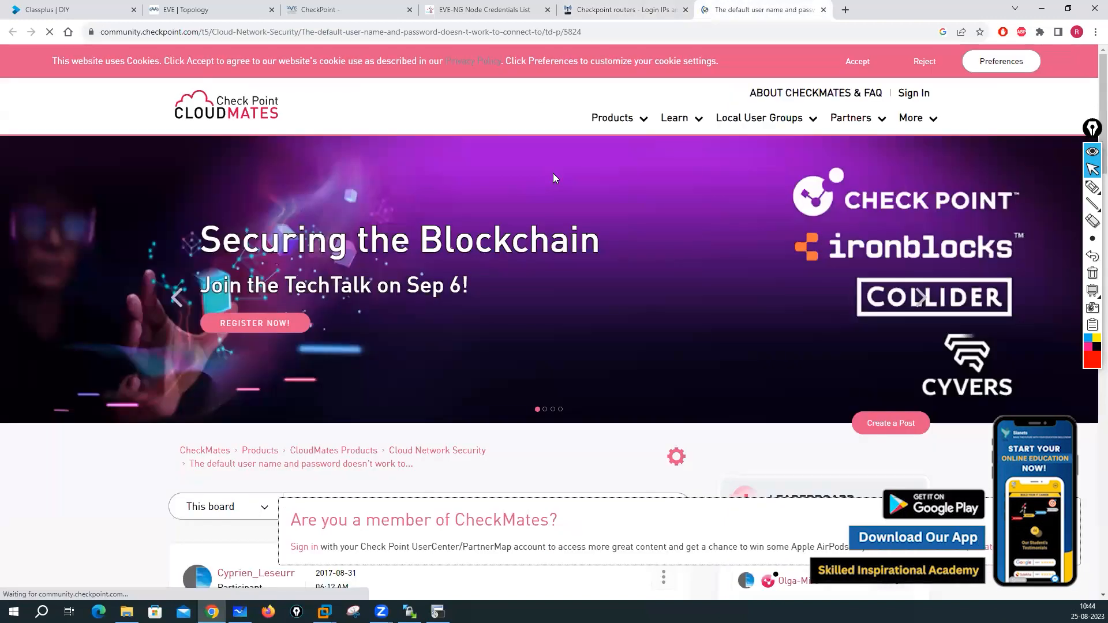
scroll(510, 299, "down", 5)
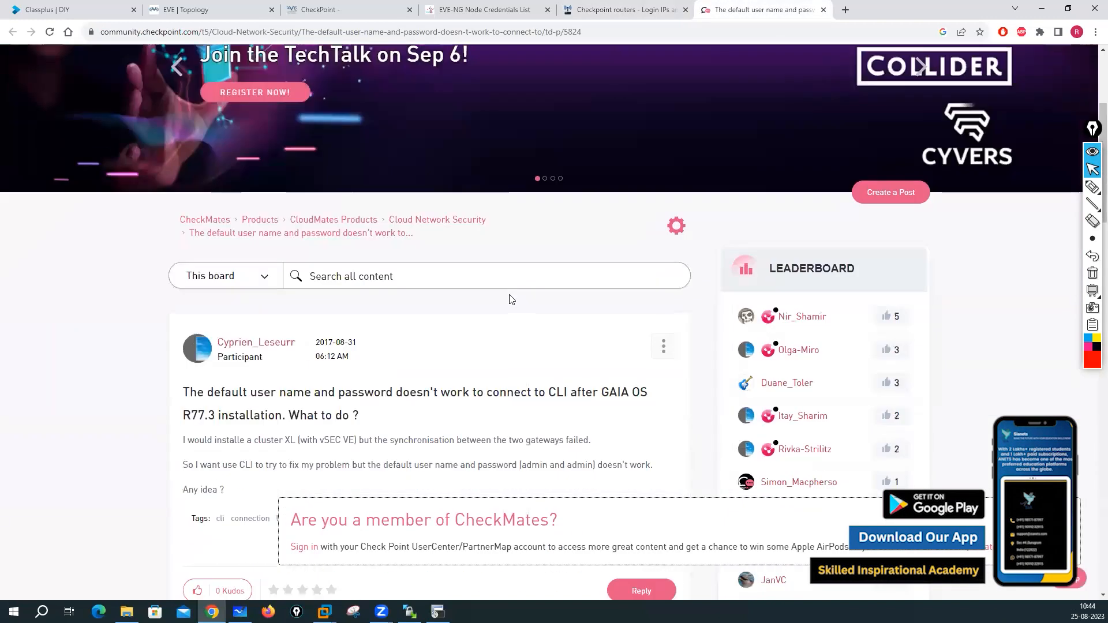
scroll(704, 462, "down", 2)
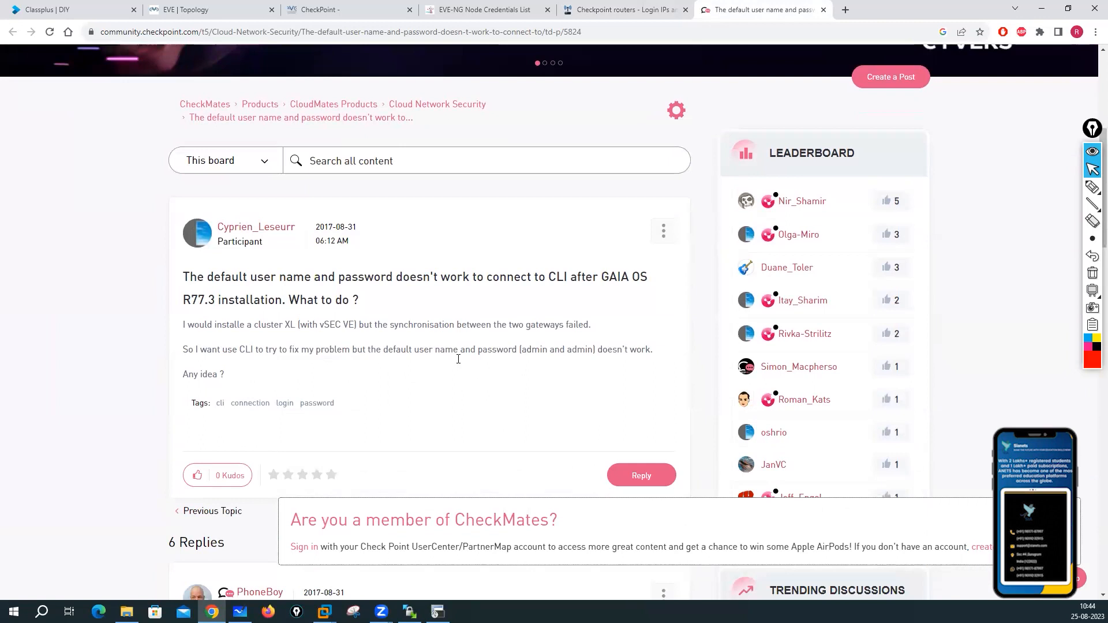
scroll(420, 334, "down", 5)
scroll(420, 336, "down", 11)
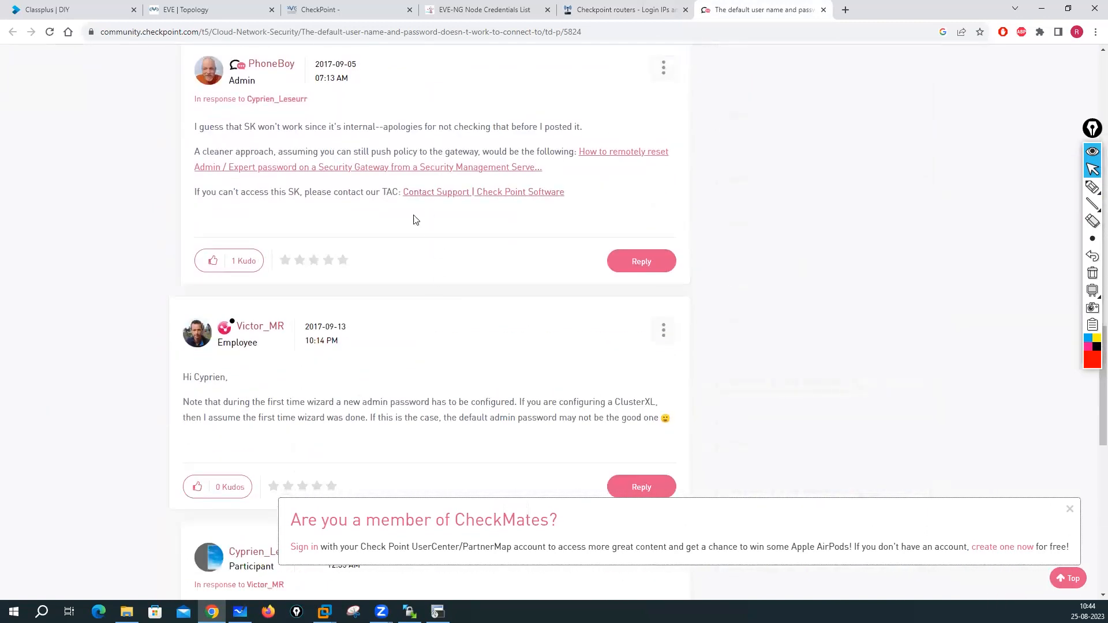
scroll(425, 242, "down", 9)
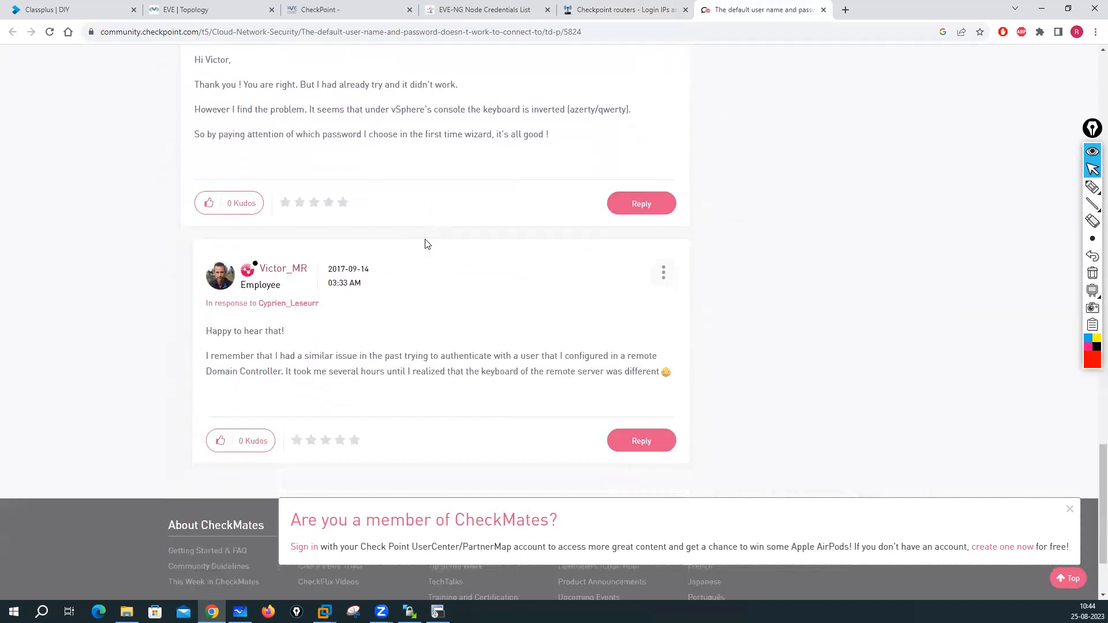
scroll(428, 243, "down", 3)
scroll(694, 64, "up", 16)
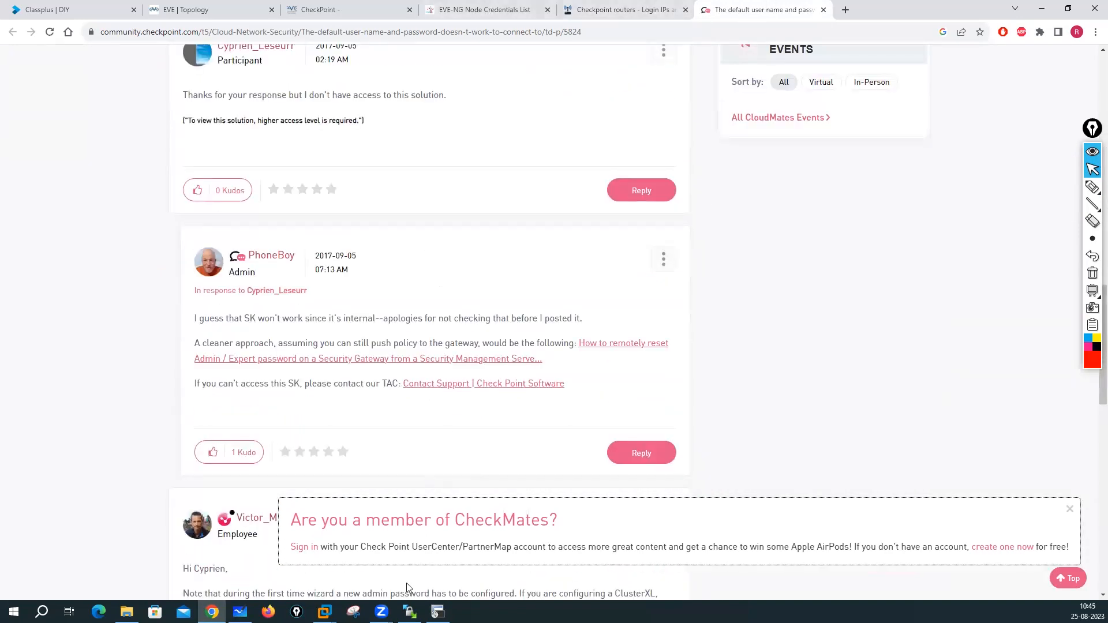
left_click(437, 611)
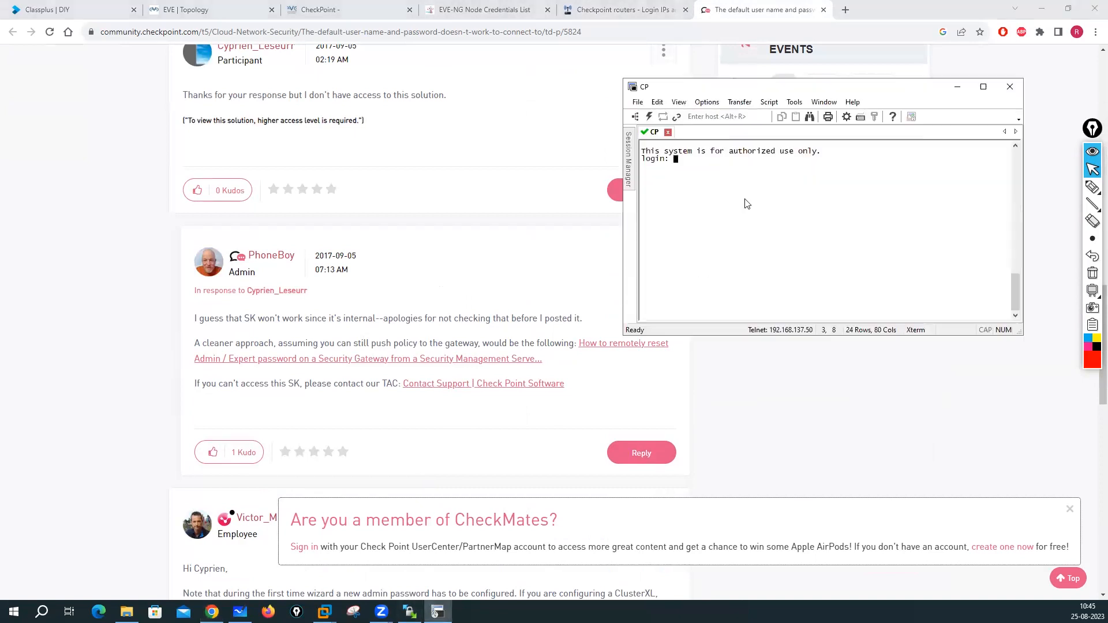
- Submit admin at the CP login prompt, which fails, then close the CheckMates forum tab
key("Return")
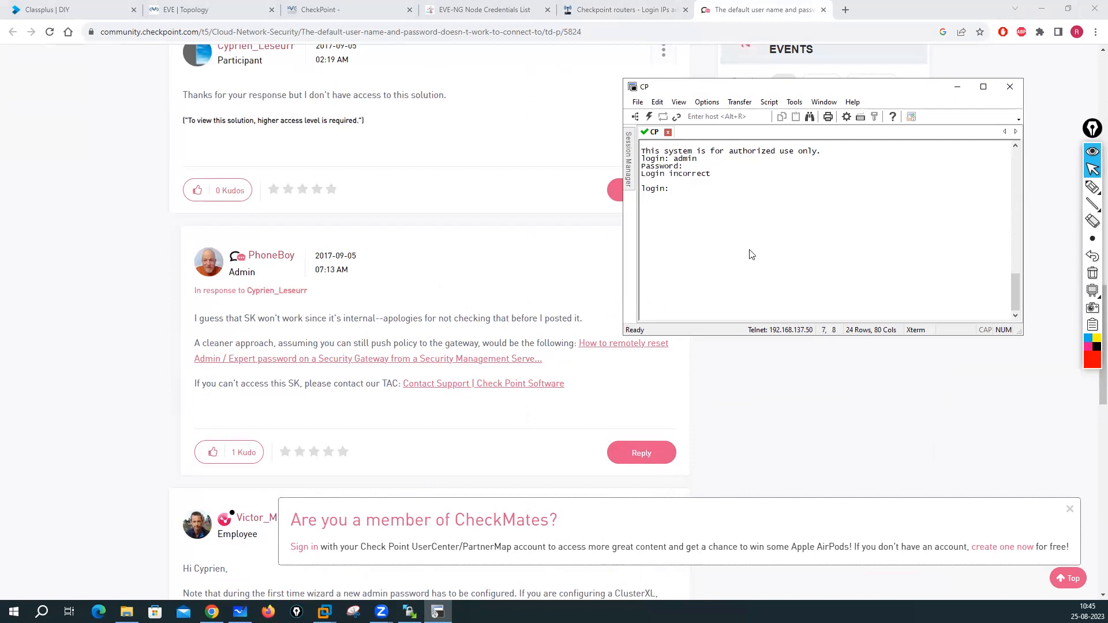
left_click(757, 9)
left_click(823, 10)
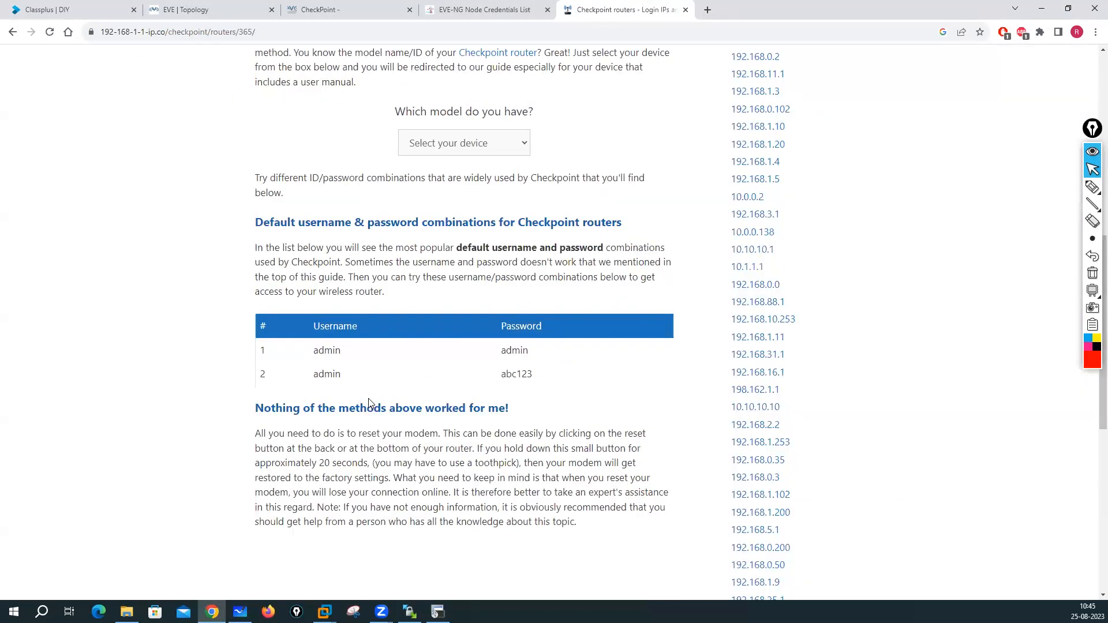
- Refine the Google query to 'checkpoint r81.10 default username and password in eve-ng'
scroll(524, 390, "up", 8)
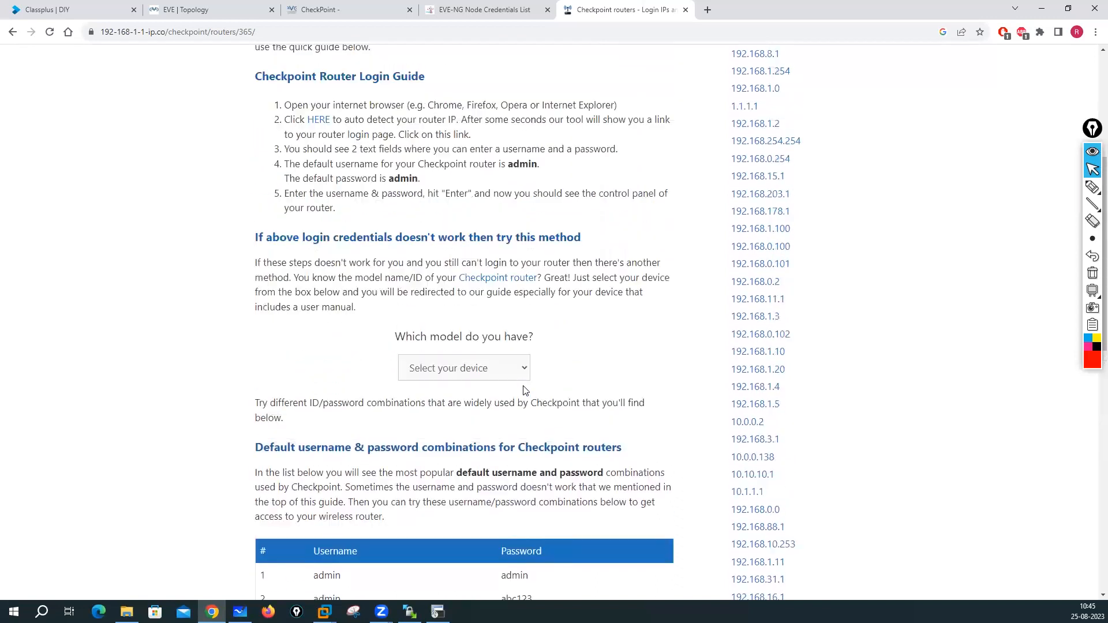
scroll(524, 385, "up", 1)
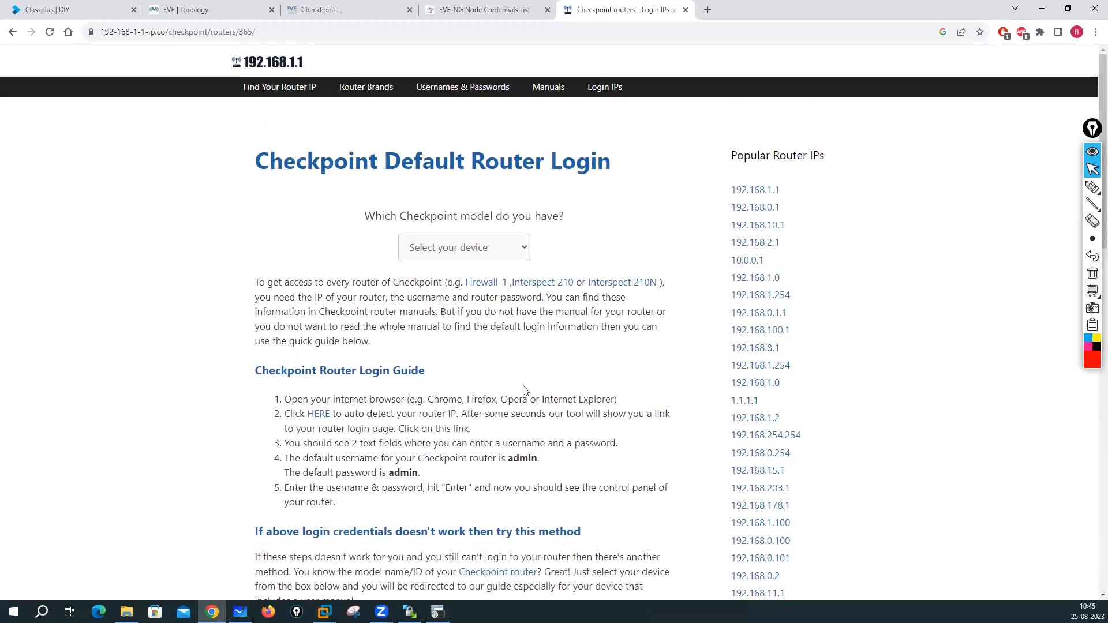
left_click(9, 35)
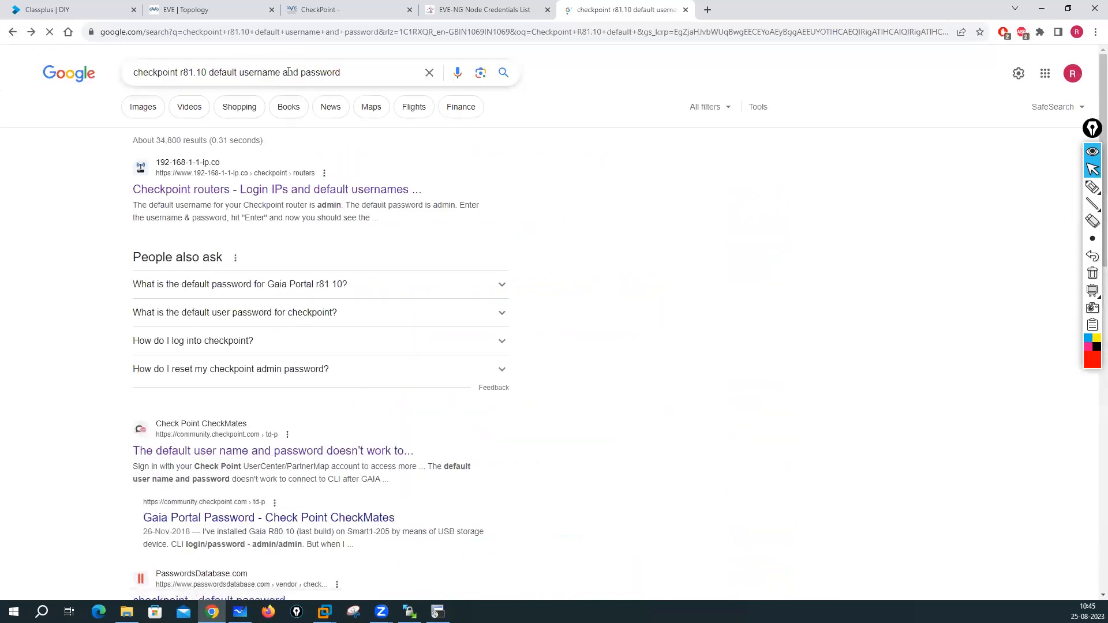
left_click(366, 71)
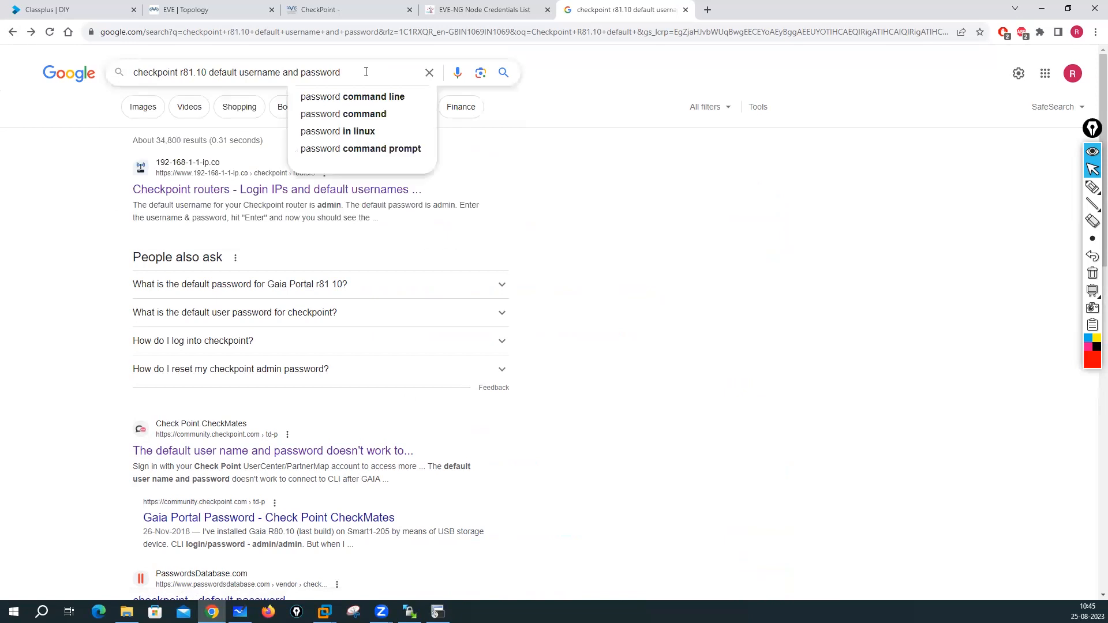
type("in e")
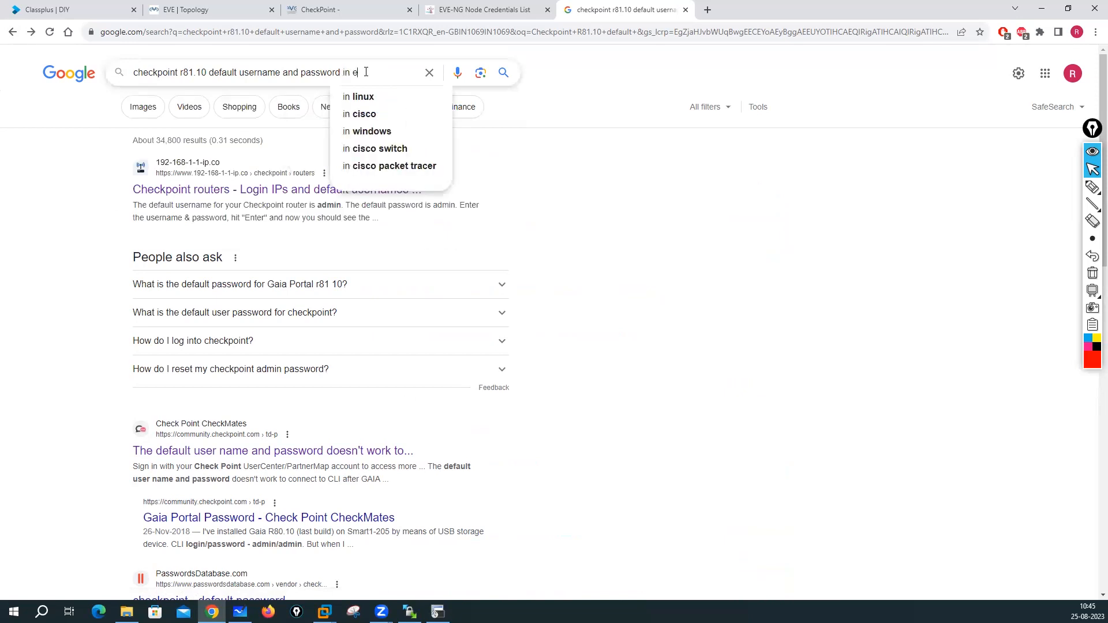
type("ve-ng")
key("Return")
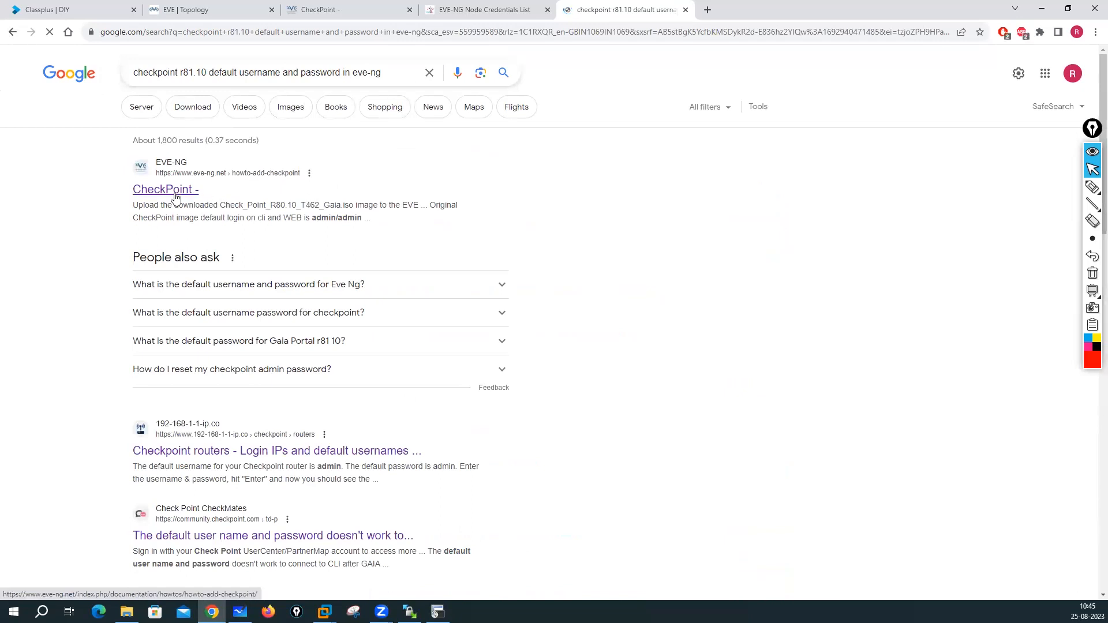
- Open the Checkpoint routers result in a new tab and the Networkhunt CheckPoint-in-EVE-NG guide
scroll(213, 327, "down", 2)
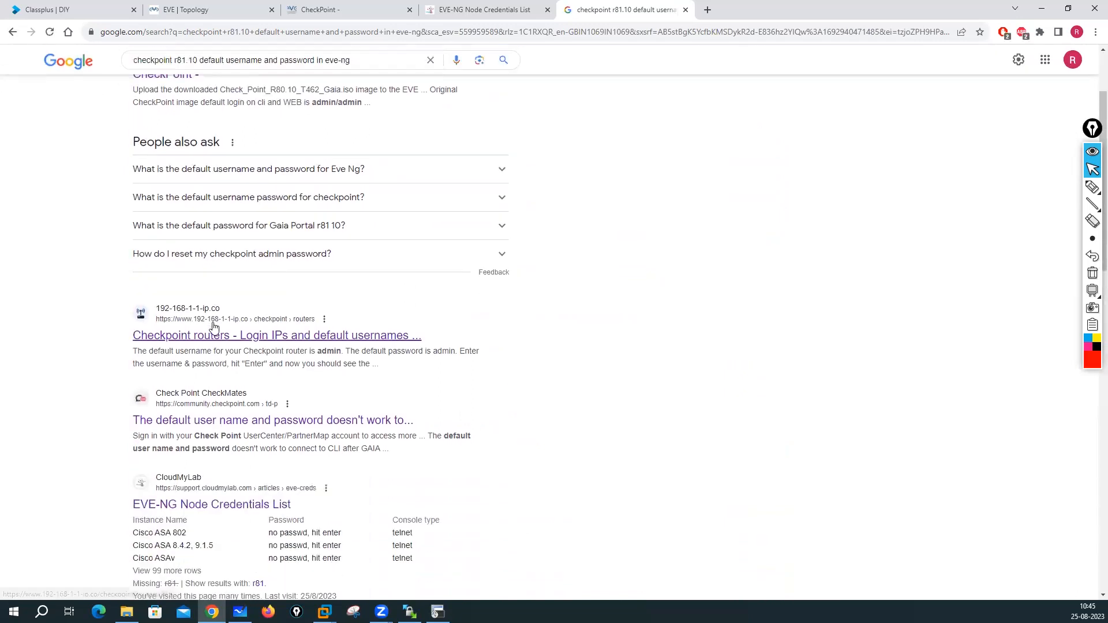
right_click(242, 332)
left_click(271, 340)
scroll(225, 323, "down", 2)
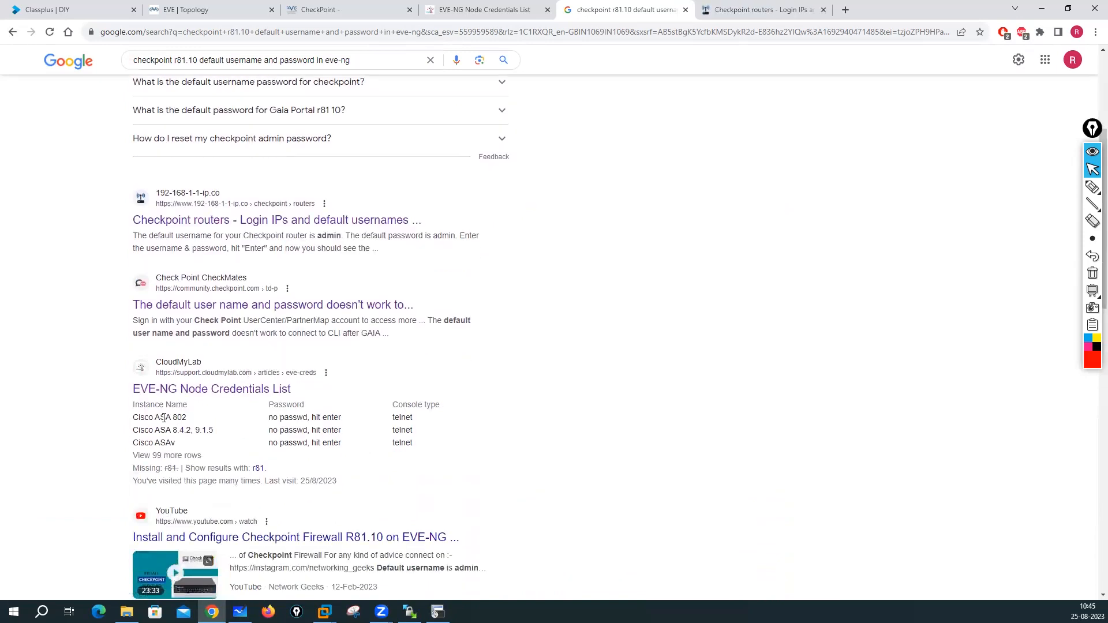
scroll(235, 443, "down", 5)
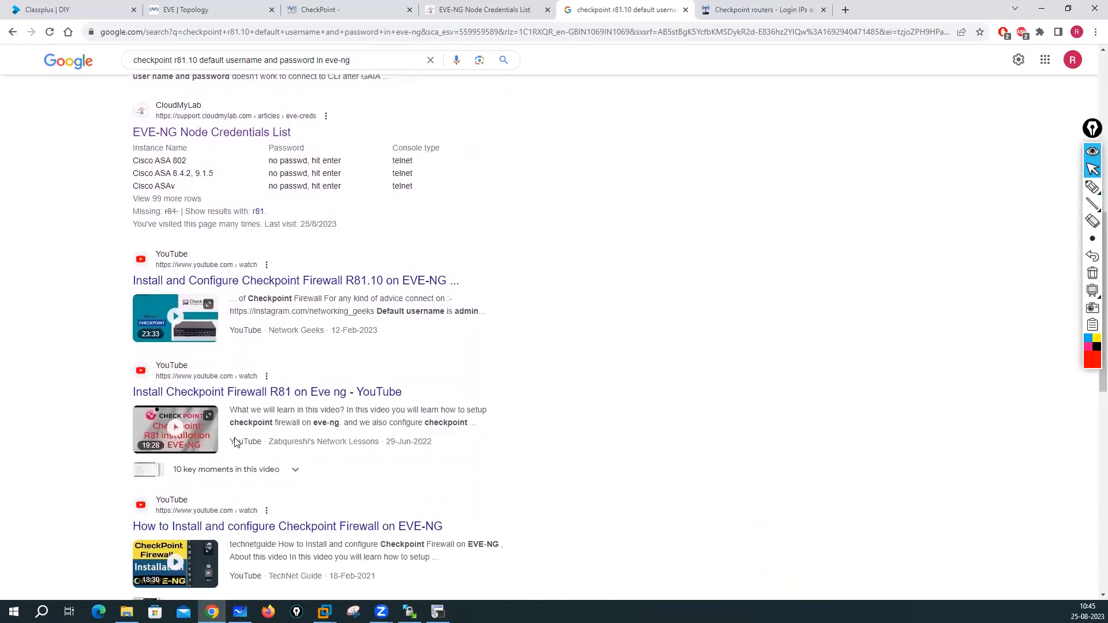
scroll(269, 443, "down", 10)
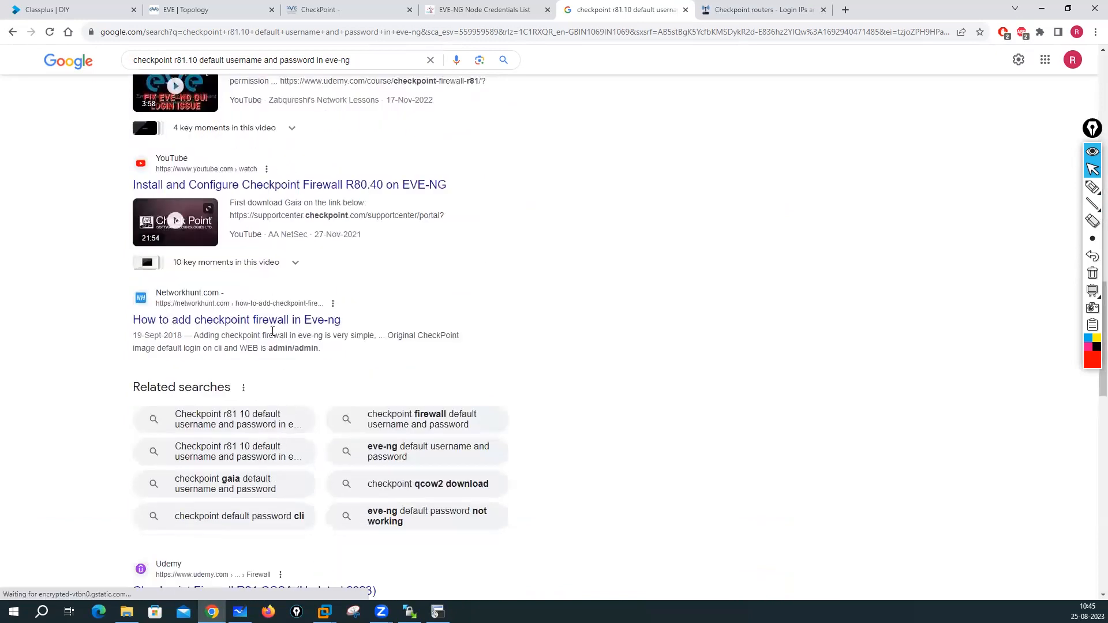
left_click(267, 321)
left_click(738, 11)
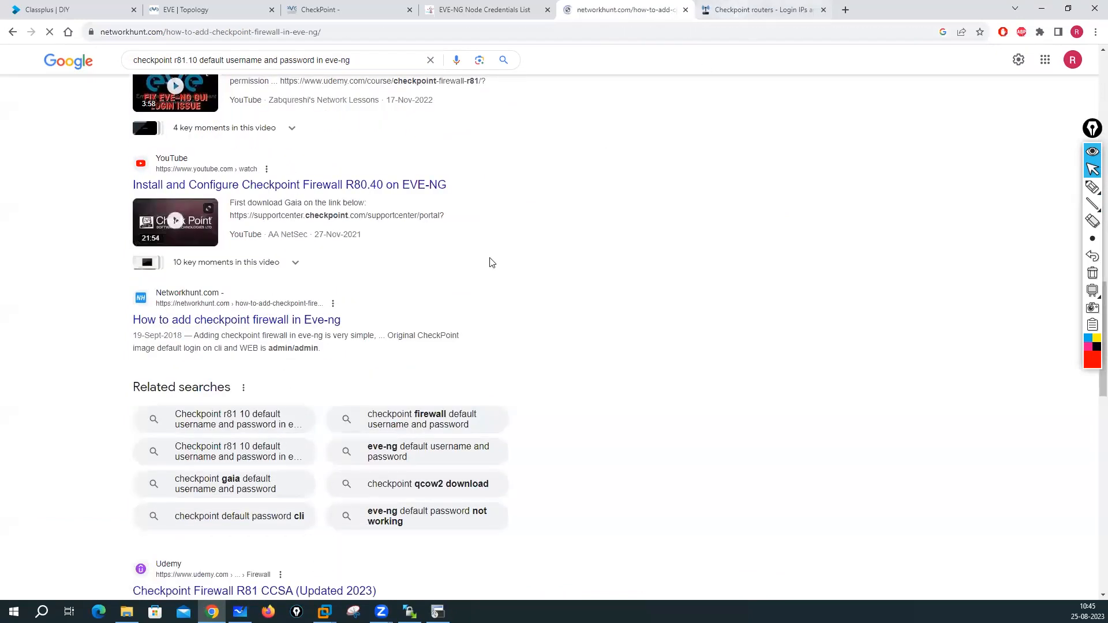
scroll(359, 364, "down", 2)
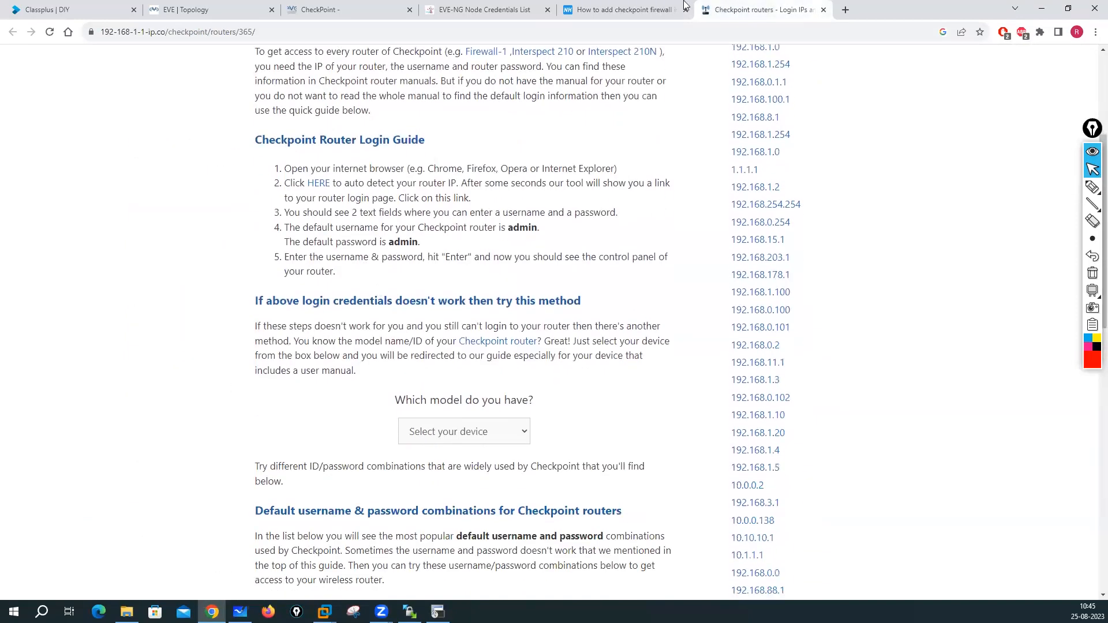
left_click(623, 9)
scroll(436, 300, "down", 5)
scroll(436, 300, "down", 3)
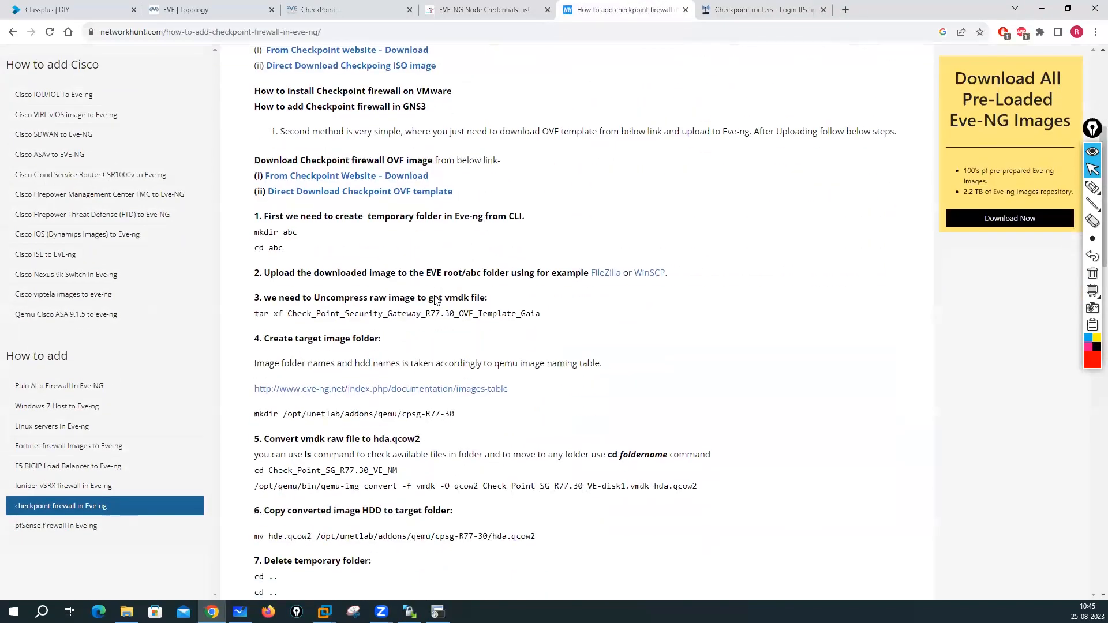
scroll(436, 297, "down", 3)
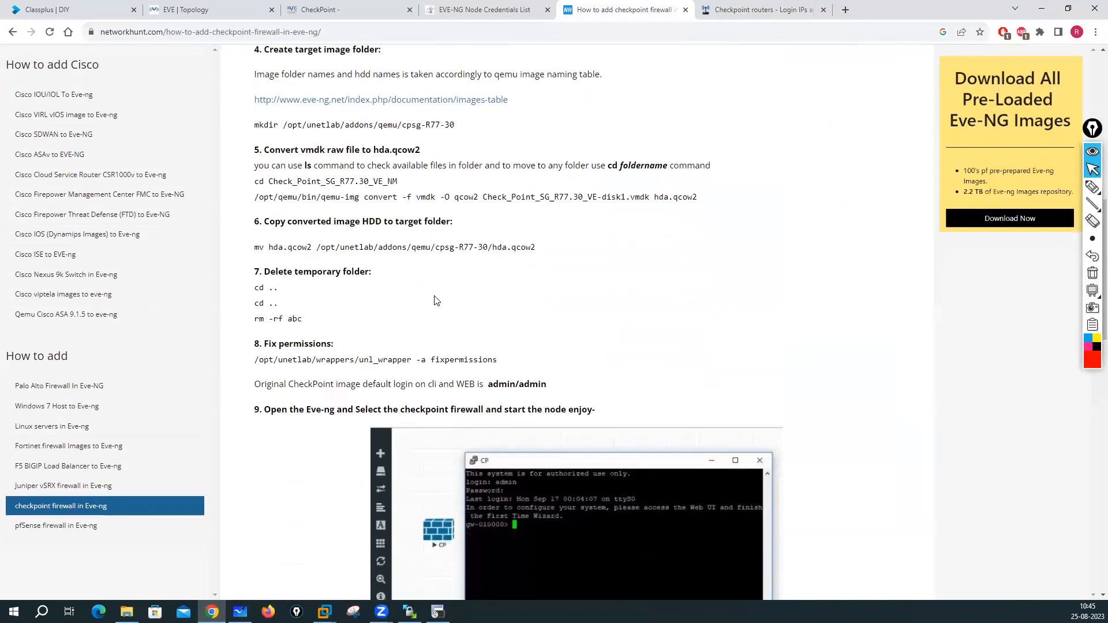
scroll(409, 329, "down", 2)
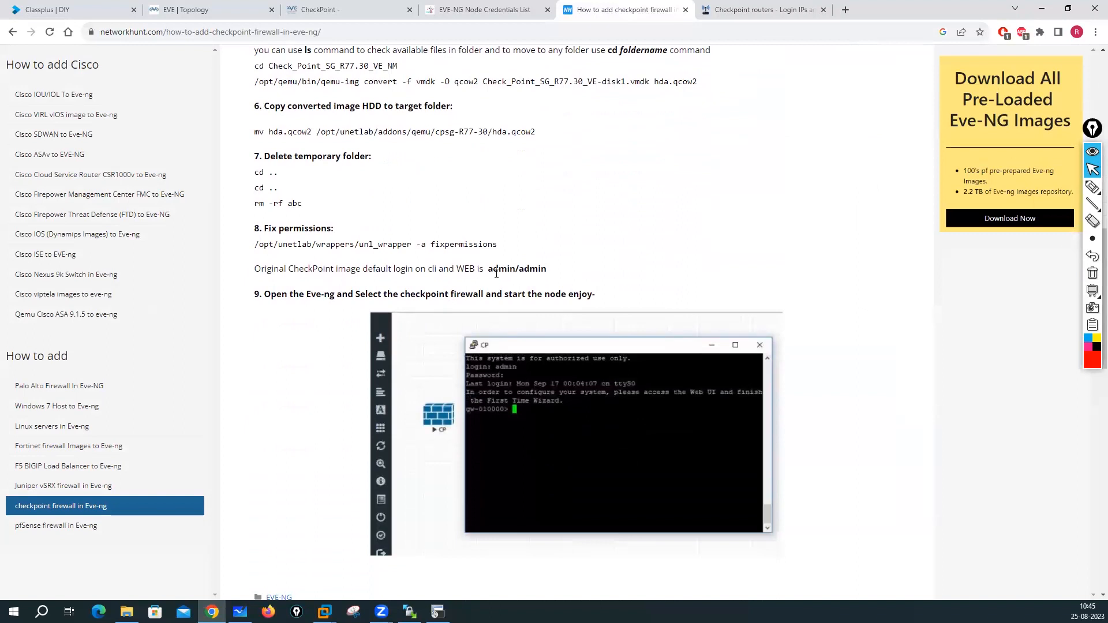
left_click_drag(489, 271, 554, 274)
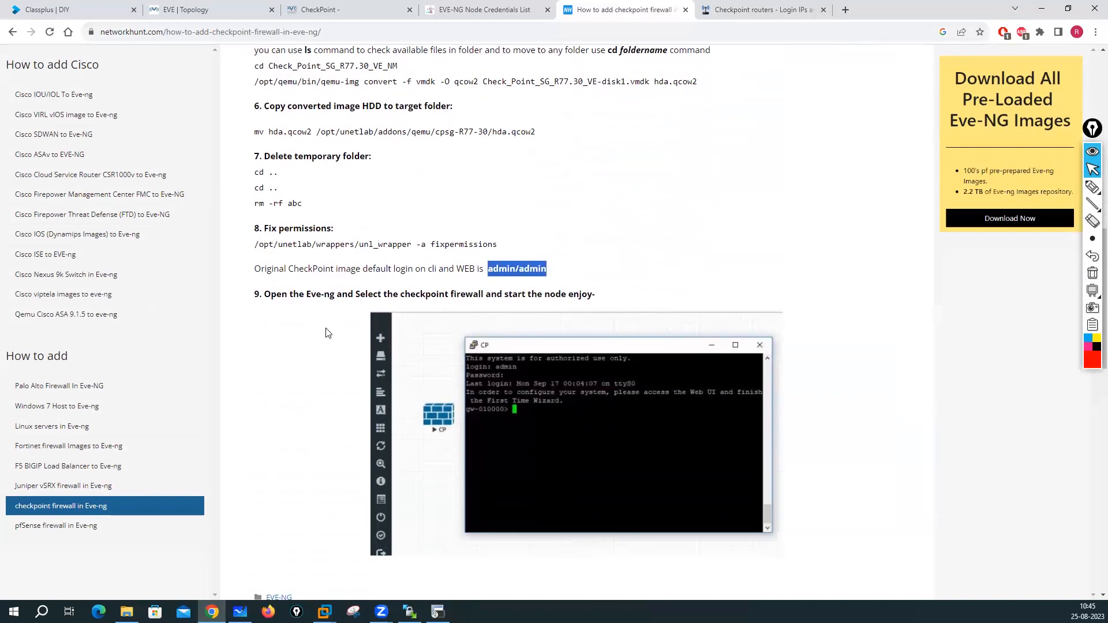
scroll(326, 334, "down", 6)
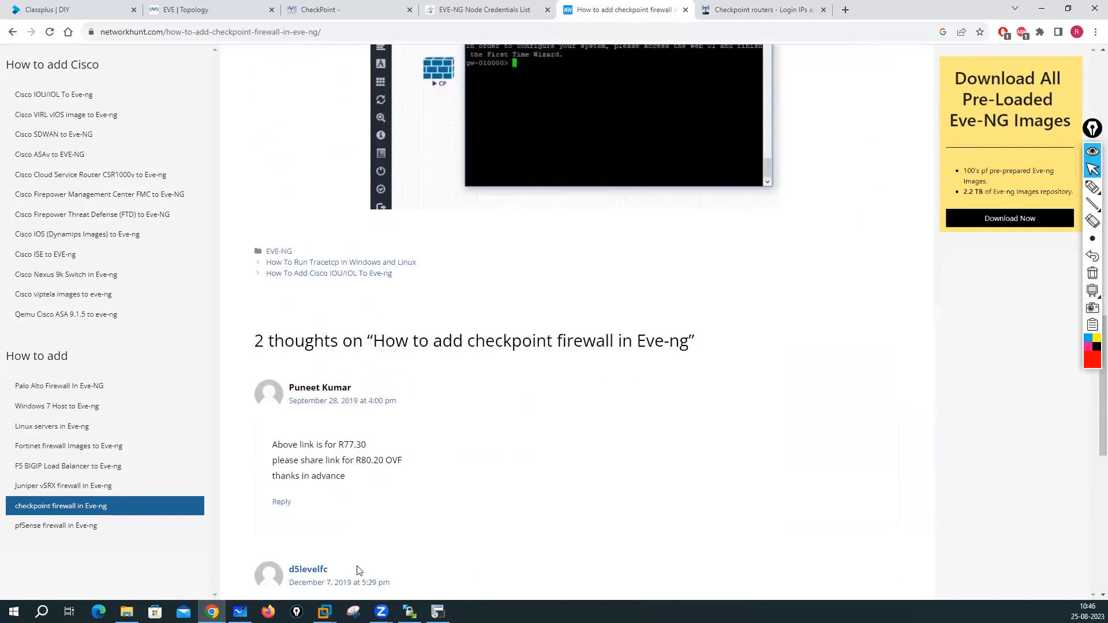
- Retry the CP console login in SecureCRT with username admin
left_click(438, 611)
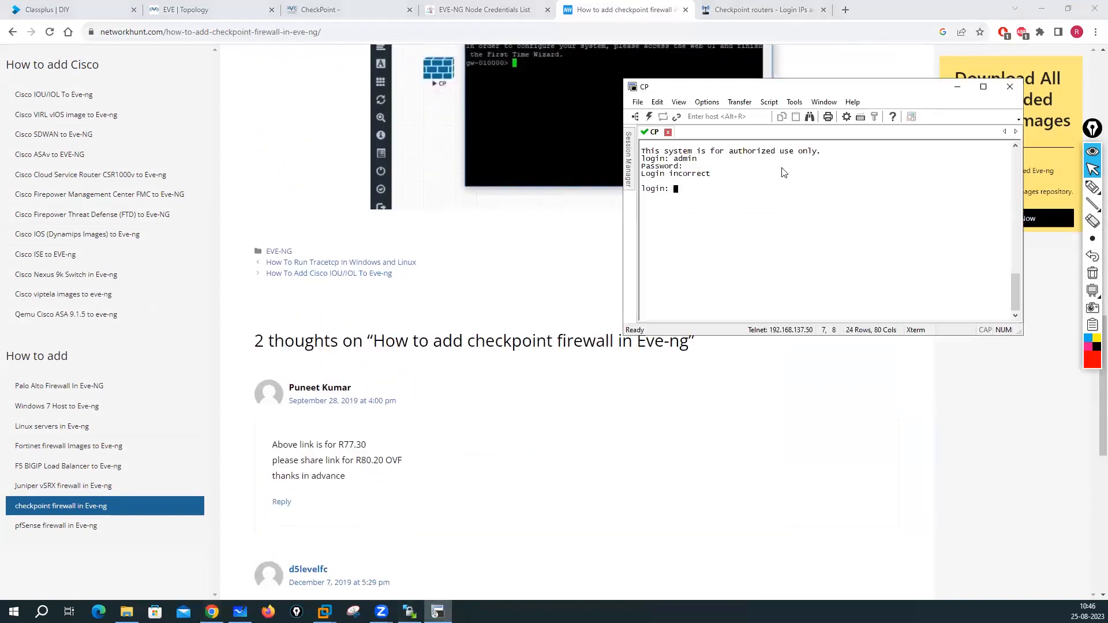
type("admin")
key("Return")
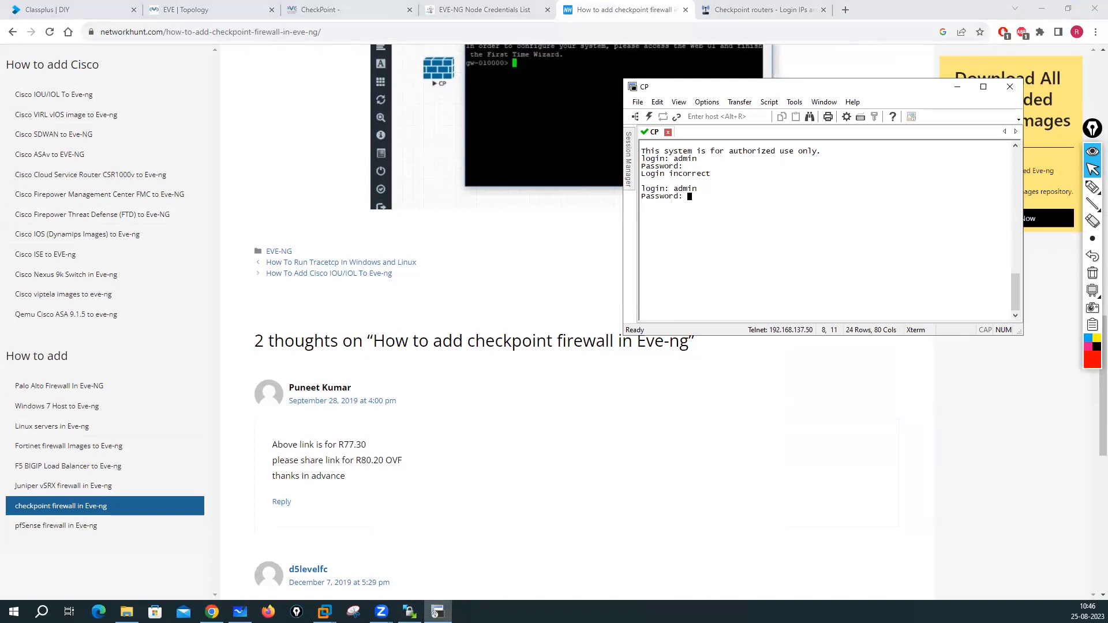
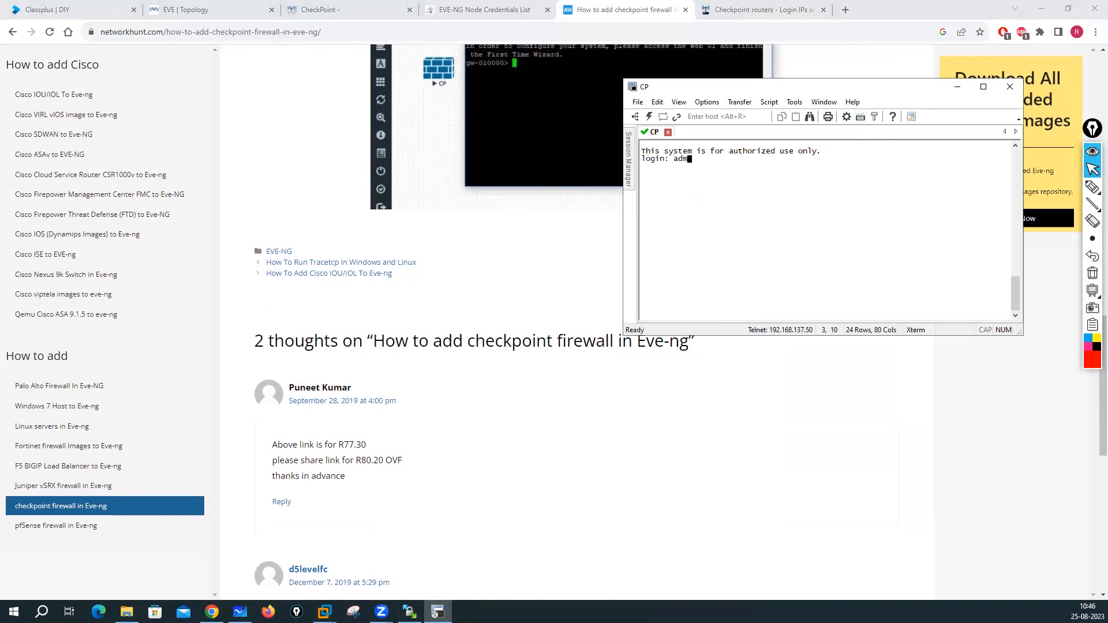
- Submit admin as the CP console username, then bring the browser back in front
key("Return")
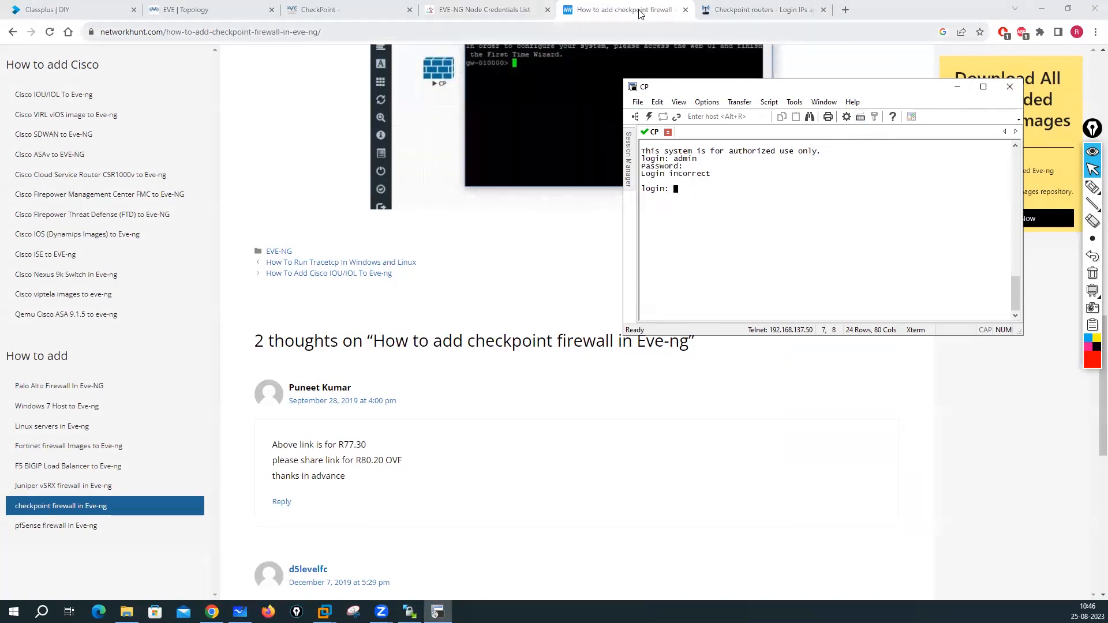
left_click(566, 7)
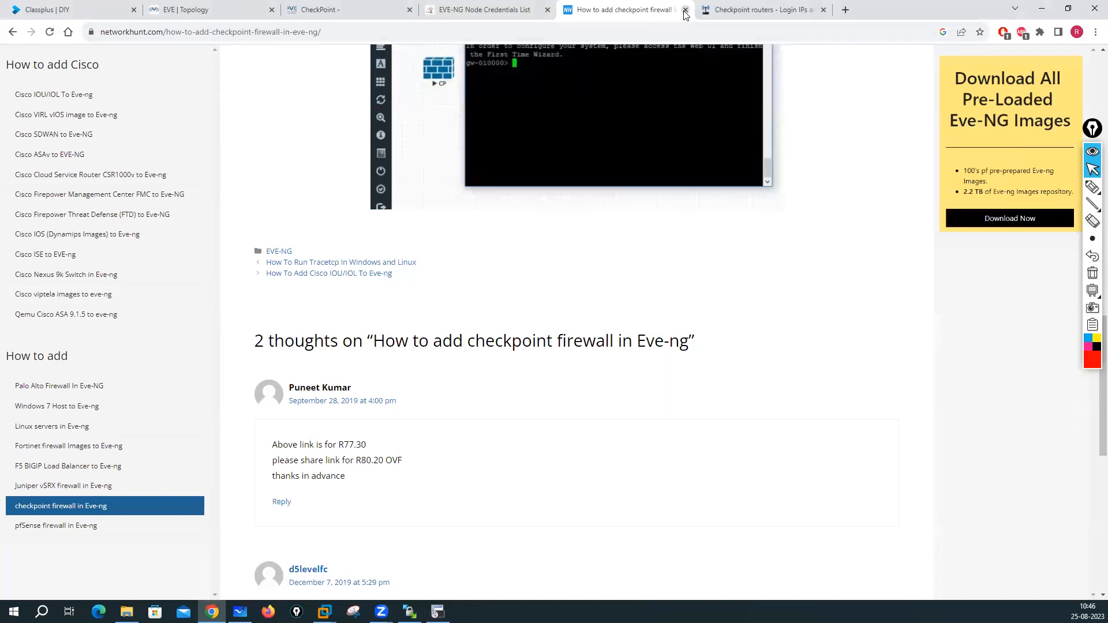
- Close the networkhunt, Checkpoint routers and Node Credentials tabs and scroll up the Check Point guide
left_click(684, 10)
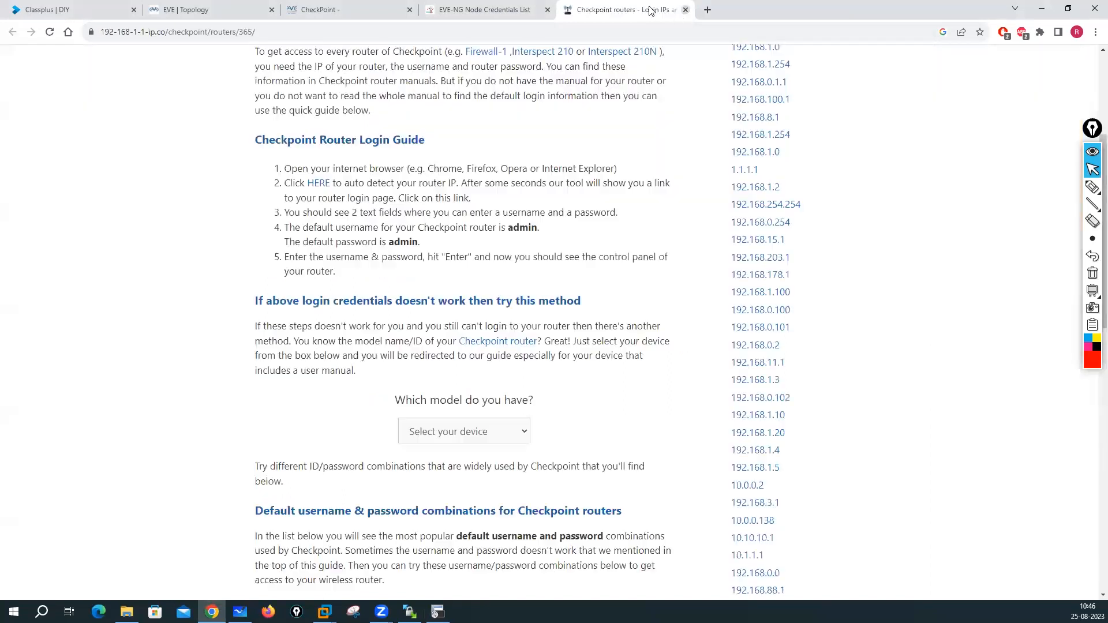
left_click(685, 10)
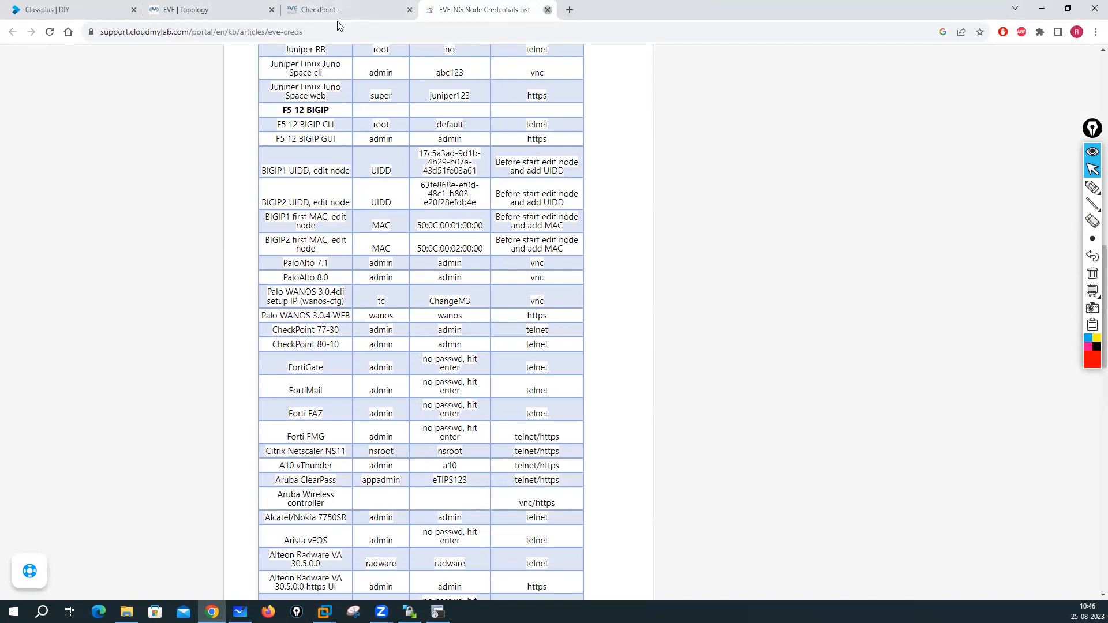
key("ctrl+w")
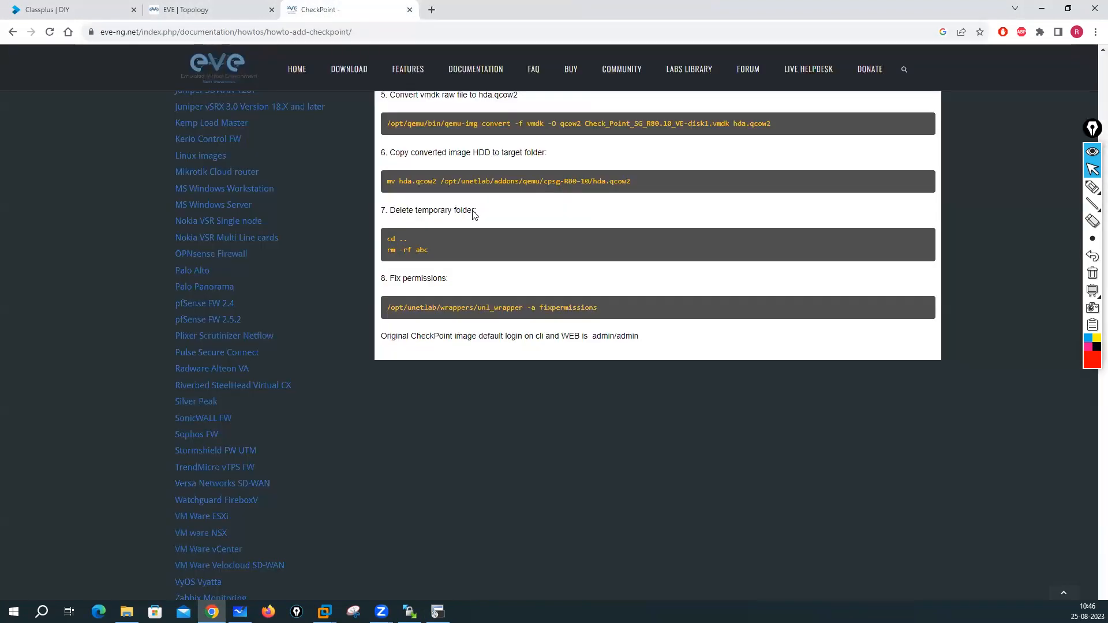
scroll(474, 215, "up", 1)
scroll(474, 211, "up", 3)
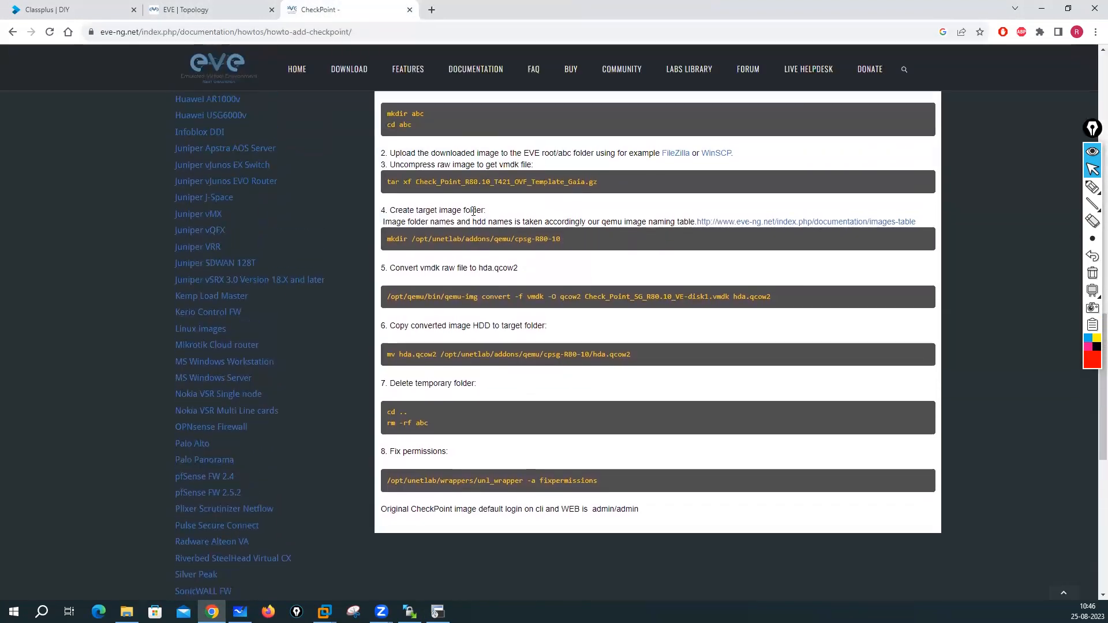
scroll(474, 211, "up", 4)
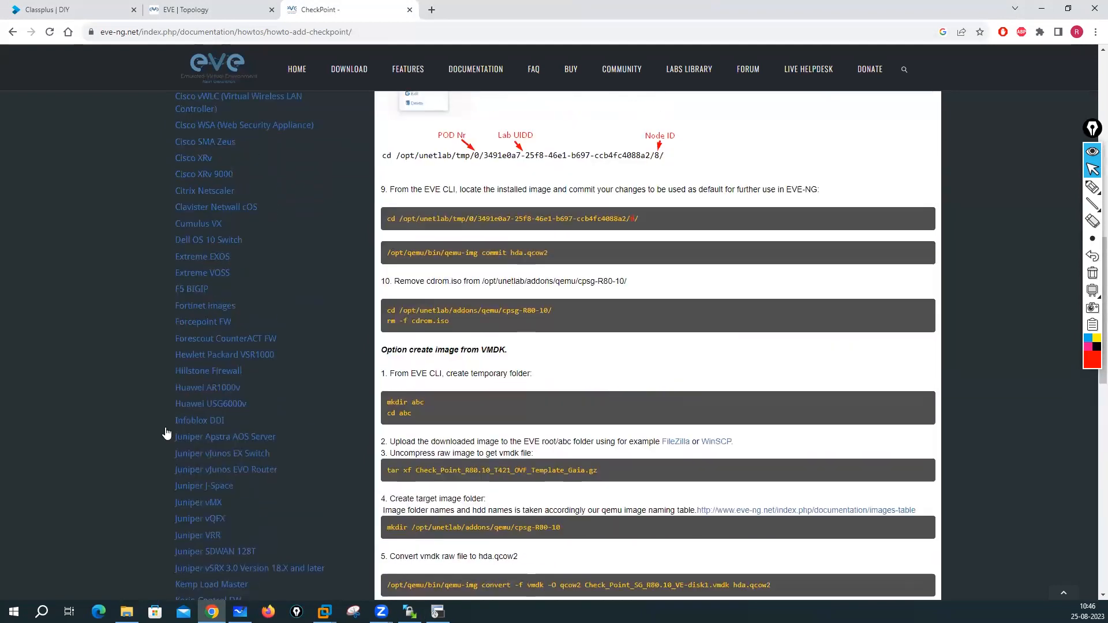
- Browse File Explorer to SSD2 (E:) > My-Desktop > Software > eve-ng images
left_click(127, 611)
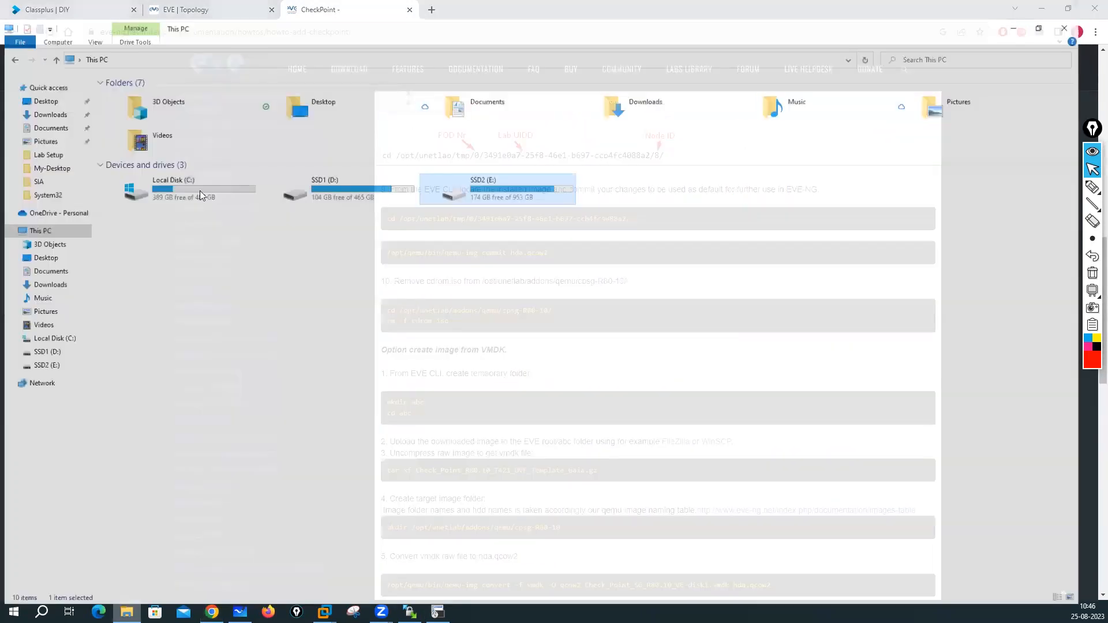
double_click(495, 173)
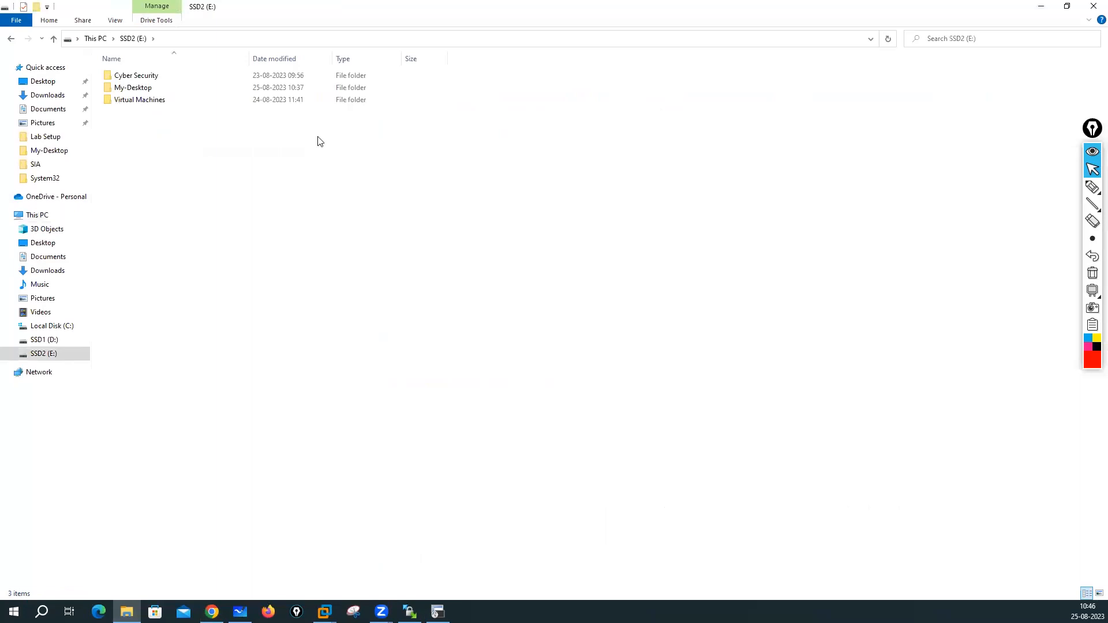
double_click(126, 87)
double_click(141, 112)
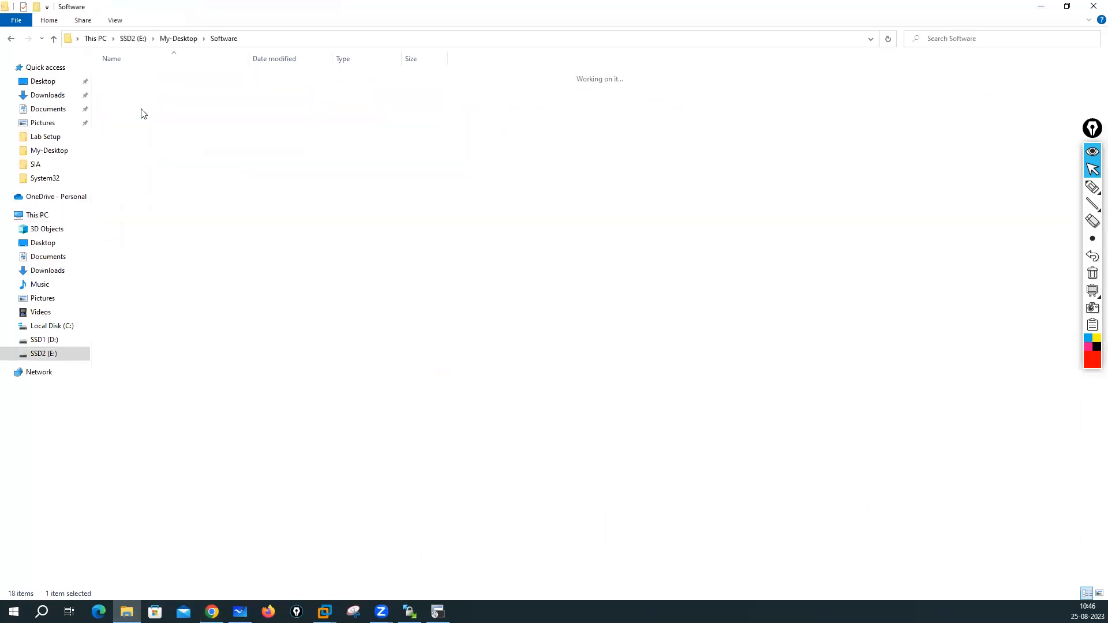
double_click(139, 76)
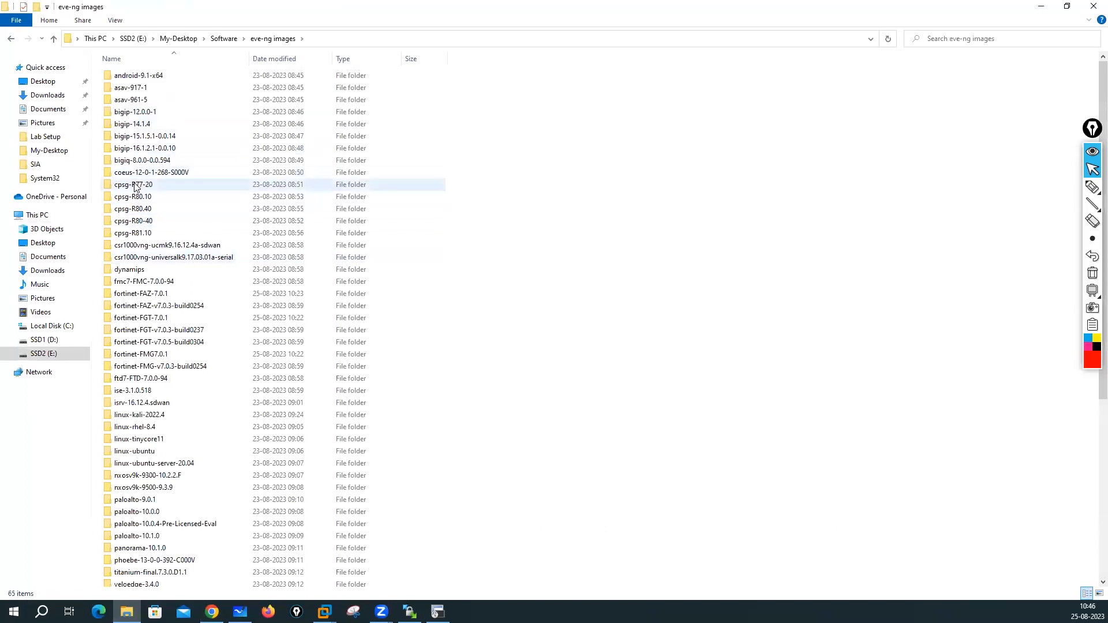
- Check that the cpsg-R81.10 and cpsg-R80-40 folders each contain hda.qcow2
double_click(138, 234)
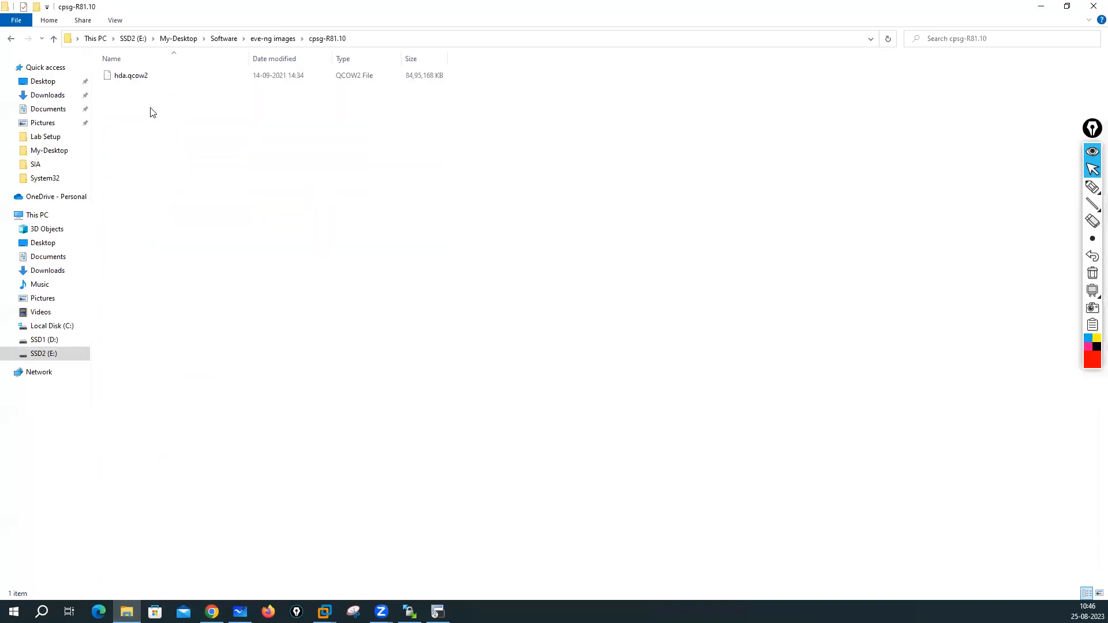
left_click(269, 39)
double_click(142, 223)
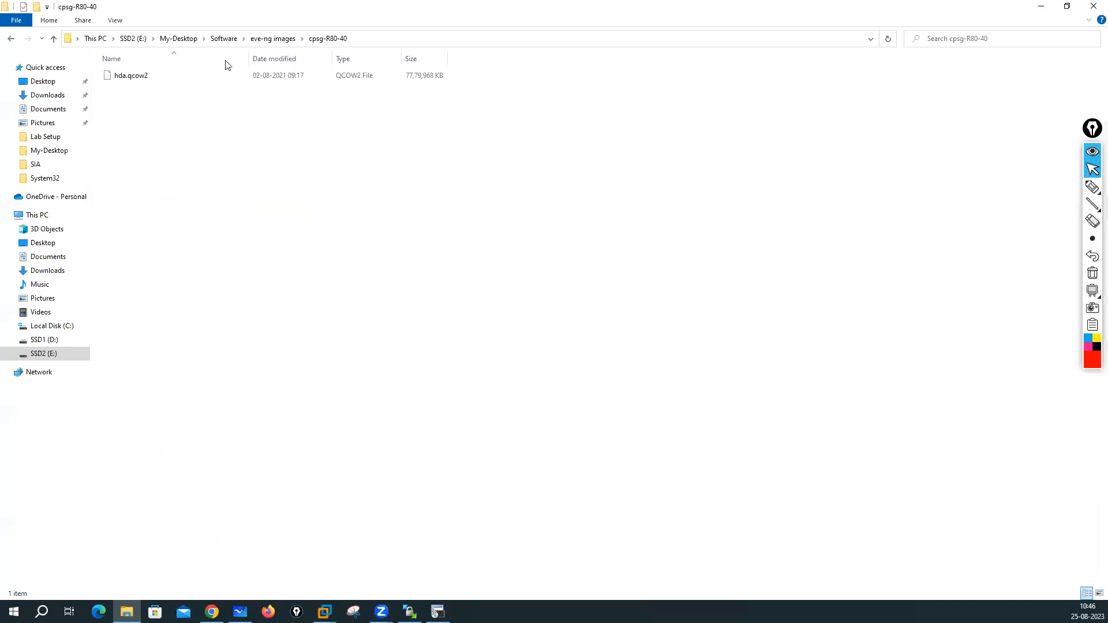
left_click(272, 38)
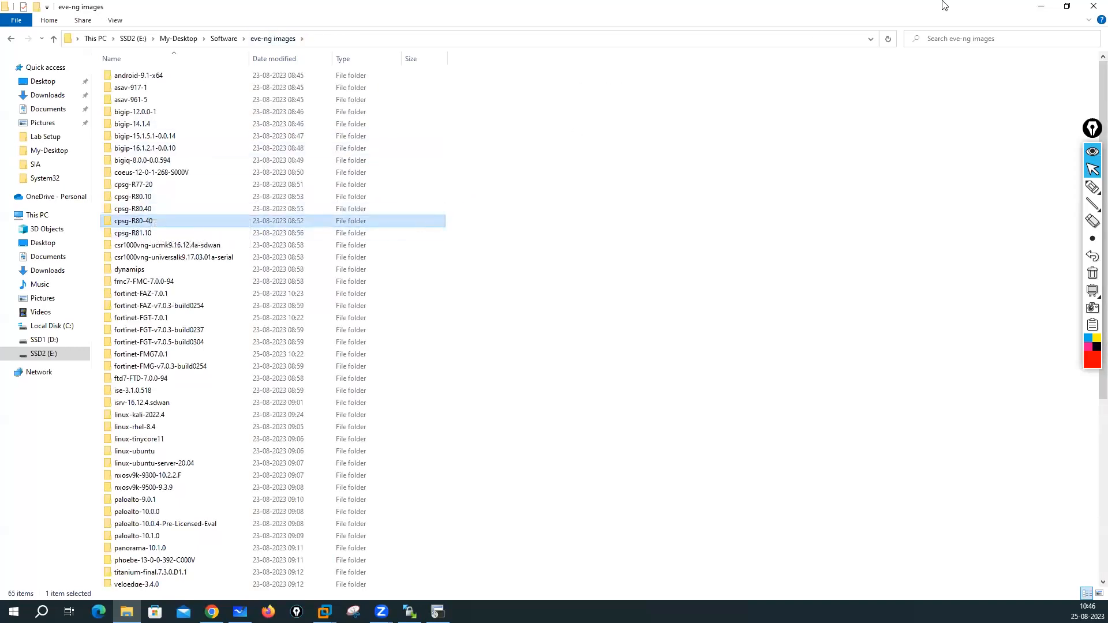
- Find the guide's versions table and select the filename Check_Point_R80.10_T462_Gaia.iso
left_click(1040, 6)
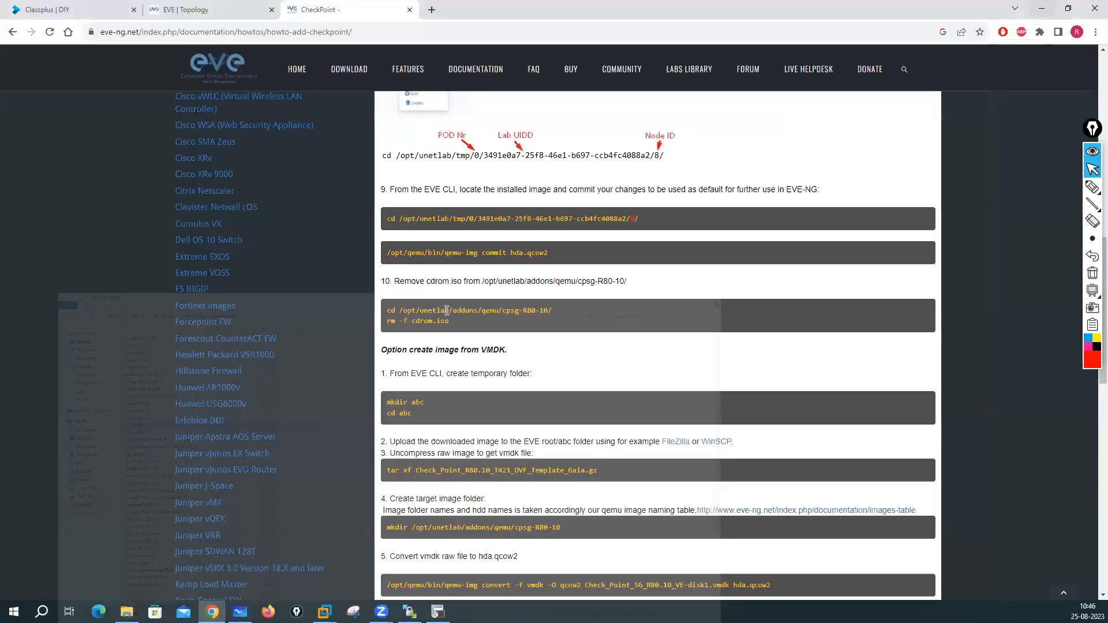
scroll(446, 310, "up", 8)
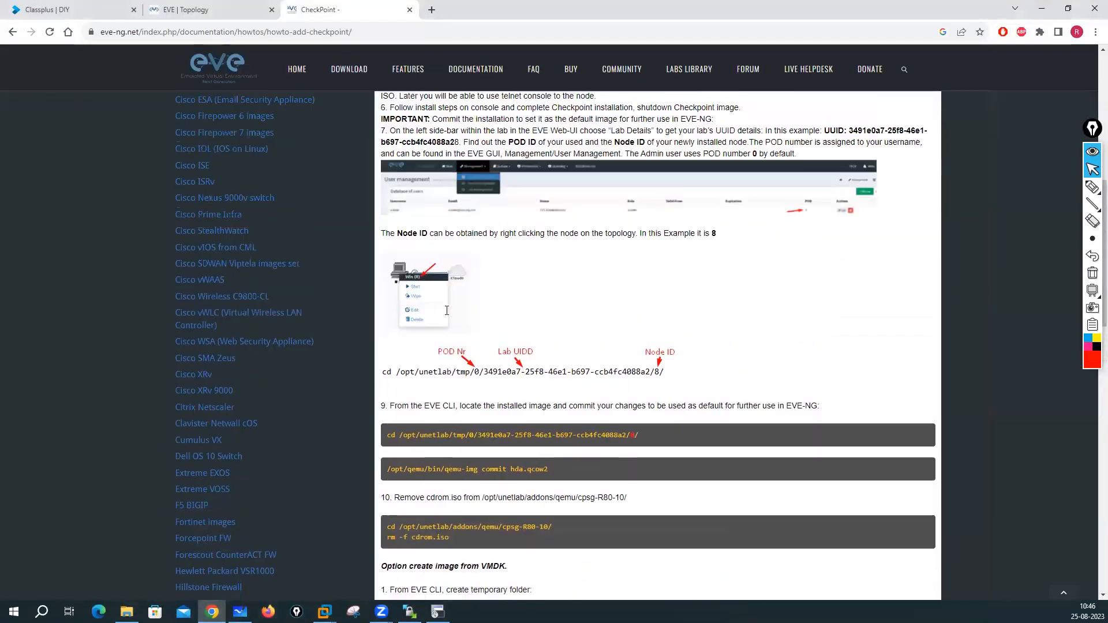
scroll(446, 314, "up", 4)
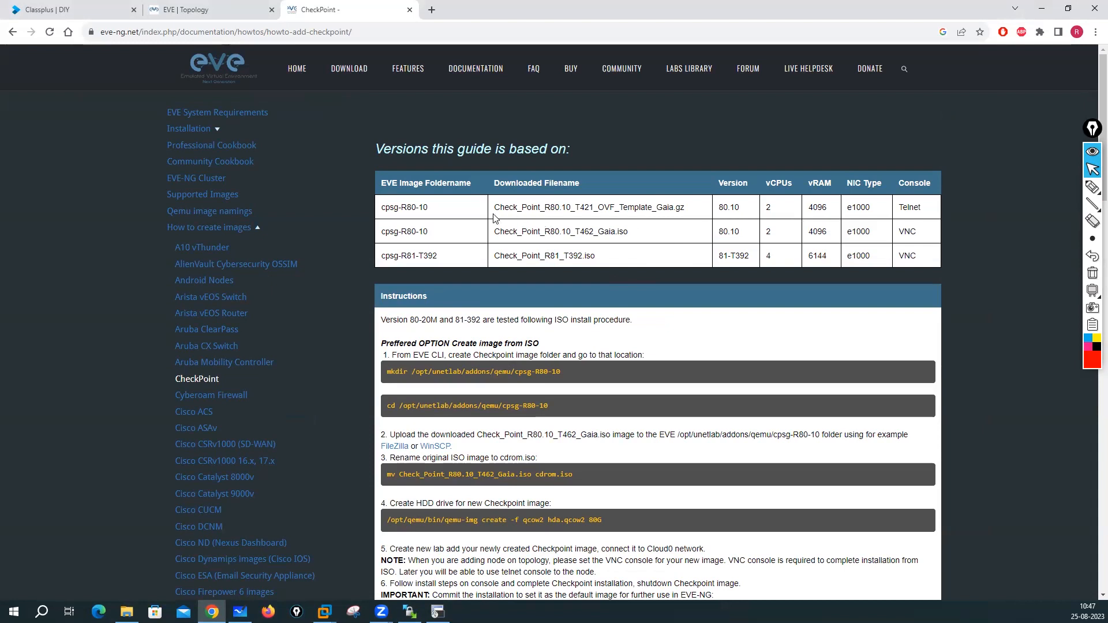
left_click_drag(497, 206, 731, 225)
left_click(499, 232)
left_click_drag(498, 232, 664, 239)
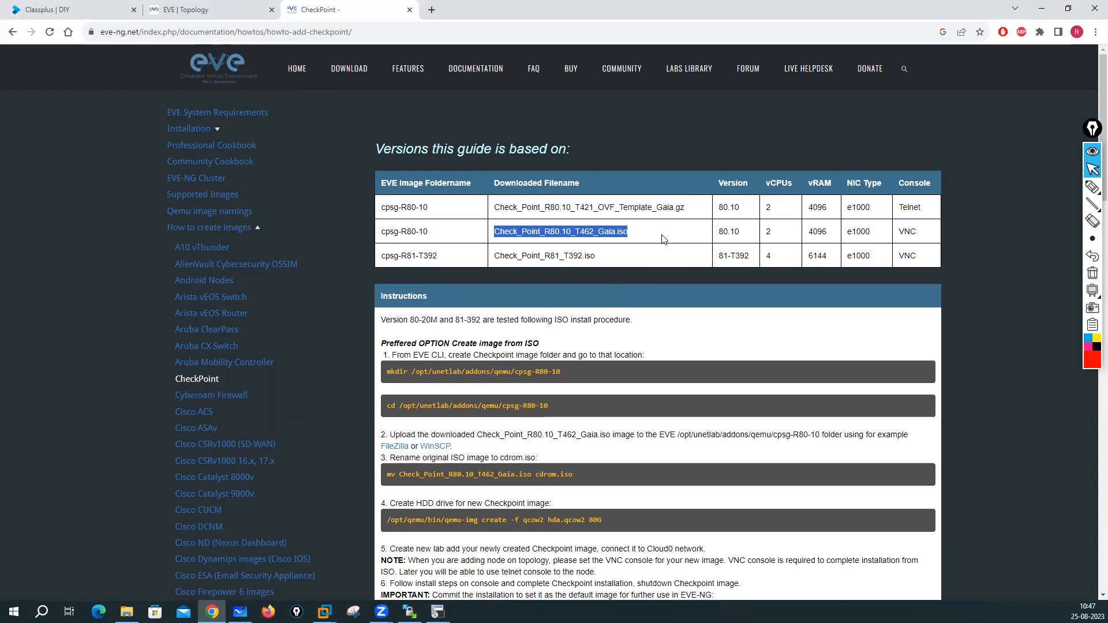
- Scroll through the Check Point installation steps, then minimize Chrome
scroll(569, 323, "down", 15)
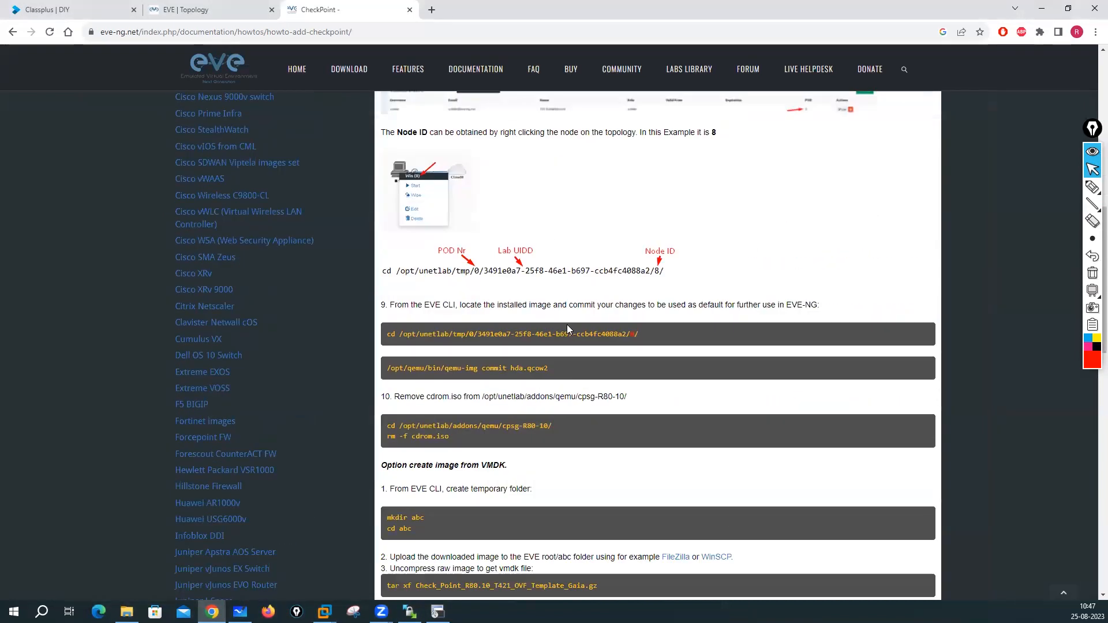
scroll(567, 324, "up", 1)
scroll(568, 326, "down", 10)
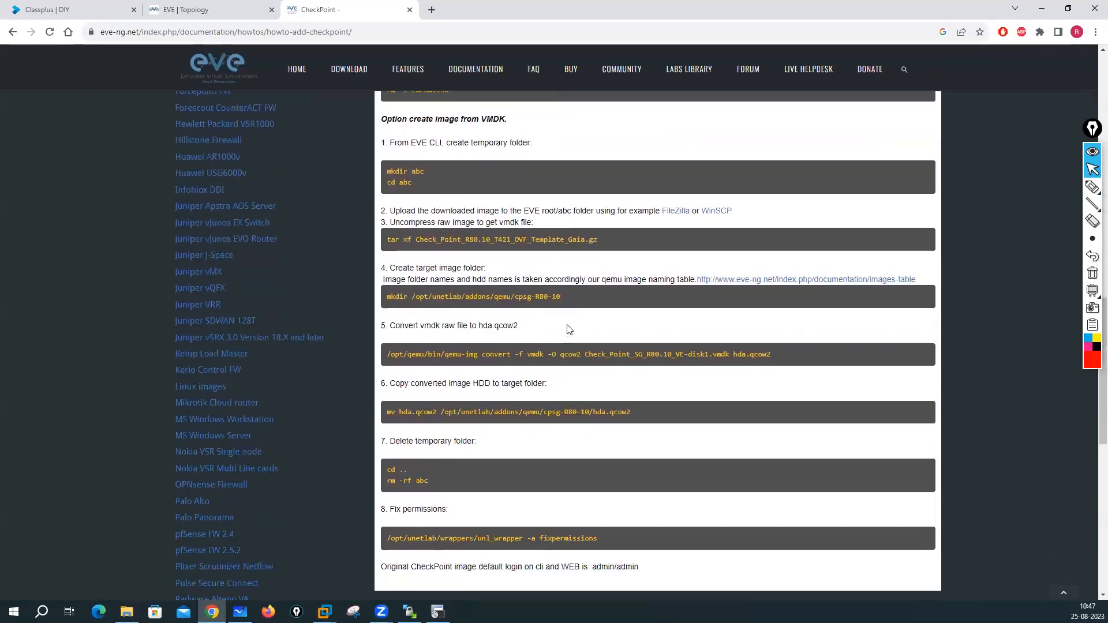
scroll(567, 330, "down", 1)
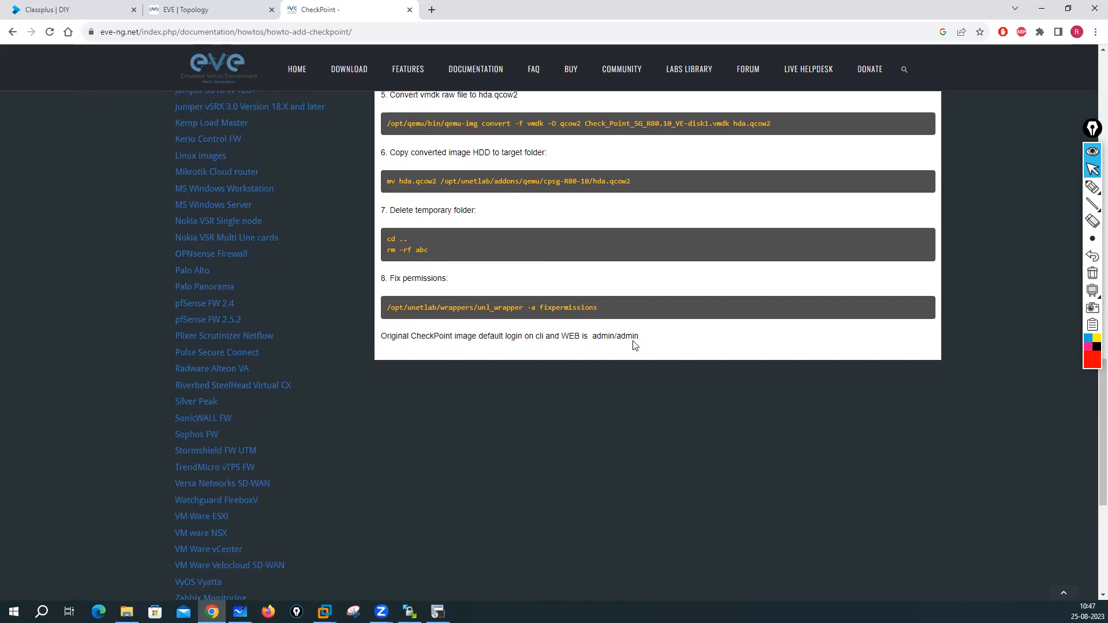
scroll(519, 341, "up", 7)
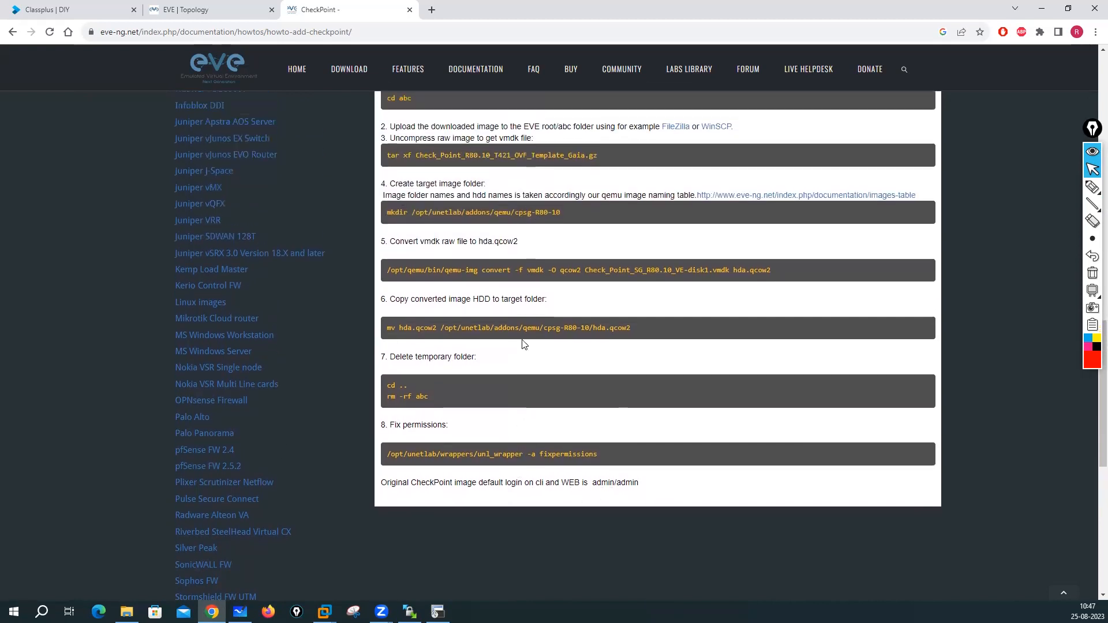
left_click(1041, 13)
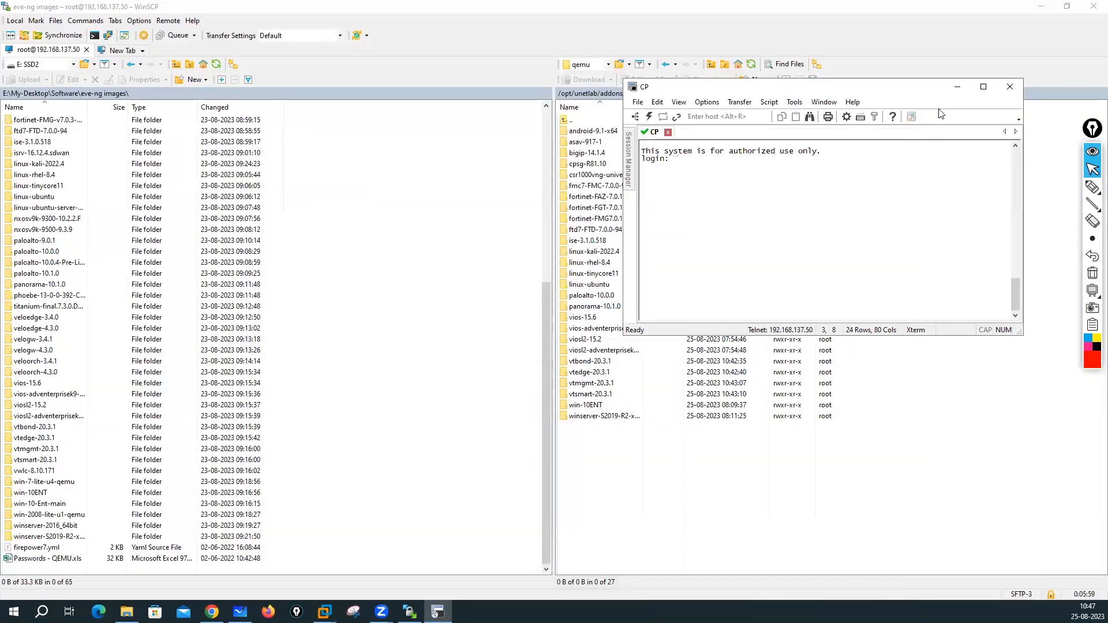
- Disconnect the SecureCRT CP console session and return to the EVE topology page
left_click(1010, 86)
key("Return")
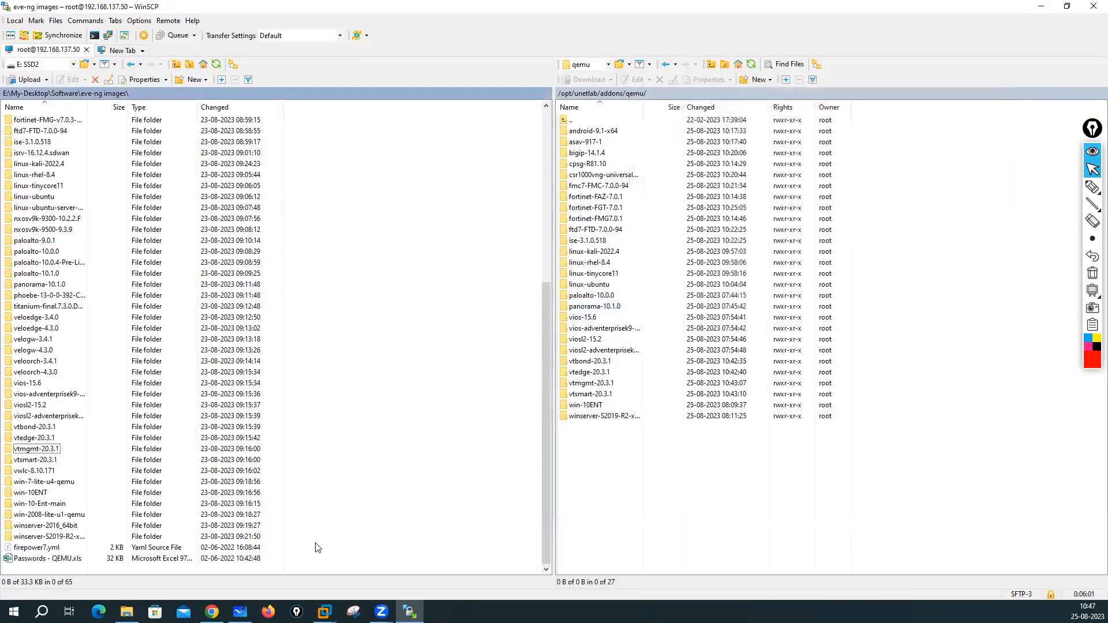
left_click(211, 612)
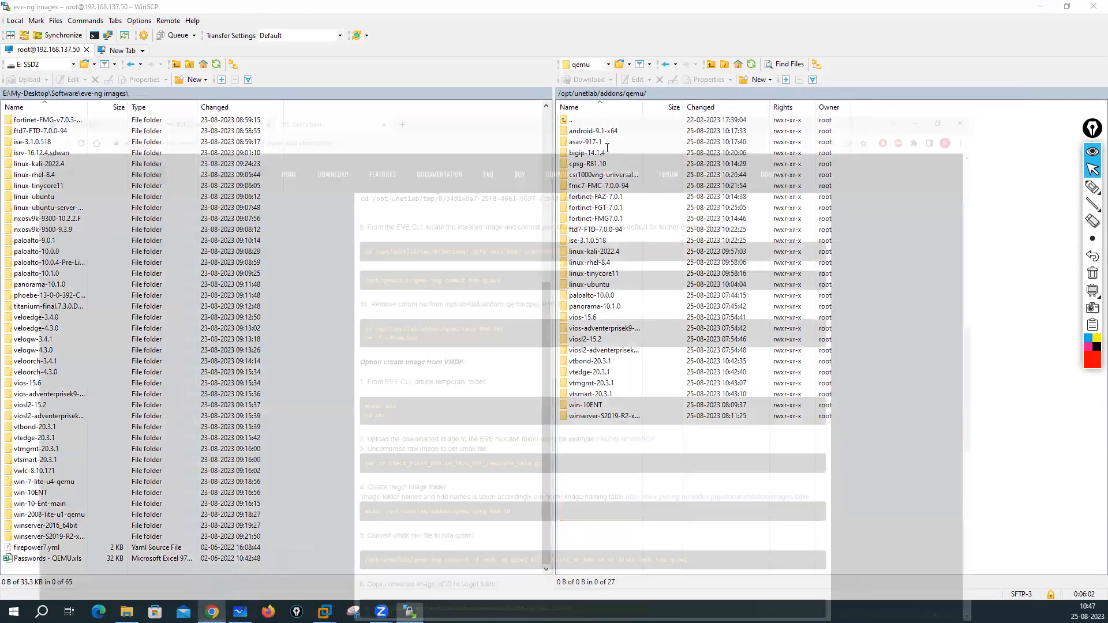
left_click(237, 16)
- Stop the Fortinet node and delete it from the lab
right_click(513, 349)
left_click(545, 397)
right_click(498, 347)
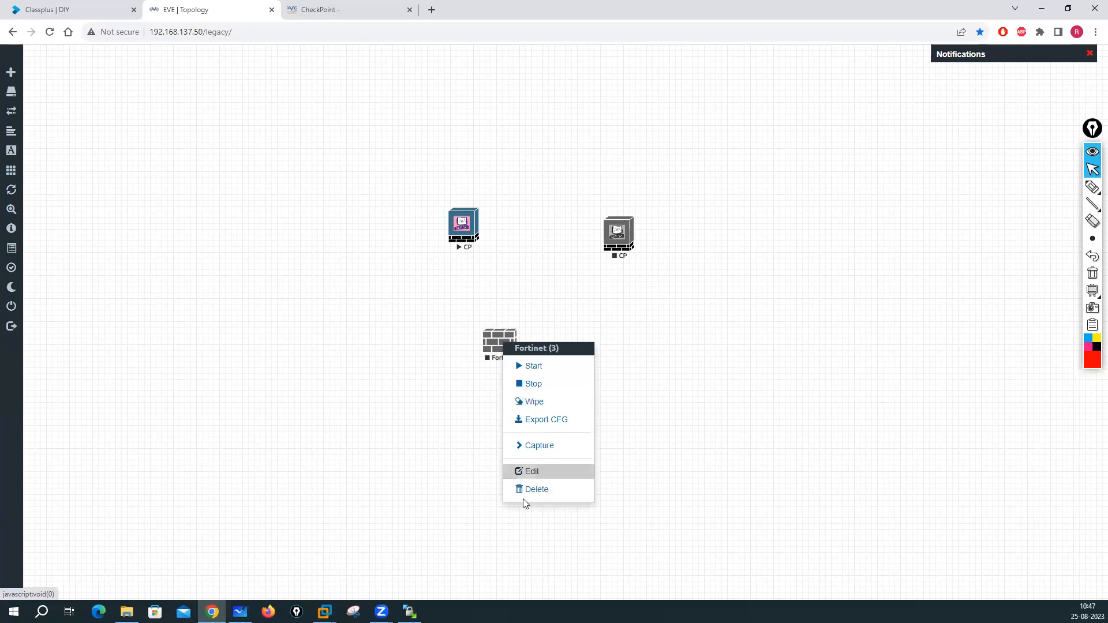
left_click(535, 490)
left_click(518, 141)
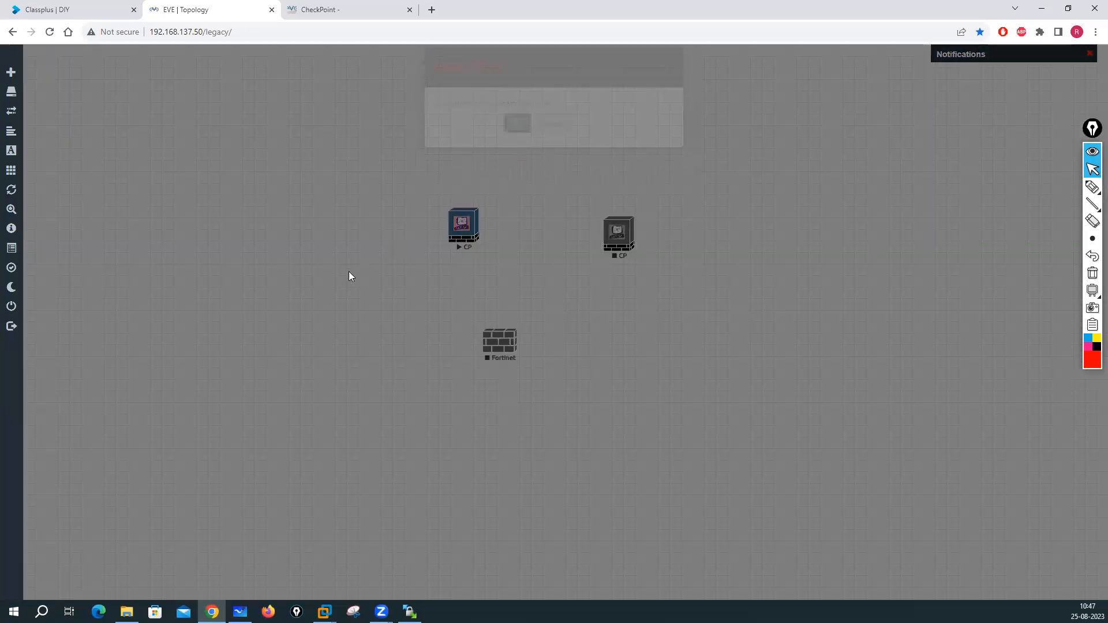
right_click(315, 276)
- Add an Android VM node to the lab and save it
left_click(342, 299)
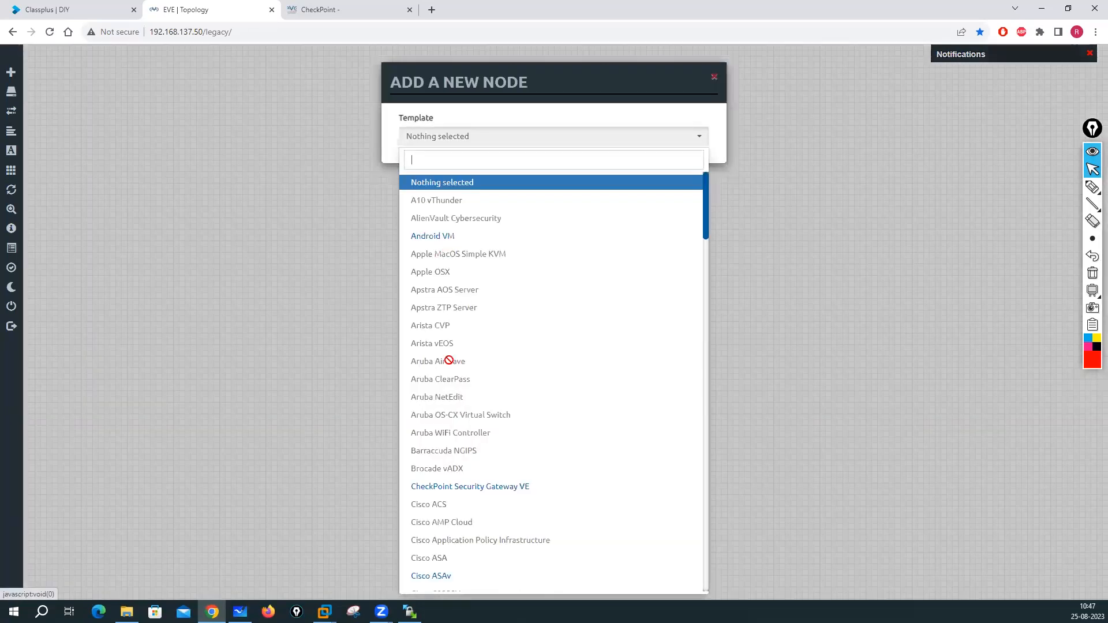
left_click(444, 235)
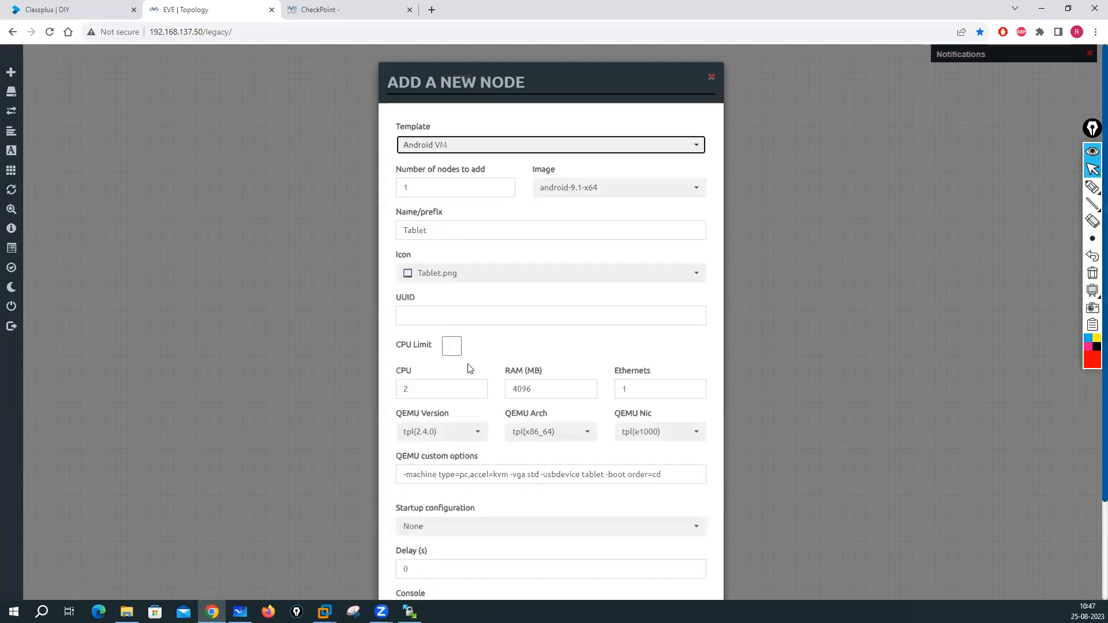
scroll(470, 370, "down", 3)
left_click(493, 567)
- Add a Cisco Firepower FTD 7 node to the lab and save it
right_click(259, 254)
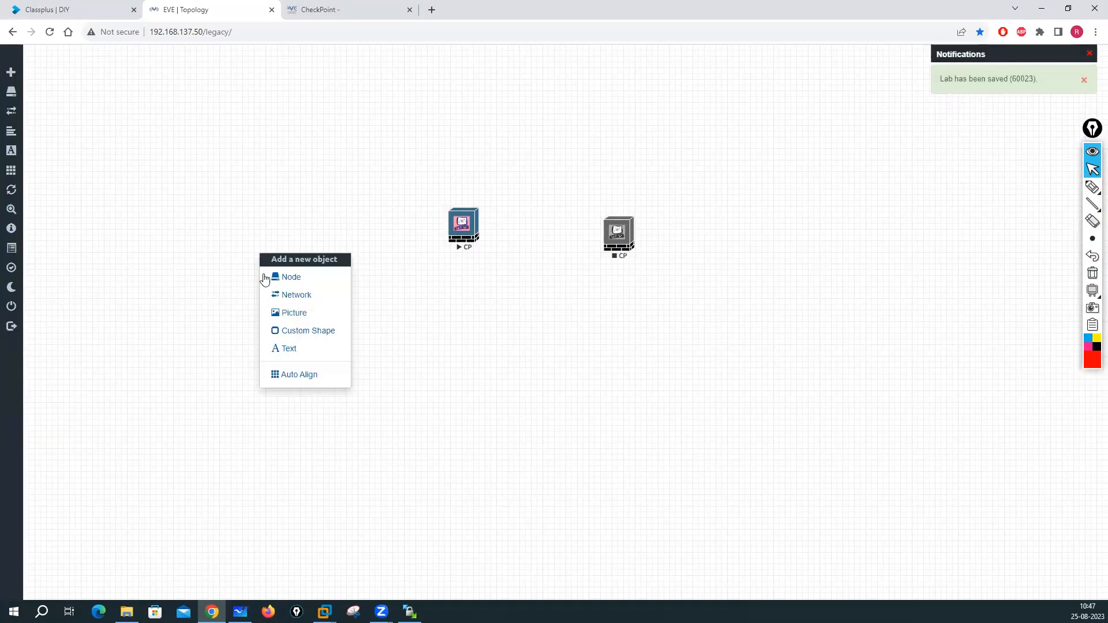
left_click(282, 277)
scroll(462, 369, "down", 3)
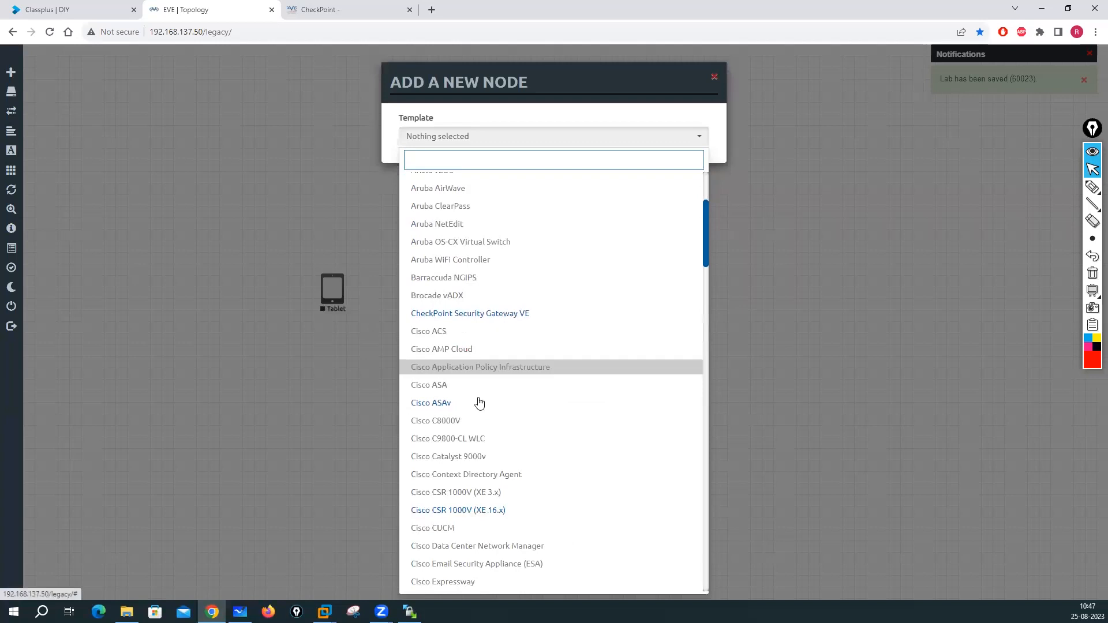
scroll(479, 402, "down", 5)
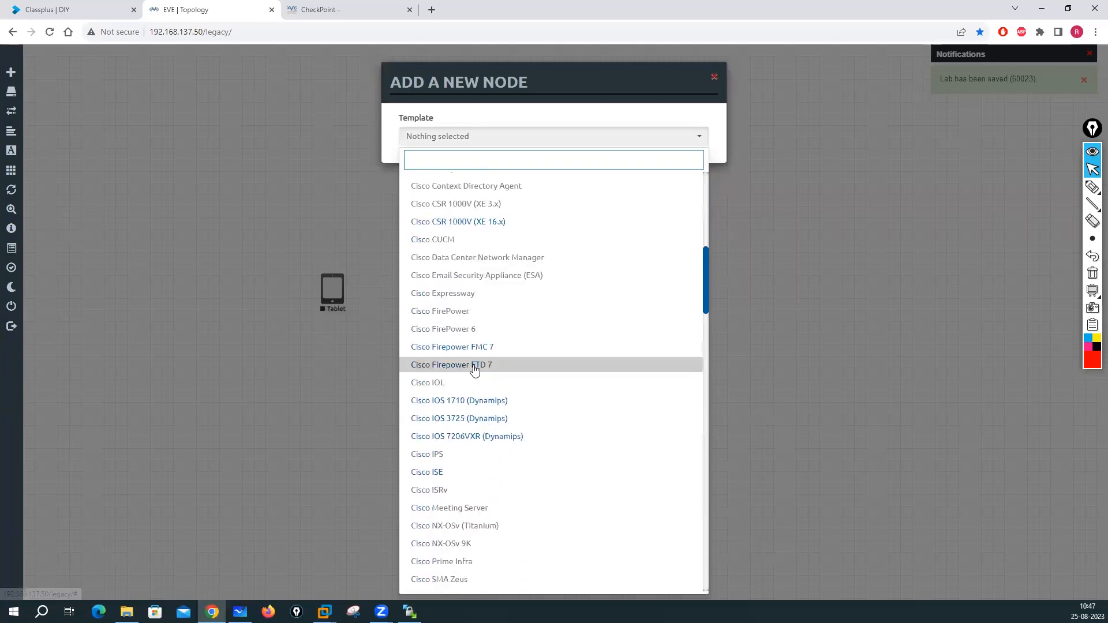
left_click(474, 370)
scroll(487, 473, "down", 3)
left_click(493, 563)
- Start adding another node, choosing the Fortinet FortiGate template (image fortinet-FMG7.0.1)
right_click(676, 365)
left_click(710, 388)
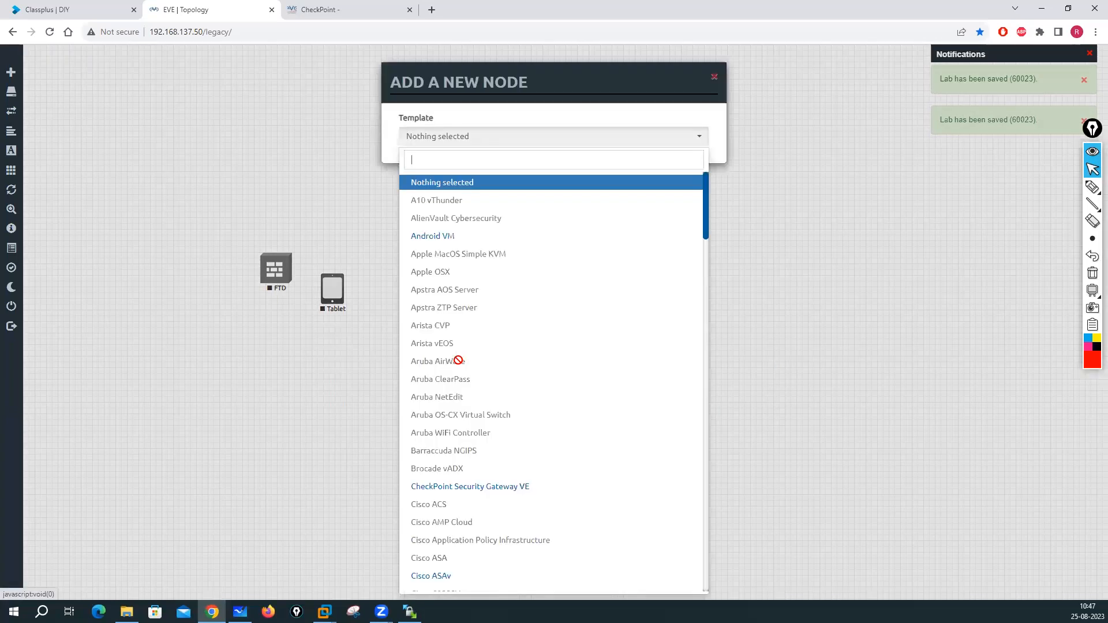
scroll(458, 360, "down", 6)
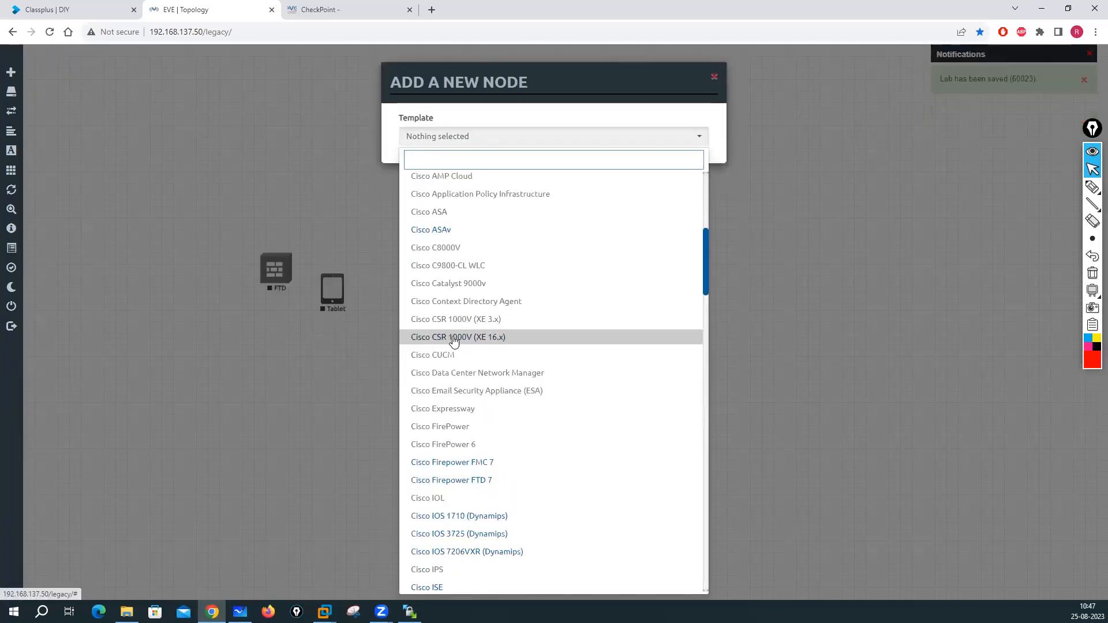
scroll(455, 341, "down", 3)
scroll(458, 441, "down", 3)
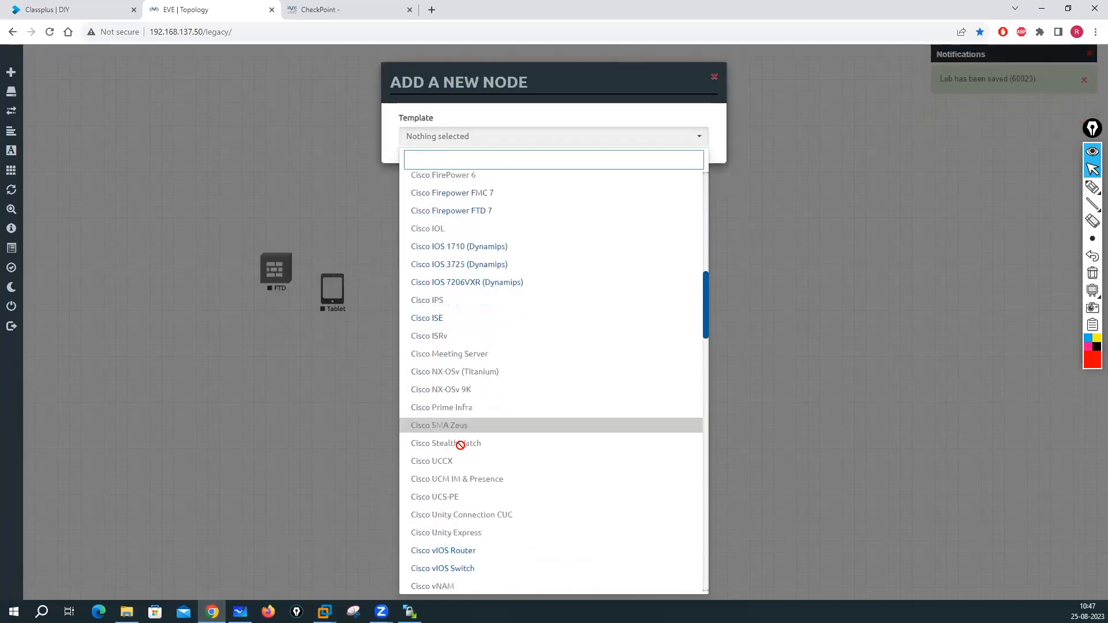
scroll(460, 445, "down", 6)
scroll(487, 369, "down", 7)
scroll(486, 369, "up", 1)
left_click(456, 248)
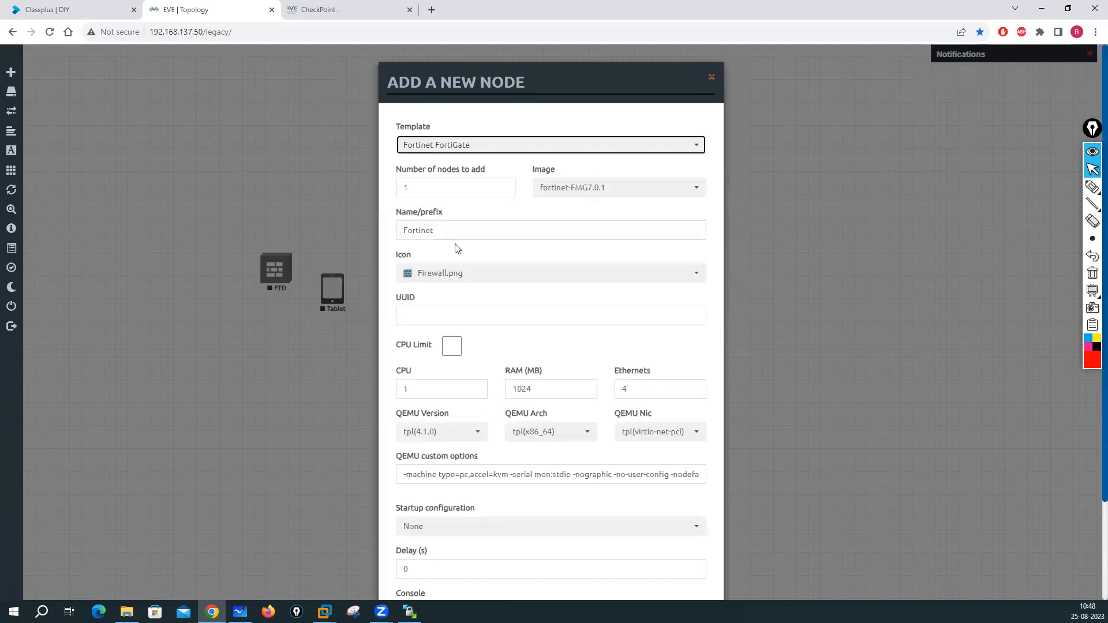
- Cancel the FortiGate node and rename fmg.qcow2 in fortinet-FMG7.0.1 to virtioa.qcow2
left_click(305, 413)
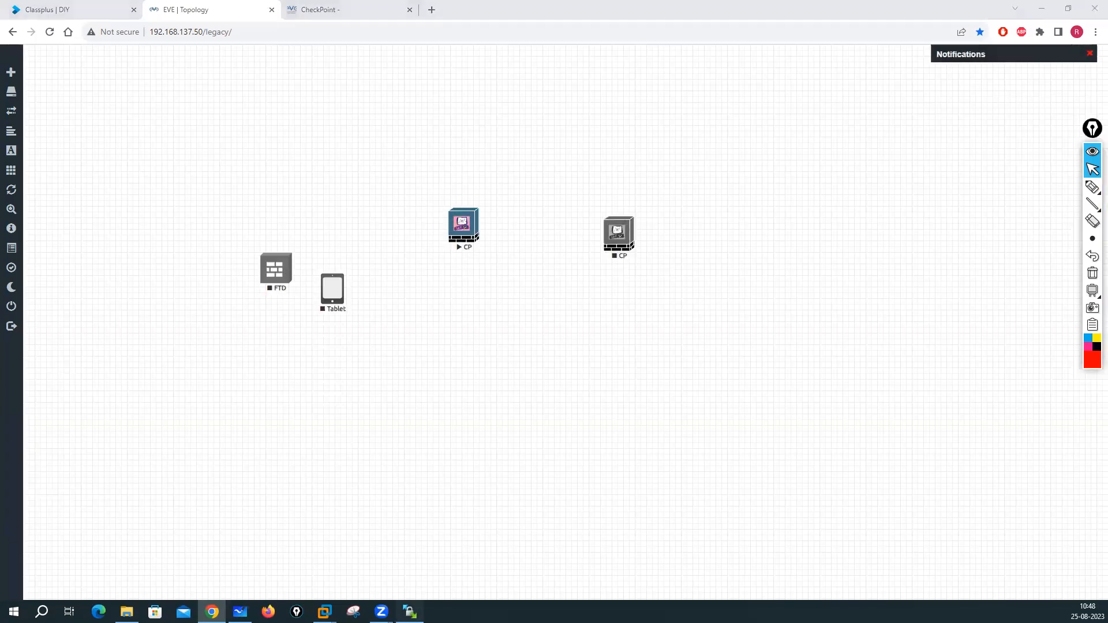
left_click(410, 612)
double_click(609, 219)
left_click(586, 136)
right_click(586, 136)
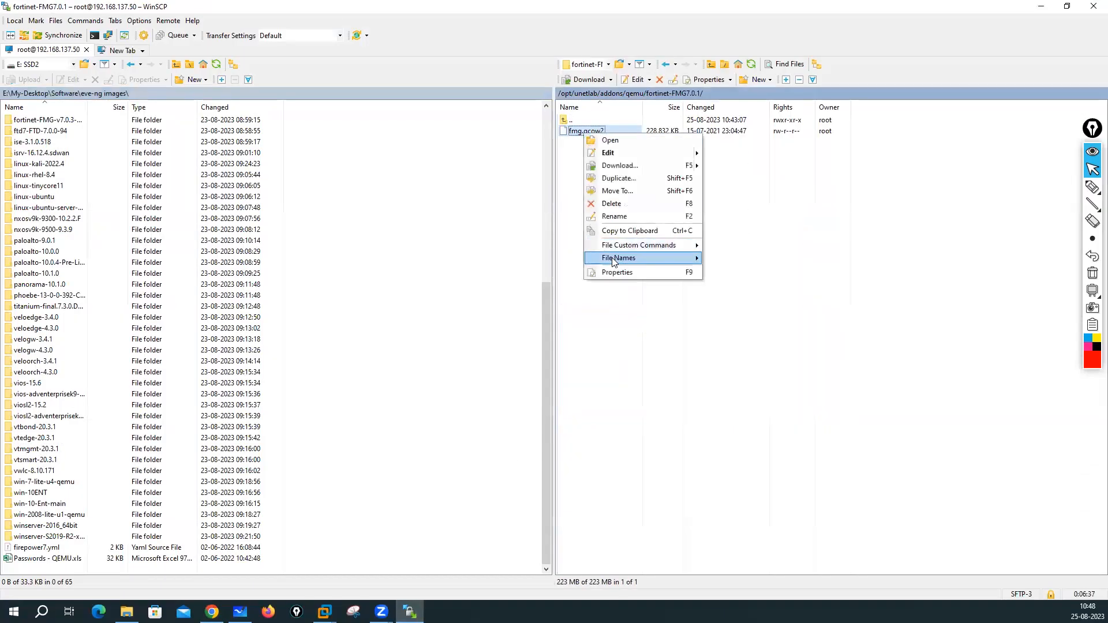
mouse_move(623, 261)
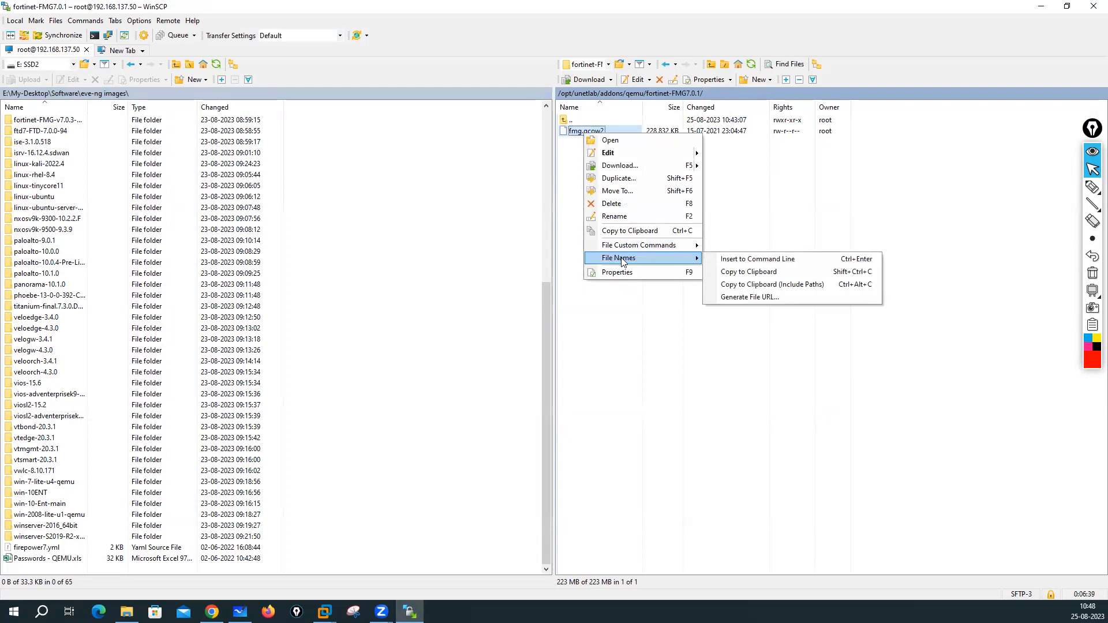
left_click(622, 217)
type("virtioa")
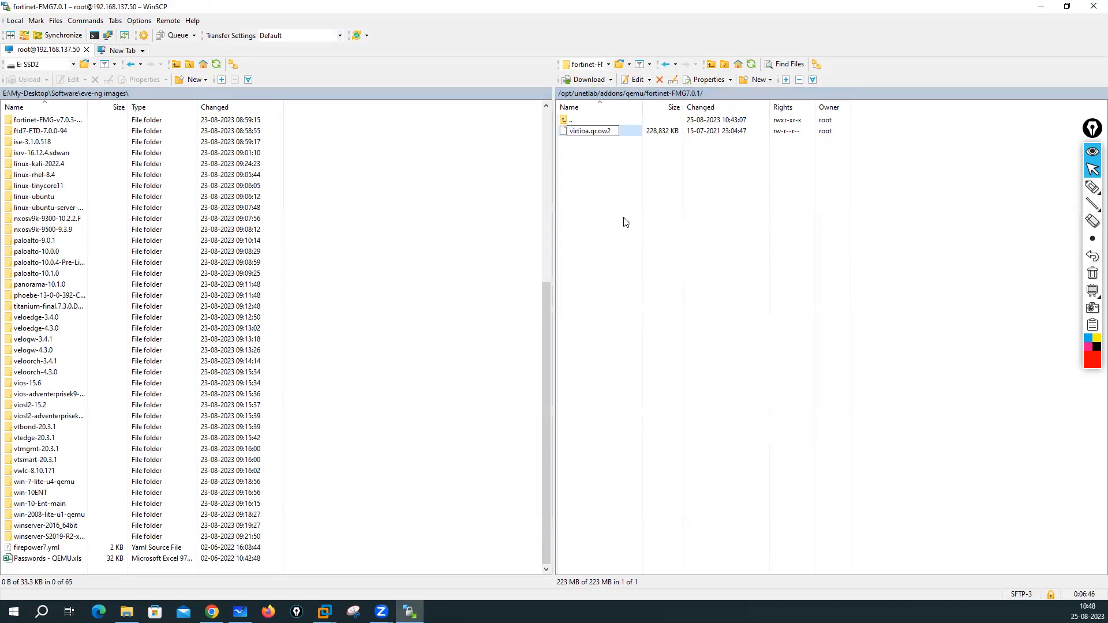
left_click(645, 233)
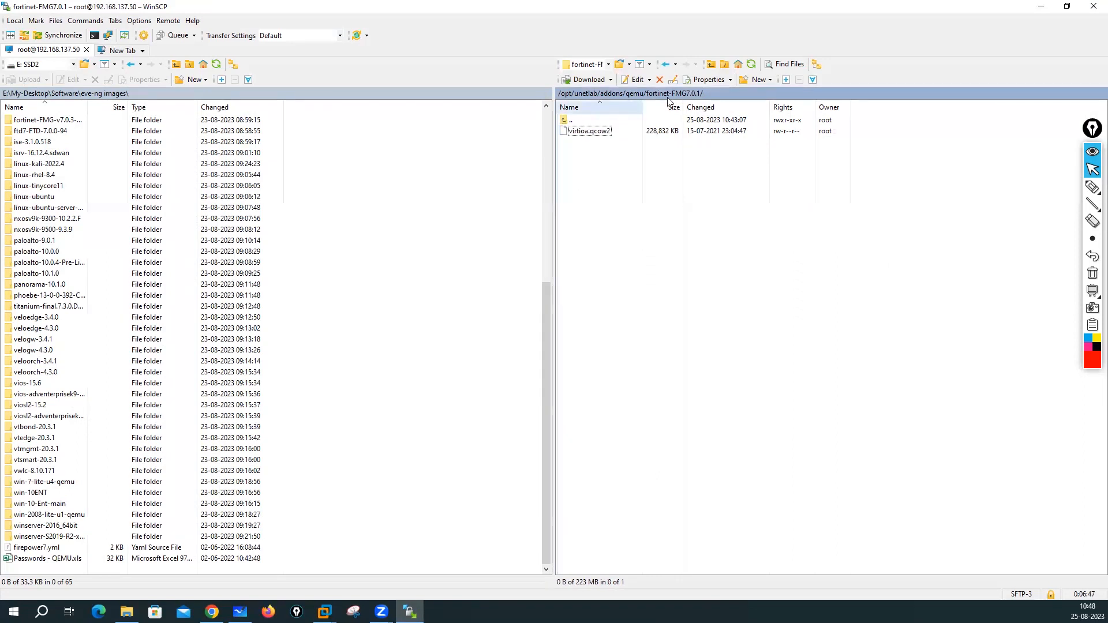
- Check fortinet-FGT-7.0.1, then rename faz.qcow2 in fortinet-FAZ-7.0.1 to virtioa.qcow2
left_click(630, 94)
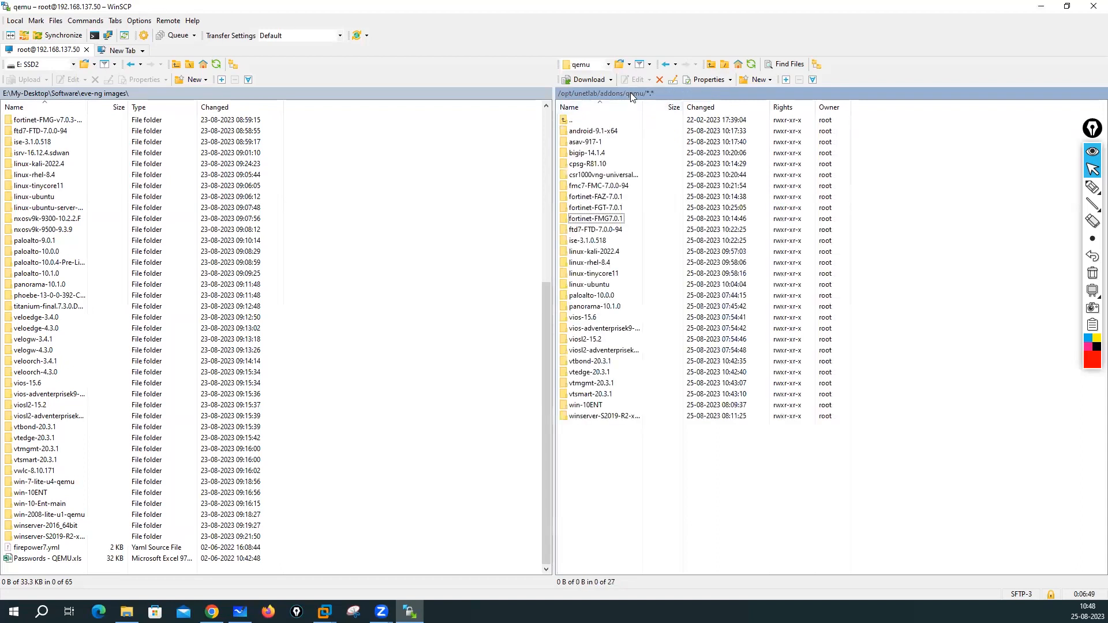
double_click(604, 209)
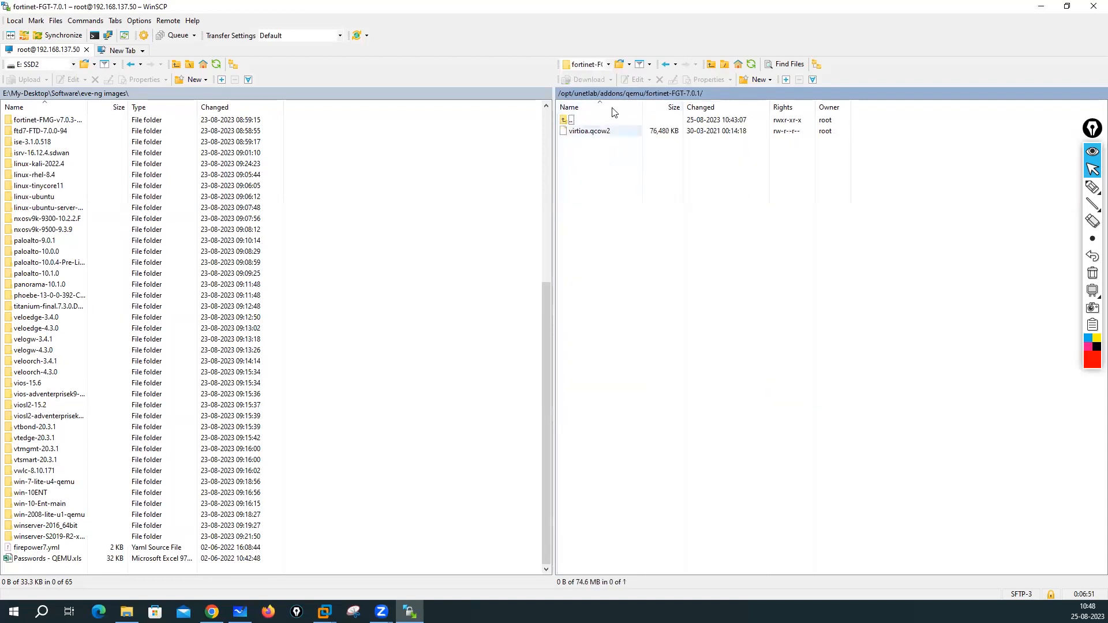
left_click(633, 94)
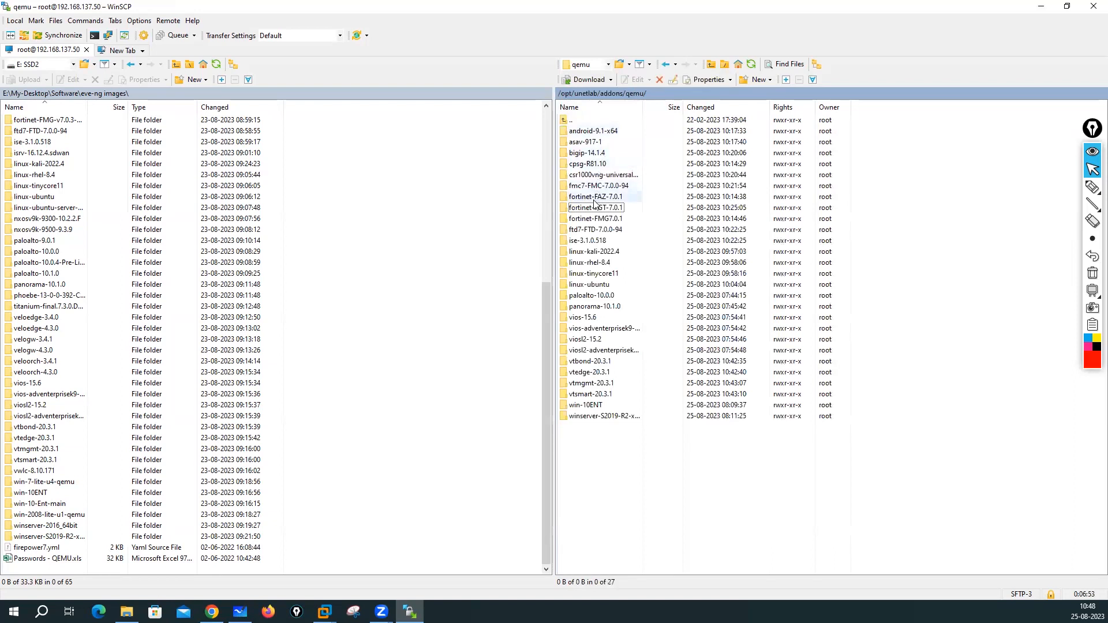
double_click(594, 201)
right_click(584, 133)
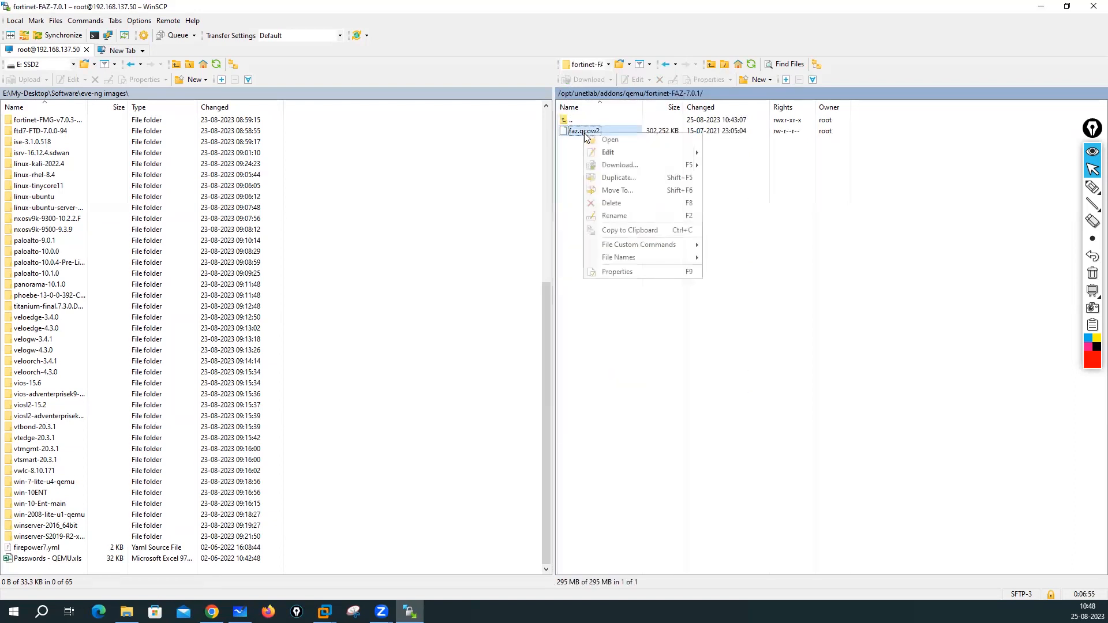
left_click(613, 217)
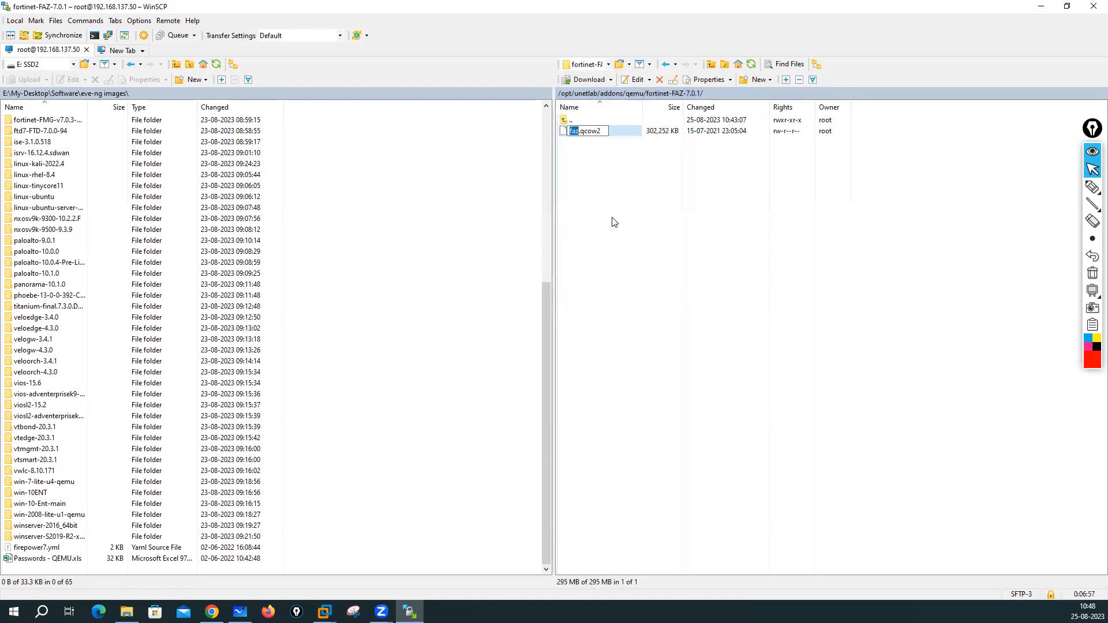
type("virtioa")
left_click(622, 218)
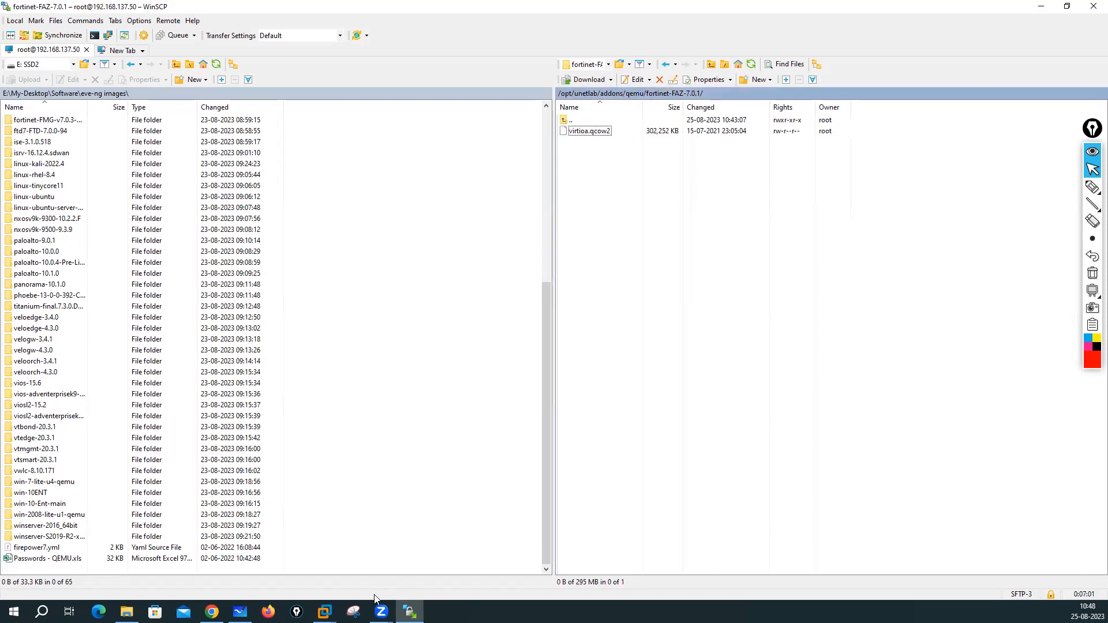
left_click(638, 93)
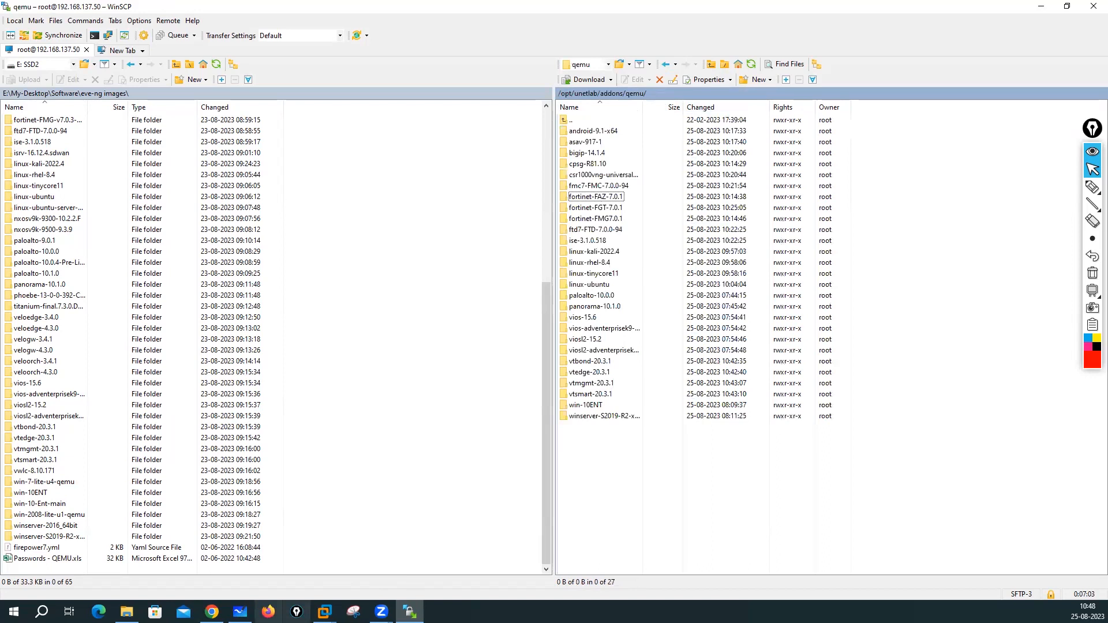
- Search 'for' and add a Fortinet FortiGate node using the fortinet-FGT-7.0.1 image
left_click(212, 612)
right_click(412, 302)
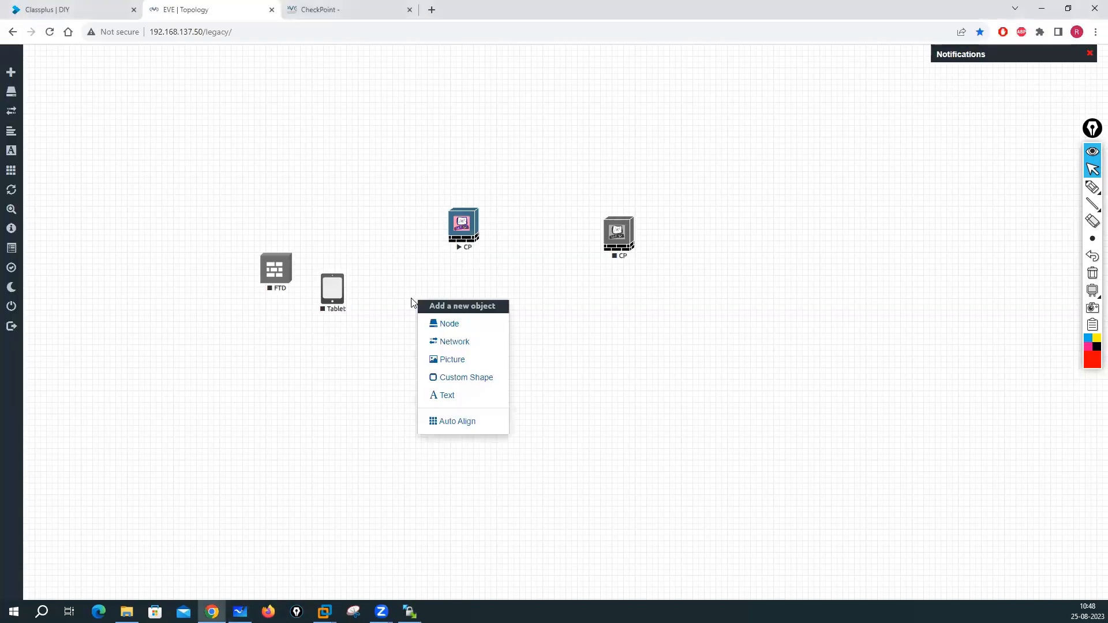
left_click(446, 325)
type("for")
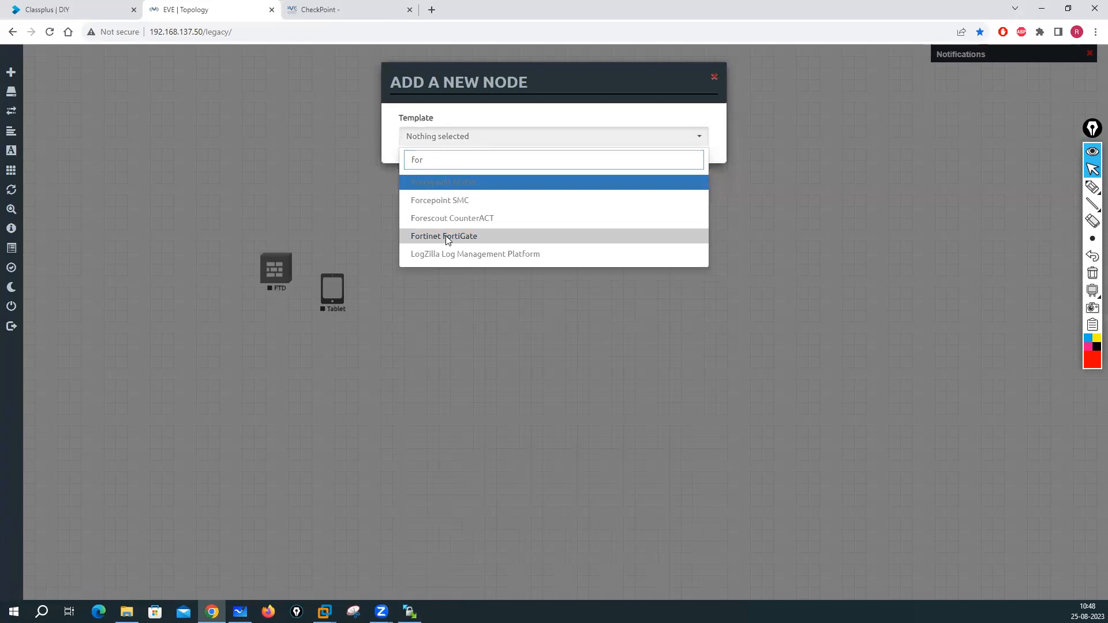
left_click(448, 238)
scroll(526, 339, "down", 3)
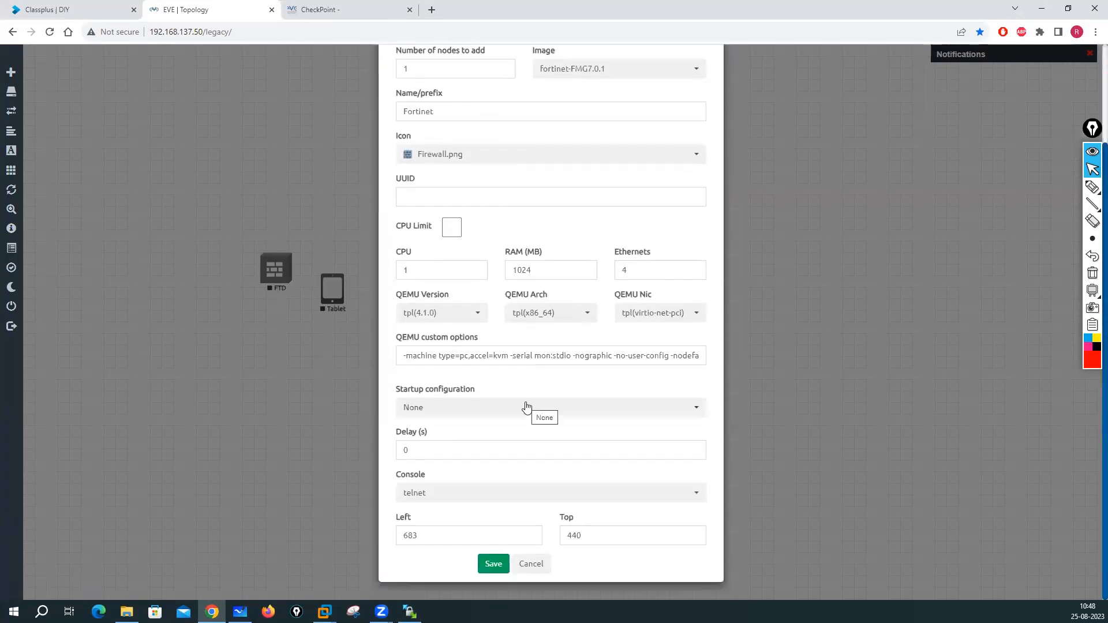
left_click(632, 76)
left_click(578, 110)
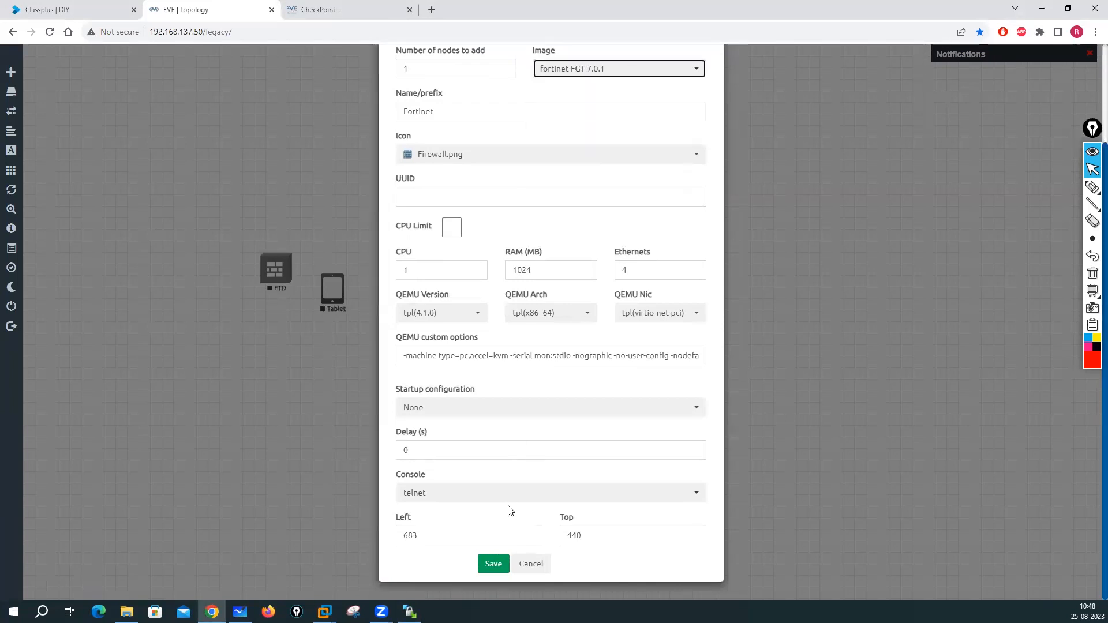
left_click(494, 565)
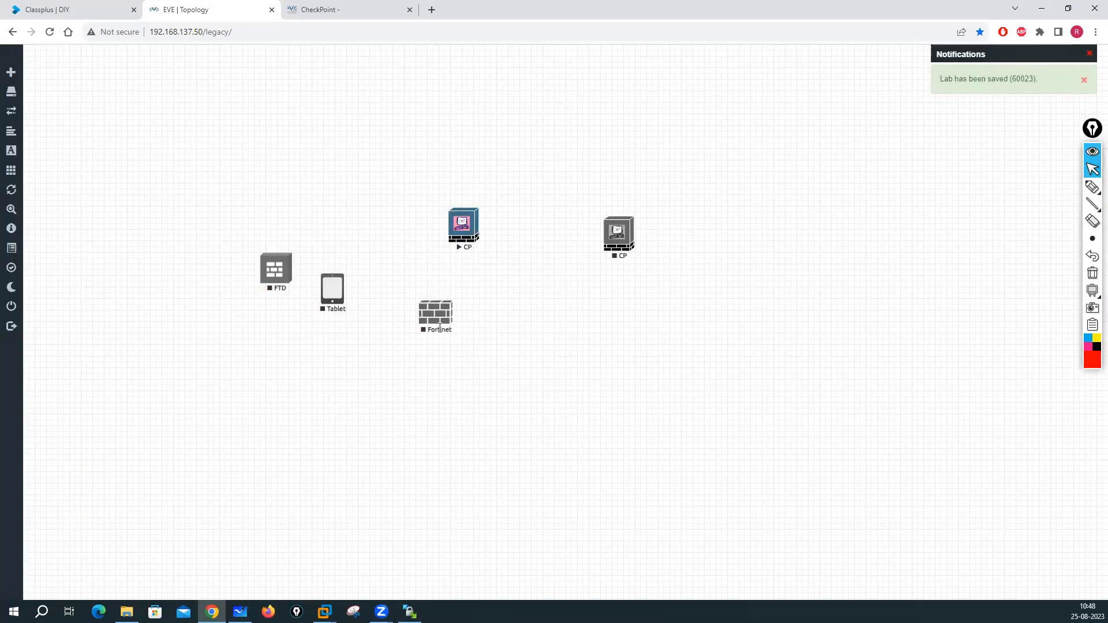
right_click(436, 322)
- Start the Fortinet node and open its SecureCRT console
left_click(463, 341)
left_click(437, 326)
left_click(600, 110)
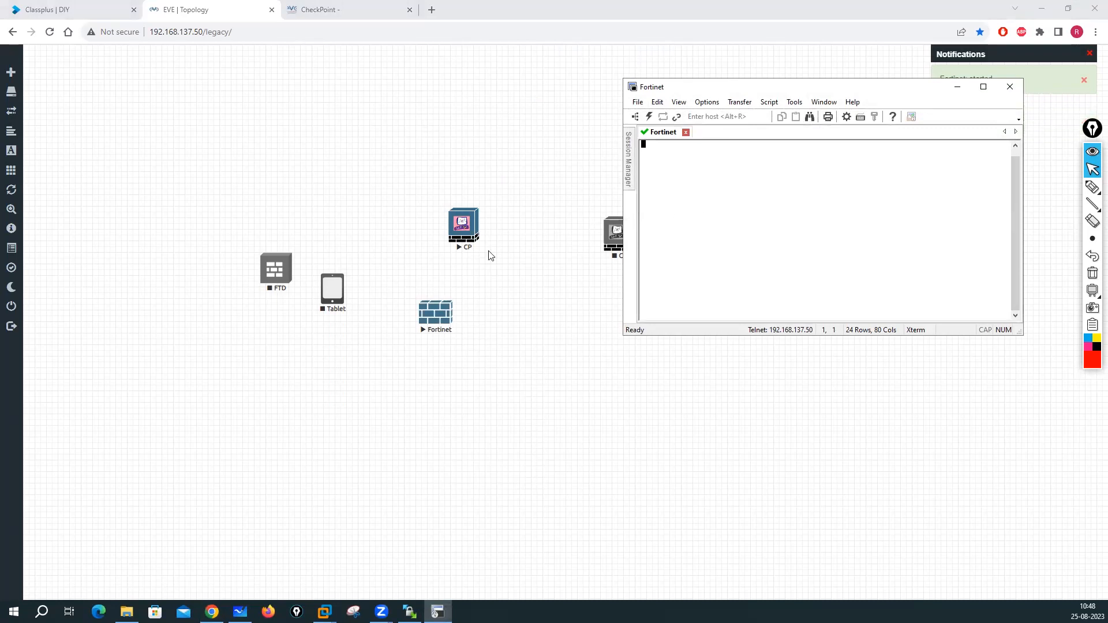
- Start the Tablet and FTD nodes
right_click(339, 287)
left_click(369, 308)
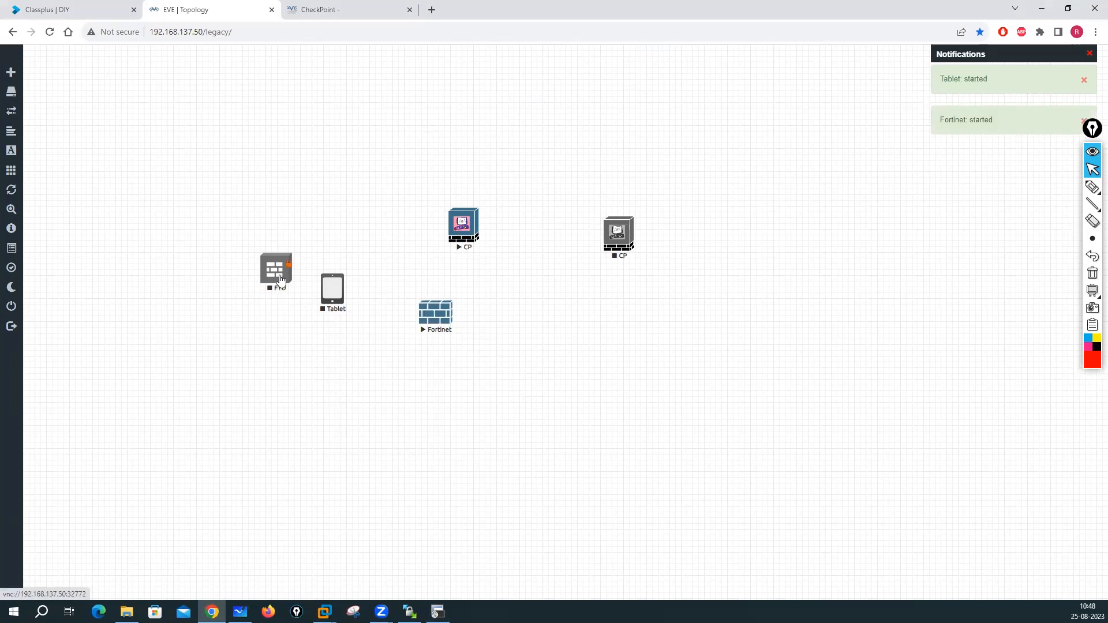
right_click(280, 281)
left_click(307, 295)
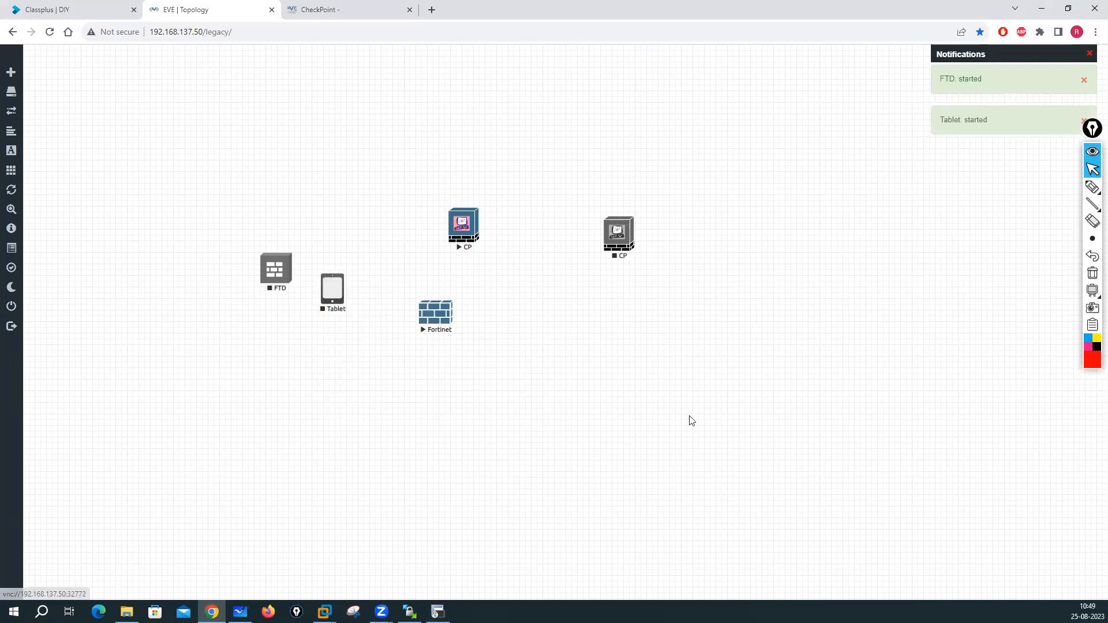
- Open the FTD node's console, then start the Tablet node again
left_click(437, 611)
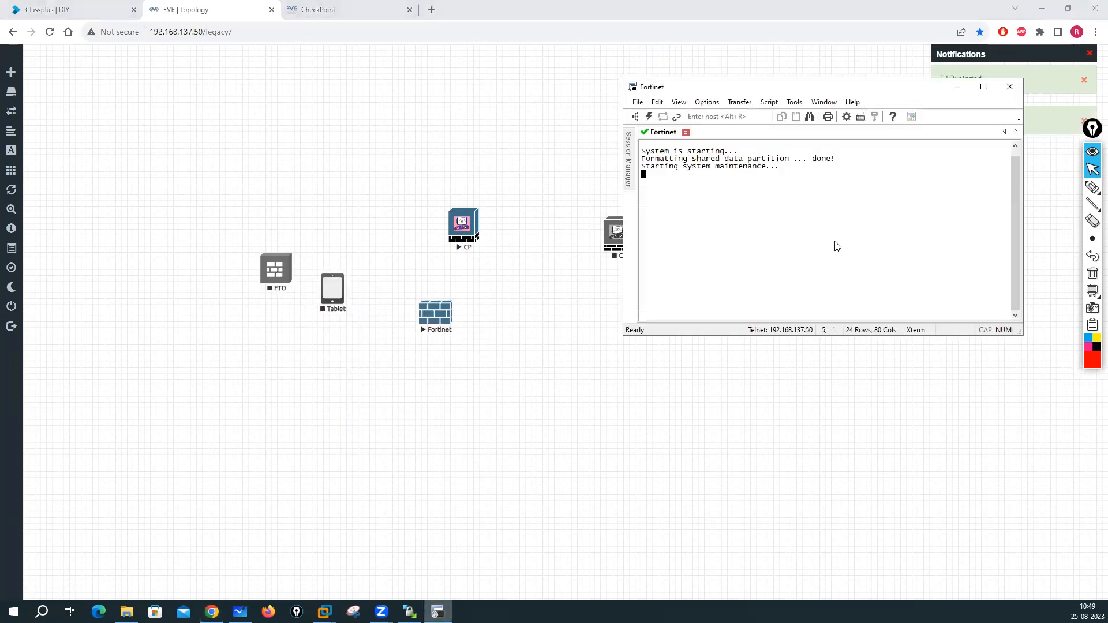
left_click(280, 274)
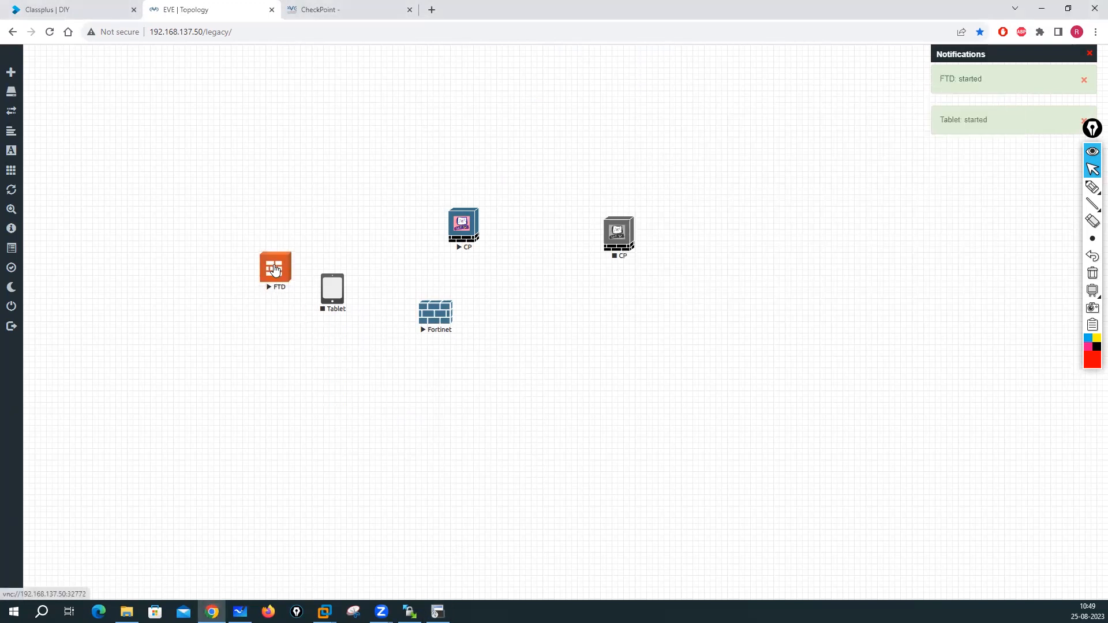
left_click(562, 111)
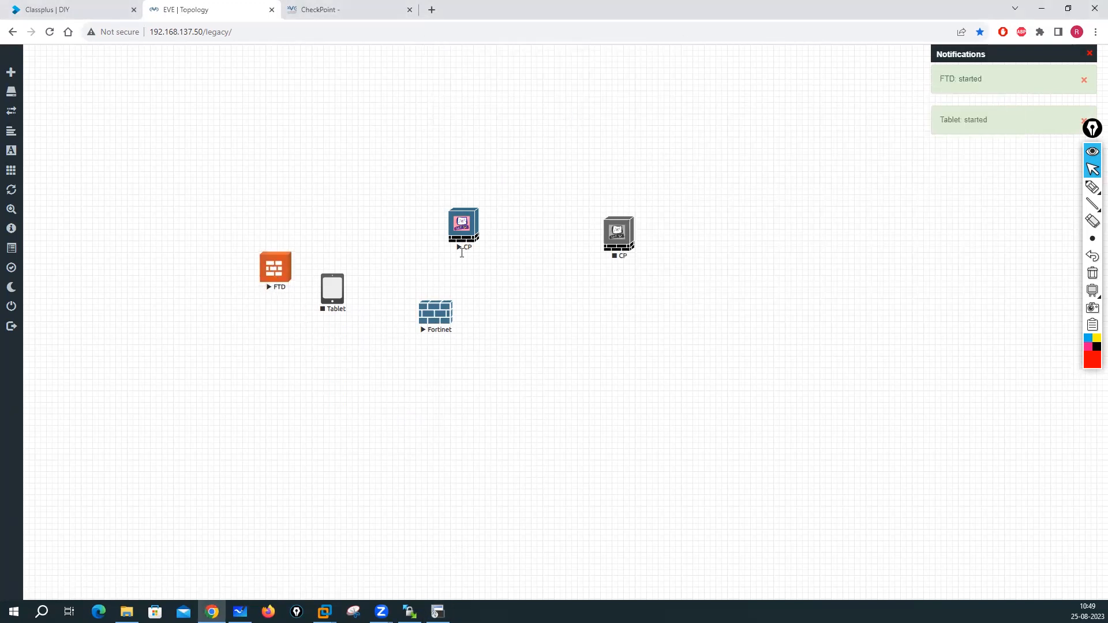
right_click(334, 290)
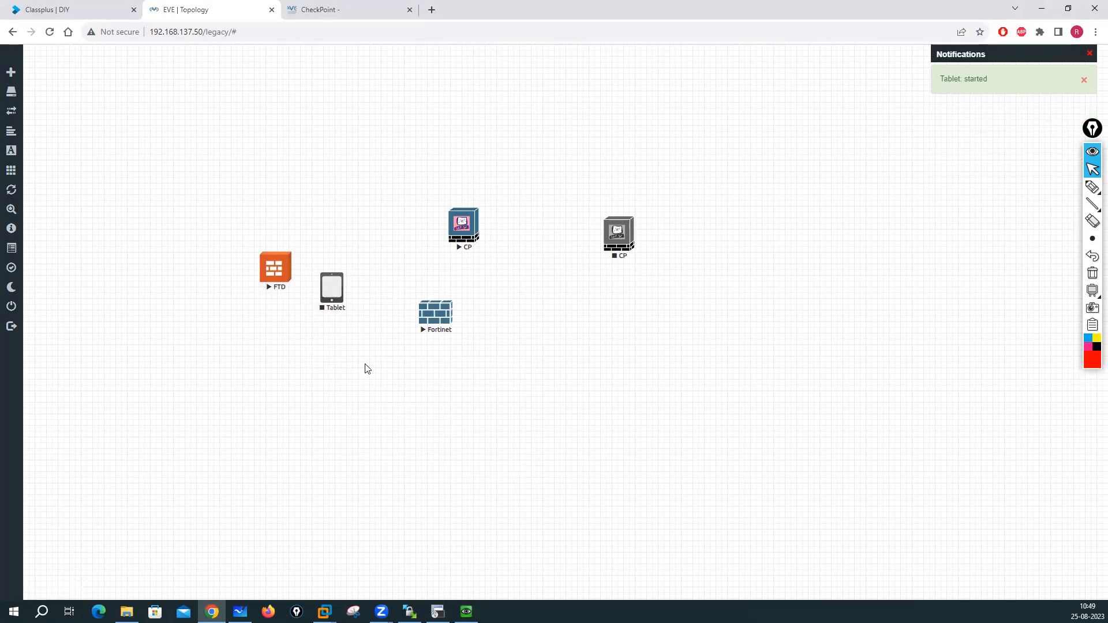
right_click(331, 302)
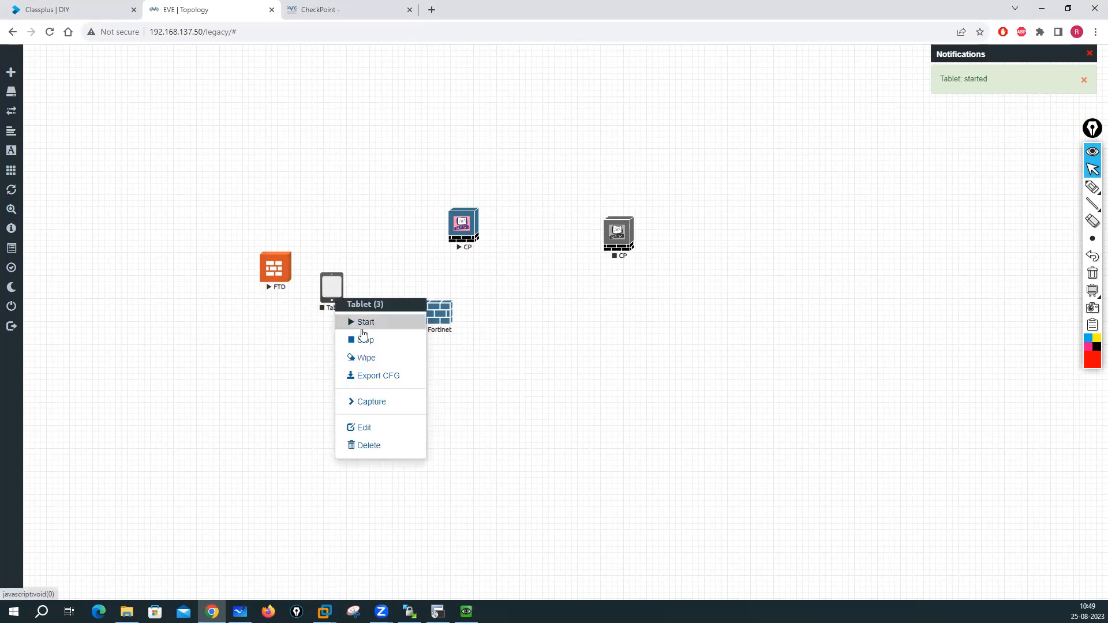
left_click(359, 322)
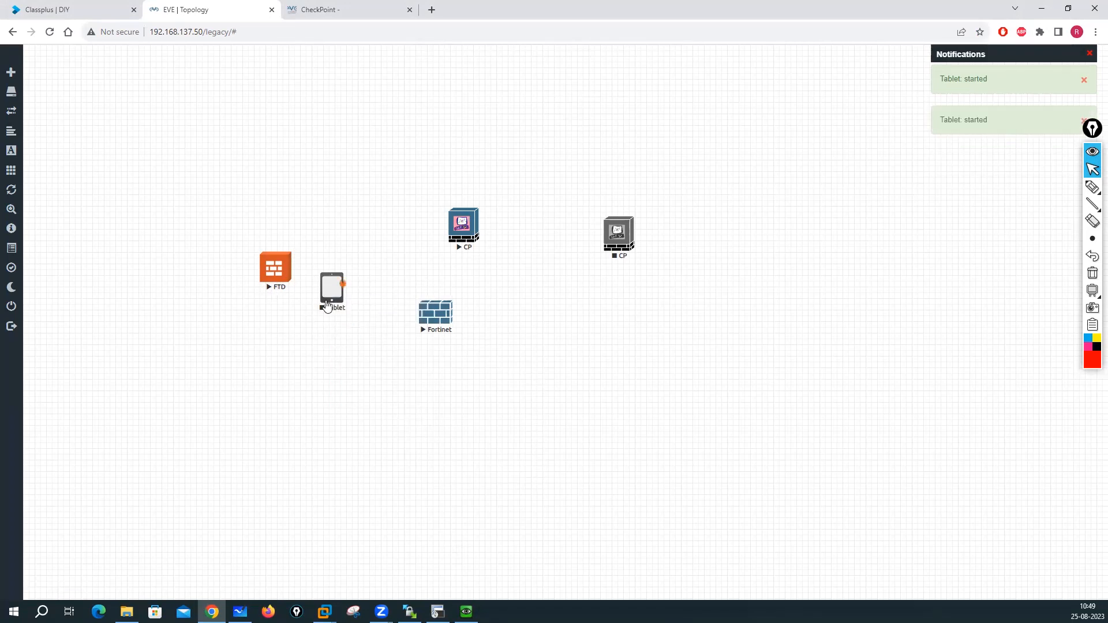
left_click(127, 611)
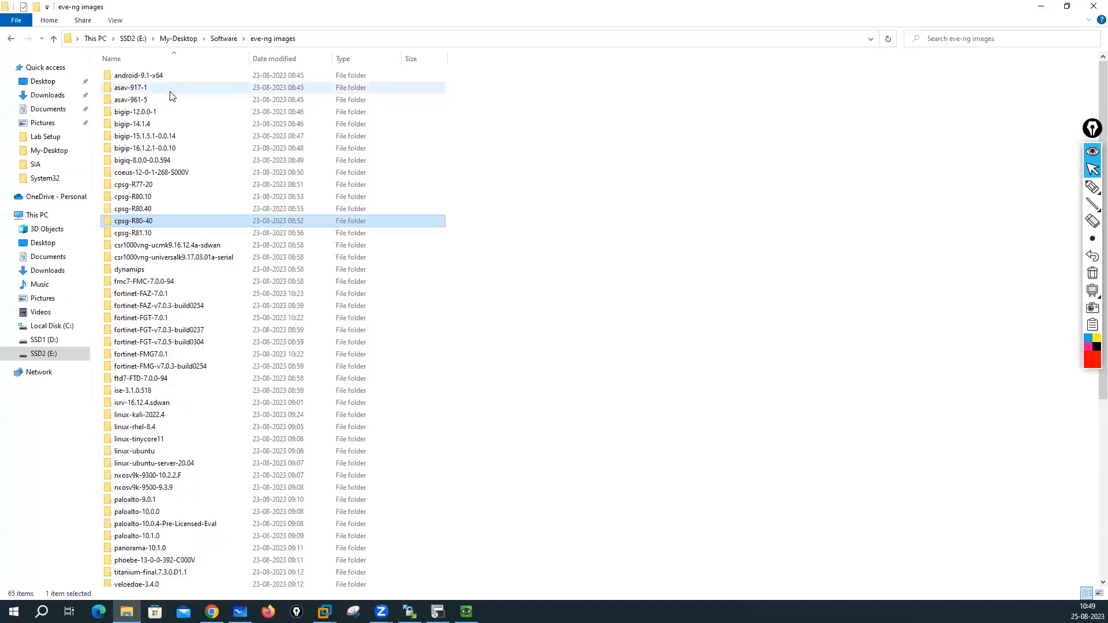
double_click(168, 76)
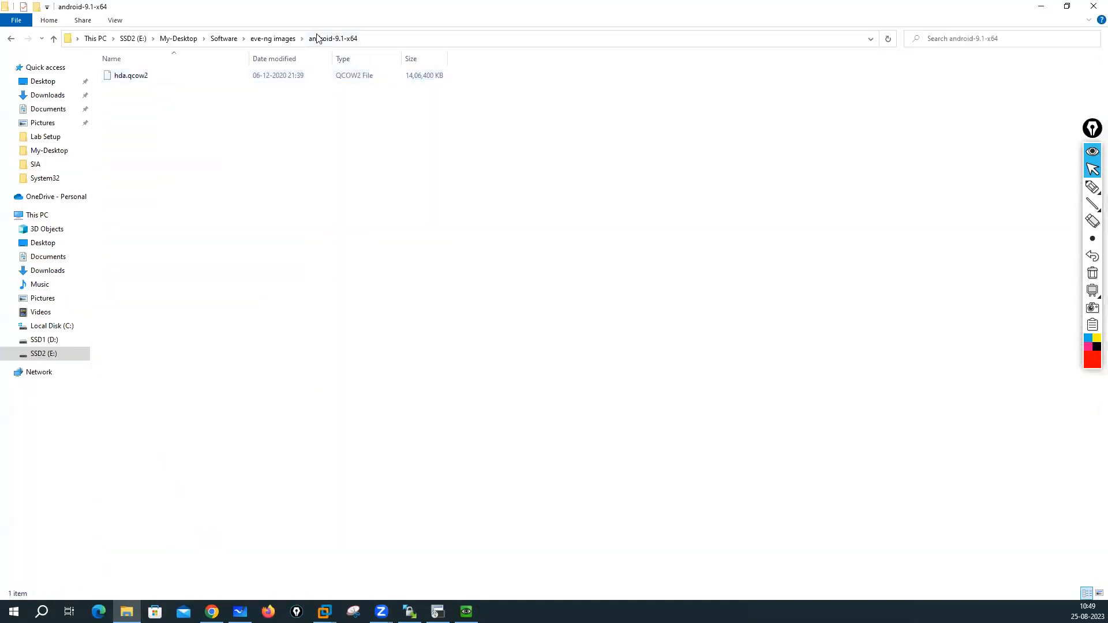
left_click(272, 40)
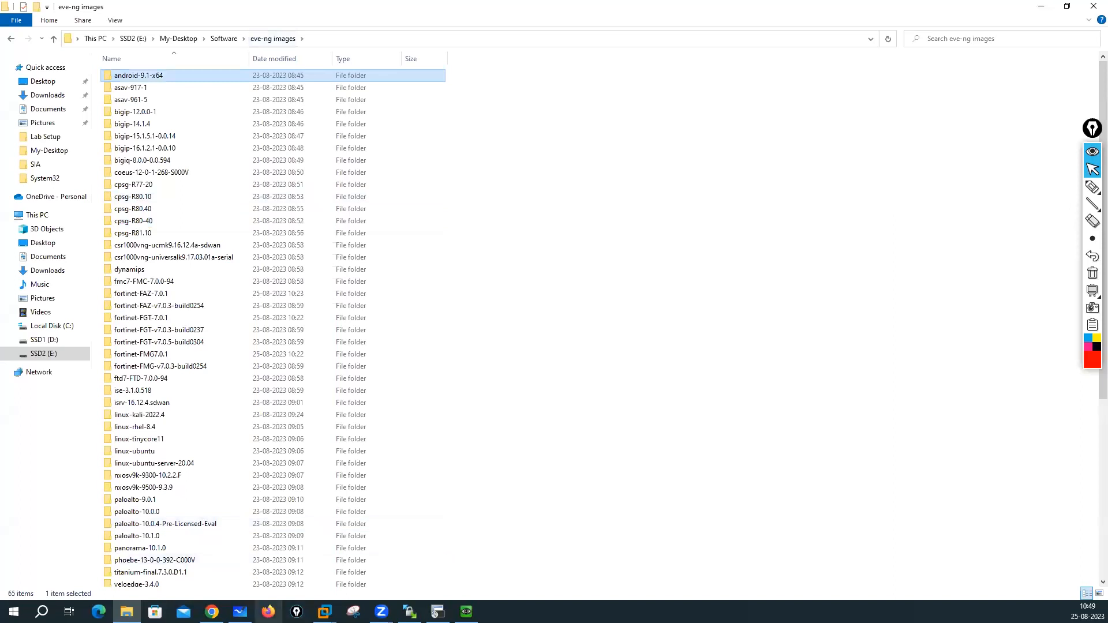
left_click(211, 611)
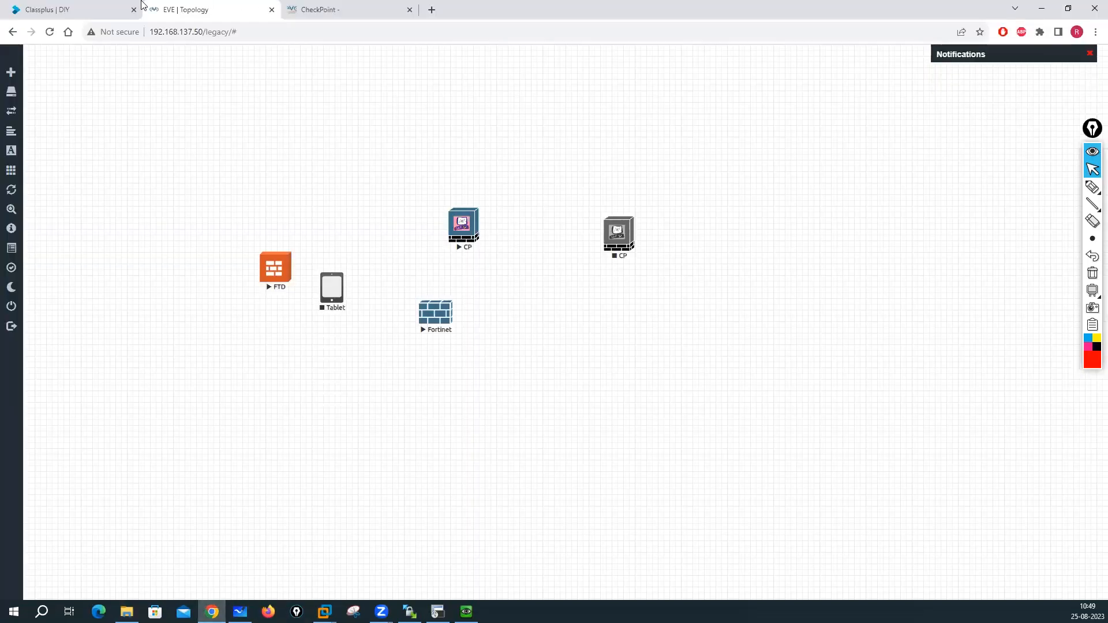
- Open the Android Nodes documentation page and select the two Android image file names
left_click(369, 7)
scroll(239, 252, "up", 4)
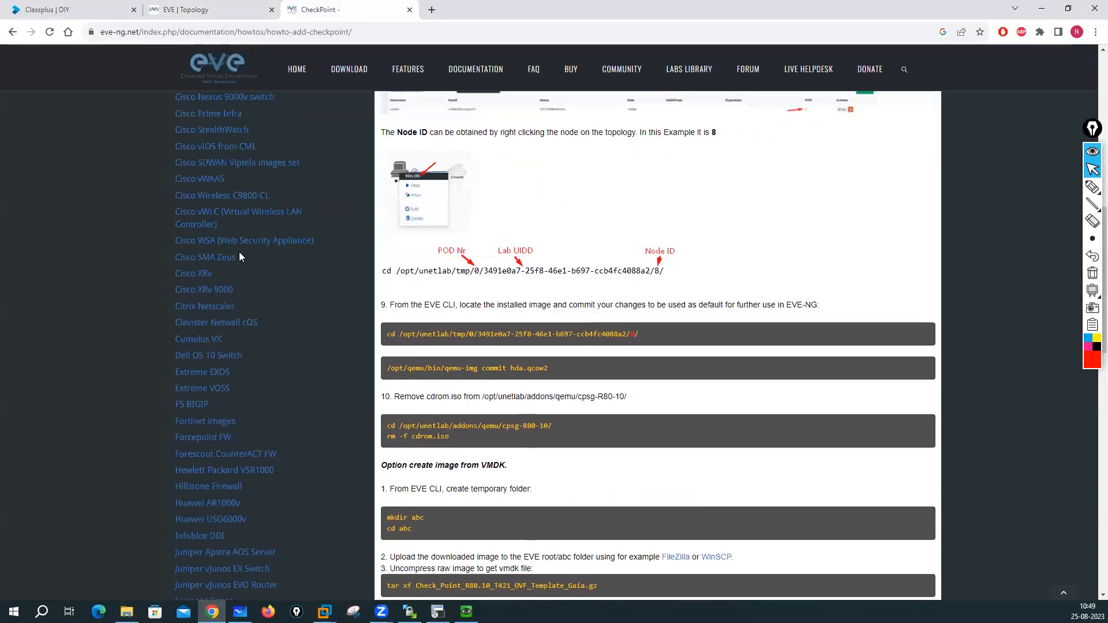
scroll(239, 252, "up", 8)
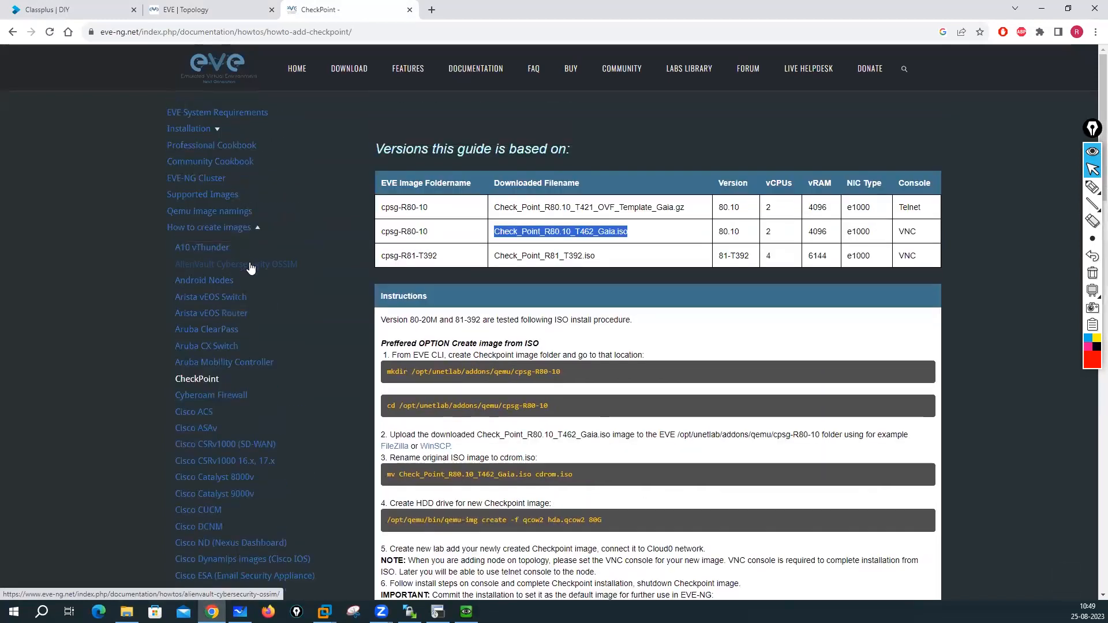
left_click(200, 282)
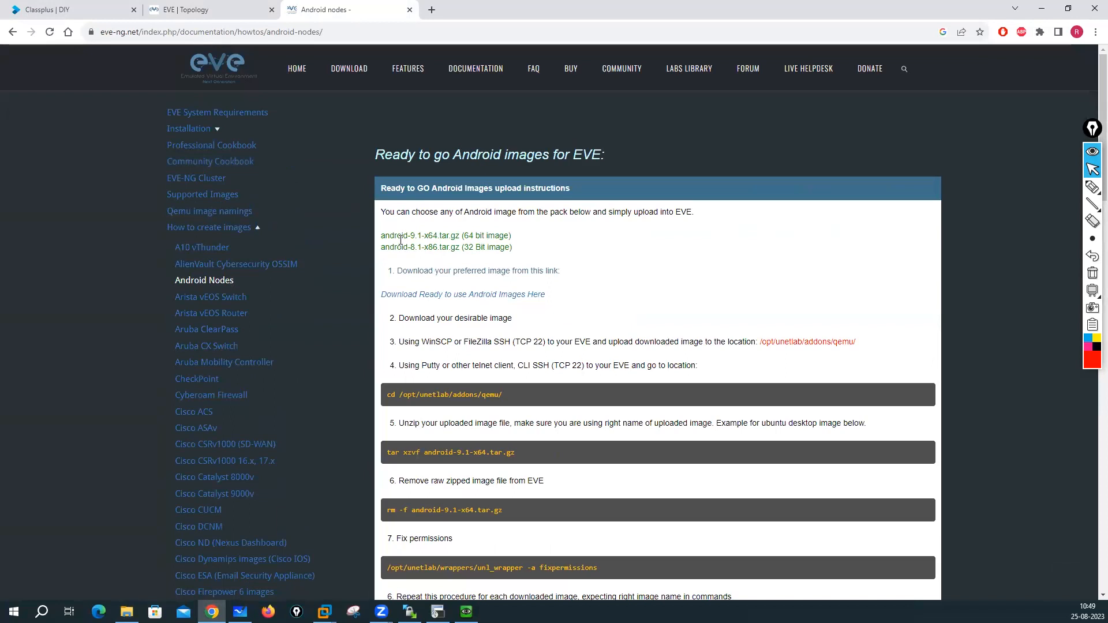
left_click_drag(383, 233, 537, 252)
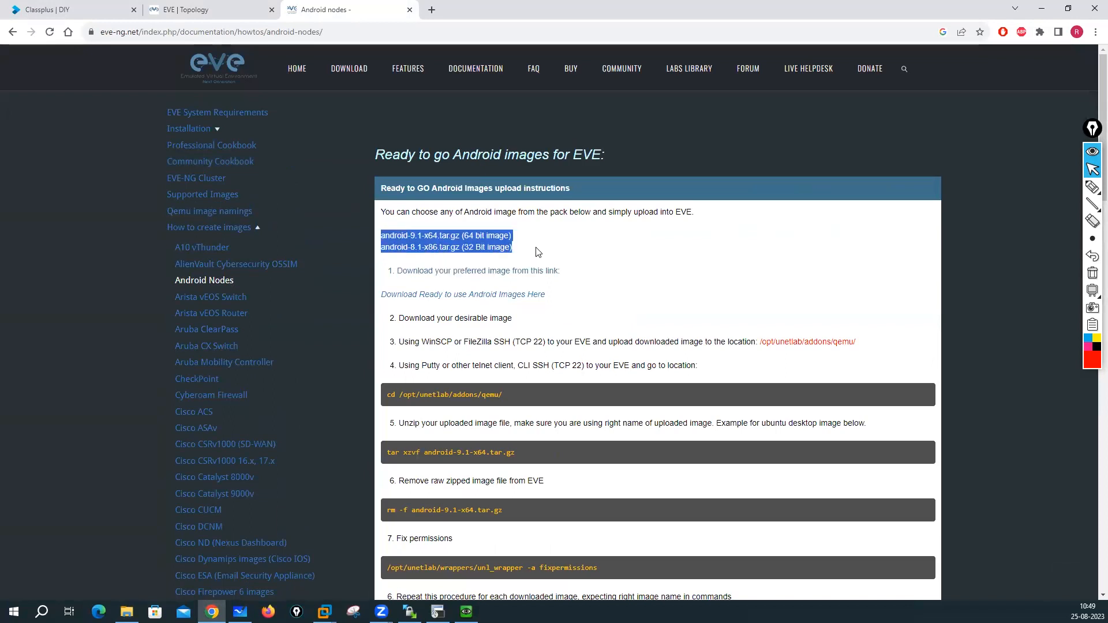
- Highlight the image file names in the unzip and remove commands and the qemu folder path
scroll(536, 252, "down", 1)
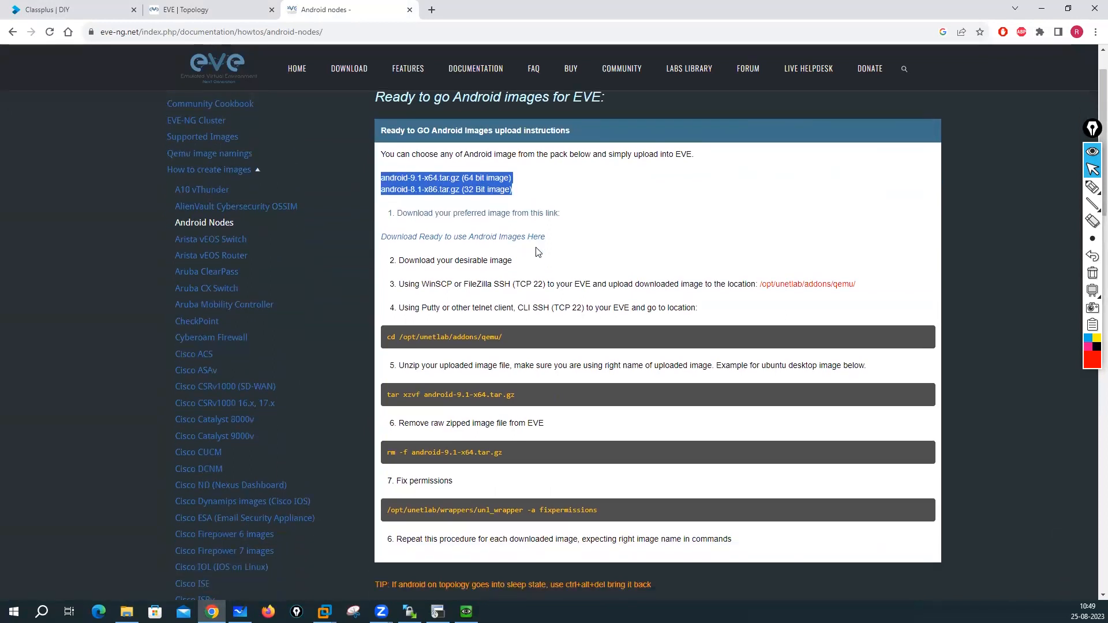
scroll(537, 252, "down", 2)
scroll(537, 248, "down", 1)
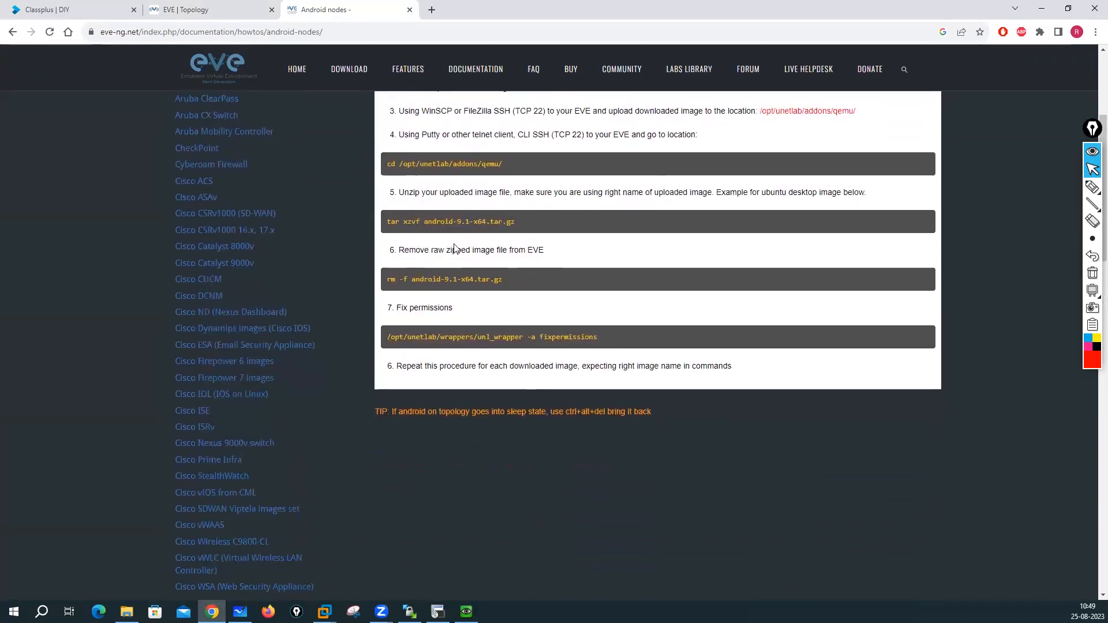
left_click_drag(425, 225, 523, 225)
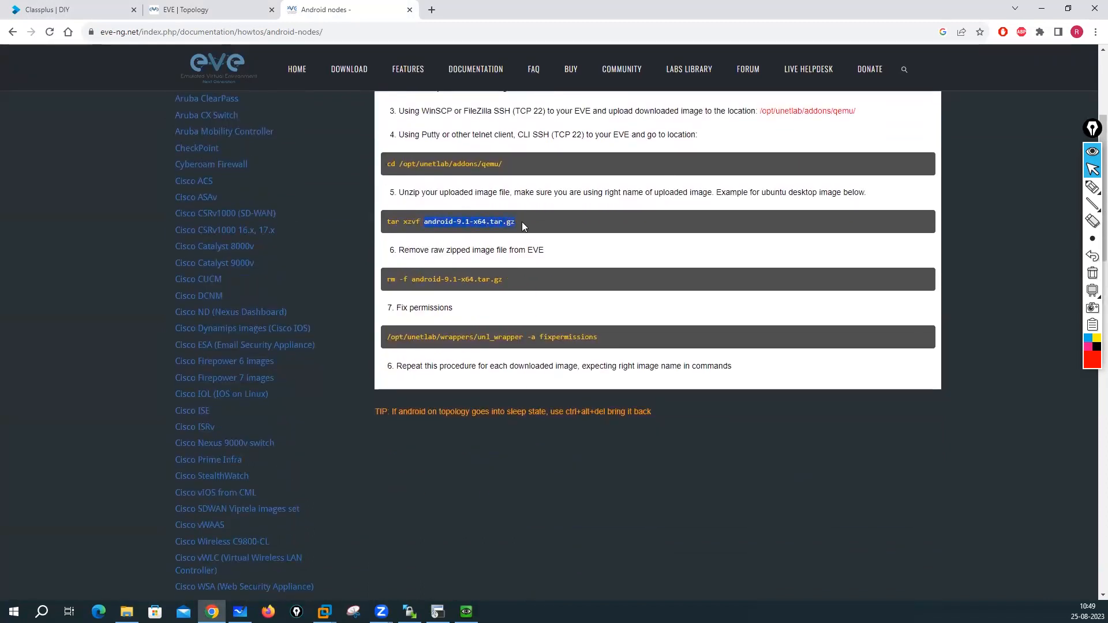
left_click_drag(412, 281, 503, 281)
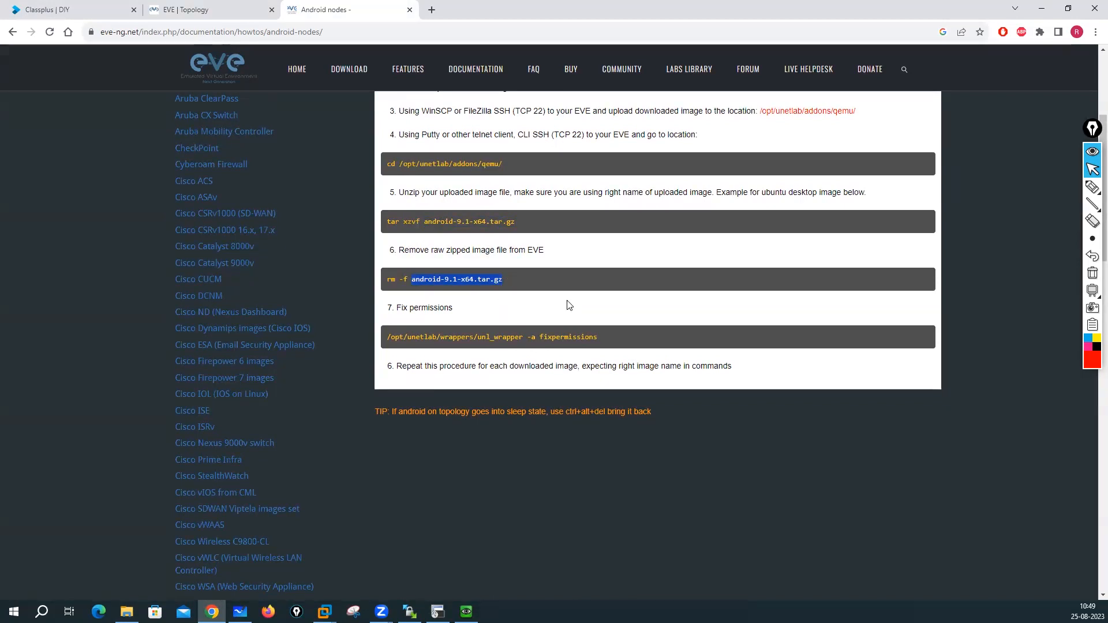
scroll(567, 302, "up", 1)
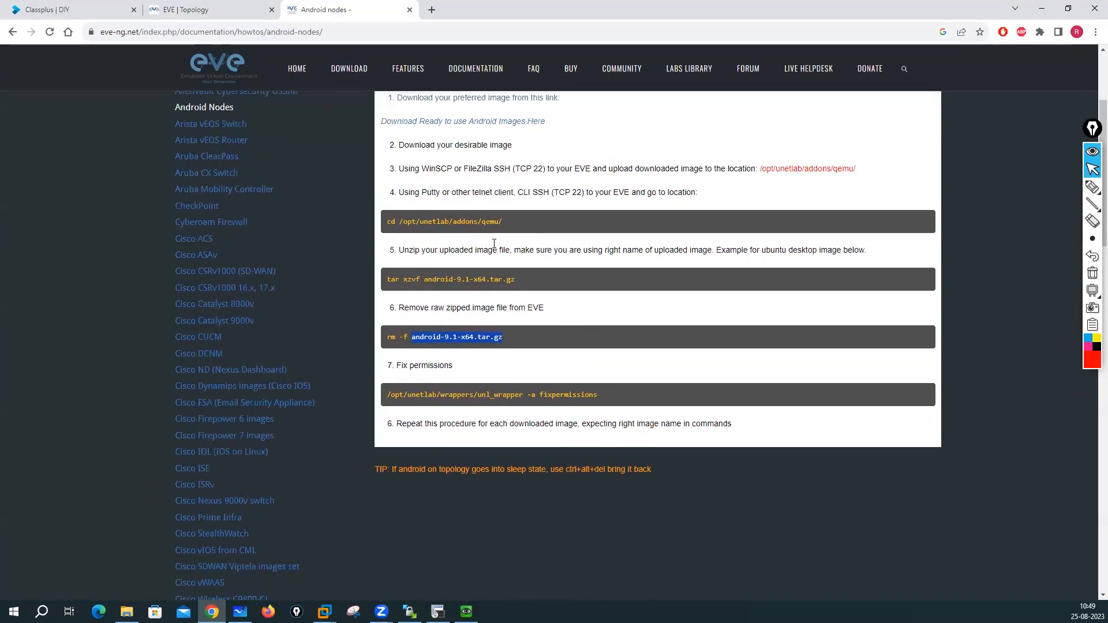
left_click_drag(486, 223, 523, 225)
left_click_drag(424, 279, 528, 279)
scroll(730, 346, "up", 3)
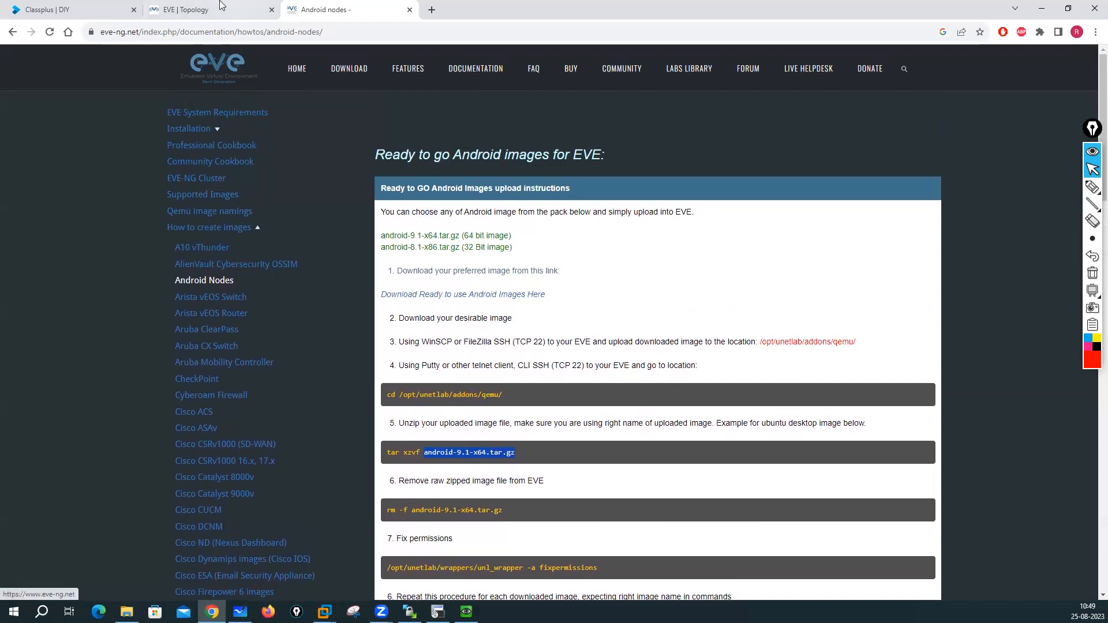
- Back on the lab topology, start the Tablet node again
left_click(206, 13)
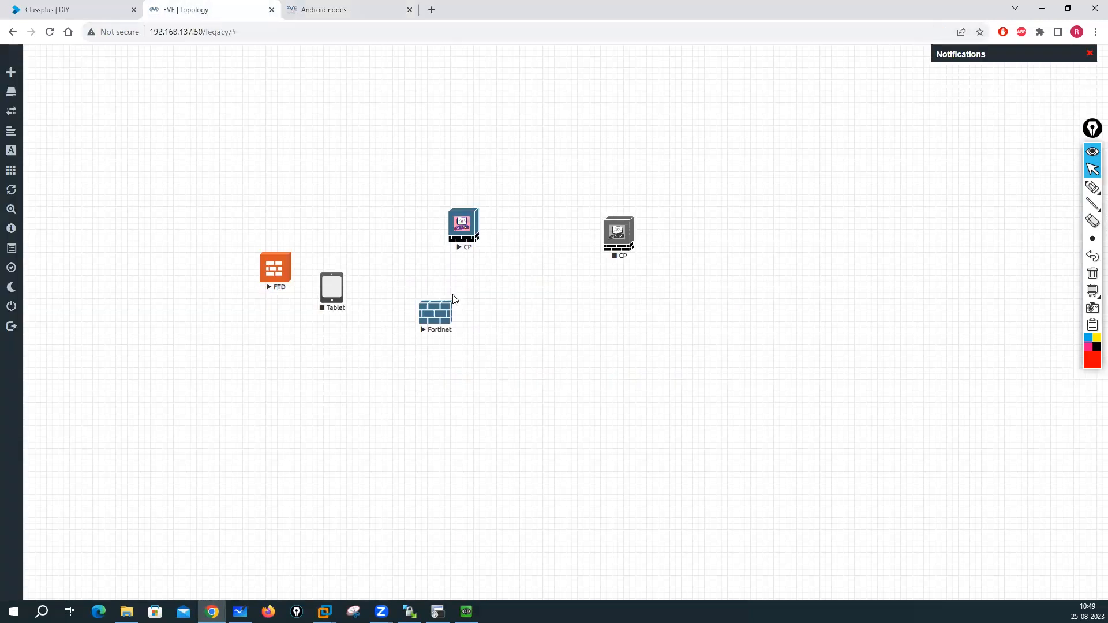
right_click(339, 292)
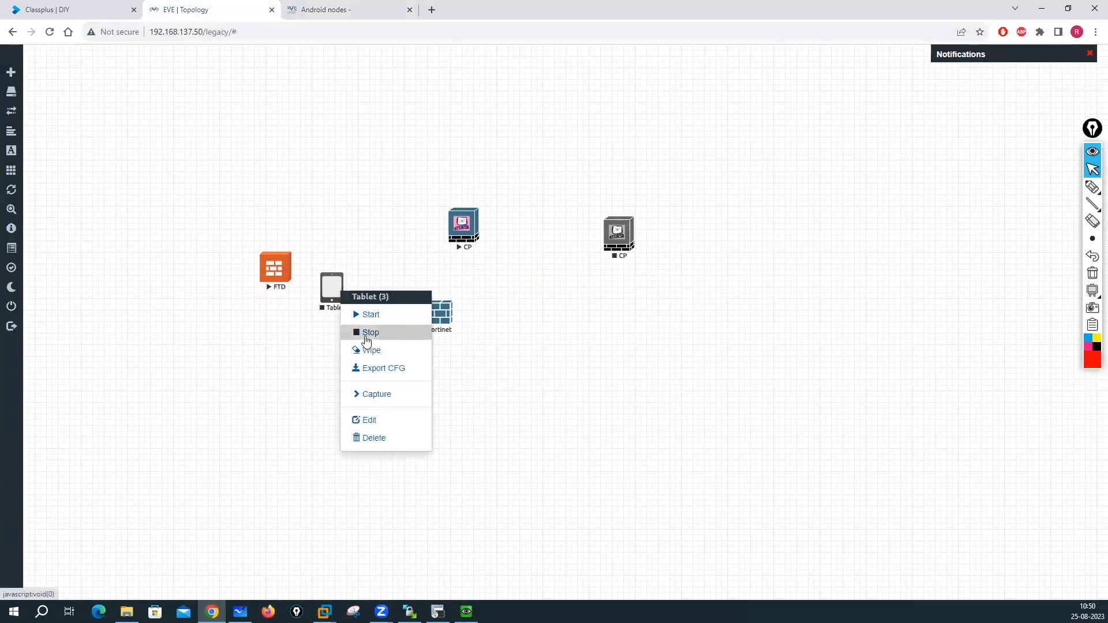
left_click(371, 319)
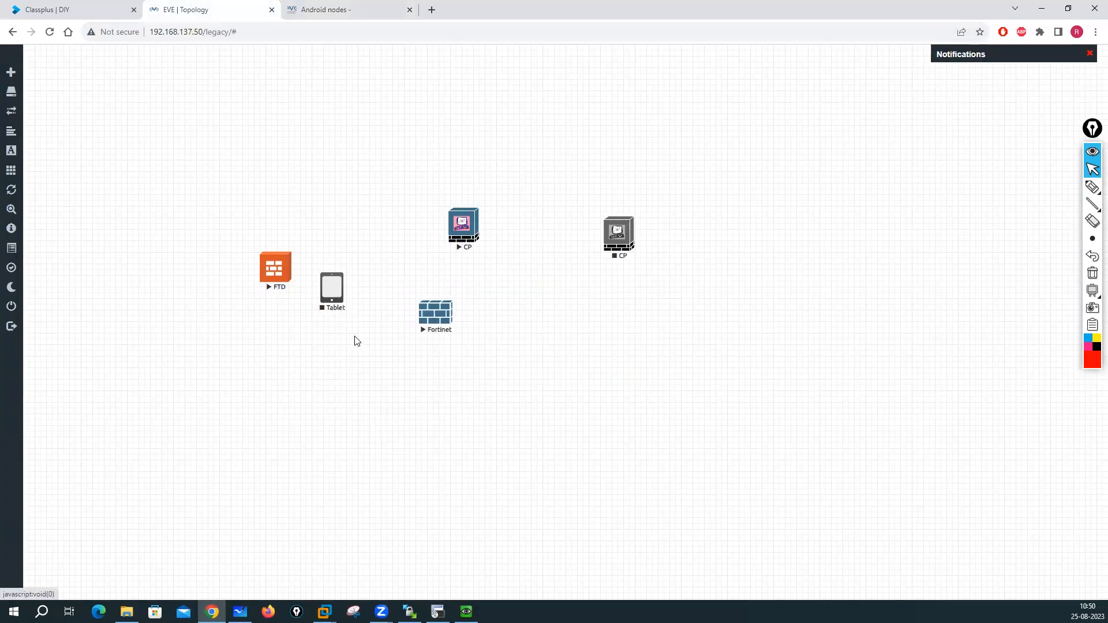
left_click(127, 612)
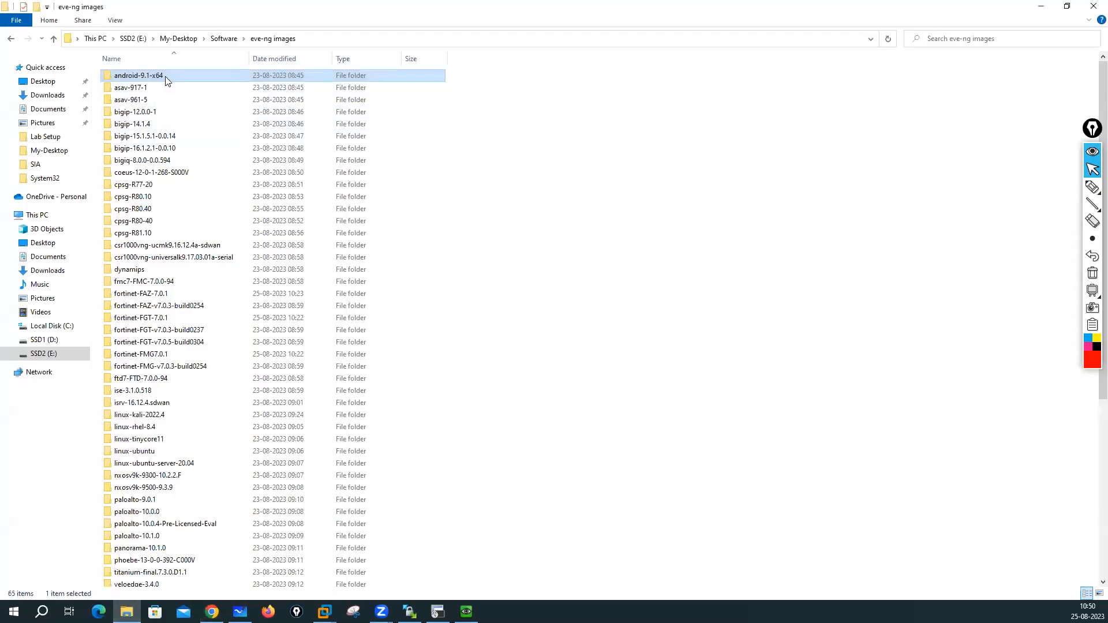
- Confirm android-9.1-x64 holds hda.qcow2, then return to the eve-ng images folder list
double_click(206, 80)
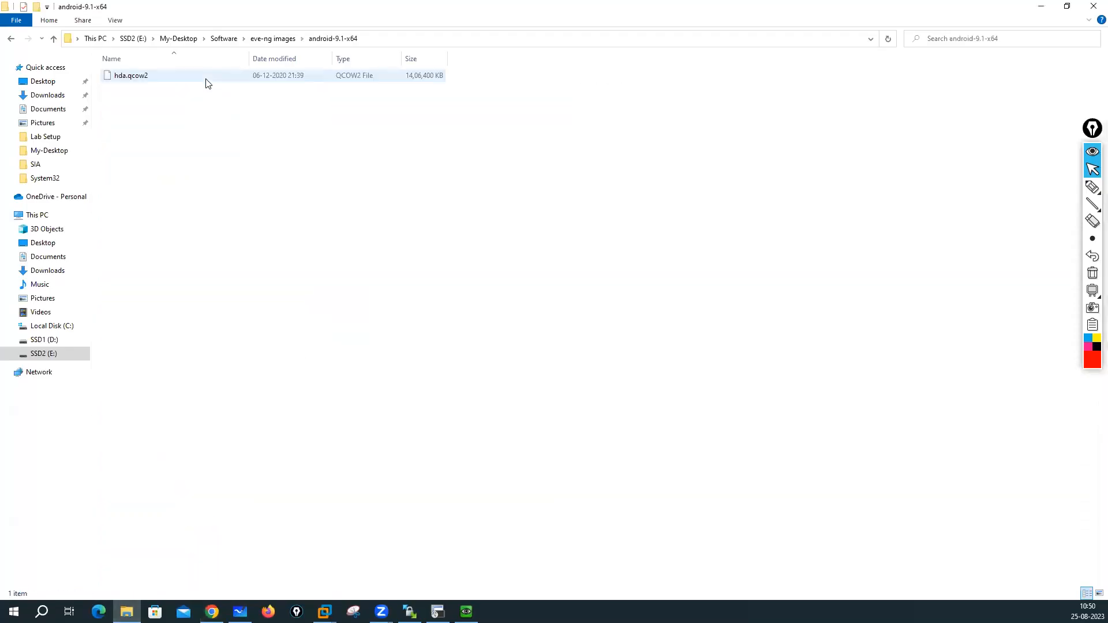
left_click(288, 40)
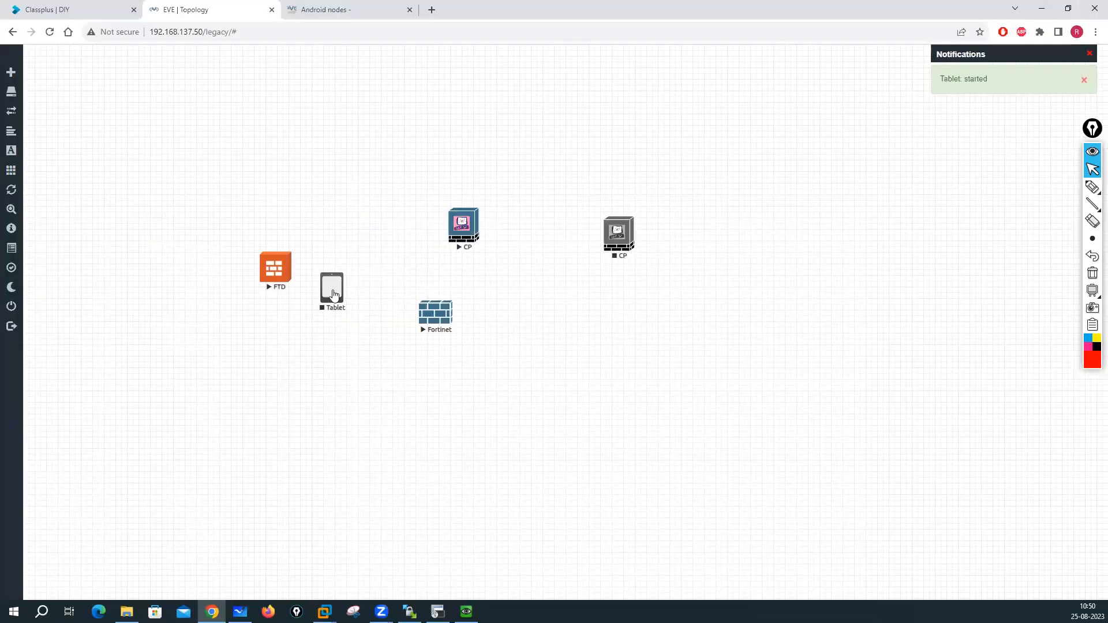
- Review the Tablet node's Android template without changes, check the FortiGate console, and return to the Android guide
right_click(334, 295)
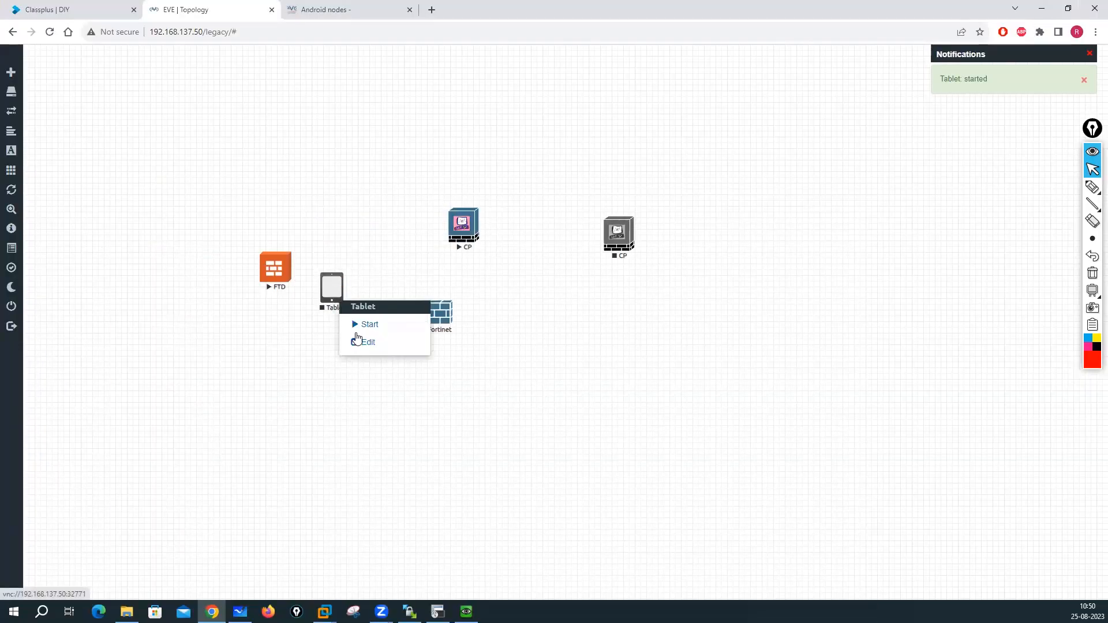
left_click(370, 342)
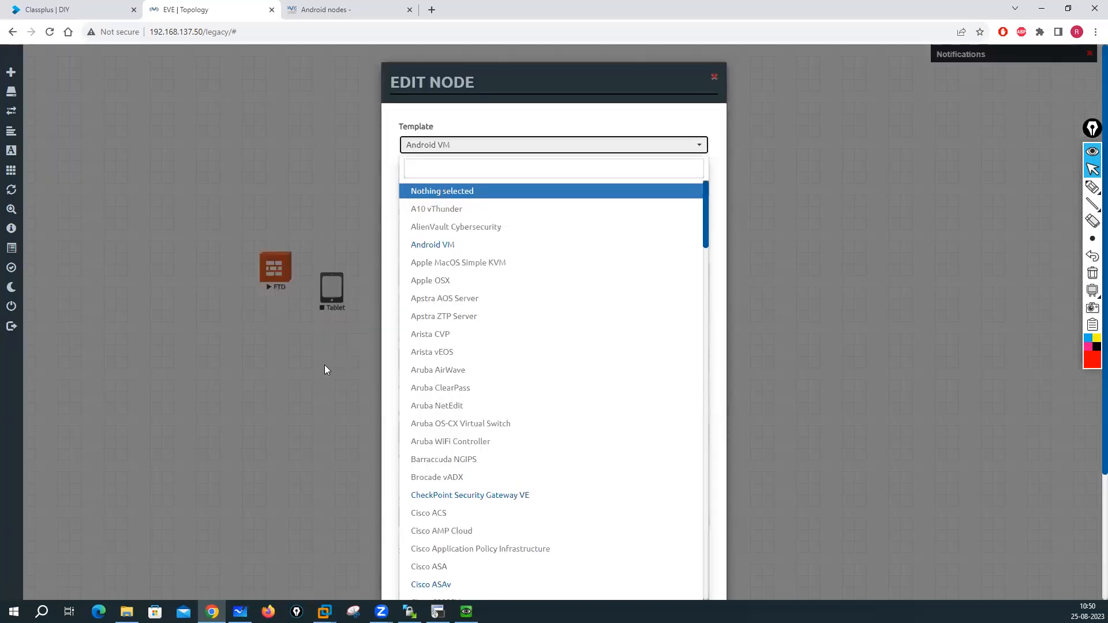
left_click(268, 406)
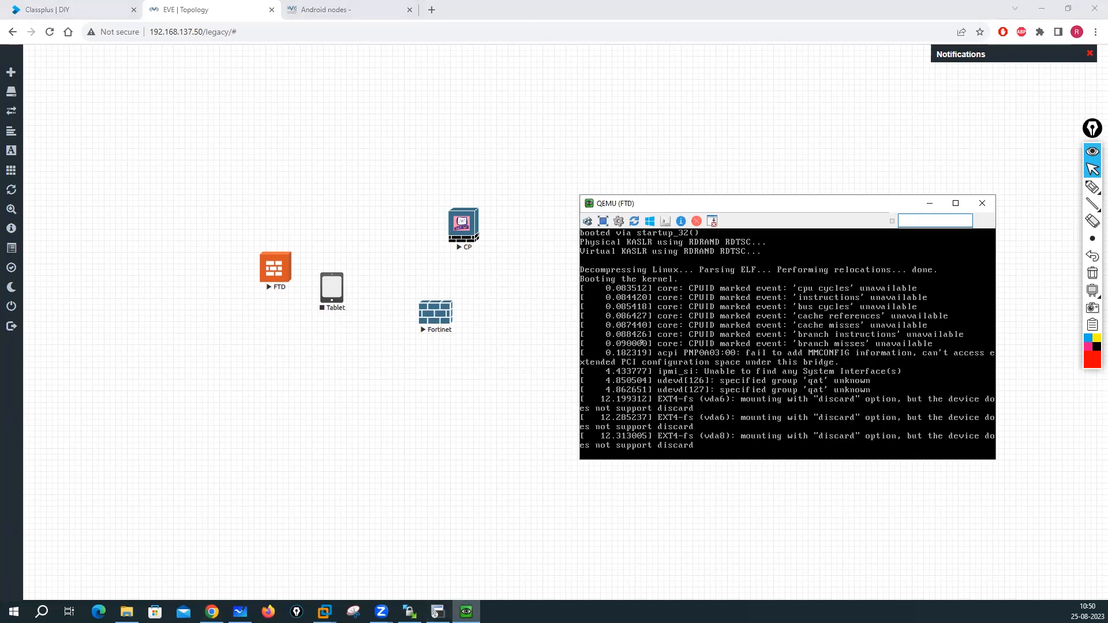
left_click(438, 612)
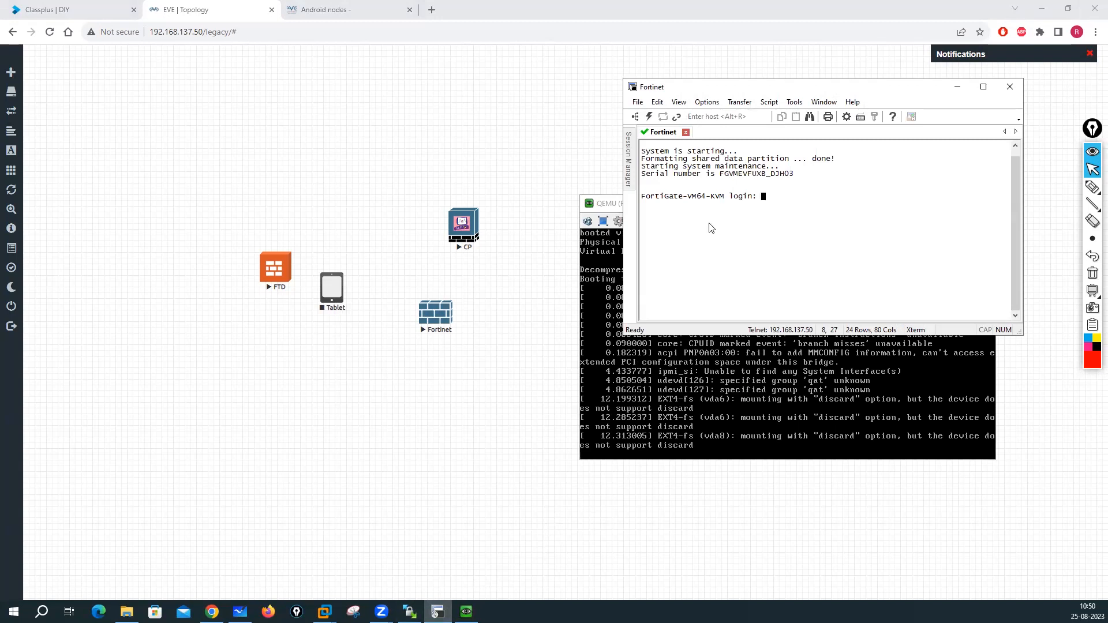
left_click(323, 5)
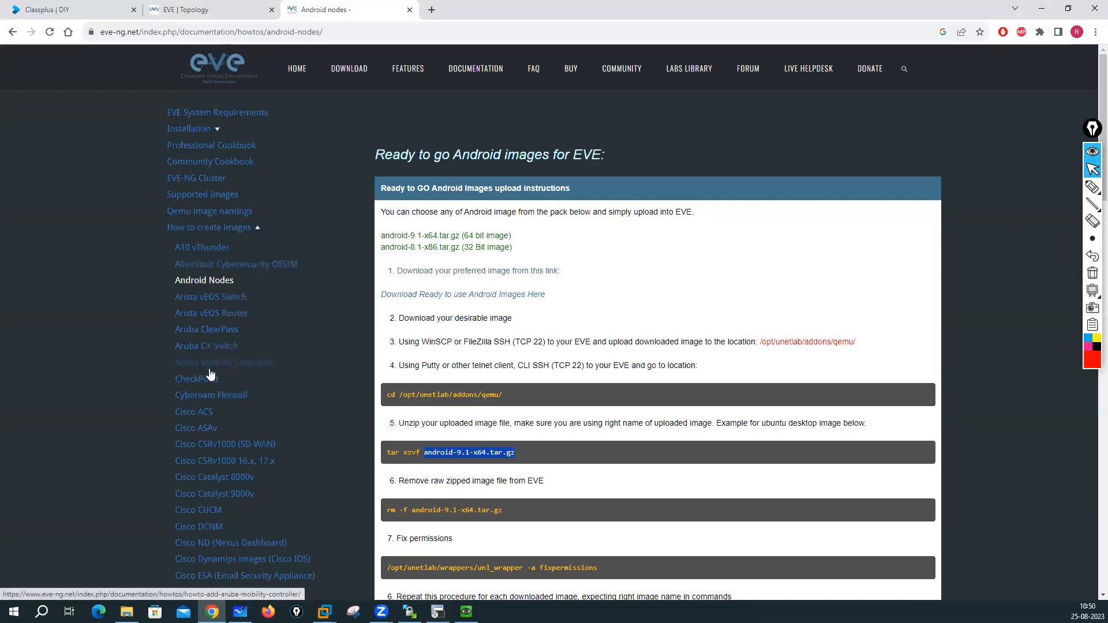
- Open the Fortinet images guide from the How to create images sidebar
scroll(209, 367, "down", 5)
scroll(219, 329, "down", 3)
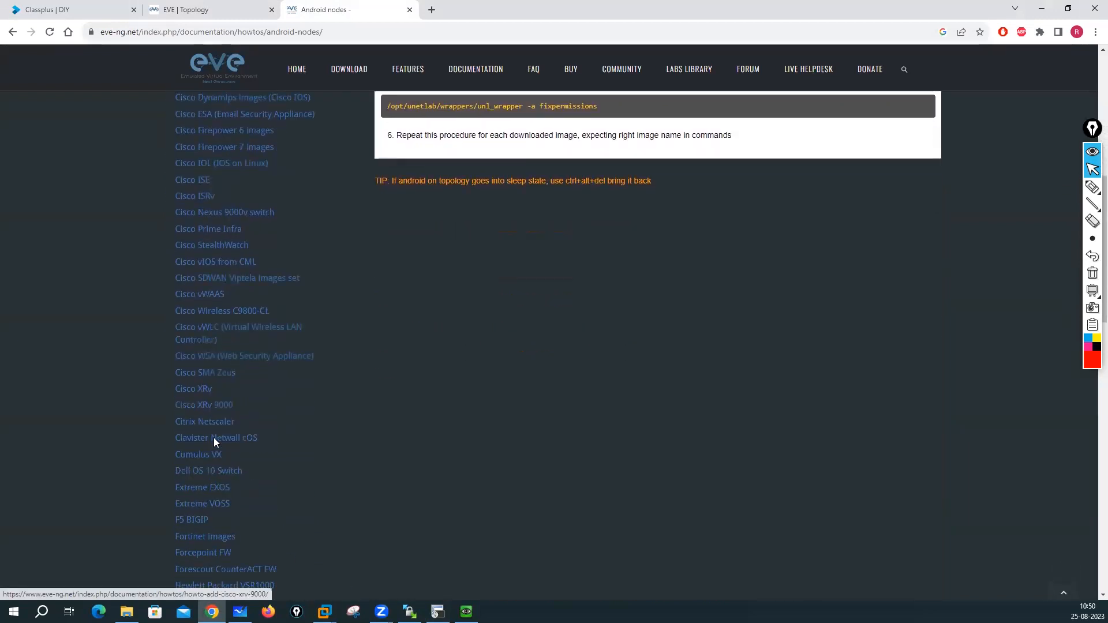
scroll(229, 460, "down", 2)
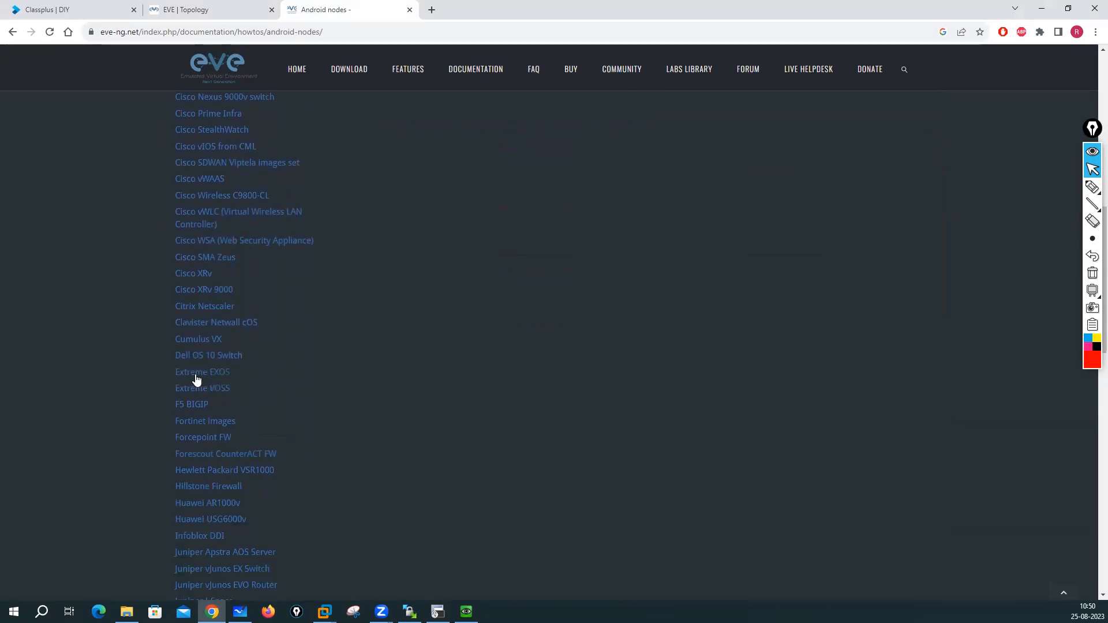
left_click(204, 423)
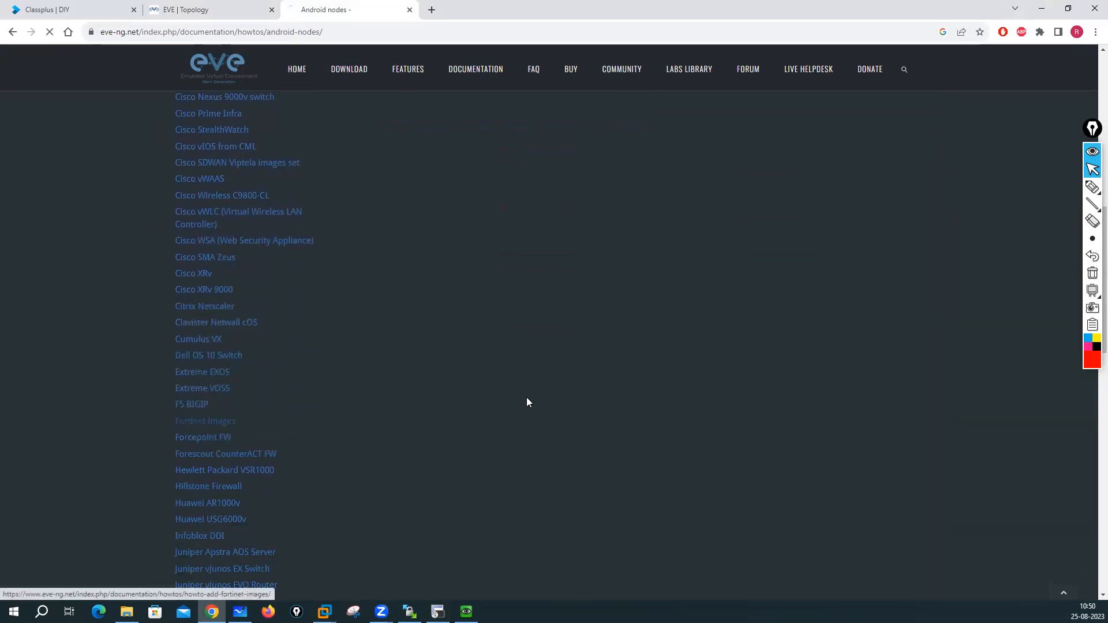
- Review the versions table and FortiGate, FortiManager, FortiAnalyzer preparation sections 1–3
scroll(528, 398, "down", 20)
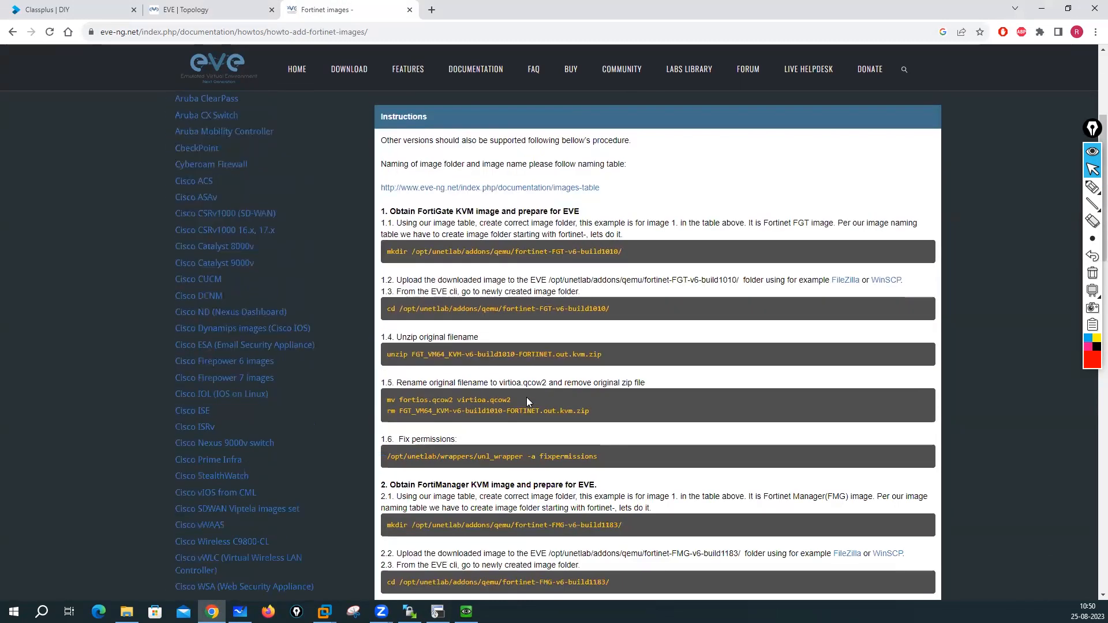
scroll(527, 397, "up", 12)
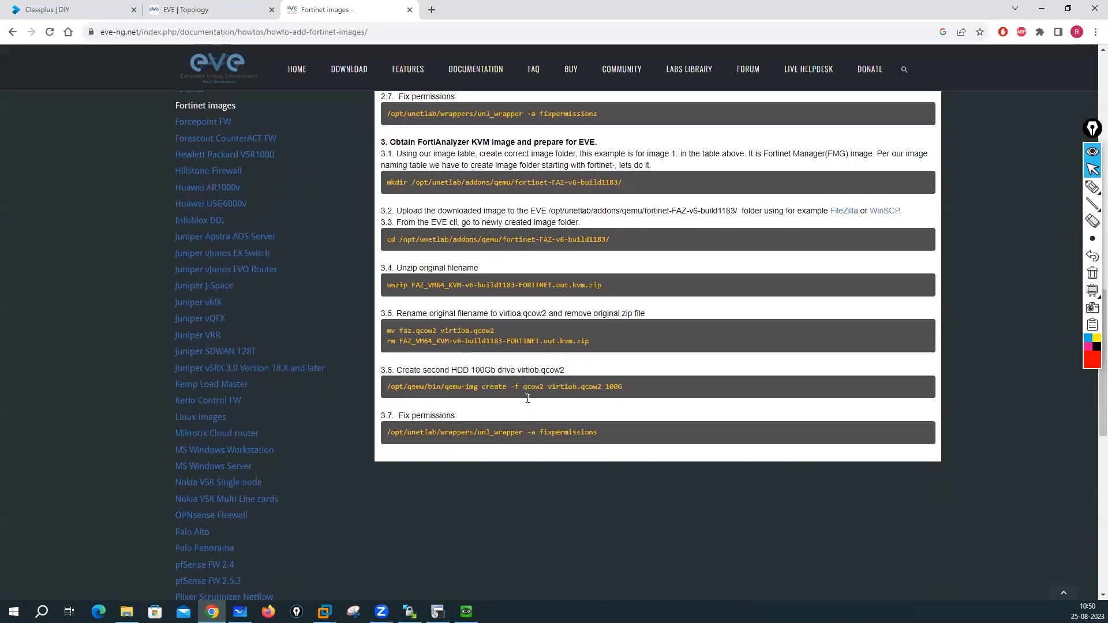
scroll(639, 337, "up", 2)
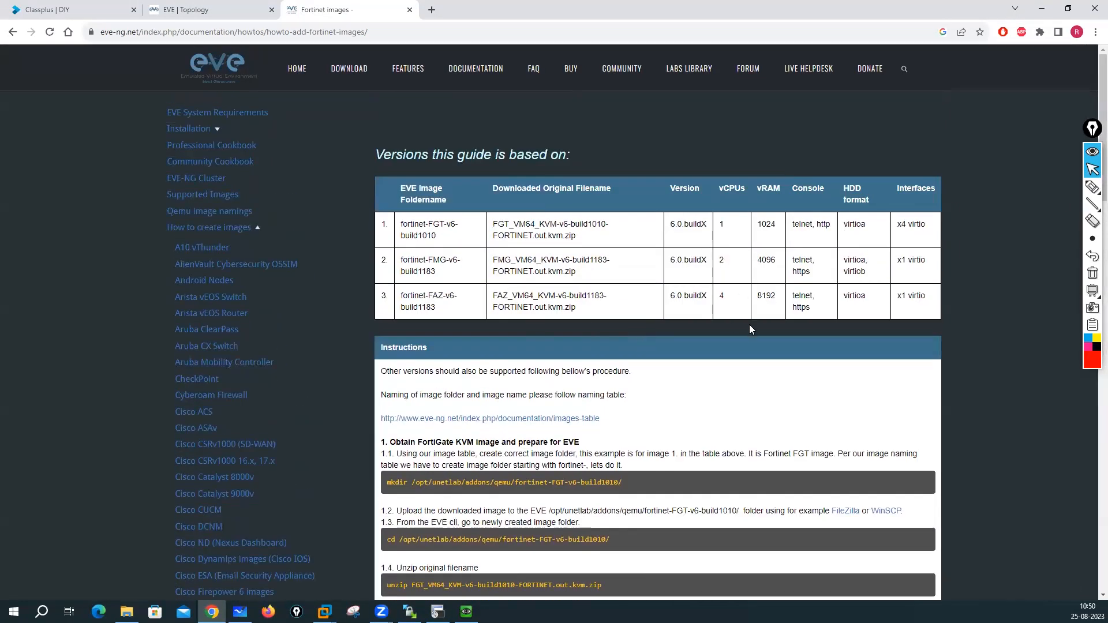
scroll(831, 323, "down", 2)
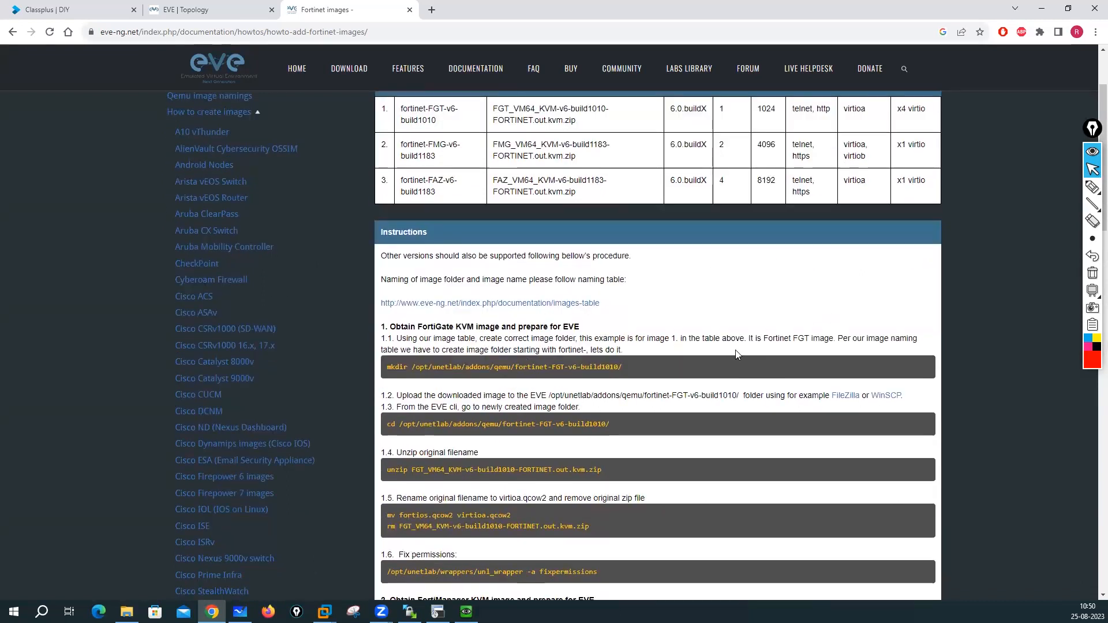
scroll(539, 352, "down", 2)
scroll(656, 321, "down", 3)
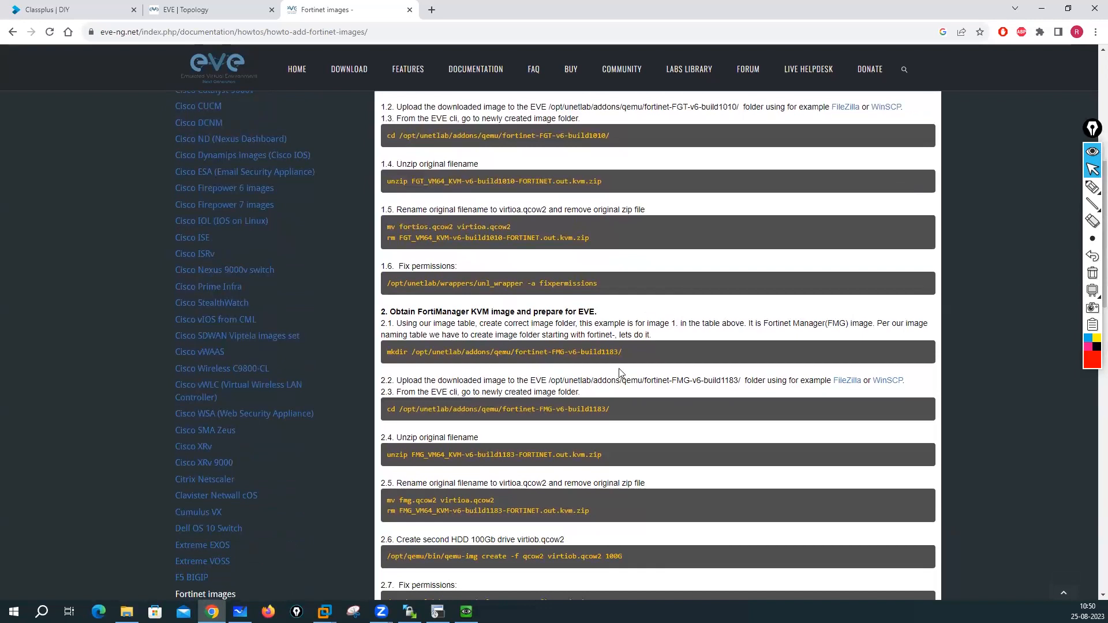
scroll(620, 373, "down", 8)
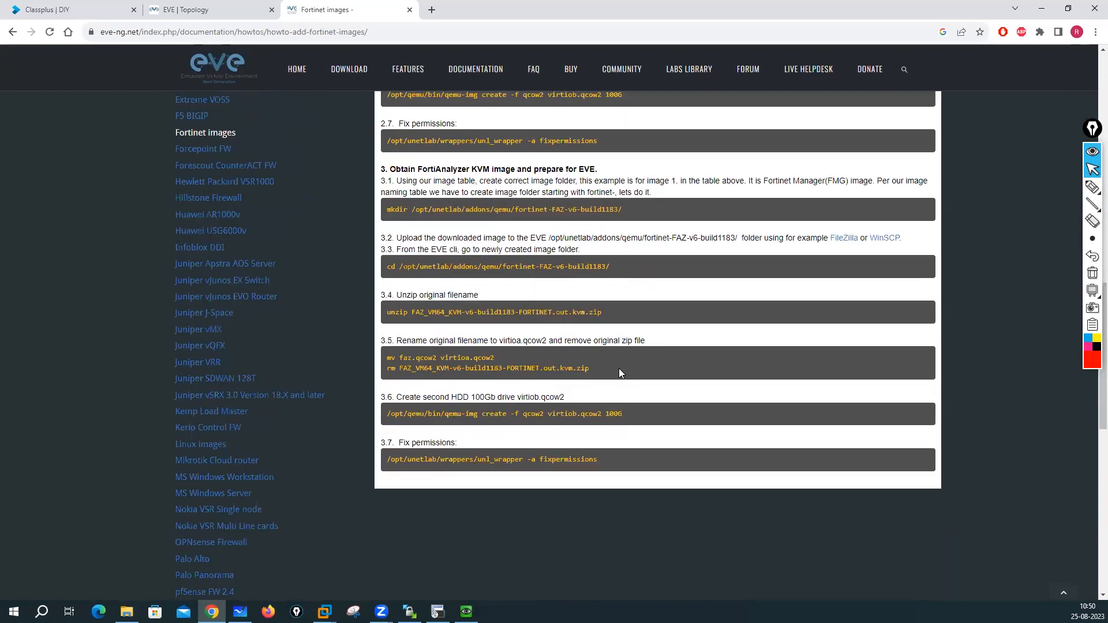
scroll(619, 368, "up", 7)
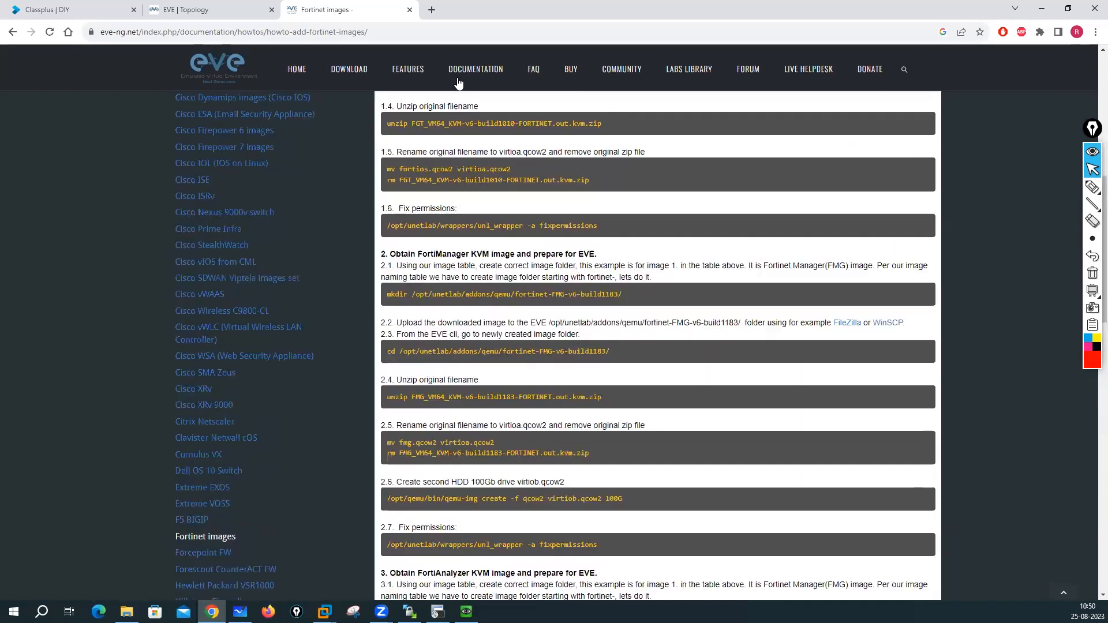
left_click(432, 10)
left_click(425, 31)
- Search Google for 'fortigate firewall eve-ng default username and password' and open the Zindagi Tech result in a new tab
type("fortiga")
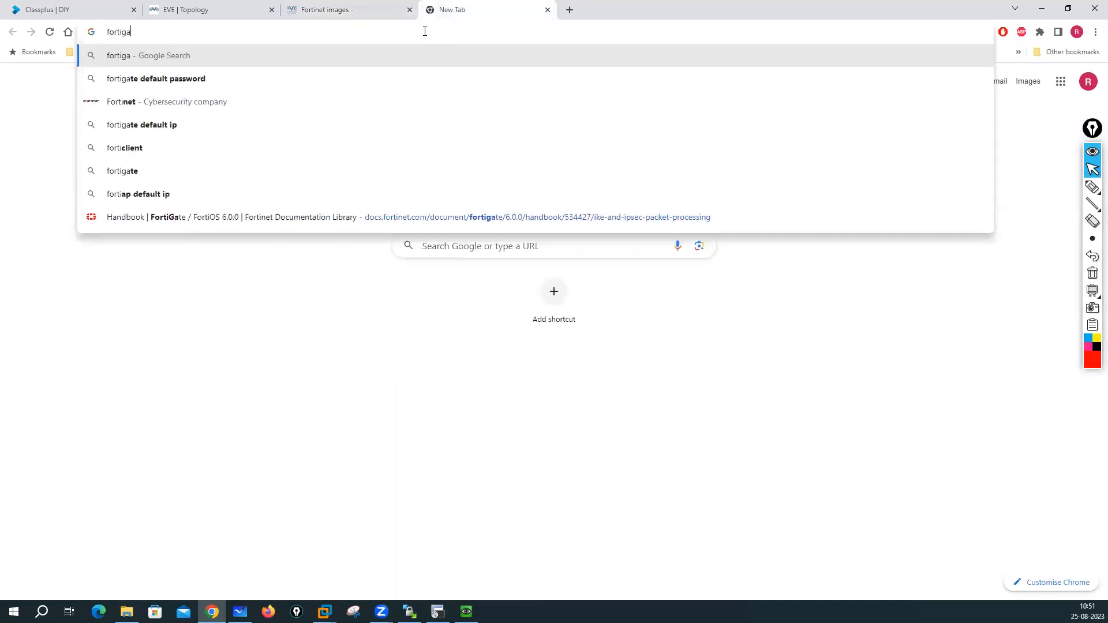
type("te fire")
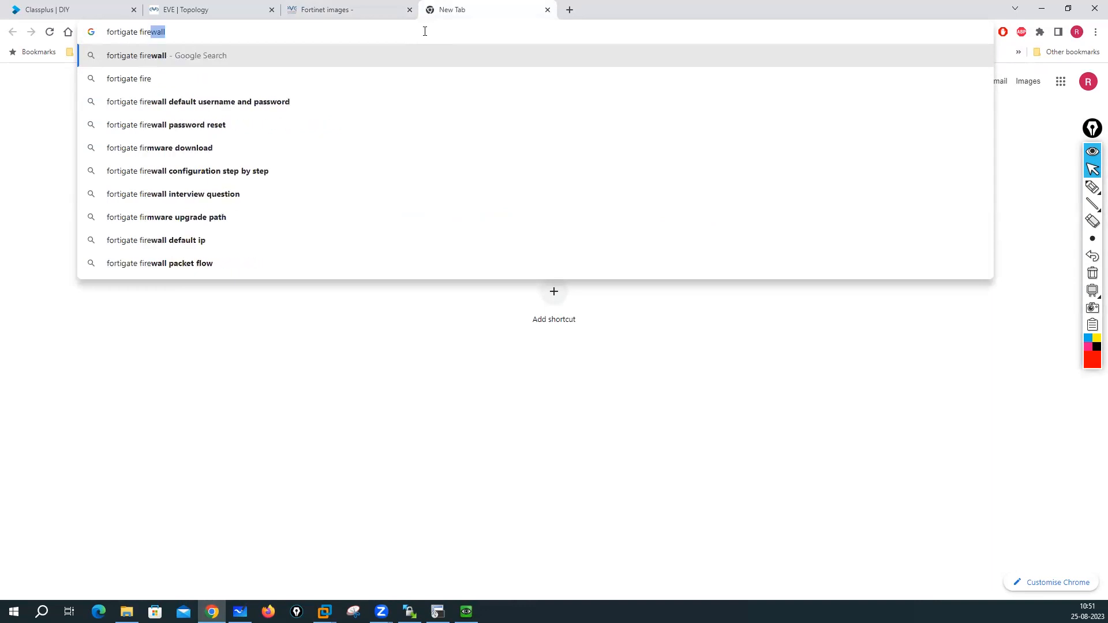
type("wall eve-ng default")
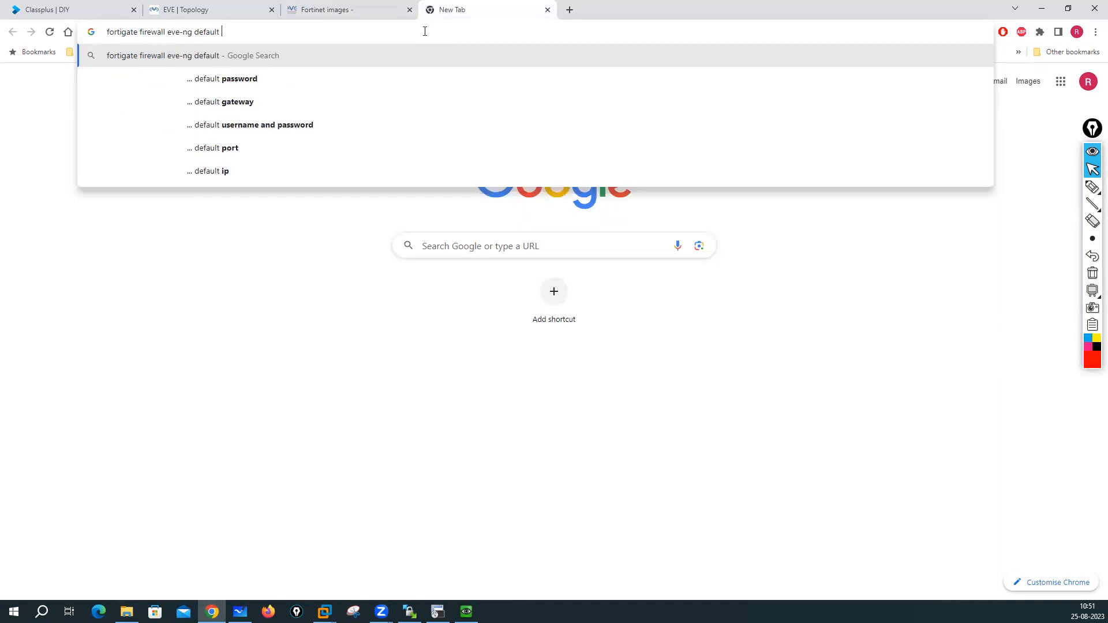
left_click(277, 131)
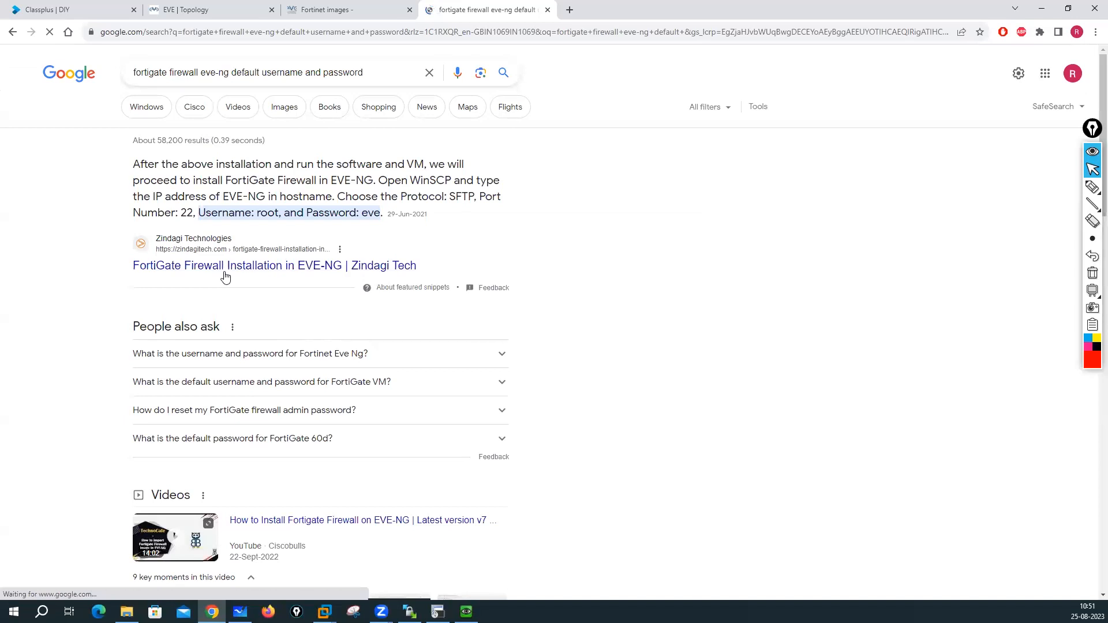
right_click(241, 273)
left_click(256, 282)
- Open the first-boot guide and EVE-NG Node Credentials List results, then view Zindagi's FortiGate guide
scroll(258, 292, "down", 3)
scroll(258, 291, "down", 10)
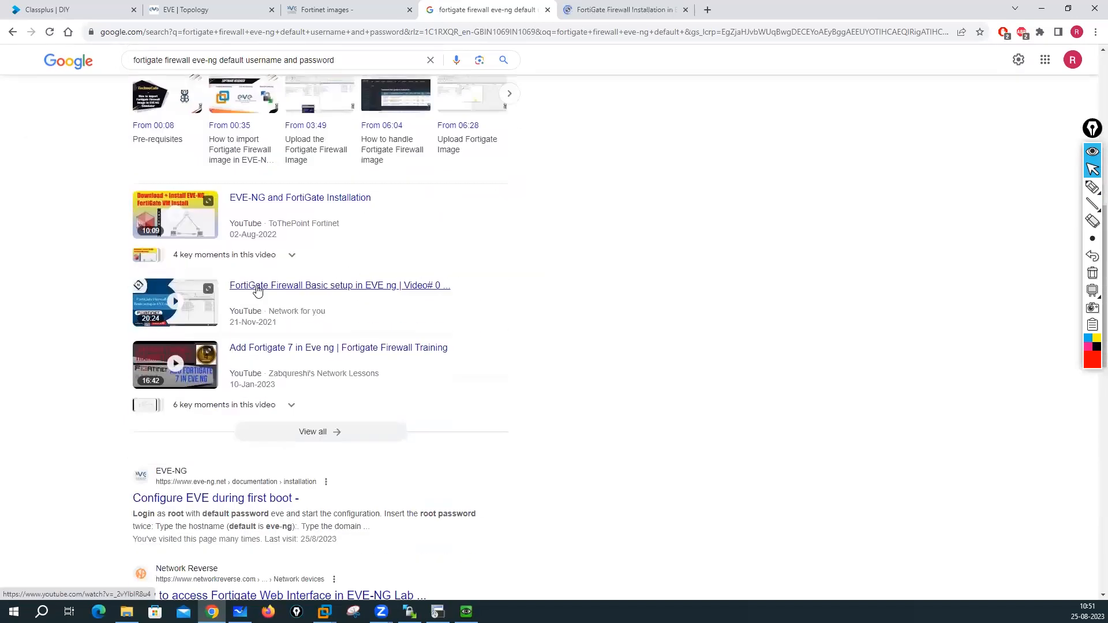
right_click(193, 273)
left_click(226, 282)
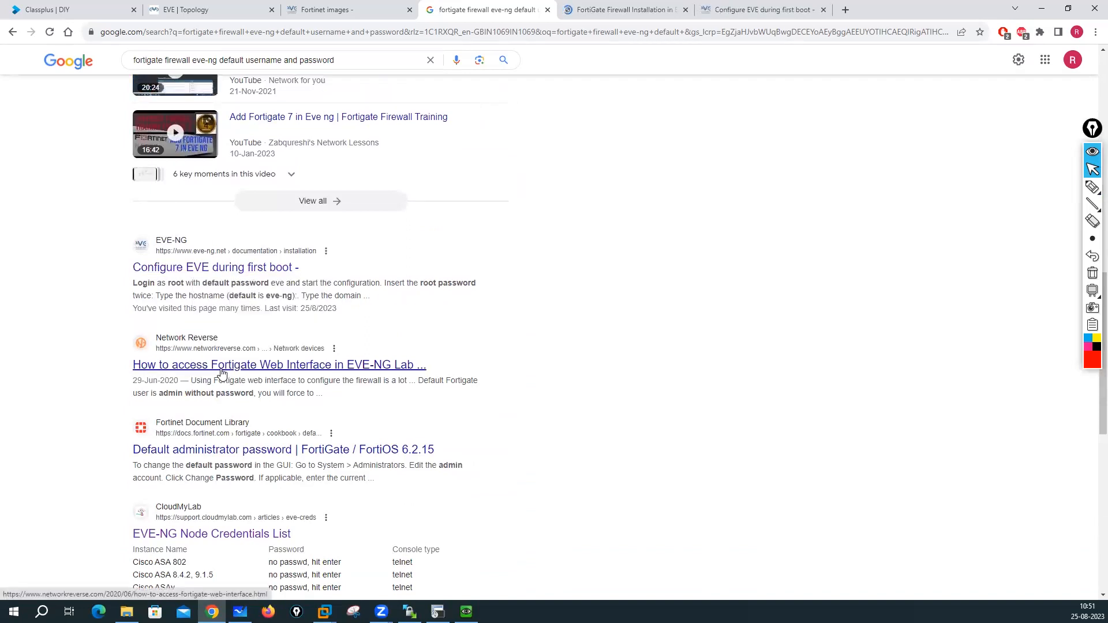
left_click(200, 532)
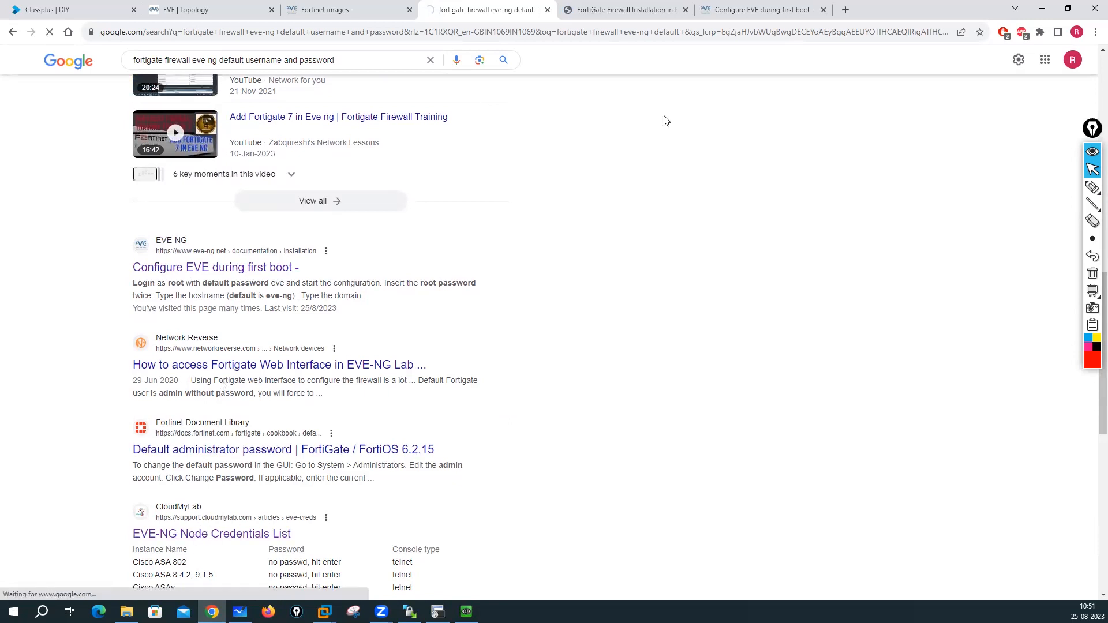
left_click(658, 10)
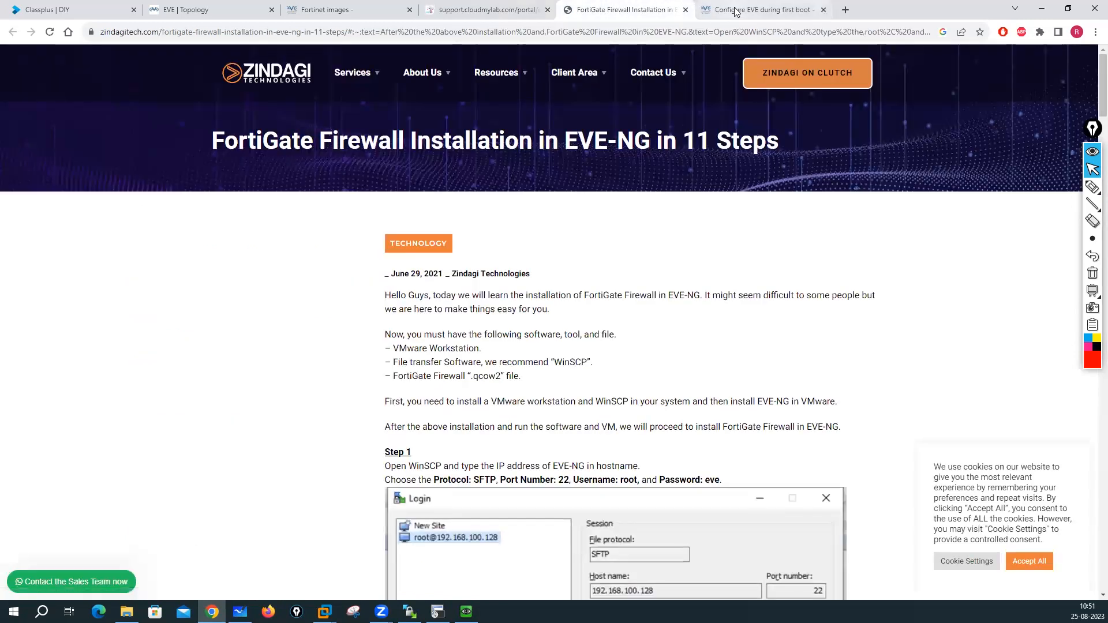
- Skim the Configure EVE during first boot page
left_click(735, 10)
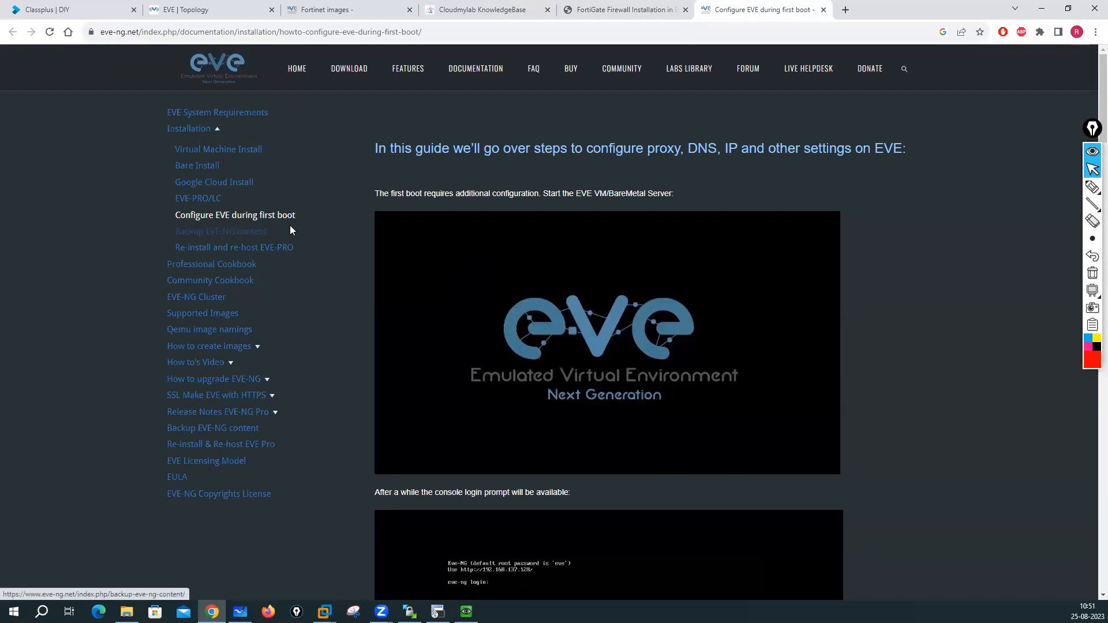
scroll(488, 255, "down", 3)
scroll(487, 258, "down", 9)
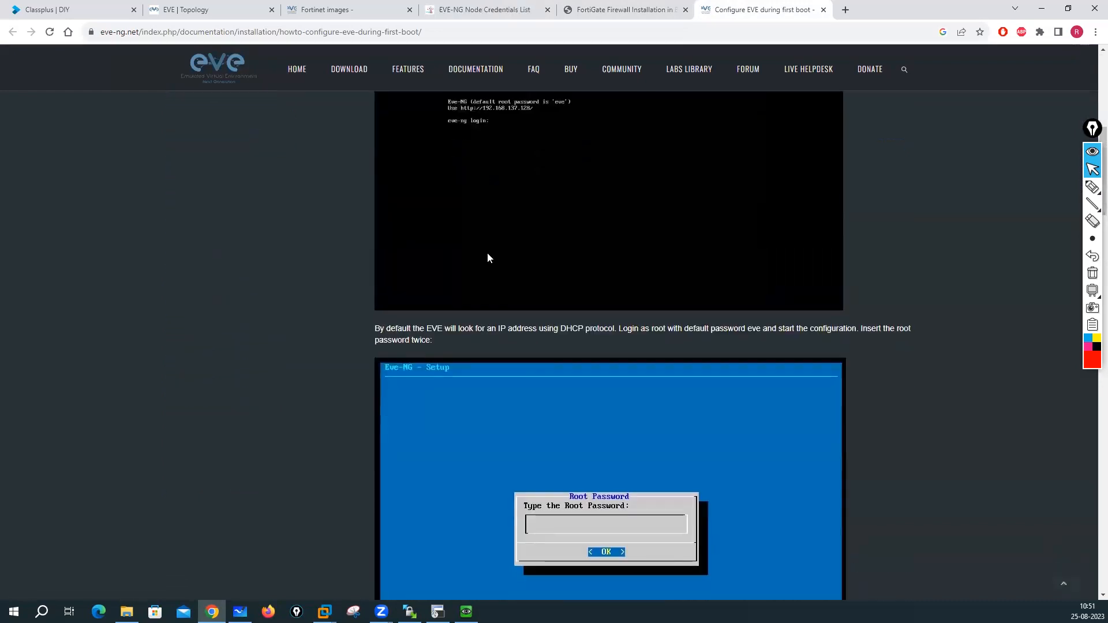
scroll(487, 257, "up", 12)
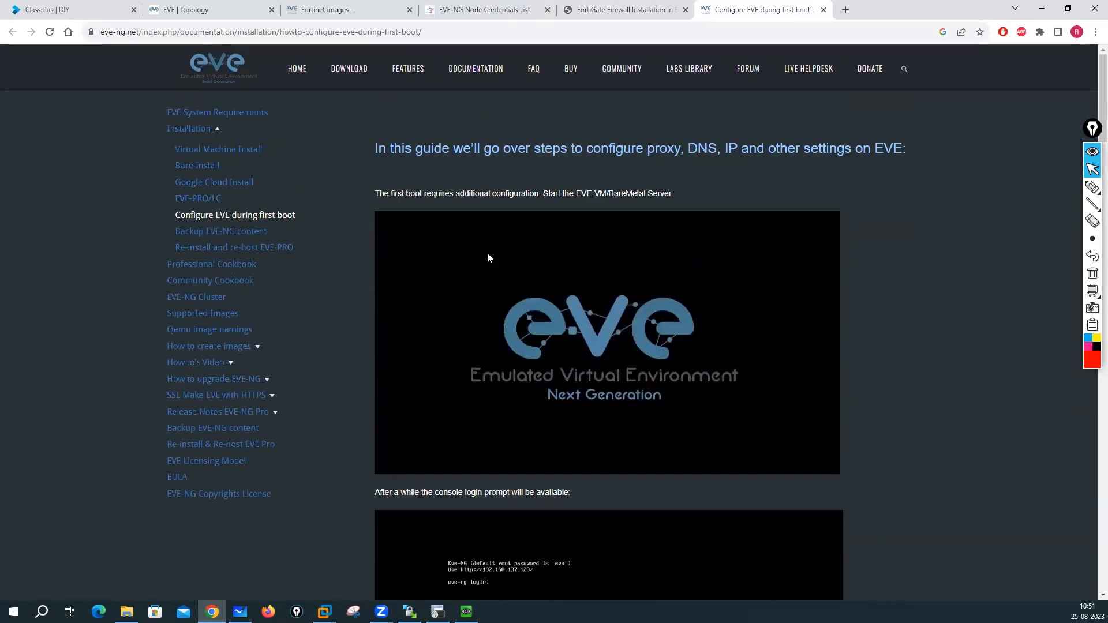
- Scroll Zindagi's FortiGate guide to Step 9 (admin, blank password), dismissing the subscribe popup
left_click(601, 8)
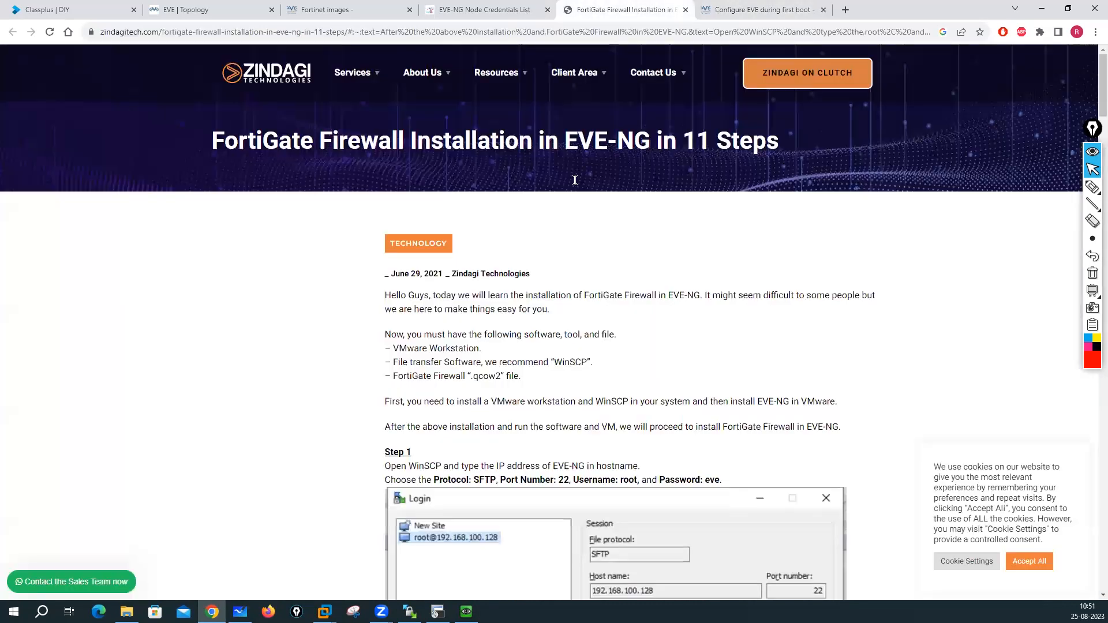
scroll(519, 277, "down", 7)
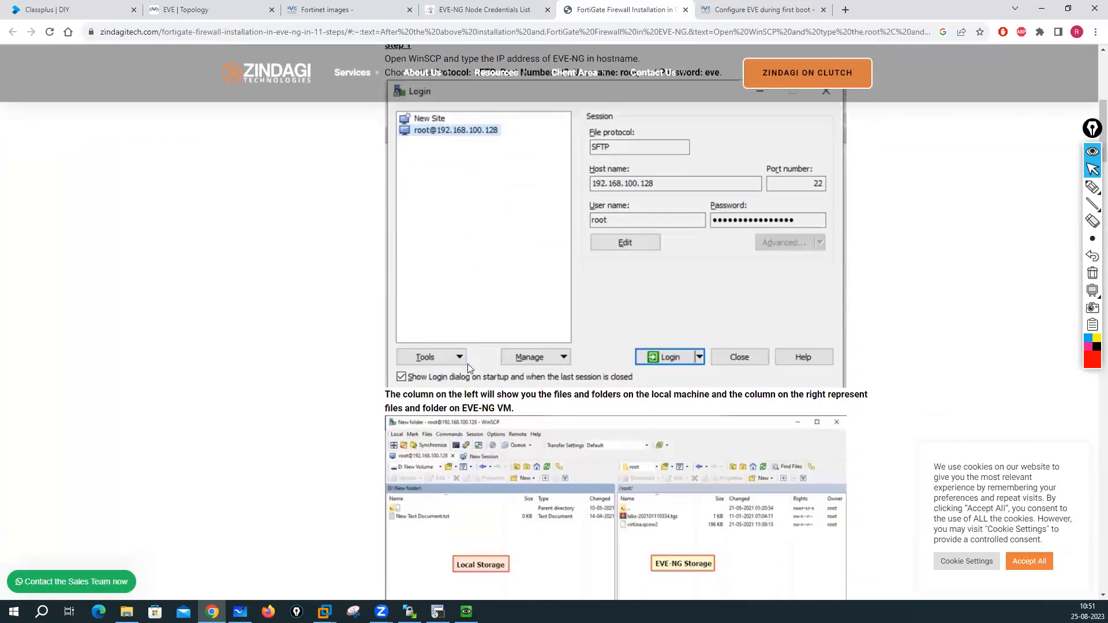
scroll(467, 367, "down", 6)
scroll(478, 312, "down", 5)
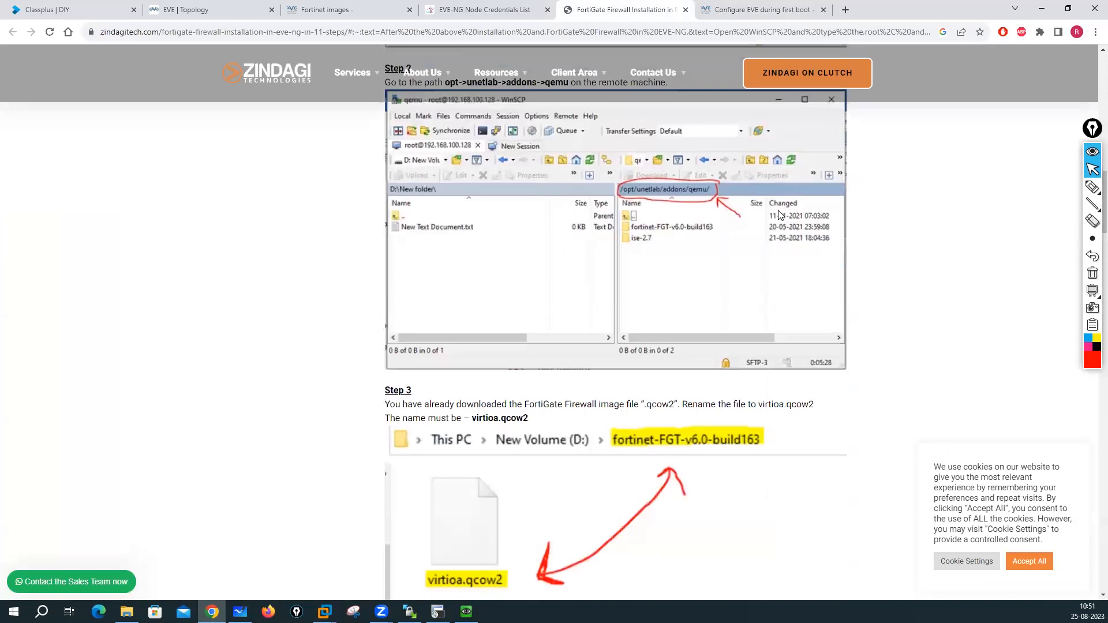
scroll(672, 337, "down", 4)
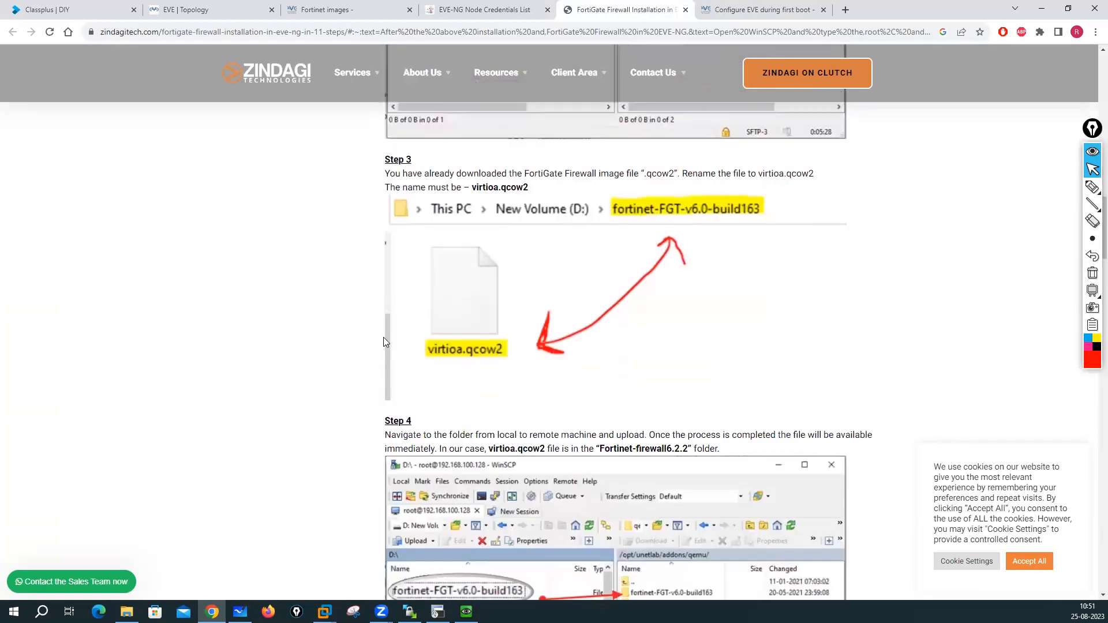
scroll(439, 323, "down", 4)
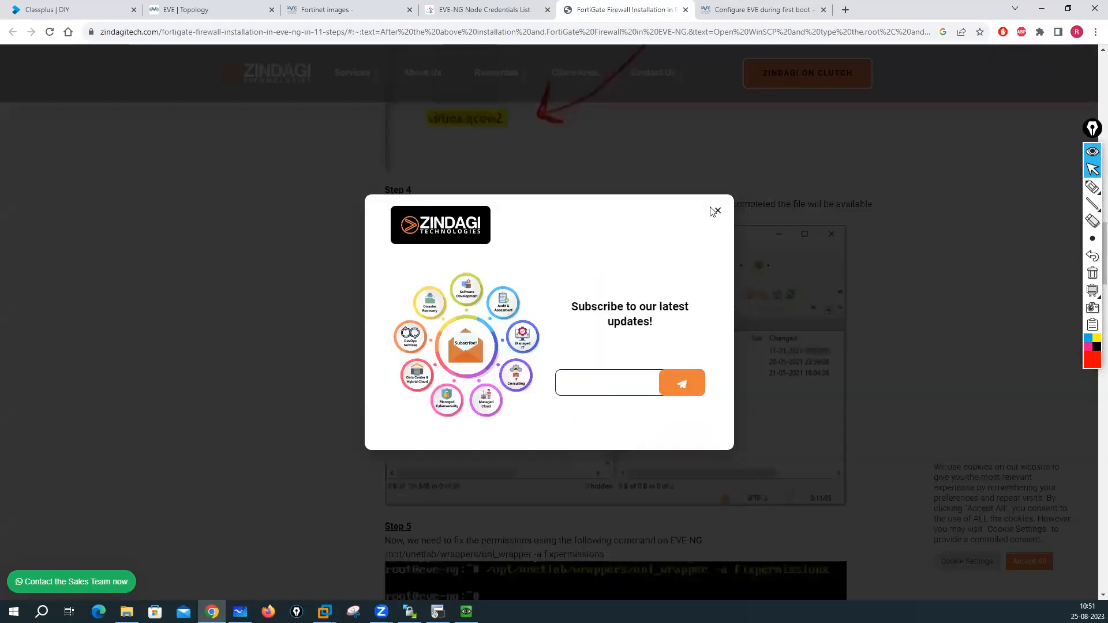
left_click(715, 212)
scroll(616, 278, "down", 9)
scroll(522, 283, "down", 12)
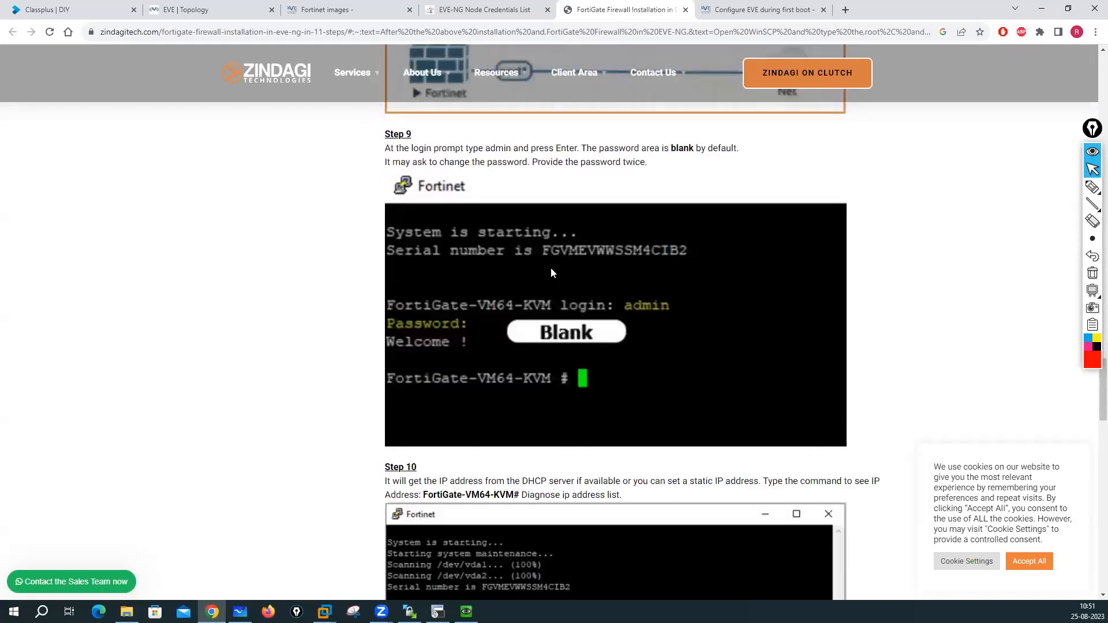
scroll(551, 268, "down", 2)
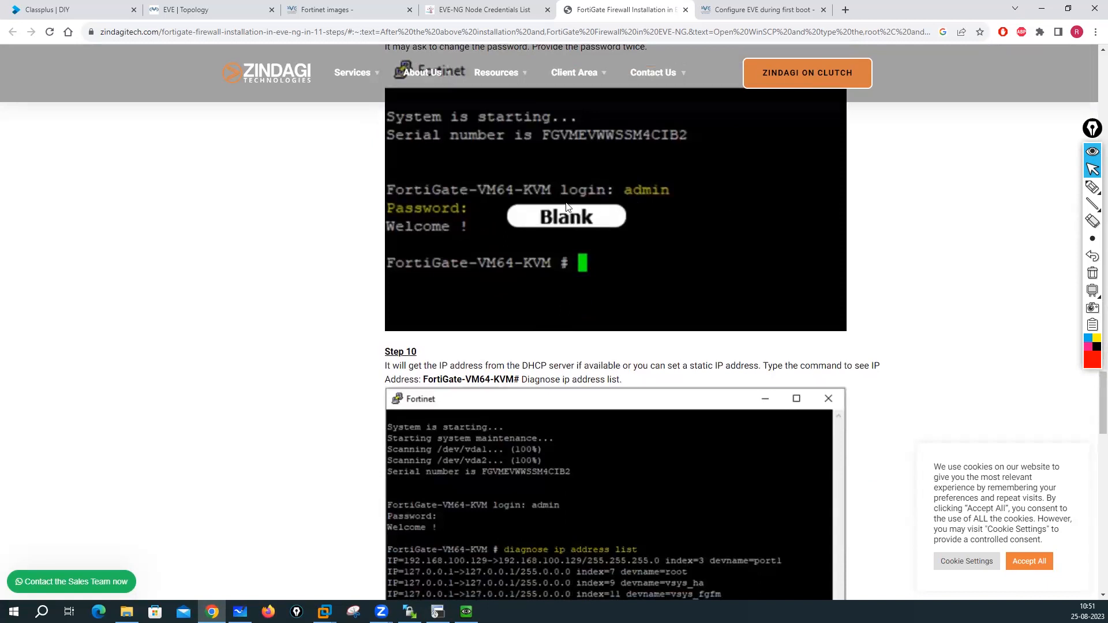
- Log into the FortiGate console as admin with a blank password, setting a new password, then open the CP node console
left_click(437, 612)
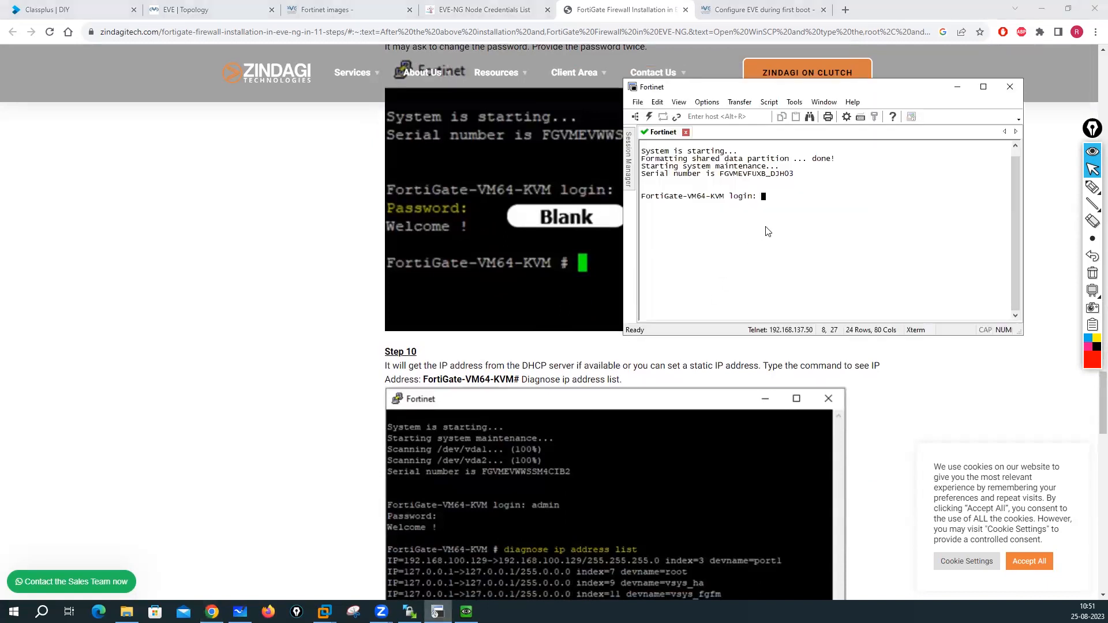
type("admin")
key("Return")
key("Return")
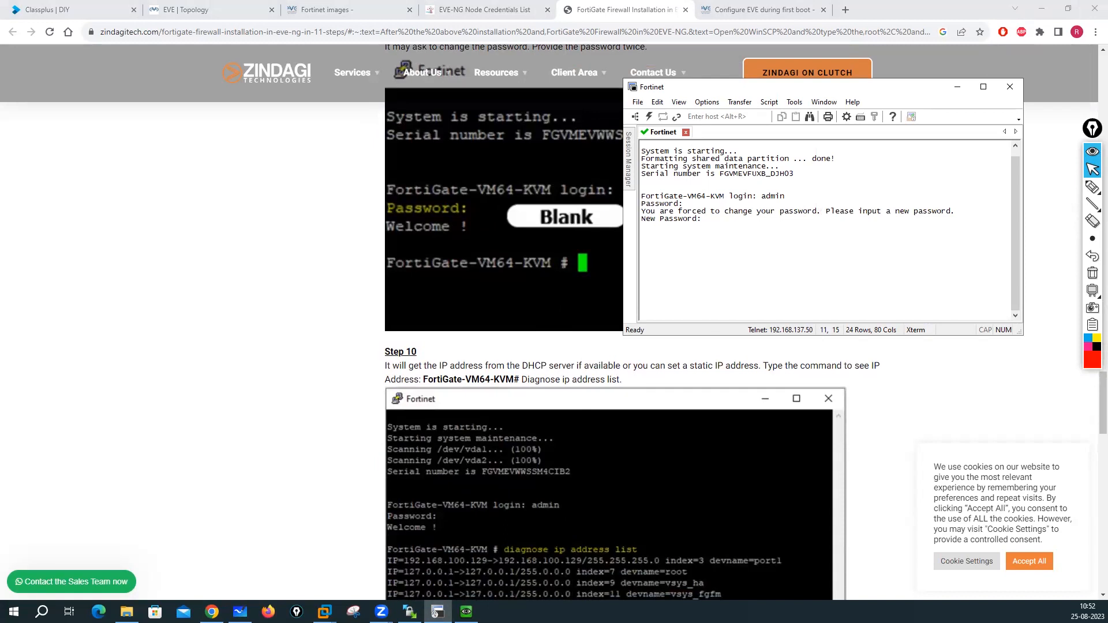
key("Return")
key("Return")
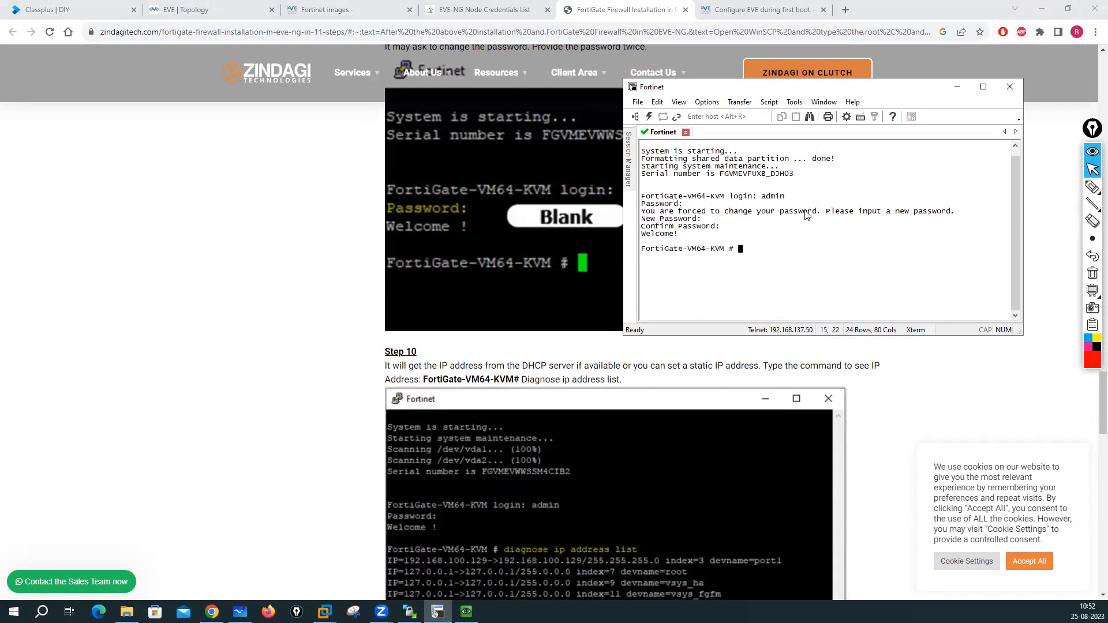
left_click(205, 5)
left_click(465, 236)
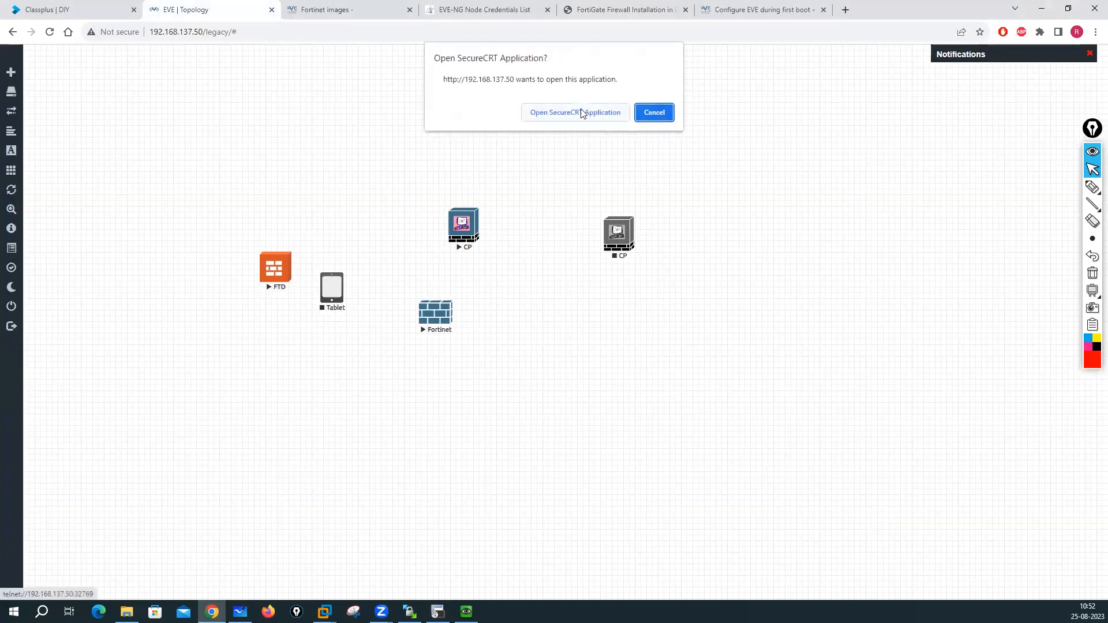
- Open the CP console in SecureCRT and try logging in as admin three times, each rejected as Login incorrect
left_click(581, 112)
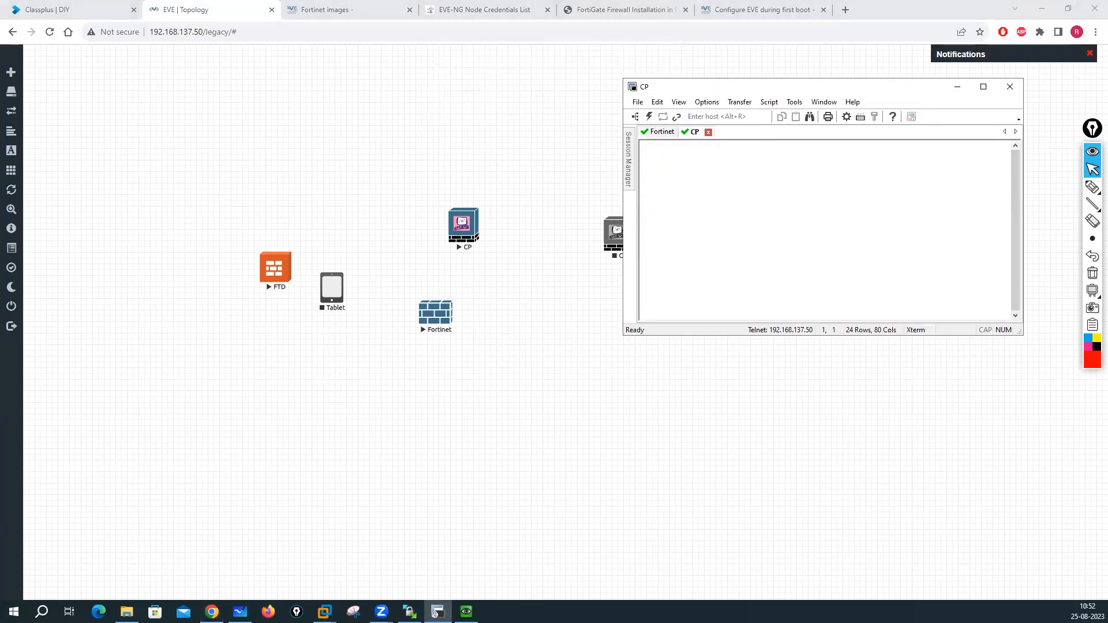
key("Return")
type("admin")
key("Return")
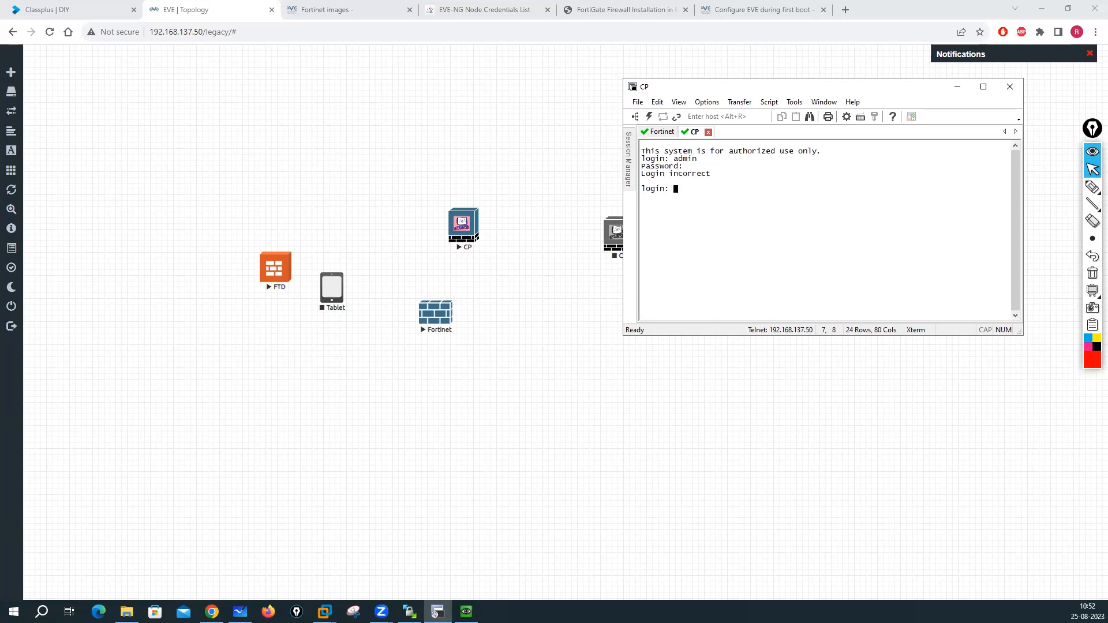
type("admin")
key("Return")
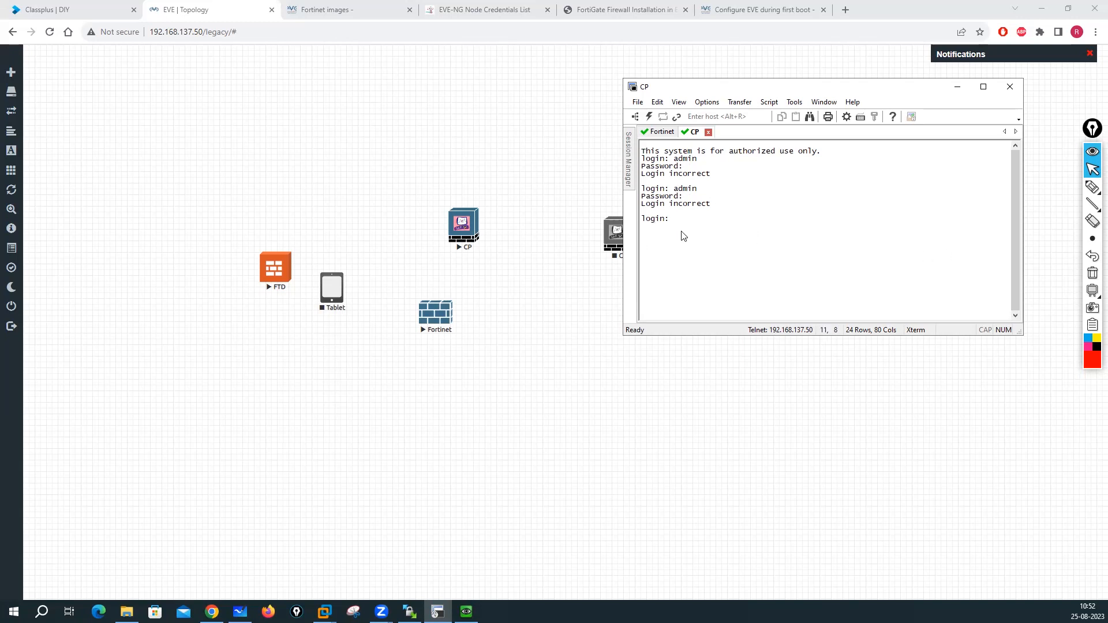
type("admin")
key("Return")
key("Return")
left_click(771, 9)
- Close the FortiGate guide tab and view the EVE-NG Node Credentials List
left_click(610, 10)
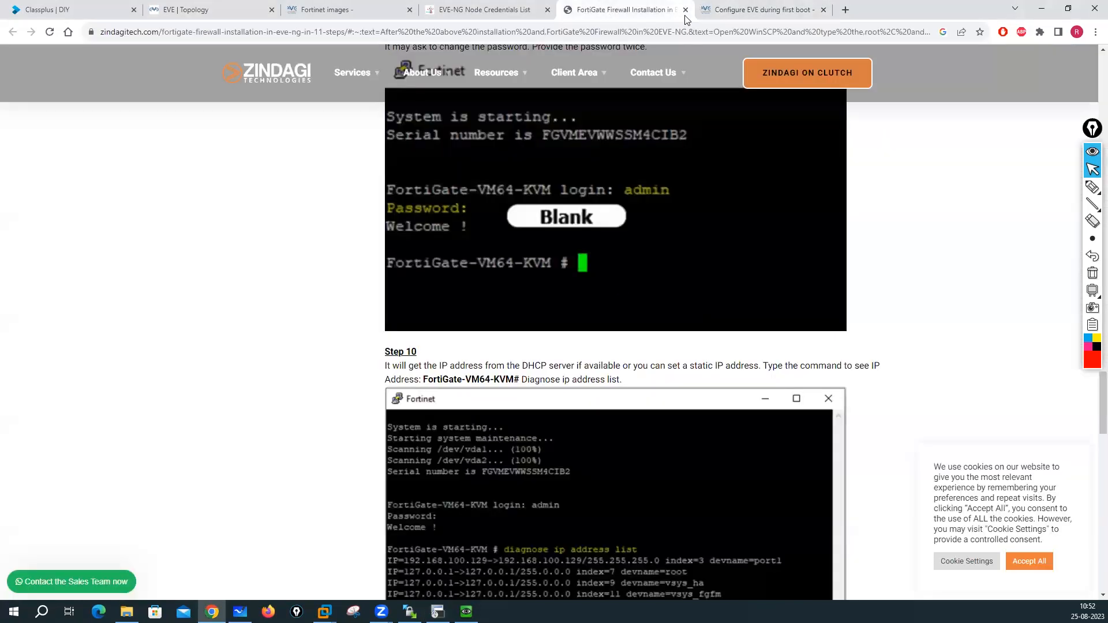
left_click(685, 10)
left_click(485, 10)
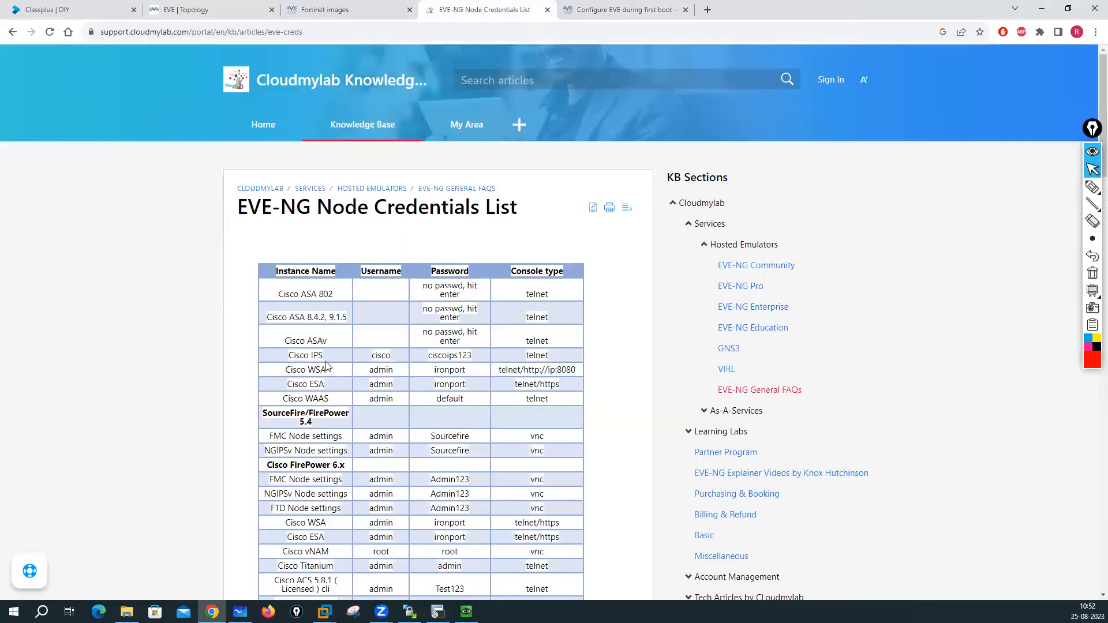
- Open the Passwords - QEMU workbook and find Check Point's default credentials in row 11
left_click(126, 612)
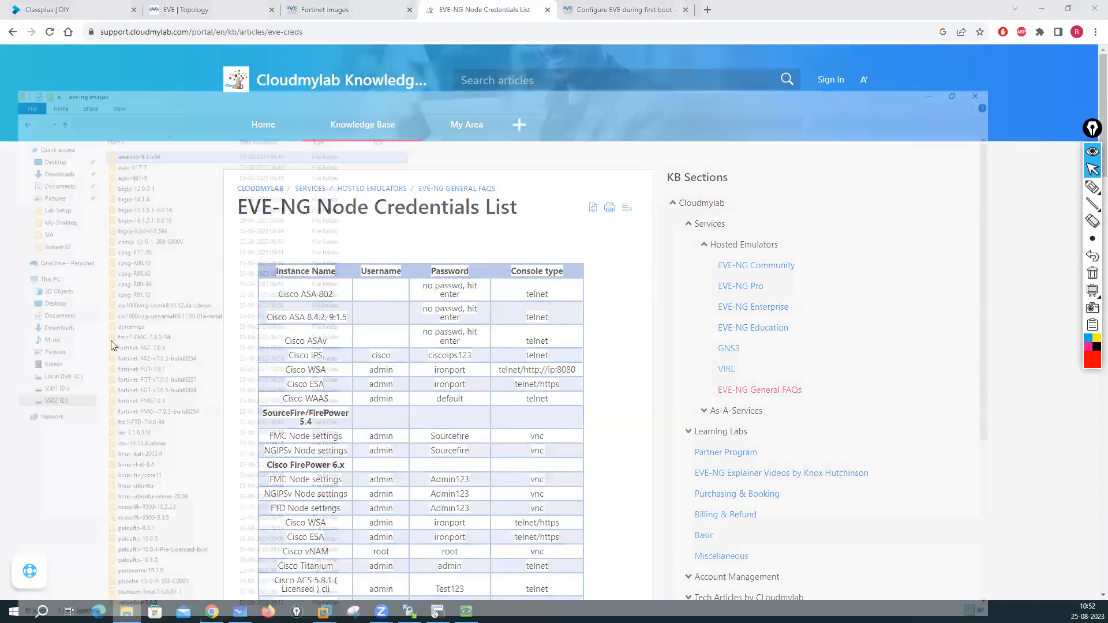
scroll(202, 420, "down", 3)
scroll(201, 420, "down", 6)
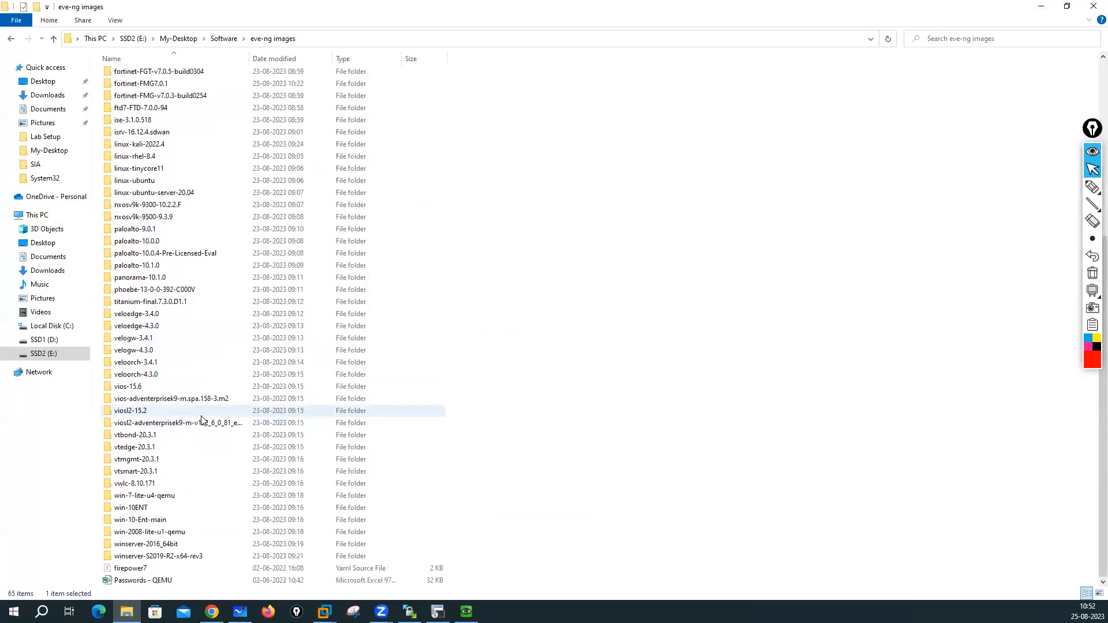
left_click(137, 583)
double_click(138, 581)
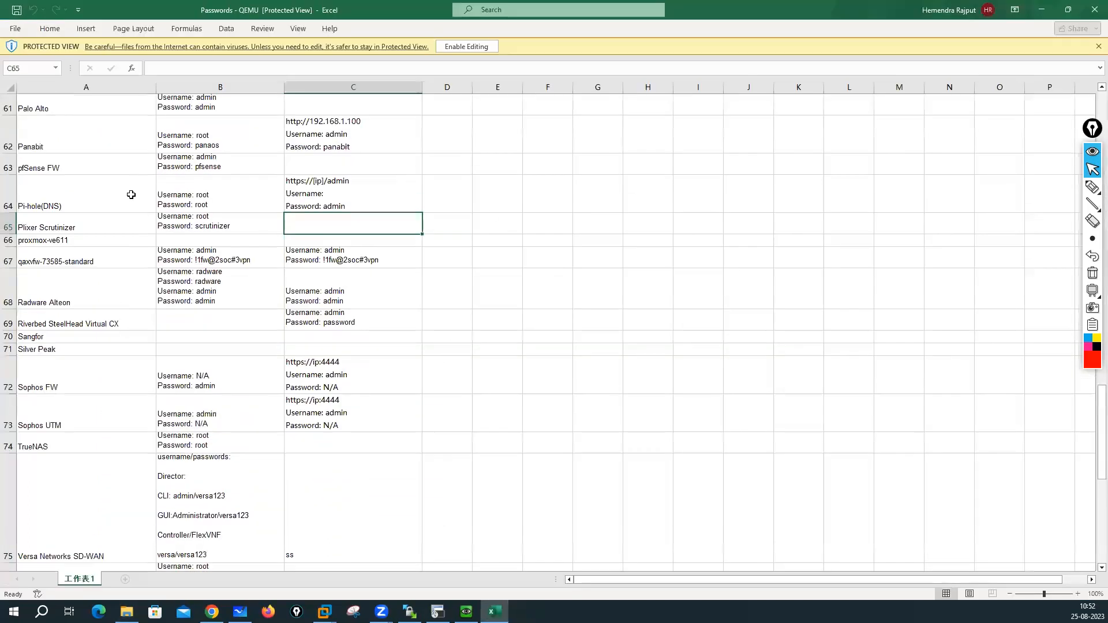
scroll(80, 140, "up", 6)
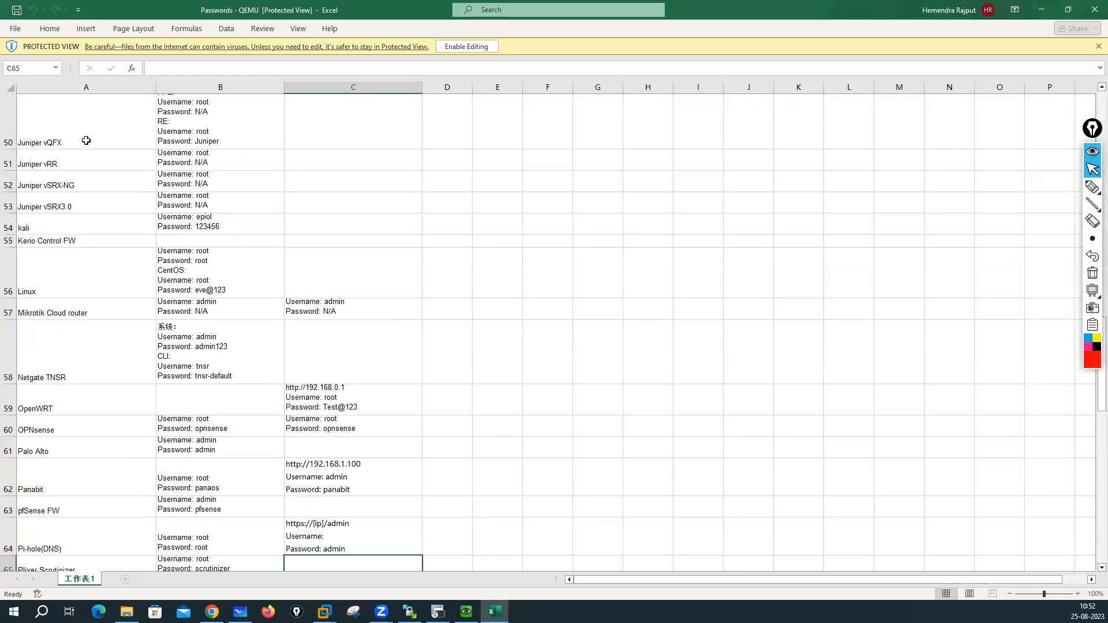
scroll(89, 141, "up", 12)
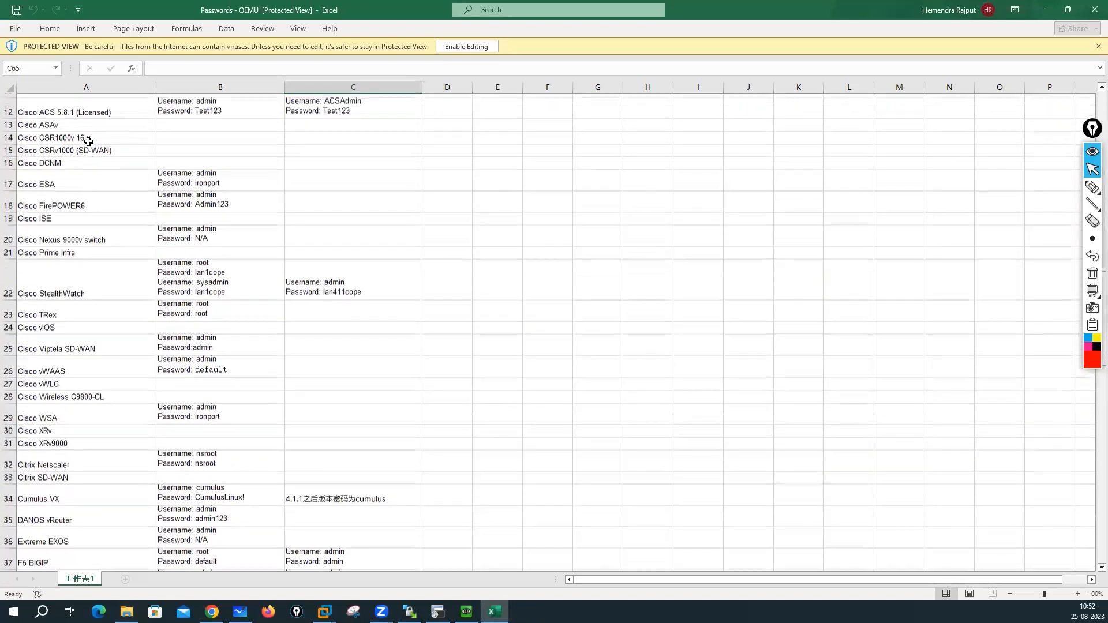
left_click(227, 223)
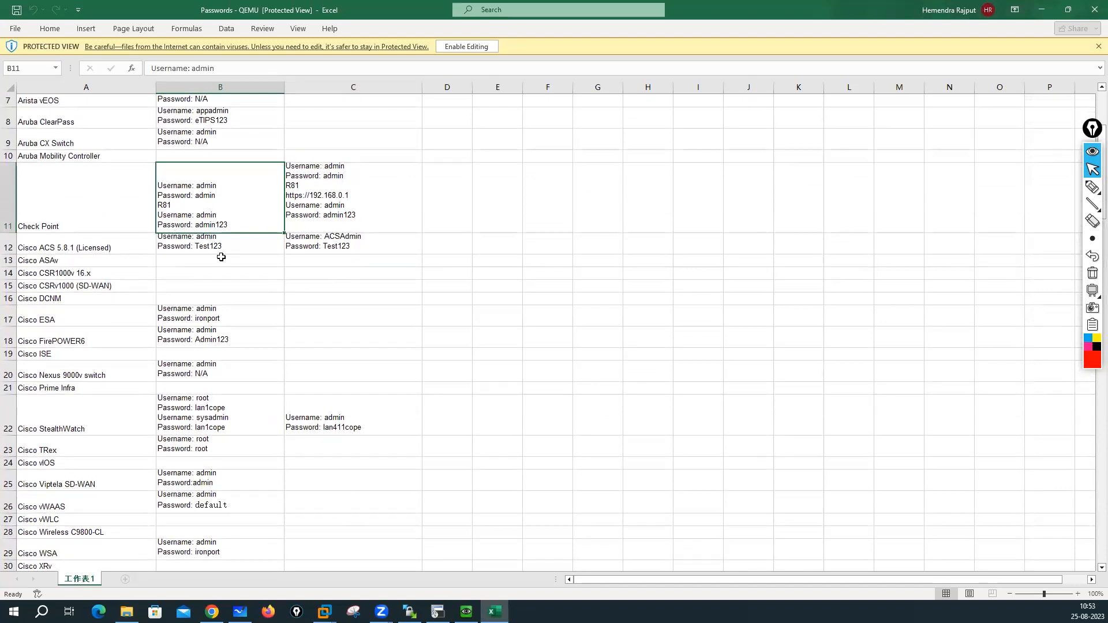
left_click(437, 612)
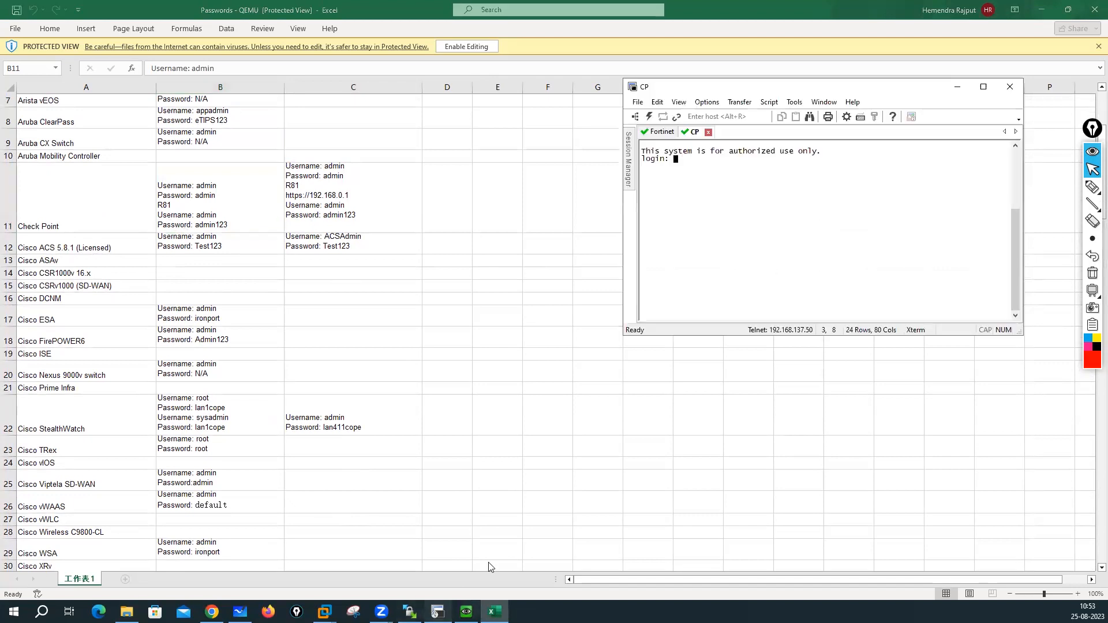
- Log in to the Check Point console as admin, reaching the gw-000100> prompt
type("admin")
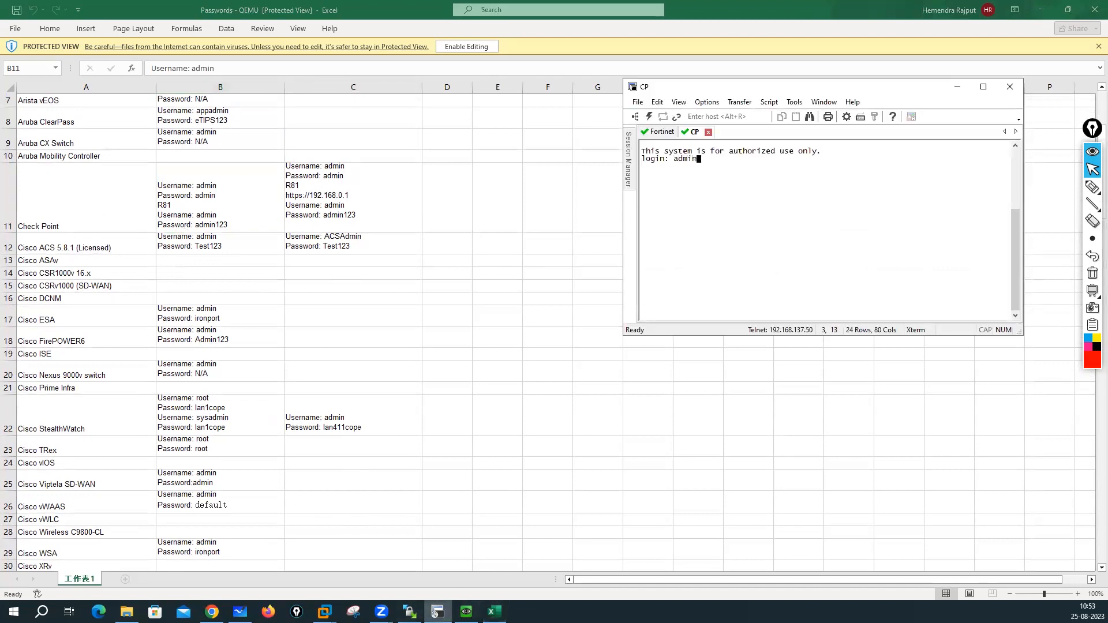
key("Return")
key("Return")
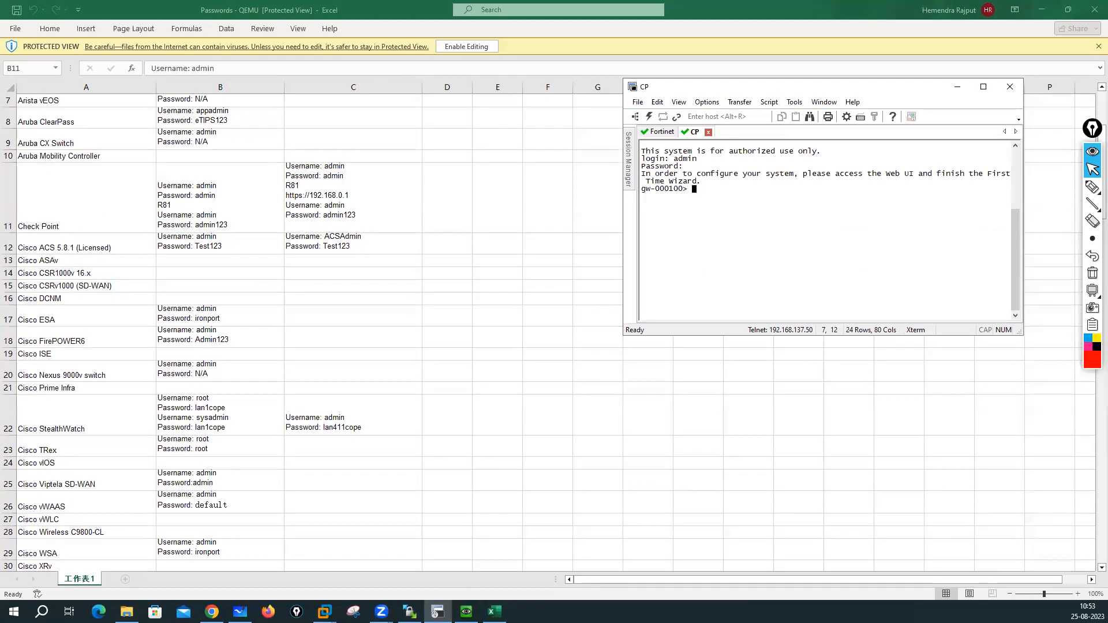
scroll(164, 230, "up", 2)
scroll(164, 230, "down", 2)
scroll(164, 230, "down", 12)
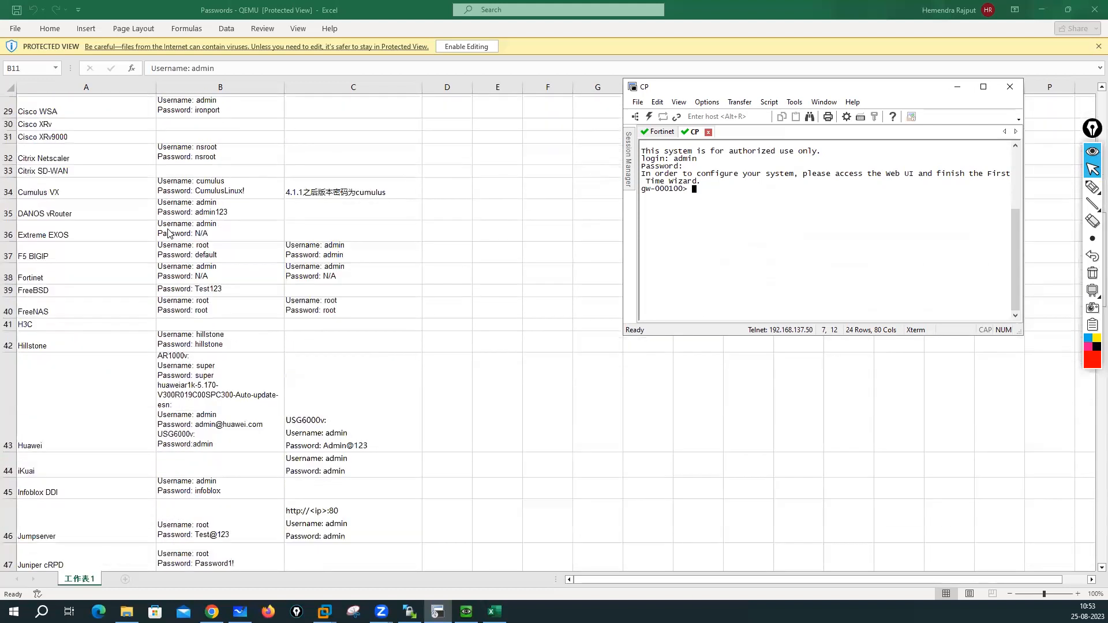
scroll(168, 233, "down", 10)
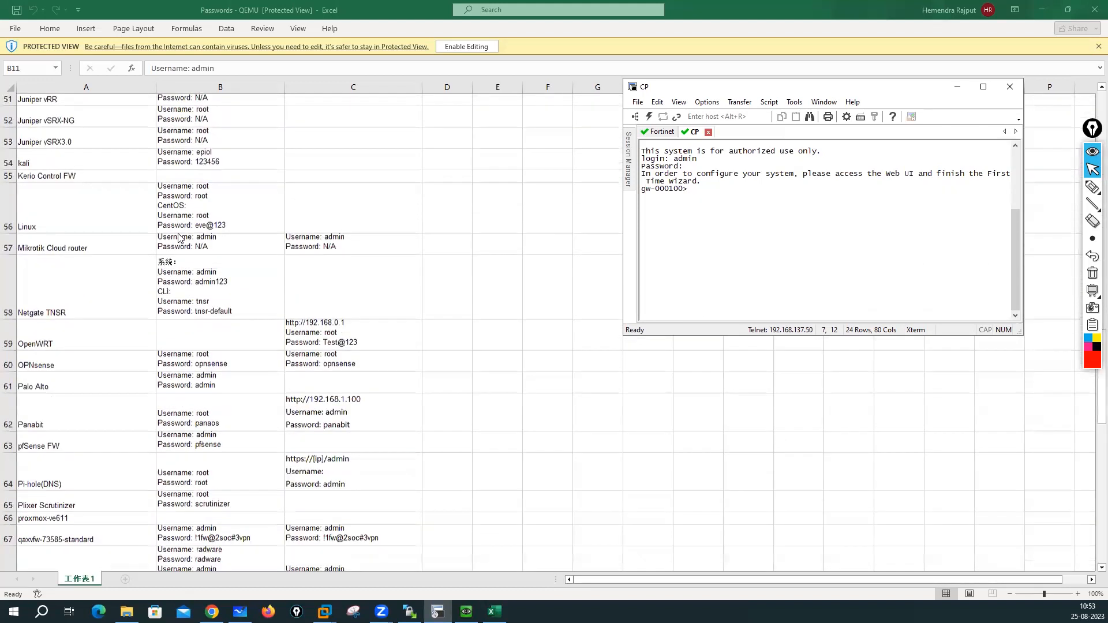
scroll(181, 238, "down", 4)
scroll(180, 239, "up", 4)
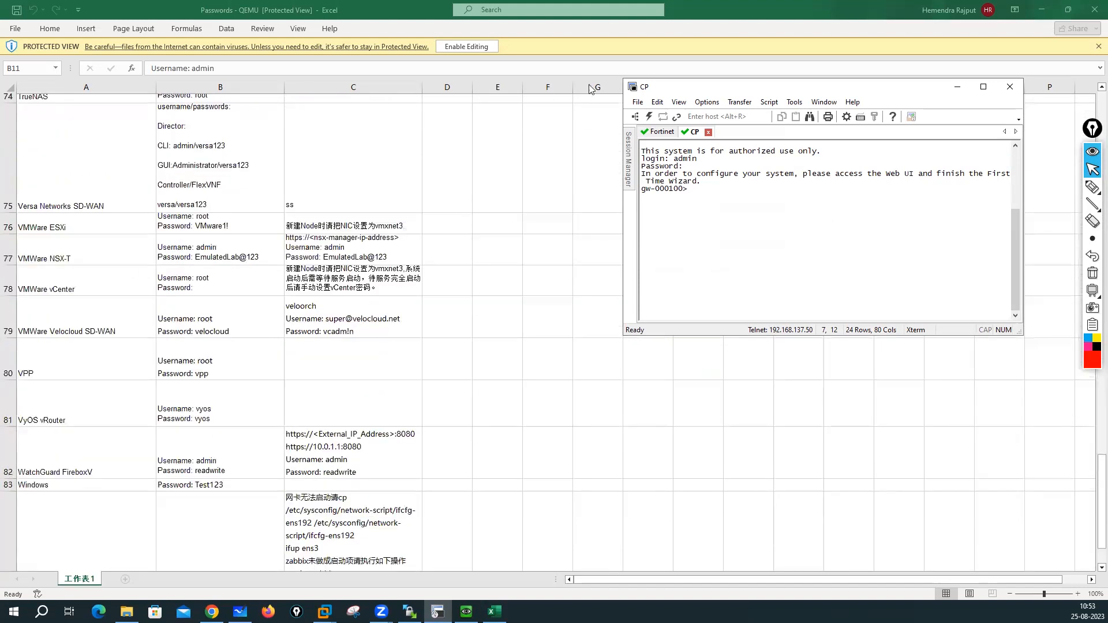
- Close the password workbook and SecureCRT, disconnecting all sessions, and return to the EVE topology
left_click(1095, 10)
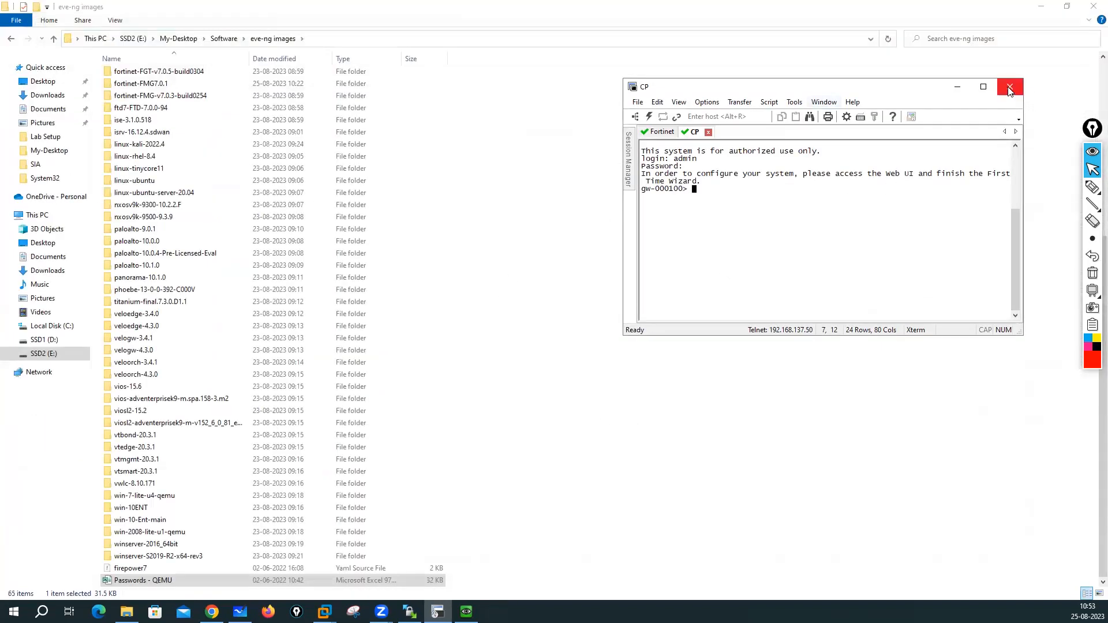
left_click(1010, 87)
left_click(838, 239)
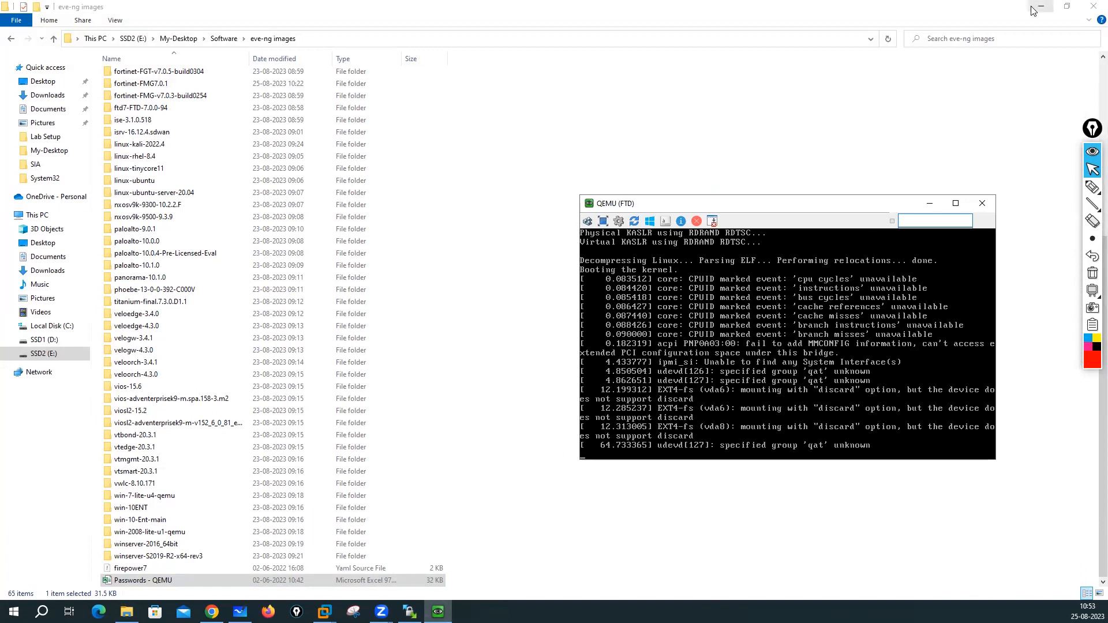
left_click(212, 612)
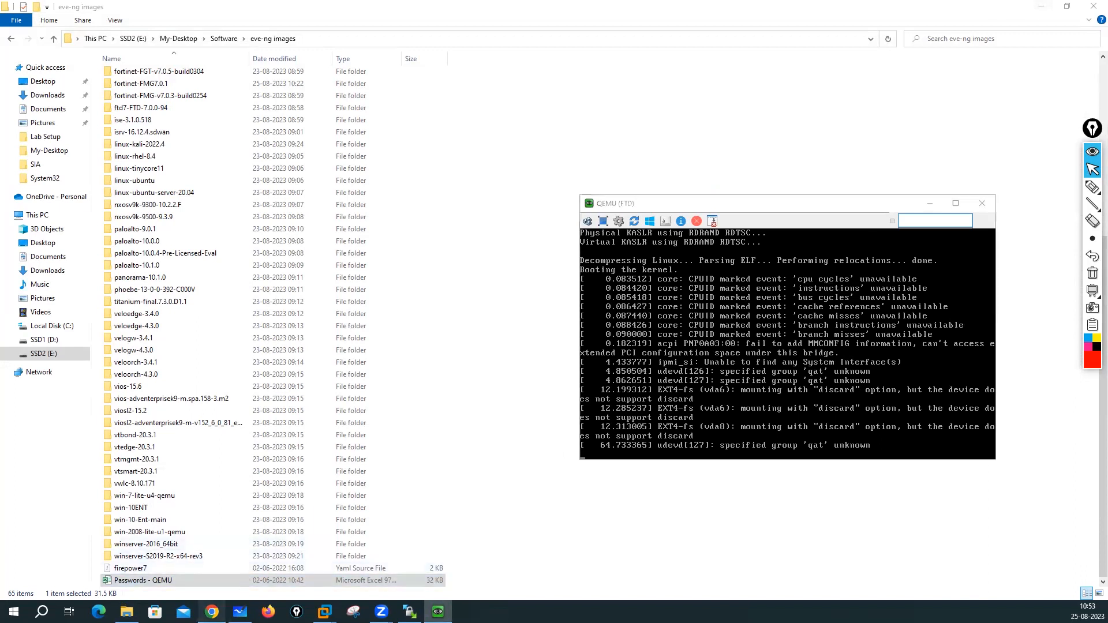
left_click(301, 7)
left_click(181, 8)
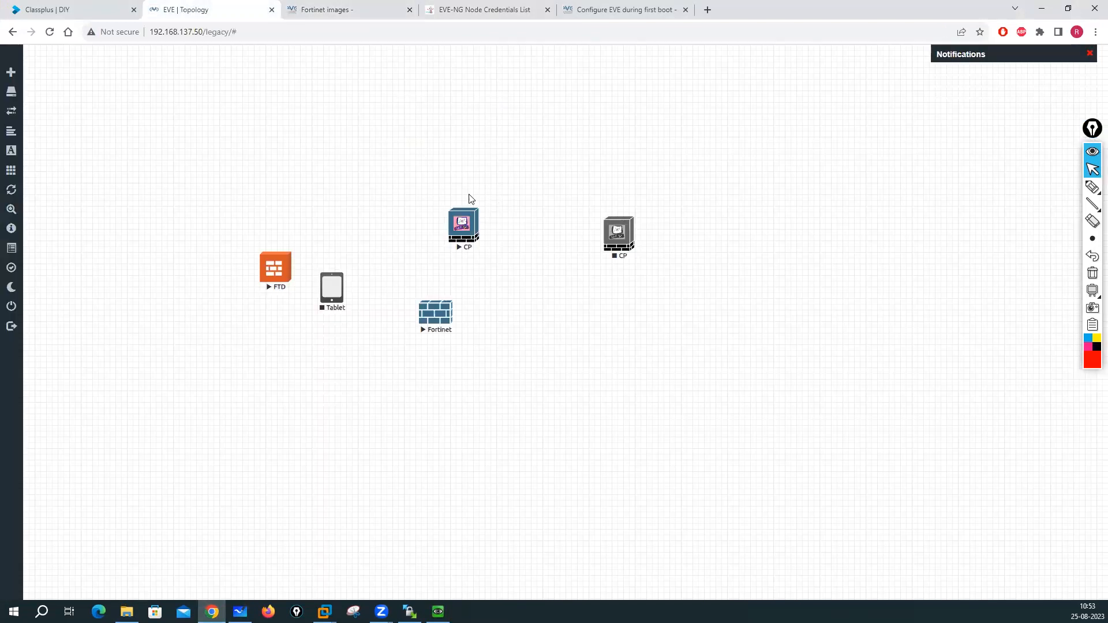
- Move Tablet beside Fortinet, then stop both CP nodes, Tablet and Fortinet
mouse_move(342, 284)
left_click_drag(342, 284, 482, 303)
left_click_drag(342, 284, 497, 303)
left_click_drag(332, 289, 520, 295)
left_click_drag(620, 337, 644, 352)
right_click(466, 233)
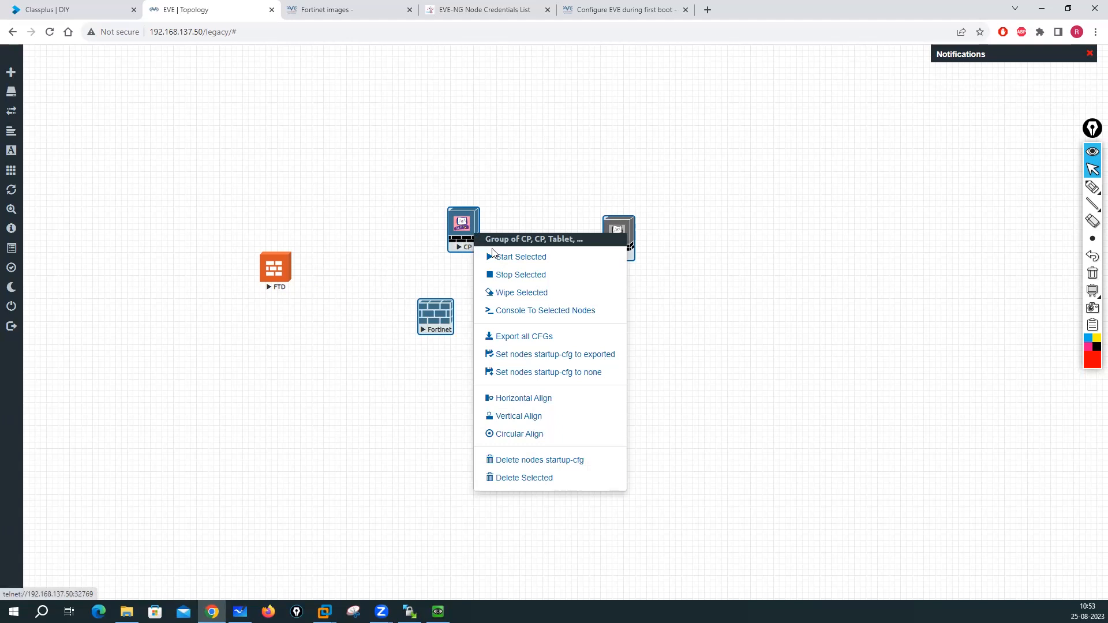
left_click(509, 276)
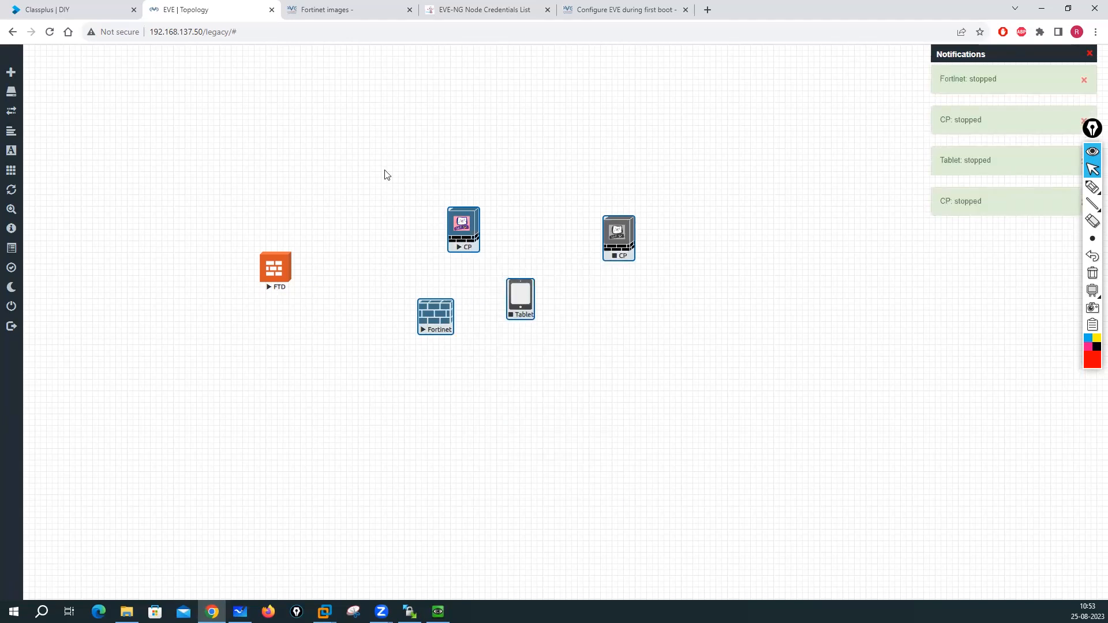
- Delete both CP nodes, Tablet and Fortinet so only FTD remains
left_click_drag(414, 174, 631, 345)
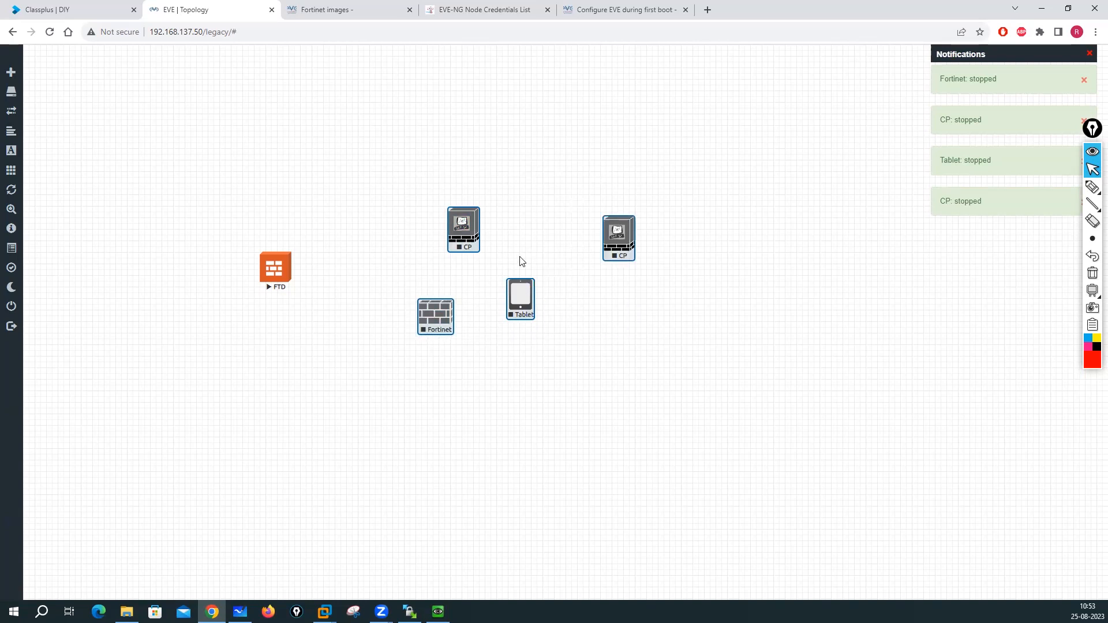
right_click(466, 243)
left_click(517, 483)
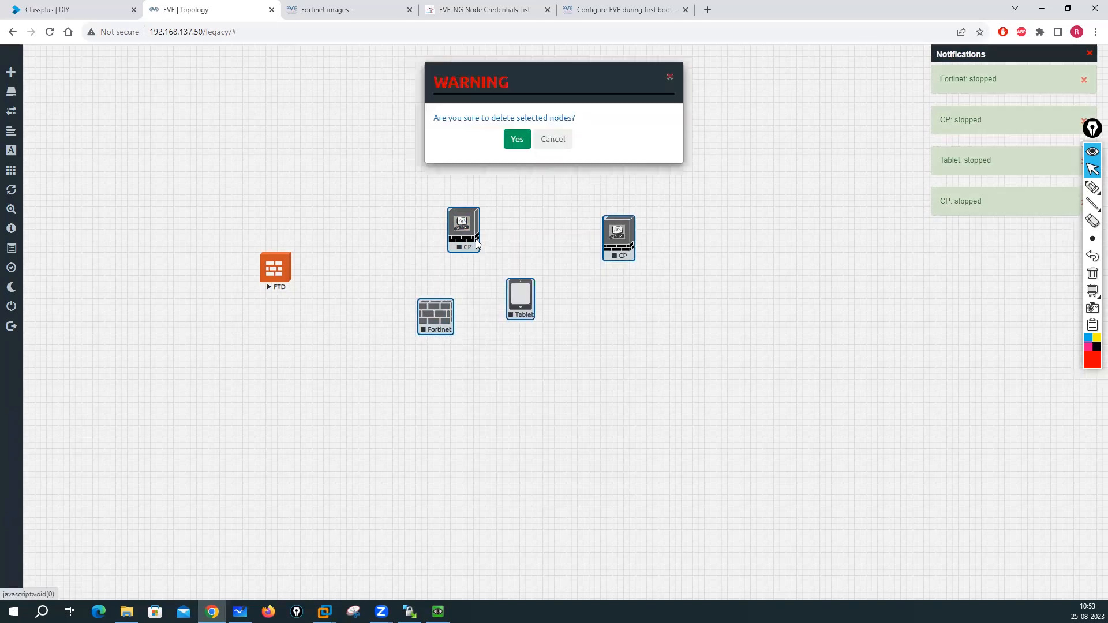
left_click(518, 141)
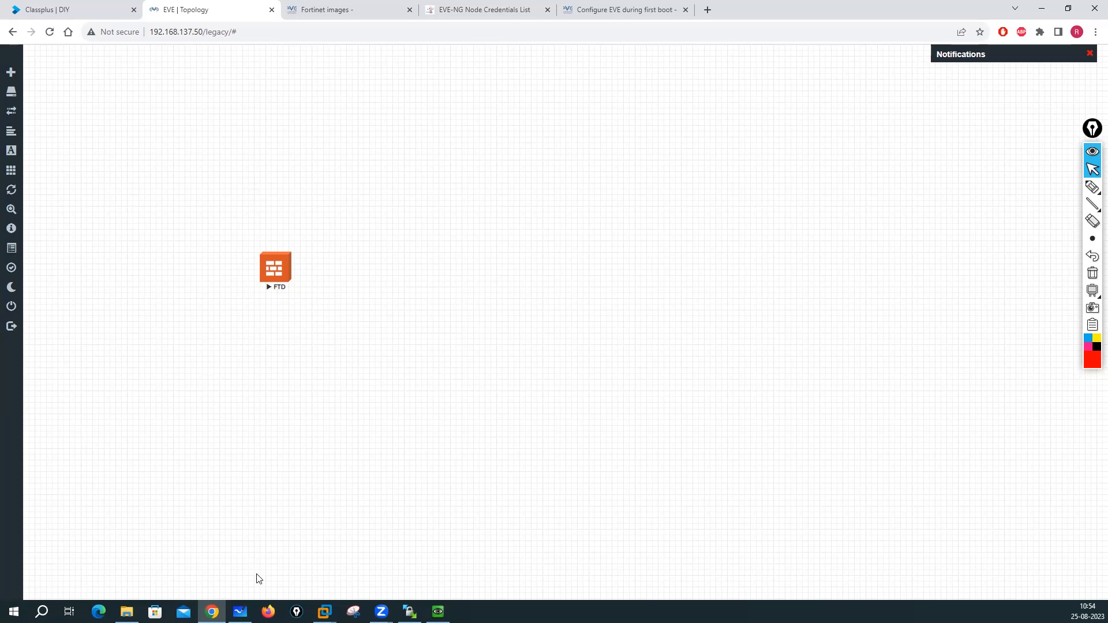
left_click(240, 612)
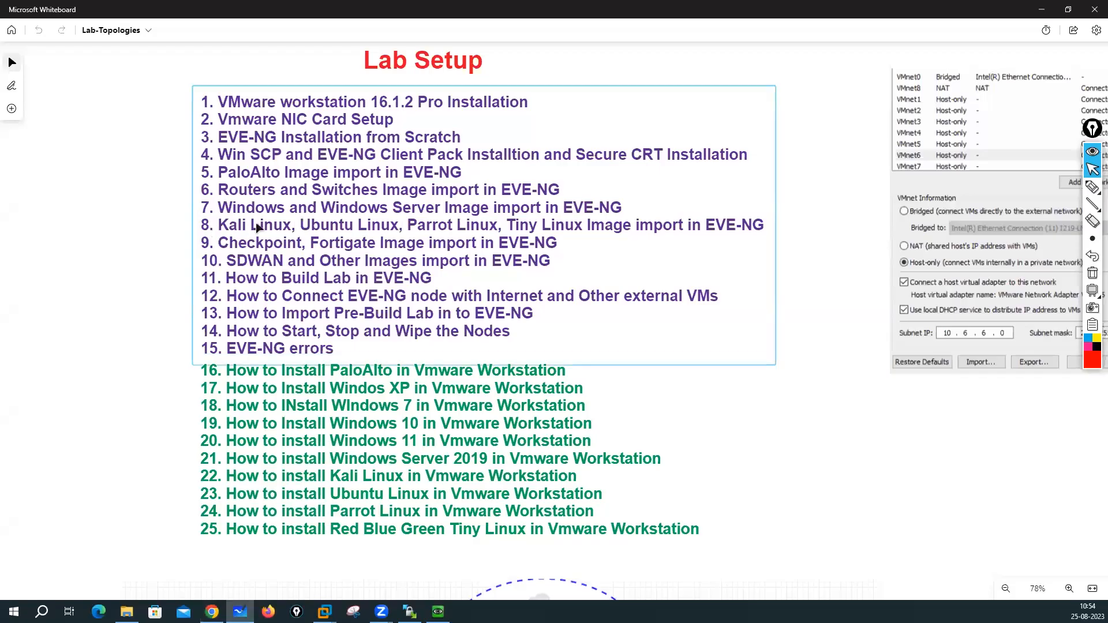